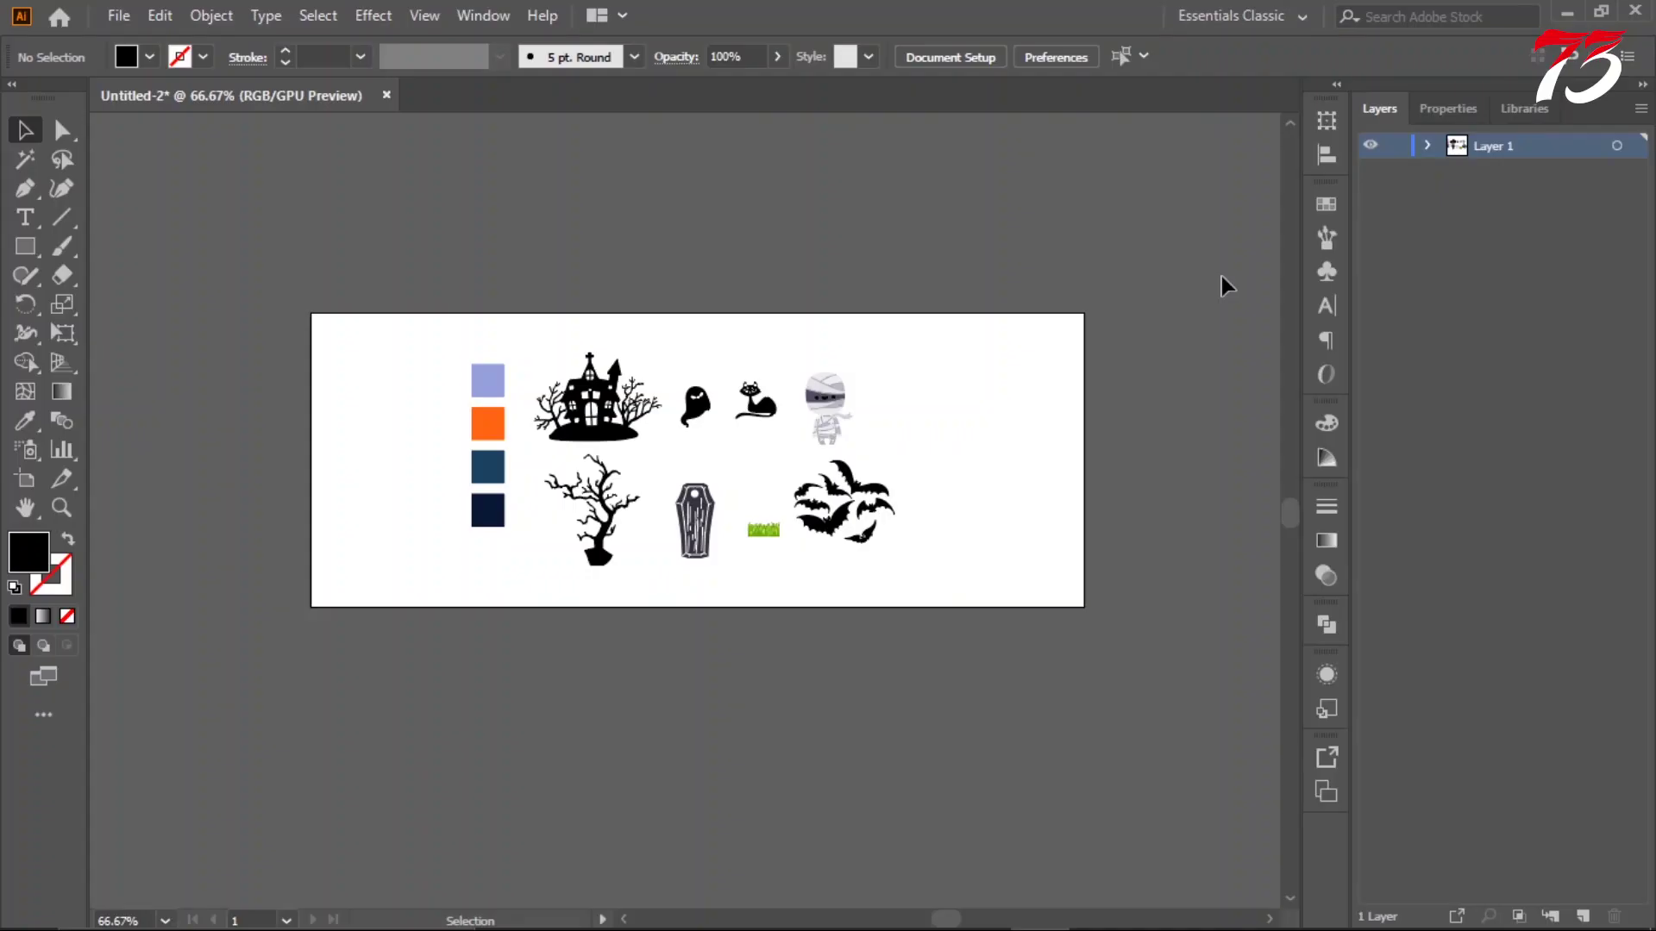
- Create a new 820 × 312 px RGB document with High (300 ppi) raster effects
click(118, 16)
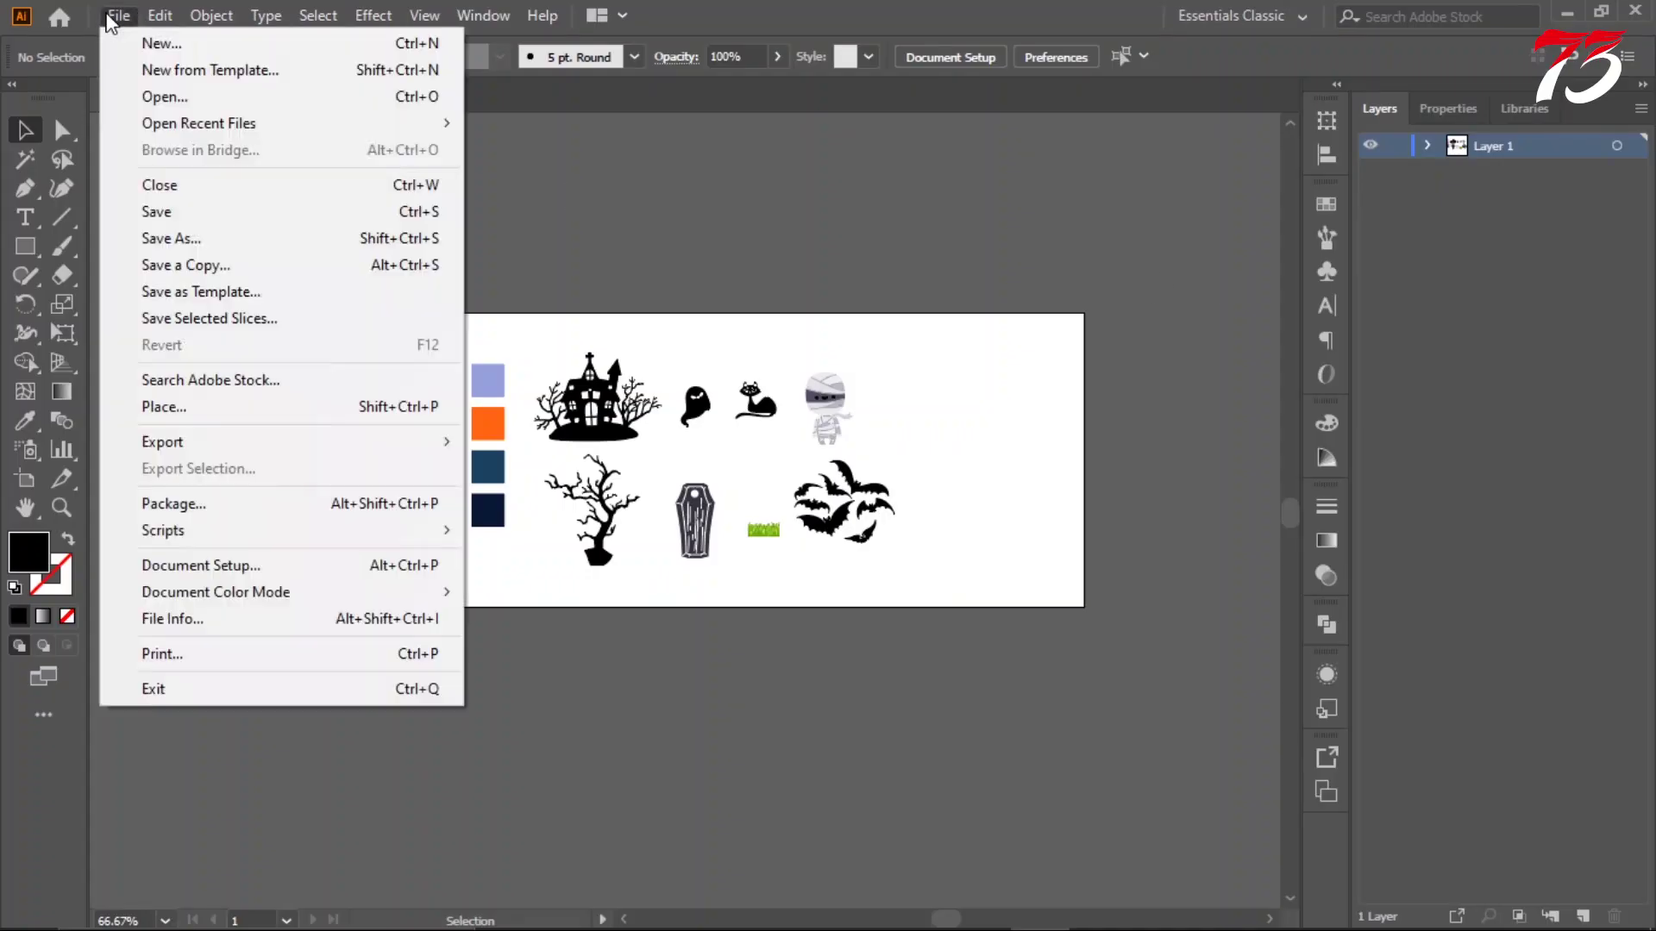
click(143, 45)
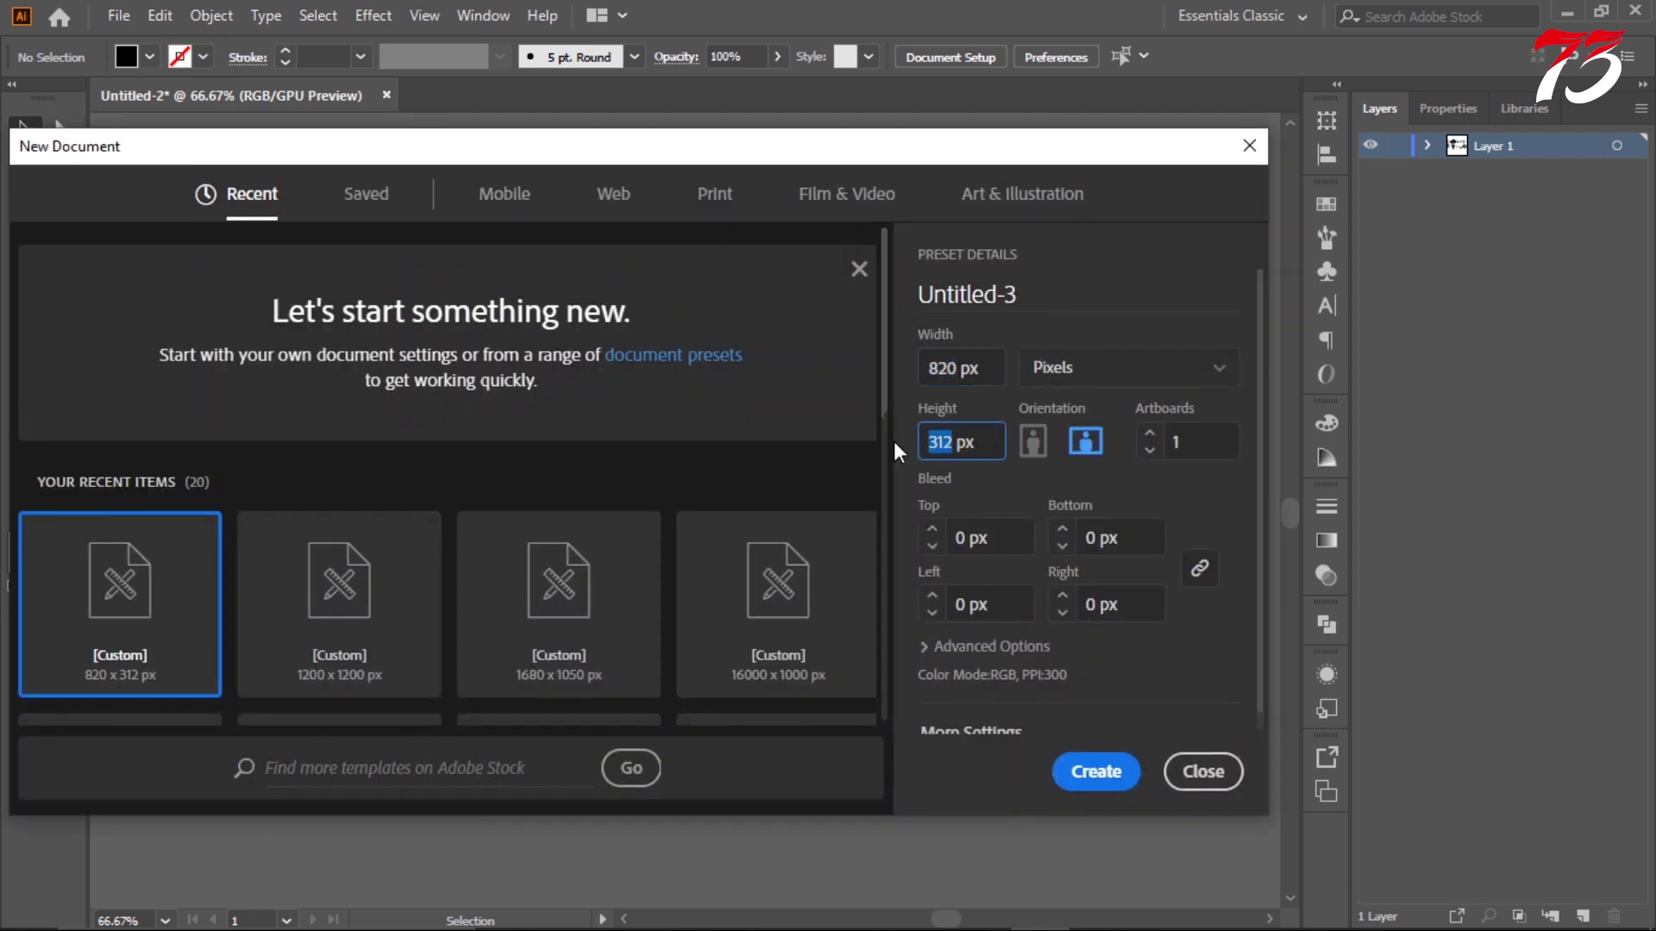
scroll(1065, 560, down, 1)
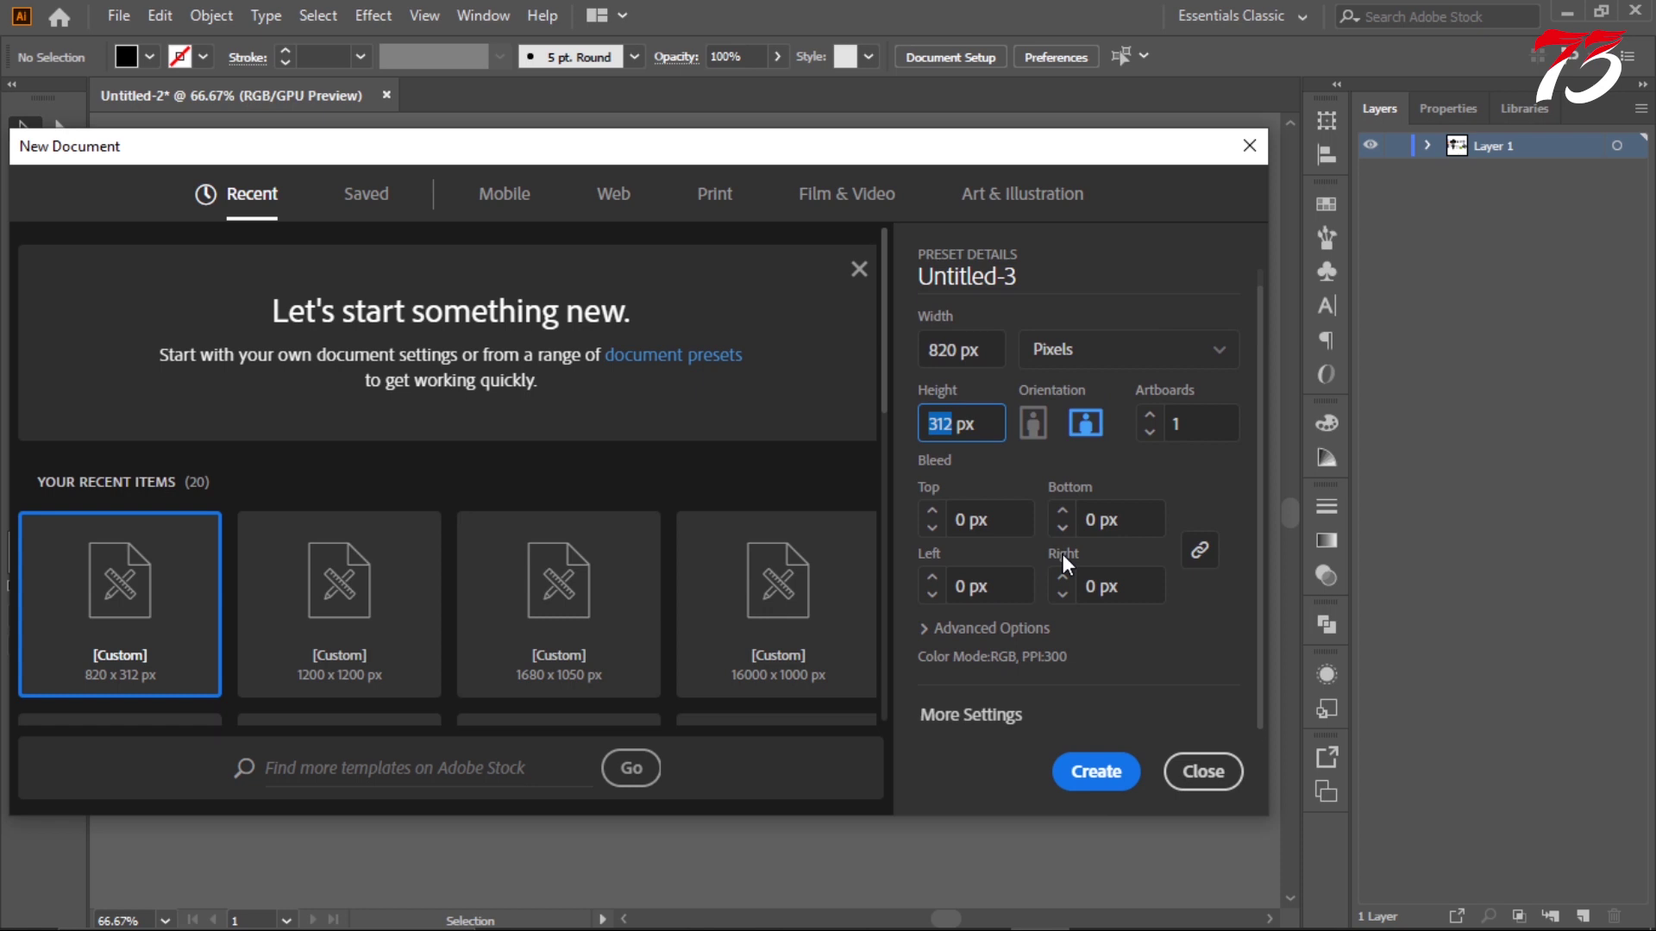
click(964, 630)
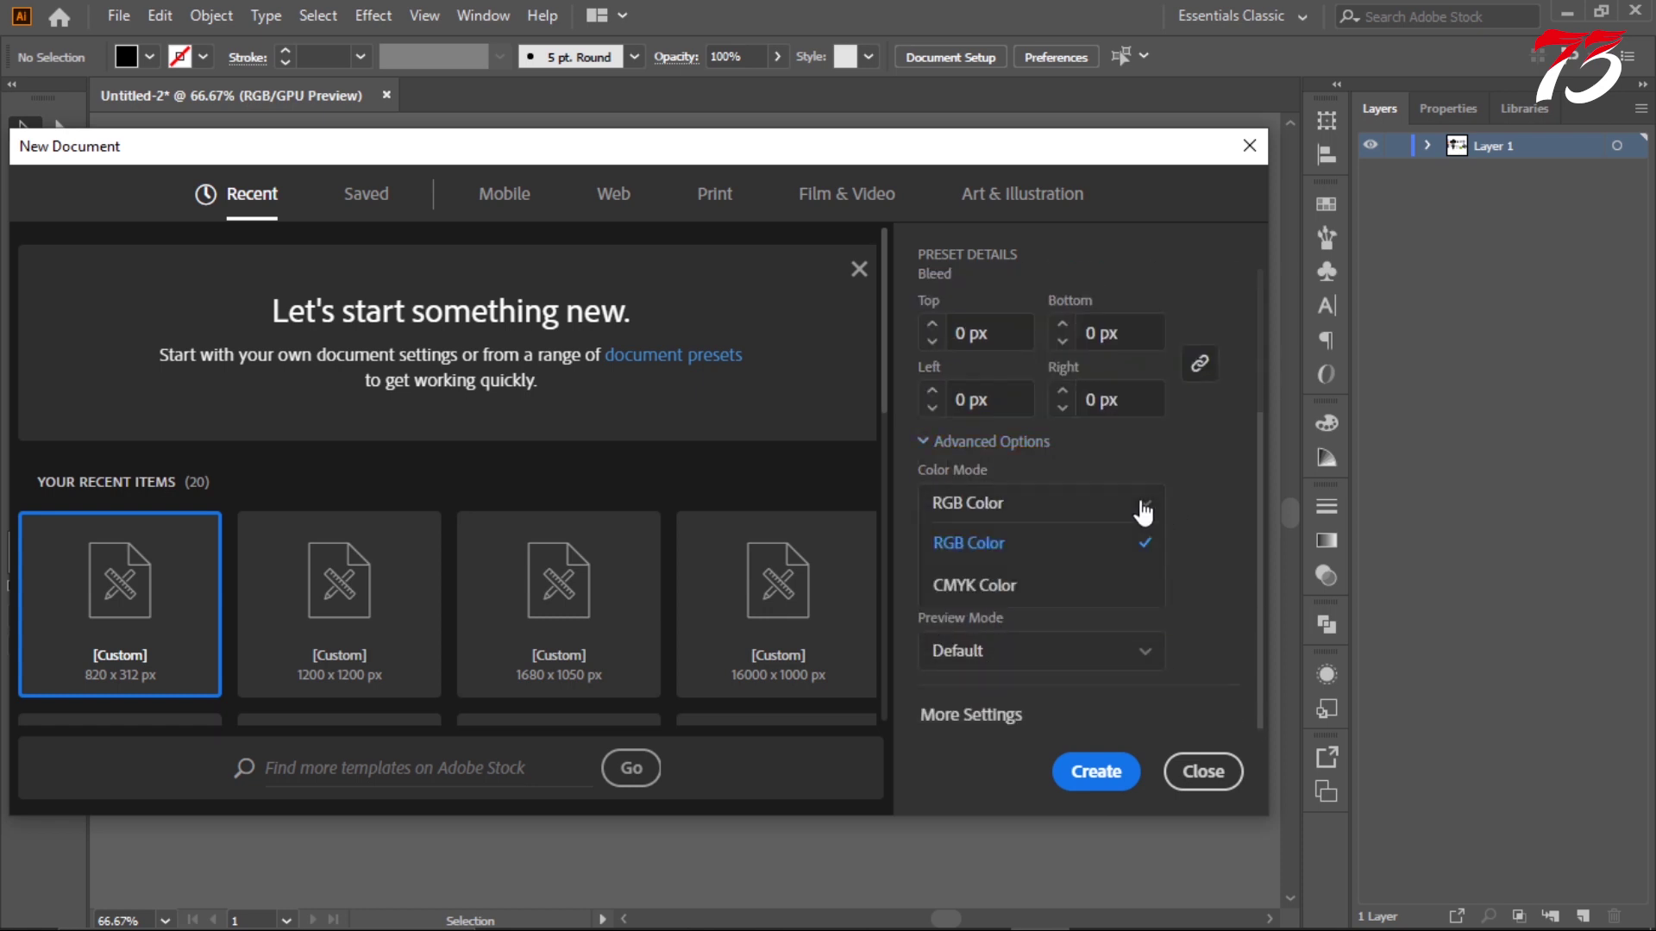
click(1127, 591)
click(1035, 615)
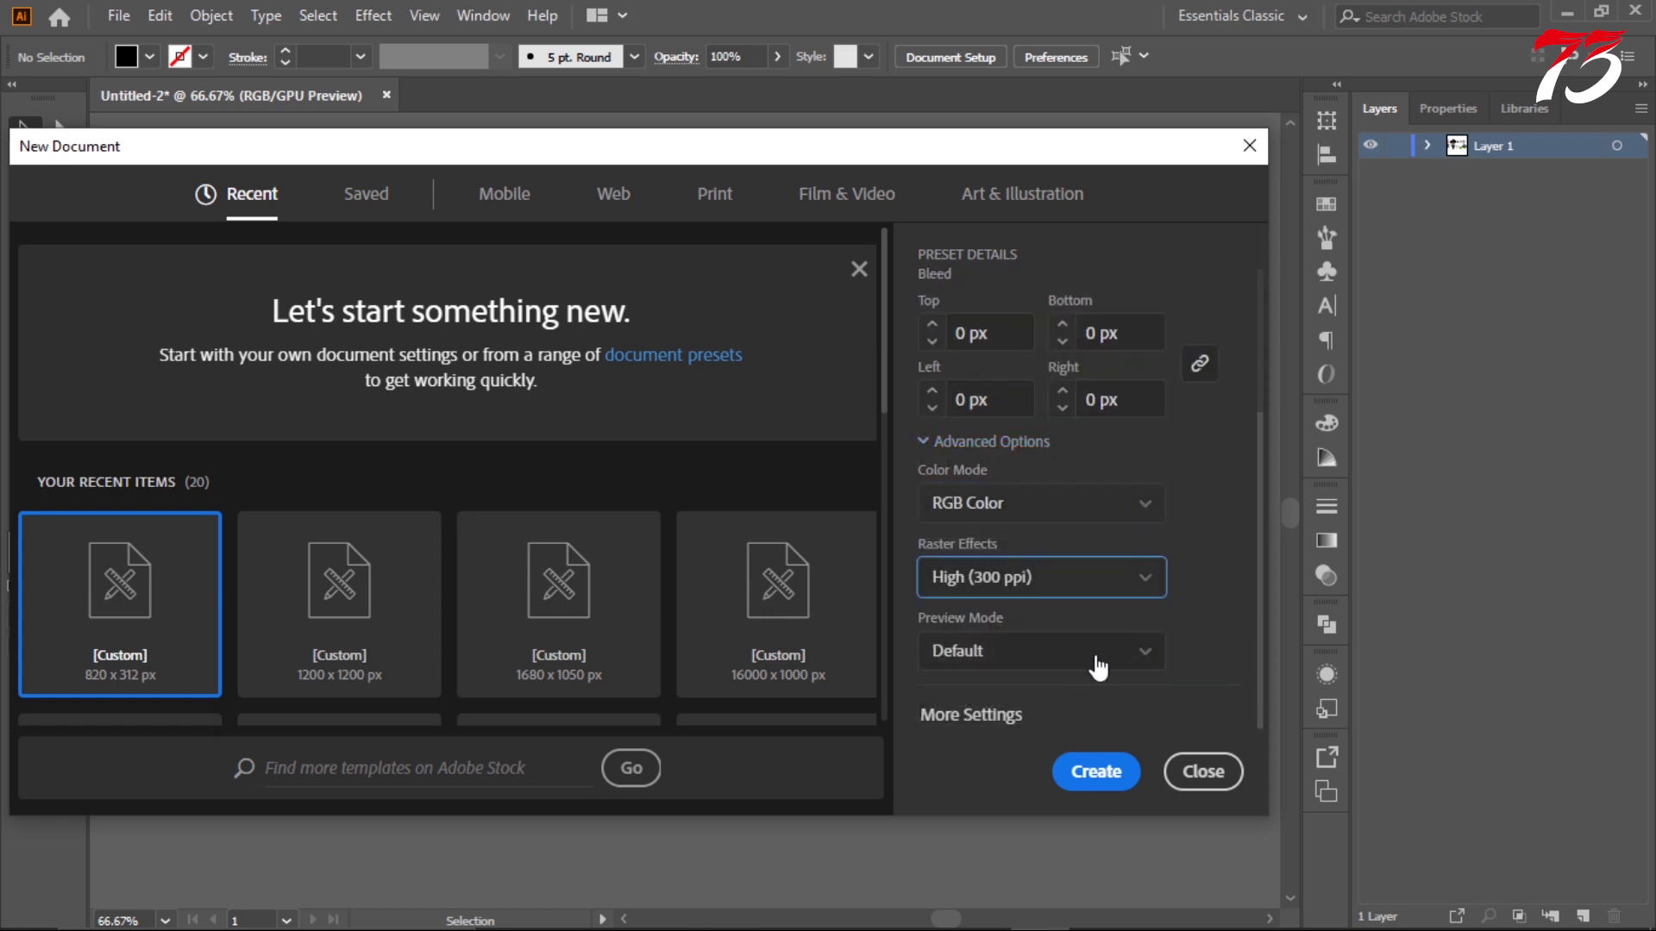
click(1093, 781)
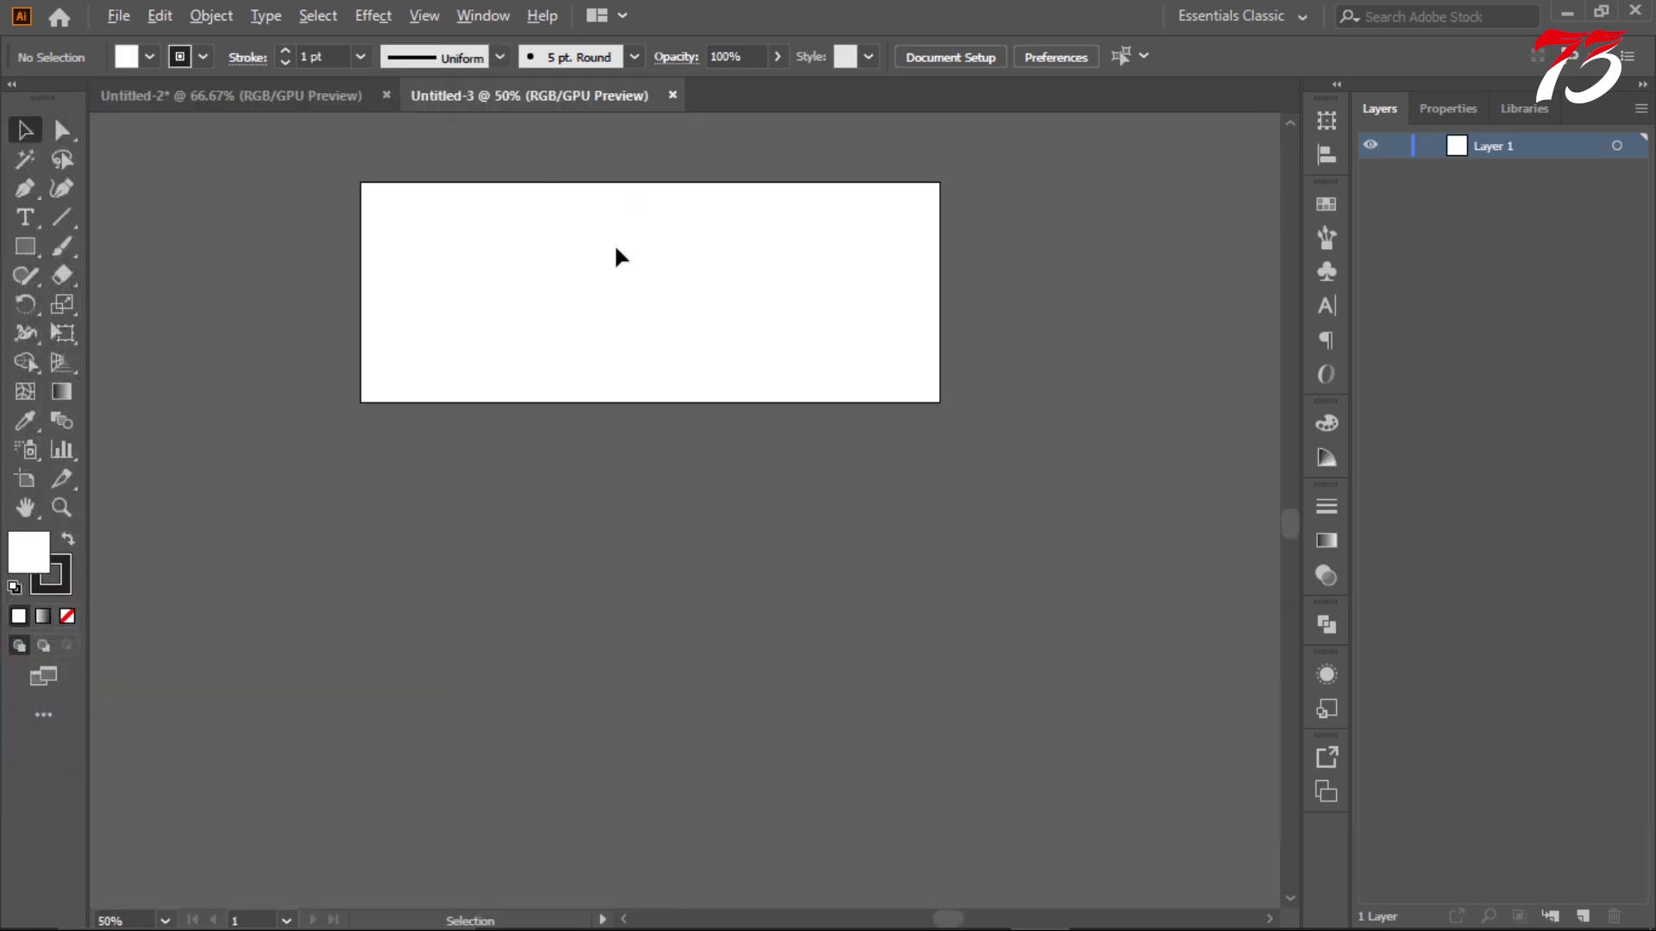
- Draw a stroke-less white rectangle sized exactly 820 × 312 px
click(26, 248)
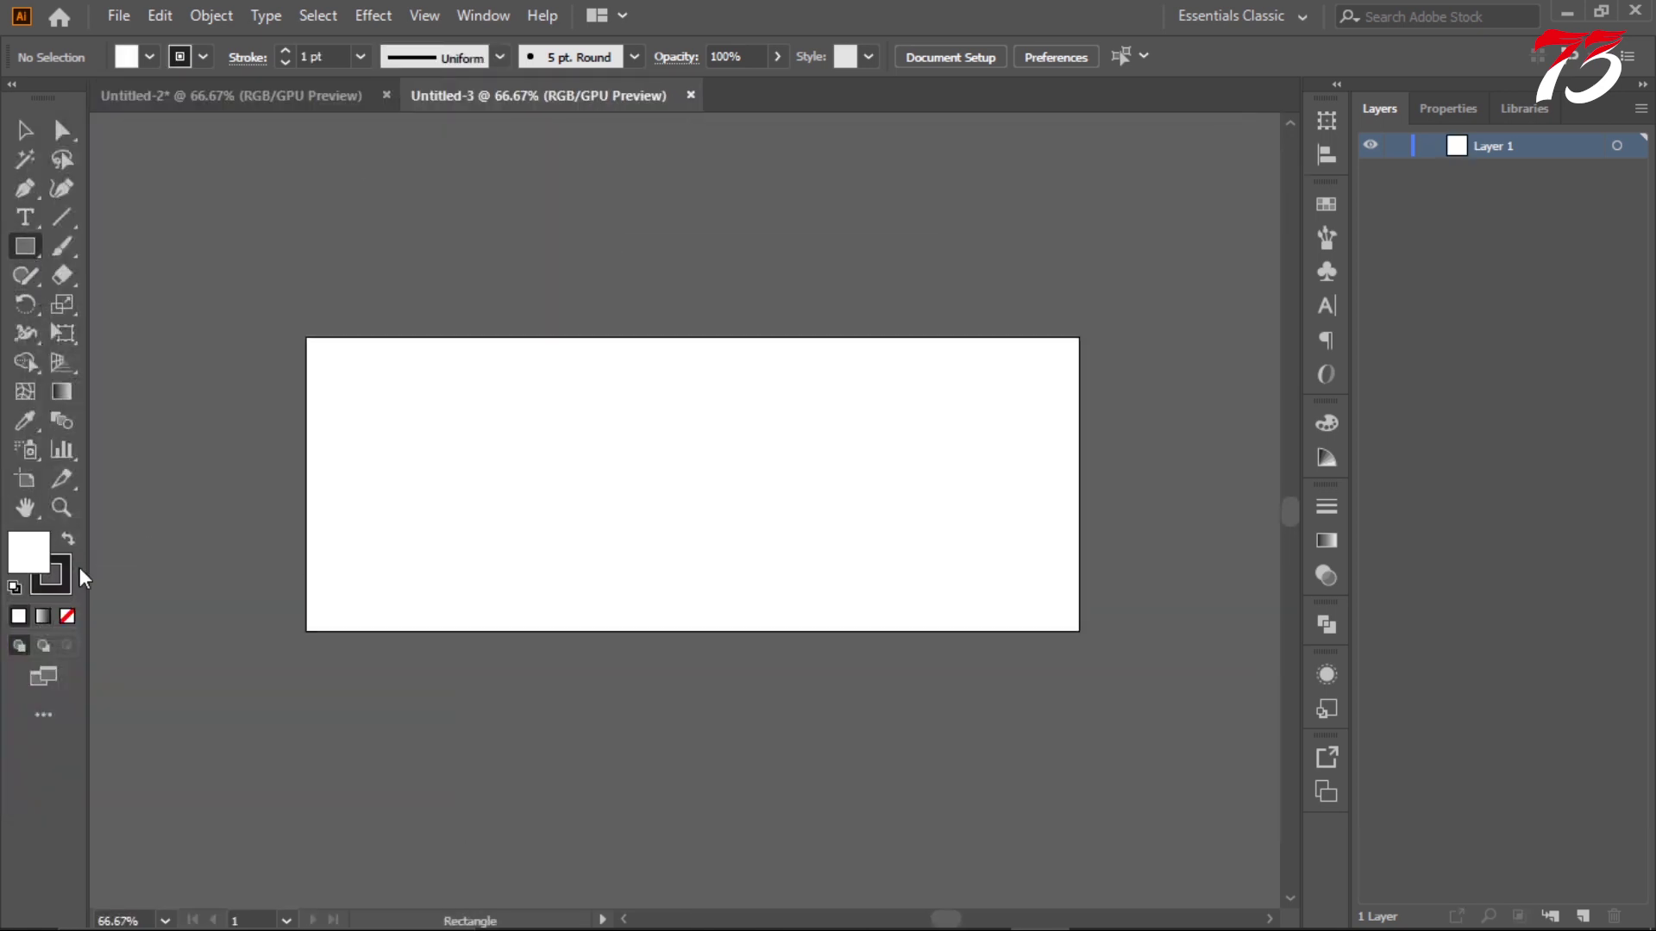
click(53, 580)
click(67, 616)
click(1327, 422)
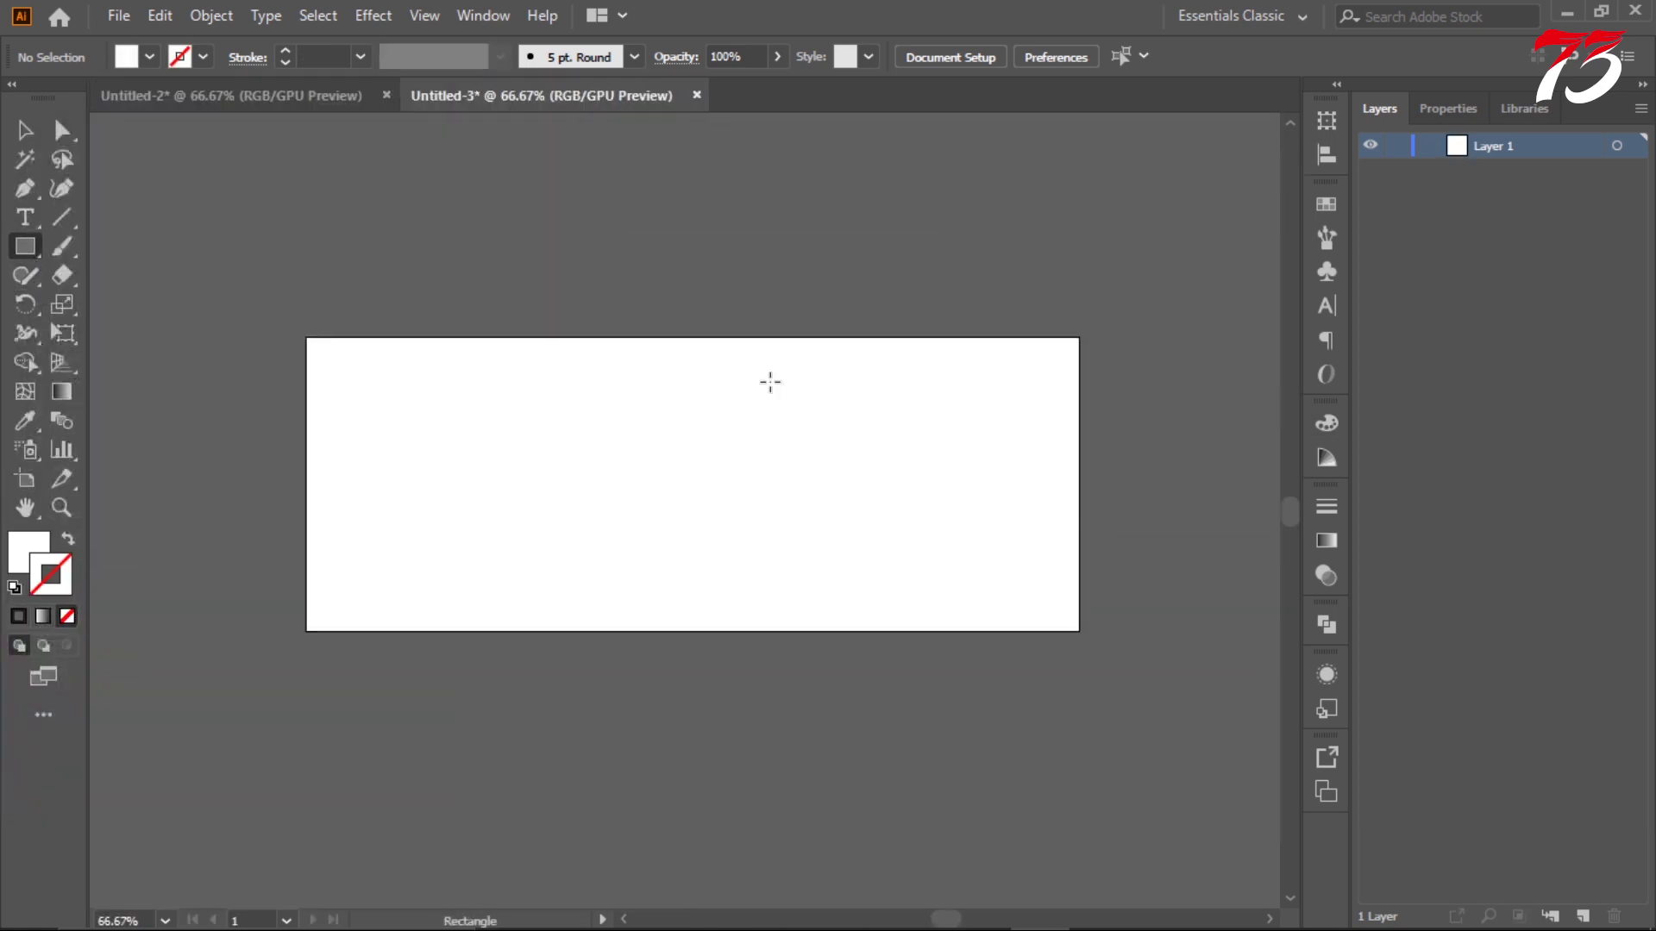
click(768, 380)
text(82)
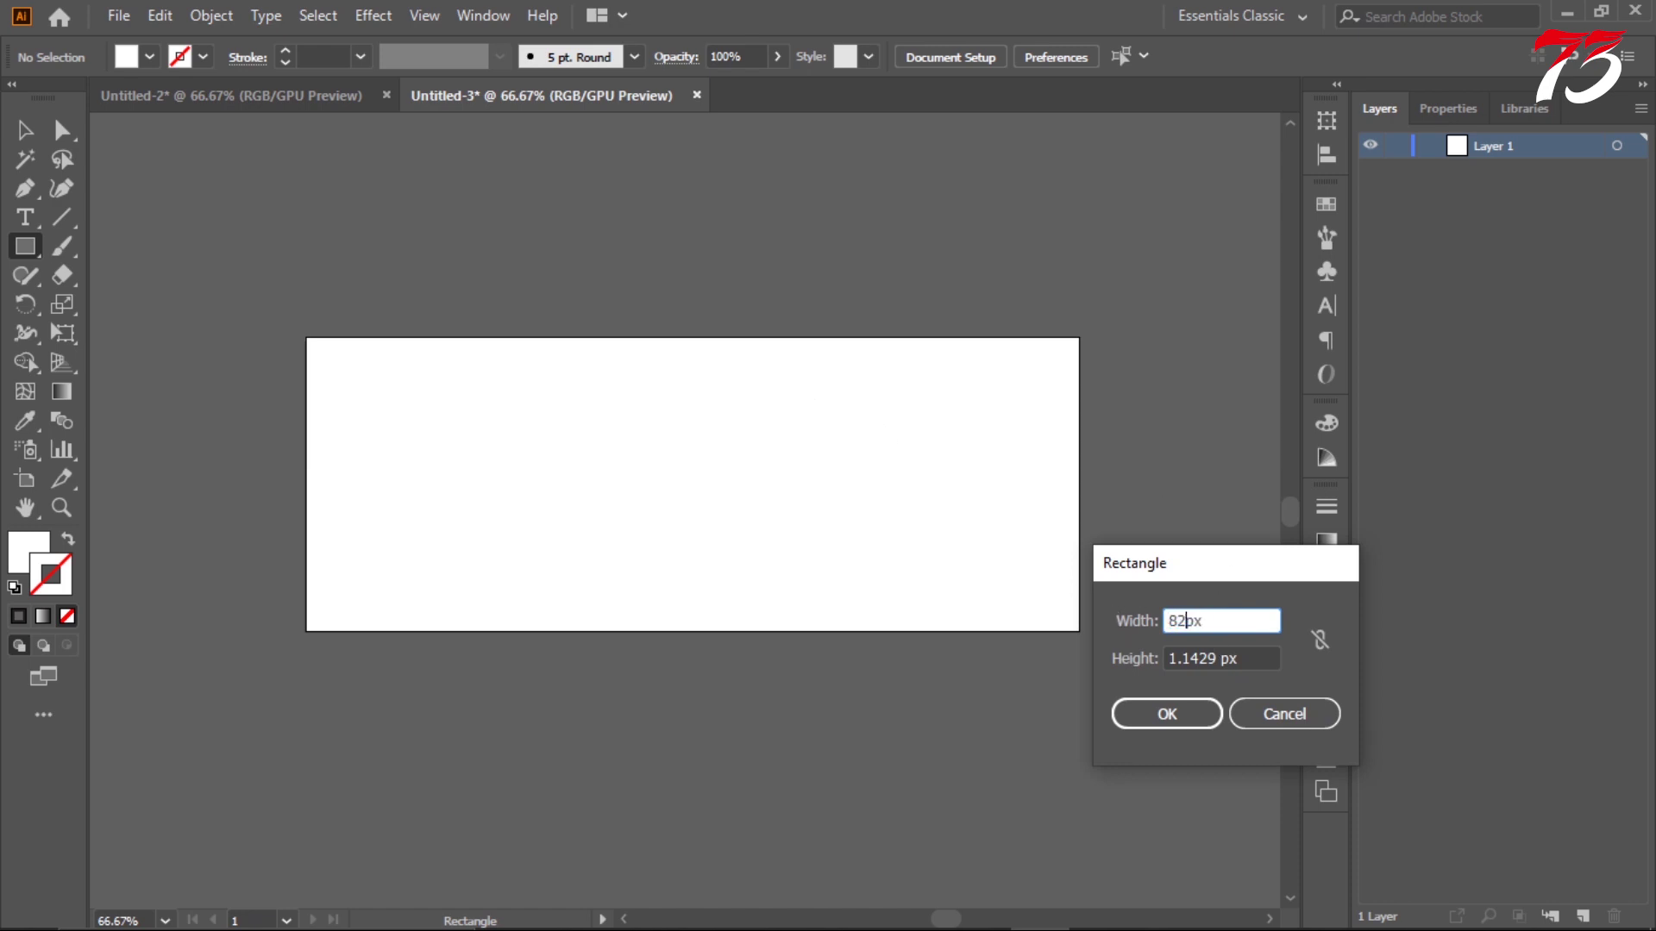
text(0 3)
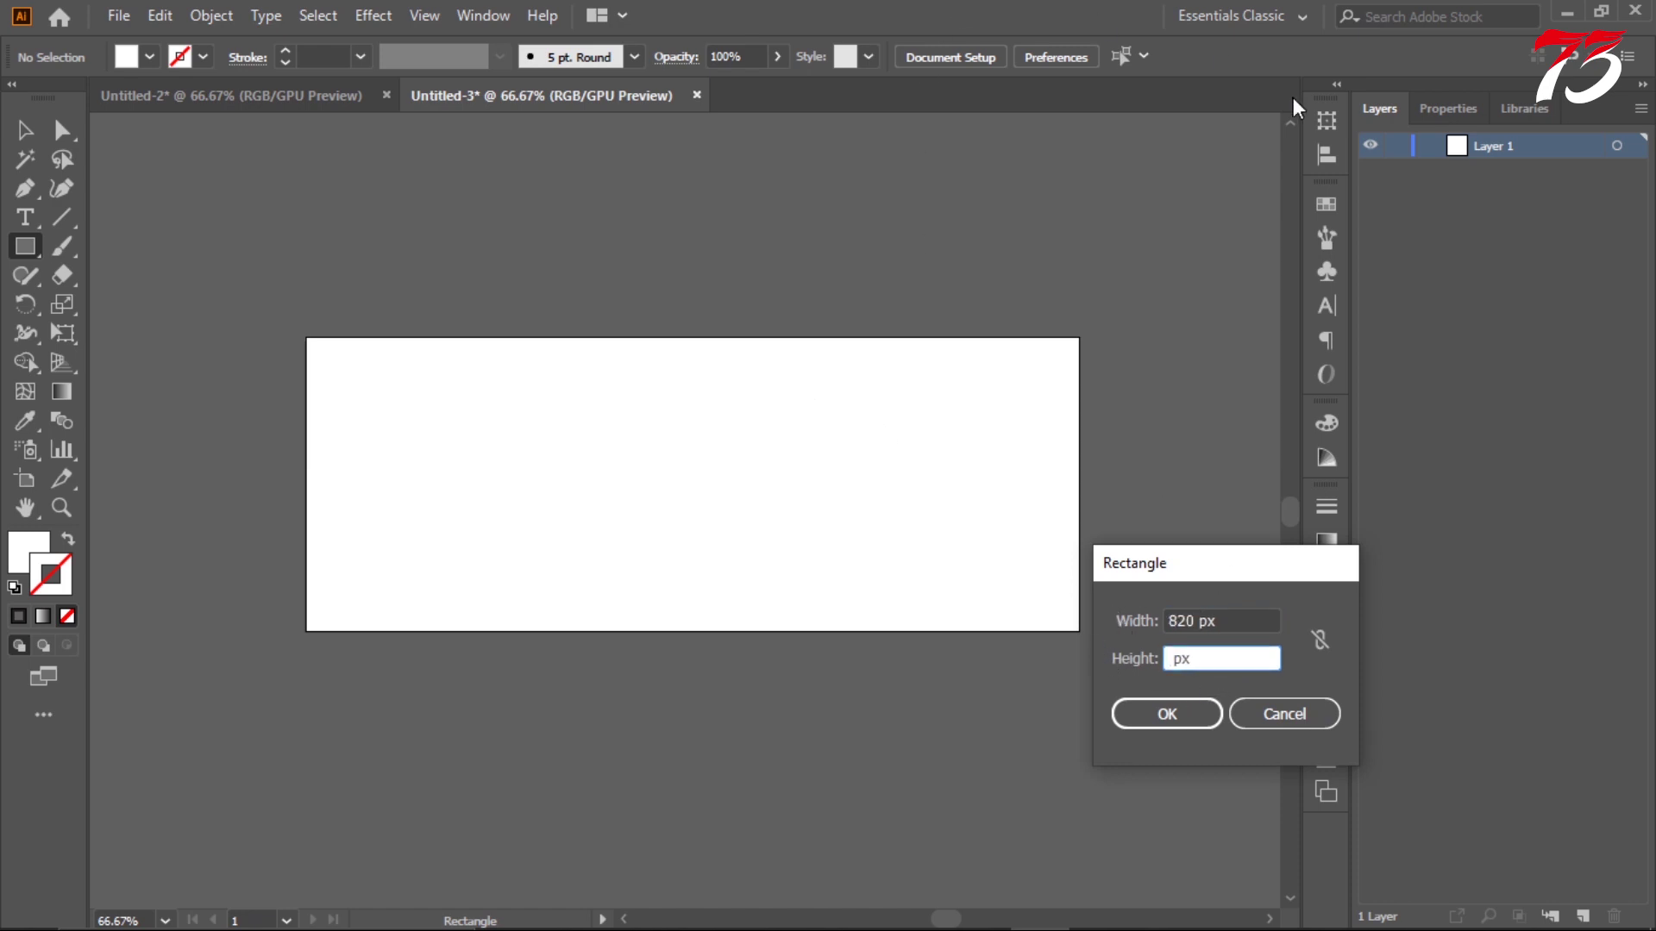
click(1168, 721)
- Center the rectangle on the artboard, then return to the Halloween artwork document
click(1038, 56)
click(1139, 56)
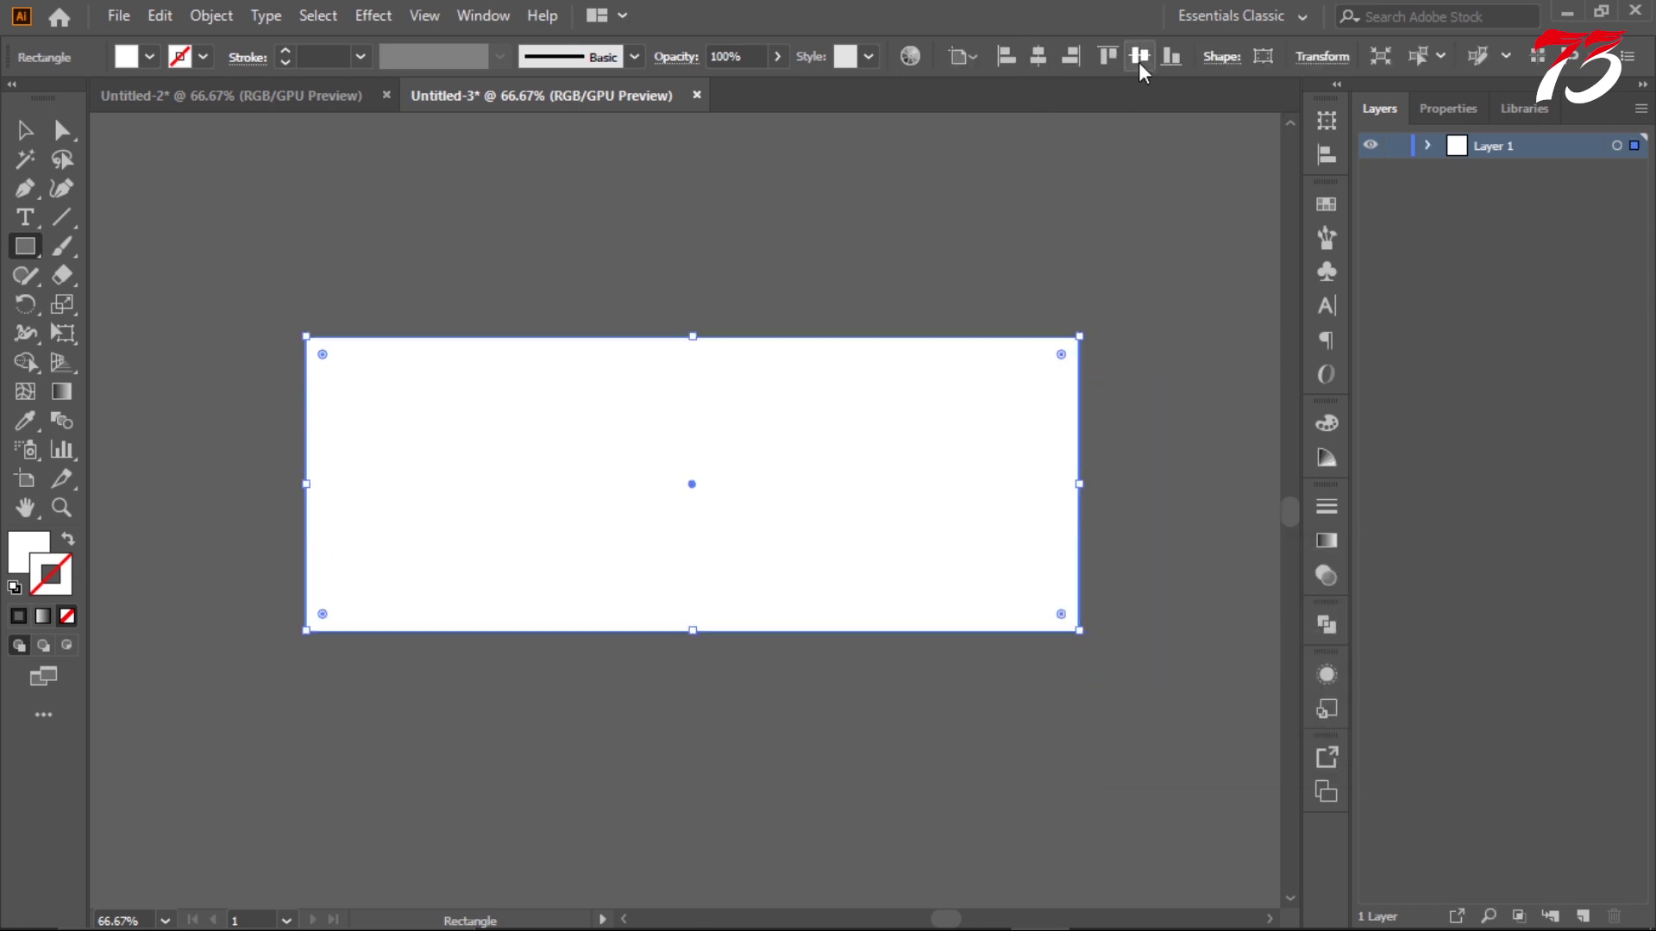
key(ctrl+Tab)
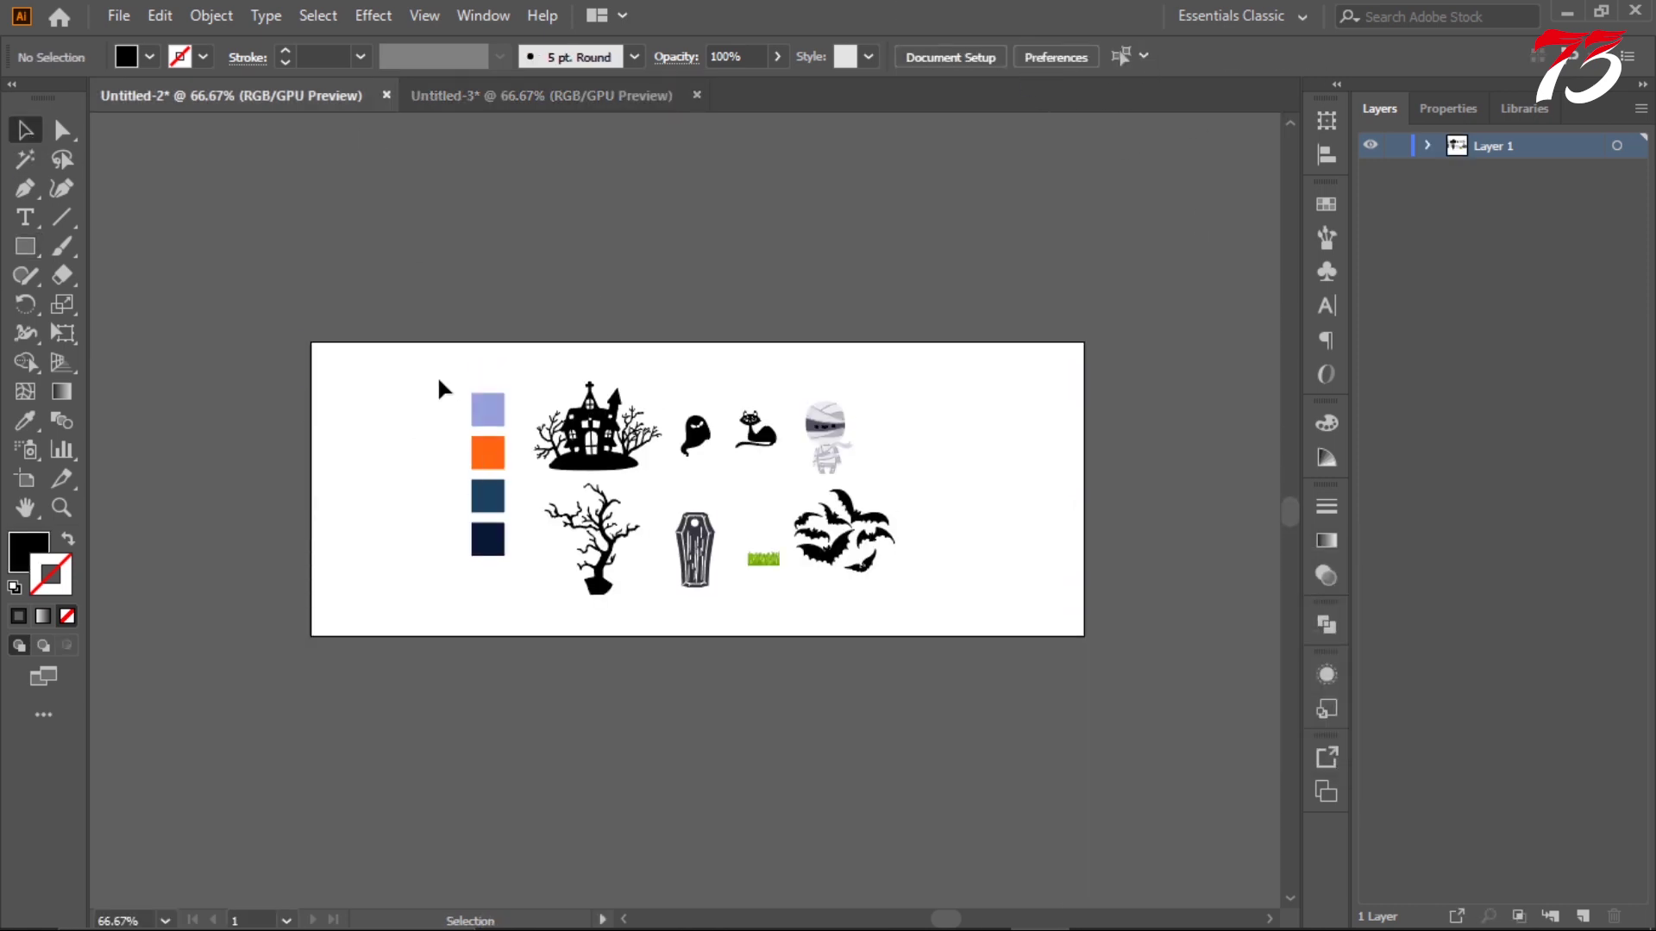
- Copy all the Halloween artwork into Untitled-3, above the white artboard
drag(936, 603, 936, 605)
drag(690, 552, 542, 100)
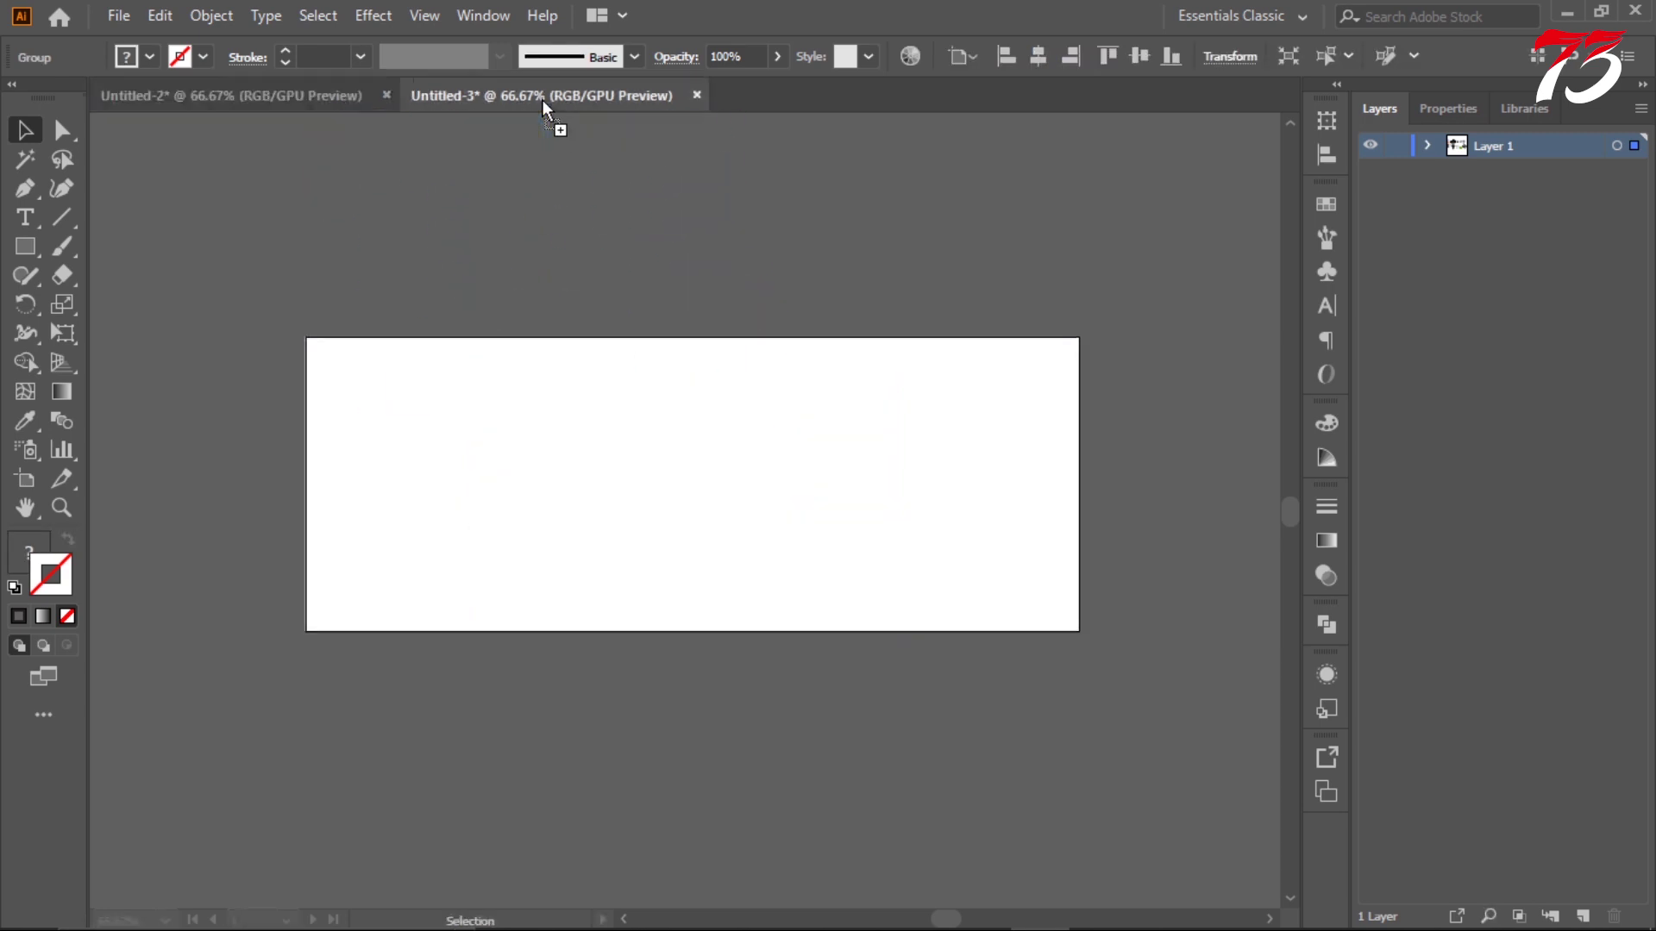
drag(424, 157, 785, 353)
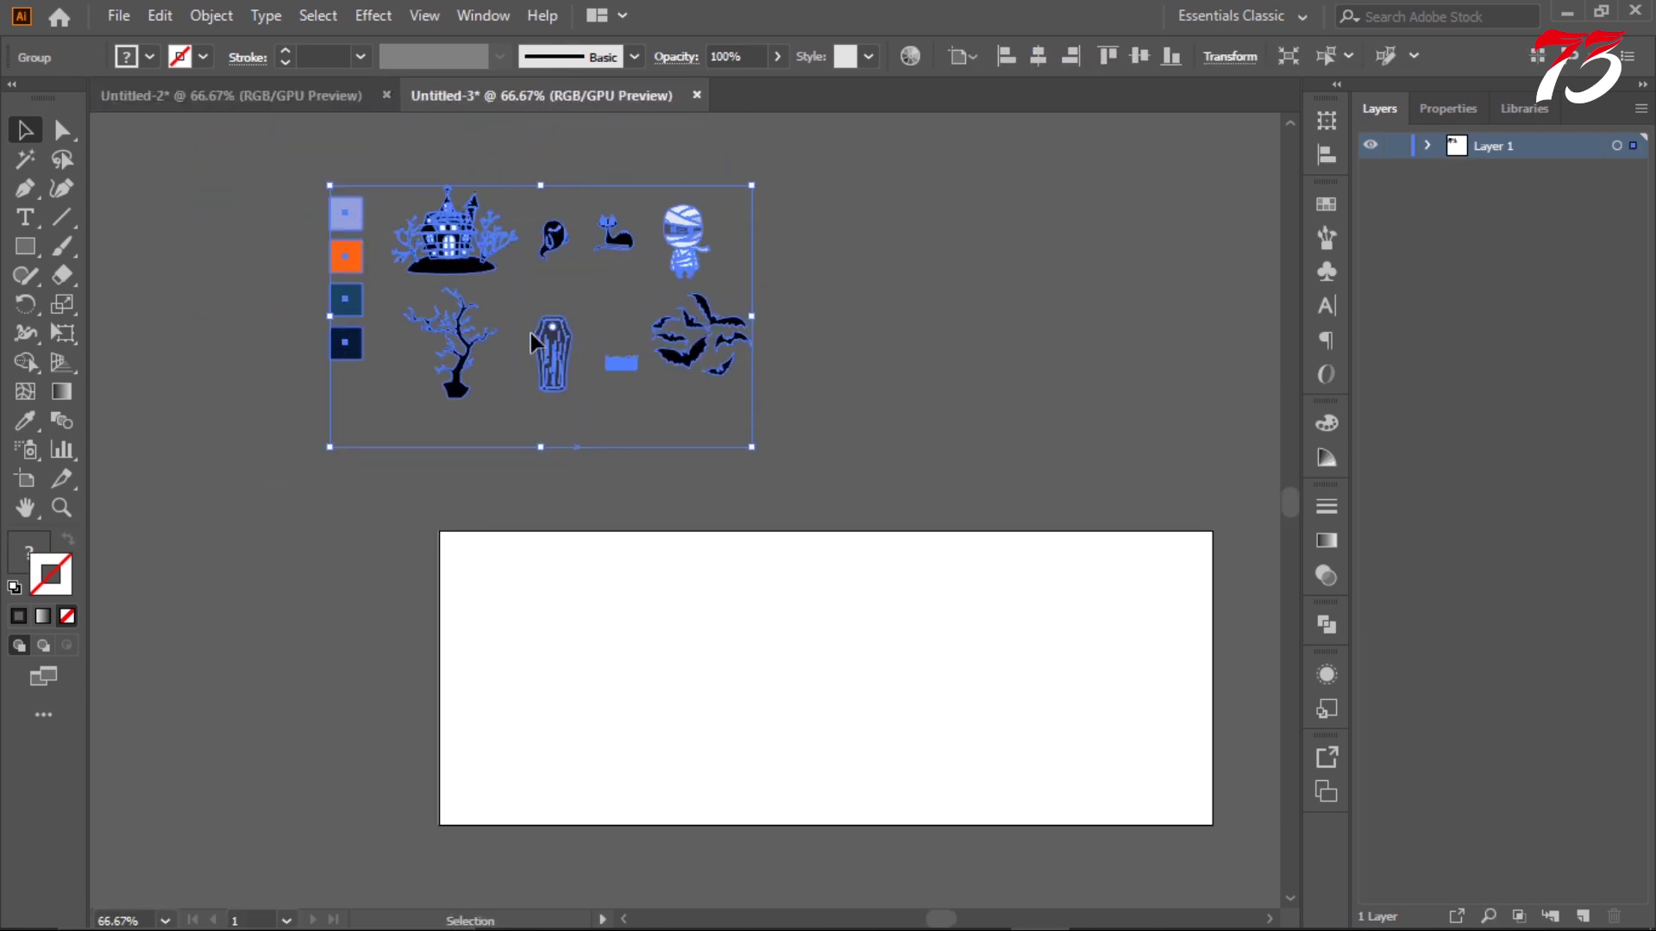
drag(785, 353, 819, 365)
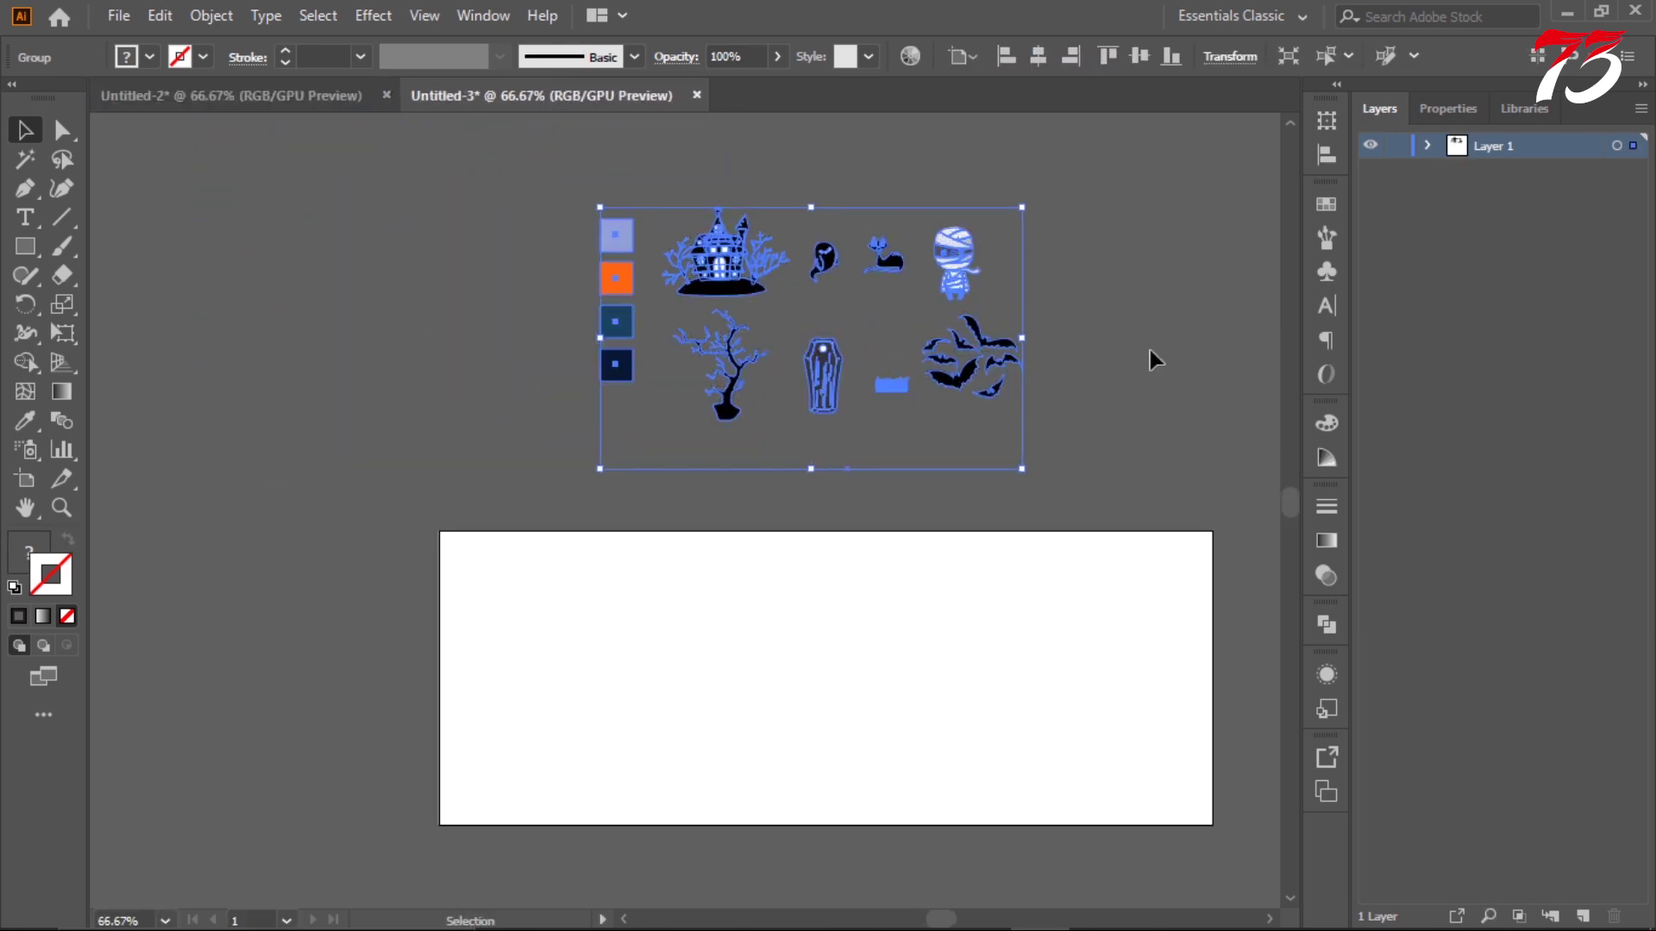
click(1000, 369)
scroll(1000, 369, down, 2)
- Ungroup the pasted artwork group and clear the selection
click(664, 302)
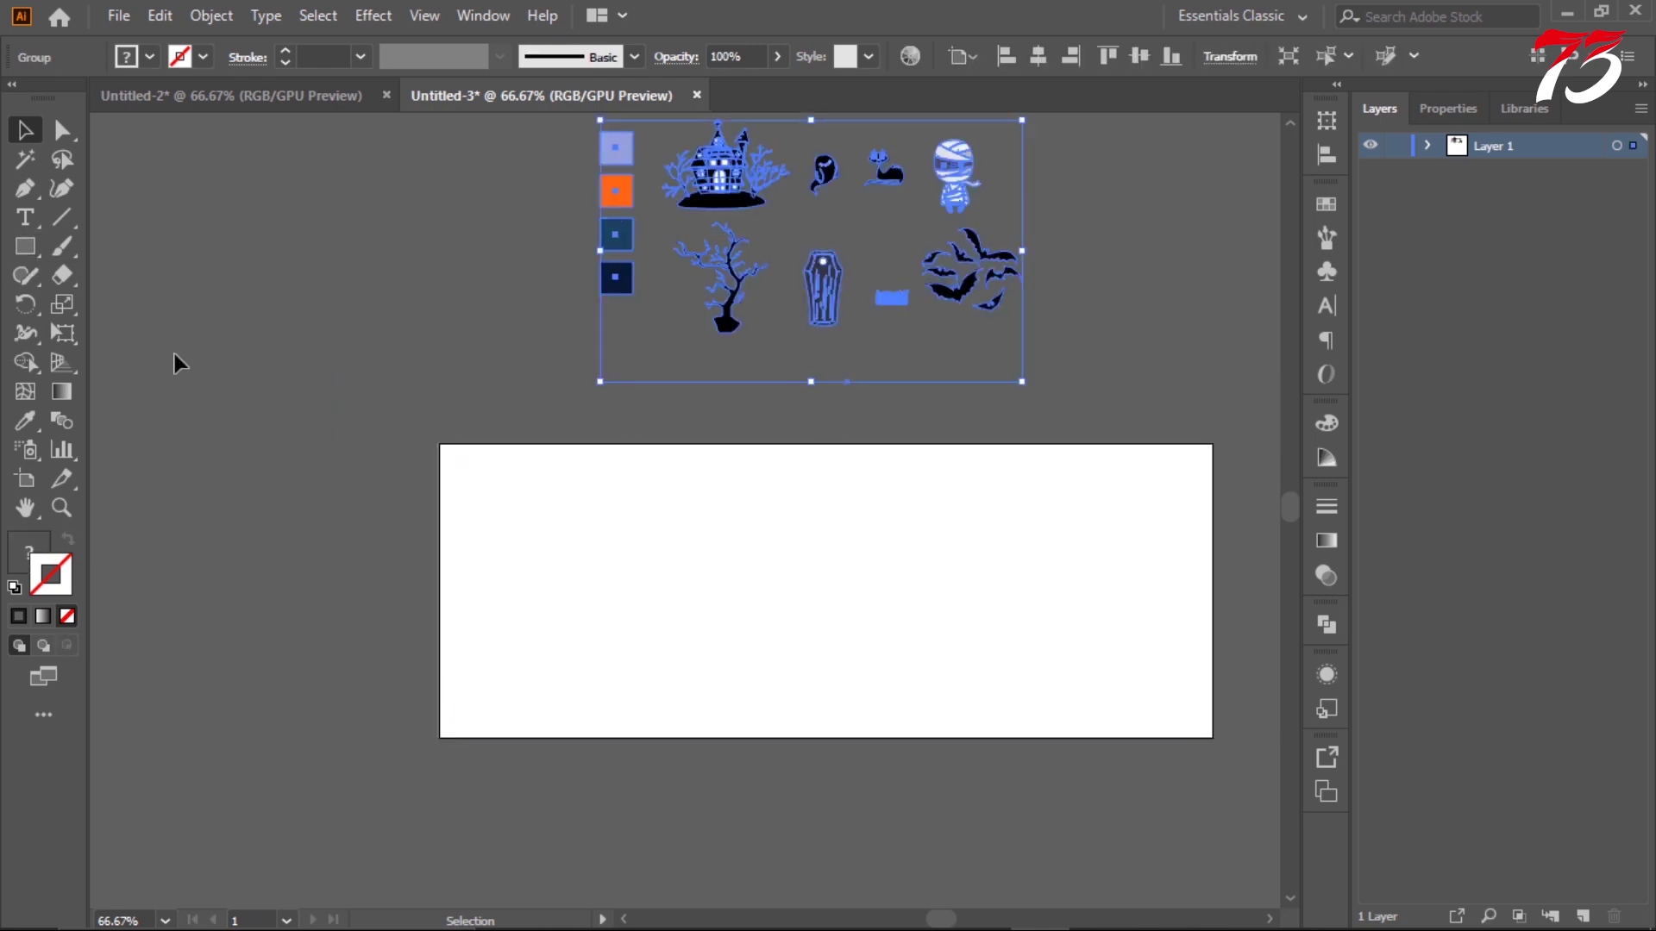
right_click(677, 236)
click(798, 434)
click(444, 259)
- Confirm the dark blue swatch's colour value is 1a415e
click(617, 235)
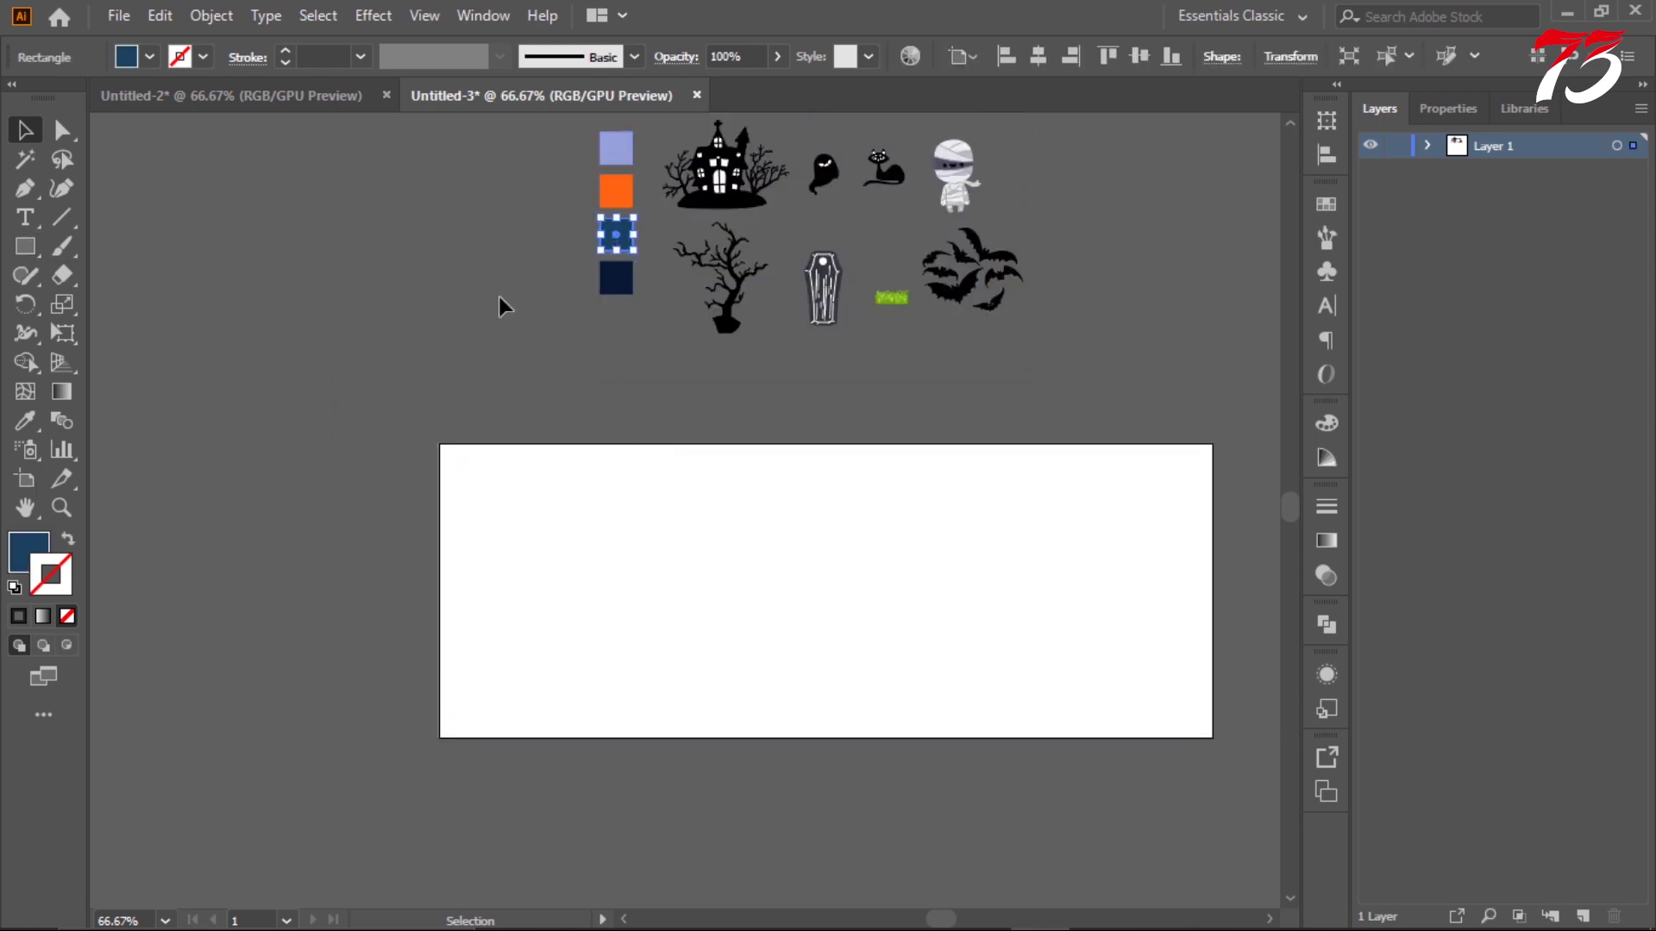
click(31, 551)
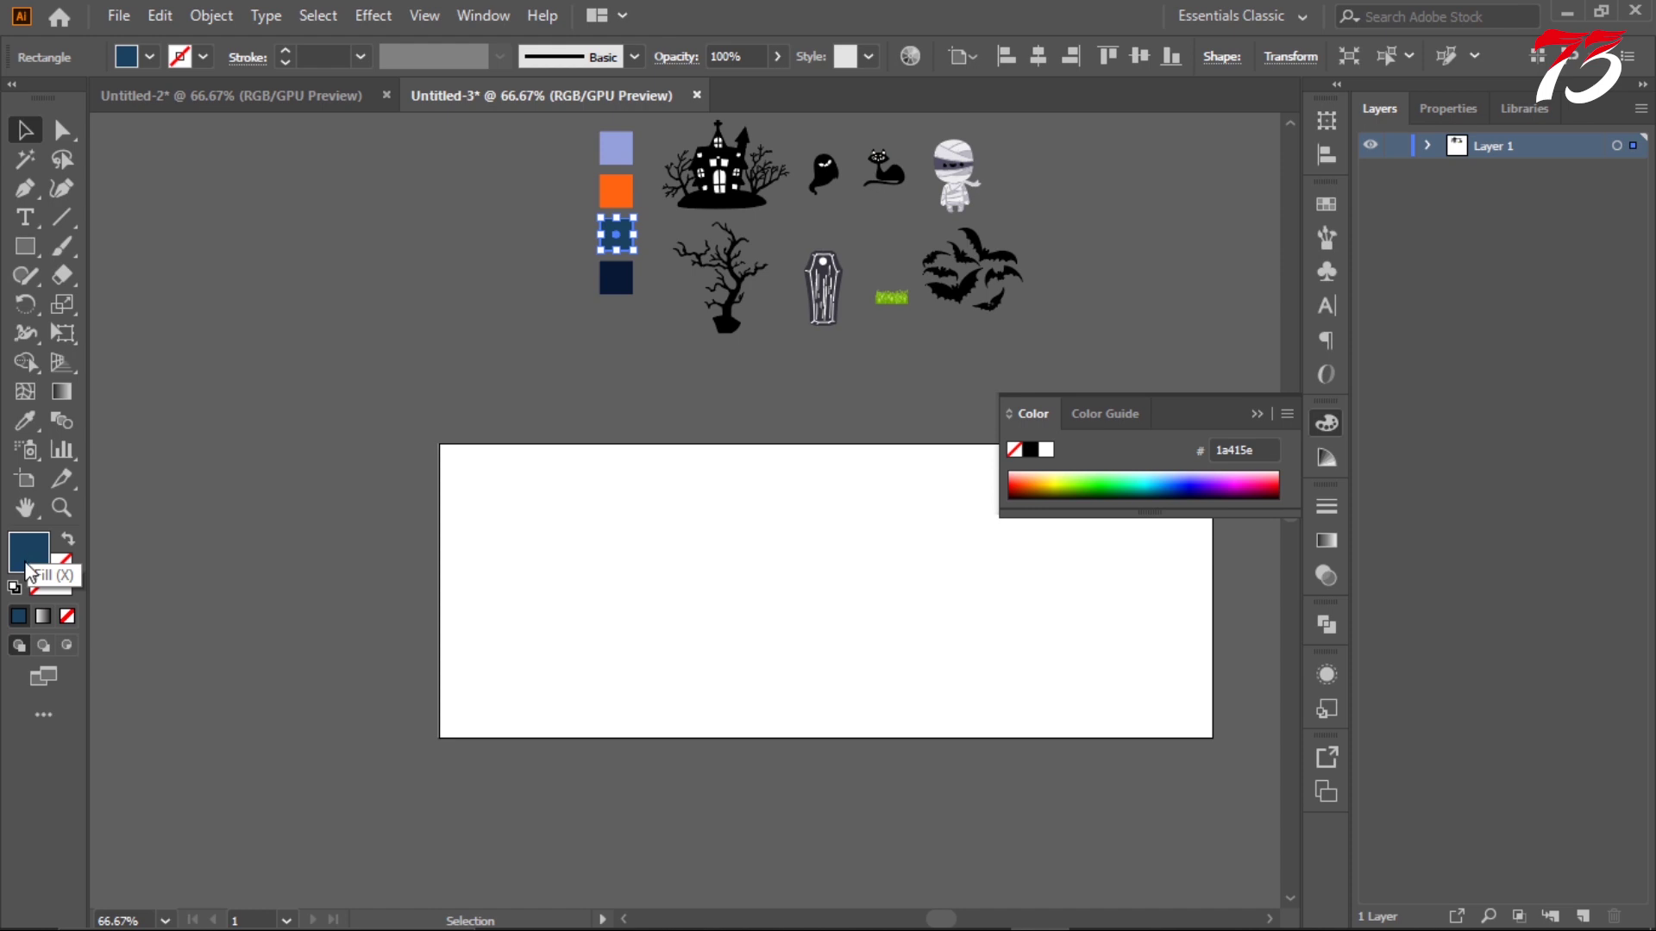
double_click(29, 565)
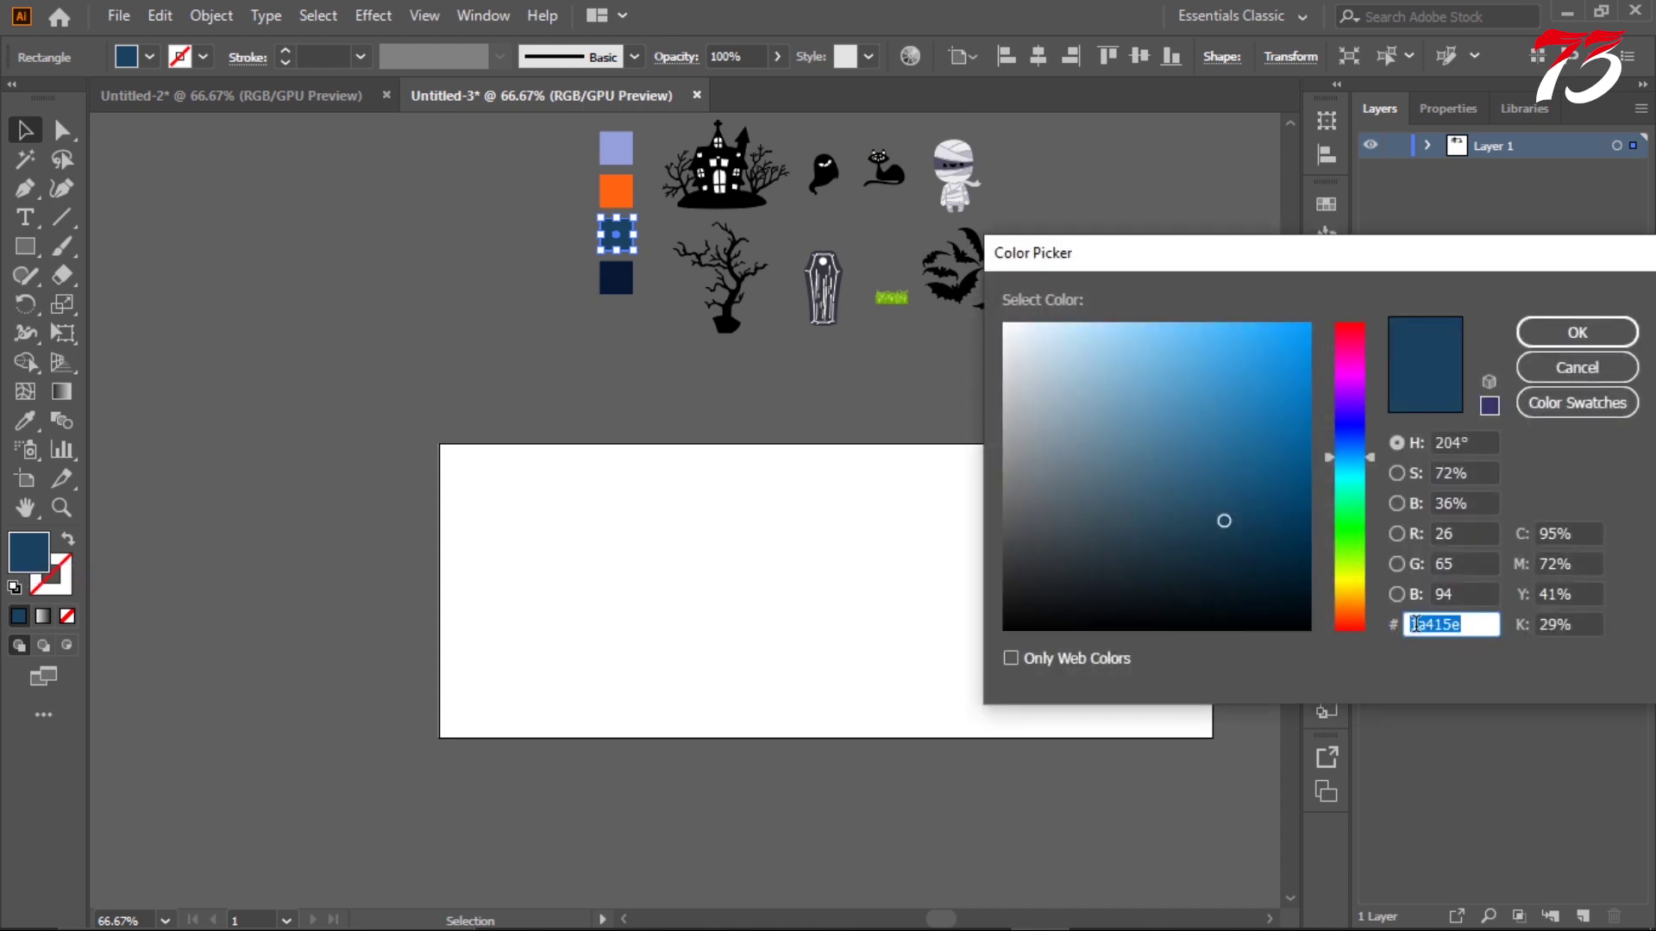
click(1577, 339)
click(731, 369)
- Fill the background rectangle with the dark blue swatch using the Eyedropper
click(688, 584)
key(i)
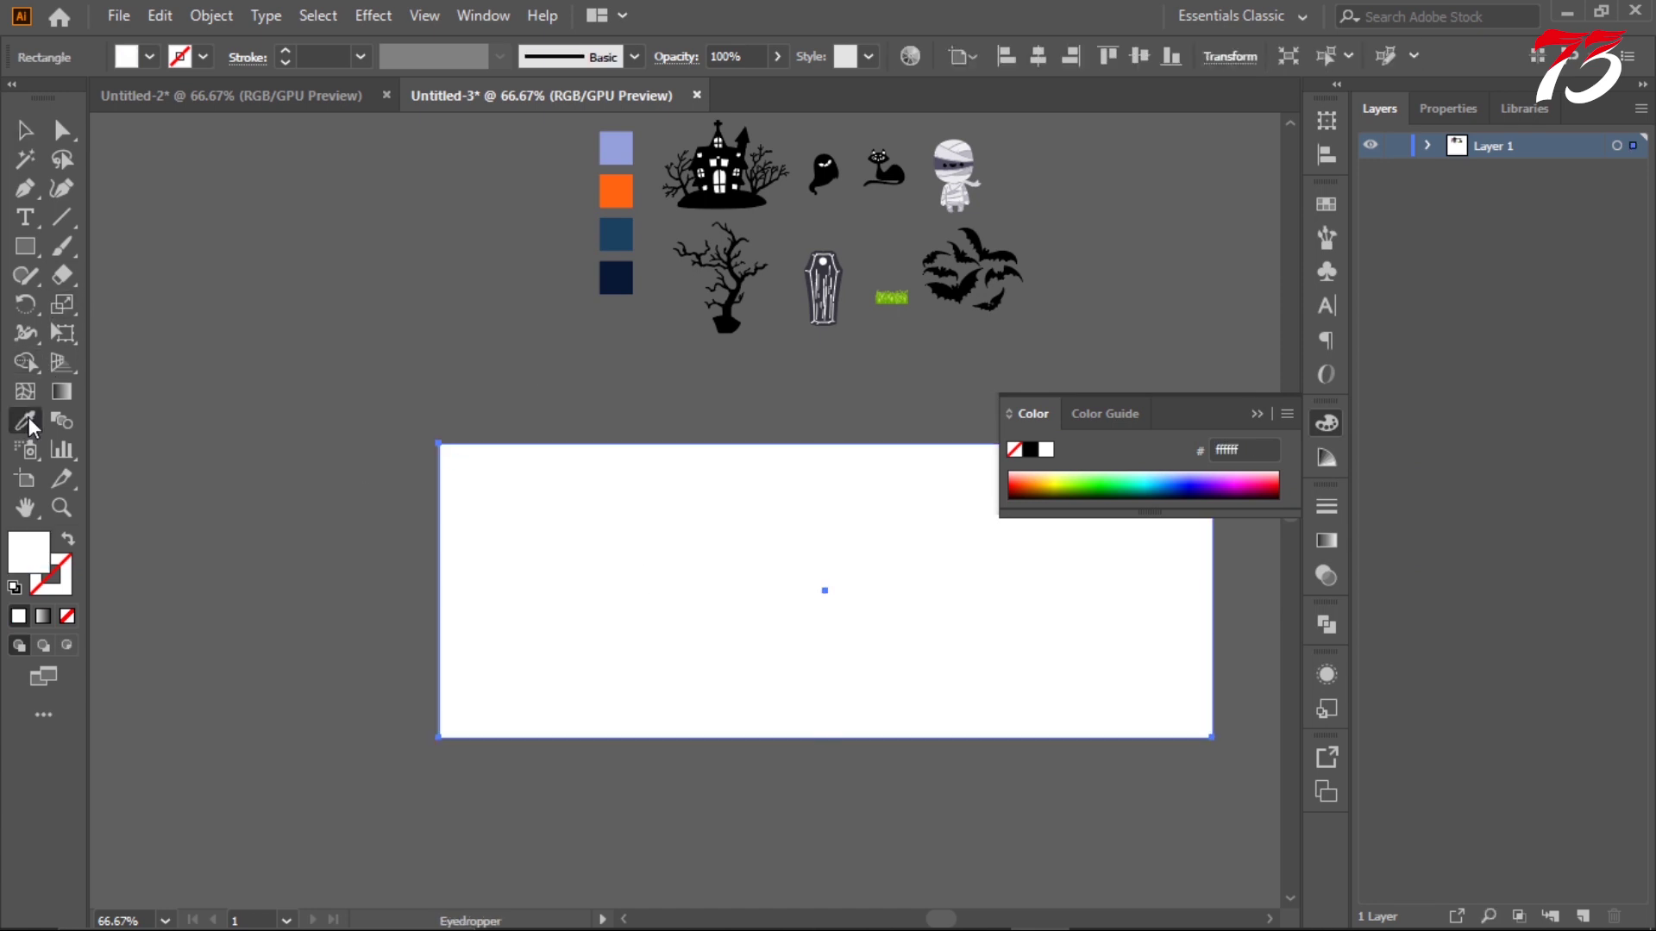
click(621, 239)
click(24, 129)
click(1147, 379)
click(1257, 421)
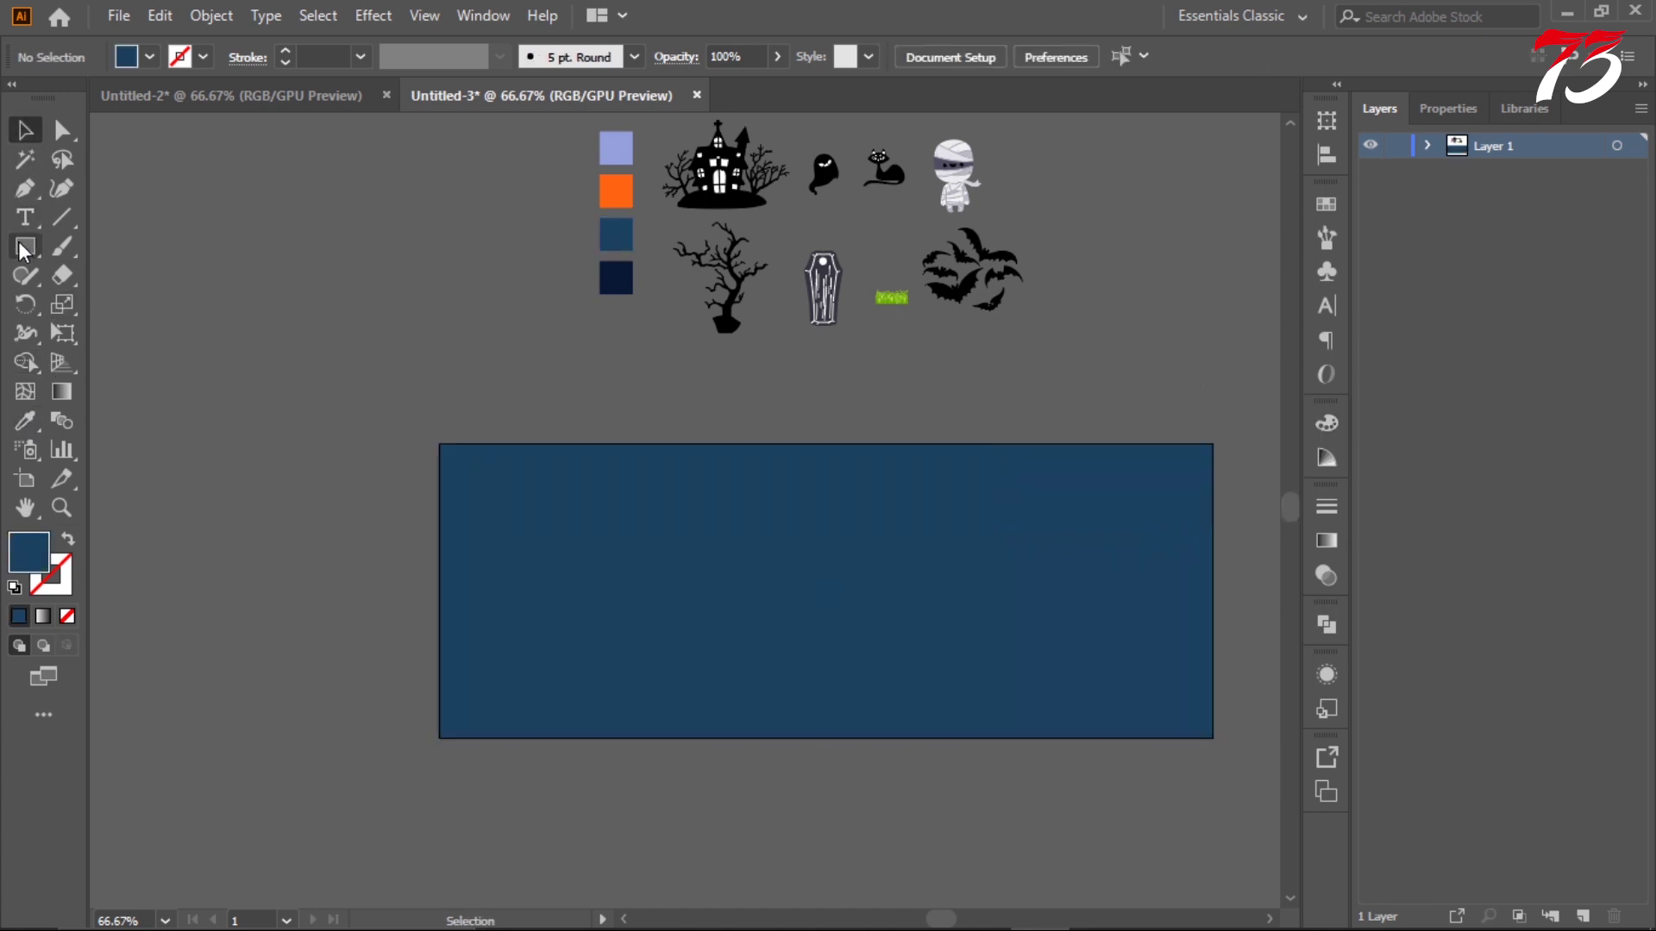
scroll(425, 273, up, 2)
- Move the haunted house off to the left of the banner and ungroup it
click(741, 259)
right_click(751, 265)
click(431, 356)
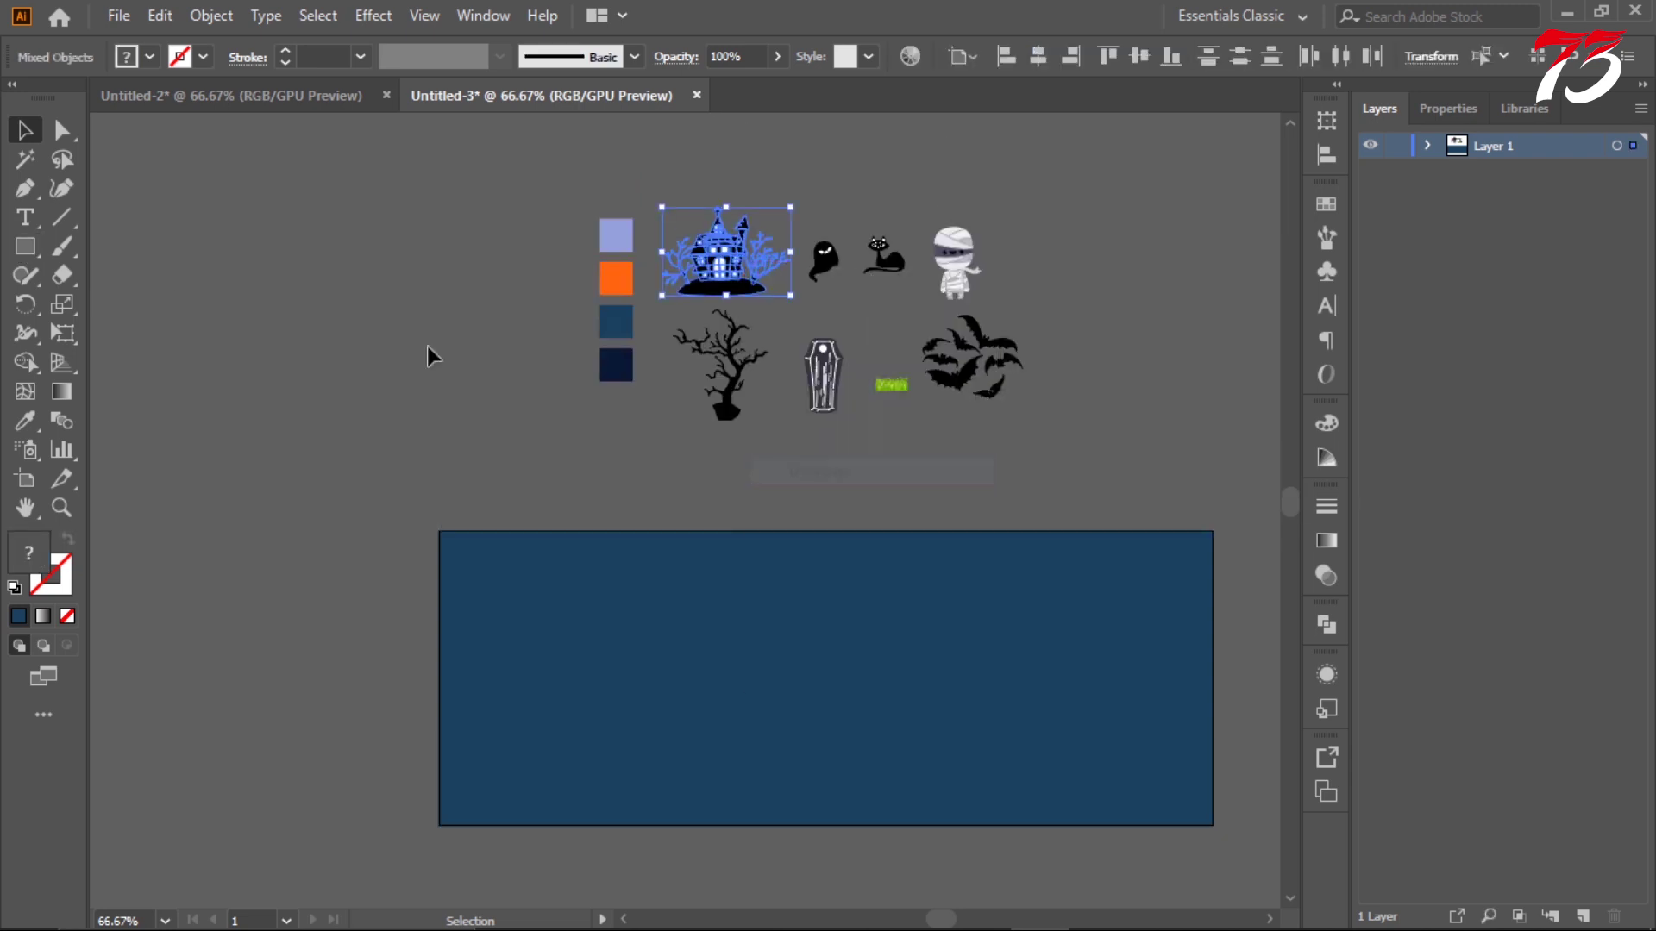
click(720, 274)
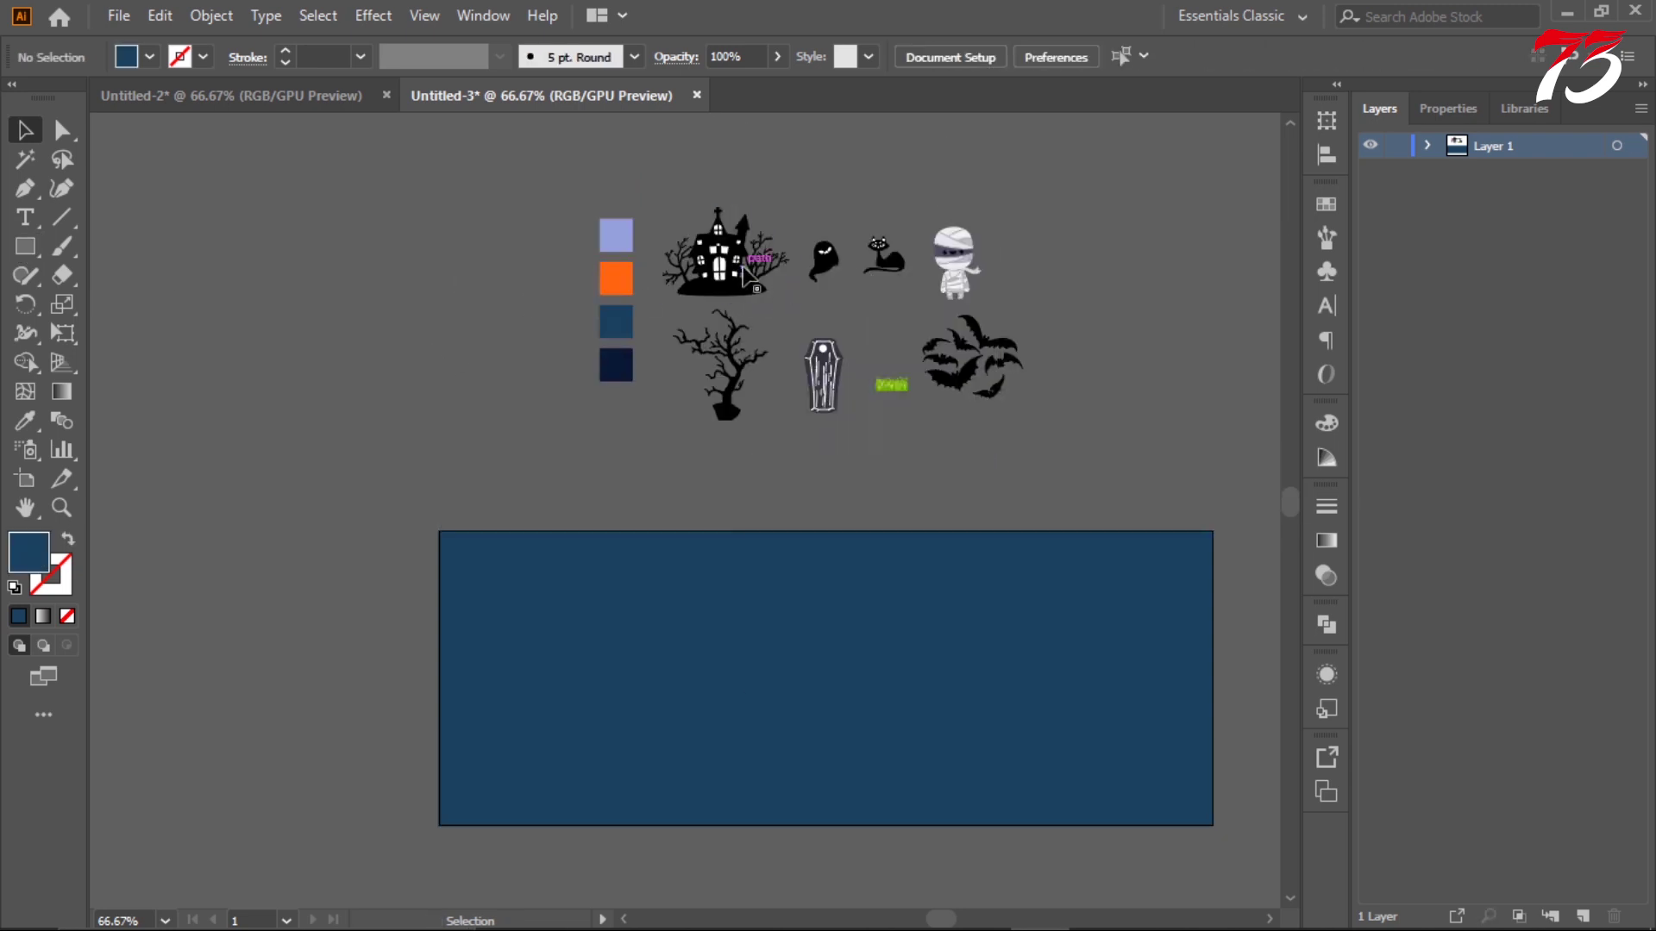
drag(720, 274, 354, 383)
right_click(354, 383)
click(457, 584)
- Reopen and dismiss the haunted house's context menu several times
right_click(352, 385)
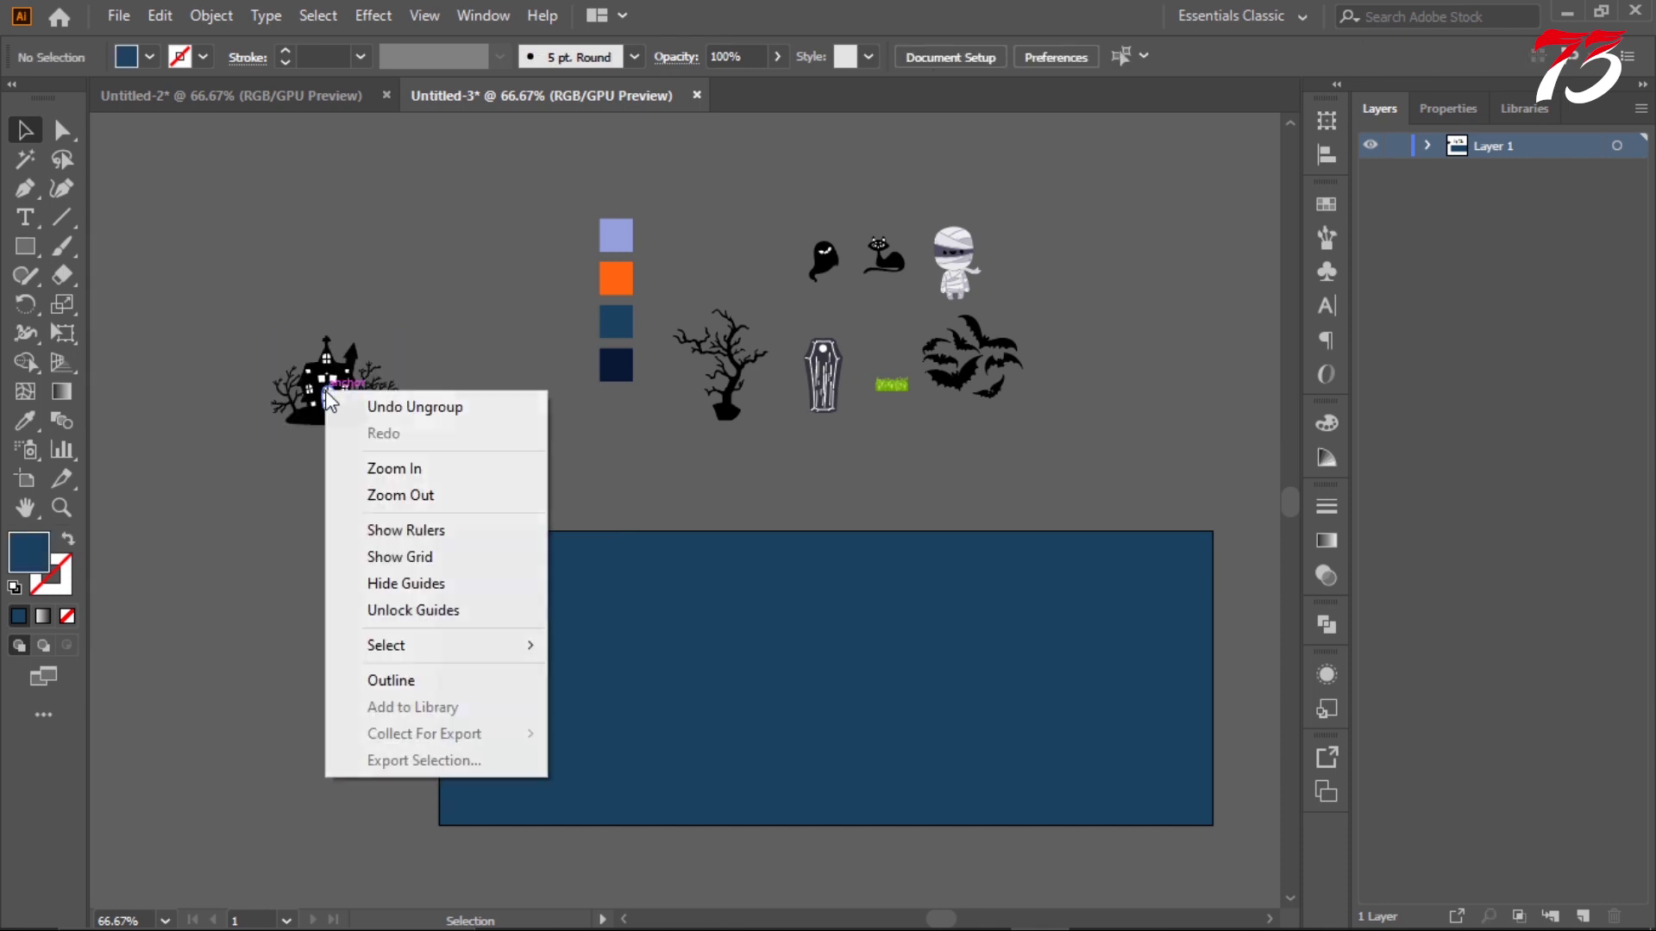
click(499, 344)
right_click(352, 414)
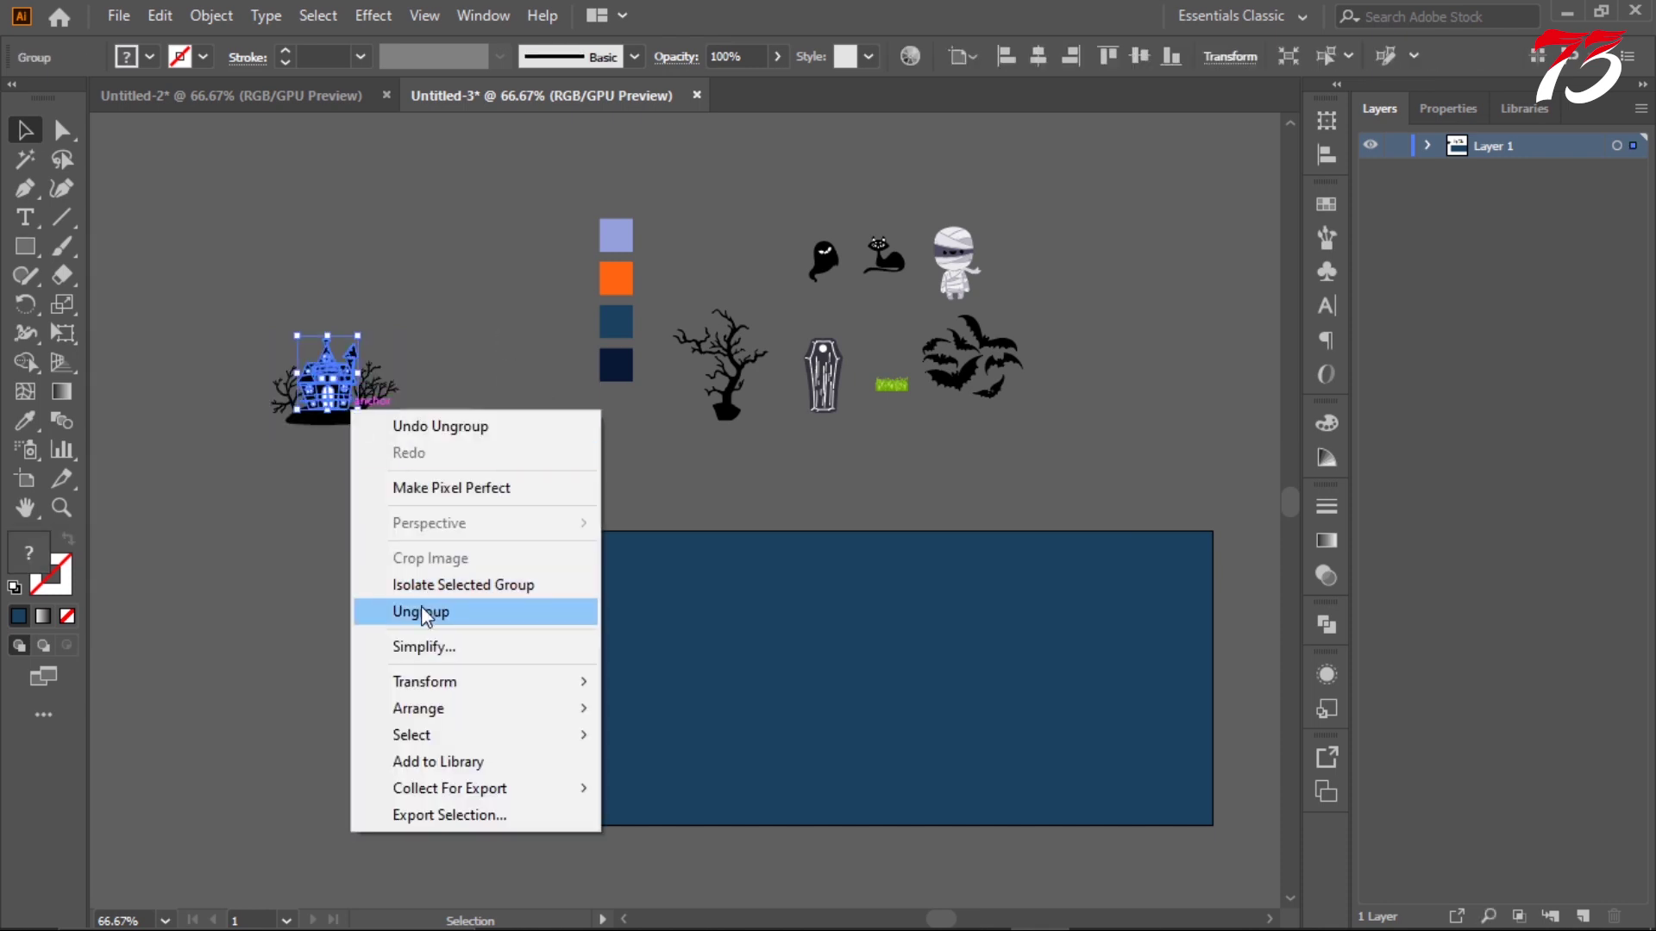
click(290, 547)
right_click(336, 376)
click(277, 540)
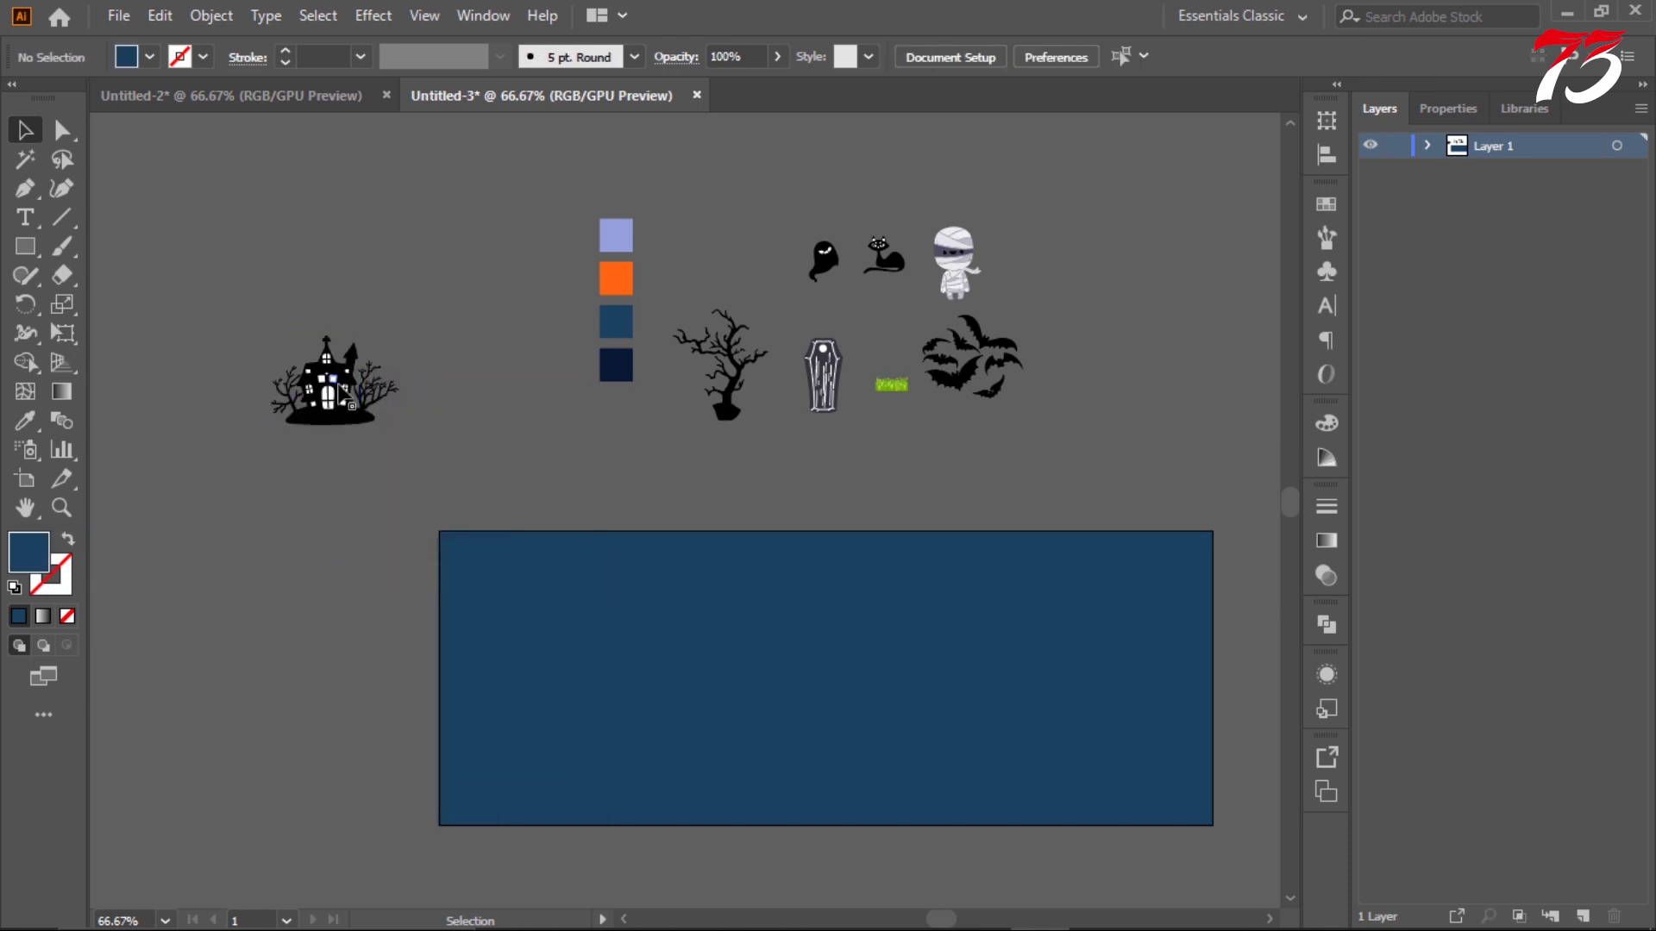
right_click(338, 385)
- Ungroup the haunted house parts further
drag(334, 380, 327, 379)
right_click(327, 380)
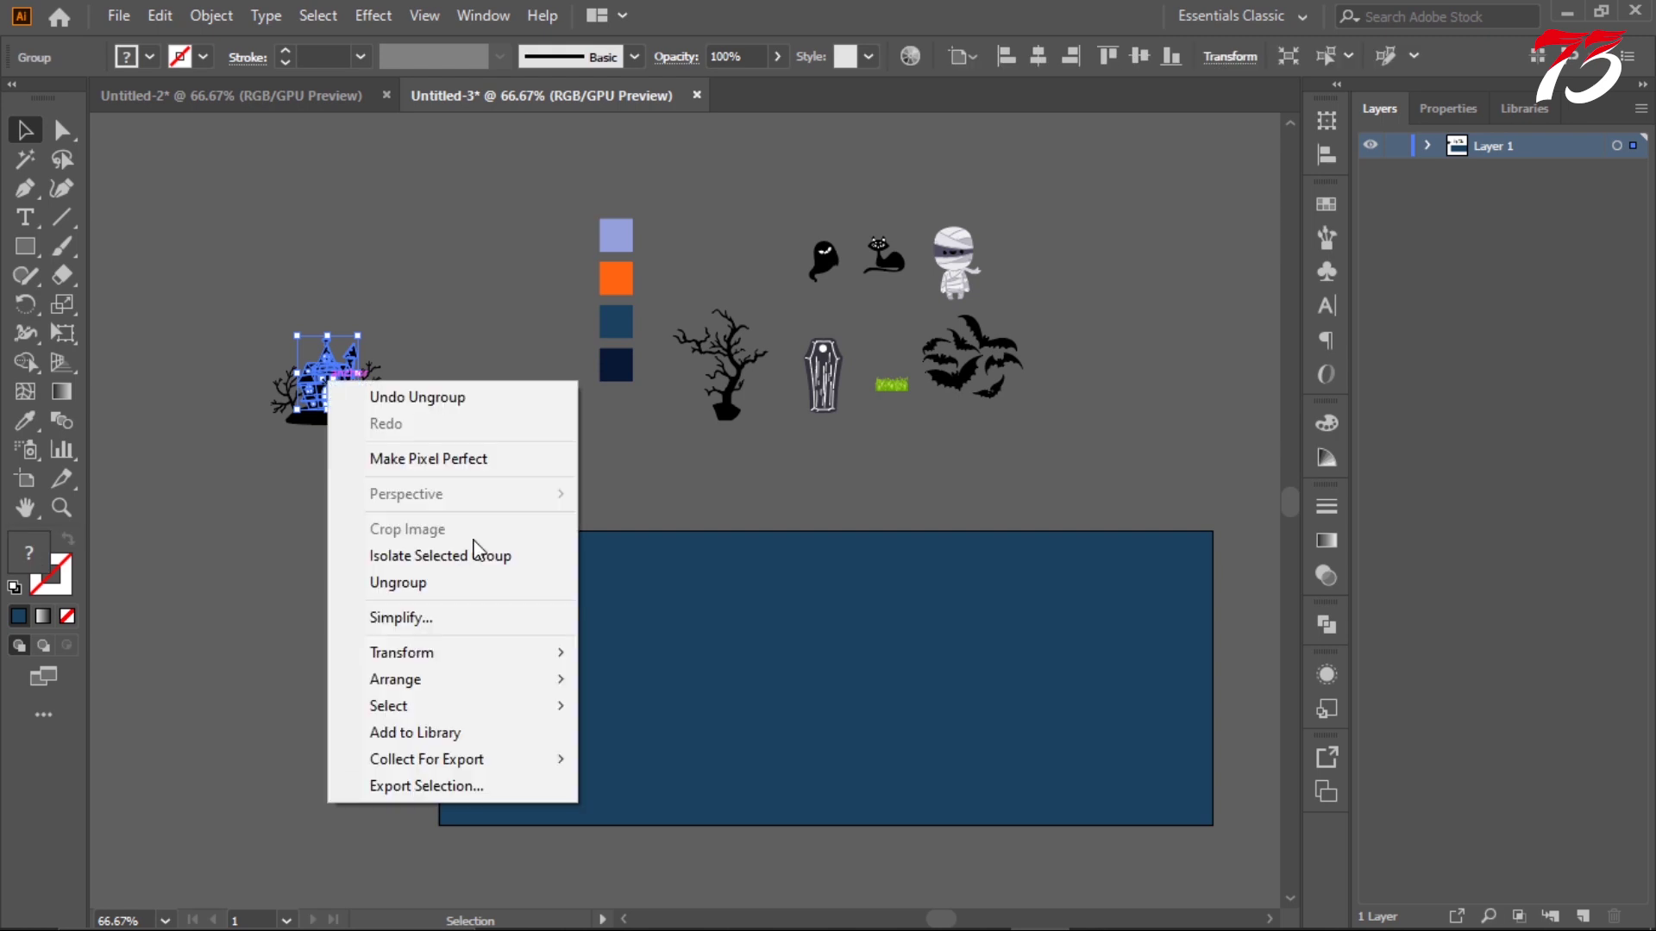
click(474, 576)
click(328, 354)
right_click(327, 376)
click(384, 577)
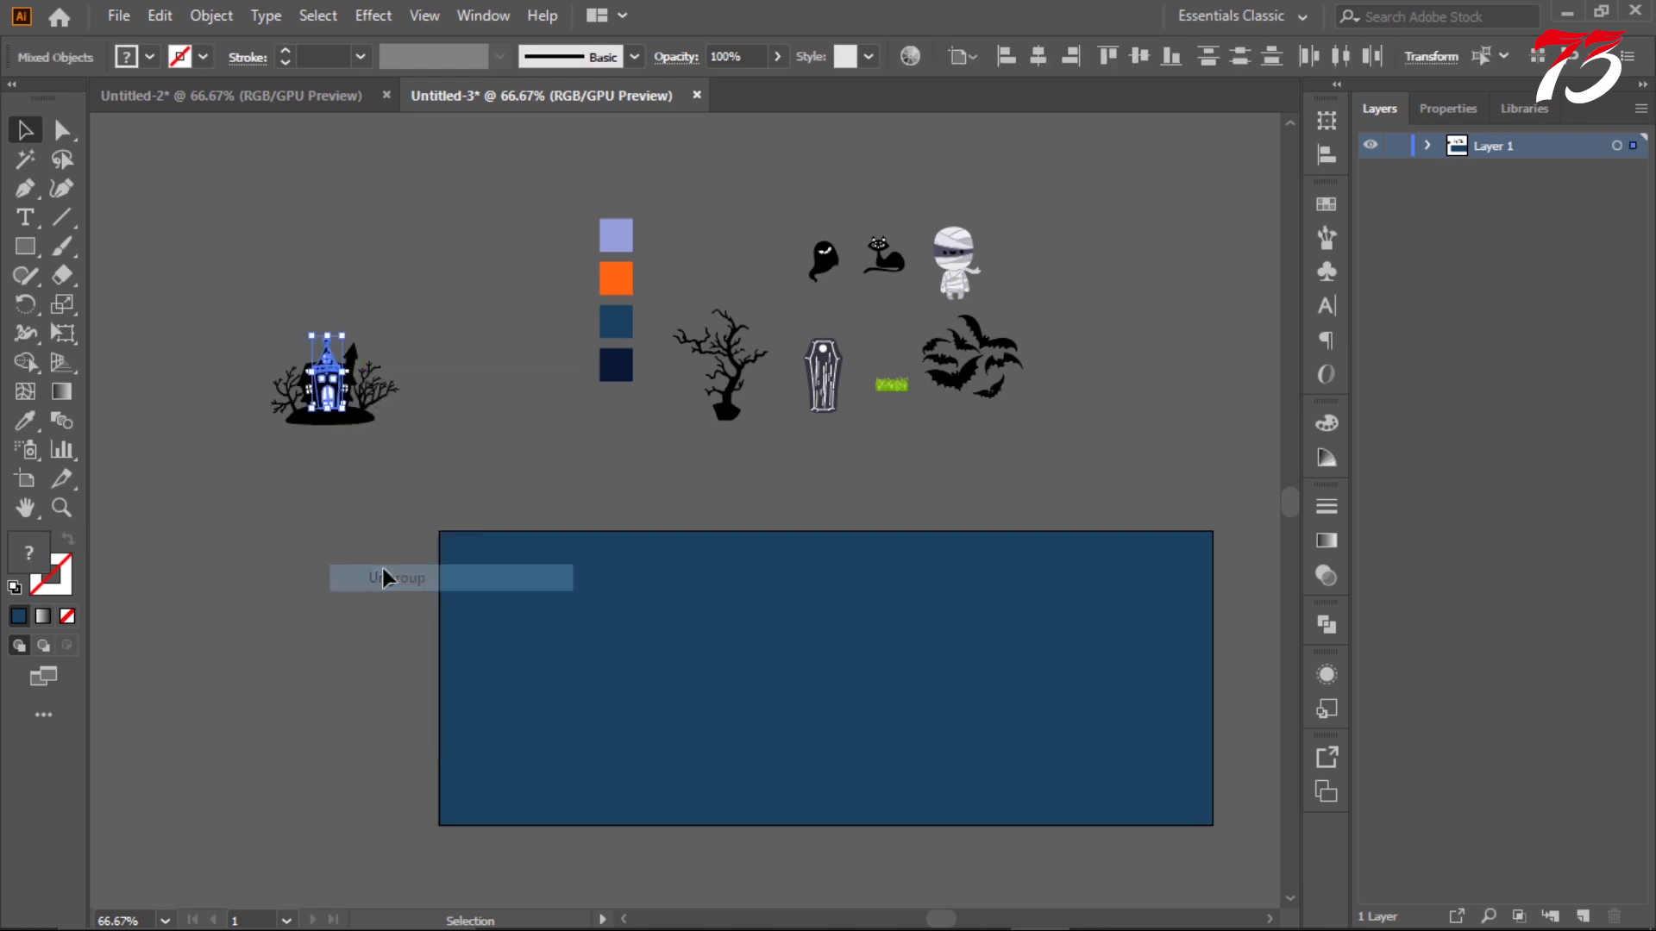
- Deselect the house parts and select the ground shape under the house
right_click(325, 378)
click(348, 360)
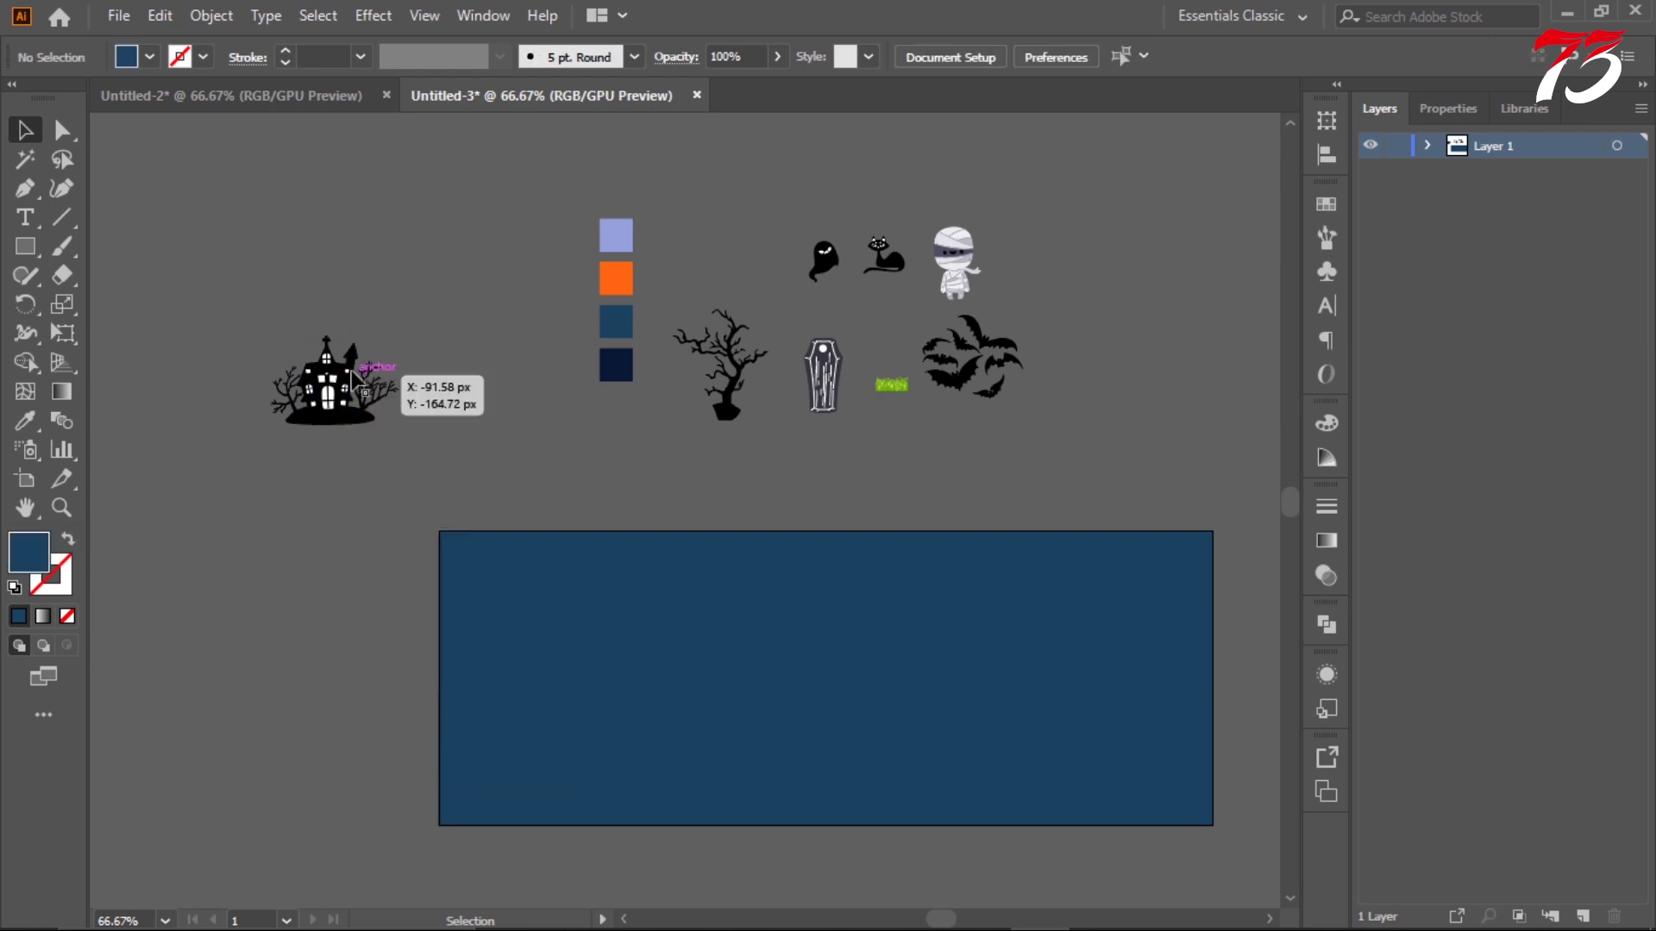
right_click(326, 362)
click(320, 416)
click(320, 421)
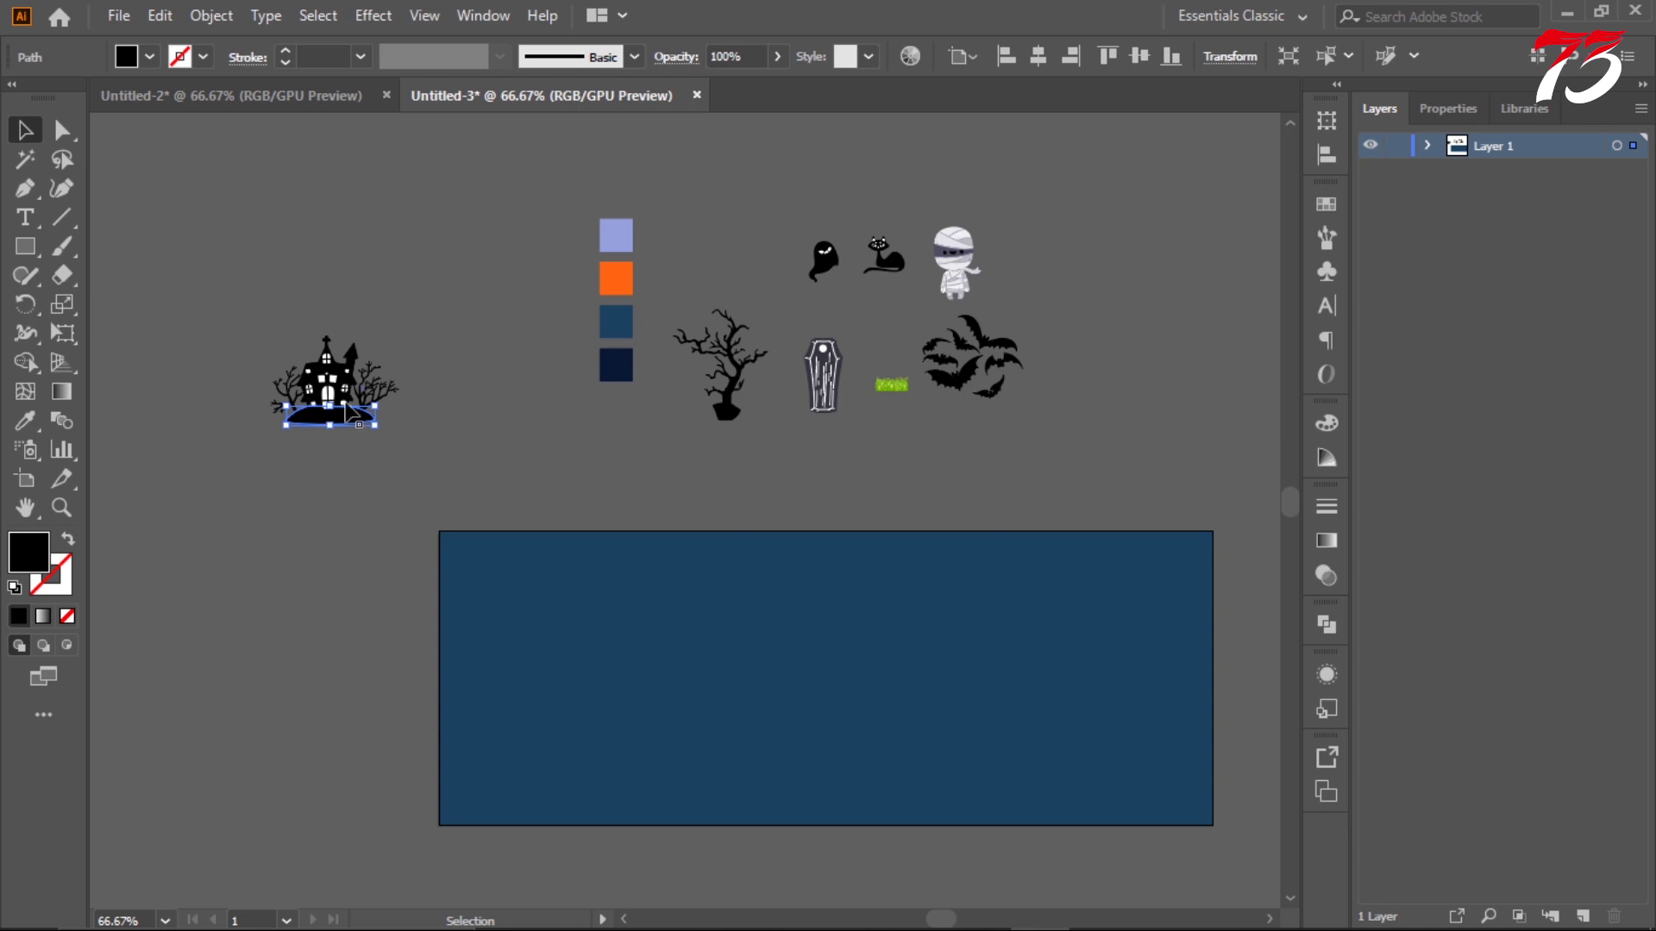
scroll(307, 359, up, 3)
- Ungroup the haunted house's central tower and its inner groups
click(355, 431)
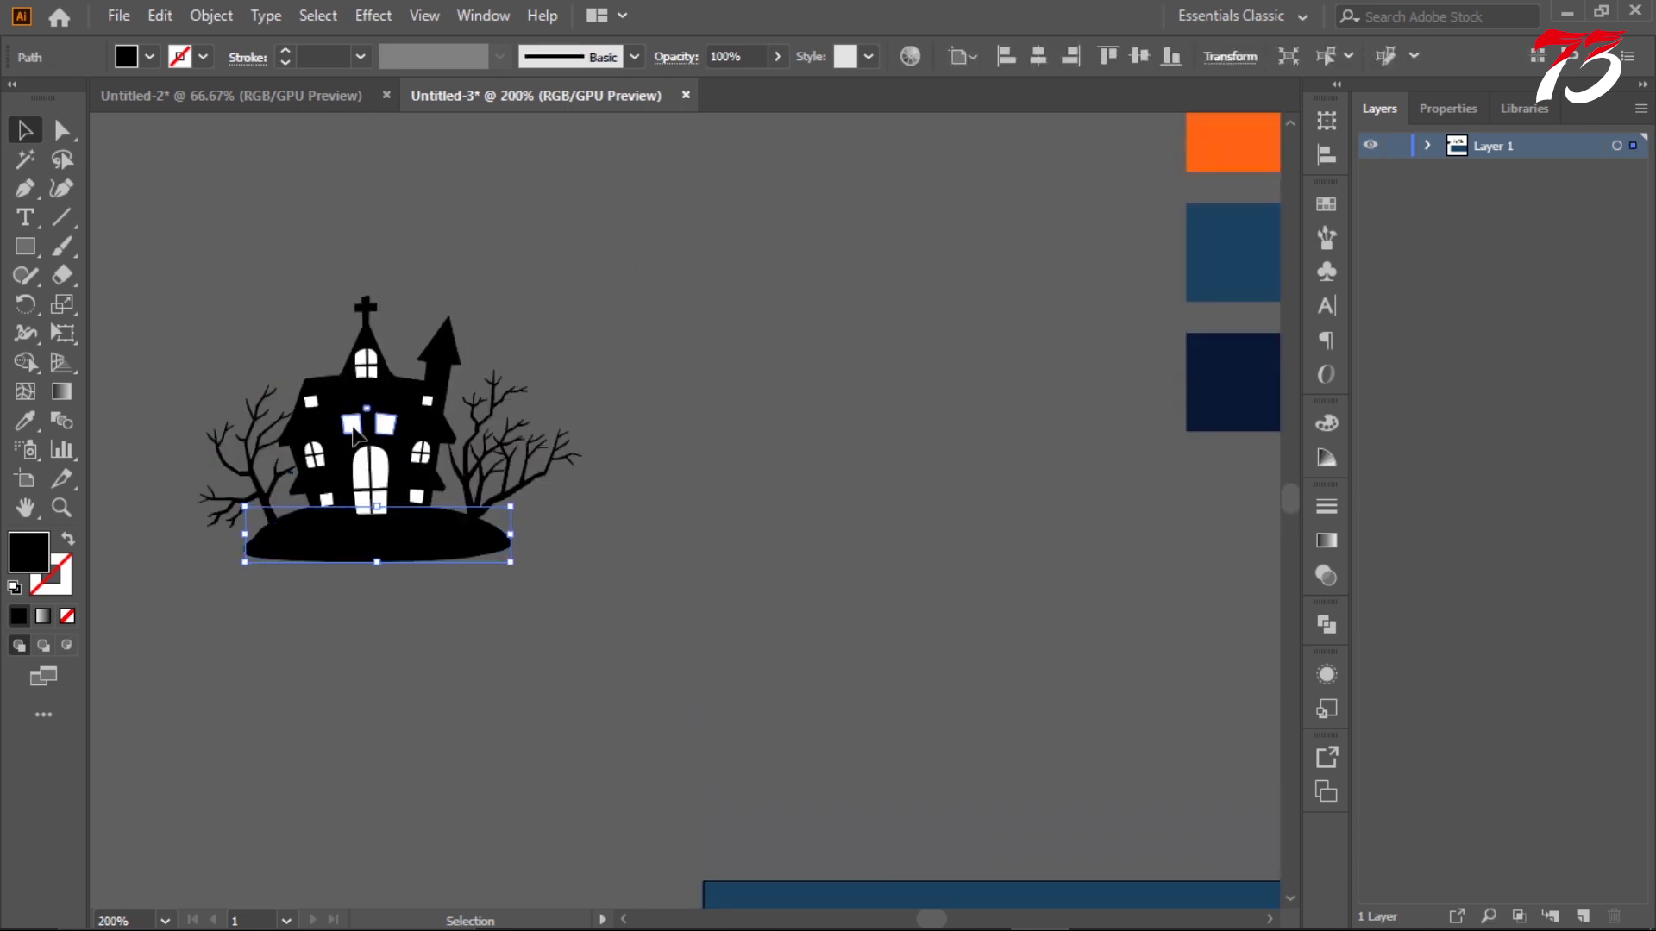
scroll(356, 431, up, 5)
click(356, 431)
right_click(442, 438)
click(483, 639)
right_click(455, 253)
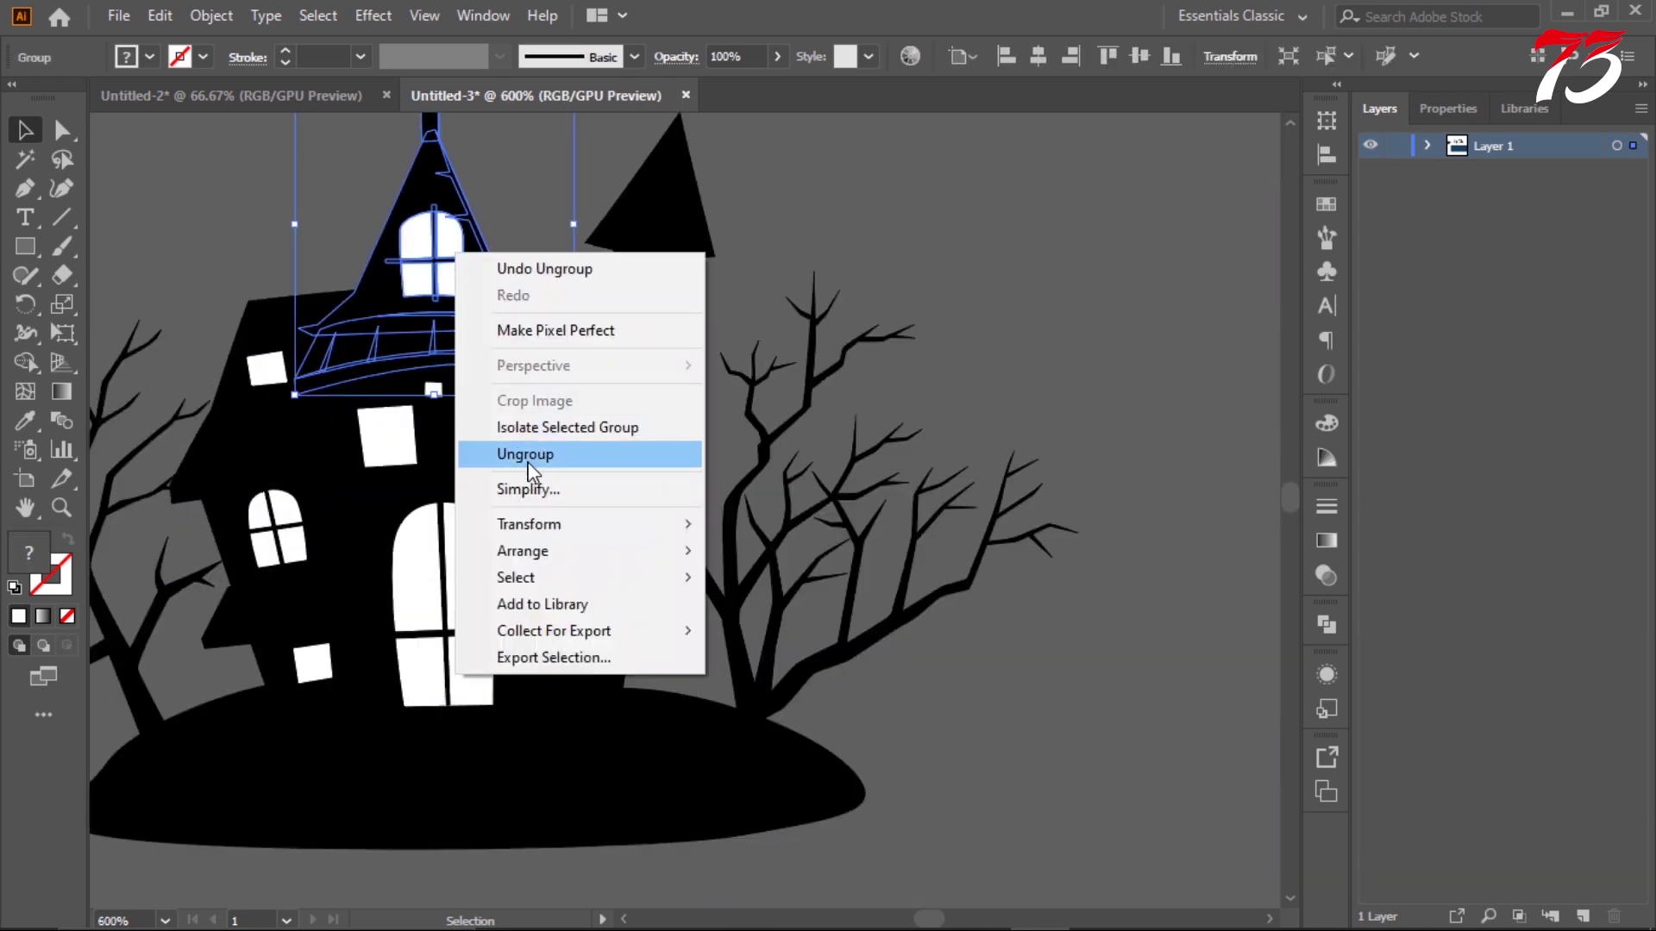
click(530, 454)
click(576, 273)
right_click(442, 264)
click(483, 465)
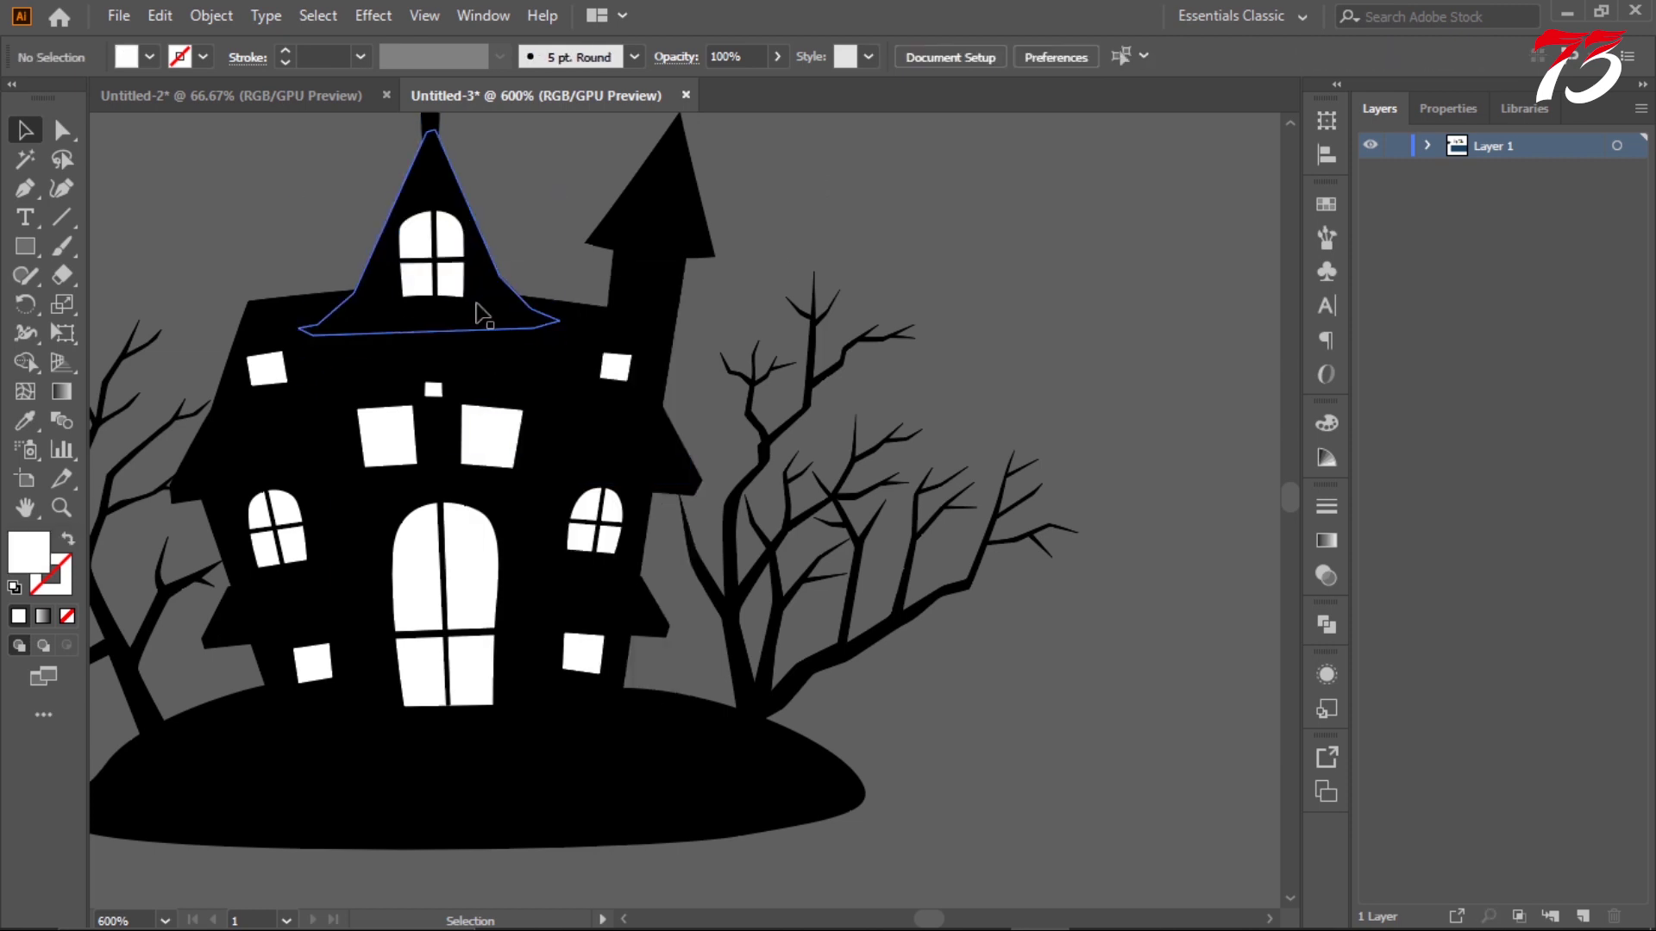
- Ungroup the roof band and roof below the cross and steeple
right_click(476, 302)
click(540, 200)
scroll(540, 200, up, 2)
click(442, 205)
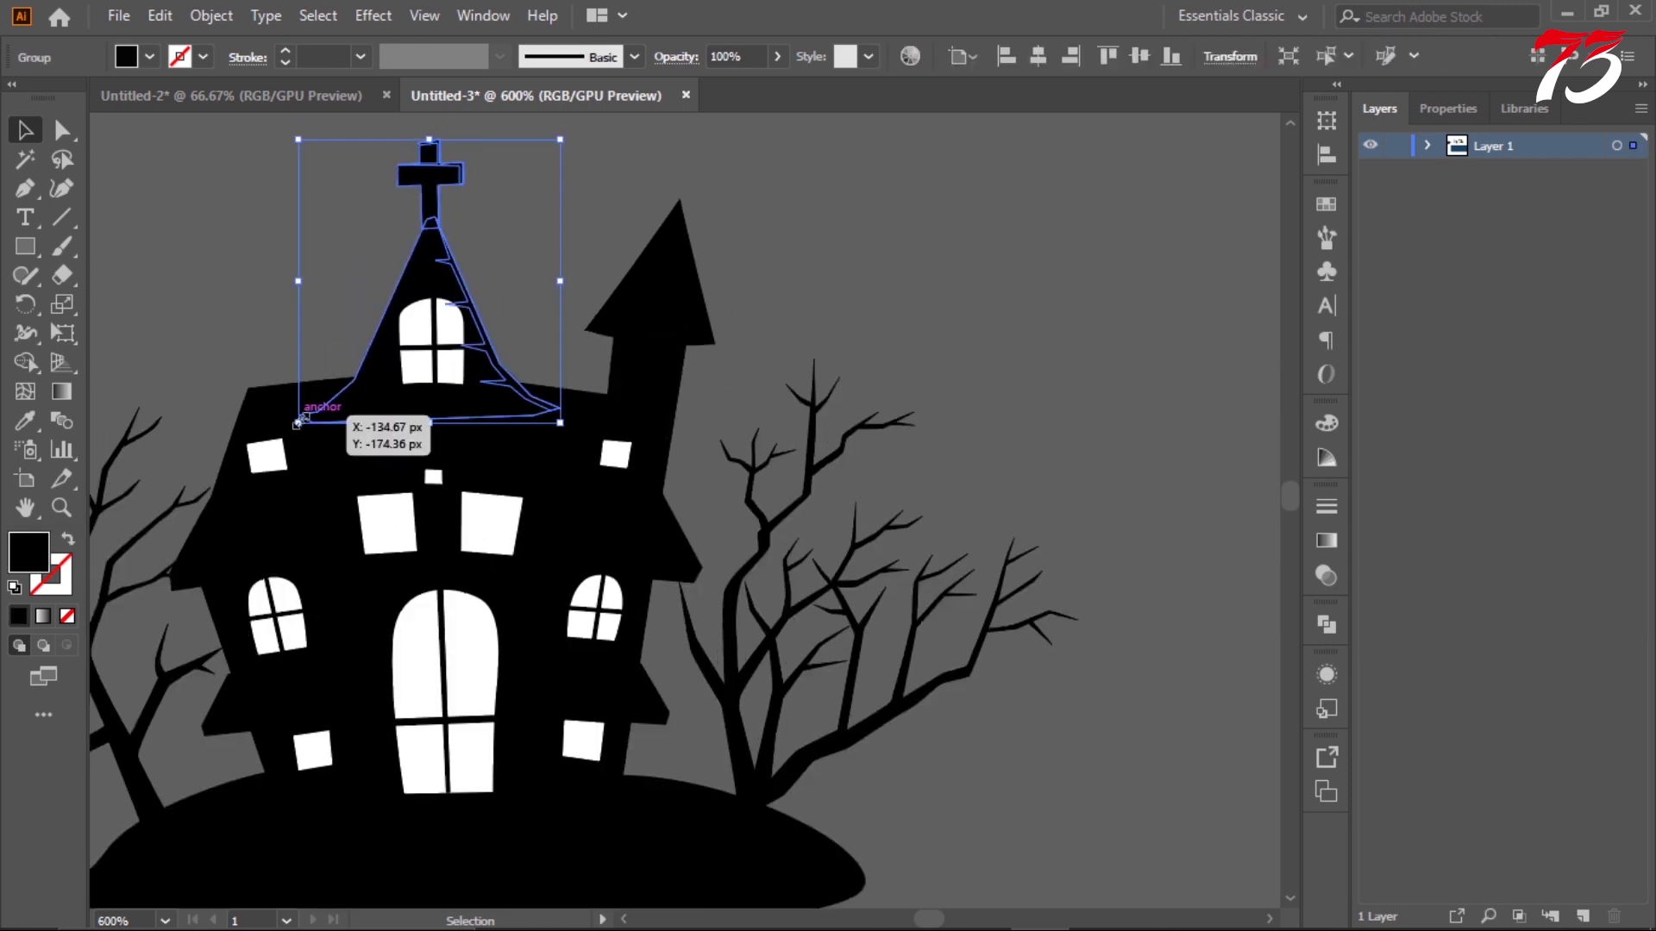
click(298, 422)
right_click(274, 469)
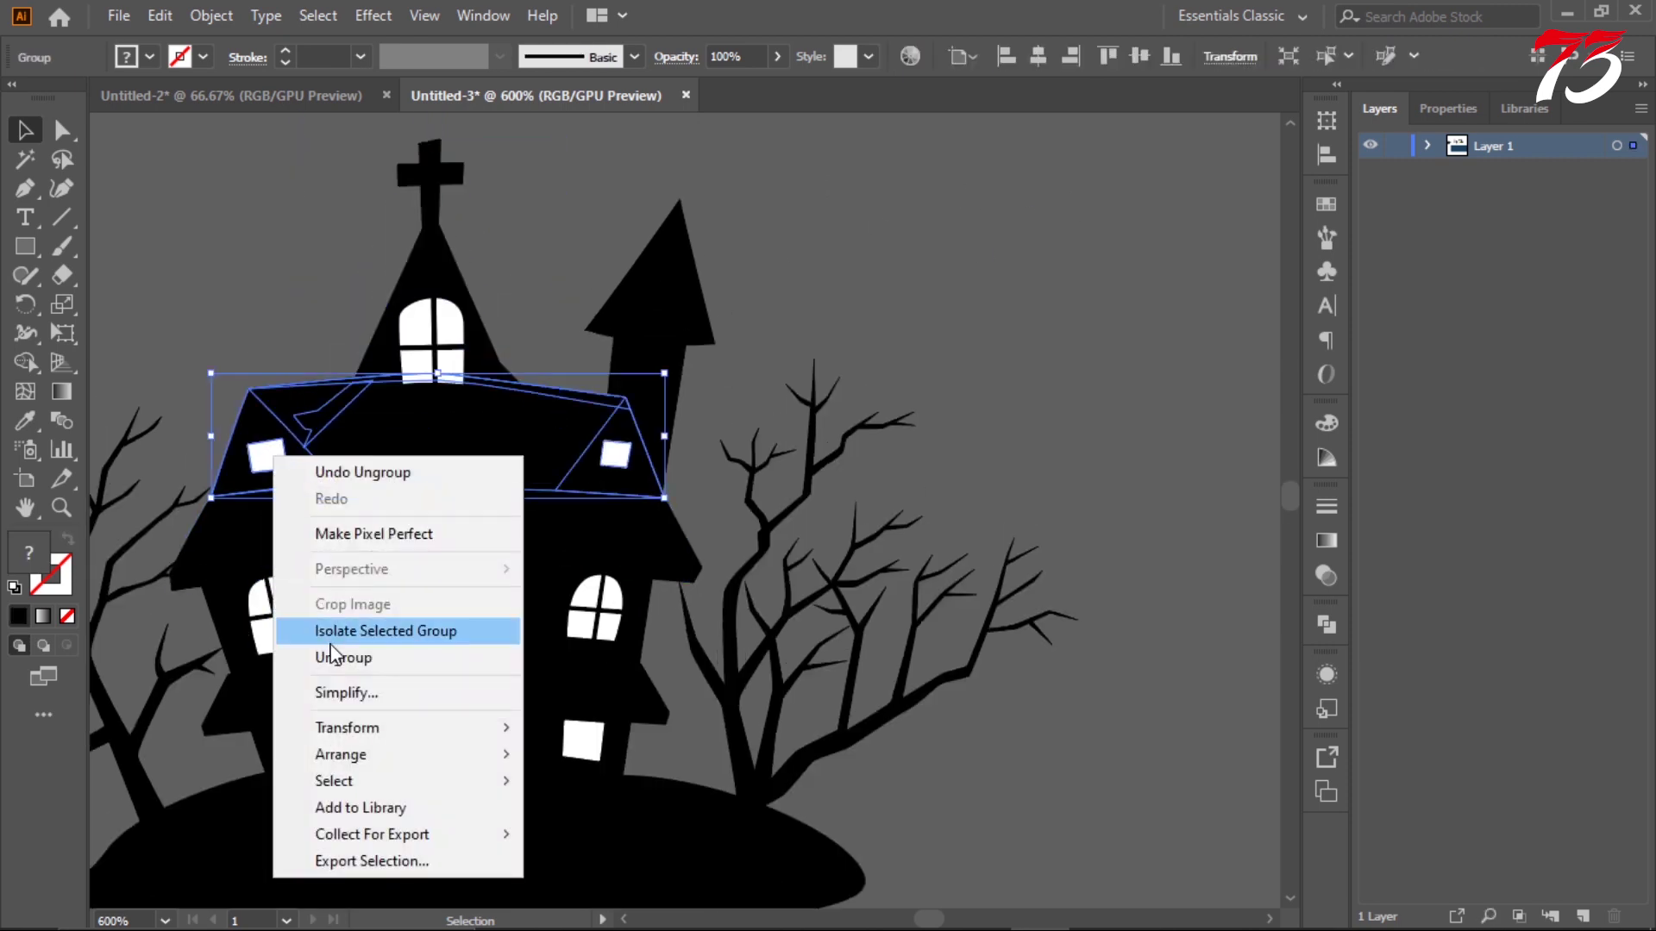
click(284, 652)
click(269, 454)
right_click(259, 447)
click(327, 649)
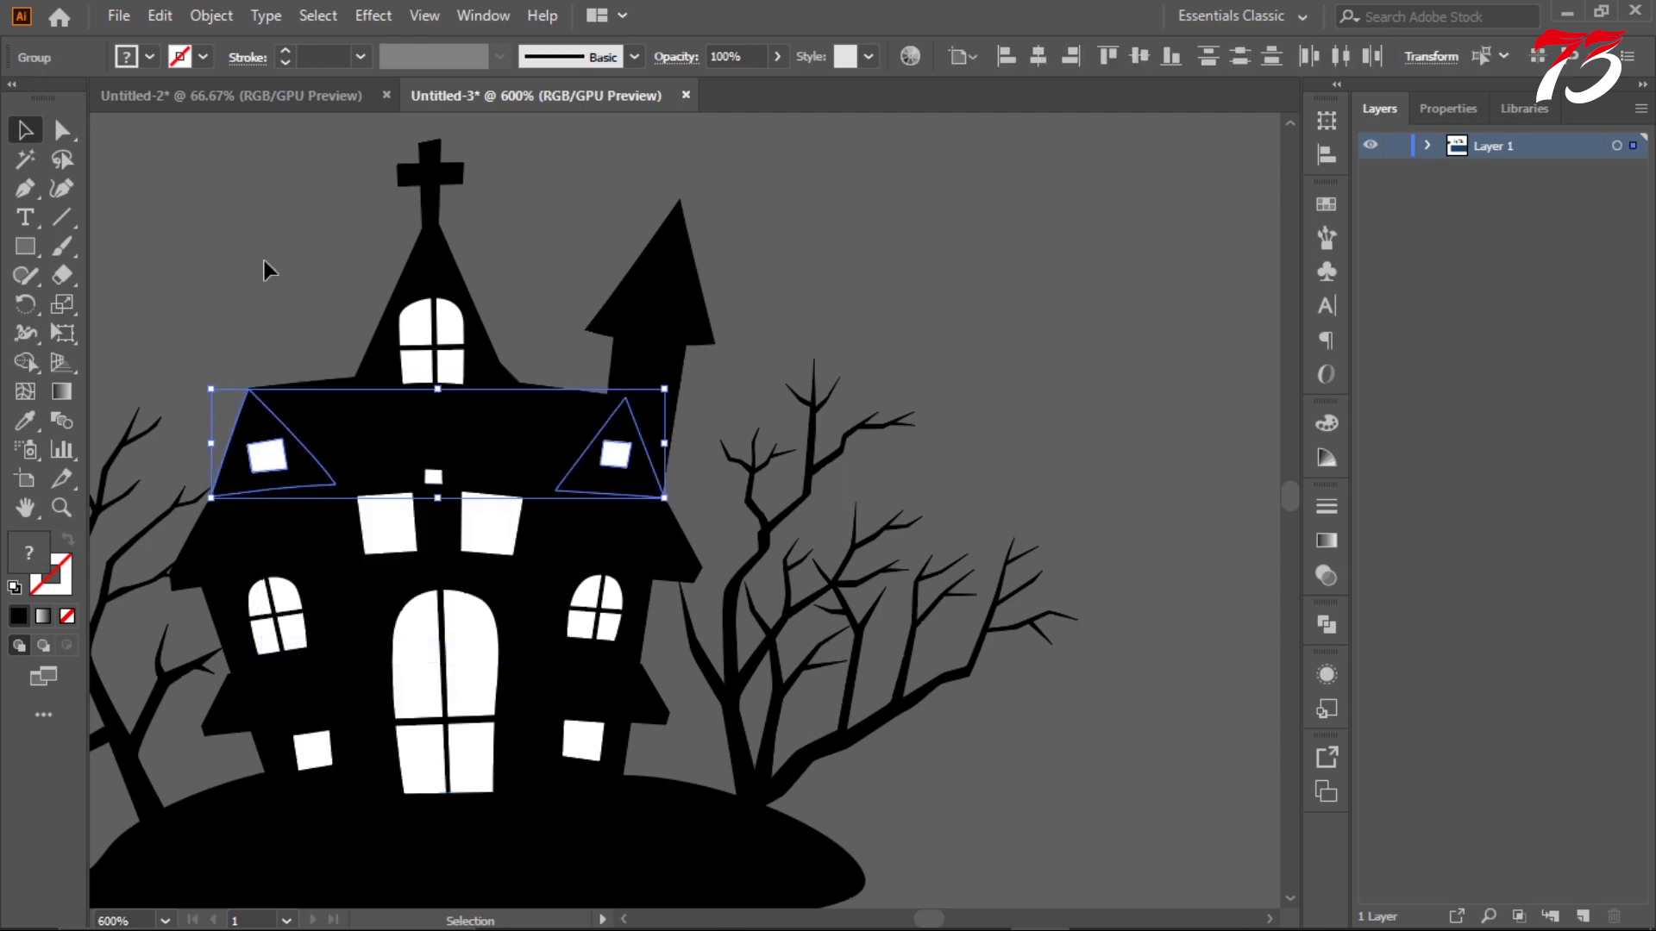
click(264, 260)
scroll(264, 261, down, 2)
- Ungroup the left and right gables
click(269, 366)
right_click(273, 360)
click(345, 562)
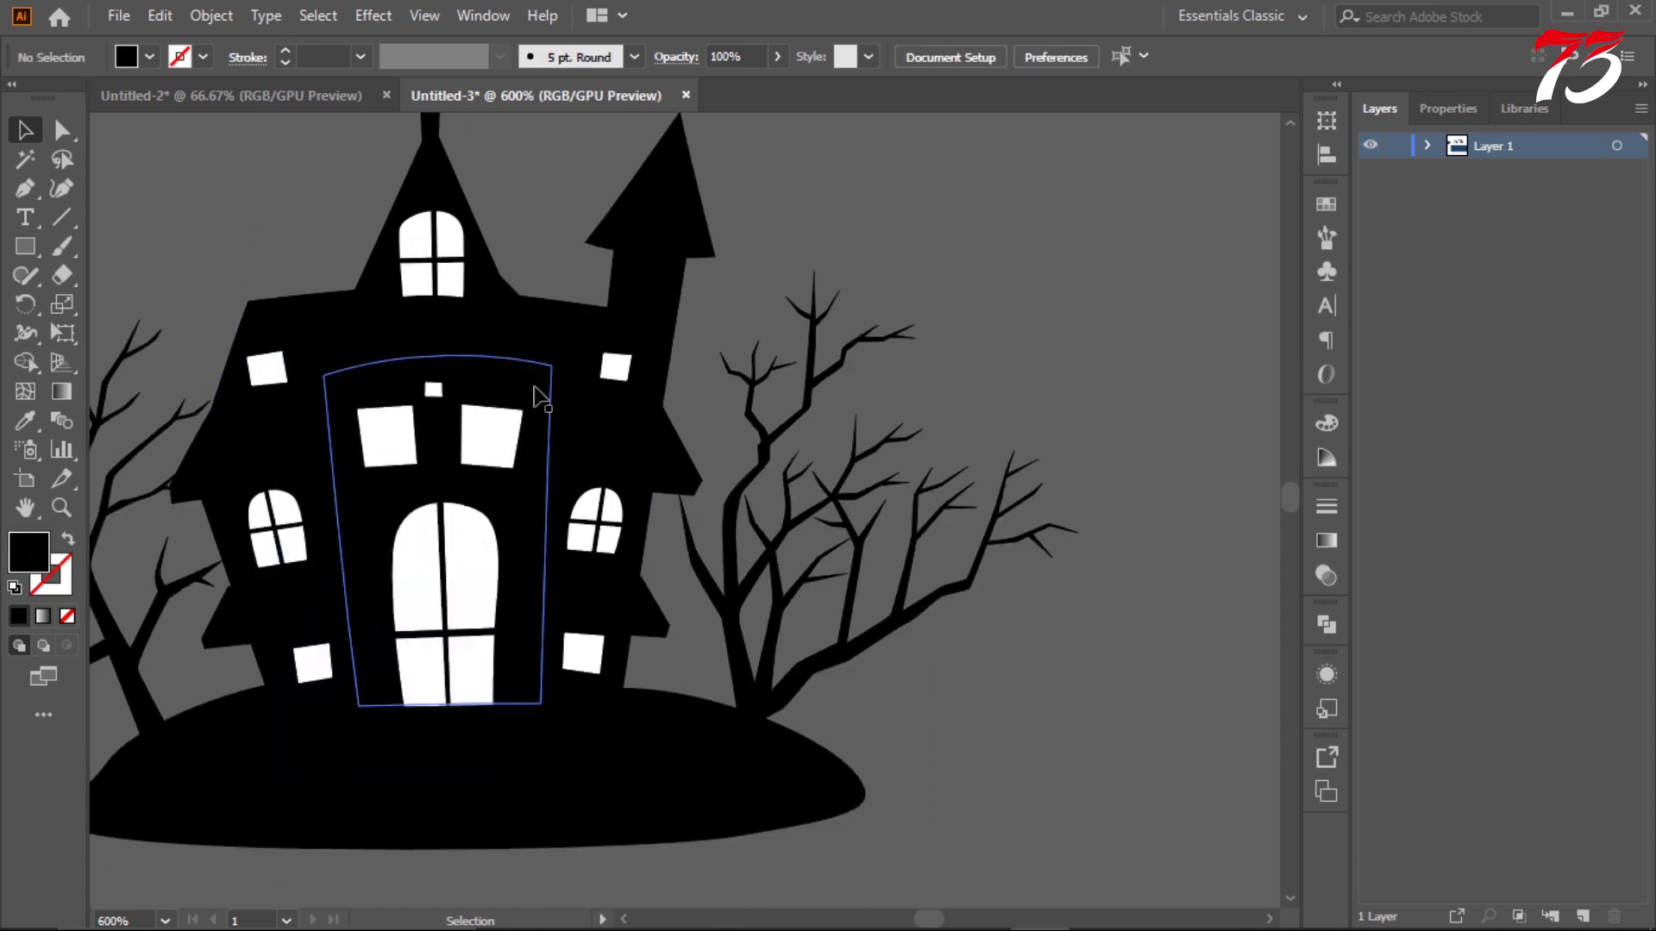
right_click(613, 369)
click(681, 573)
click(825, 250)
scroll(824, 250, down, 2)
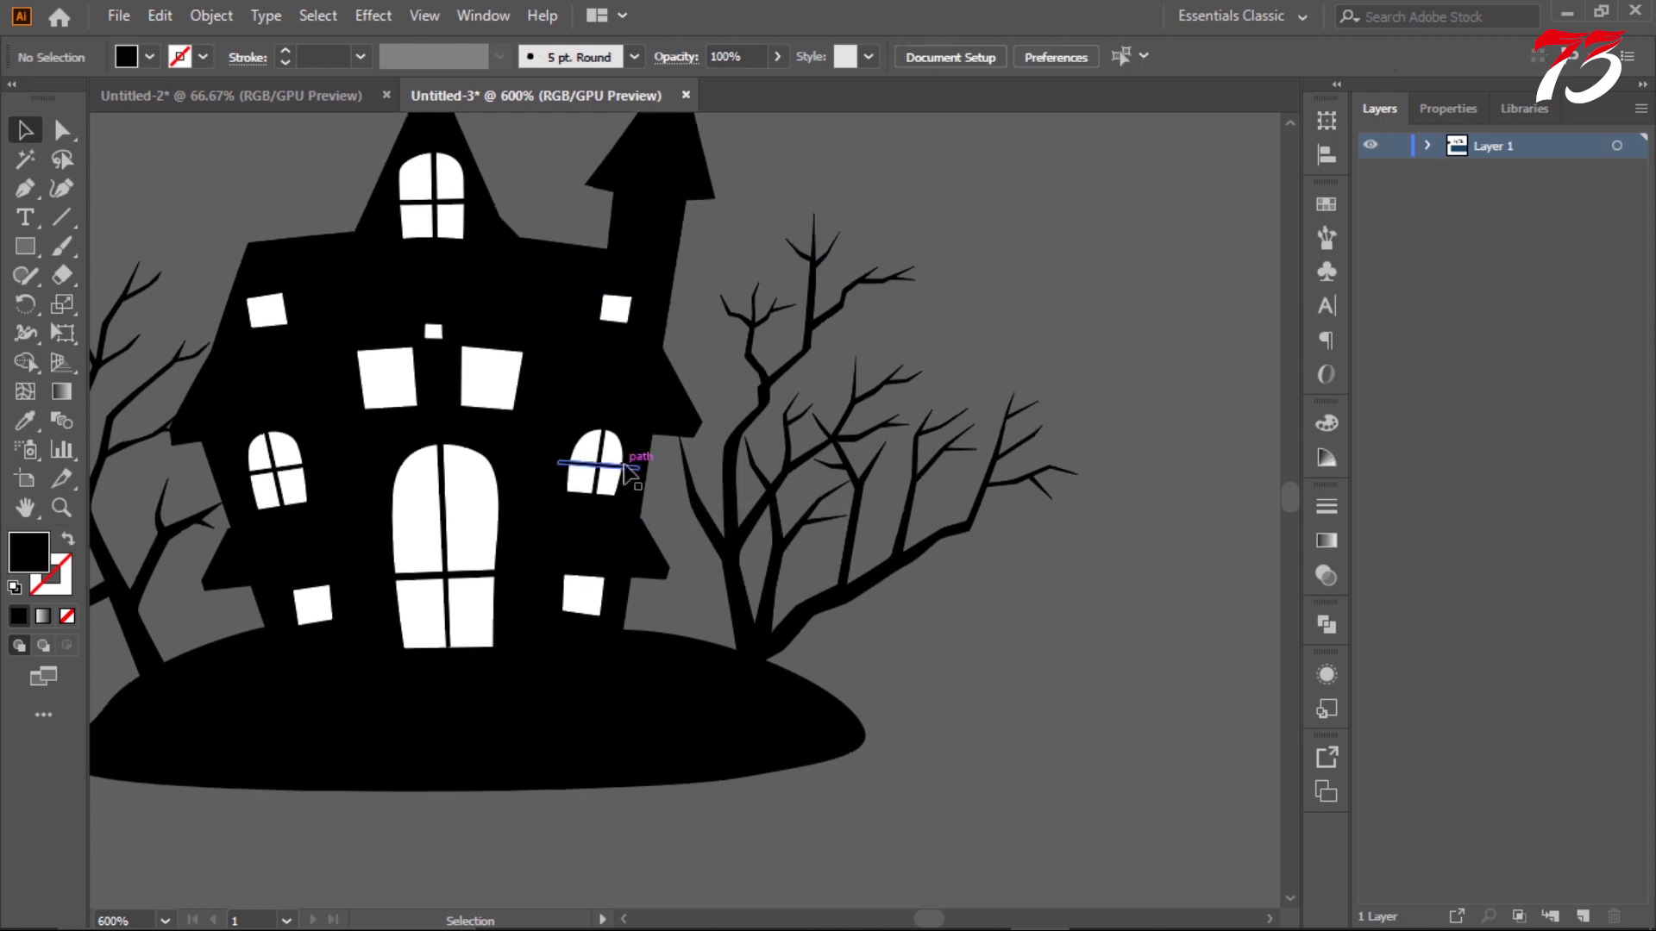
- Ungroup the middle house body and its lower side windows
click(610, 463)
right_click(604, 438)
click(718, 651)
right_click(607, 476)
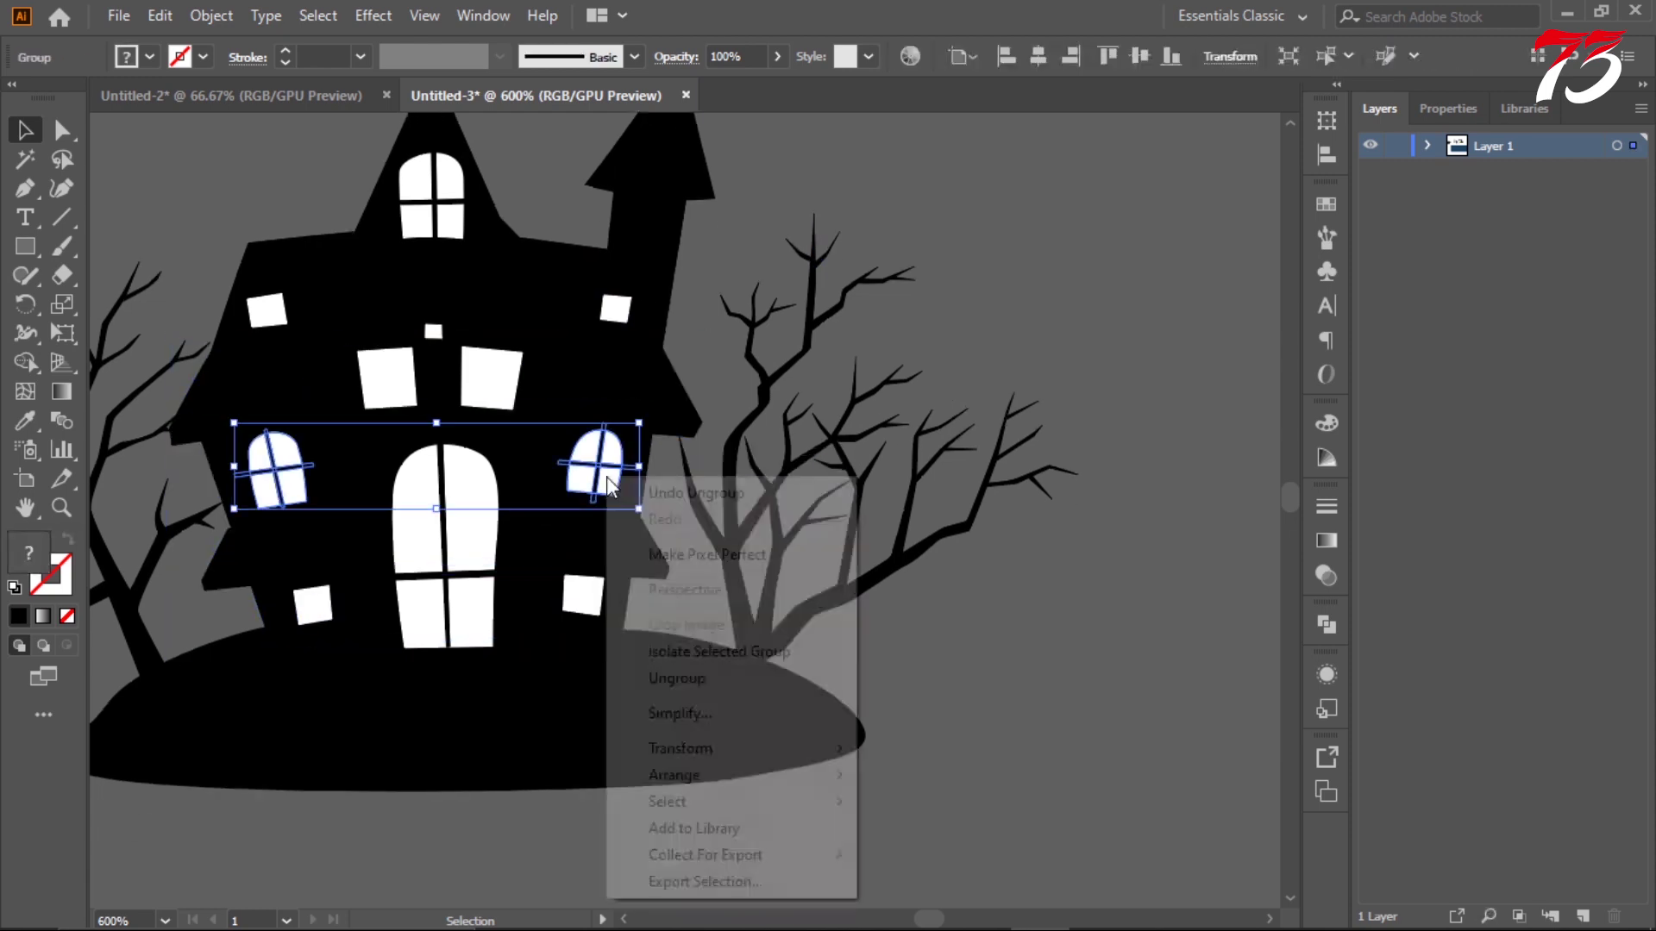
click(733, 675)
- Ungroup the door group down to its separate pieces
right_click(450, 521)
click(518, 292)
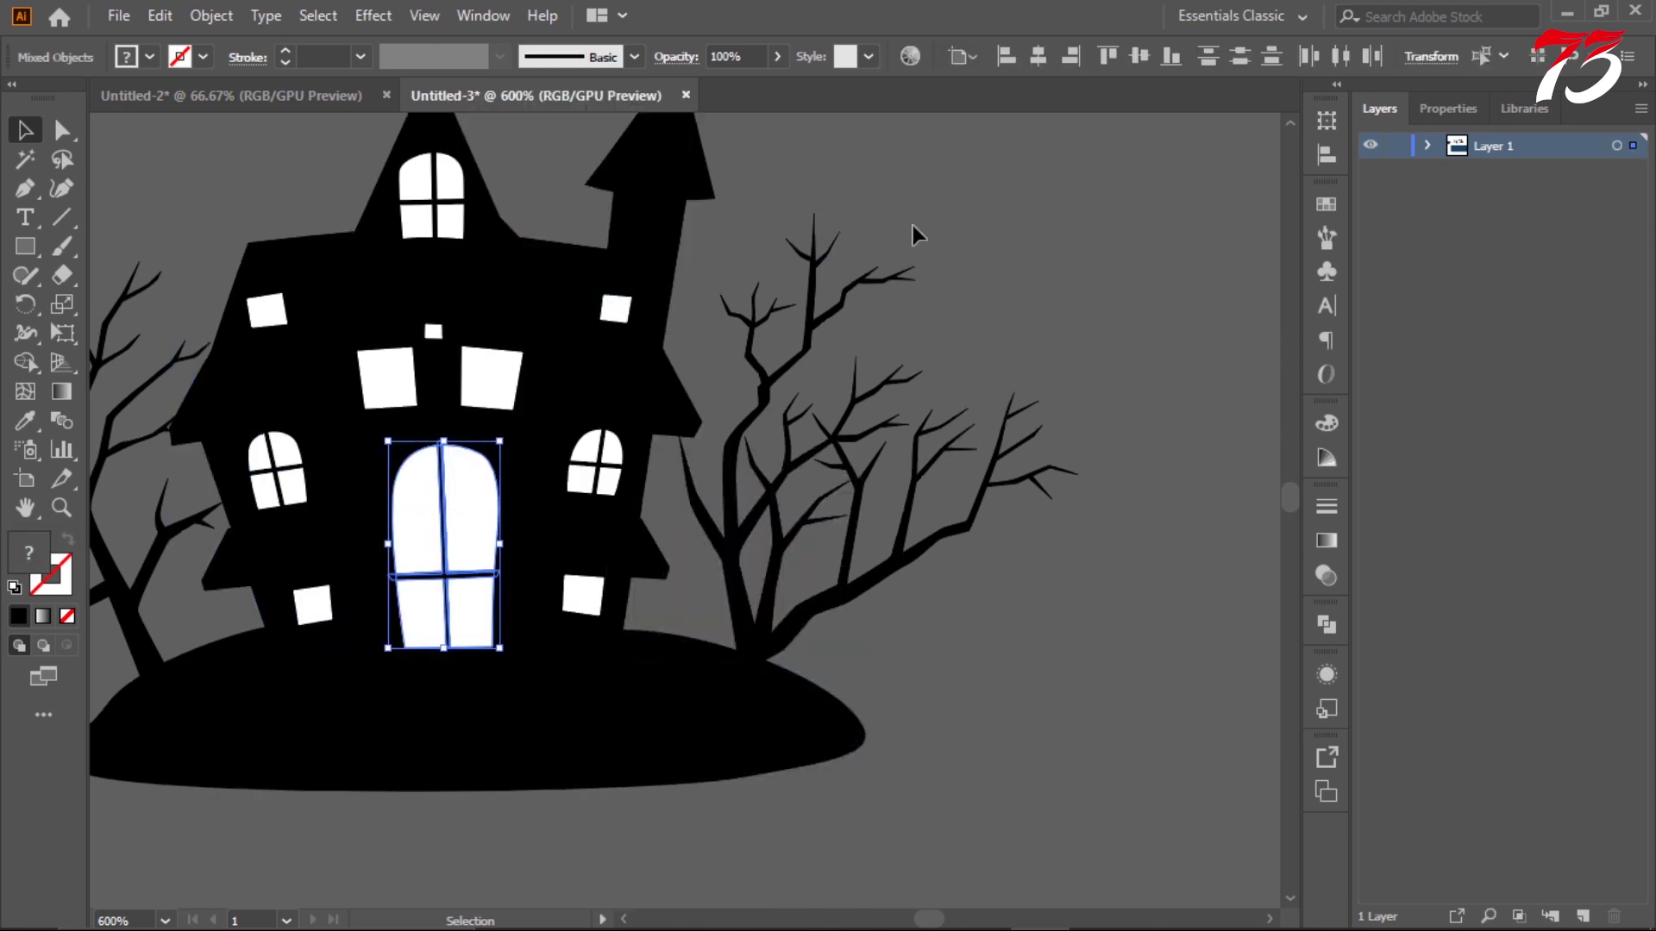
click(912, 225)
right_click(438, 580)
click(483, 688)
click(981, 285)
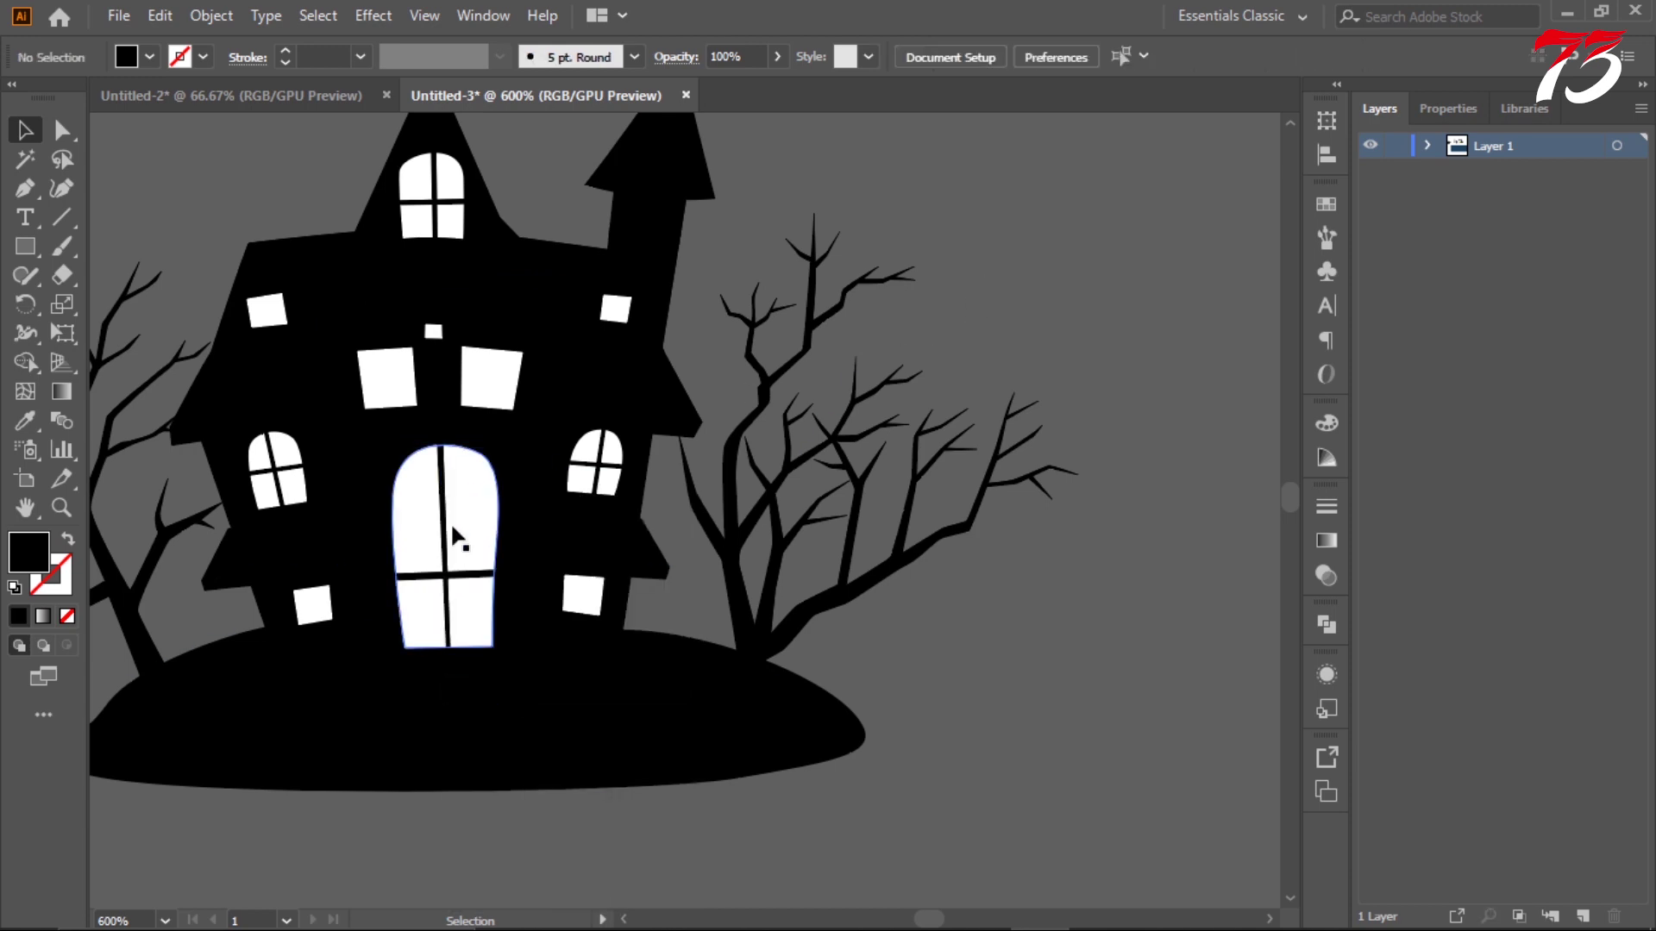
scroll(458, 536, down, 2)
- Select the upper window groups, then scroll back to view the full artwork
click(510, 488)
click(380, 510)
right_click(317, 498)
click(385, 122)
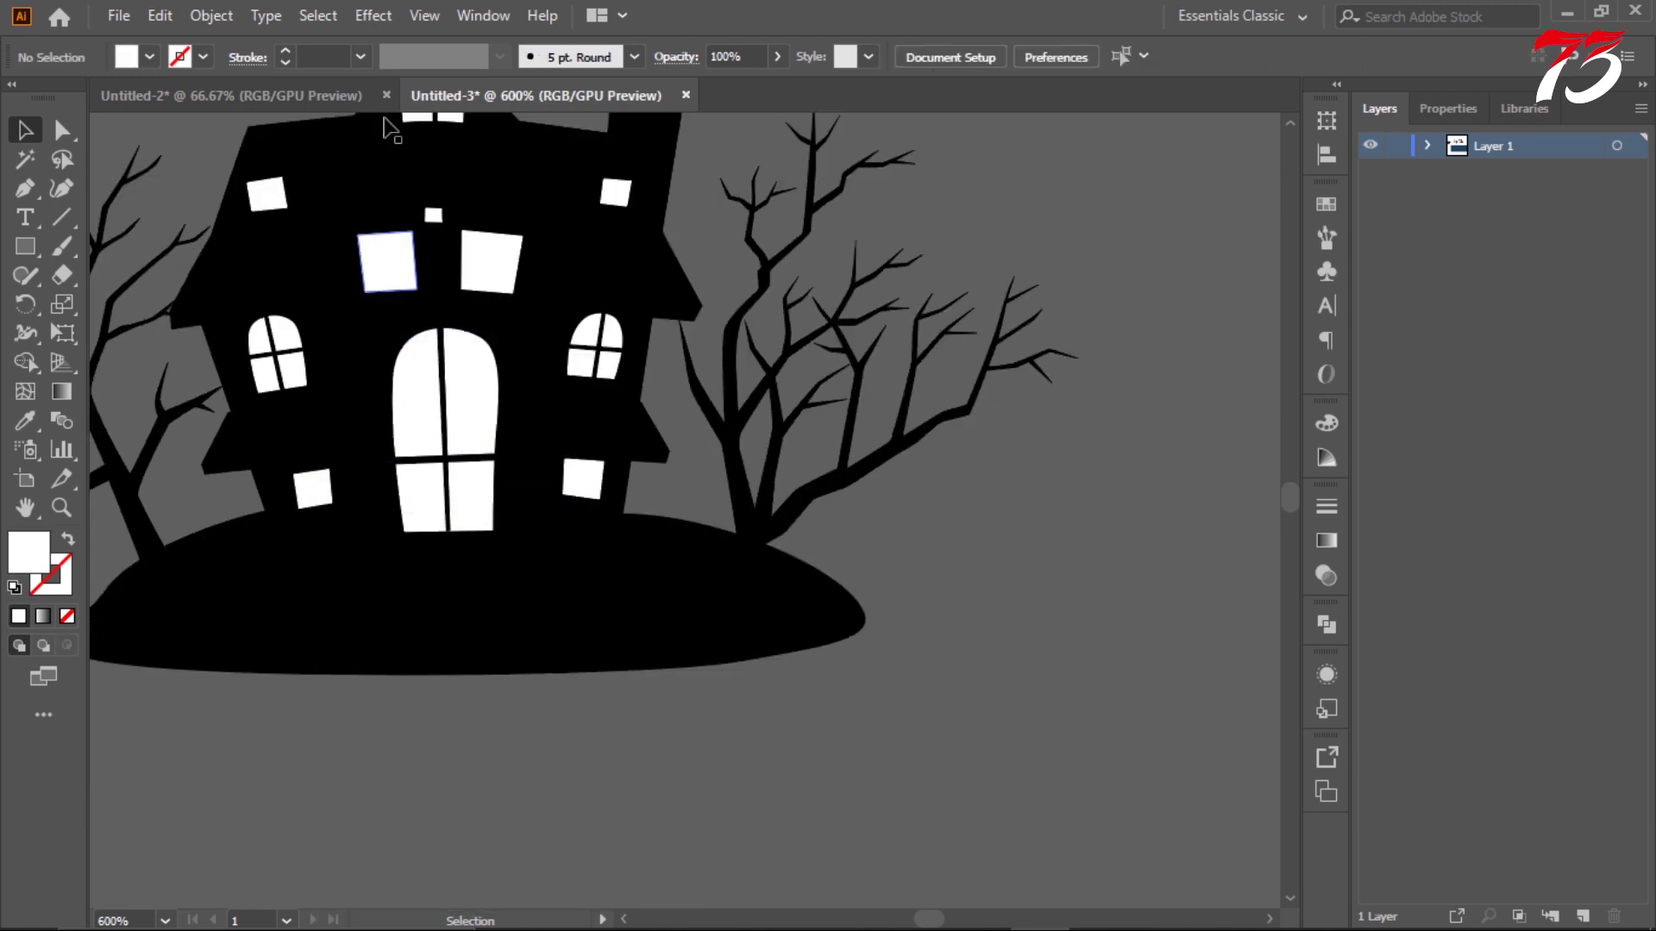
scroll(384, 122, down, 5)
scroll(342, 304, up, 2)
scroll(517, 301, down, 1)
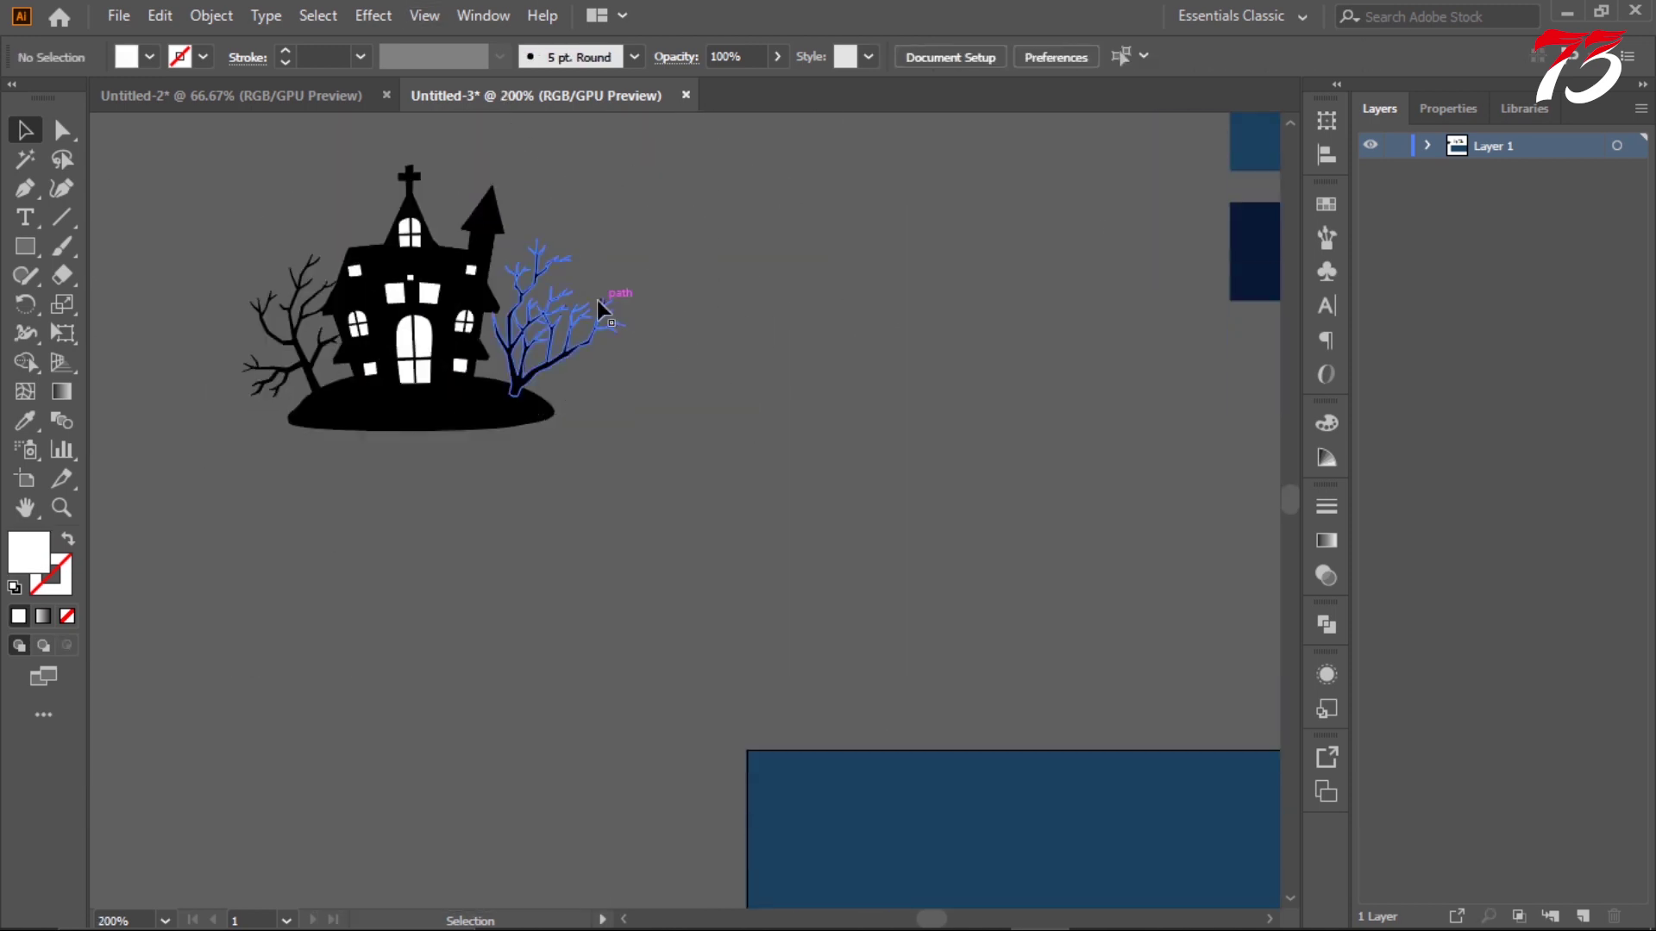
scroll(725, 294, down, 2)
scroll(719, 303, up, 2)
scroll(690, 309, right, 4)
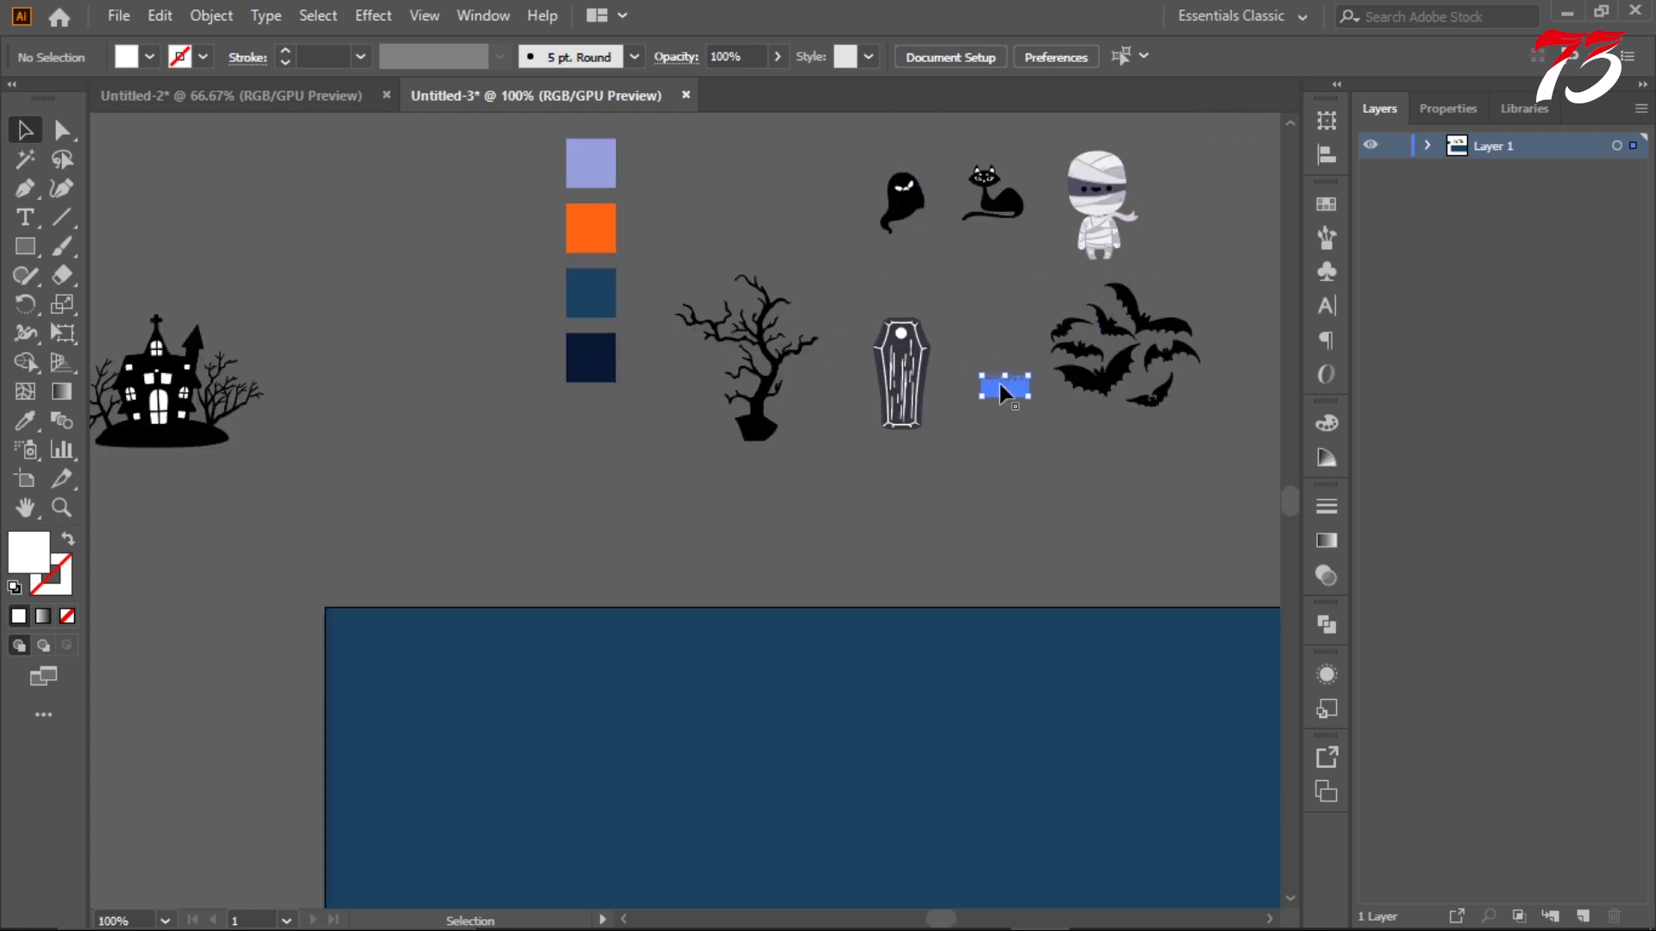
- Enlarge the grass clump, place it beneath the haunted house, and fill it black
mouse_move(1003, 392)
mouse_down()
mouse_move(381, 347)
mouse_move(509, 396)
mouse_up()
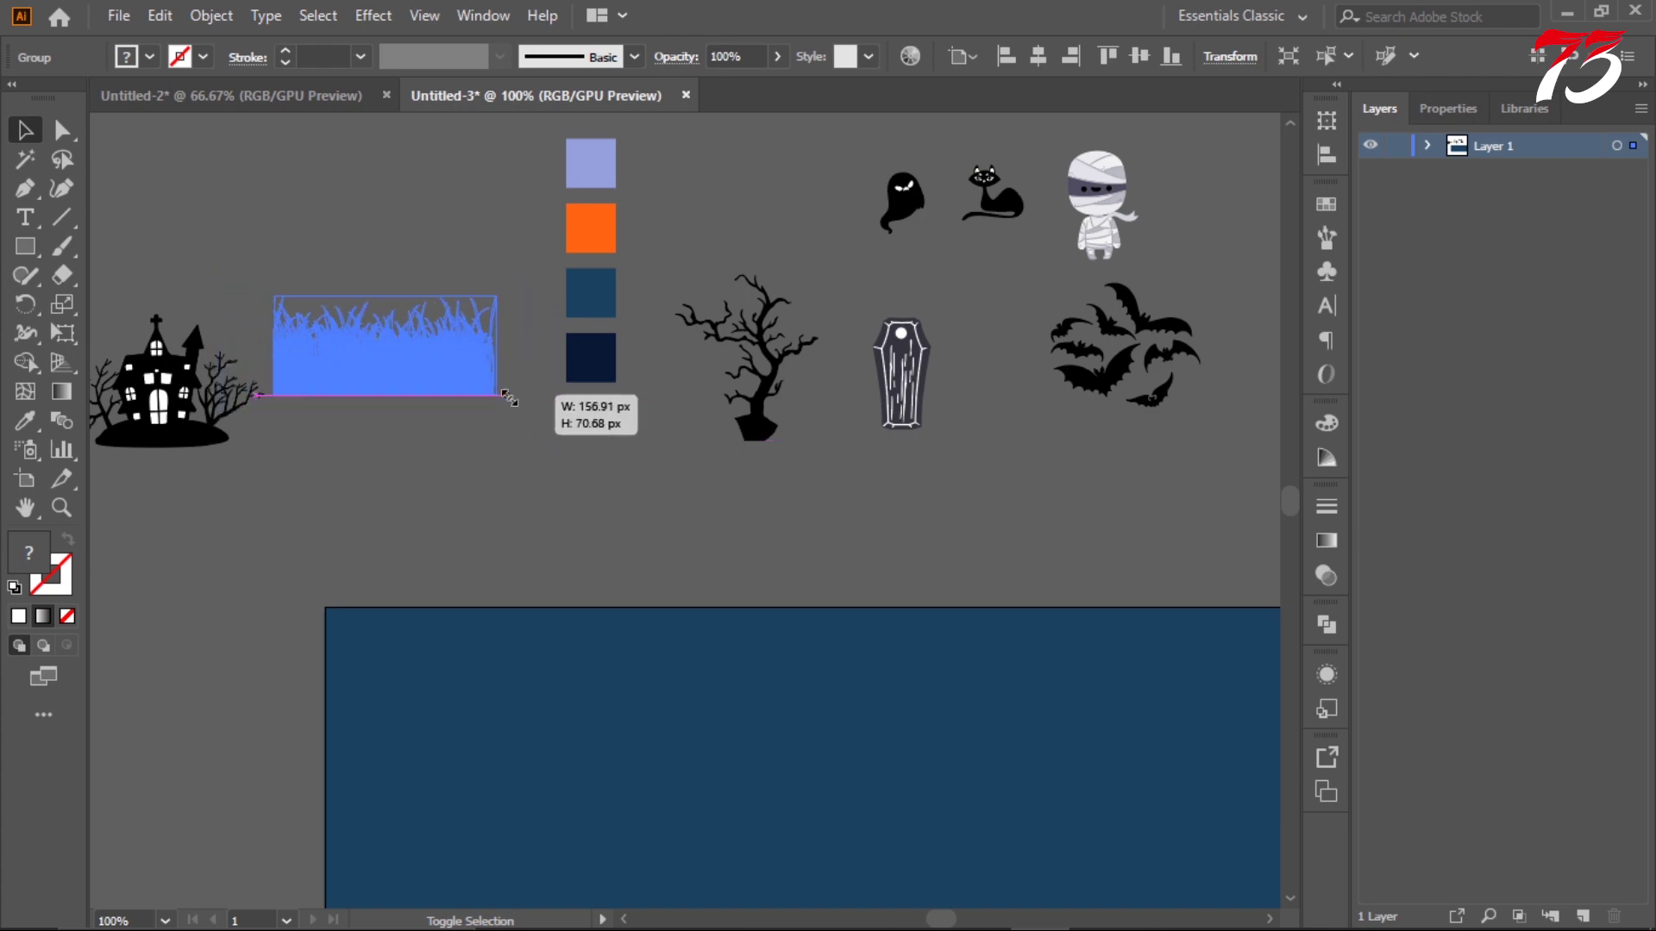
scroll(312, 348, up, 2)
scroll(455, 429, down, 4)
scroll(517, 388, up, 2)
drag(635, 365, 404, 564)
scroll(258, 517, down, 3)
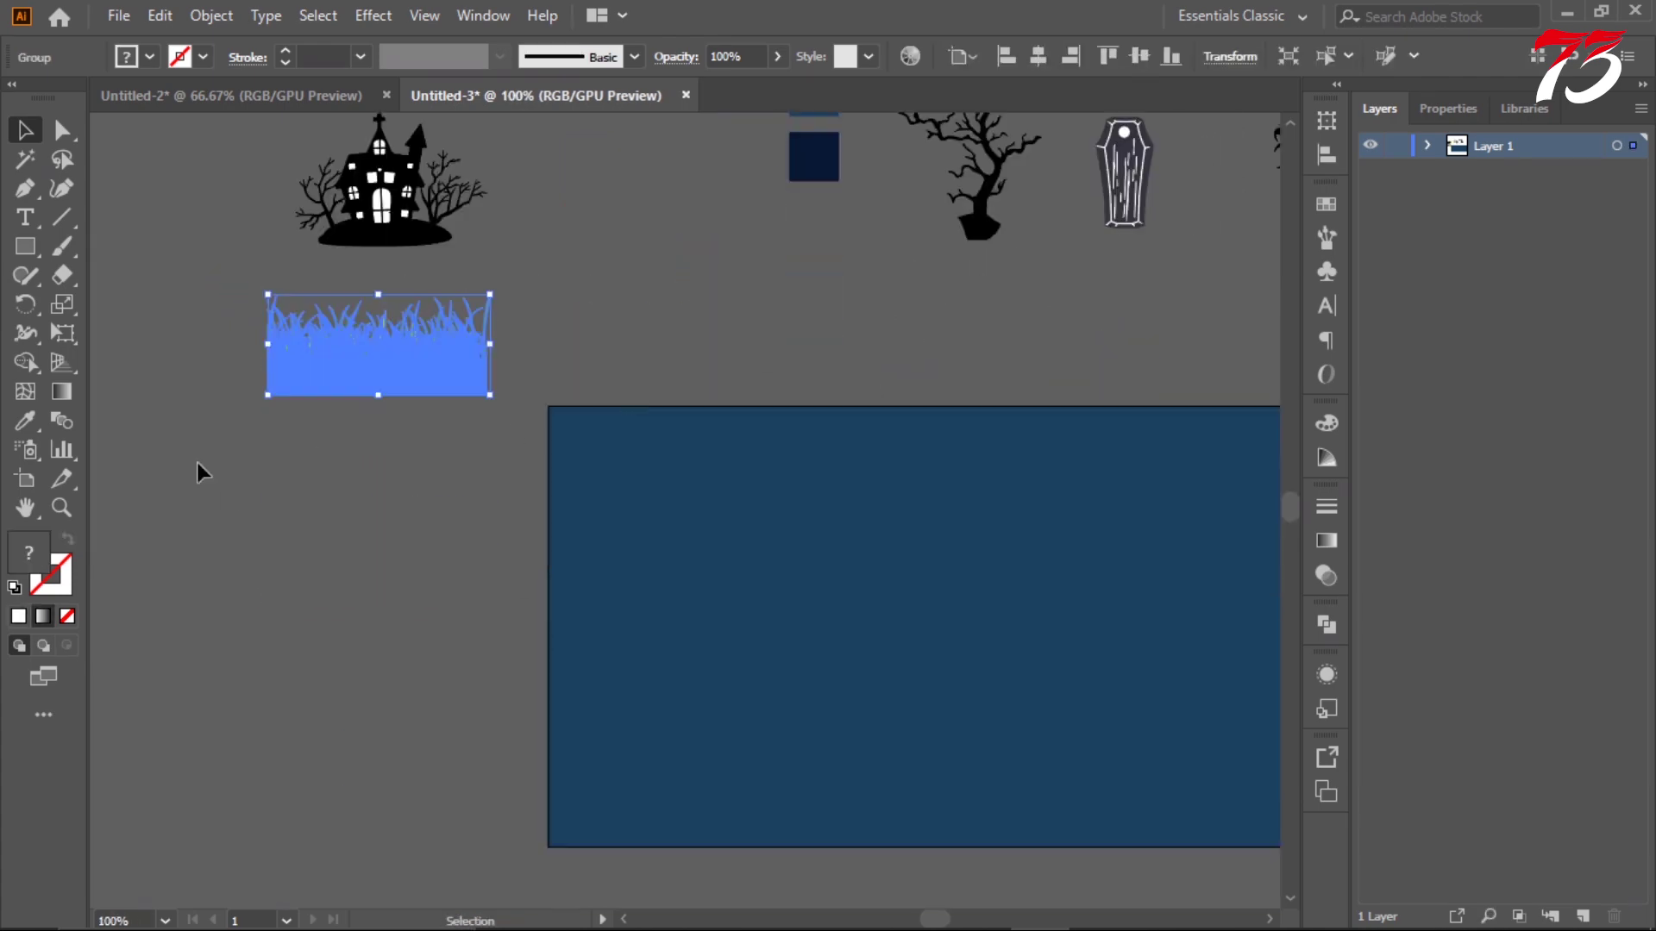
scroll(242, 348, up, 3)
scroll(764, 458, up, 1)
right_click(759, 453)
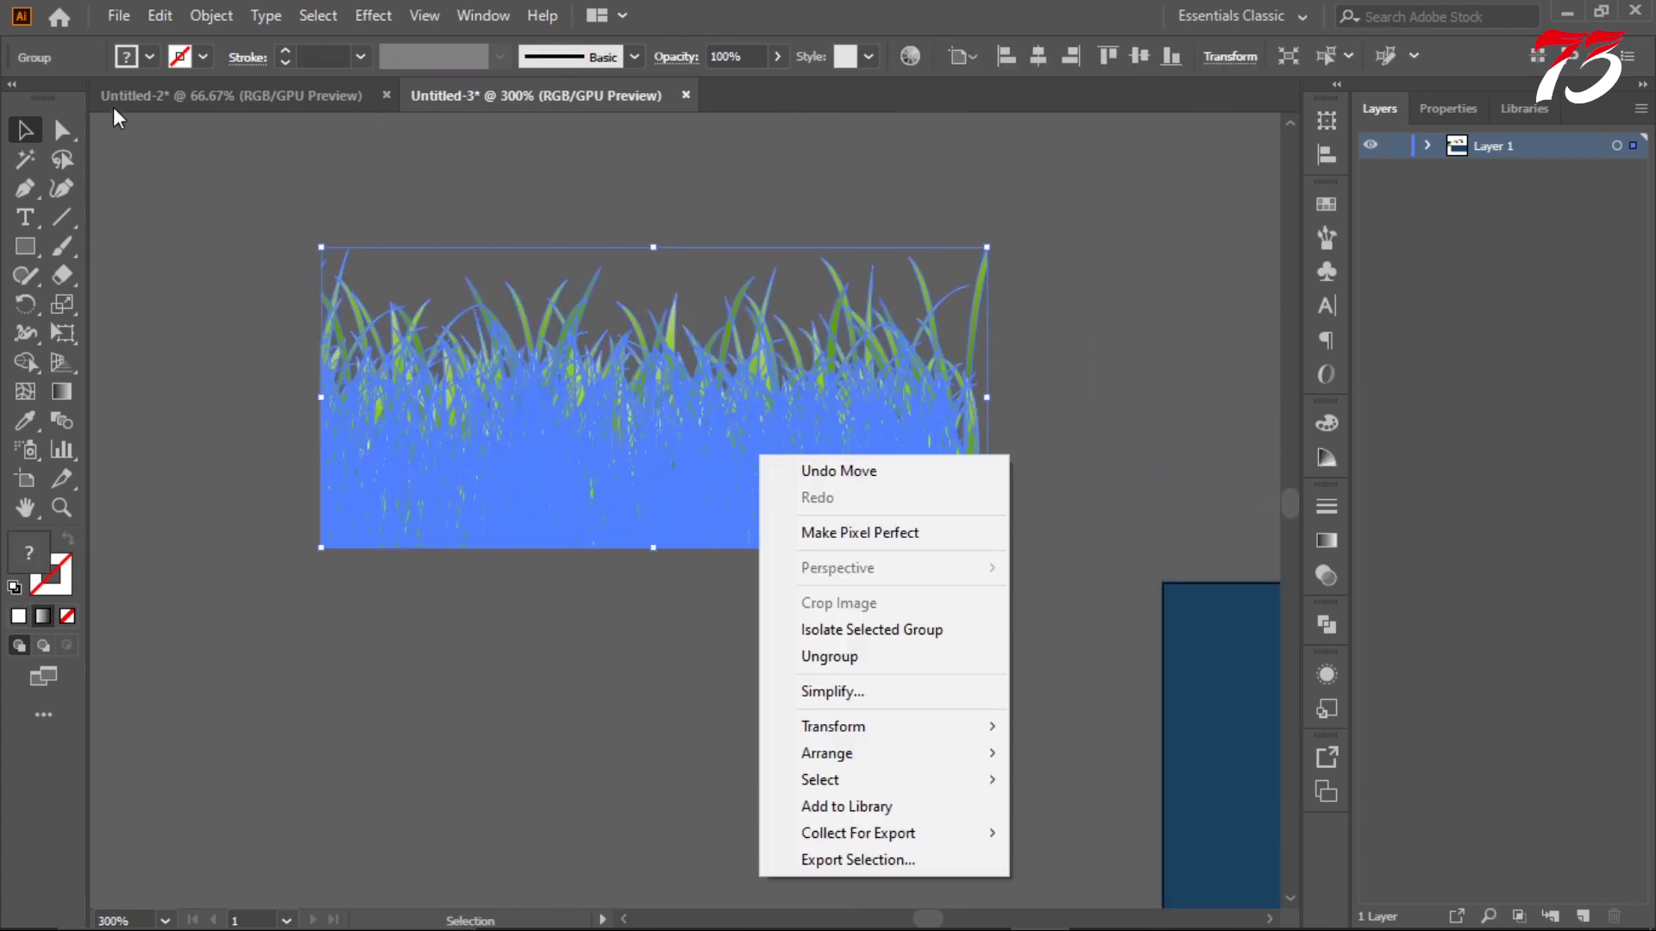
click(126, 57)
click(47, 109)
- Fill the grass solid black and move it into the banner's bottom-left corner
click(676, 214)
scroll(675, 274, up, 1)
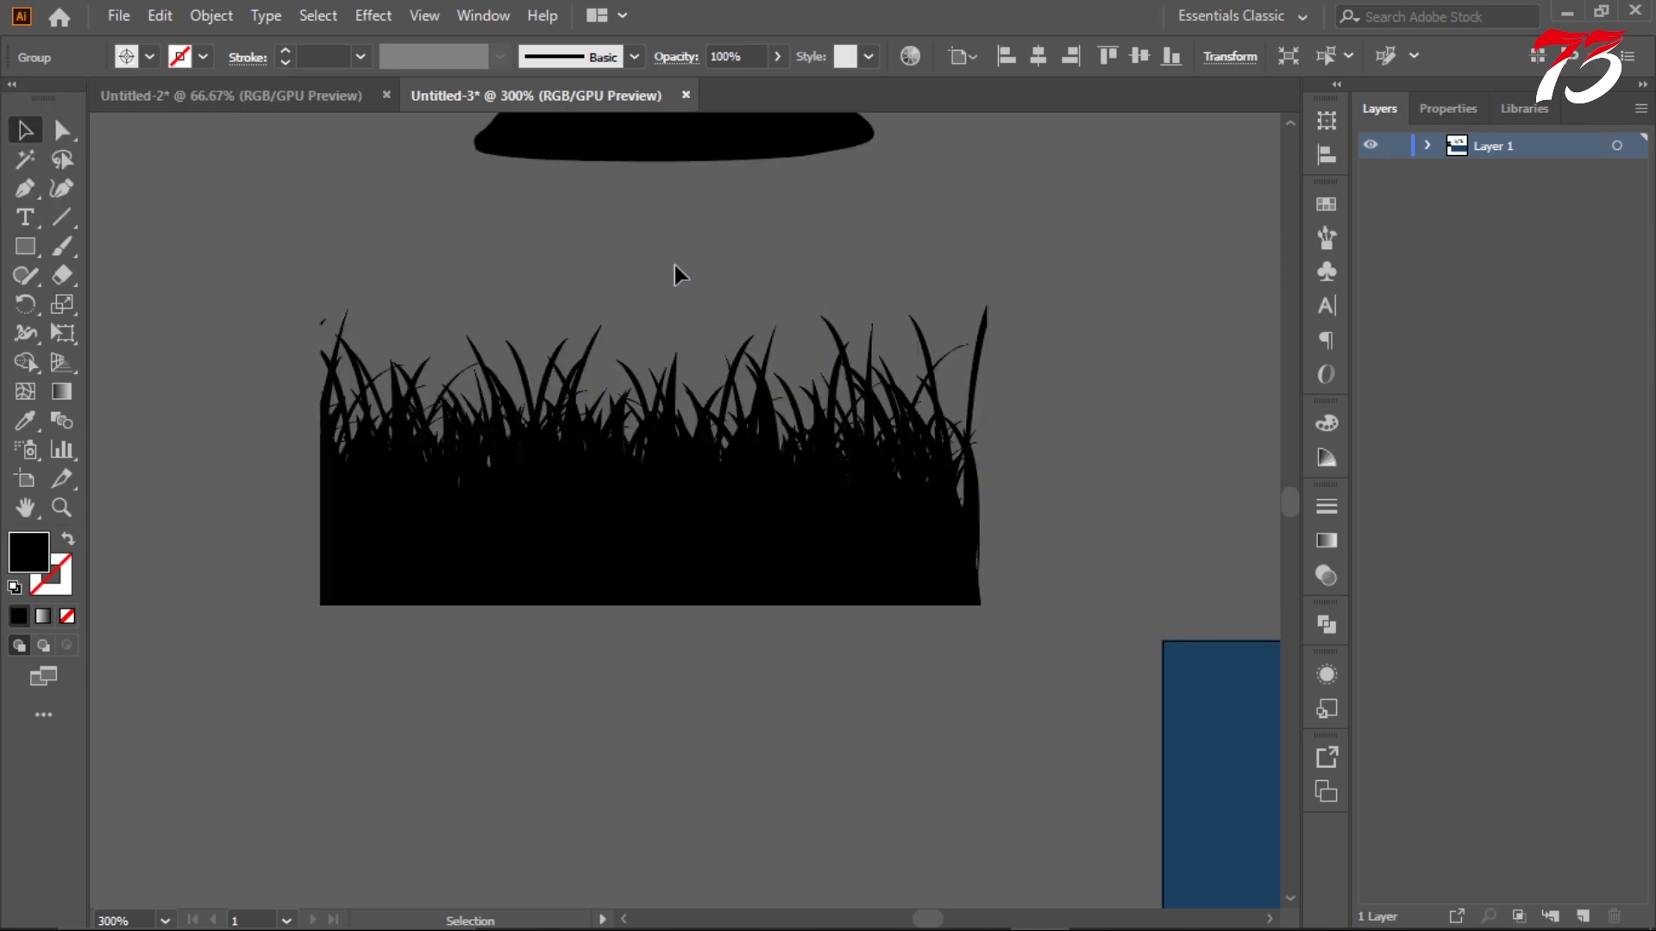
scroll(560, 345, down, 2)
click(473, 371)
scroll(314, 332, up, 1)
click(314, 332)
scroll(479, 335, down, 3)
scroll(388, 369, up, 2)
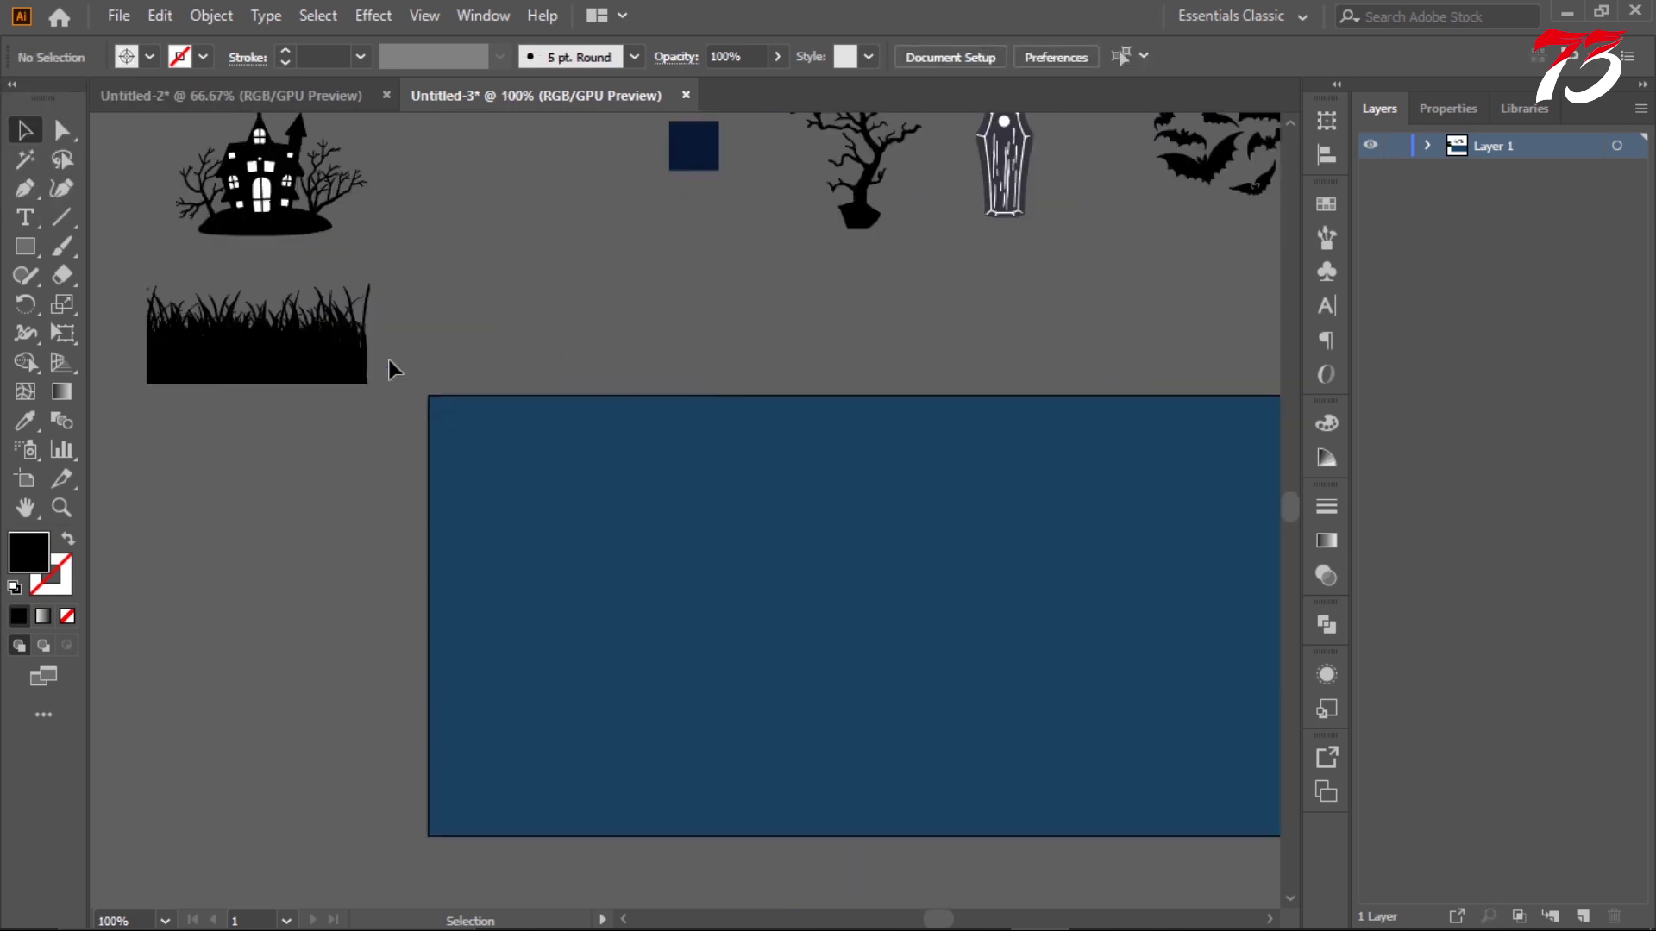
scroll(388, 369, down, 3)
scroll(494, 338, up, 1)
drag(434, 324, 572, 550)
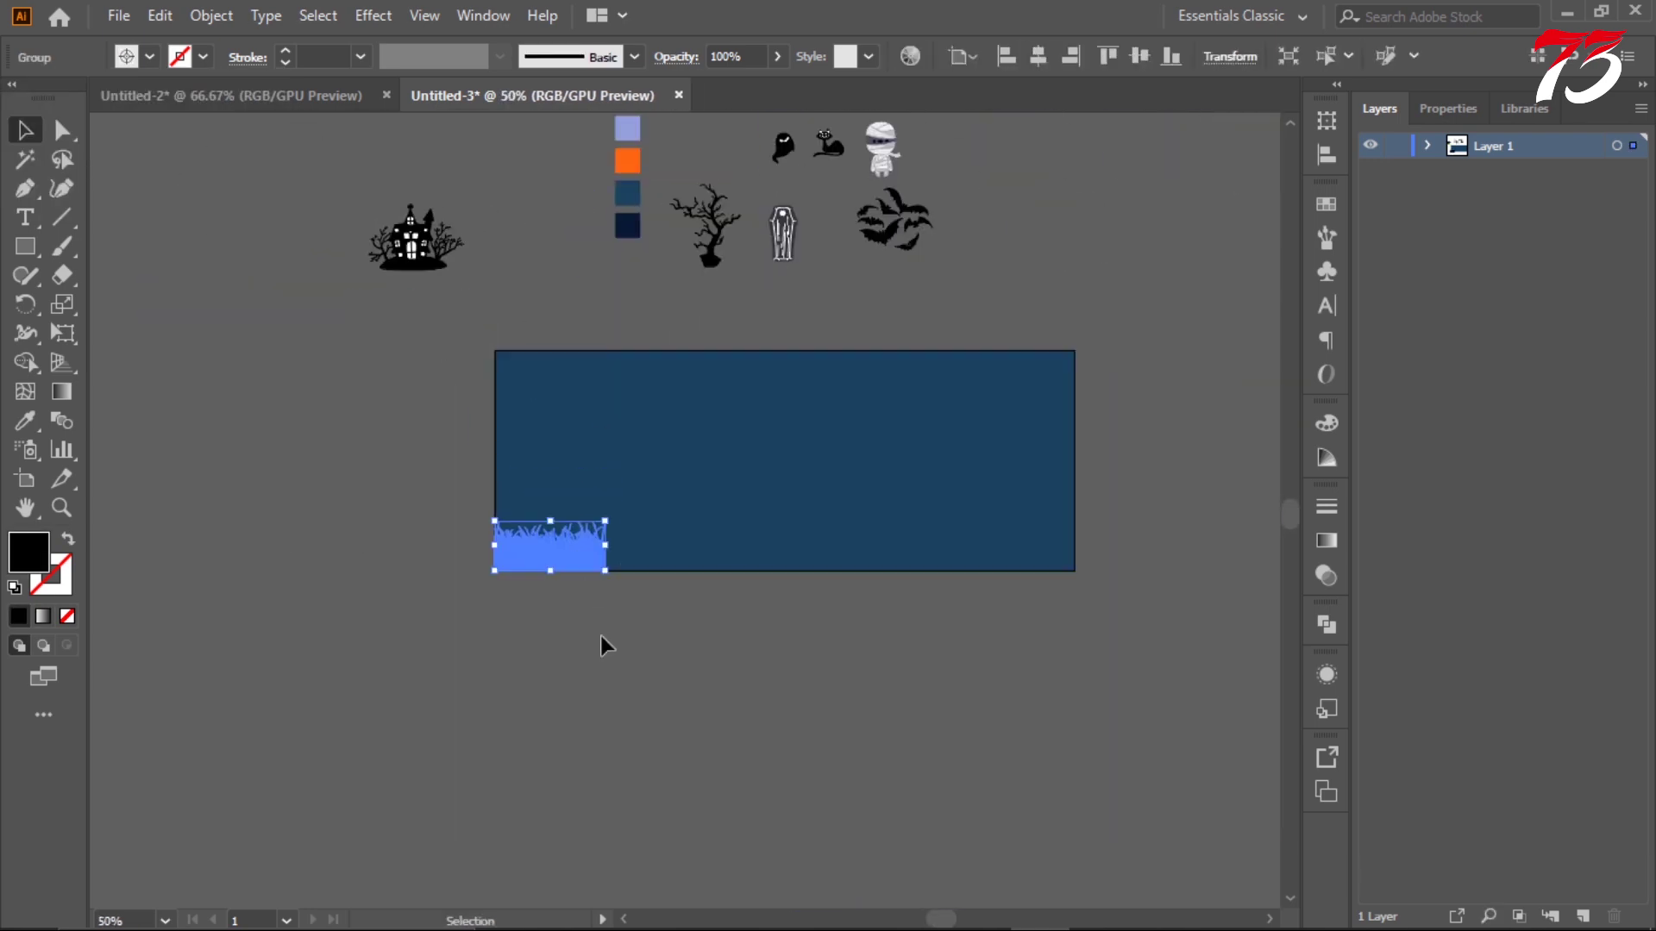
click(396, 476)
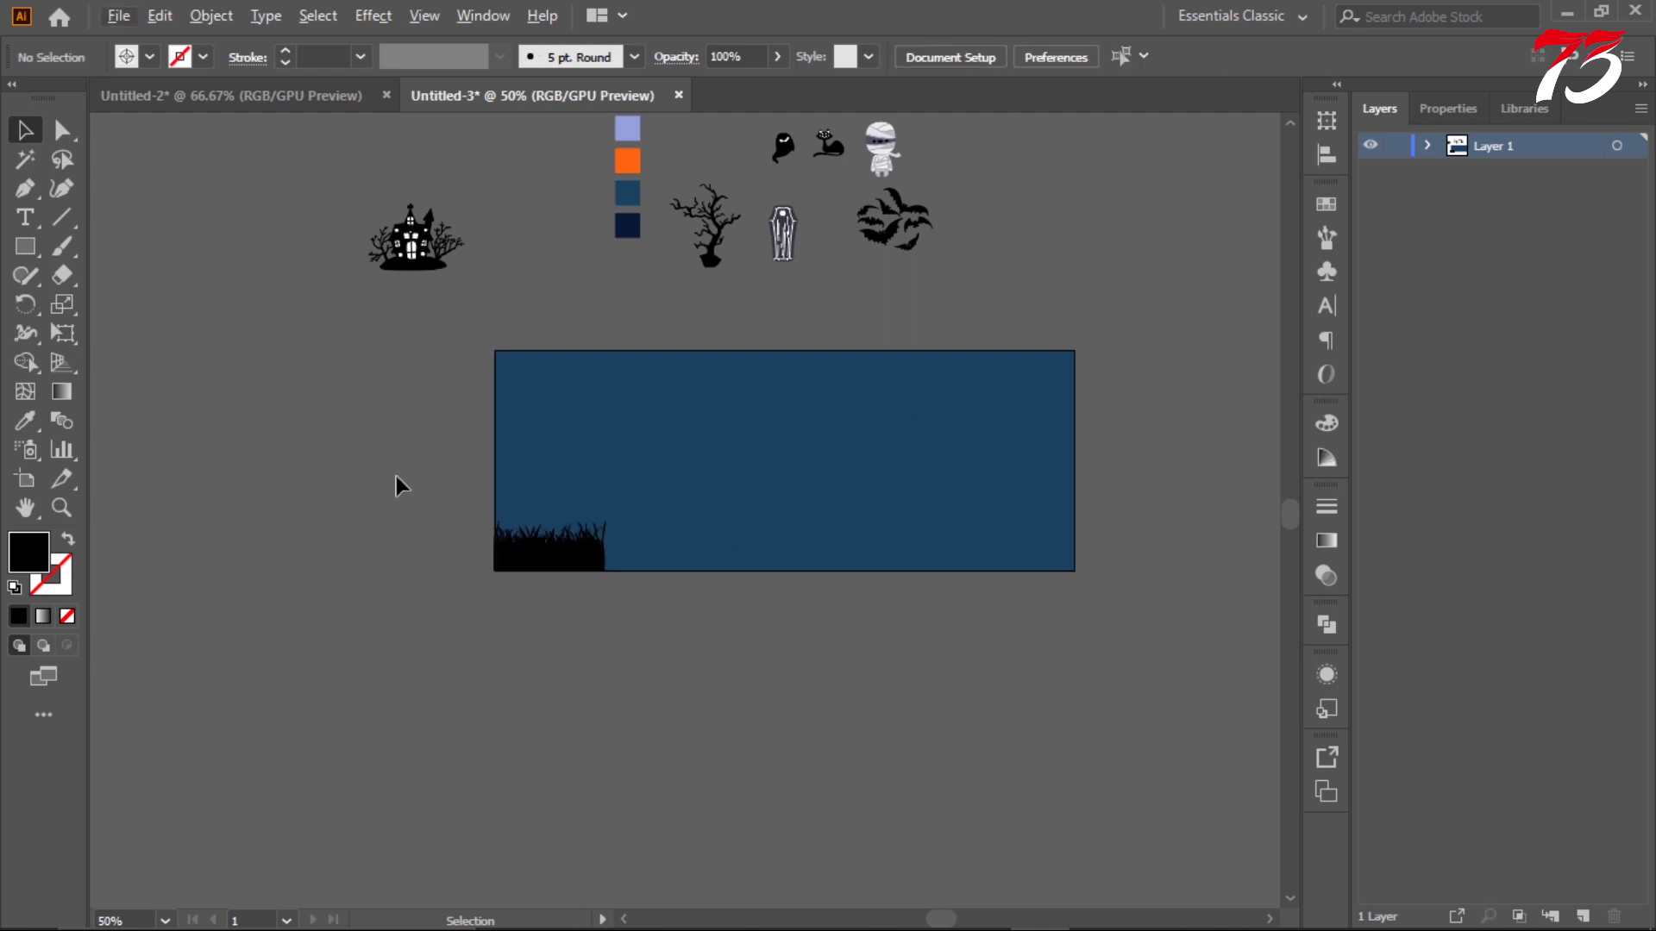
- Place a grass copy flush against the right side of the first clump
scroll(452, 492, up, 8)
scroll(452, 492, up, 1)
scroll(465, 464, down, 6)
scroll(562, 493, down, 3)
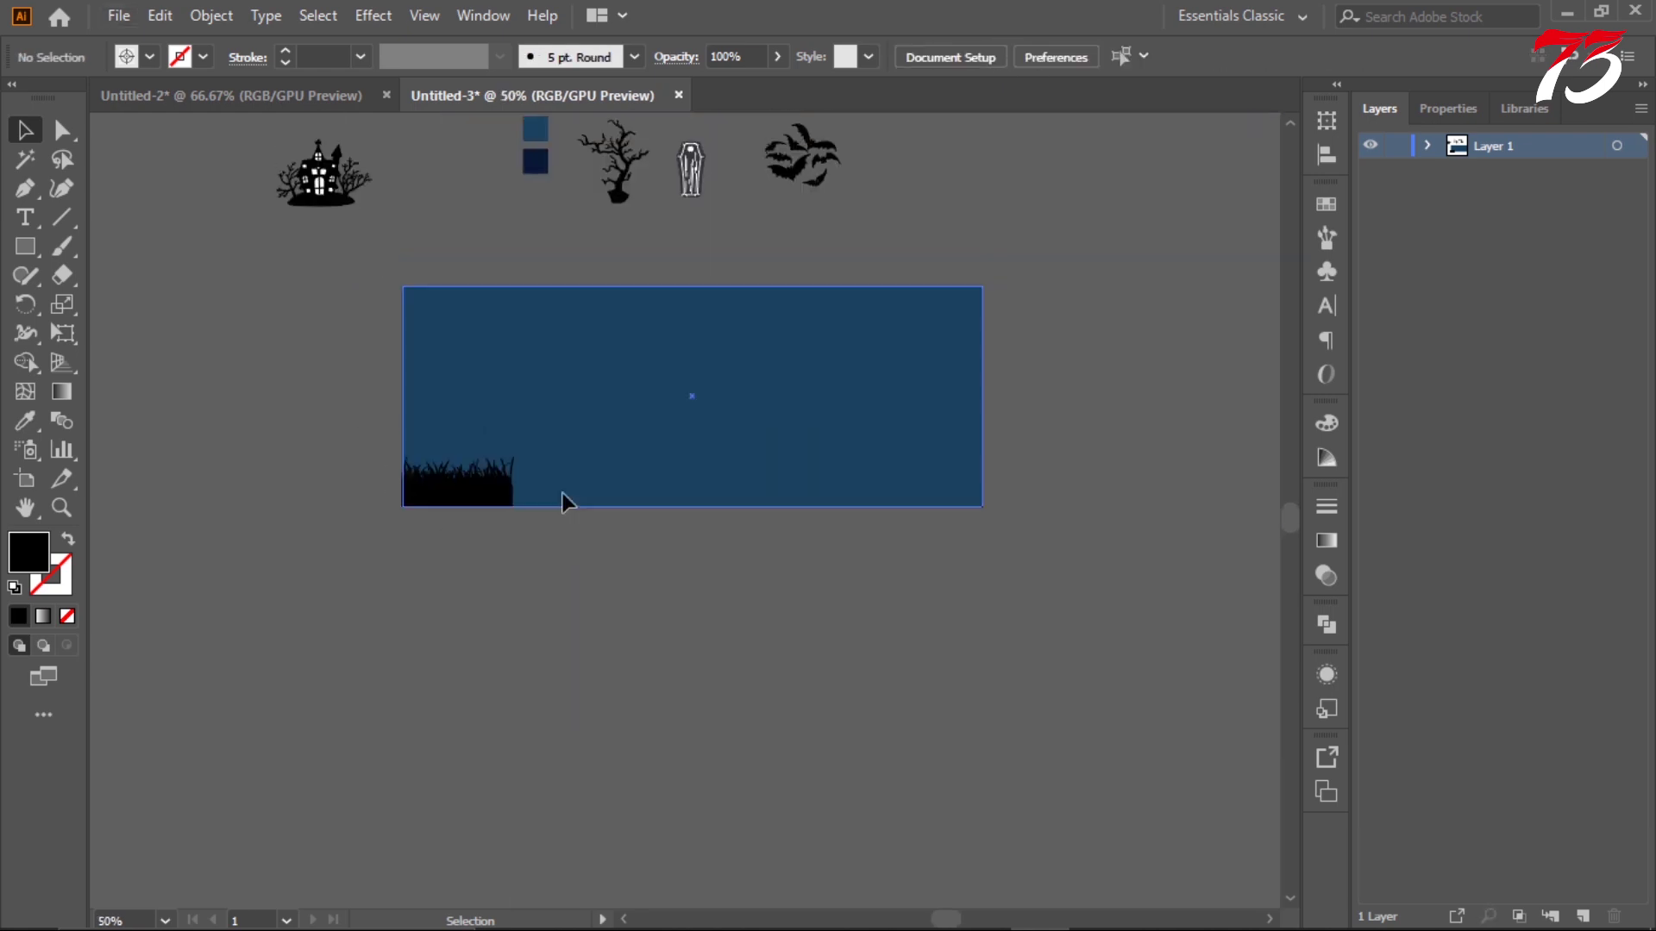
scroll(561, 494, up, 1)
drag(480, 528, 589, 522)
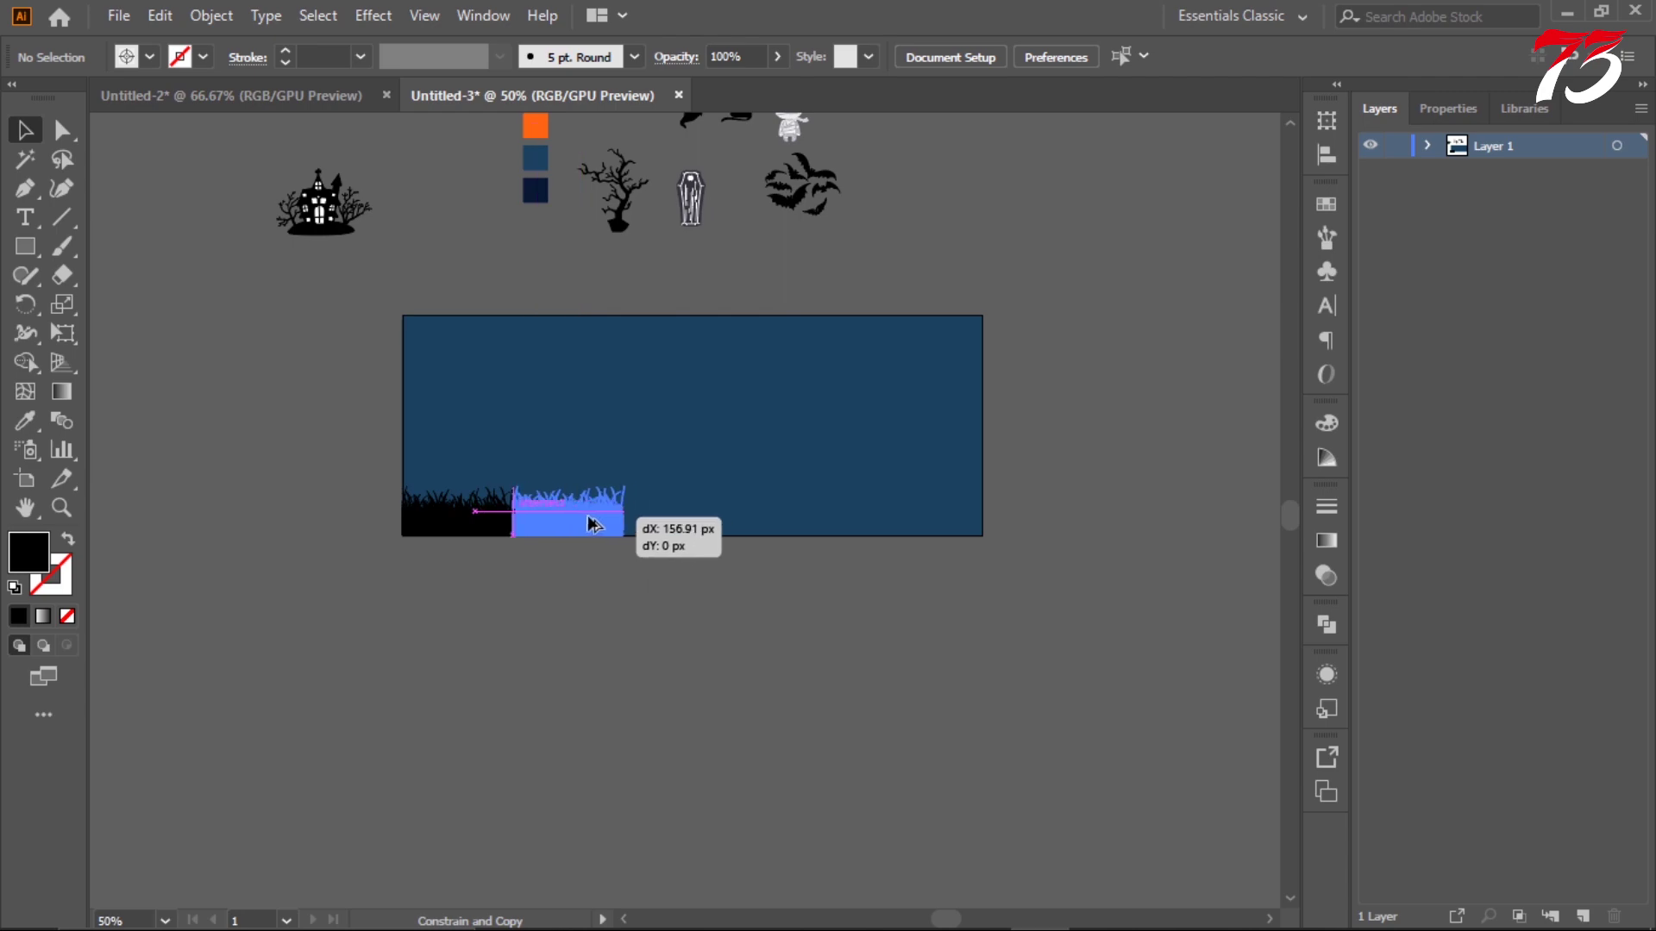
click(547, 553)
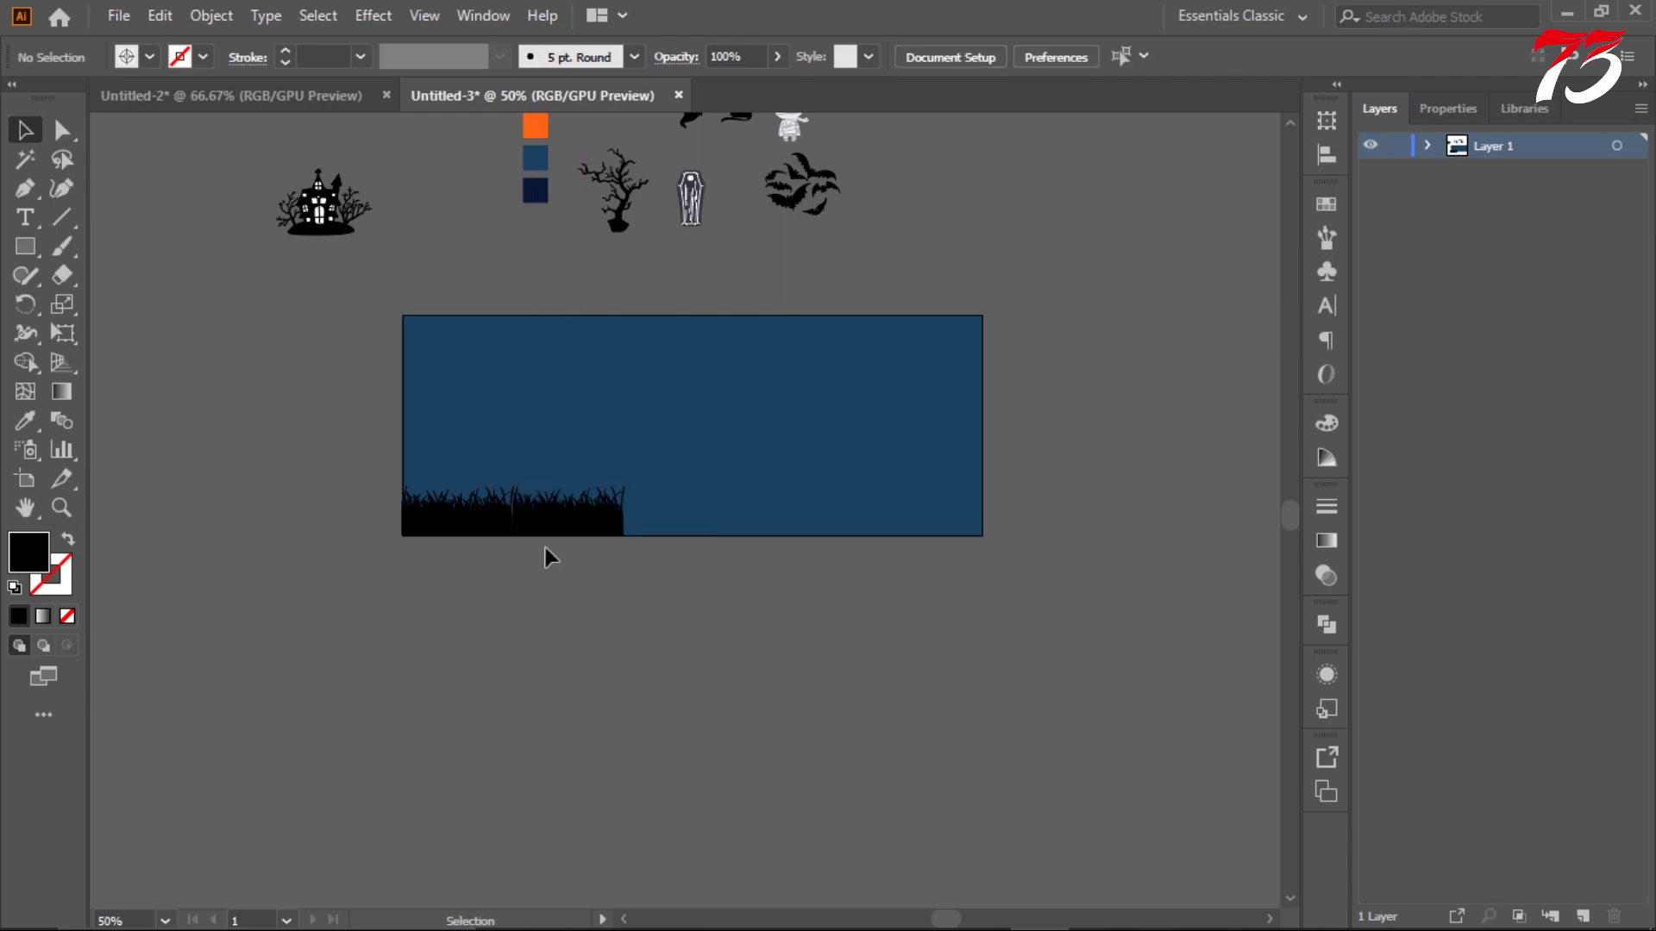
scroll(494, 534, up, 4)
scroll(493, 535, up, 3)
drag(746, 518, 738, 517)
scroll(739, 518, down, 3)
scroll(536, 569, down, 4)
- Copy the grass further right, then repeat with Ctrl+D to fill the bottom edge
click(635, 577)
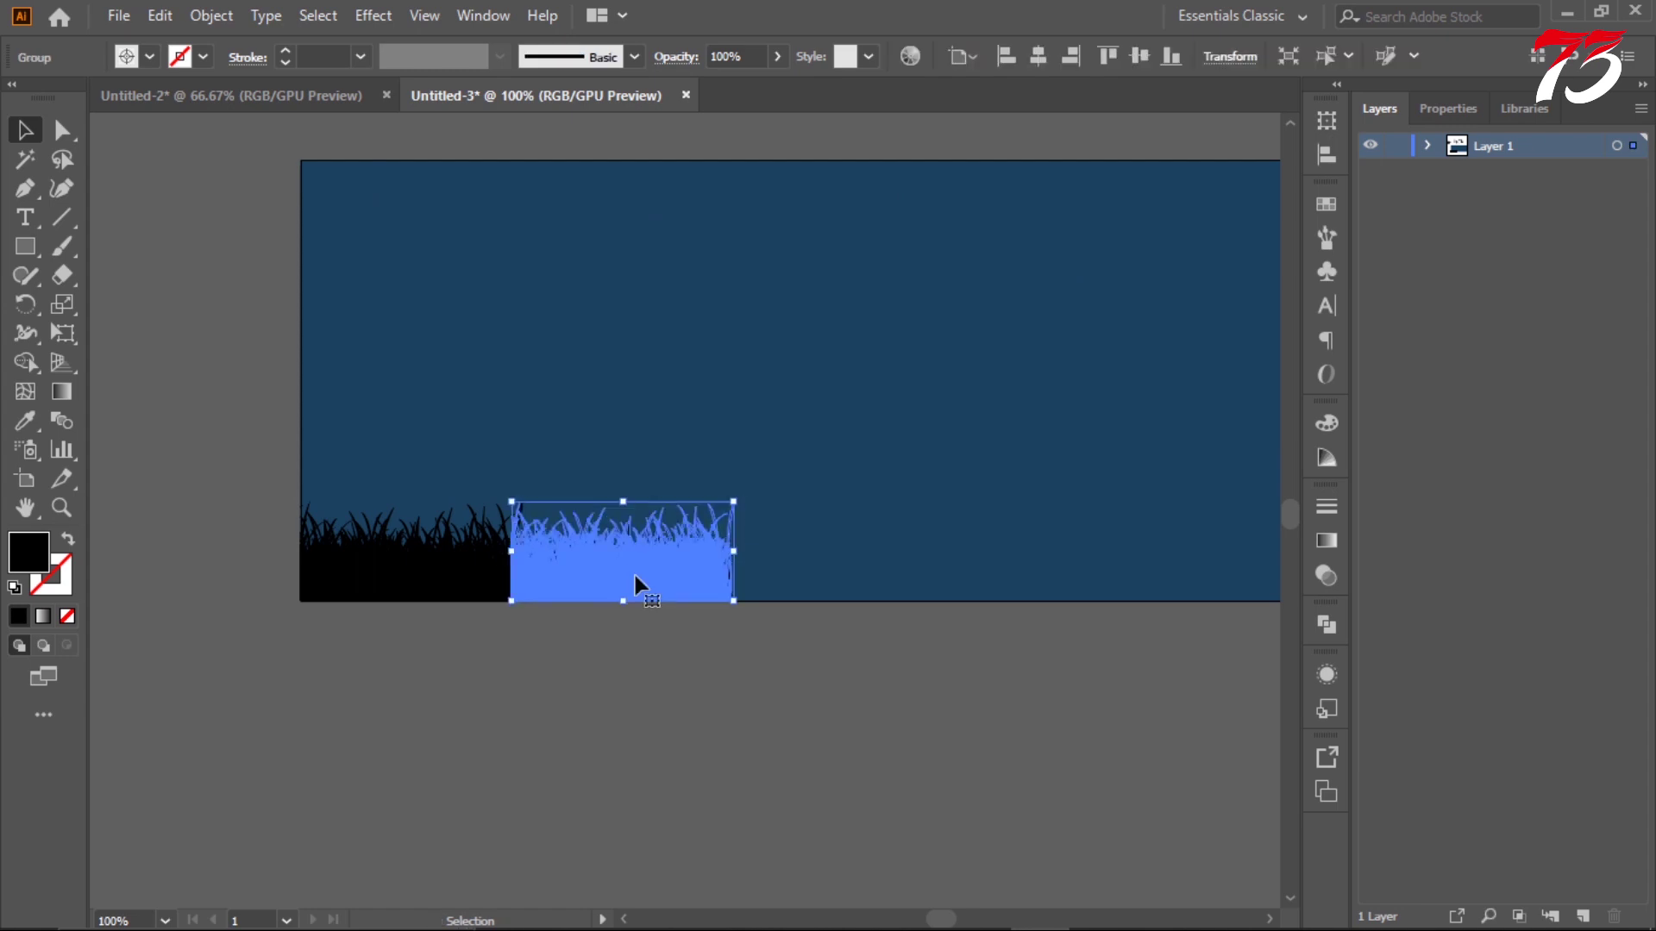
click(535, 608)
scroll(534, 604, up, 3)
scroll(547, 418, down, 3)
scroll(521, 557, up, 2)
scroll(521, 557, down, 2)
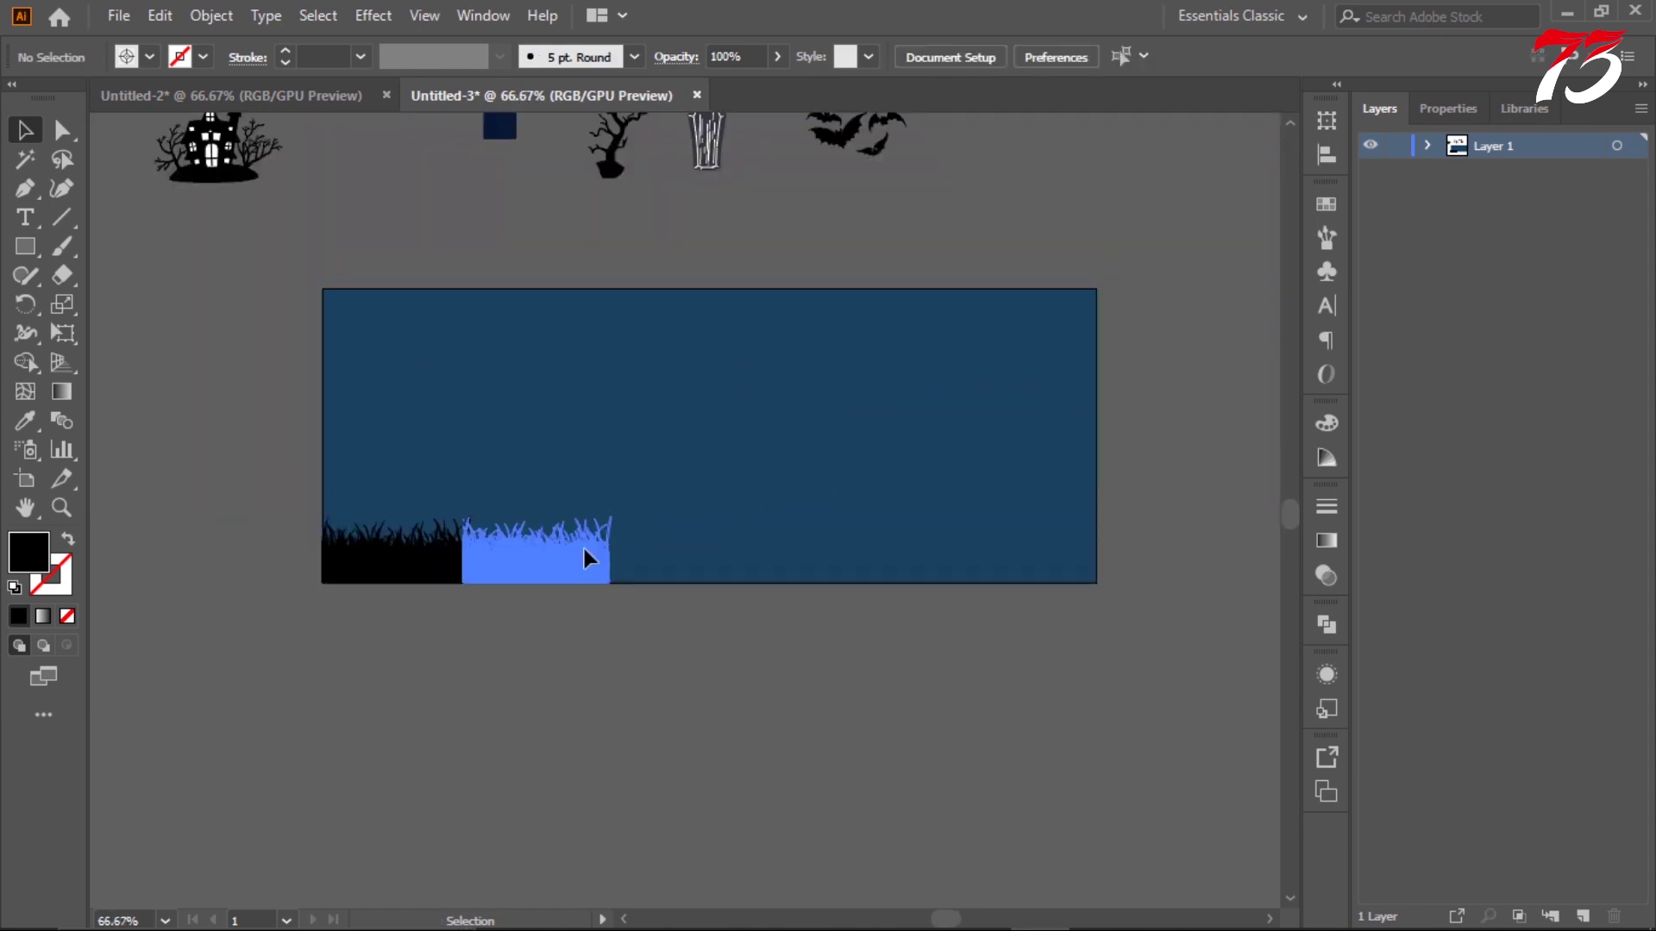
scroll(556, 565, up, 3)
drag(556, 565, 912, 608)
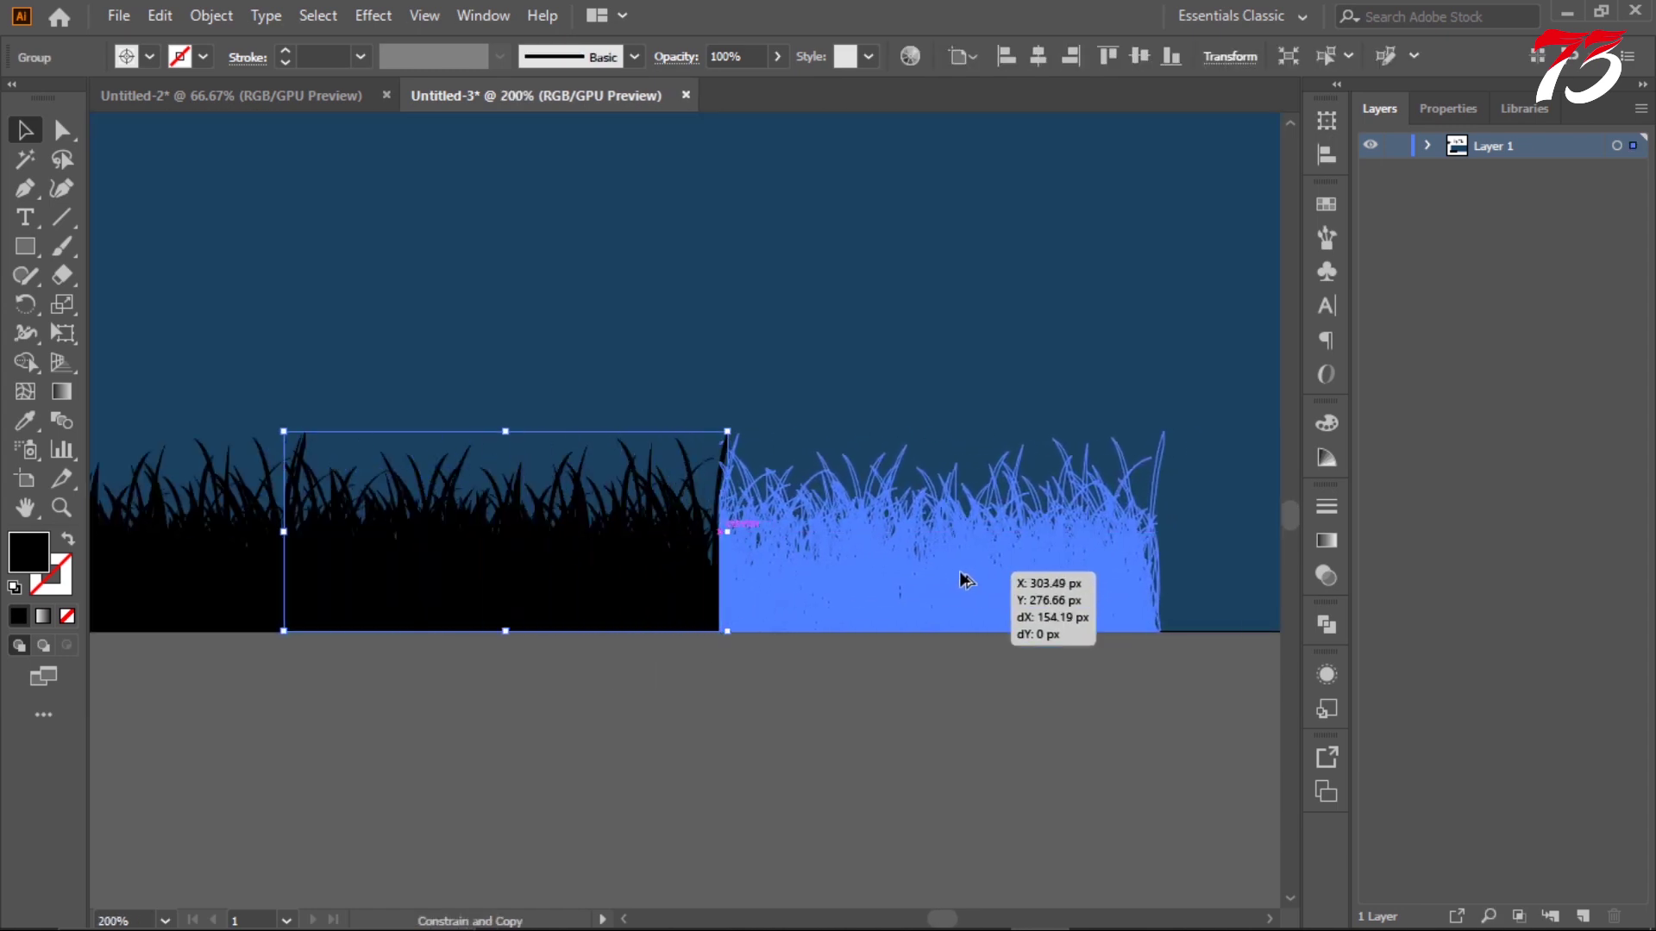
click(419, 619)
scroll(509, 488, down, 4)
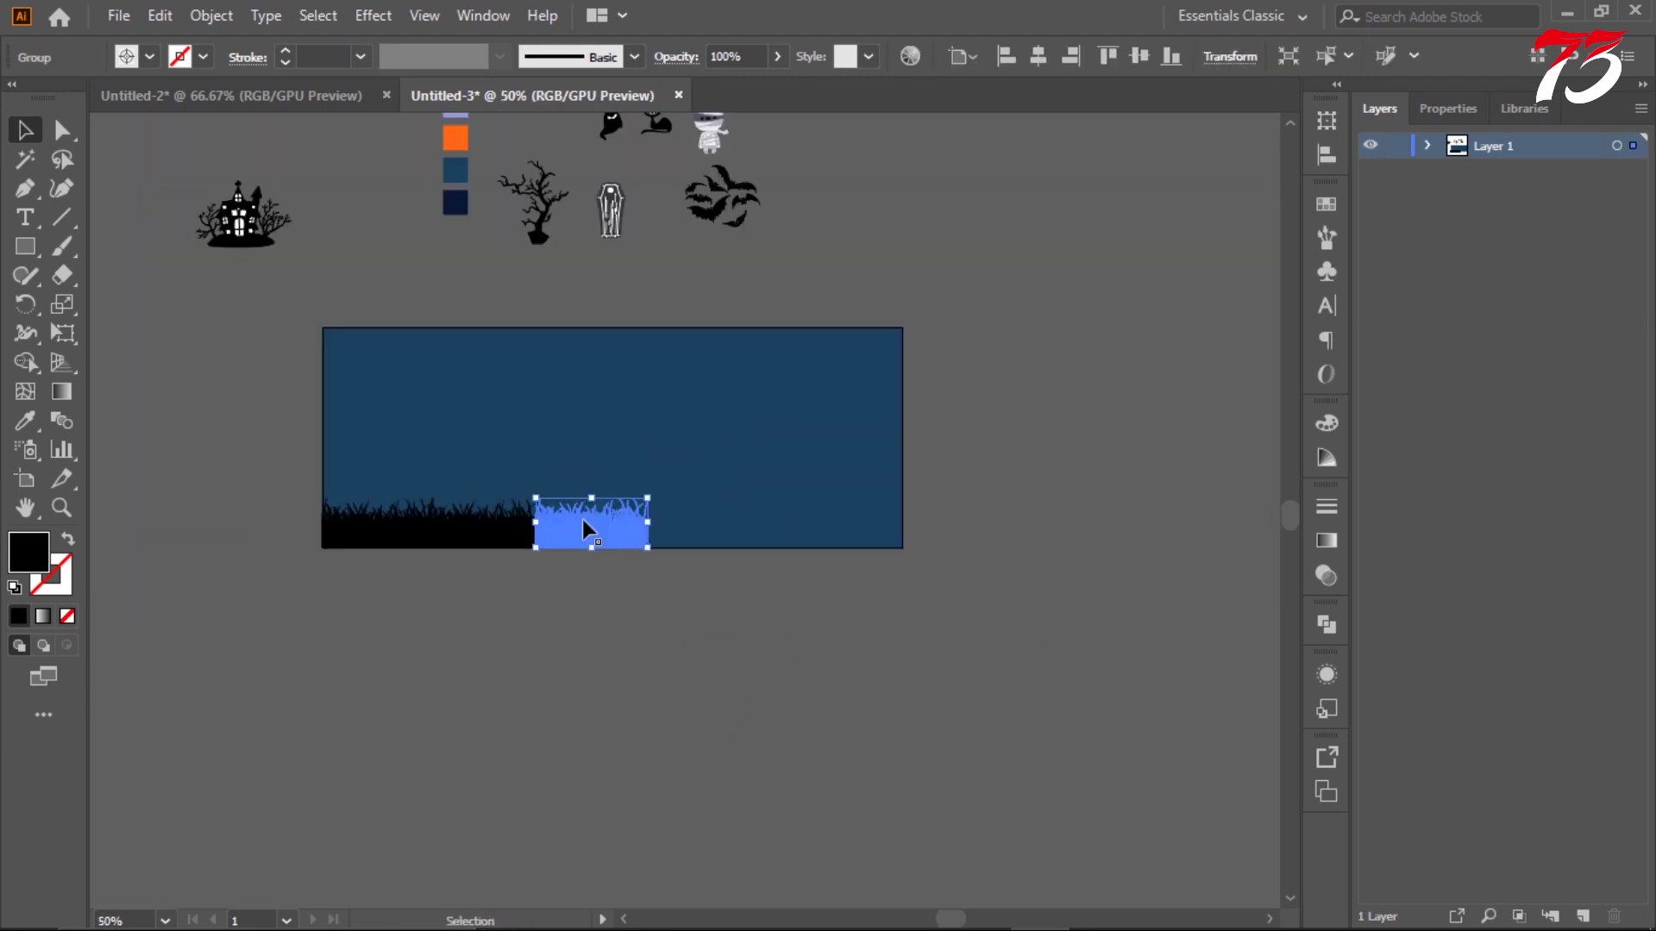
key(ctrl+d)
key(ctrl+d)
key(ctrl+d)
click(899, 644)
scroll(900, 644, up, 1)
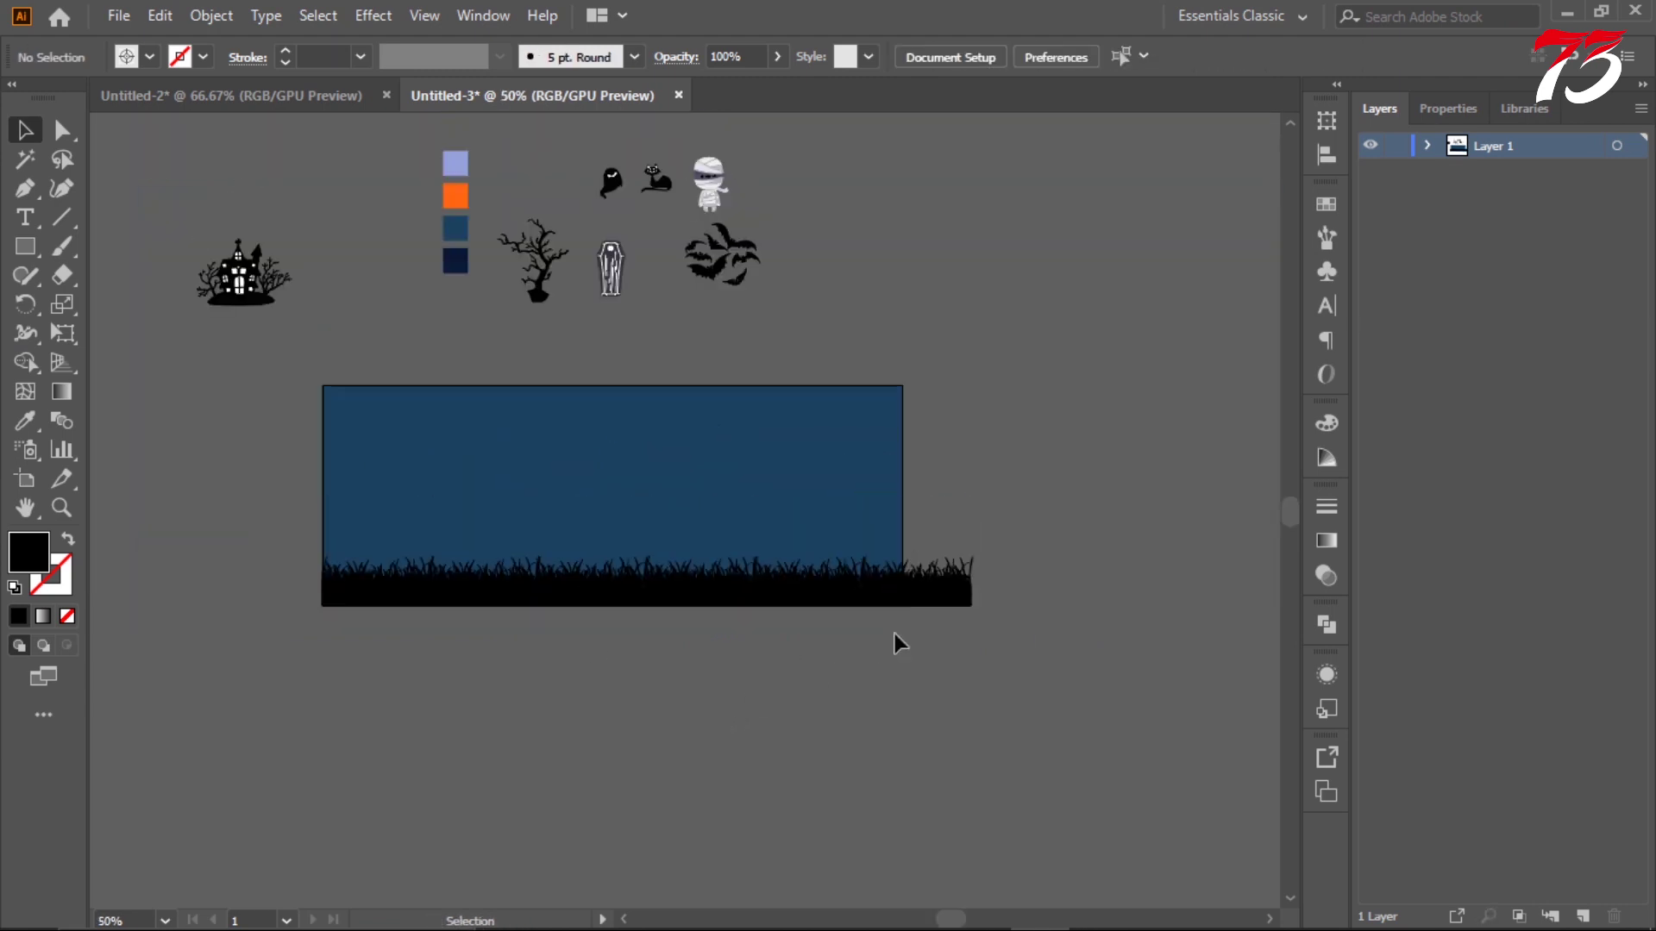
click(569, 505)
- Lock the dark blue background rectangle with Ctrl+2
click(1427, 145)
scroll(1501, 518, down, 10)
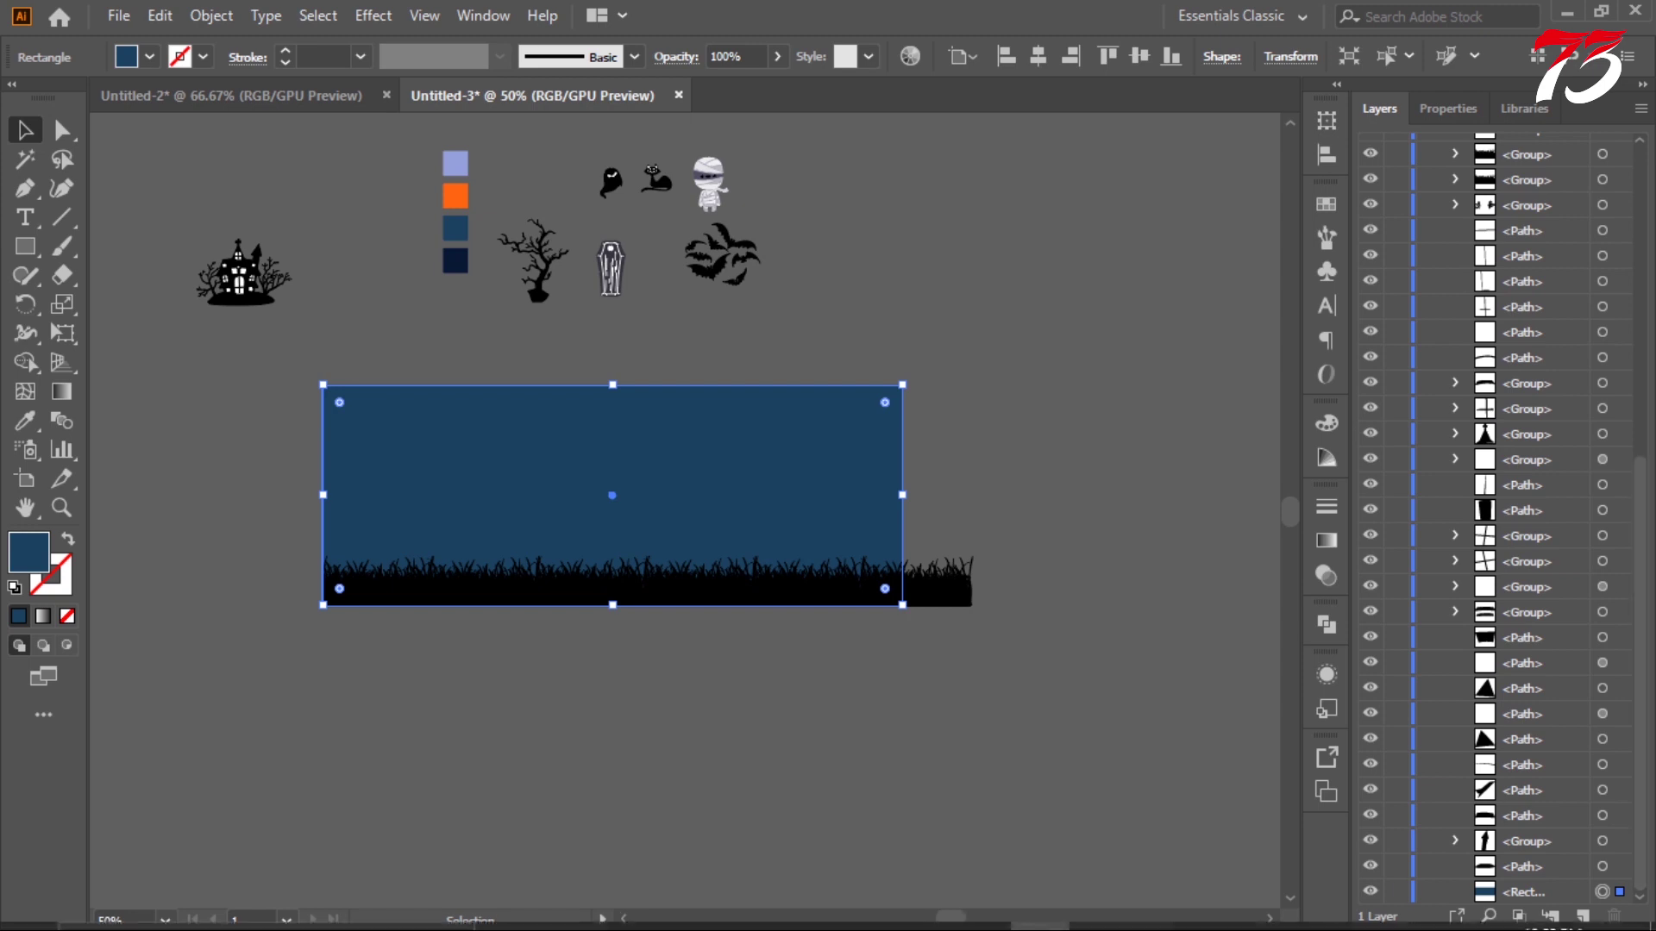
key(ctrl+2)
scroll(591, 591, up, 2)
scroll(428, 489, down, 2)
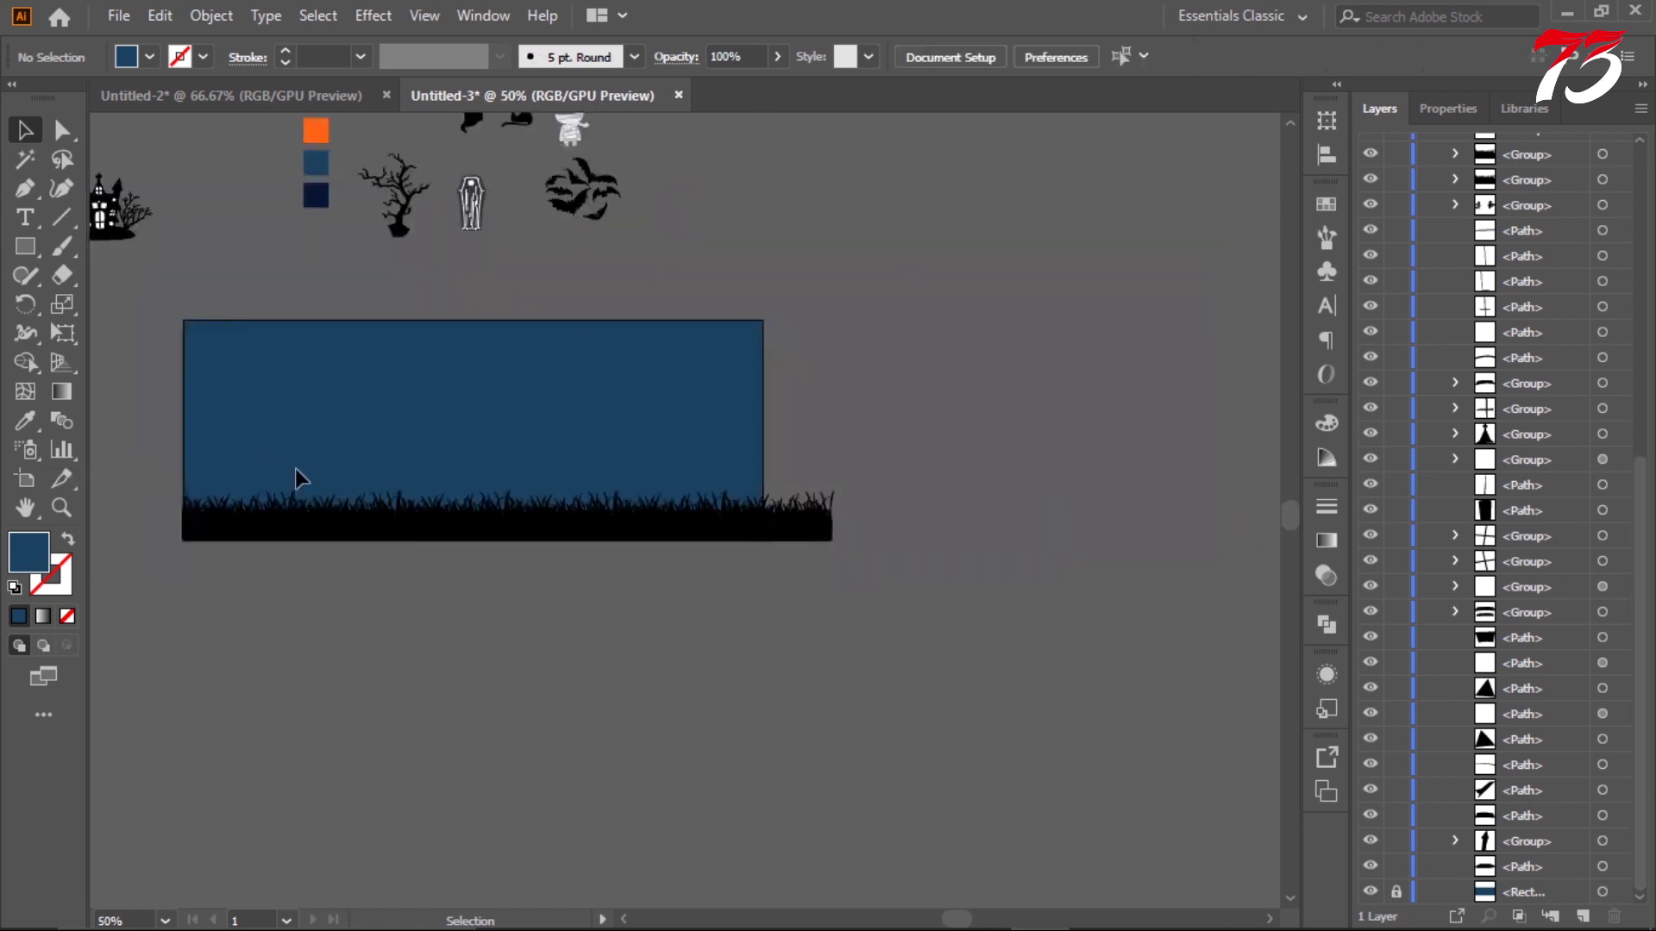
scroll(1457, 164, up, 10)
- Select all the grass and bottom-align it with the banner's edge
click(1429, 146)
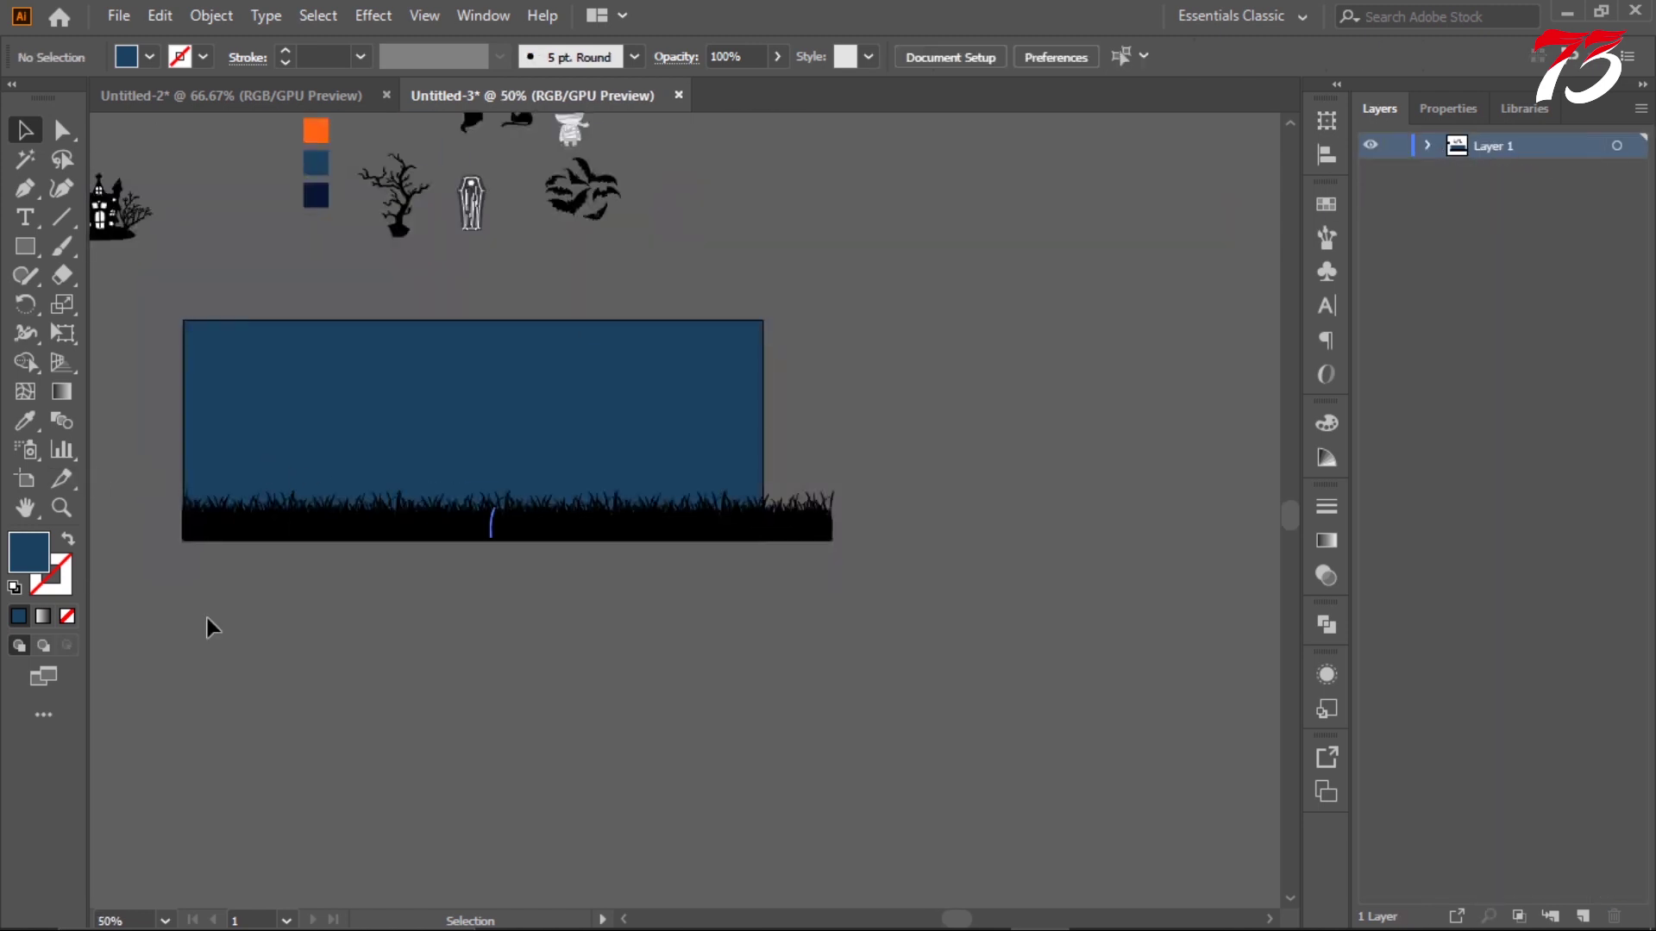
key(ctrl+a)
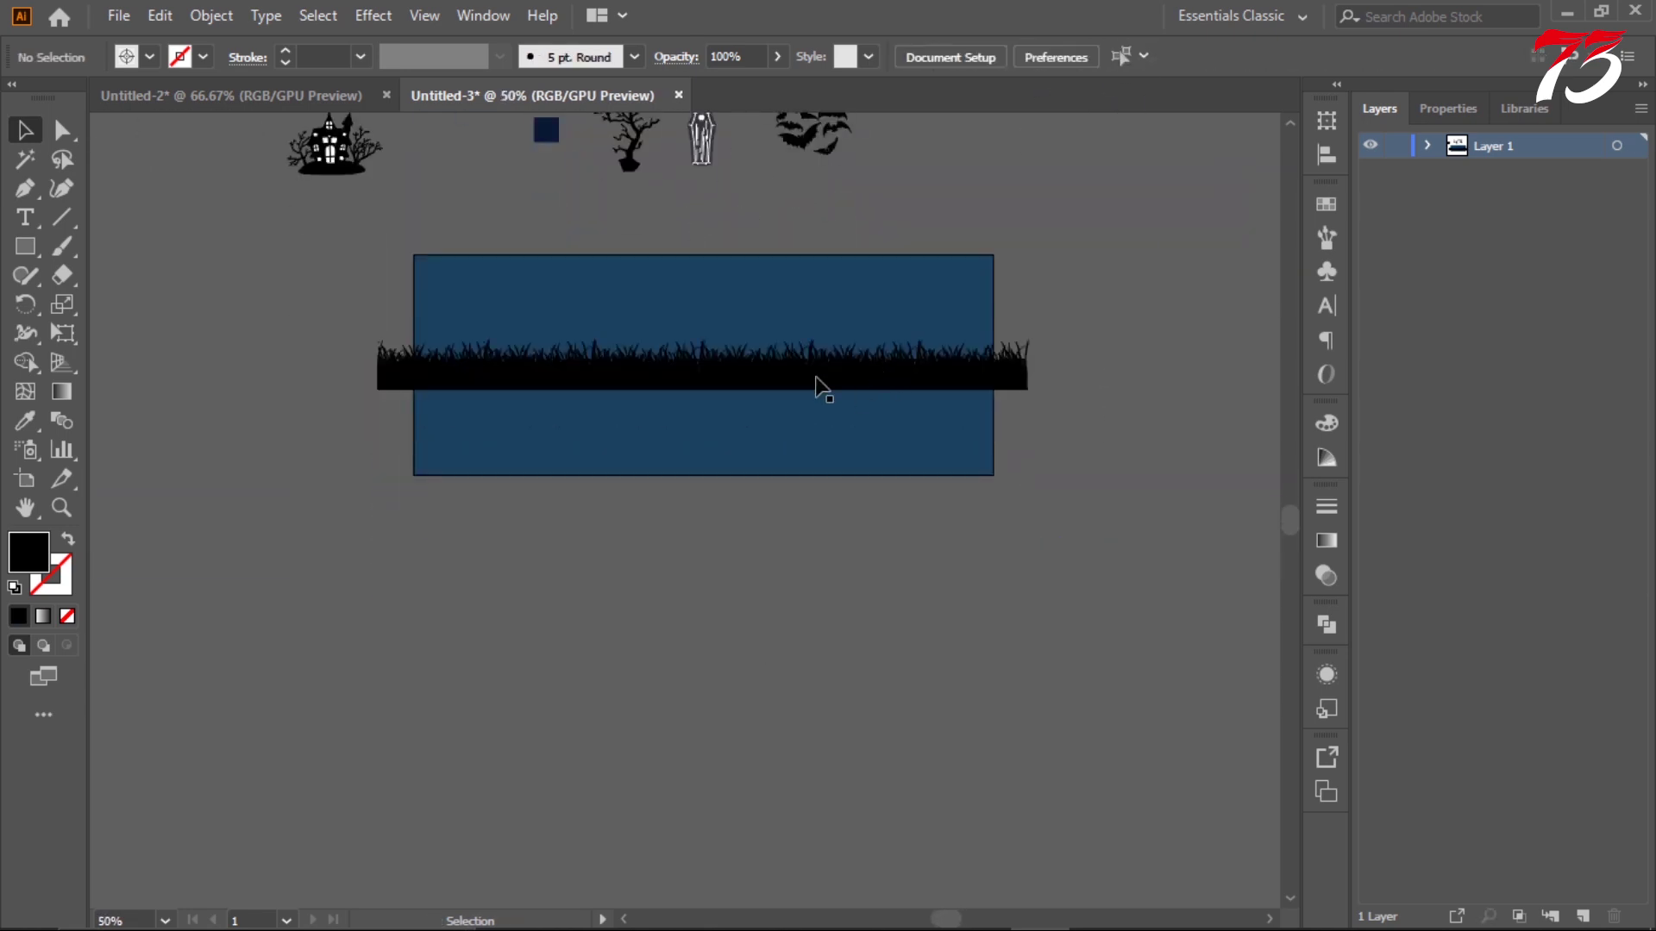
click(1170, 56)
click(1106, 354)
scroll(1045, 359, up, 2)
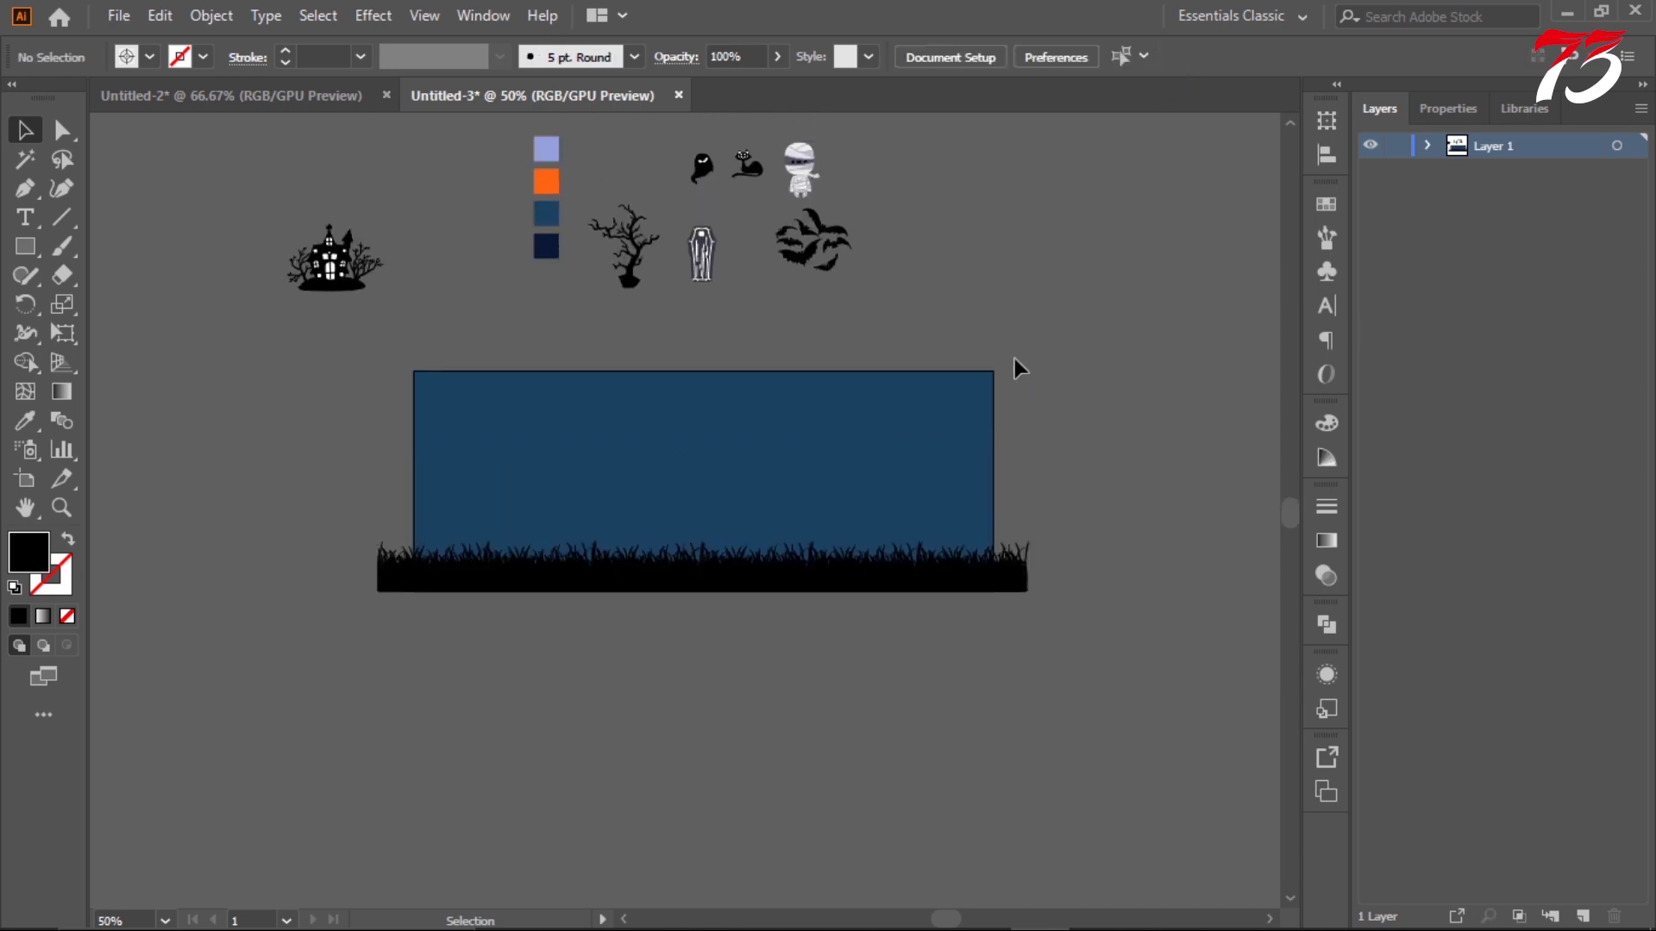
- Check the navy swatch value #081735 and sample it onto the grass strip
scroll(426, 266, up, 2)
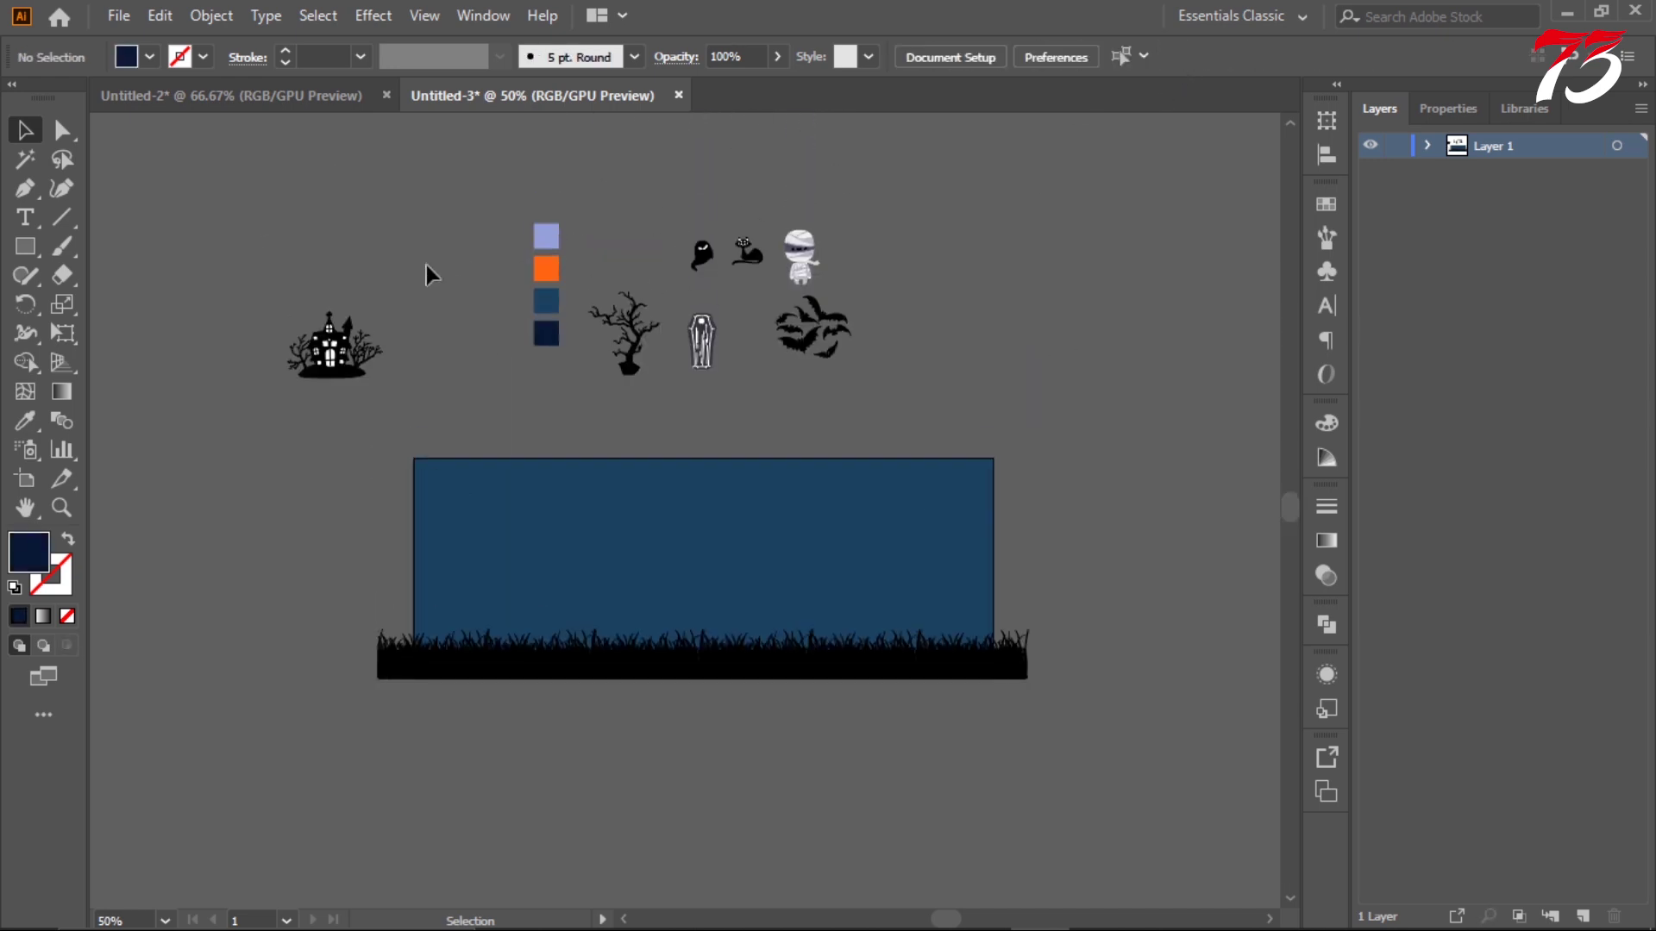
click(547, 332)
double_click(41, 552)
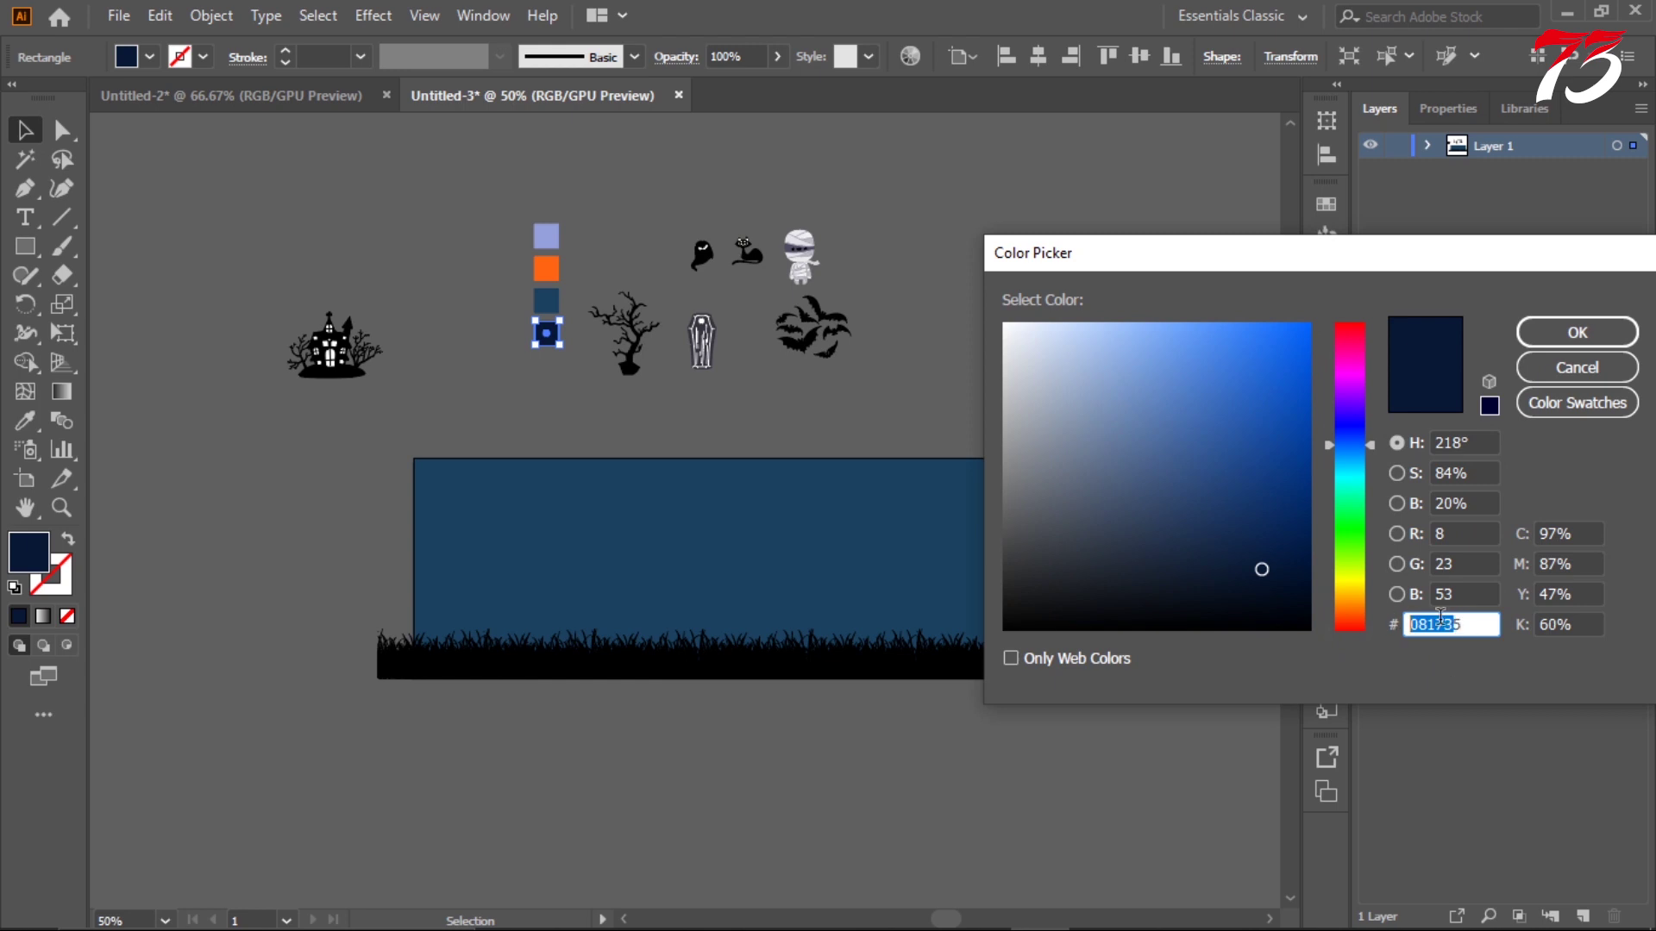
click(1594, 362)
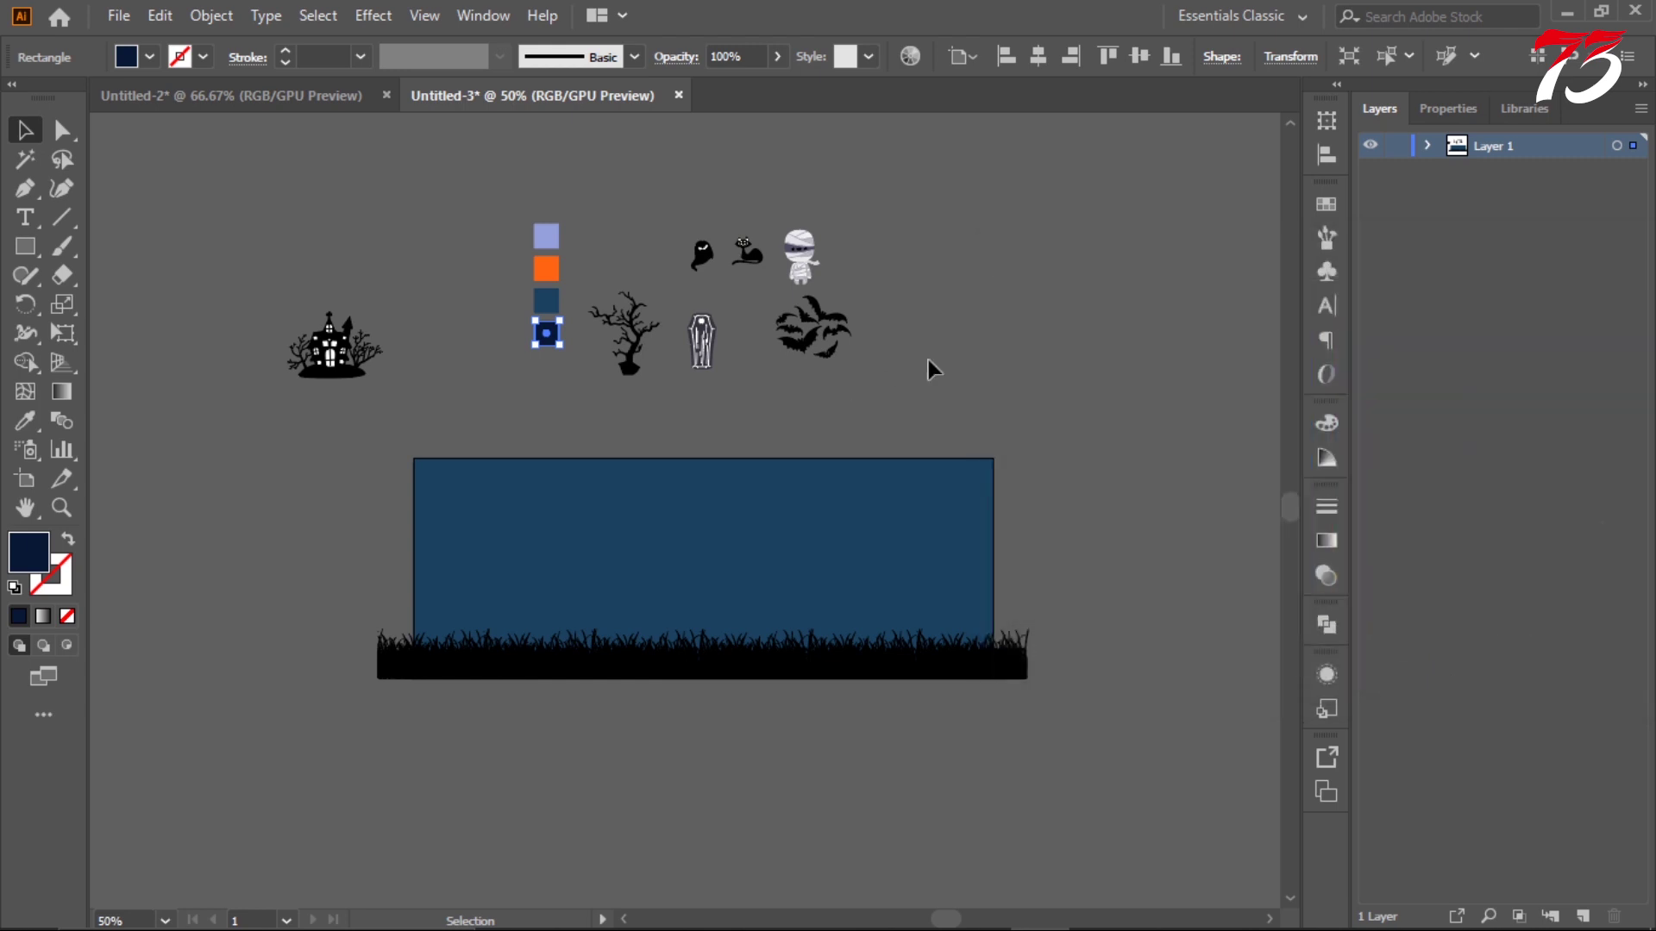
scroll(928, 359, down, 2)
click(721, 586)
key(i)
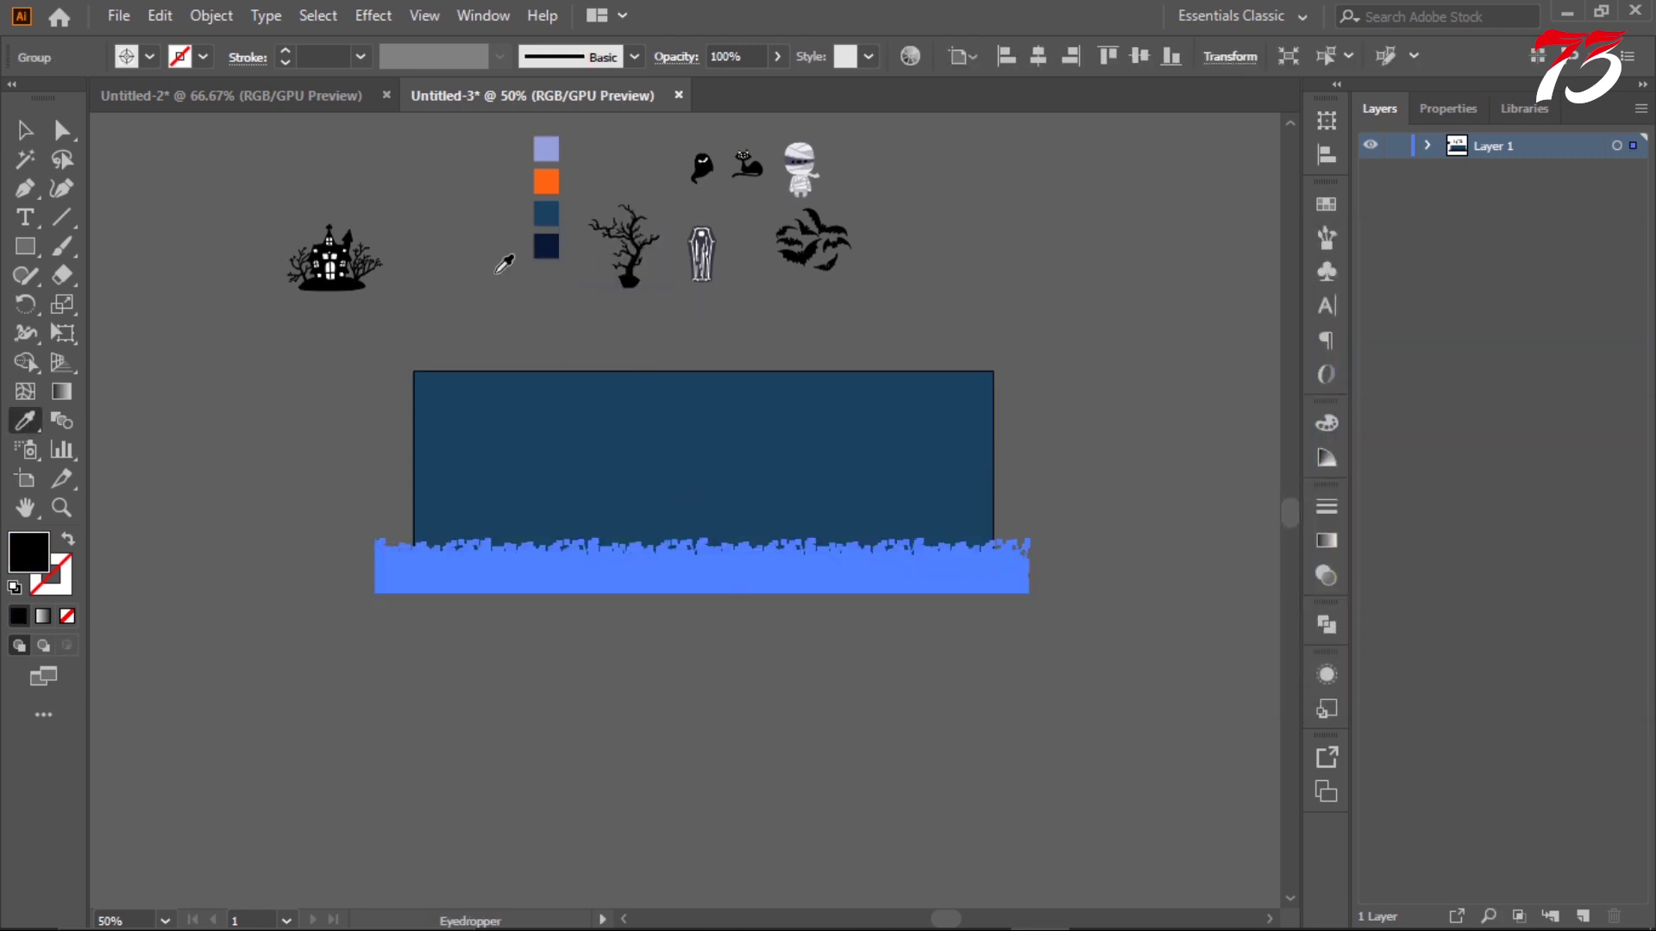
click(533, 250)
key(v)
click(342, 479)
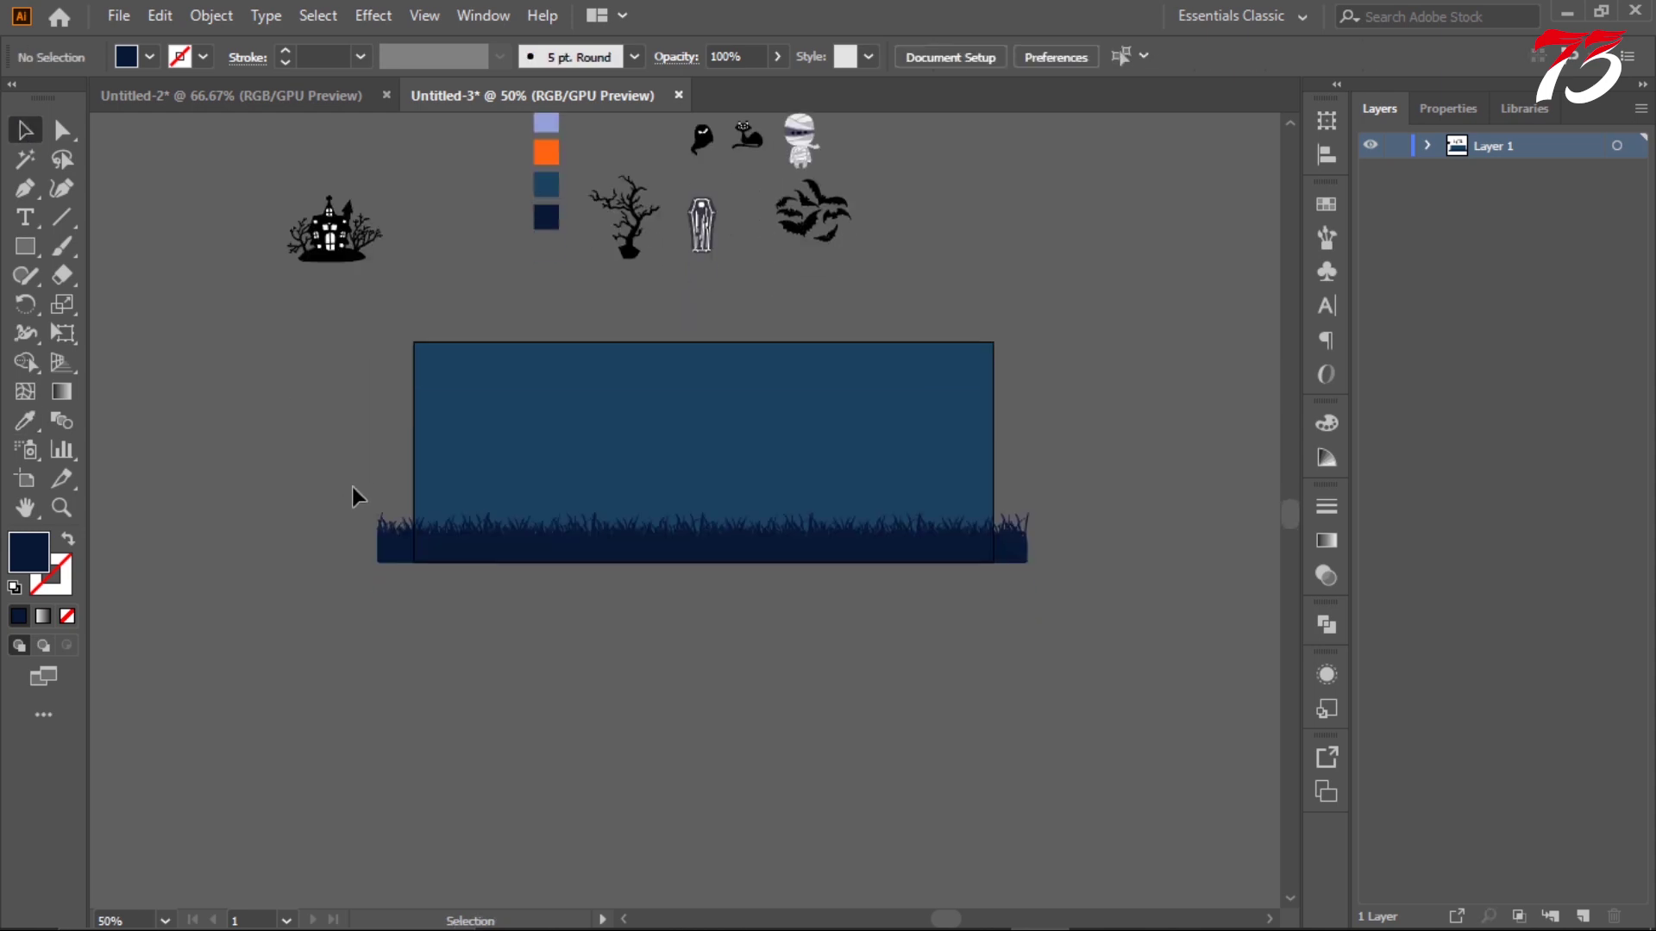
- Select the whole haunted house artwork and drag-scale it larger
scroll(569, 371, down, 1)
scroll(669, 418, up, 1)
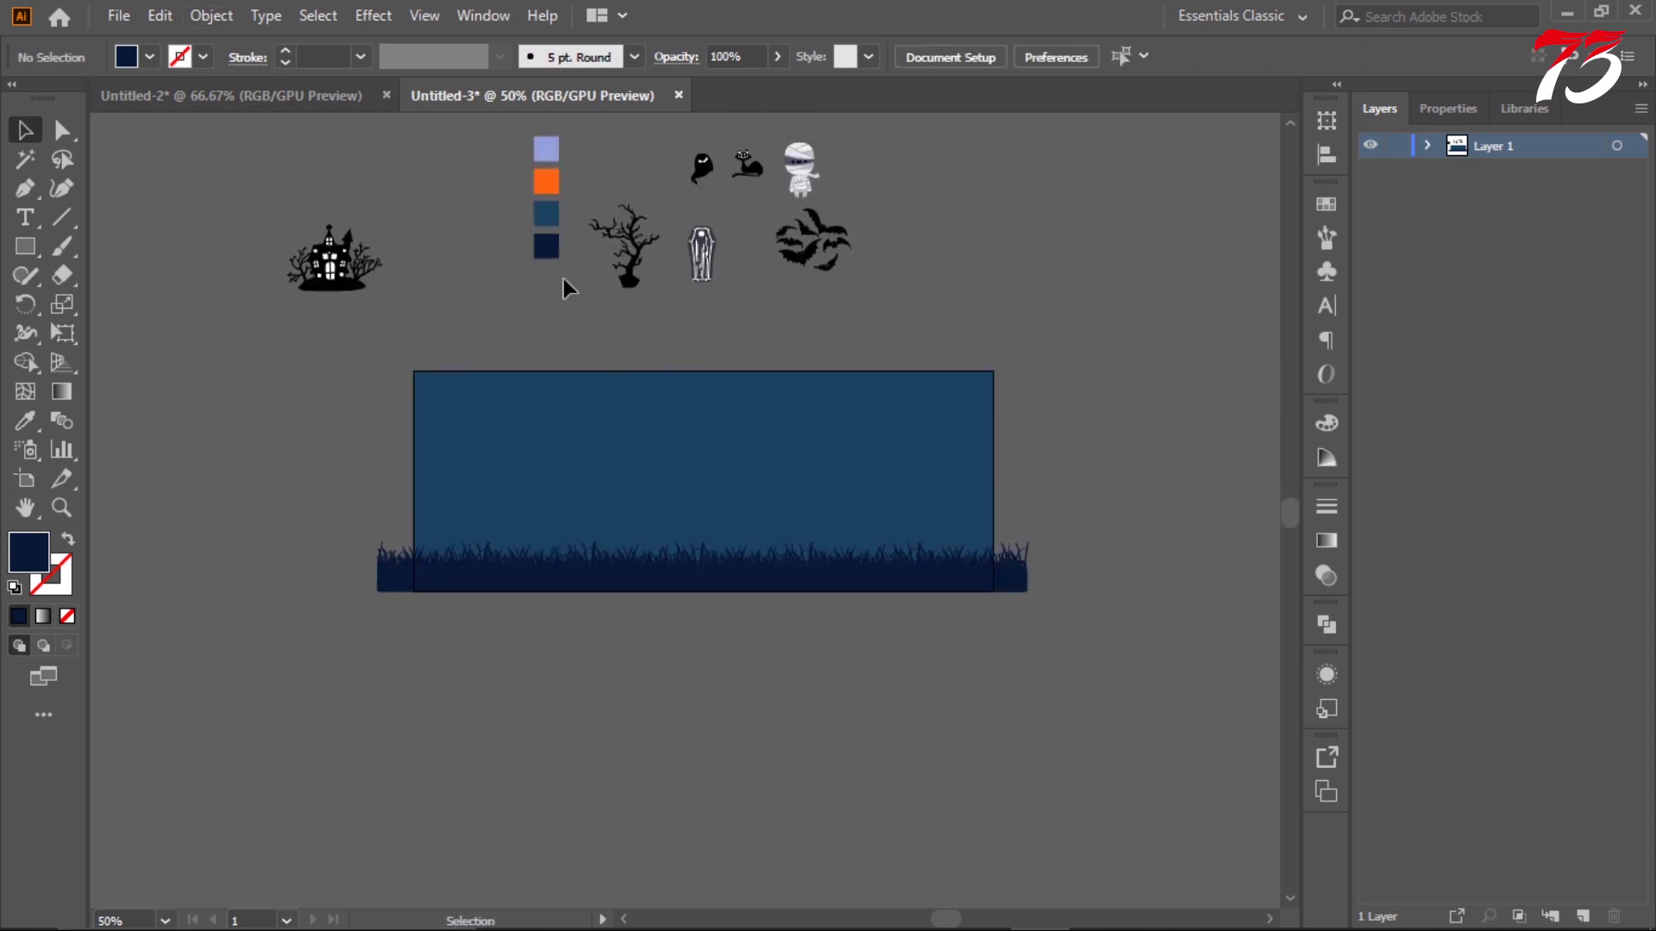
scroll(562, 278, up, 2)
scroll(627, 558, up, 2)
scroll(676, 330, down, 2)
scroll(647, 307, up, 3)
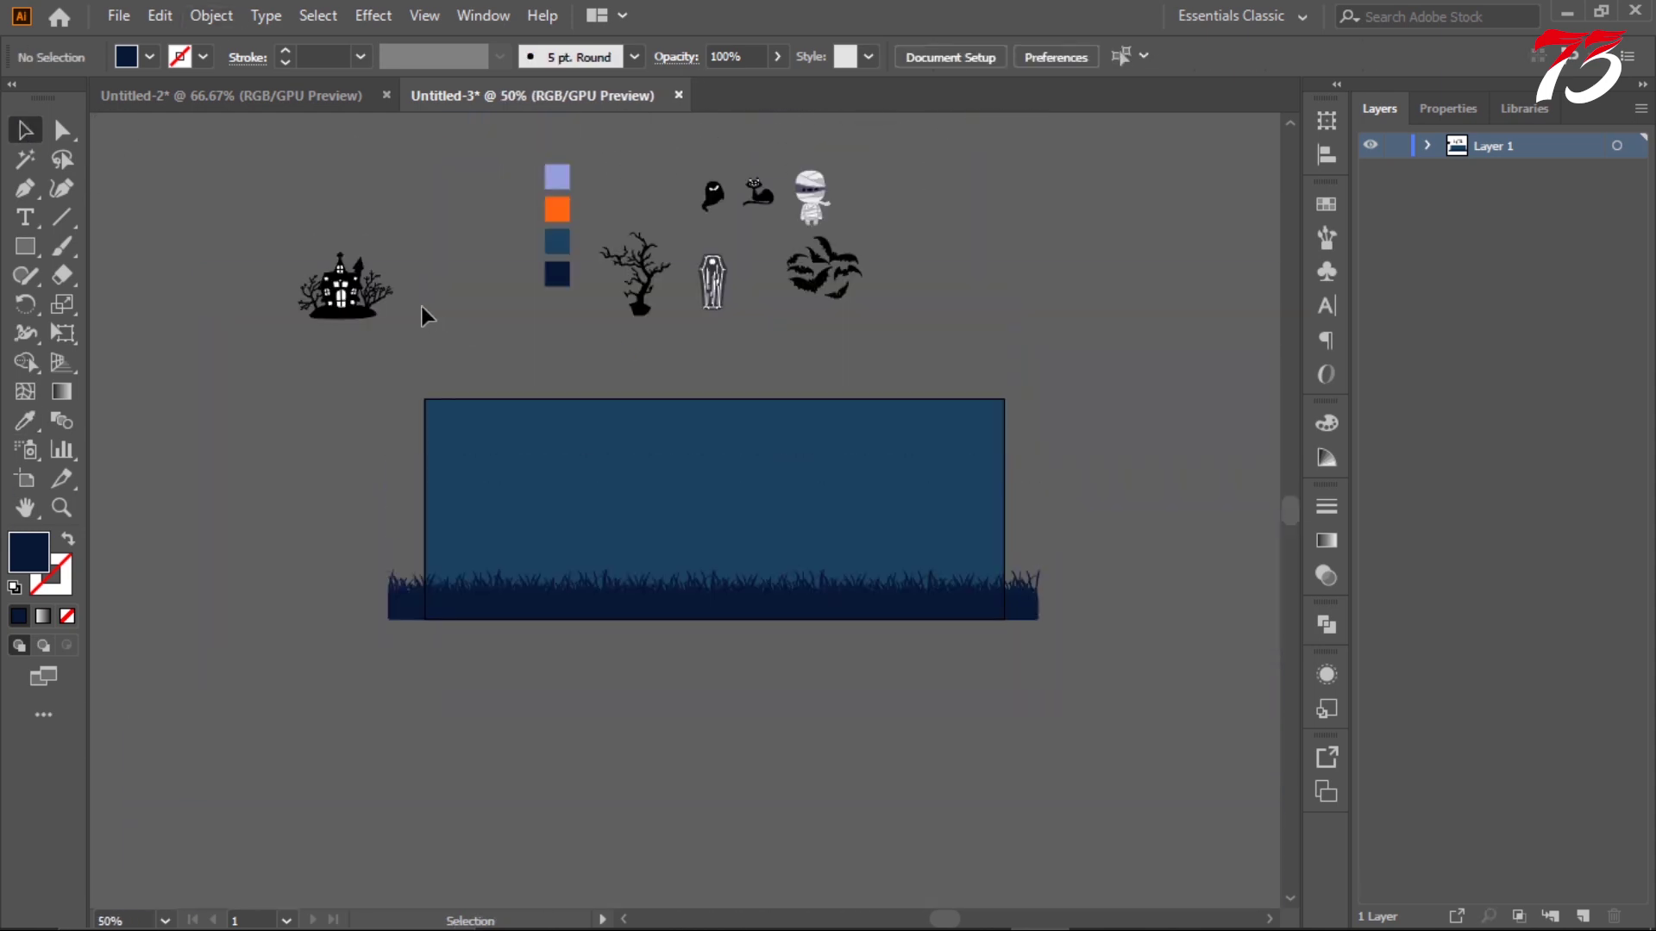
scroll(425, 314, up, 2)
drag(287, 228, 505, 452)
drag(492, 369, 713, 473)
- Recolour the ground under the house with the dark navy swatch
scroll(658, 395, down, 3)
click(657, 395)
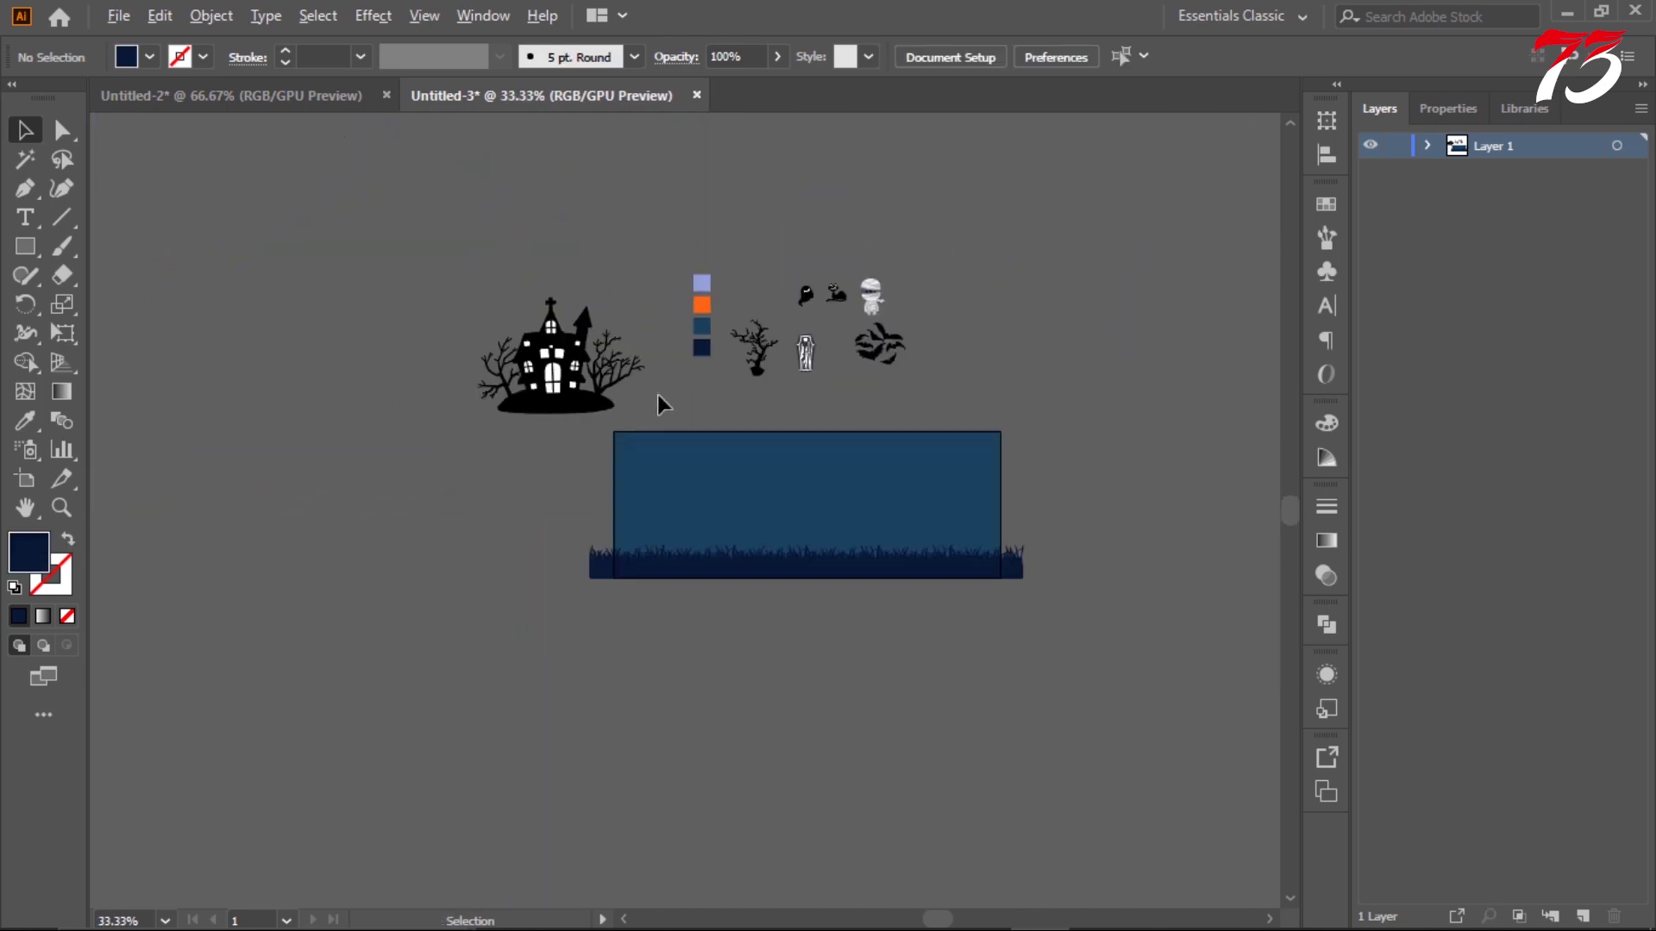
scroll(657, 395, up, 1)
scroll(550, 482, up, 2)
click(556, 473)
click(916, 315)
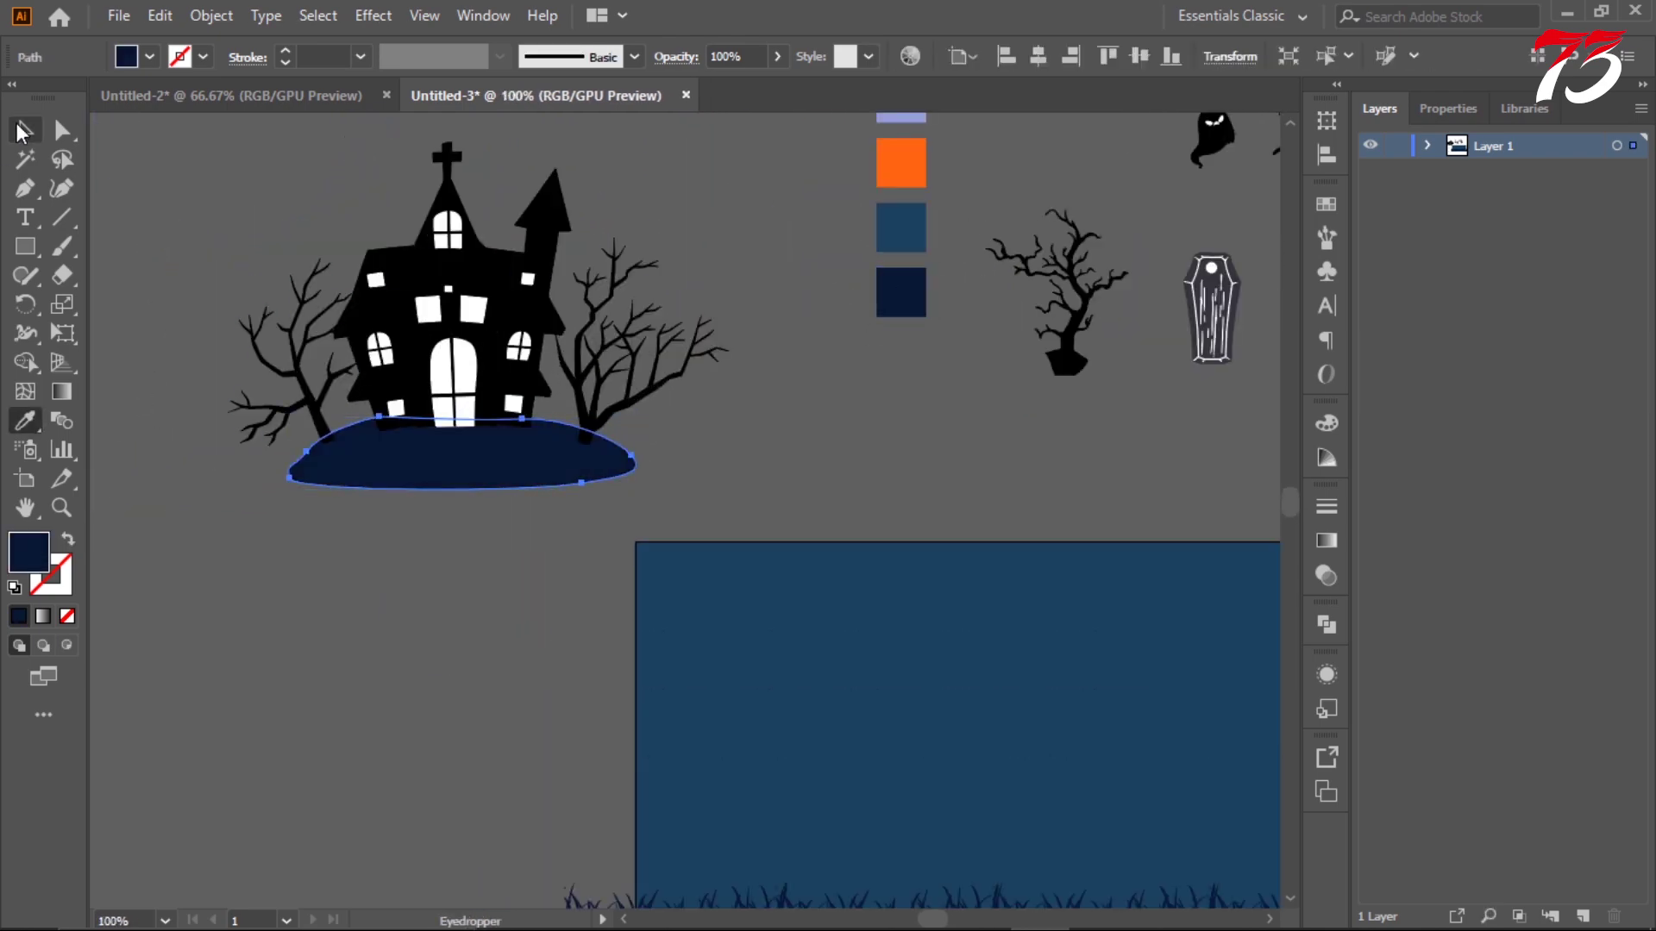
key(v)
- Sample the navy swatch onto the bare trees beside the house
click(301, 362)
scroll(301, 362, up, 2)
scroll(302, 363, down, 4)
click(23, 420)
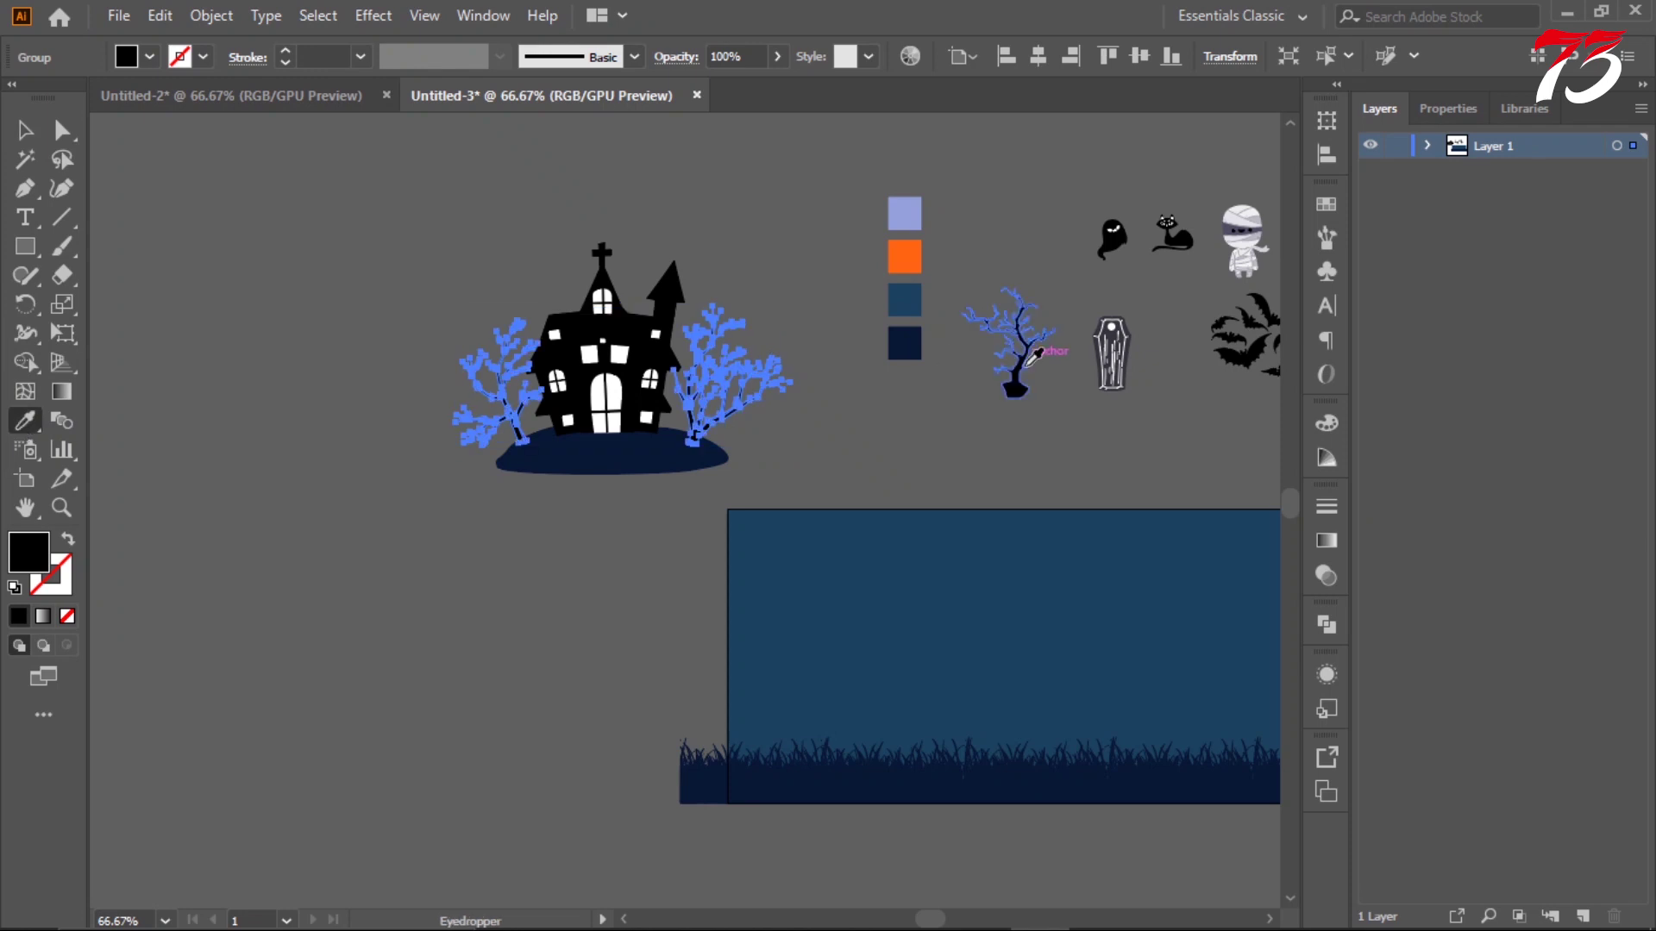
click(24, 129)
scroll(645, 341, up, 2)
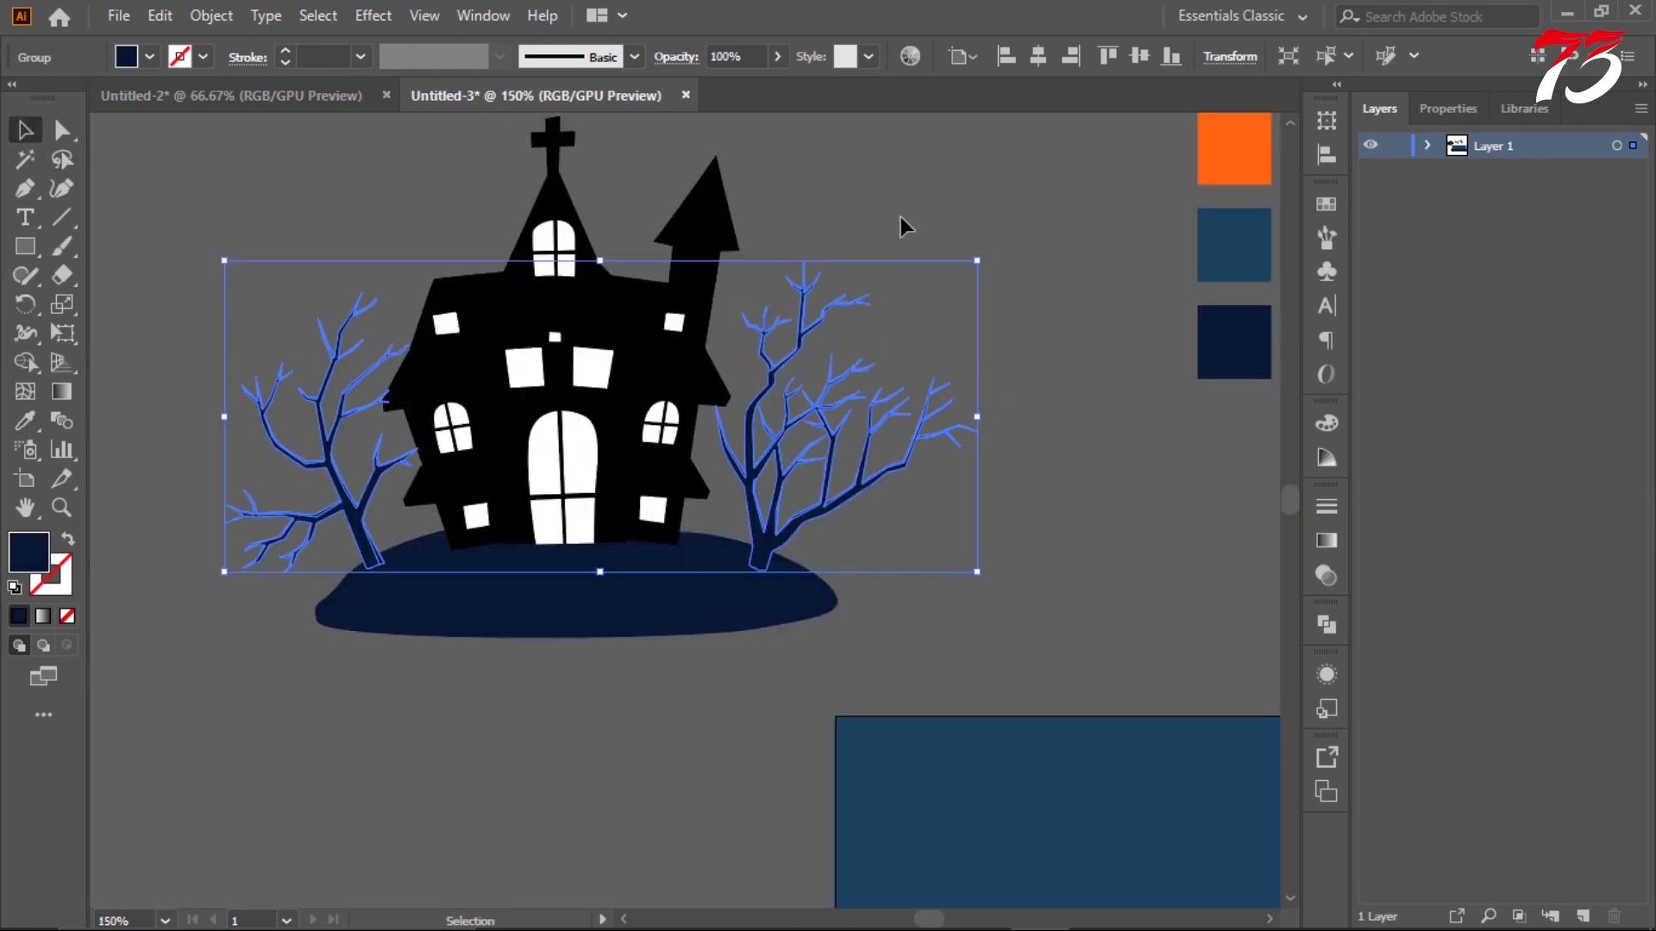
click(898, 222)
scroll(898, 222, up, 1)
- Recolour the steeple and roof paths dark navy
click(702, 259)
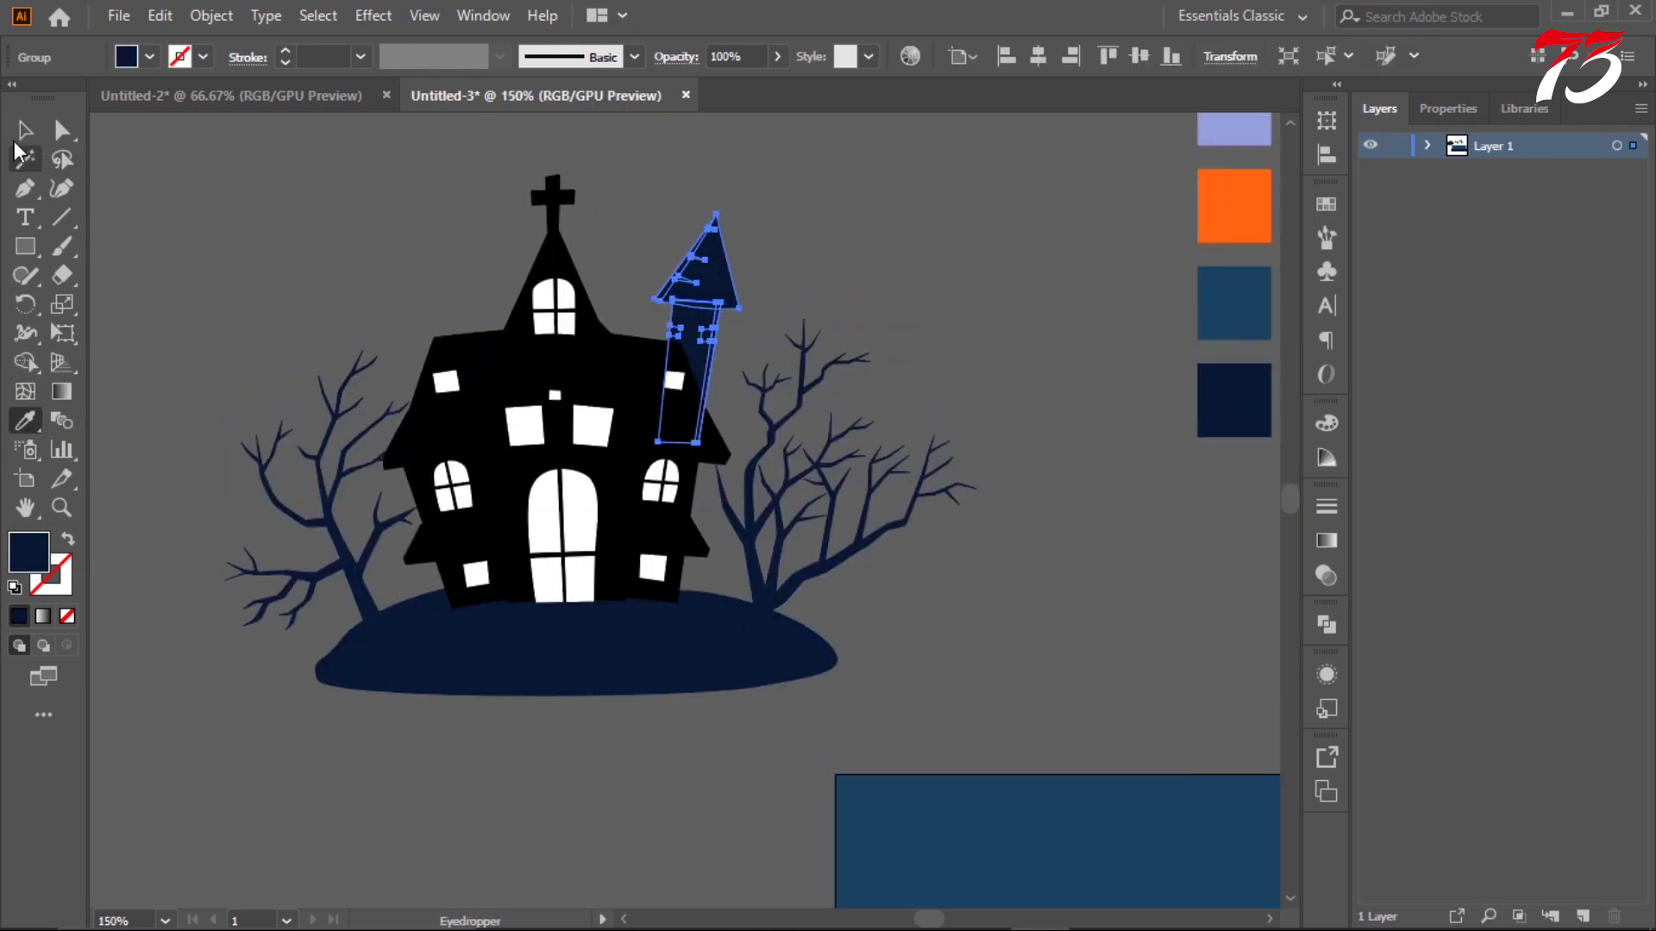
click(309, 221)
click(601, 380)
shift+click(511, 352)
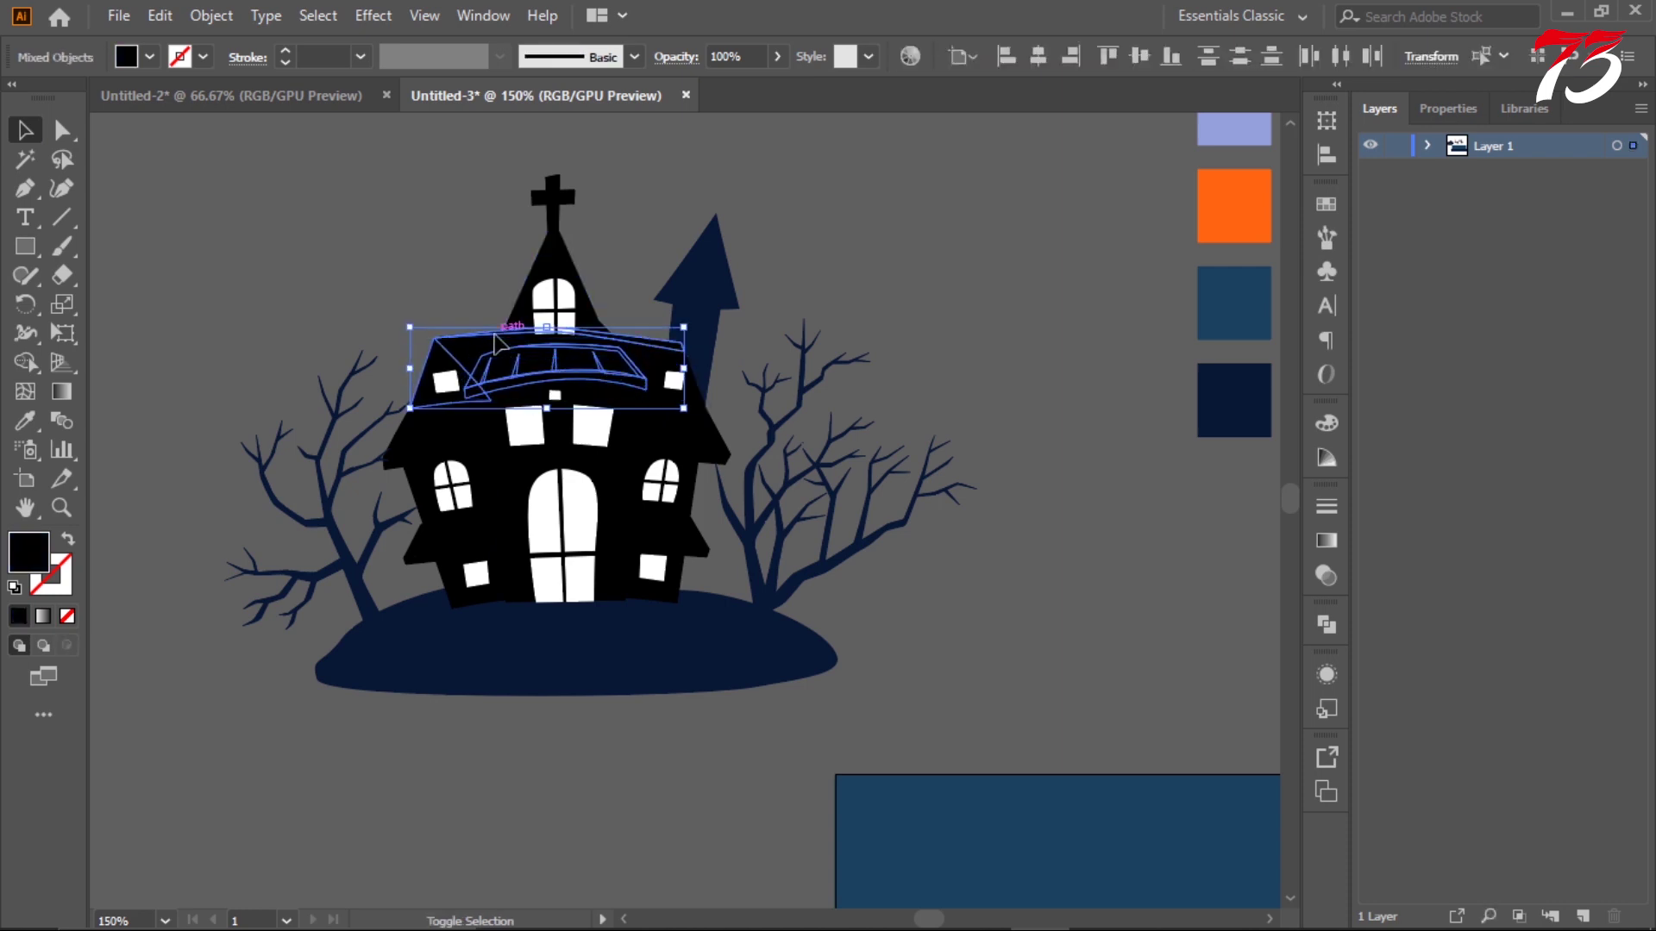
click(24, 421)
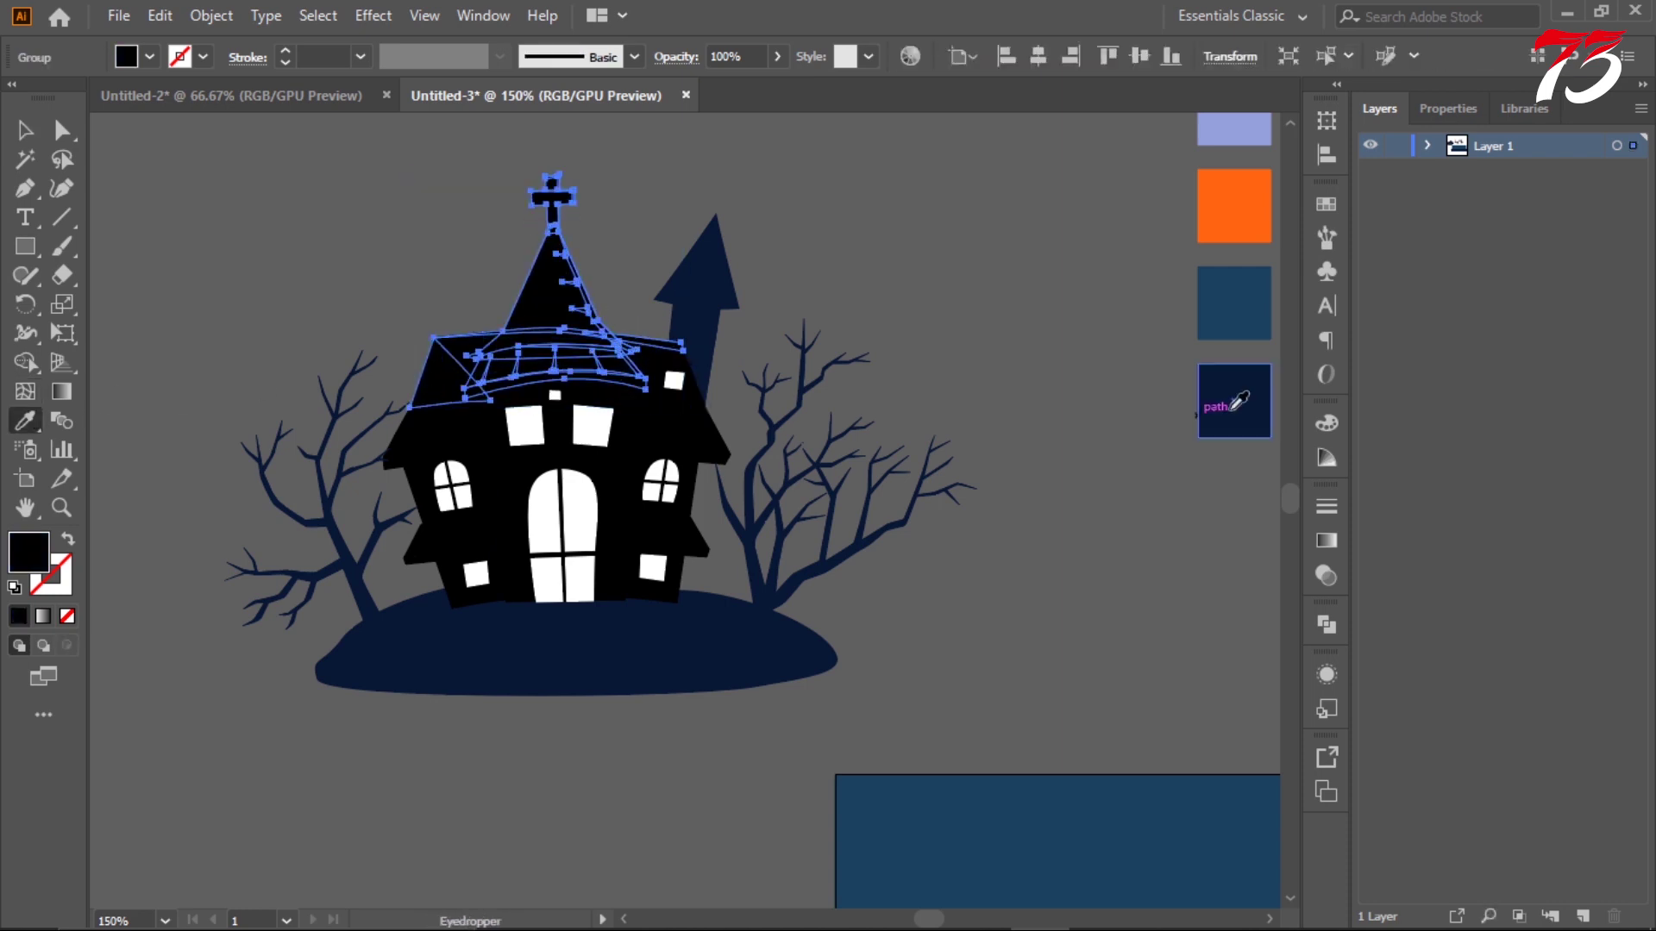
click(1233, 400)
click(24, 130)
click(172, 195)
click(458, 349)
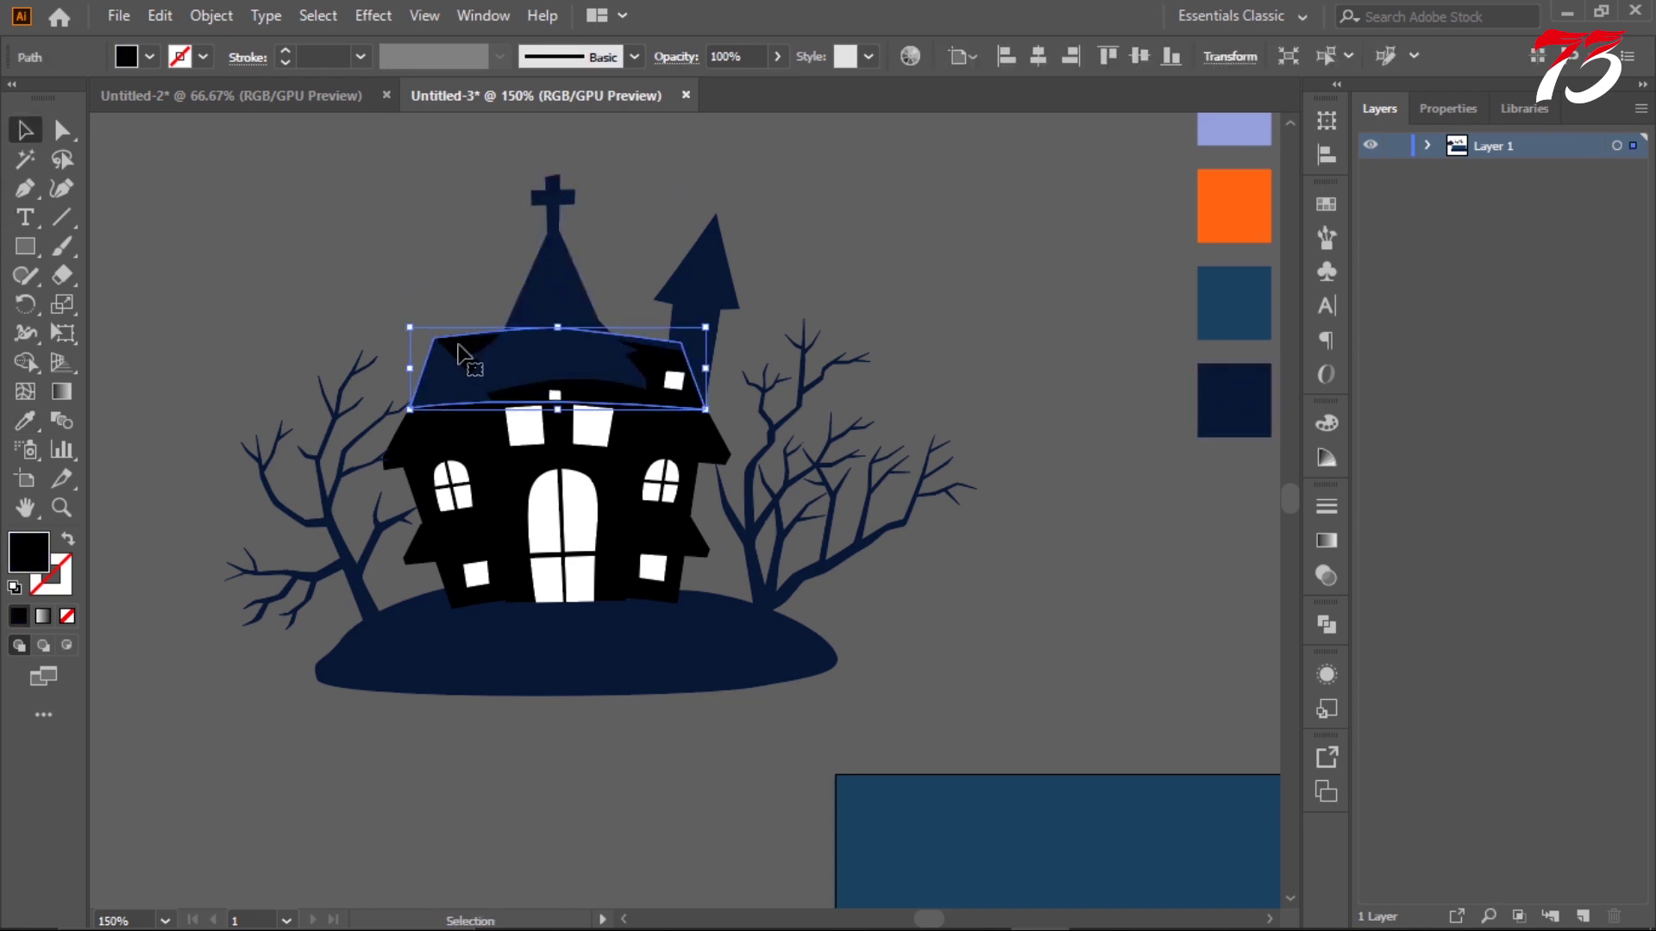
click(24, 129)
key(ctrl+shift+a)
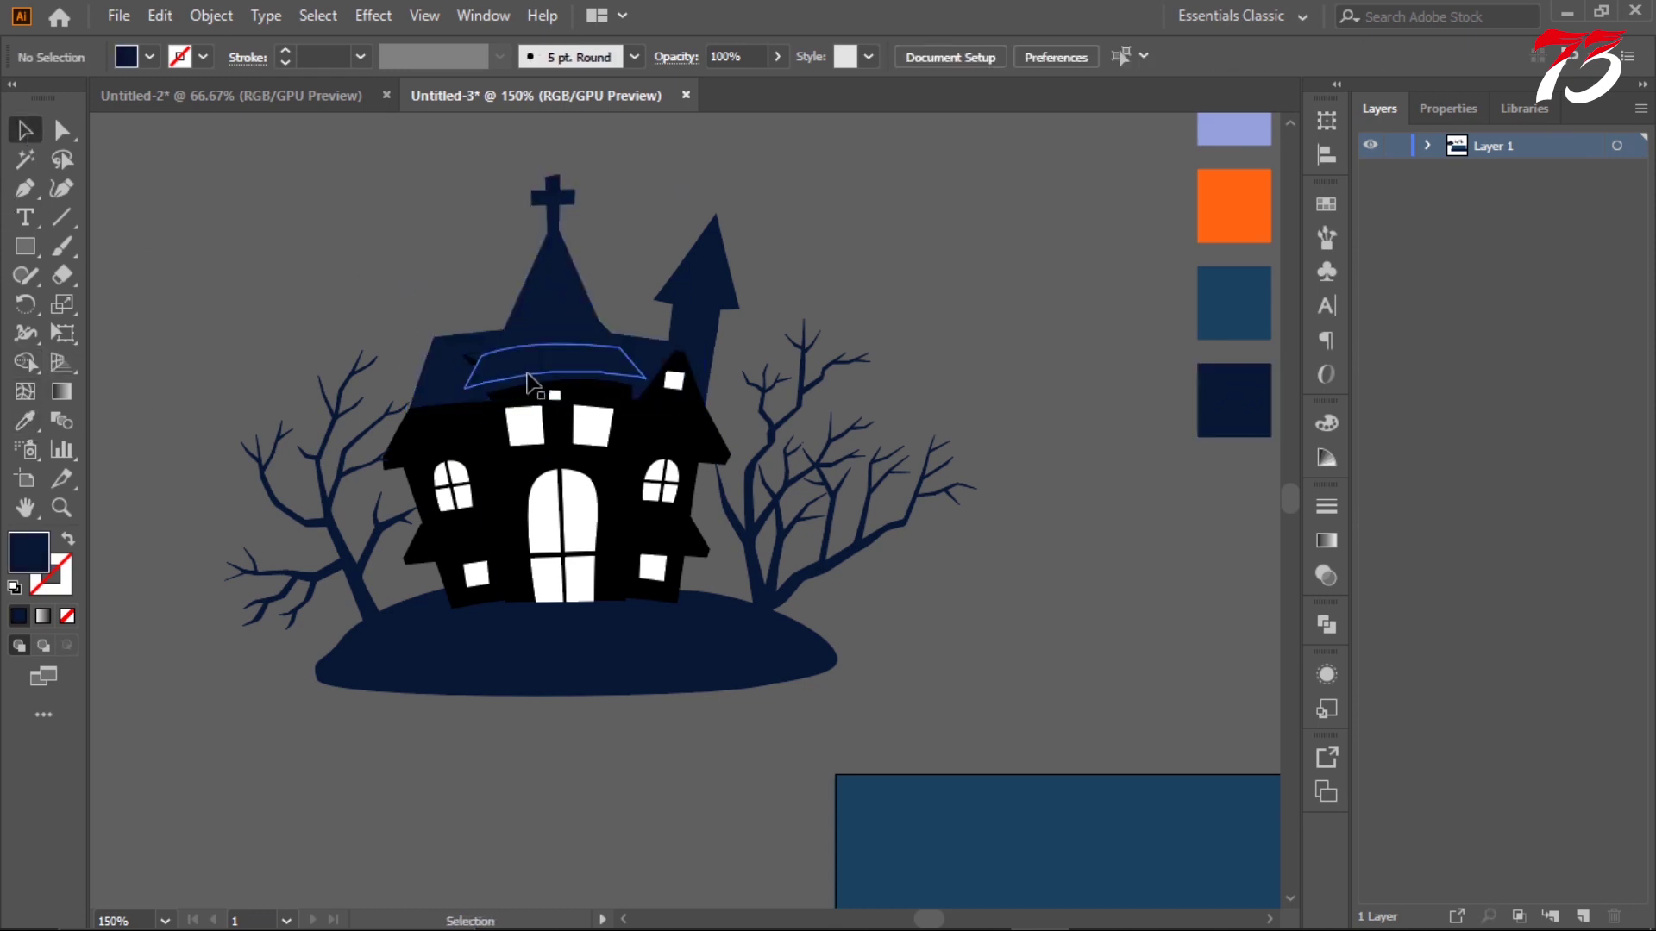
- Select the façade, left roof shard and house body, and sample navy onto them
click(593, 405)
scroll(491, 358, up, 3)
shift+click(470, 357)
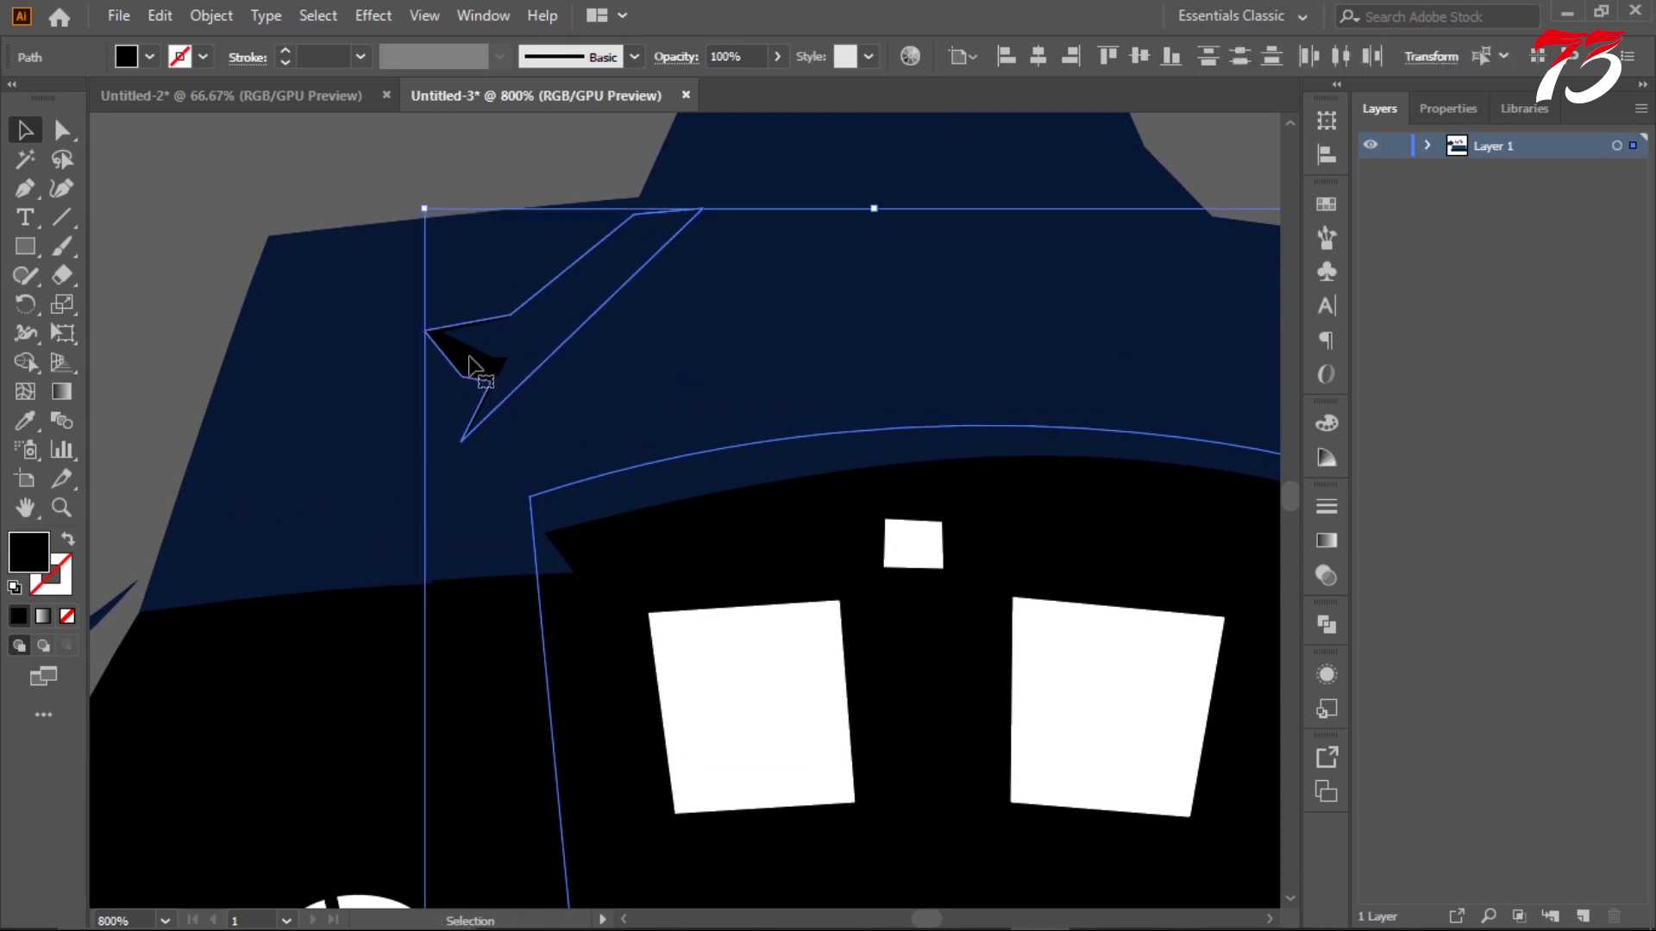
scroll(480, 369, down, 1)
shift+click(767, 431)
scroll(474, 633, down, 3)
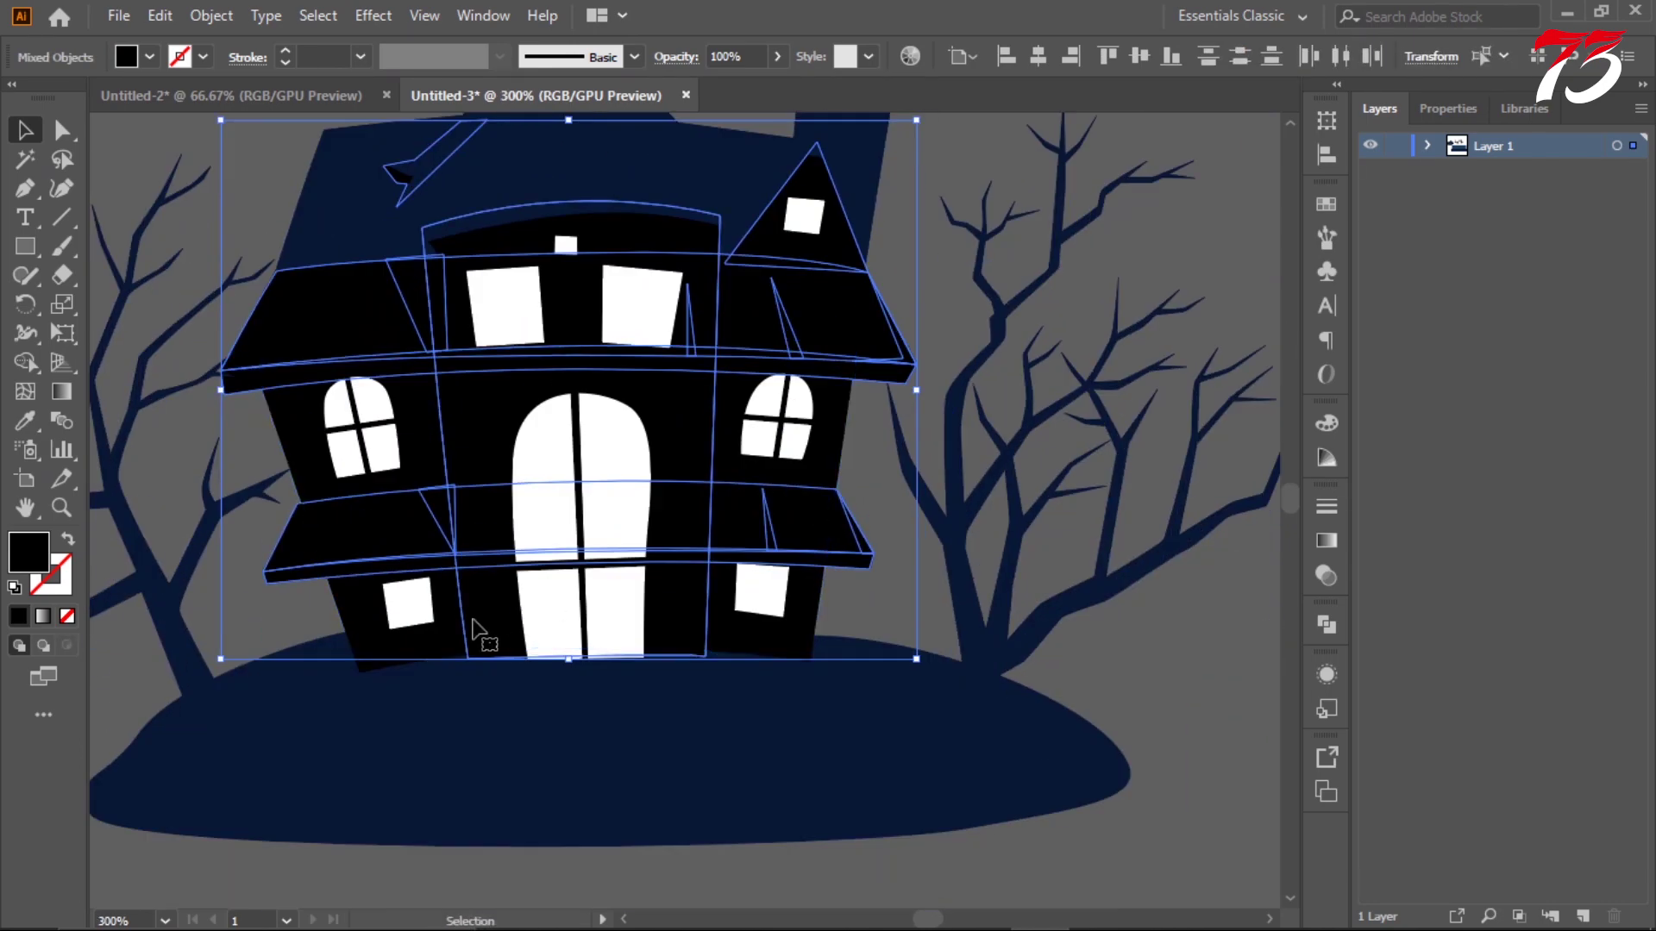
click(25, 423)
key(ctrl+1)
click(549, 384)
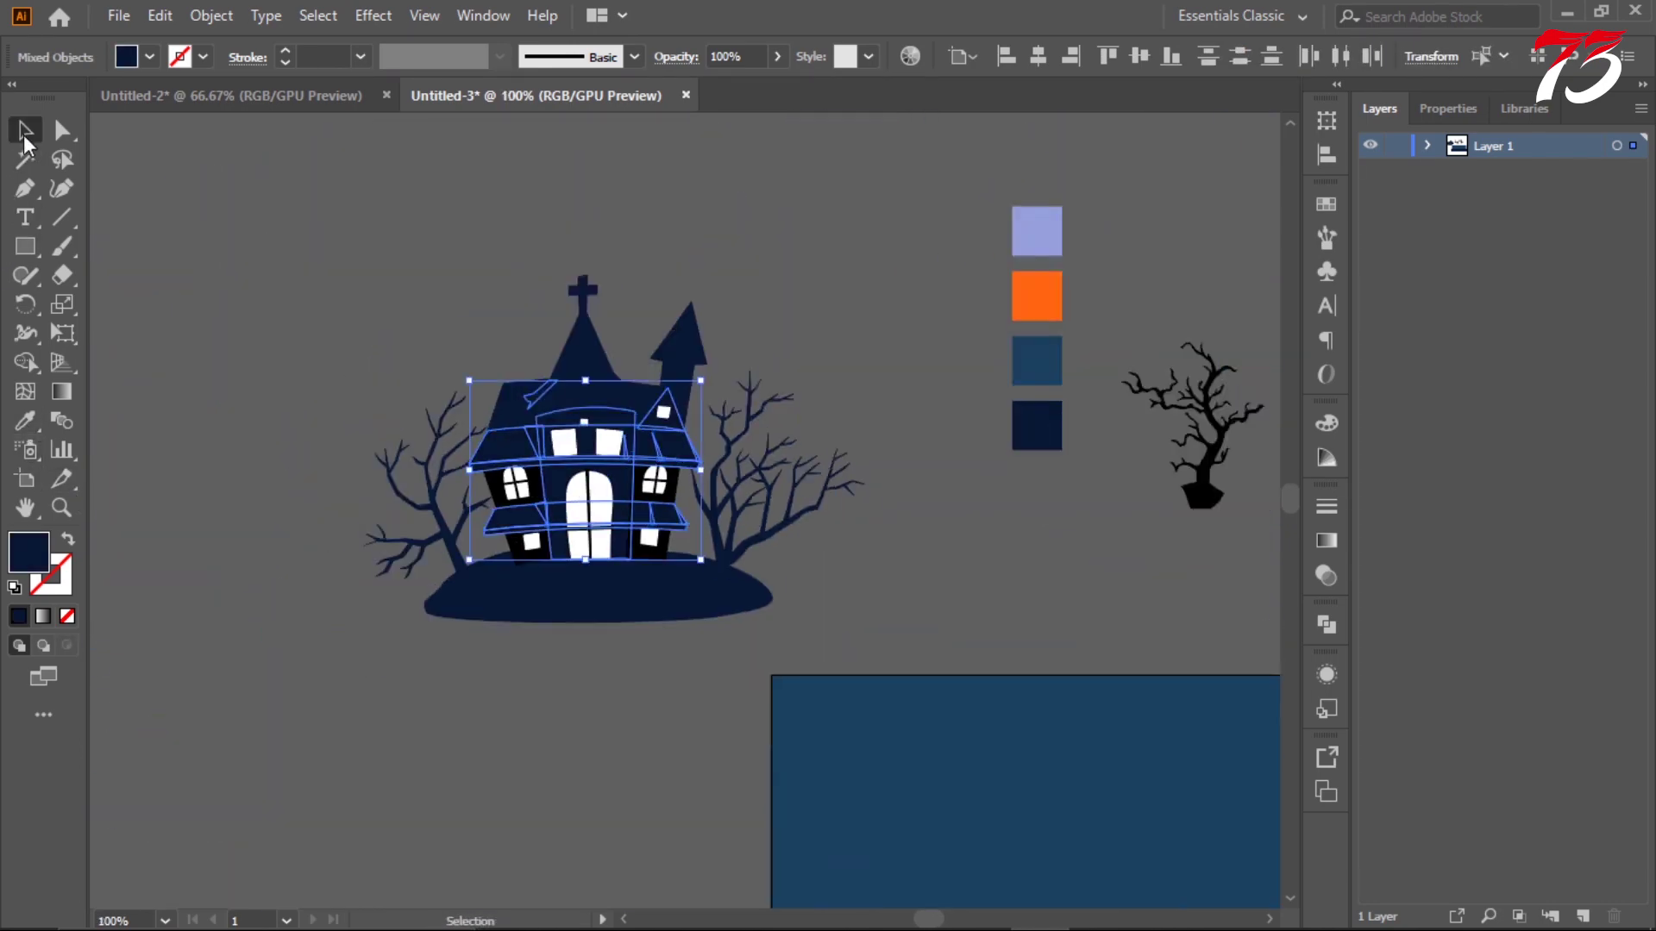
- Sample navy onto the black window panels
scroll(481, 425, up, 3)
scroll(876, 525, up, 2)
click(629, 454)
scroll(607, 465, up, 1)
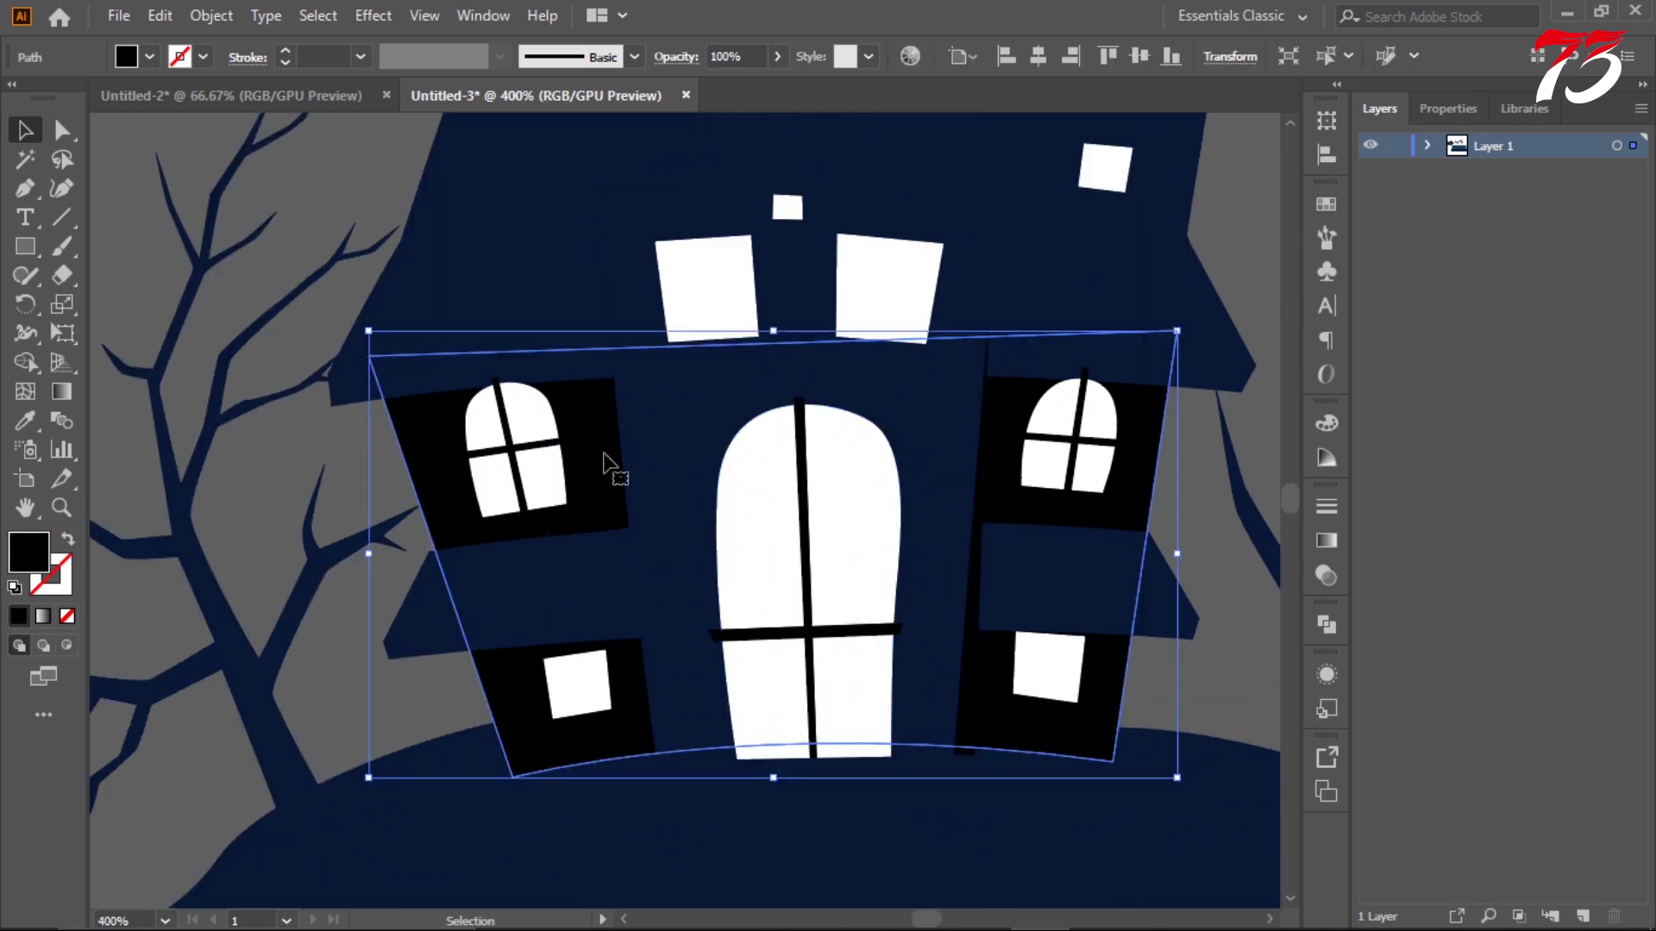
key(i)
click(535, 277)
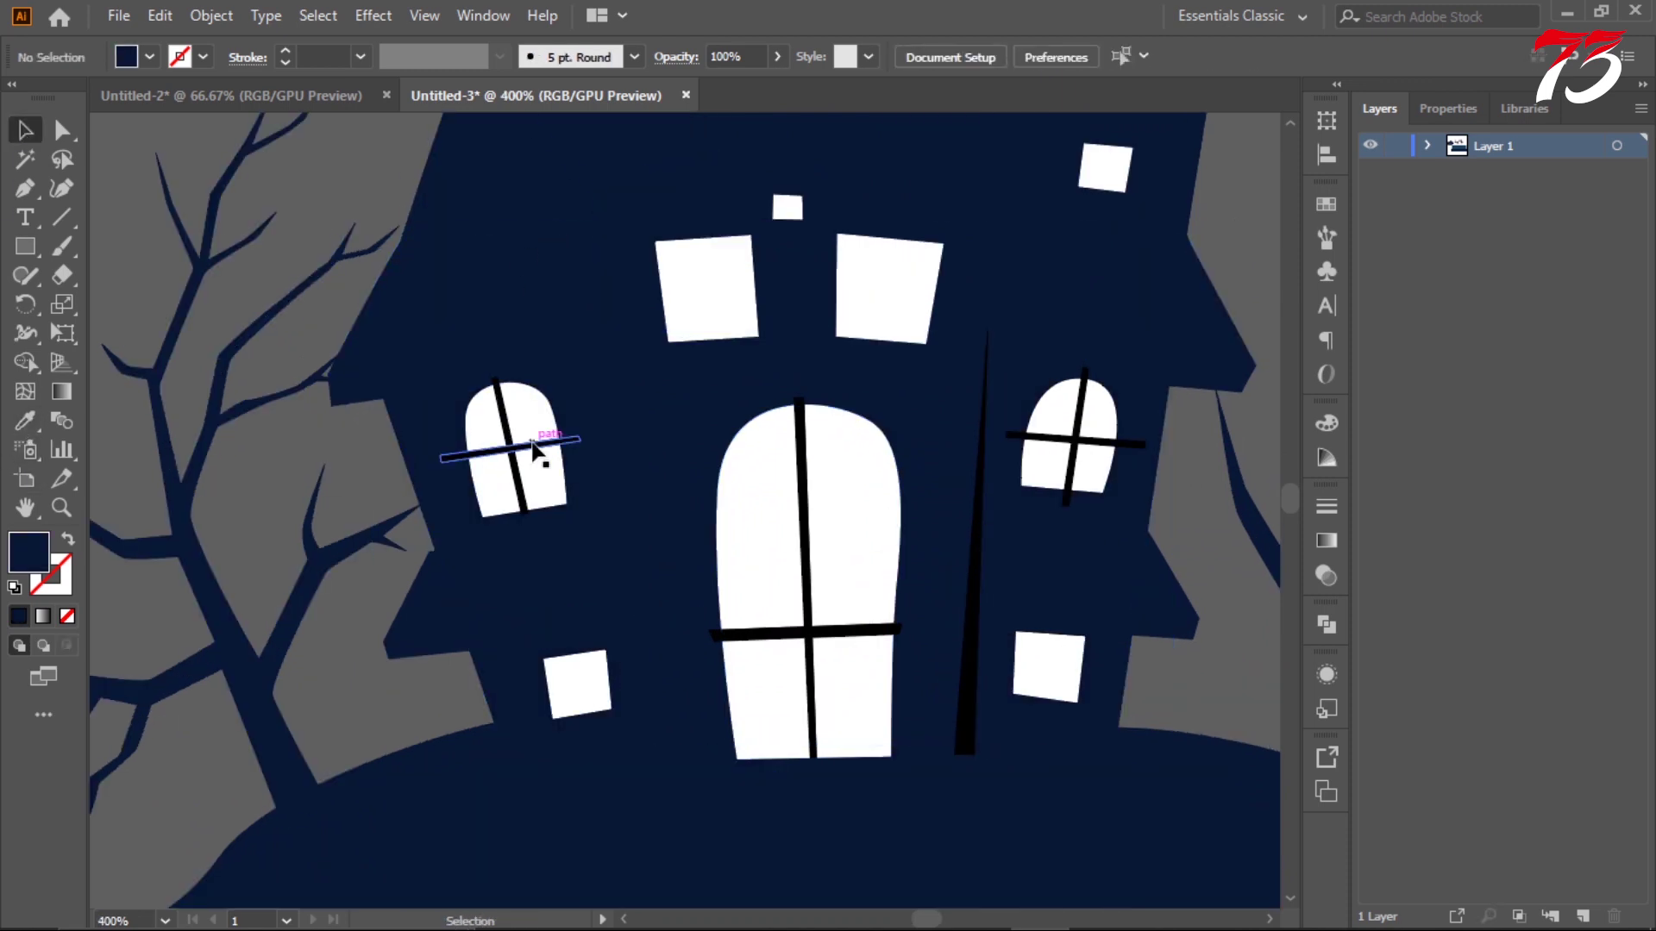
- Ungroup the left and right window groups
click(532, 446)
click(25, 420)
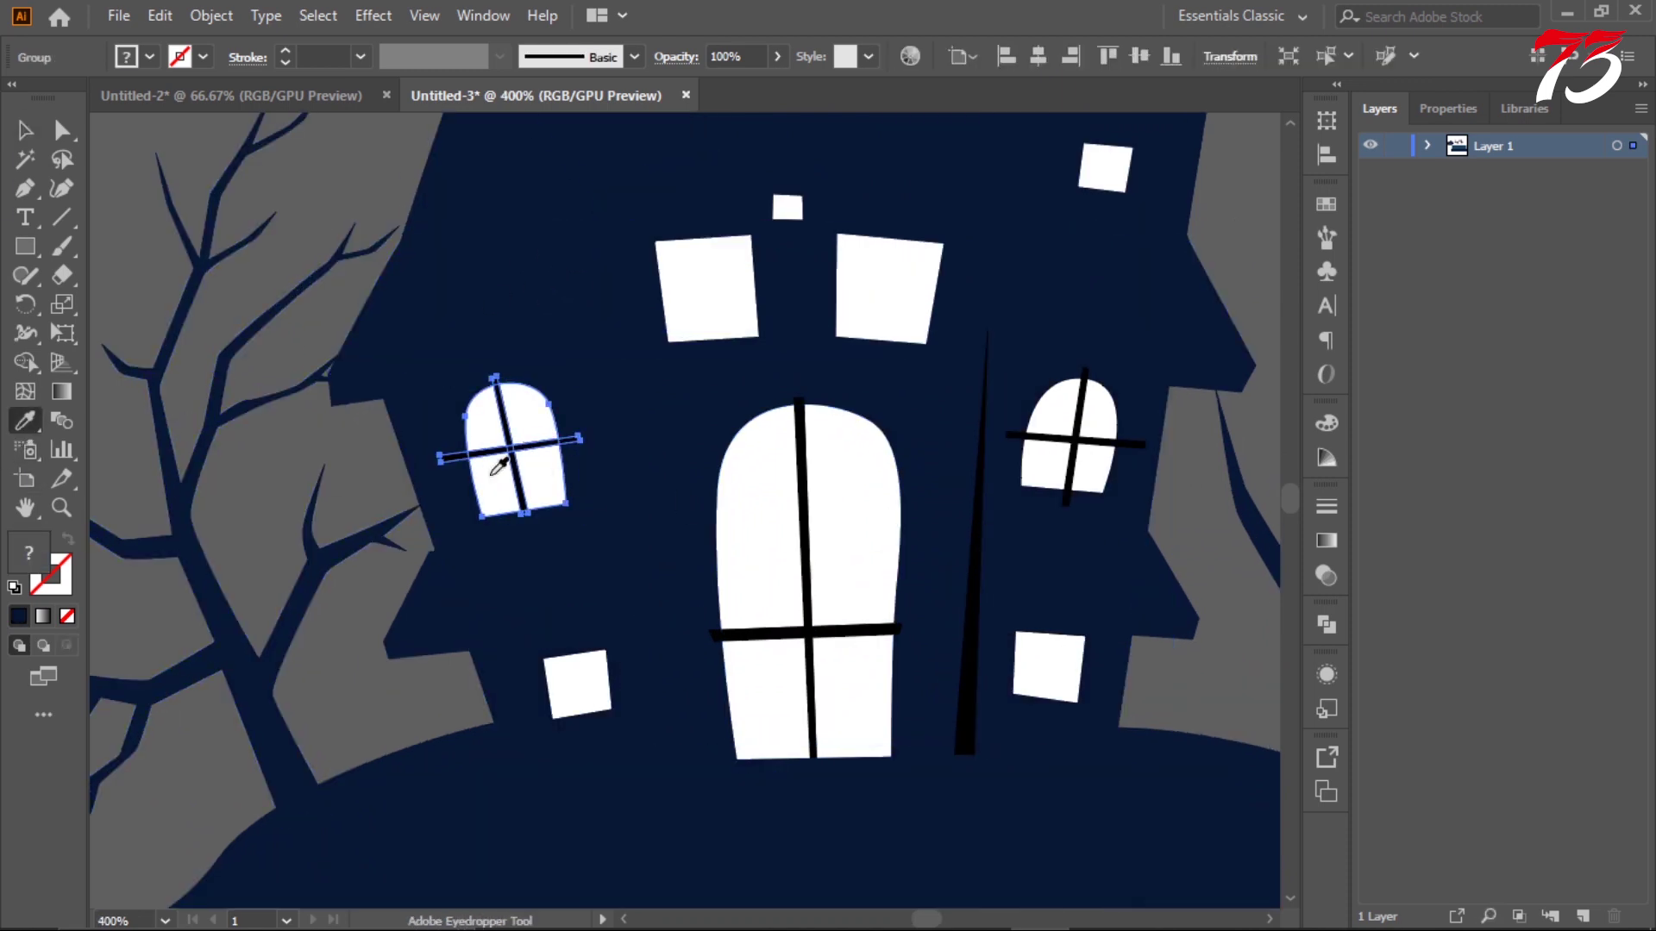
right_click(510, 428)
click(569, 643)
click(480, 367)
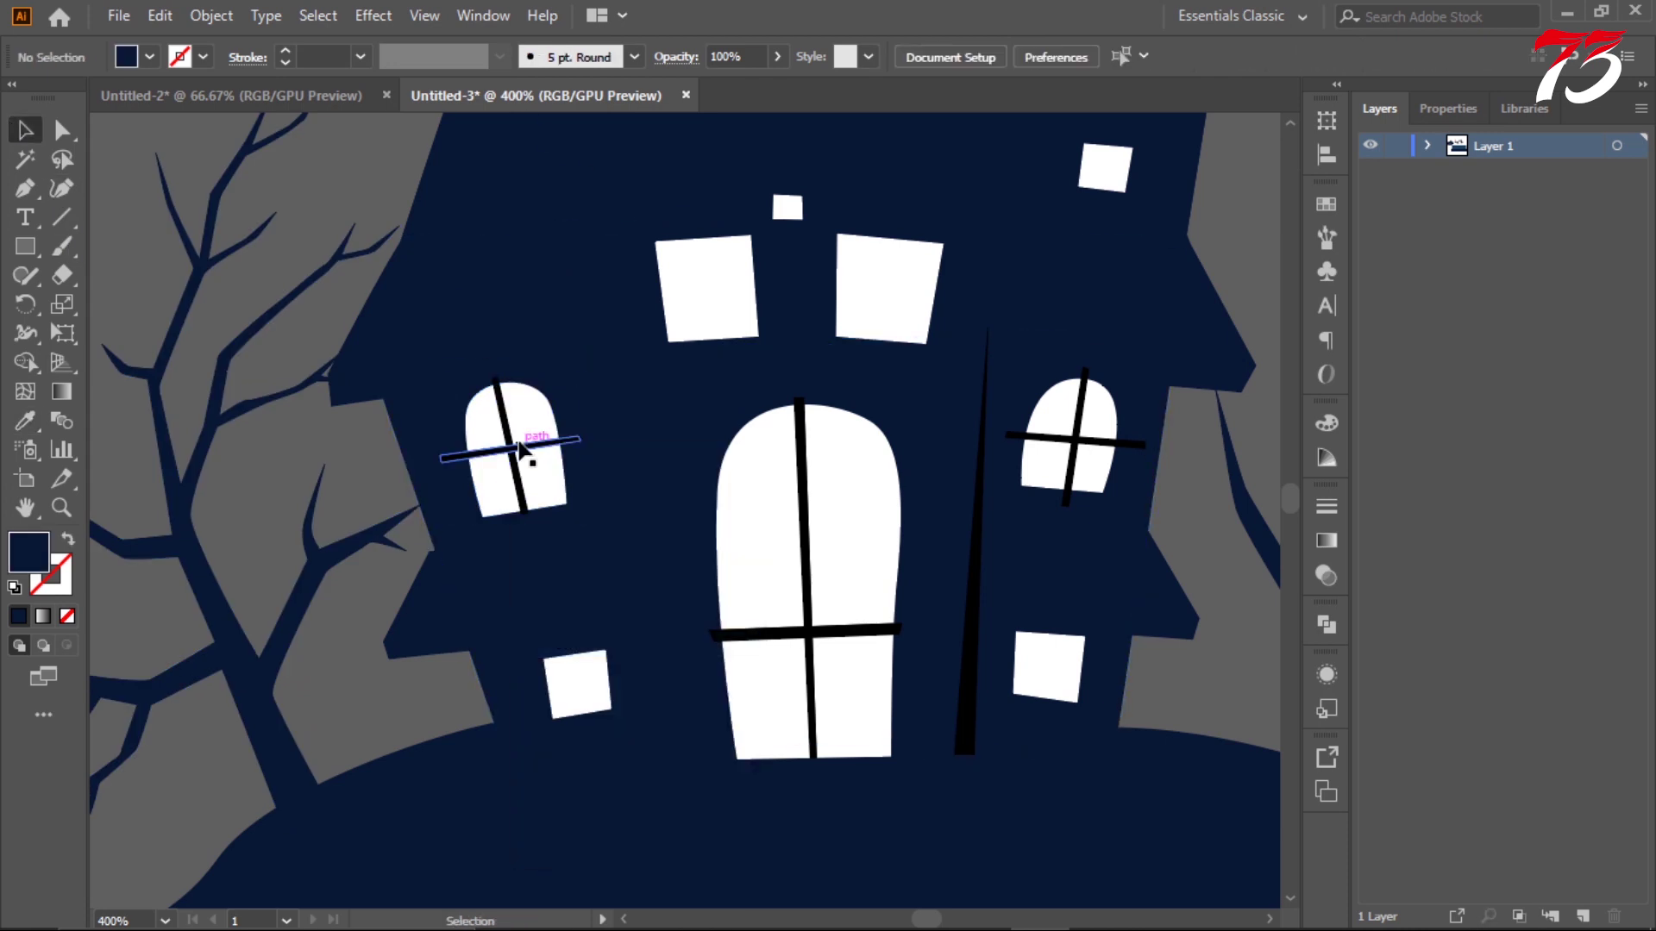
right_click(798, 494)
click(1076, 435)
right_click(1073, 432)
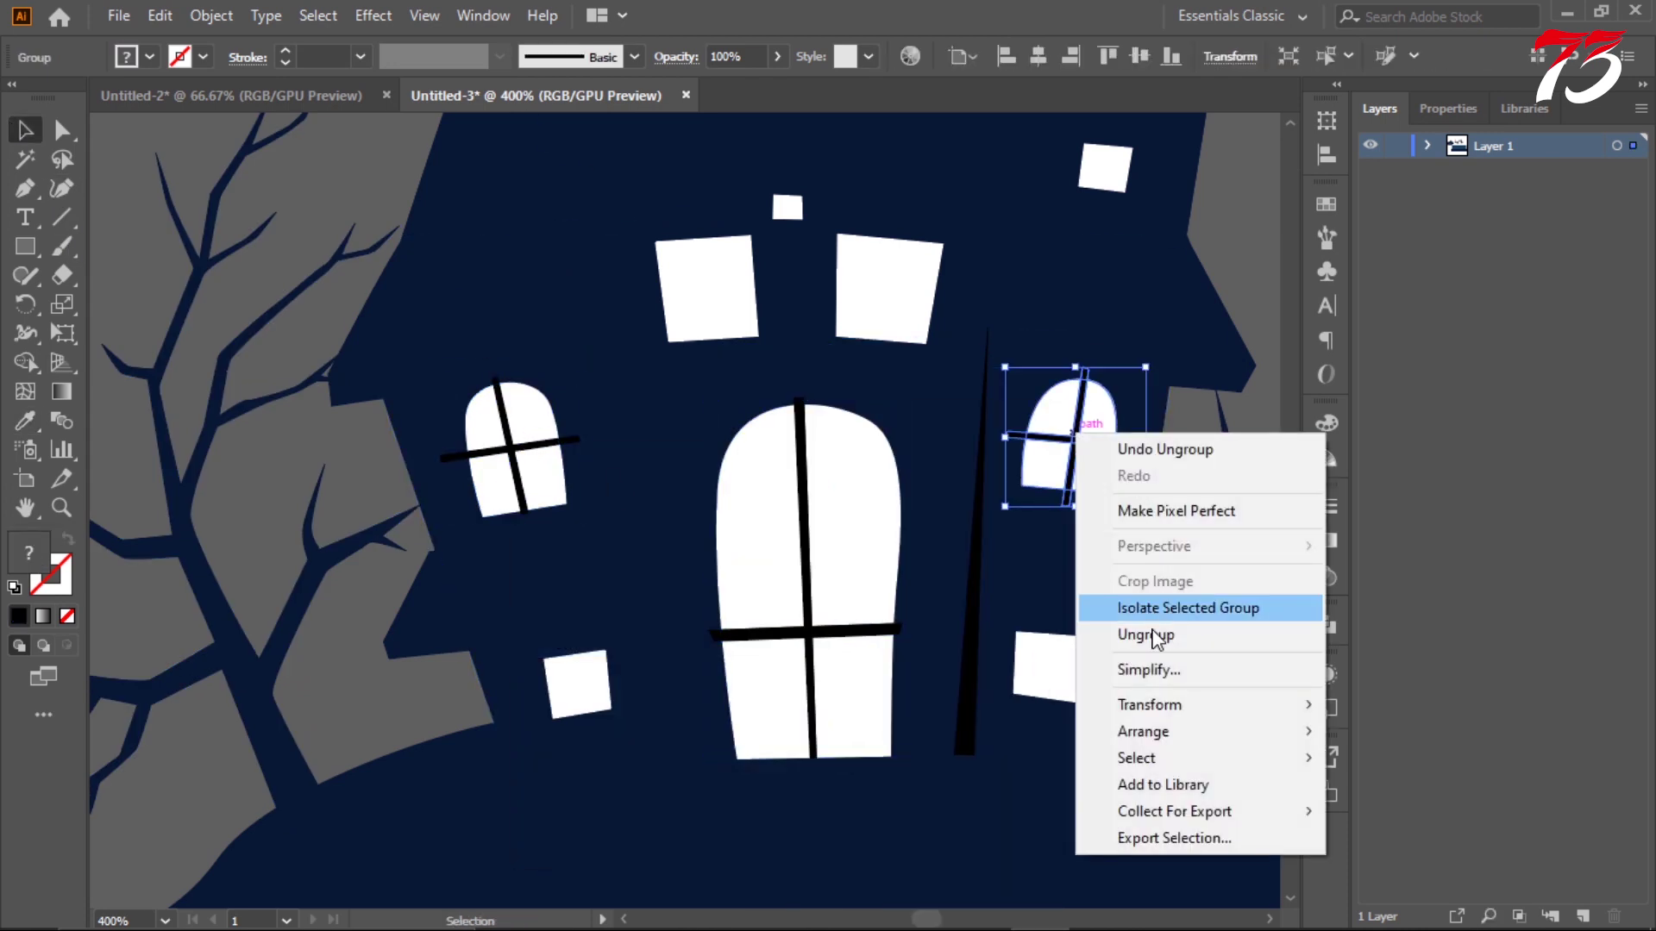
click(1157, 633)
- Group the window cross bars and vertical beam, and recolour them navy to match the house
click(970, 638)
shift+click(522, 450)
shift+click(871, 531)
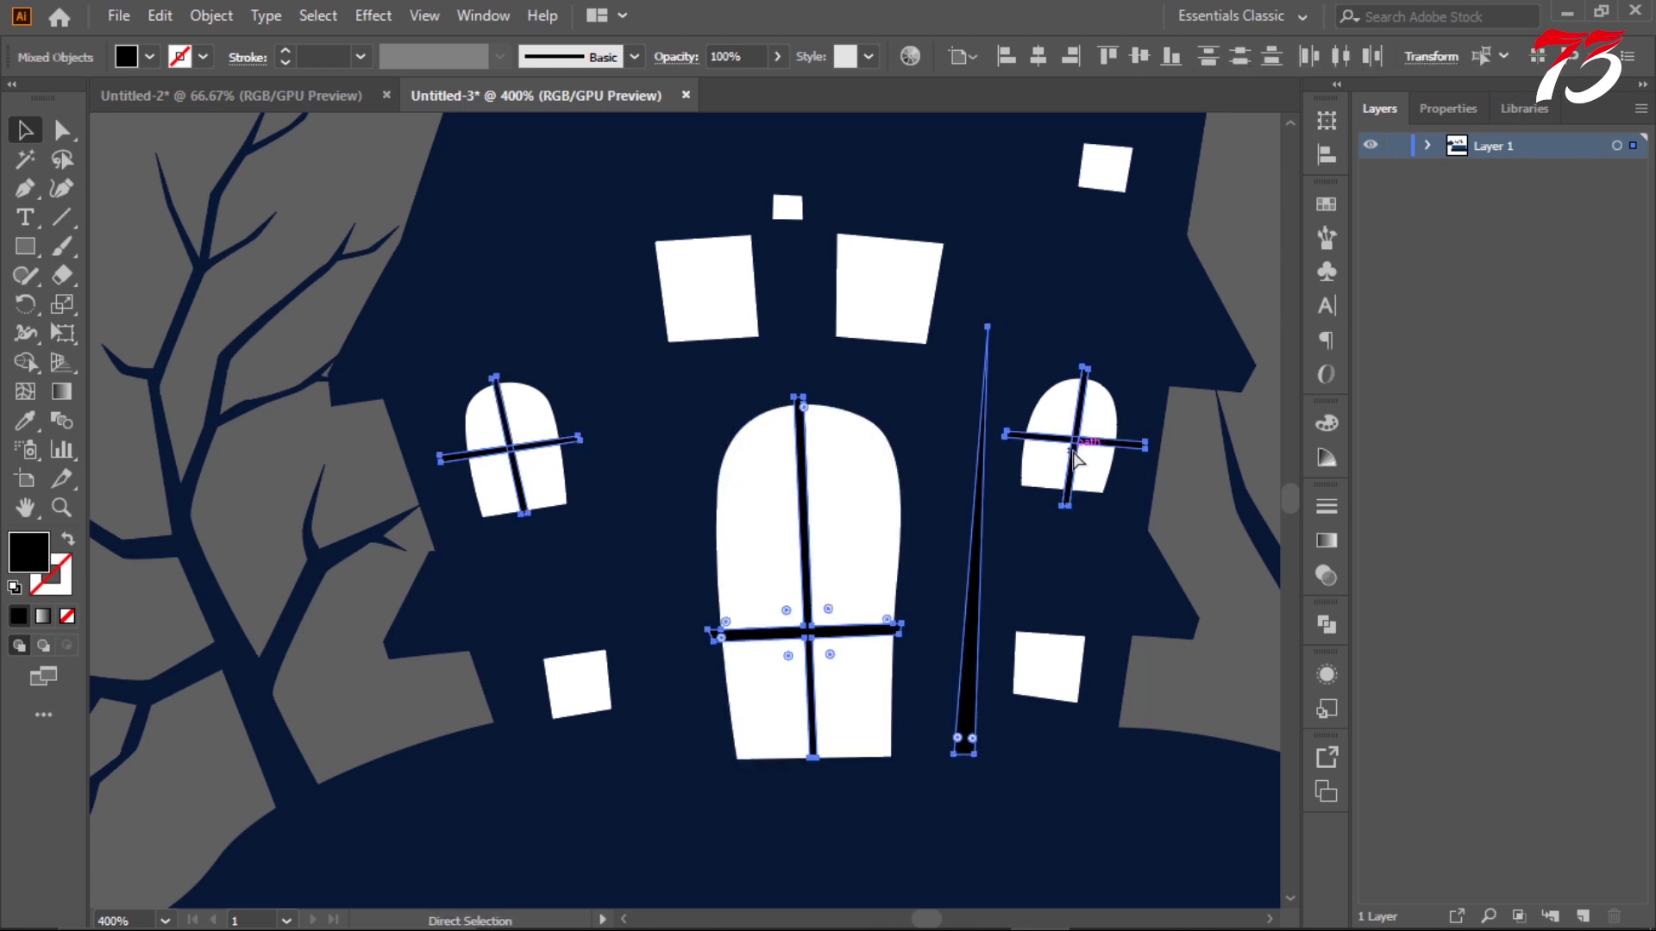
key(ctrl+g)
key(i)
click(595, 259)
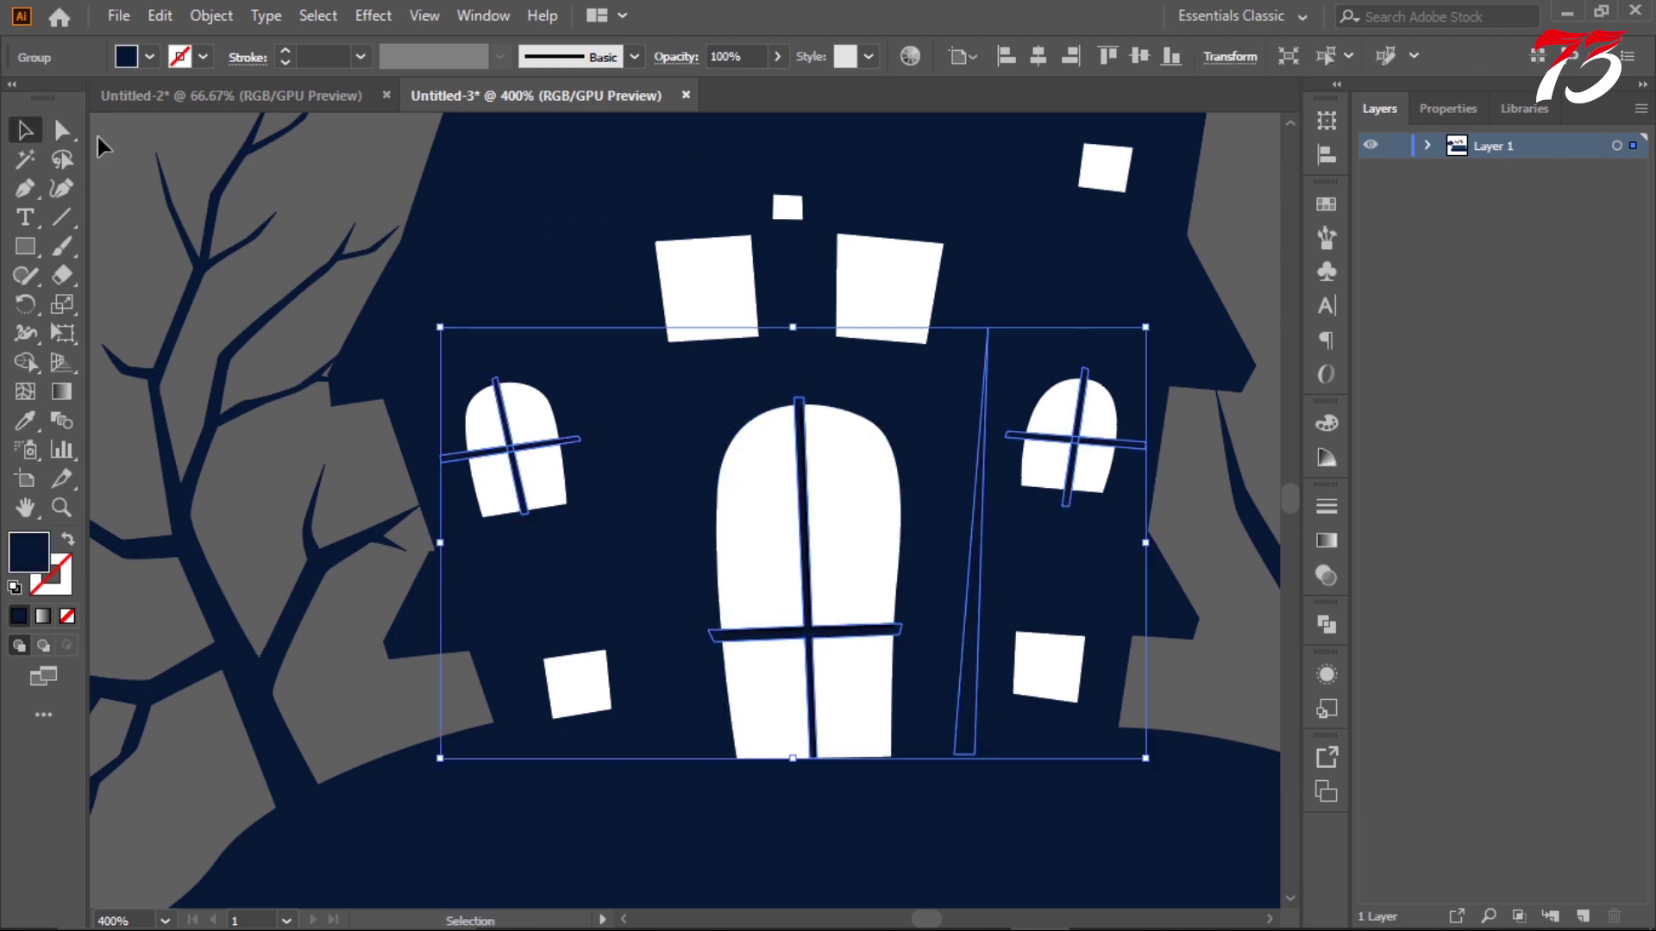
click(96, 137)
scroll(96, 136, down, 2)
scroll(806, 325, down, 2)
scroll(1144, 384, down, 2)
- Ungroup the house artwork and drag the black tree beside the house
scroll(716, 470, up, 2)
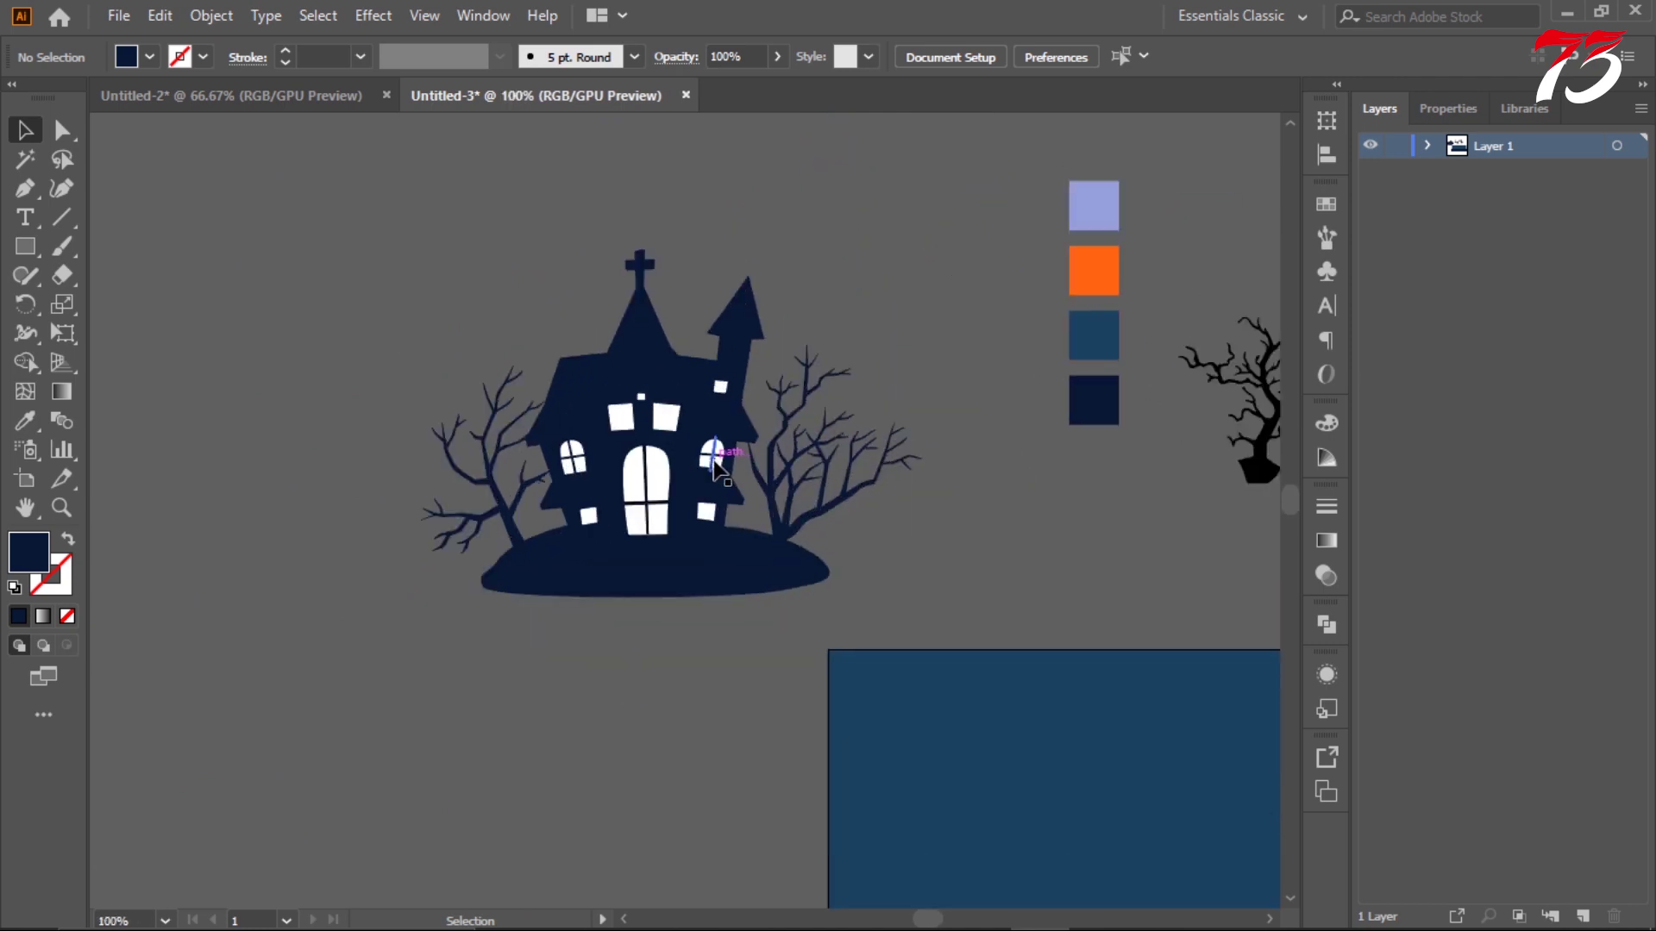
scroll(716, 470, down, 4)
scroll(714, 410, up, 3)
scroll(564, 384, up, 1)
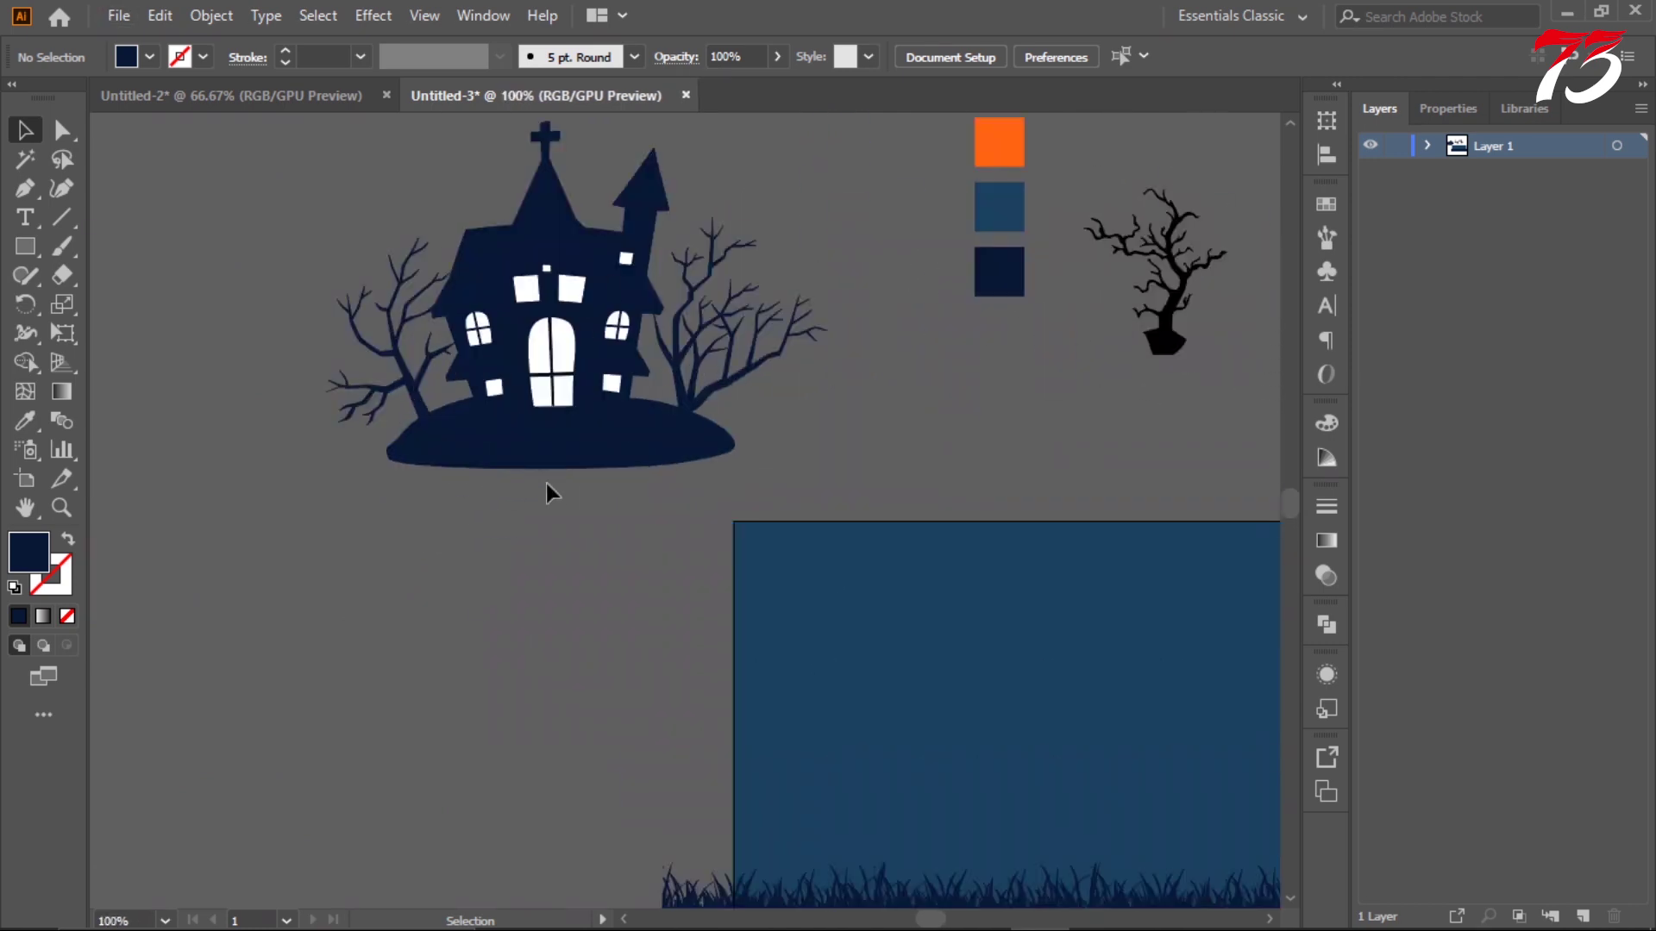
click(691, 380)
right_click(691, 380)
click(759, 580)
click(699, 401)
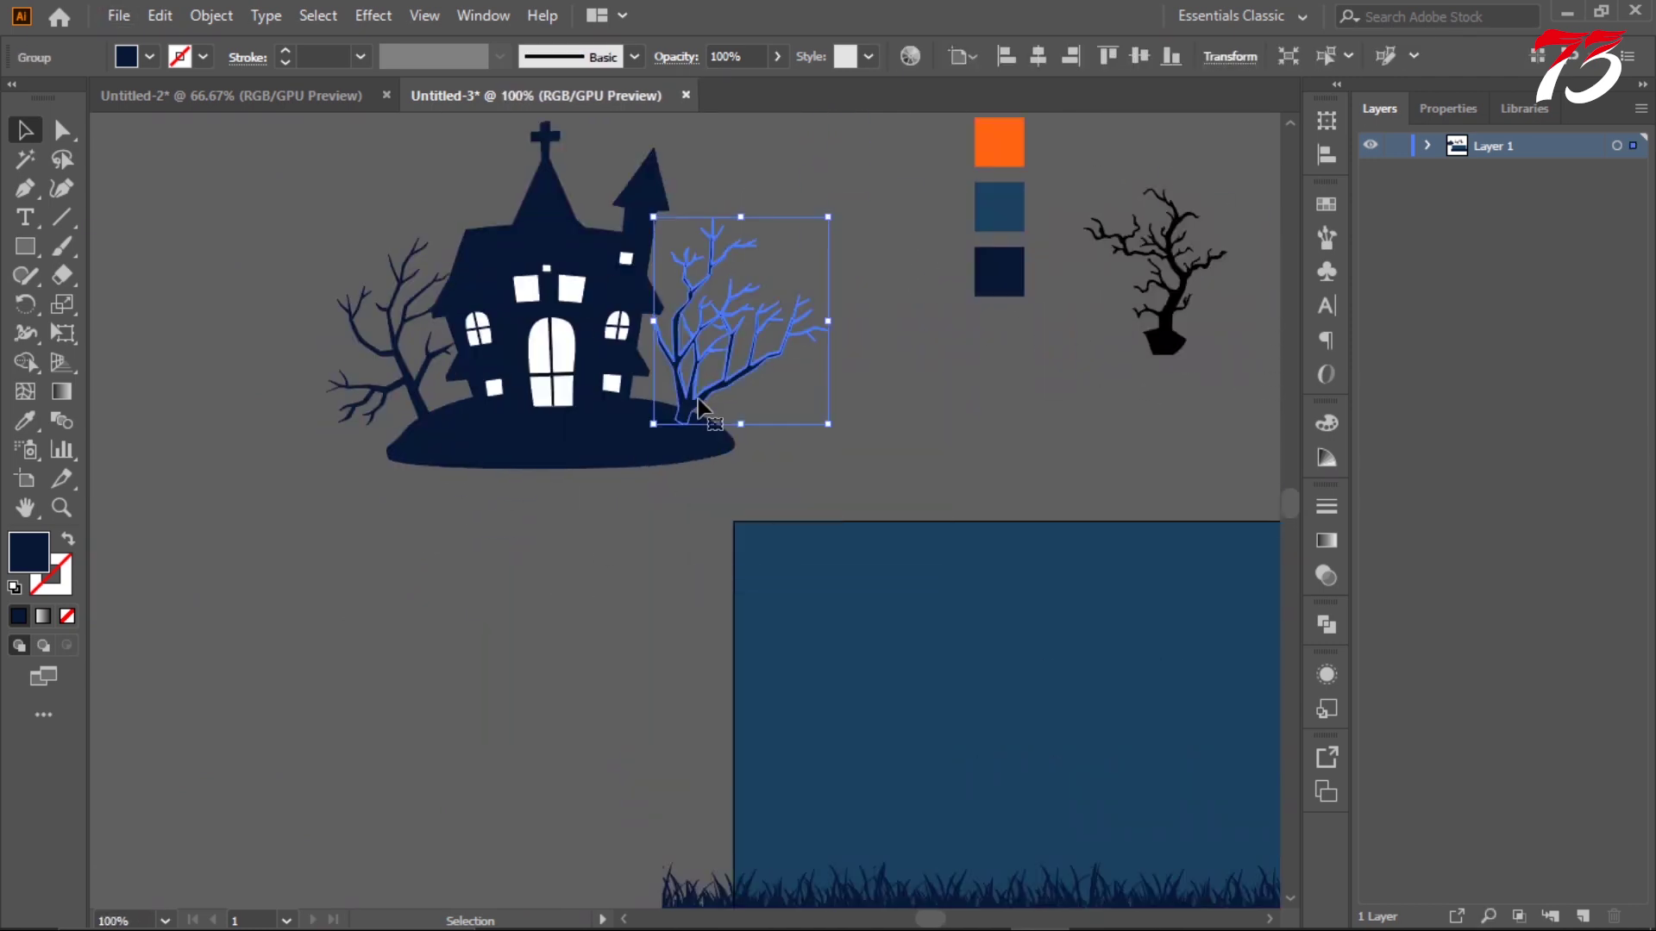
click(865, 415)
drag(1173, 328, 703, 421)
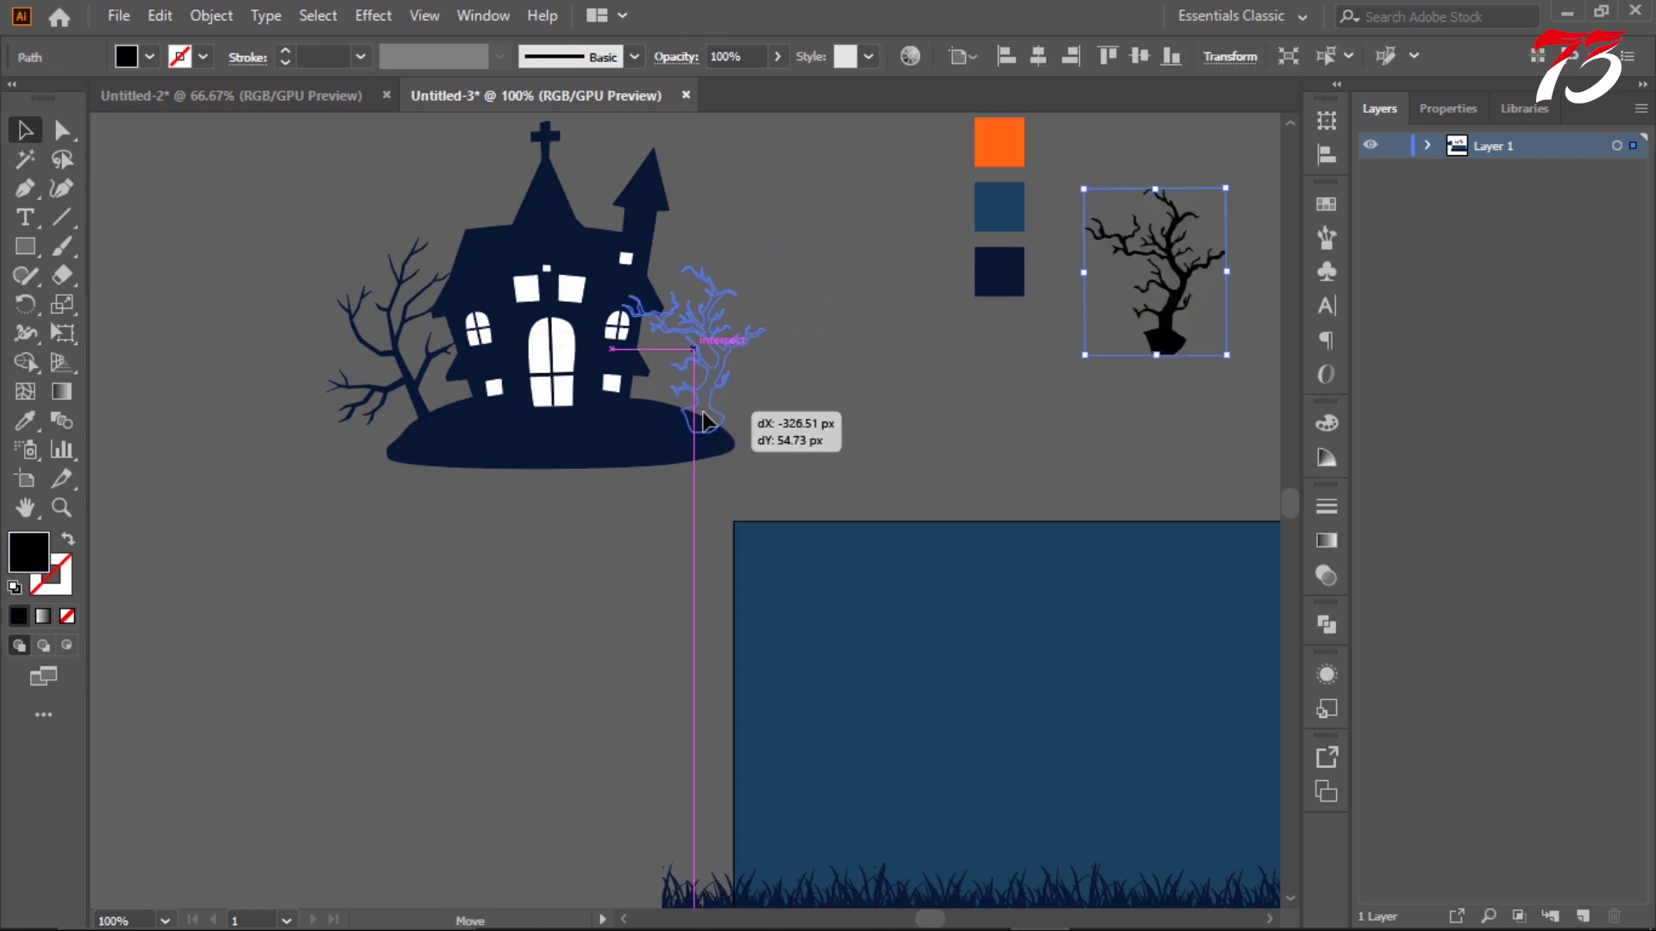
- Recolour the tree with the house's navy fill and tilt it slightly
scroll(703, 420, up, 2)
click(24, 416)
click(370, 436)
key(v)
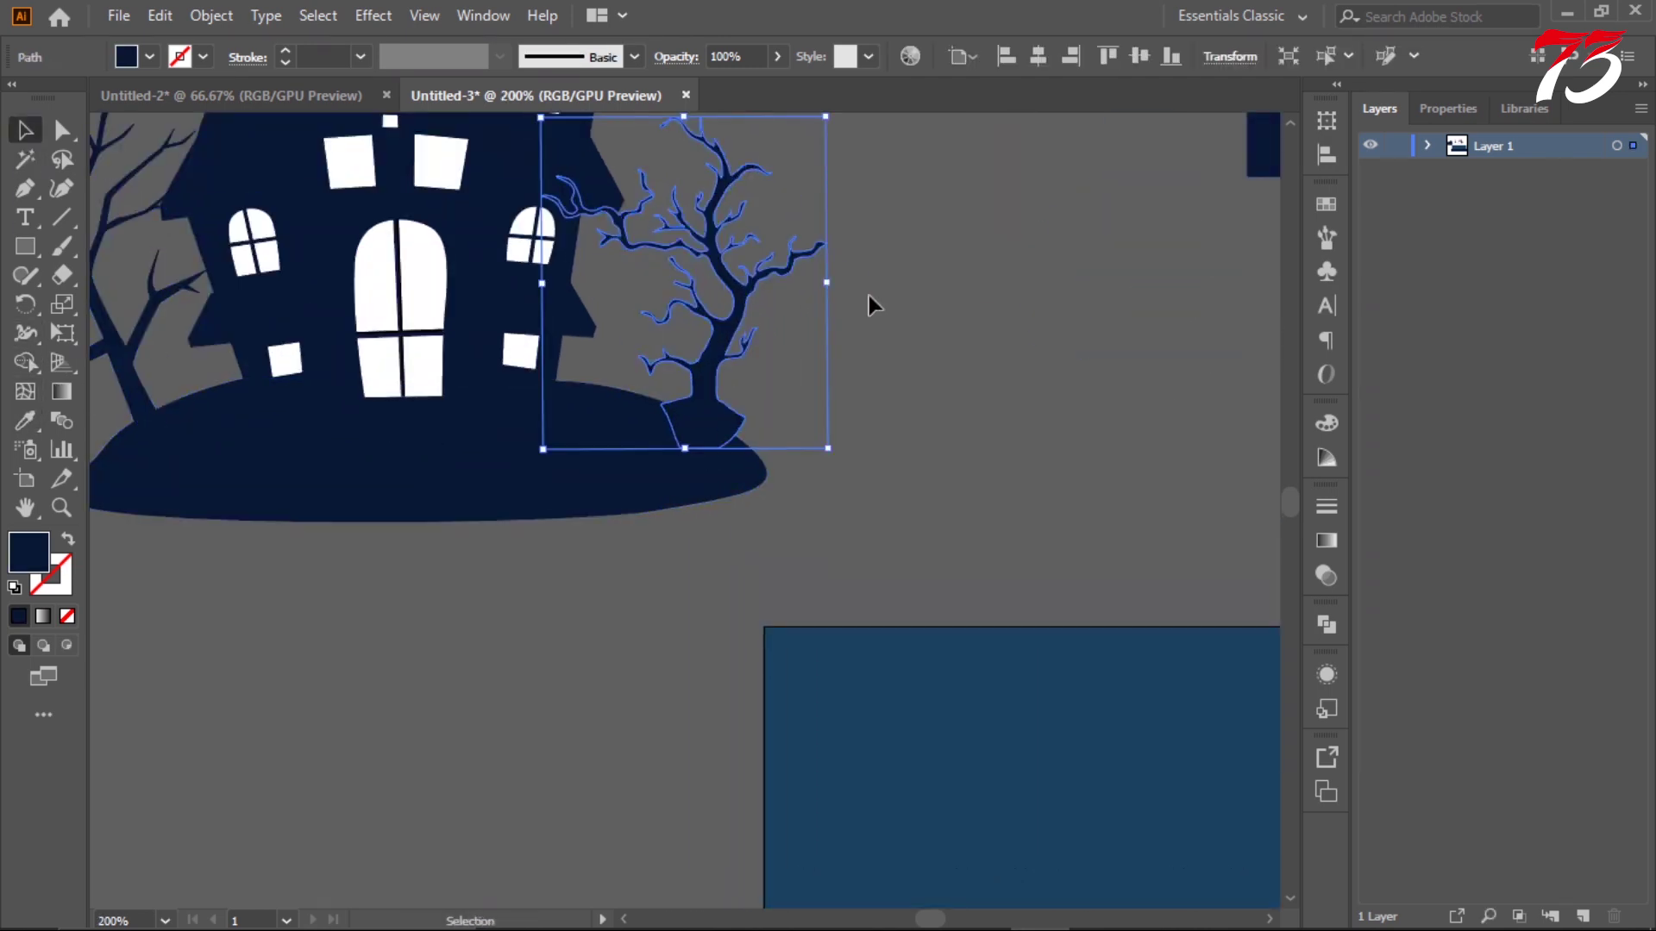
mouse_move(825, 481)
mouse_down()
mouse_move(778, 489)
mouse_move(764, 421)
mouse_up()
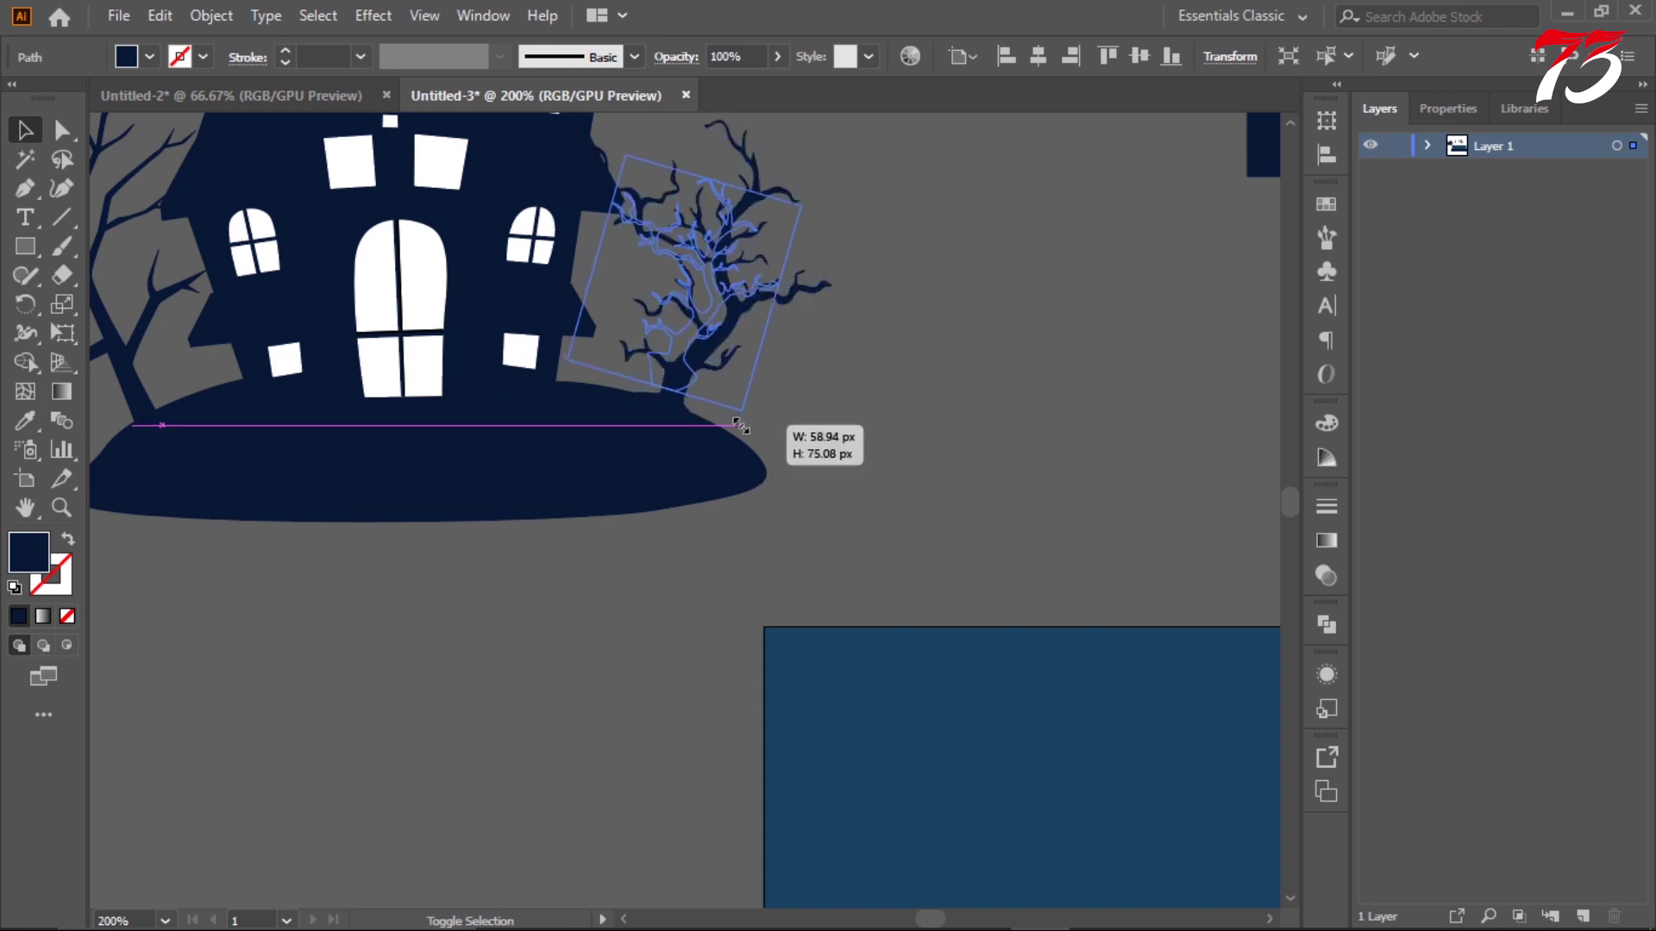
drag(686, 381, 824, 369)
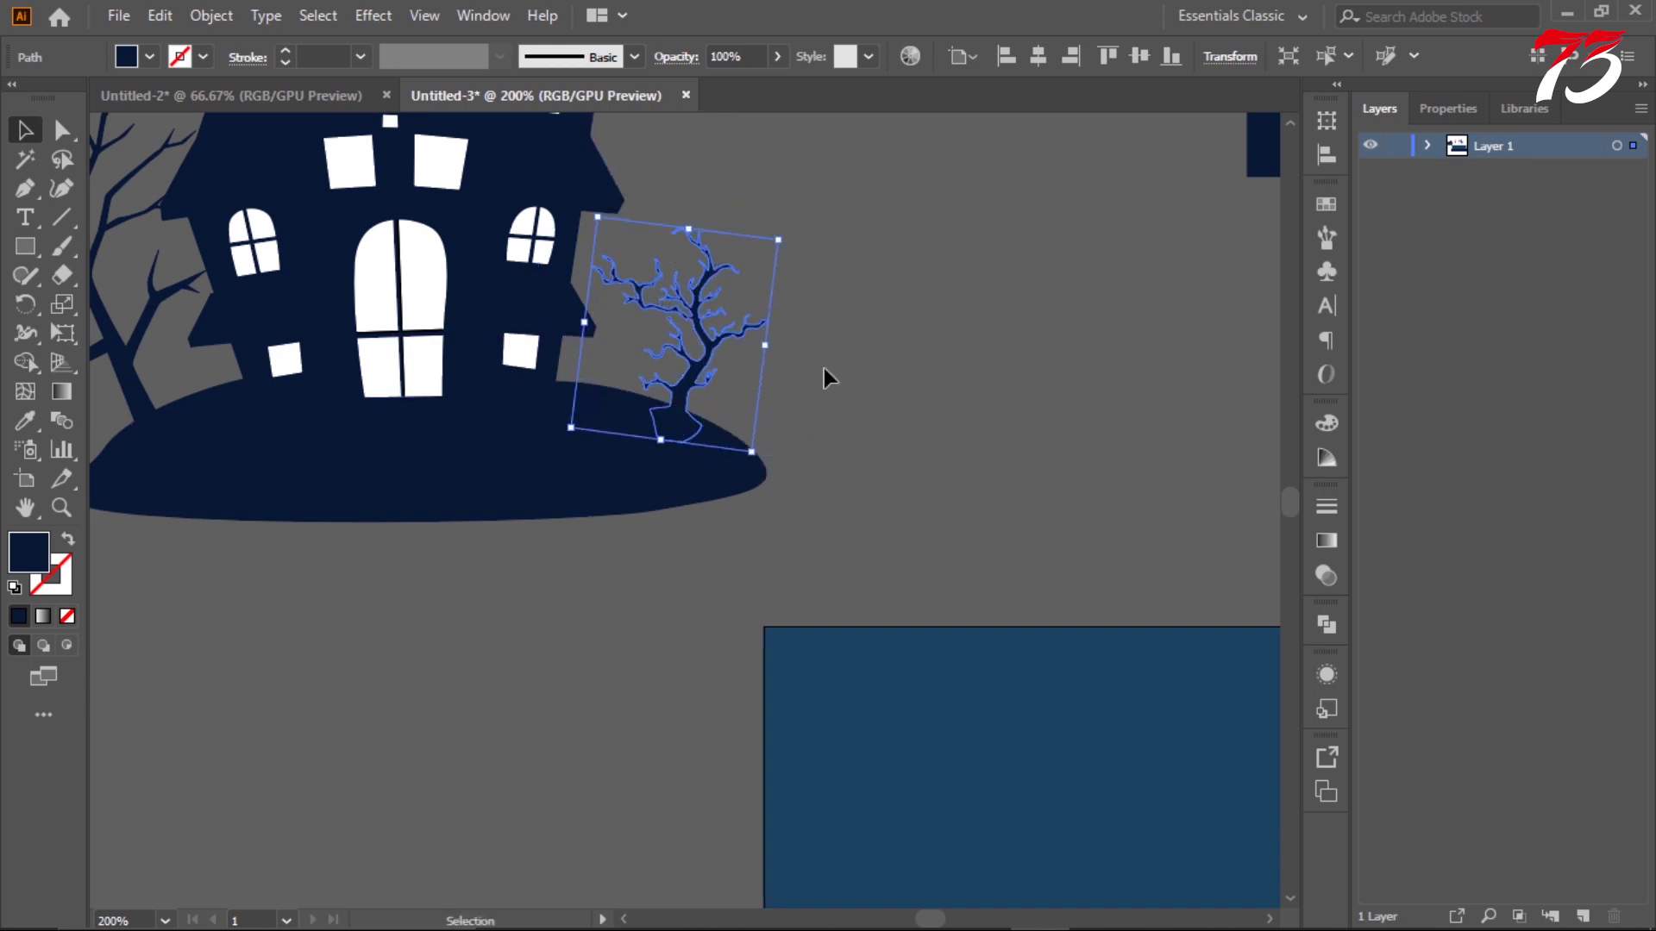
- Position the tilted tree on the hill just right of the house
click(868, 343)
scroll(868, 344, down, 3)
drag(579, 319, 725, 319)
scroll(731, 378, up, 3)
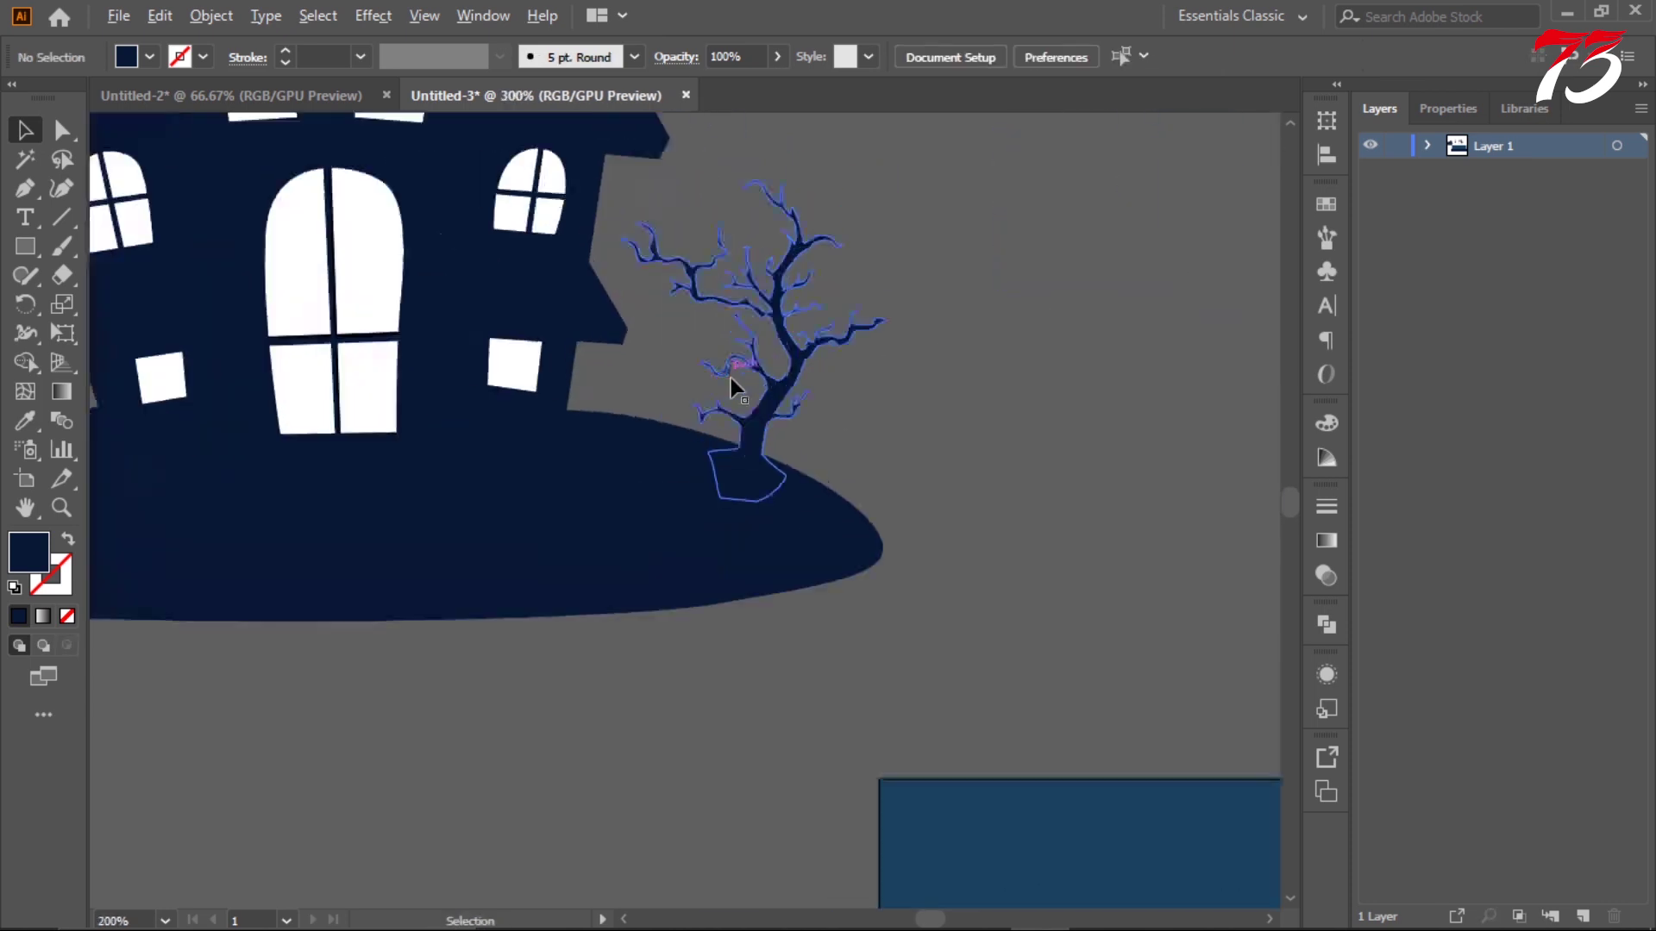
drag(716, 397, 694, 358)
click(694, 357)
scroll(694, 358, down, 6)
scroll(816, 376, up, 2)
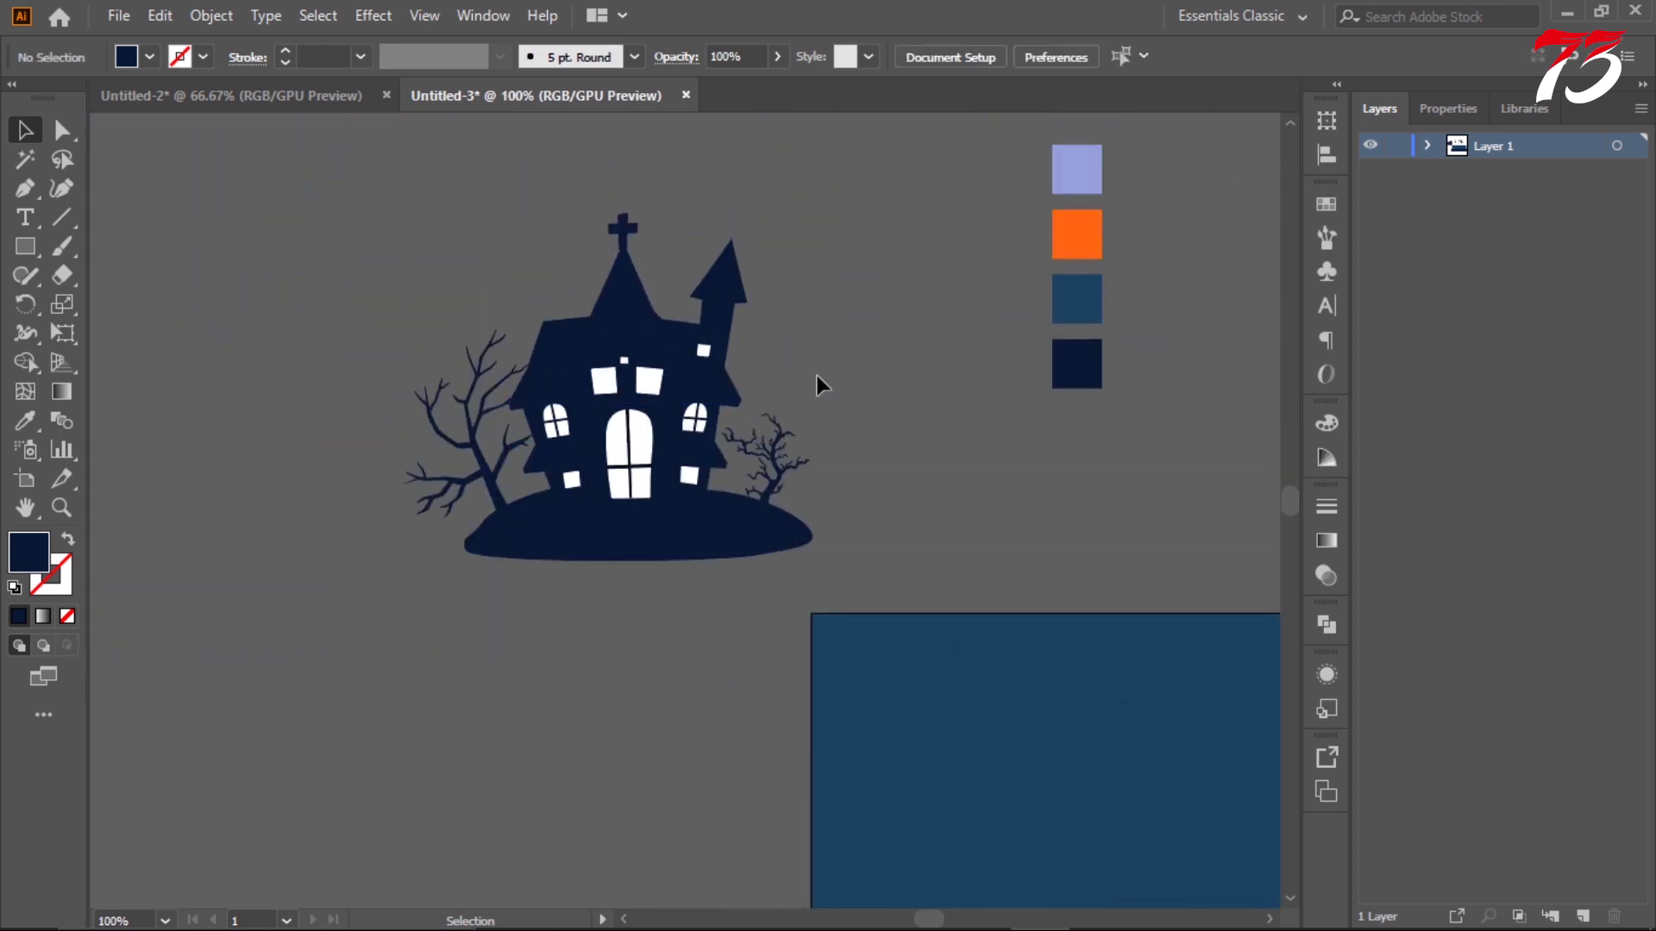
scroll(815, 375, down, 1)
- Select the whole house group and move it onto the blue night scene
mouse_move(341, 208)
mouse_down()
mouse_move(572, 416)
mouse_move(397, 374)
mouse_up()
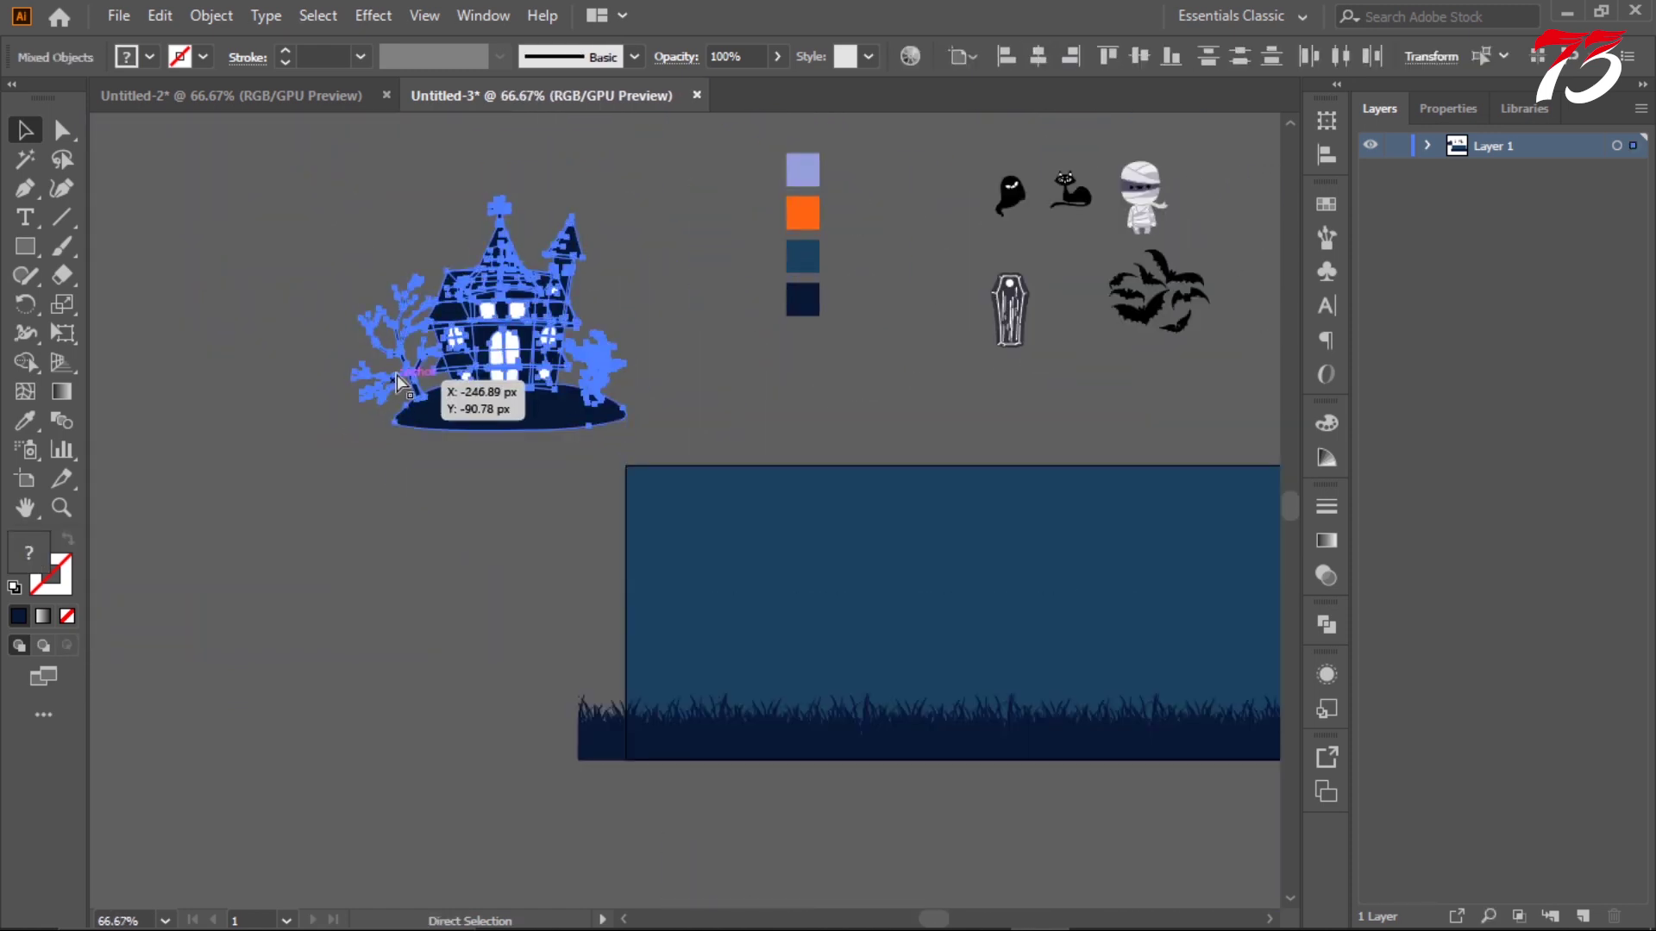
click(380, 466)
drag(358, 291, 857, 642)
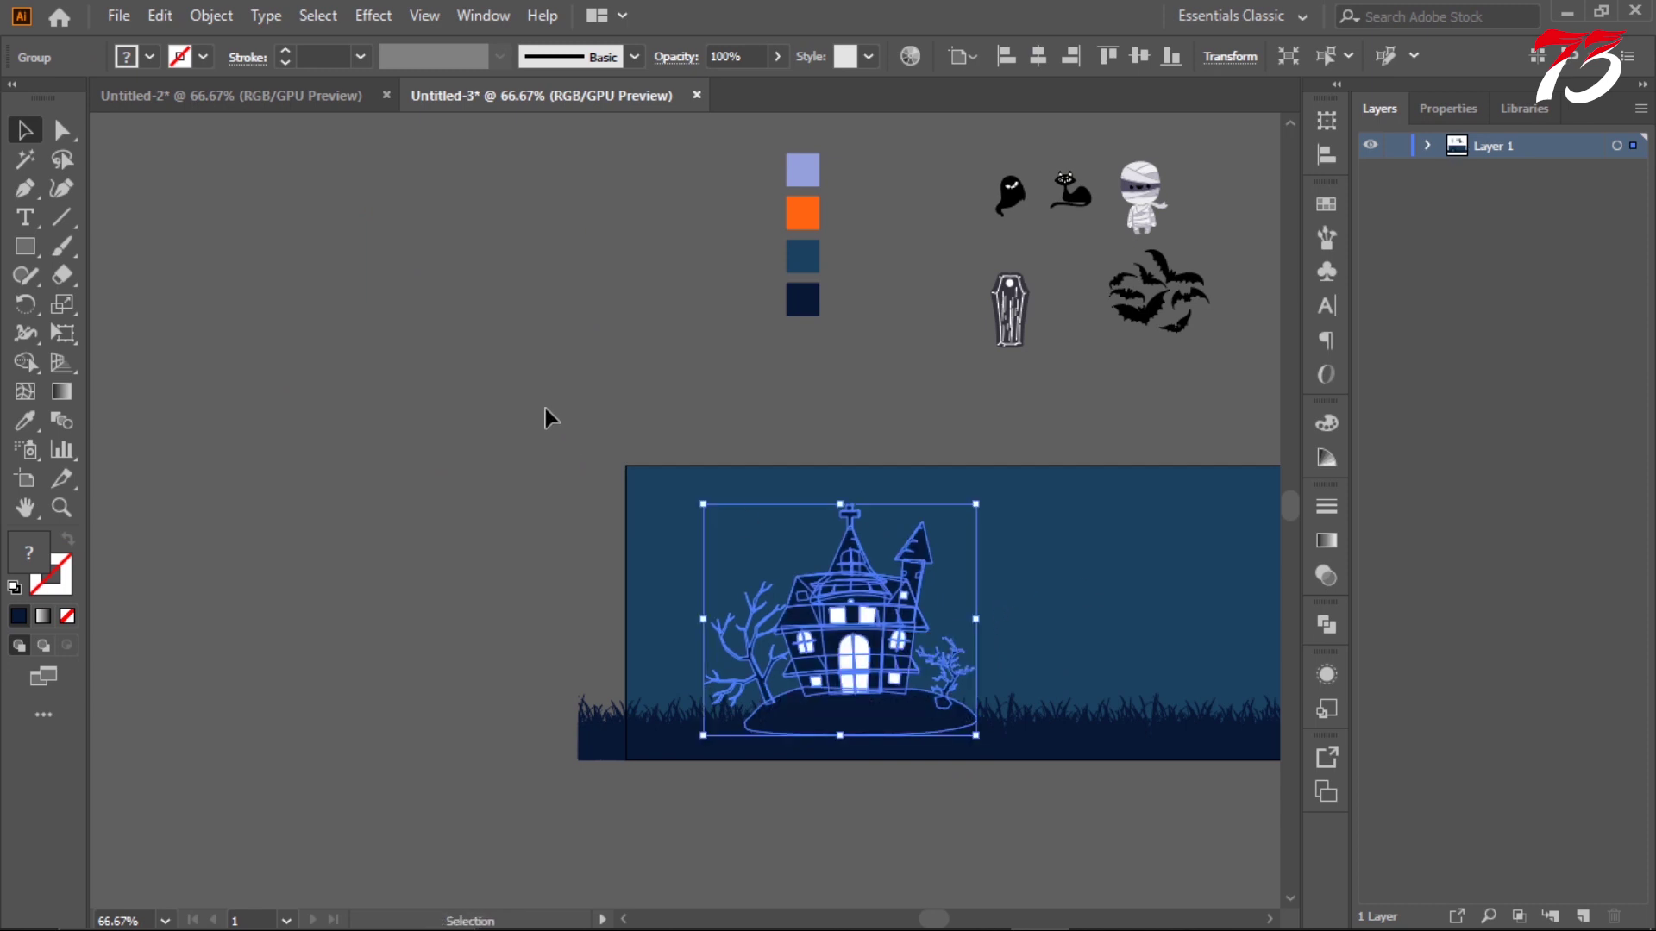
click(545, 407)
scroll(400, 362, down, 1)
scroll(474, 384, up, 1)
- Shift the house straight right along the grass and pull the small right tree away
drag(715, 505, 794, 504)
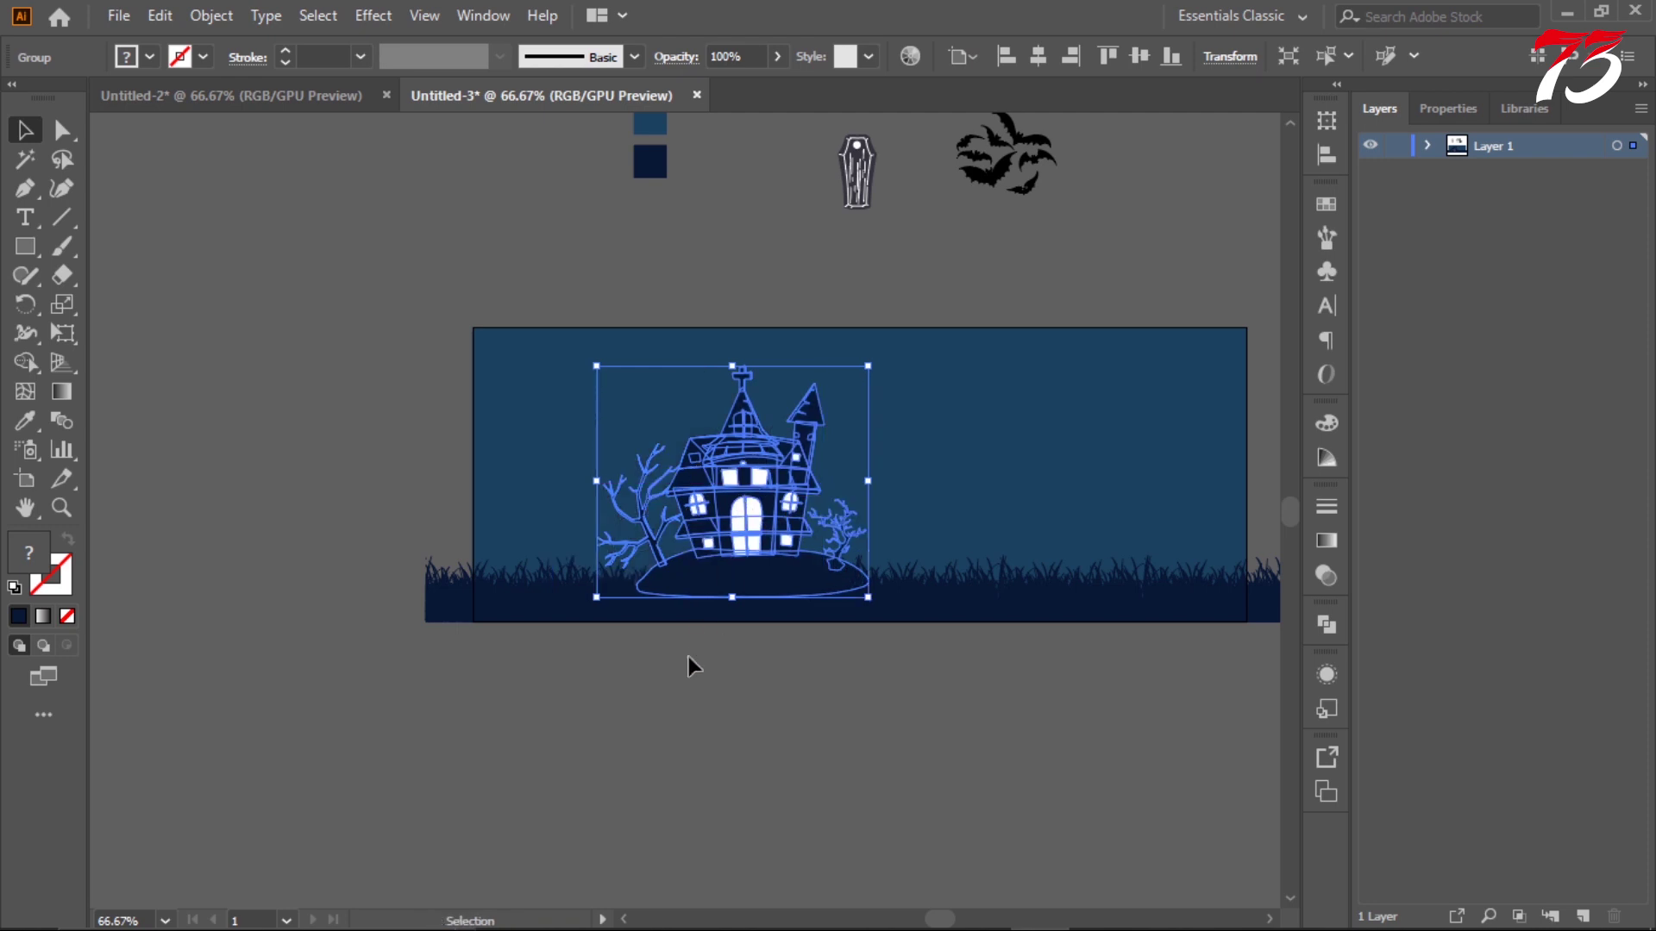
click(602, 687)
scroll(603, 687, up, 1)
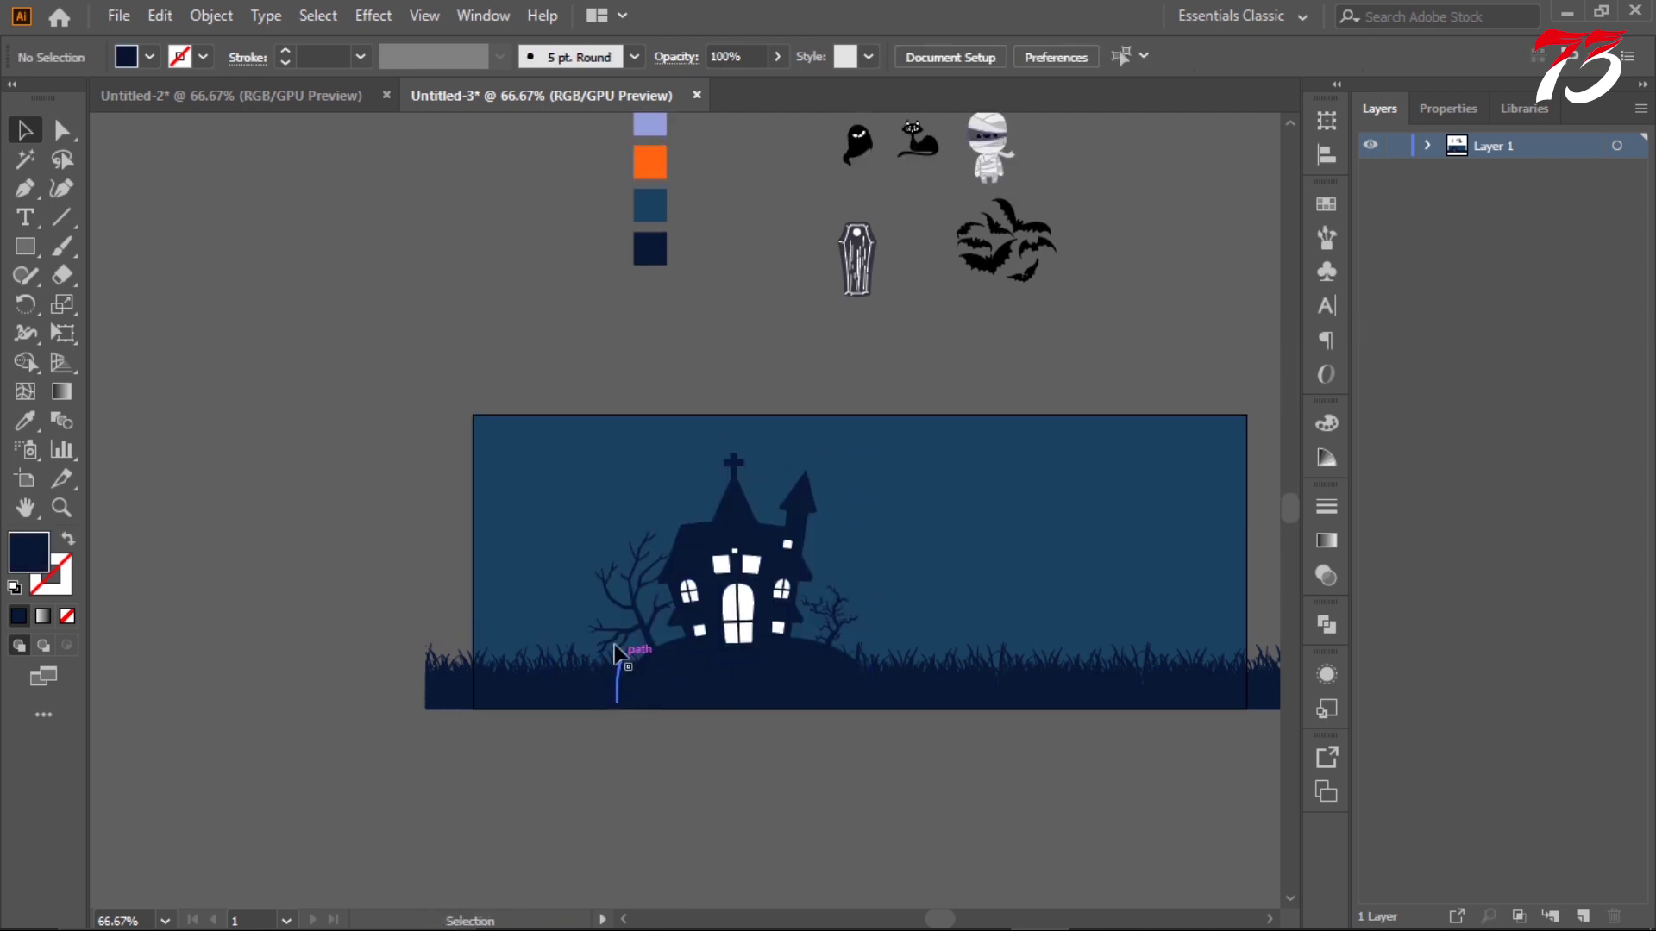
mouse_move(629, 658)
mouse_down()
mouse_move(825, 627)
mouse_move(835, 589)
mouse_move(849, 614)
mouse_up()
- Ungroup a small tree from the house and place it above the scene
right_click(836, 589)
click(902, 369)
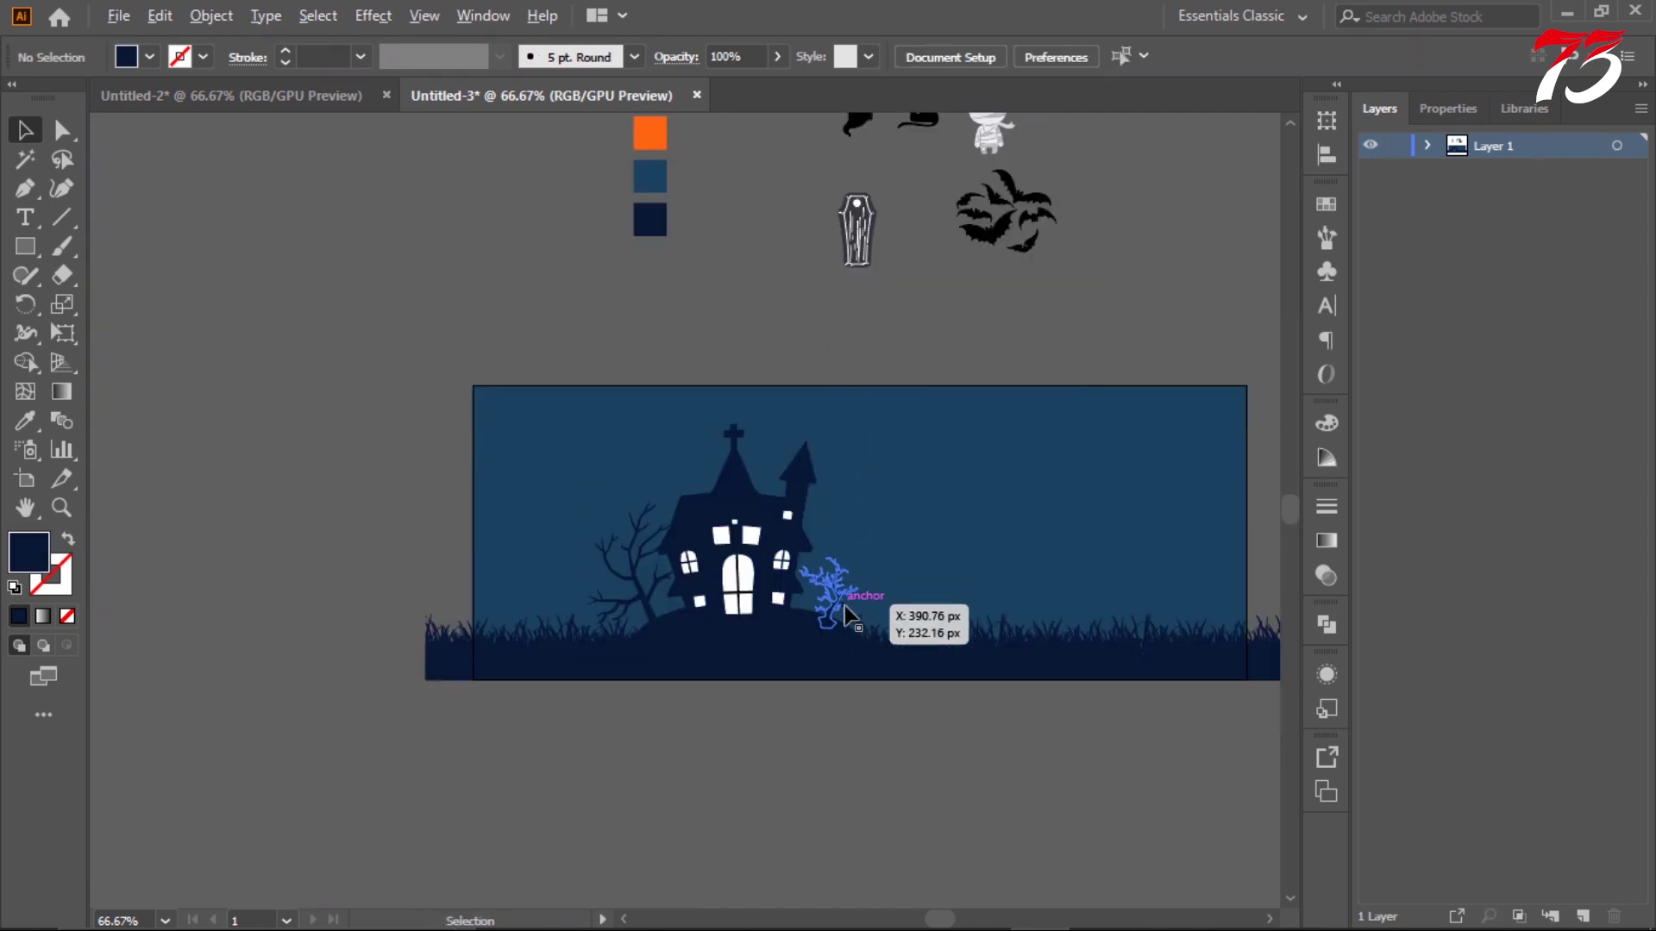
drag(764, 331, 740, 282)
scroll(861, 322, down, 2)
click(738, 498)
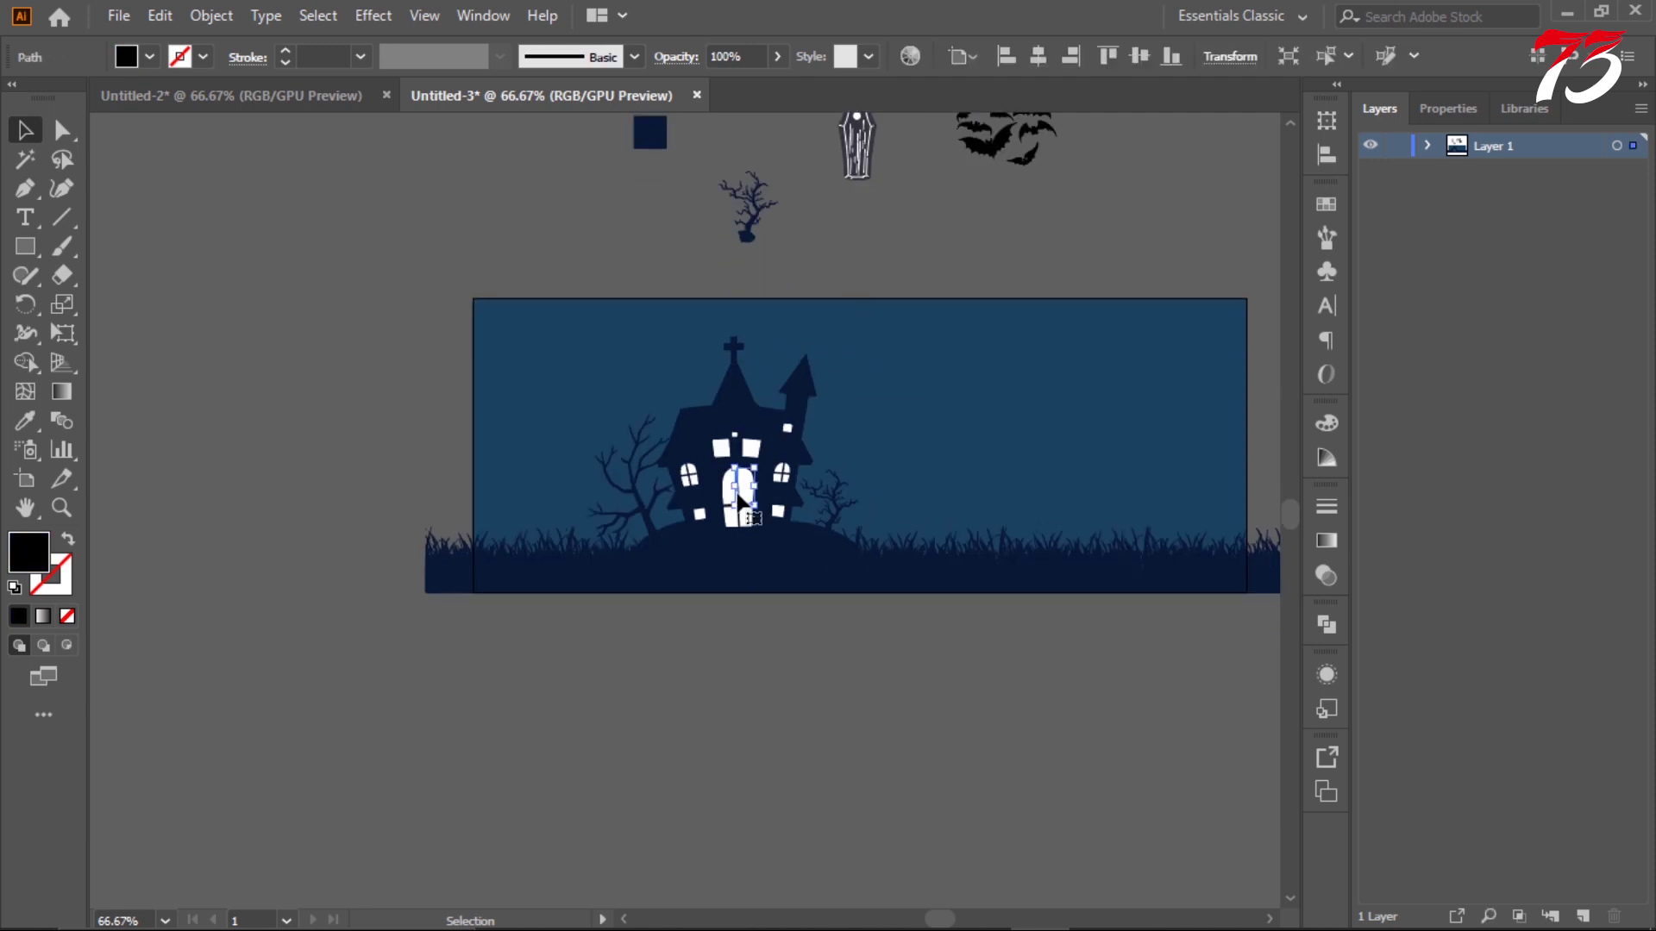
scroll(804, 592, up, 1)
click(813, 598)
scroll(796, 712, up, 2)
scroll(797, 712, down, 3)
drag(756, 383, 753, 376)
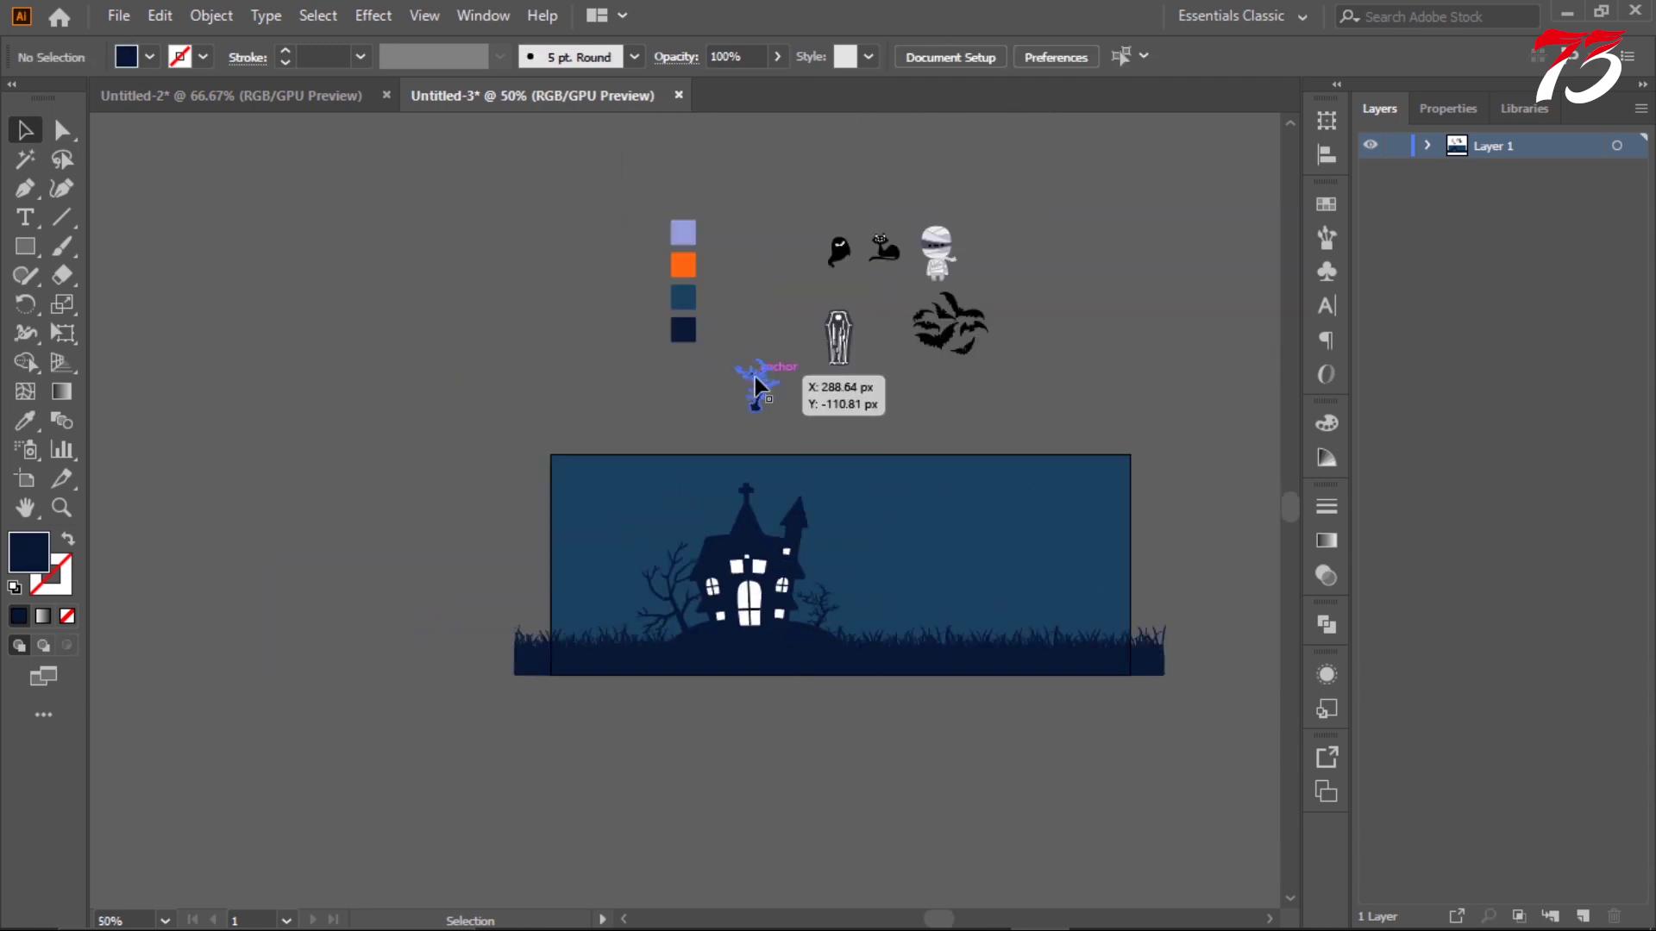
- Enlarge that tree and set it at the artboard's left edge
scroll(598, 359, down, 3)
scroll(595, 285, up, 2)
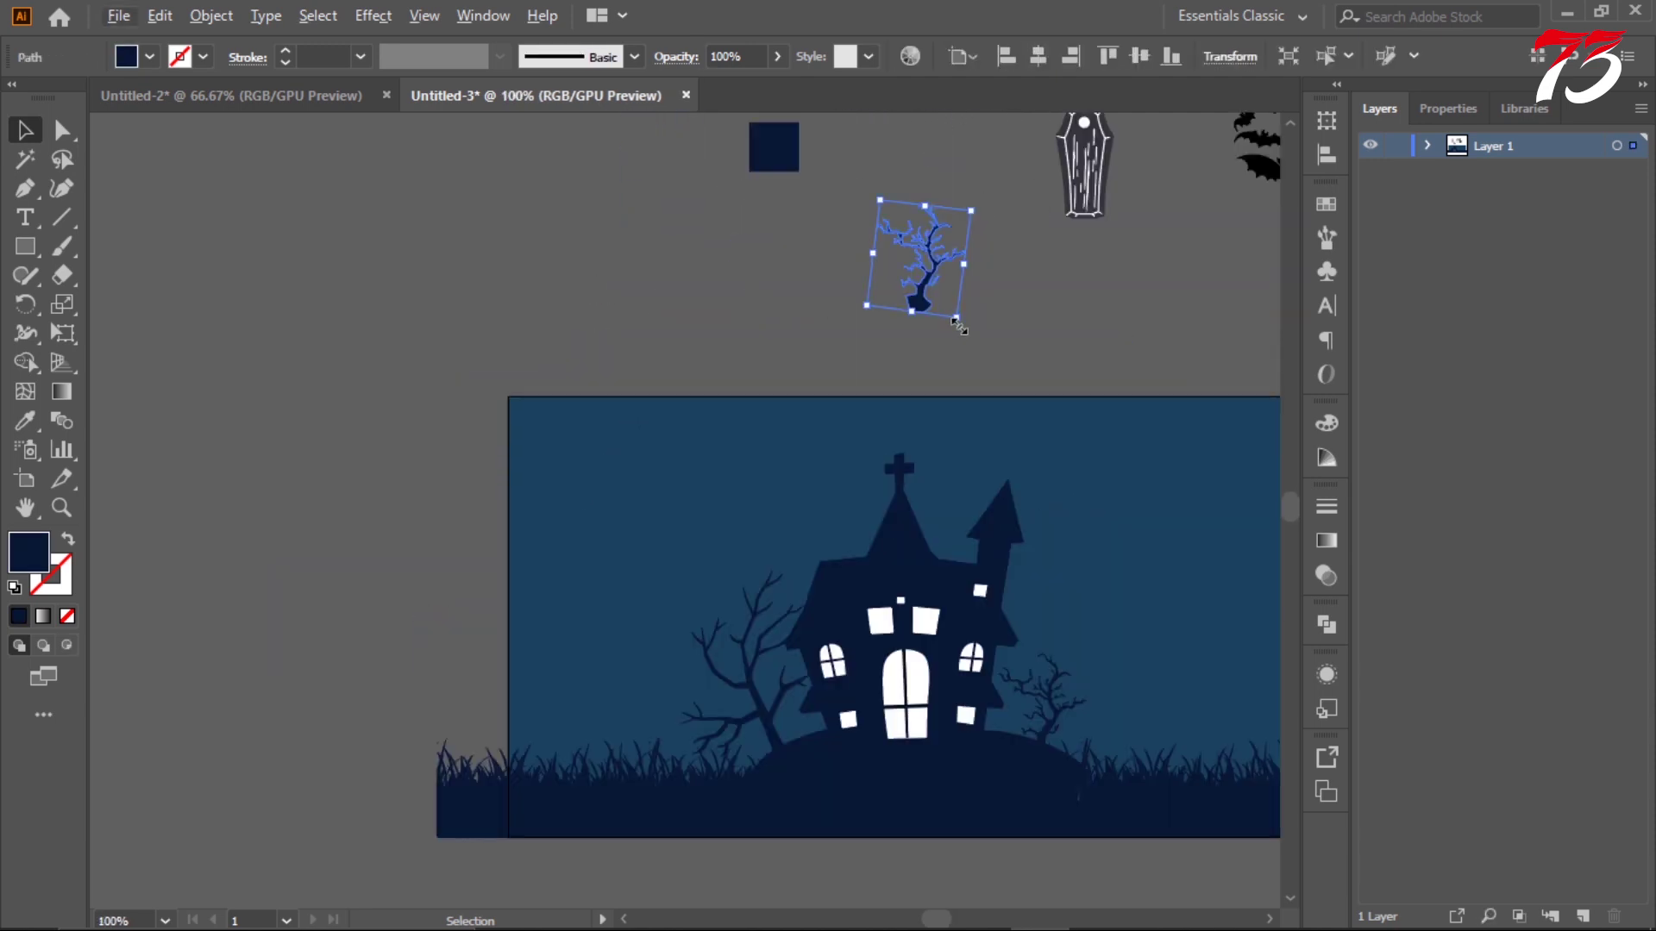
scroll(988, 326, down, 2)
mouse_move(938, 270)
mouse_down()
mouse_move(798, 474)
mouse_move(837, 564)
mouse_up()
scroll(640, 439, up, 1)
drag(820, 475, 798, 472)
key(ctrl+shift+a)
- Place another small tree left of the house and shrink it slightly
scroll(894, 436, down, 1)
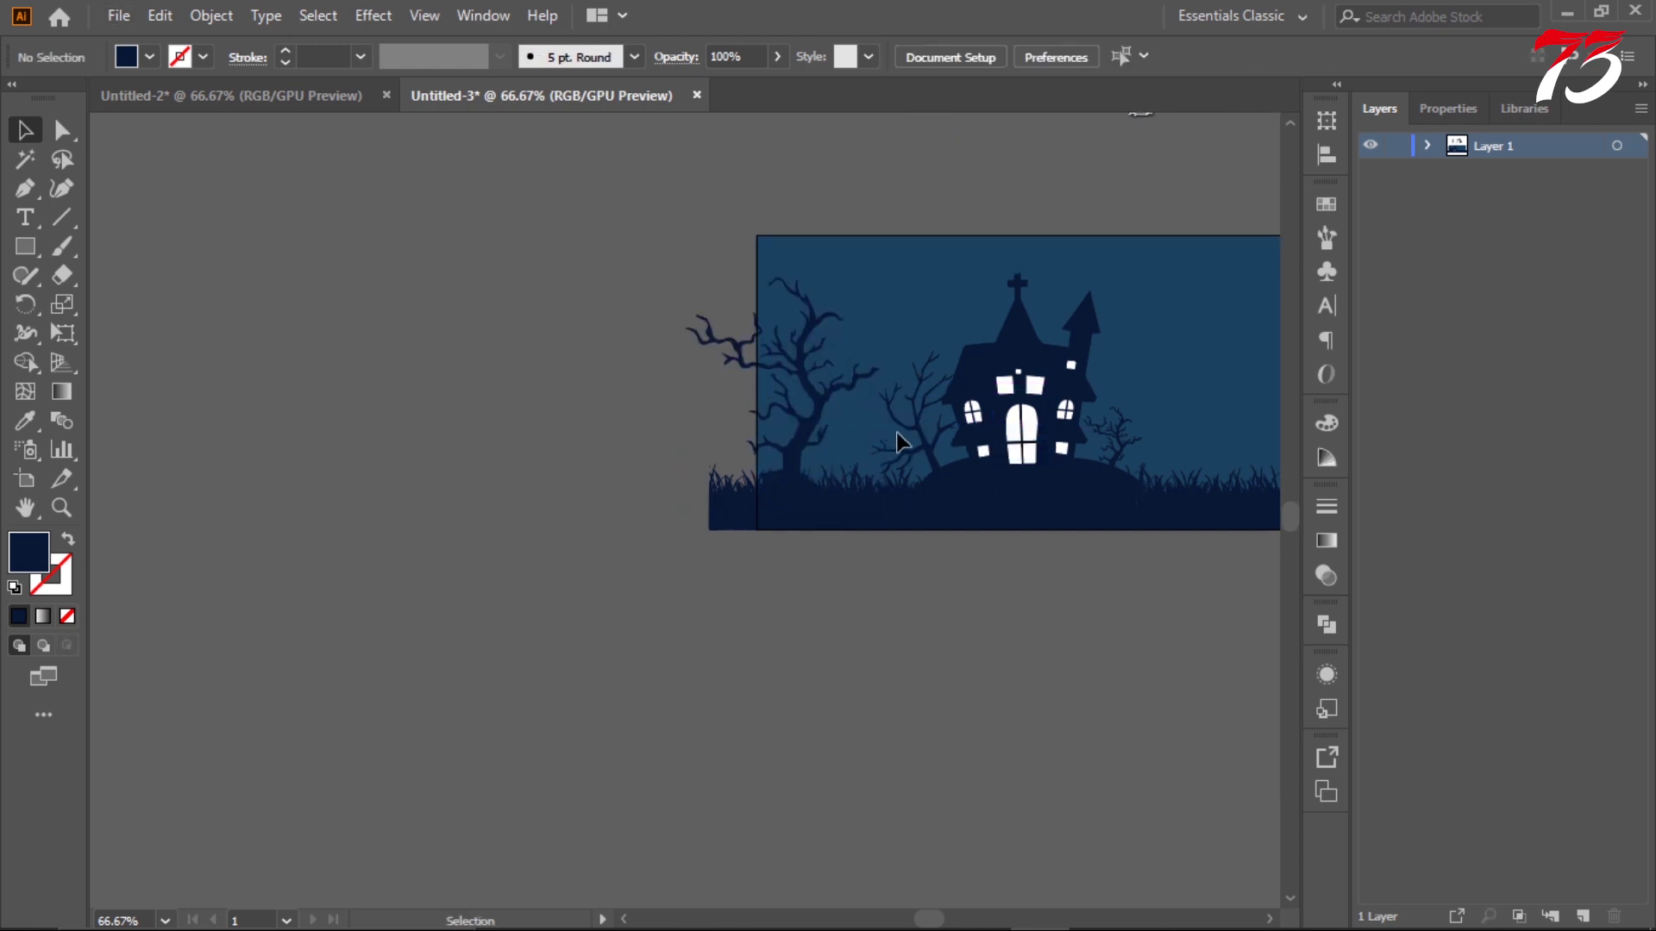
scroll(1090, 454, up, 2)
mouse_move(1112, 431)
mouse_down()
mouse_move(648, 364)
mouse_move(764, 480)
mouse_move(783, 416)
mouse_up()
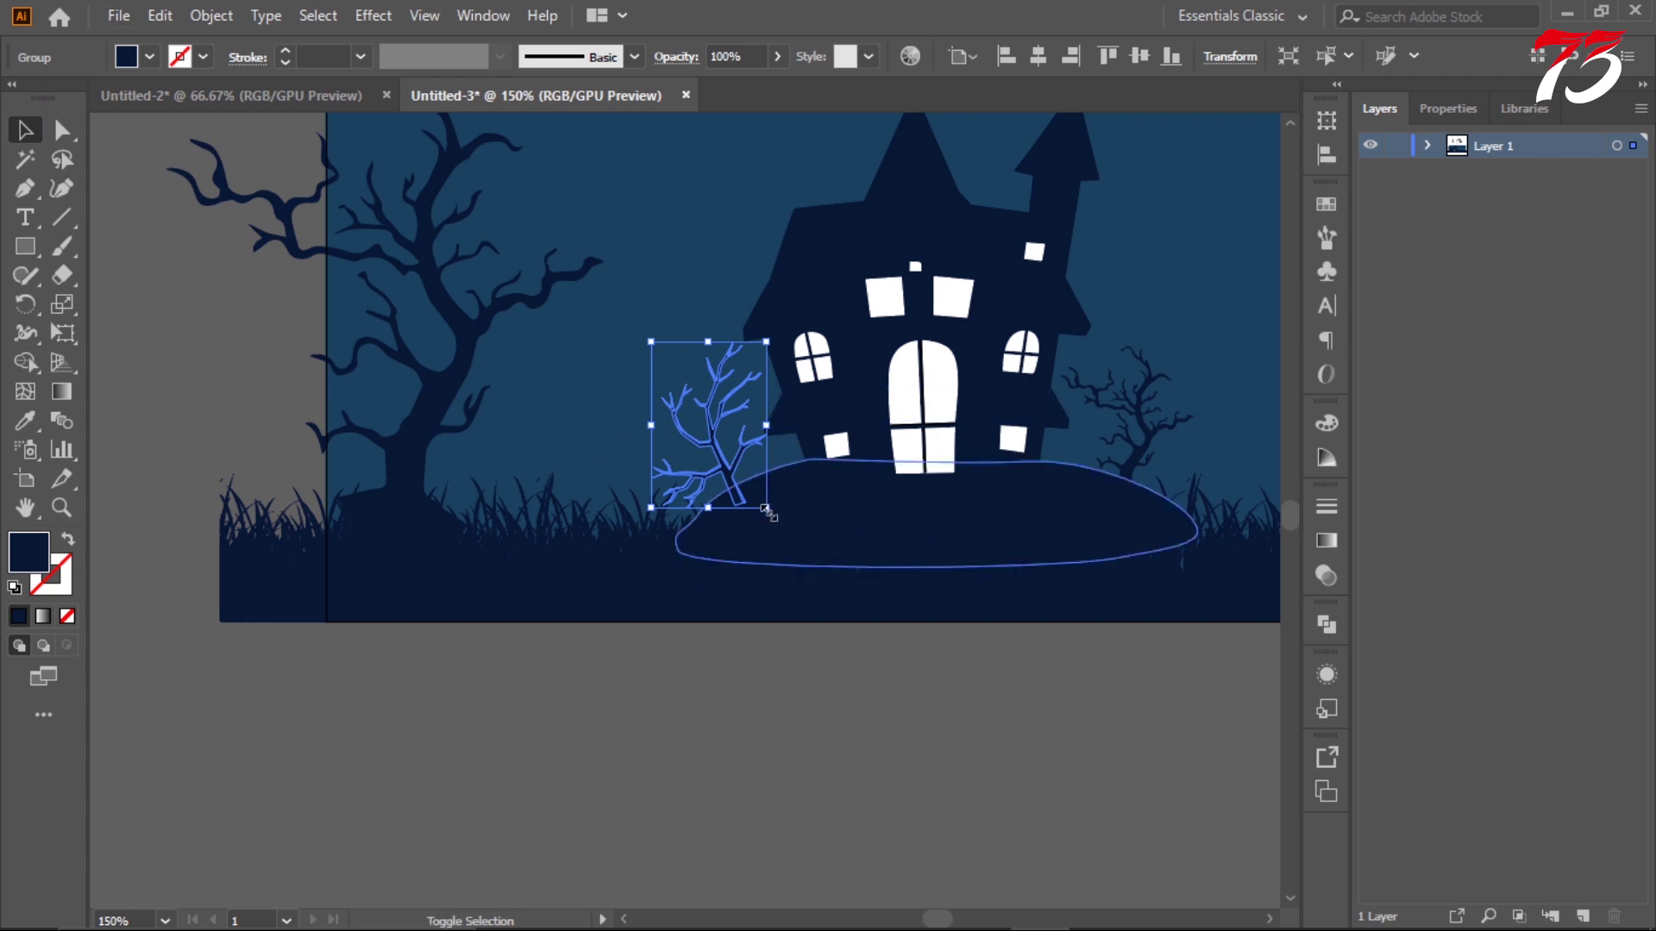
drag(764, 510, 758, 496)
scroll(726, 480, down, 2)
click(724, 613)
scroll(724, 613, up, 1)
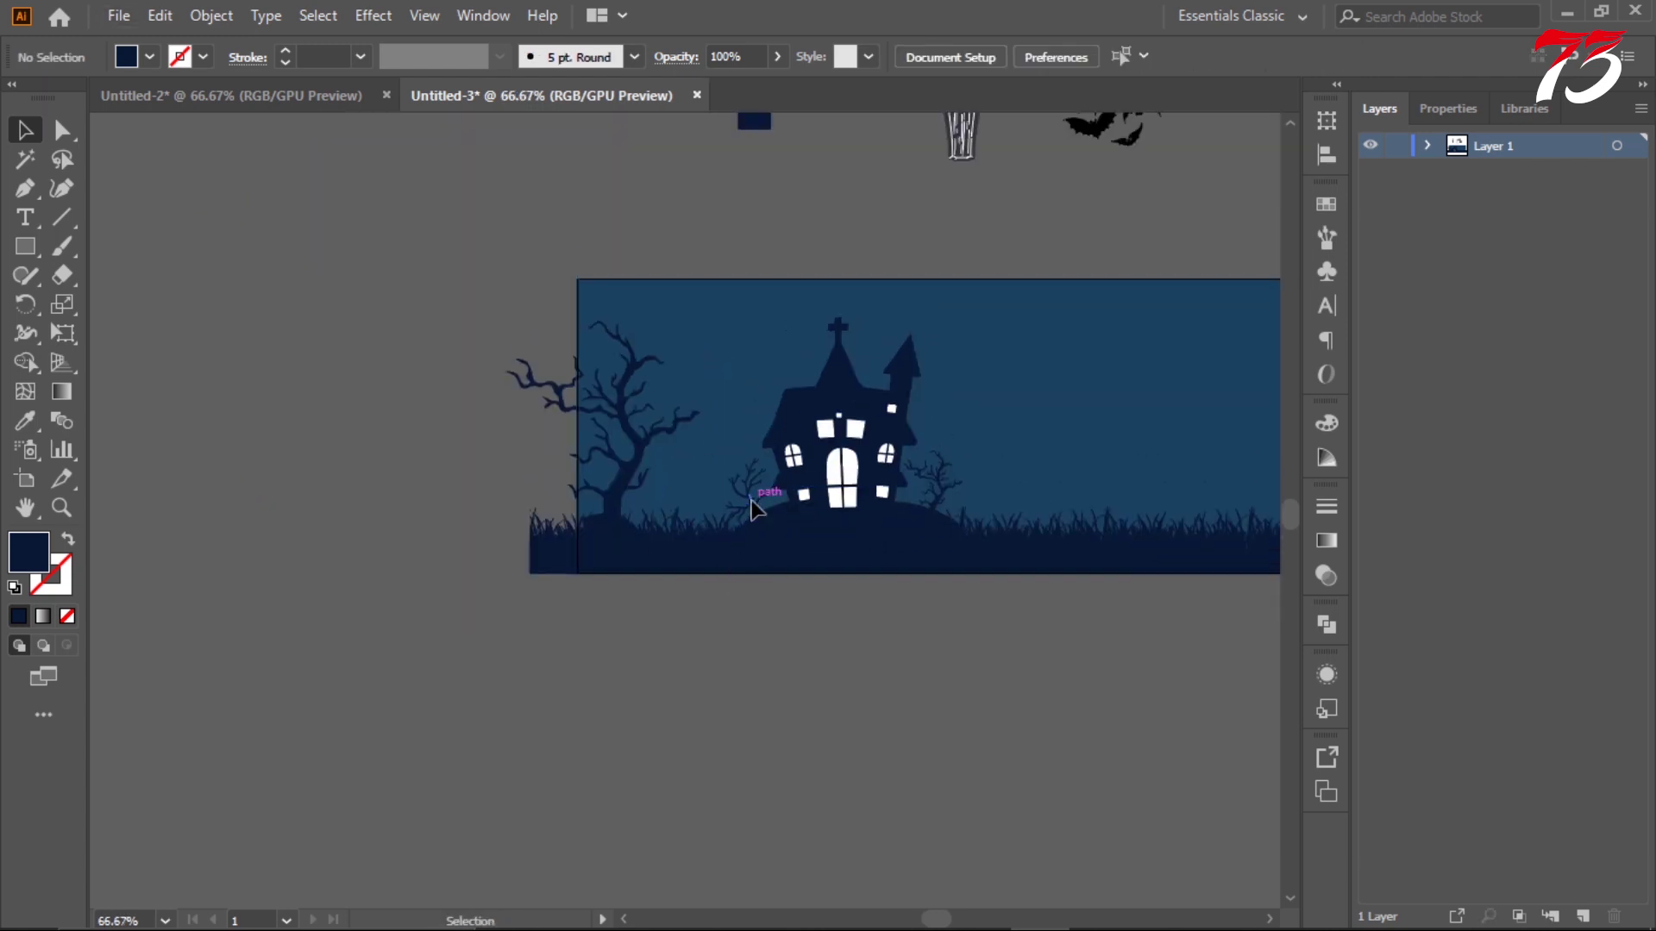
- Lower the small tree's opacity in the Transparency panel so it fades
click(1326, 575)
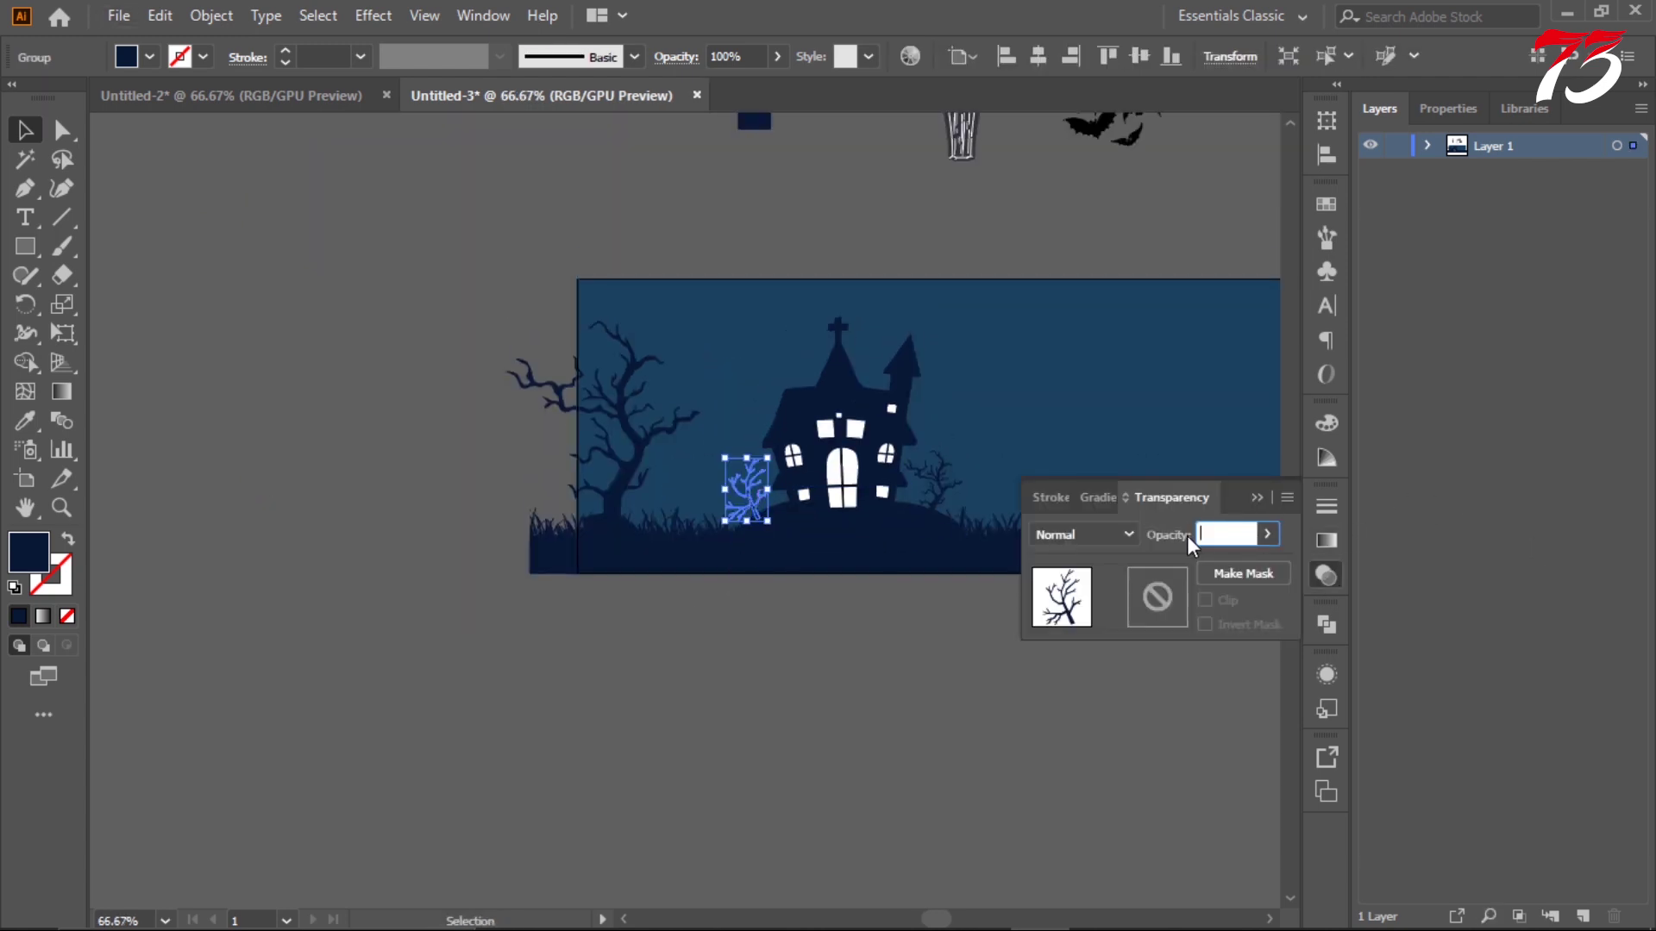
text(25)
click(933, 660)
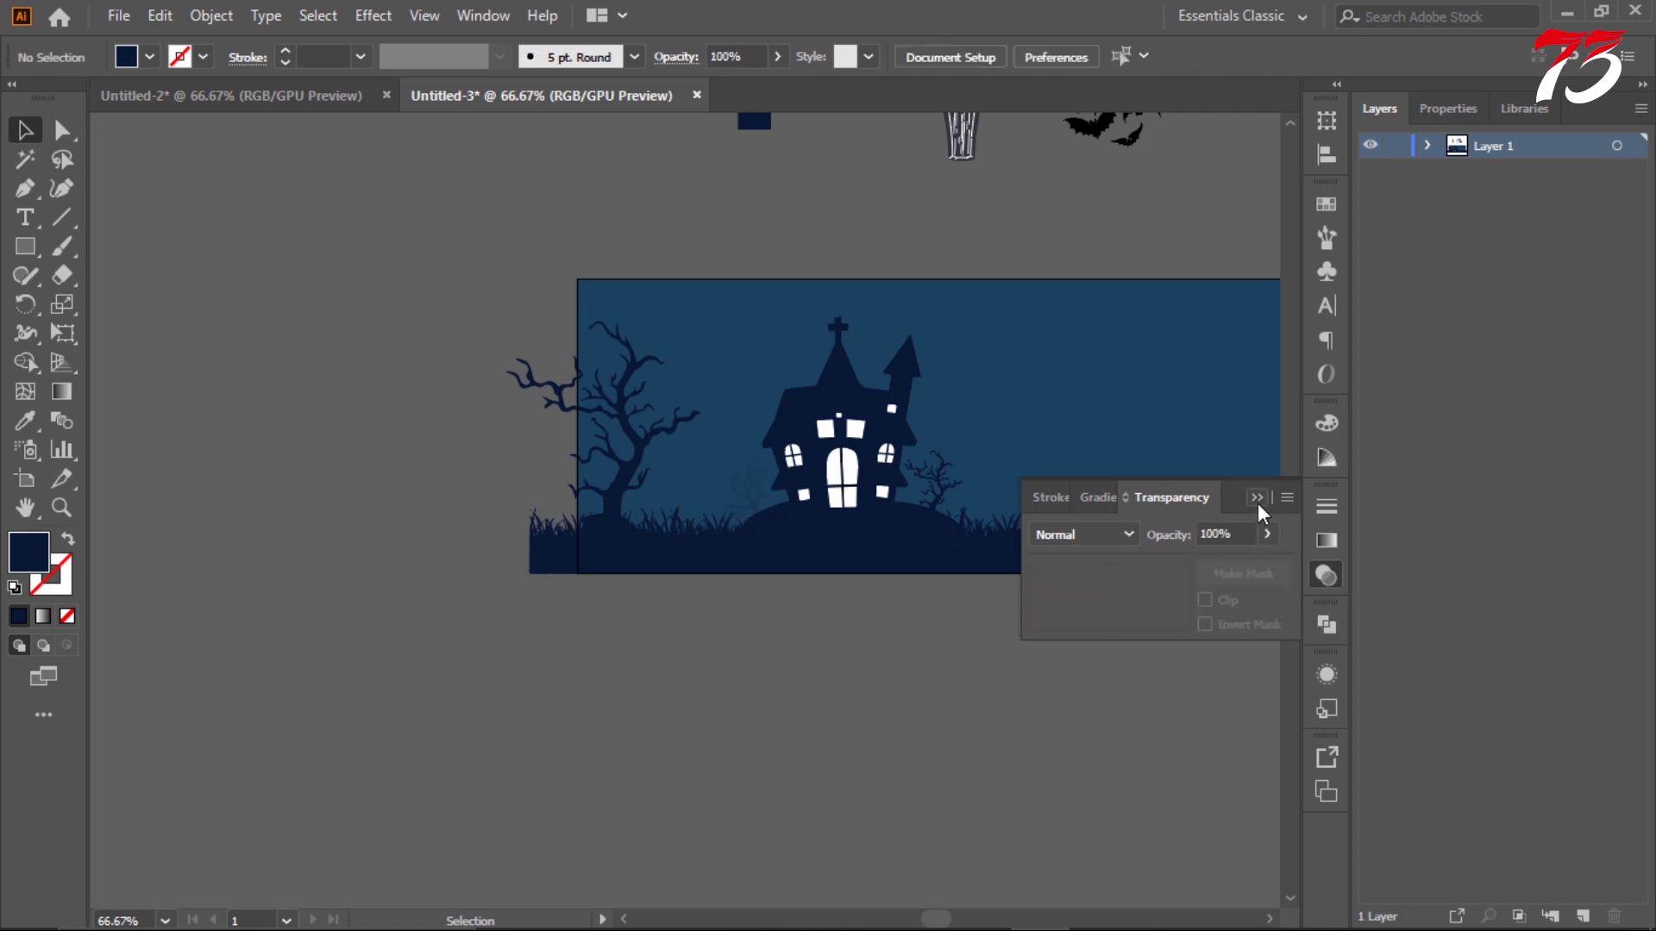
click(1257, 500)
scroll(821, 647, down, 1)
scroll(935, 385, up, 1)
- Open and dismiss the coffin's context menu several times without choosing an option
scroll(768, 381, down, 1)
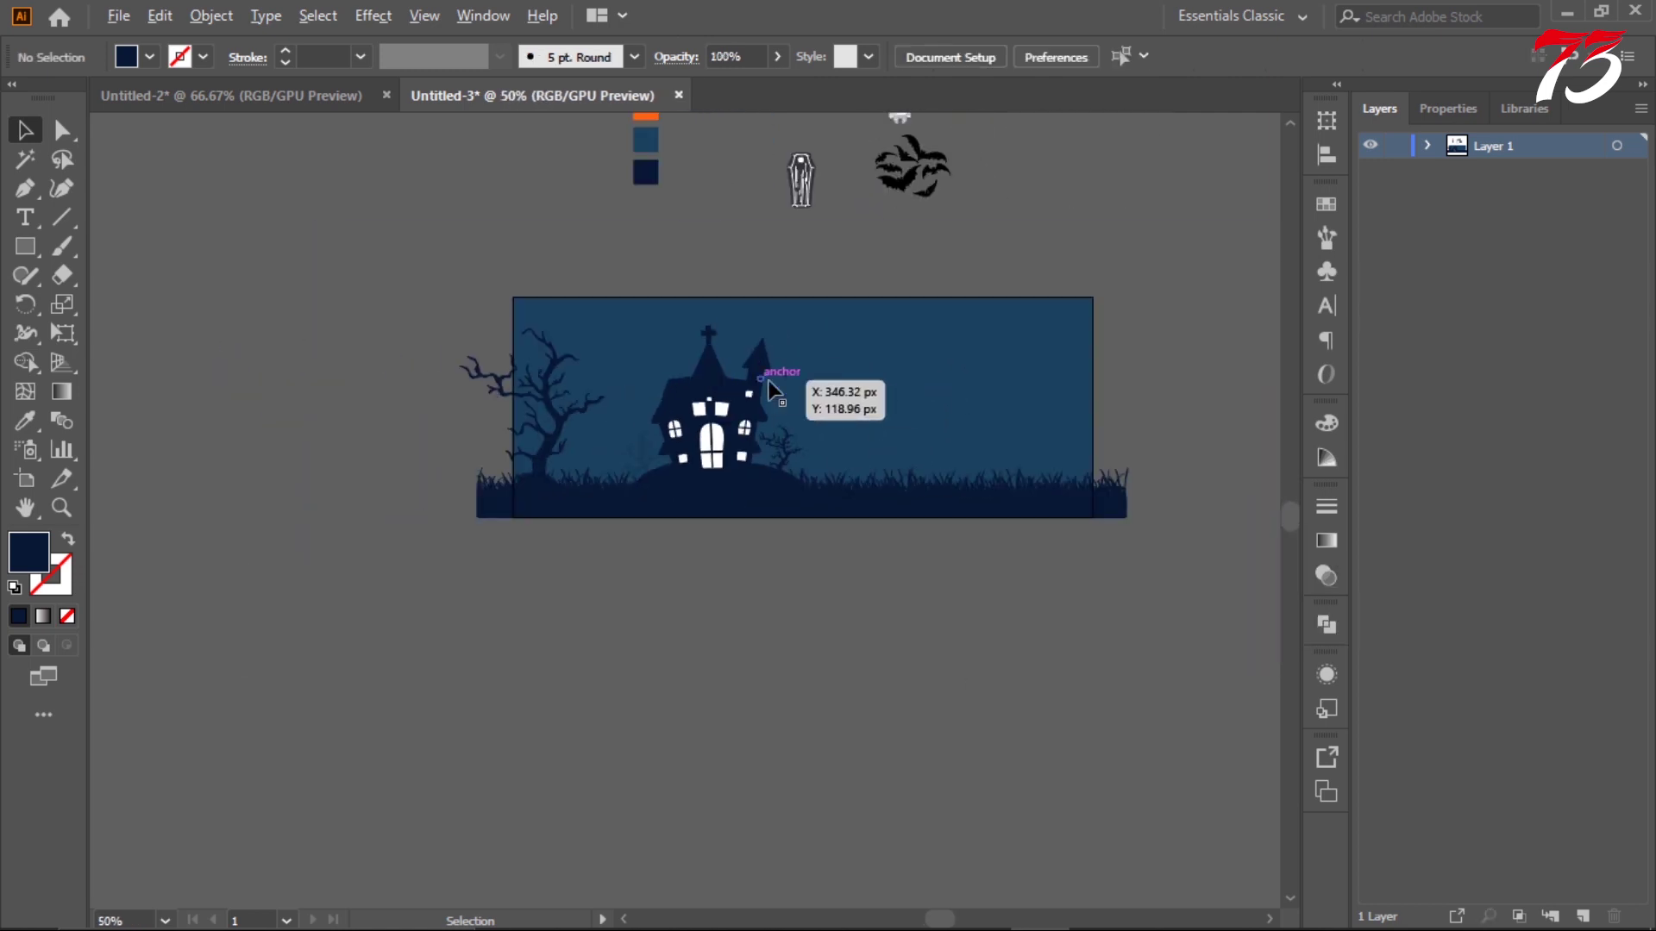
scroll(817, 388, up, 1)
scroll(804, 377, up, 1)
scroll(803, 363, down, 1)
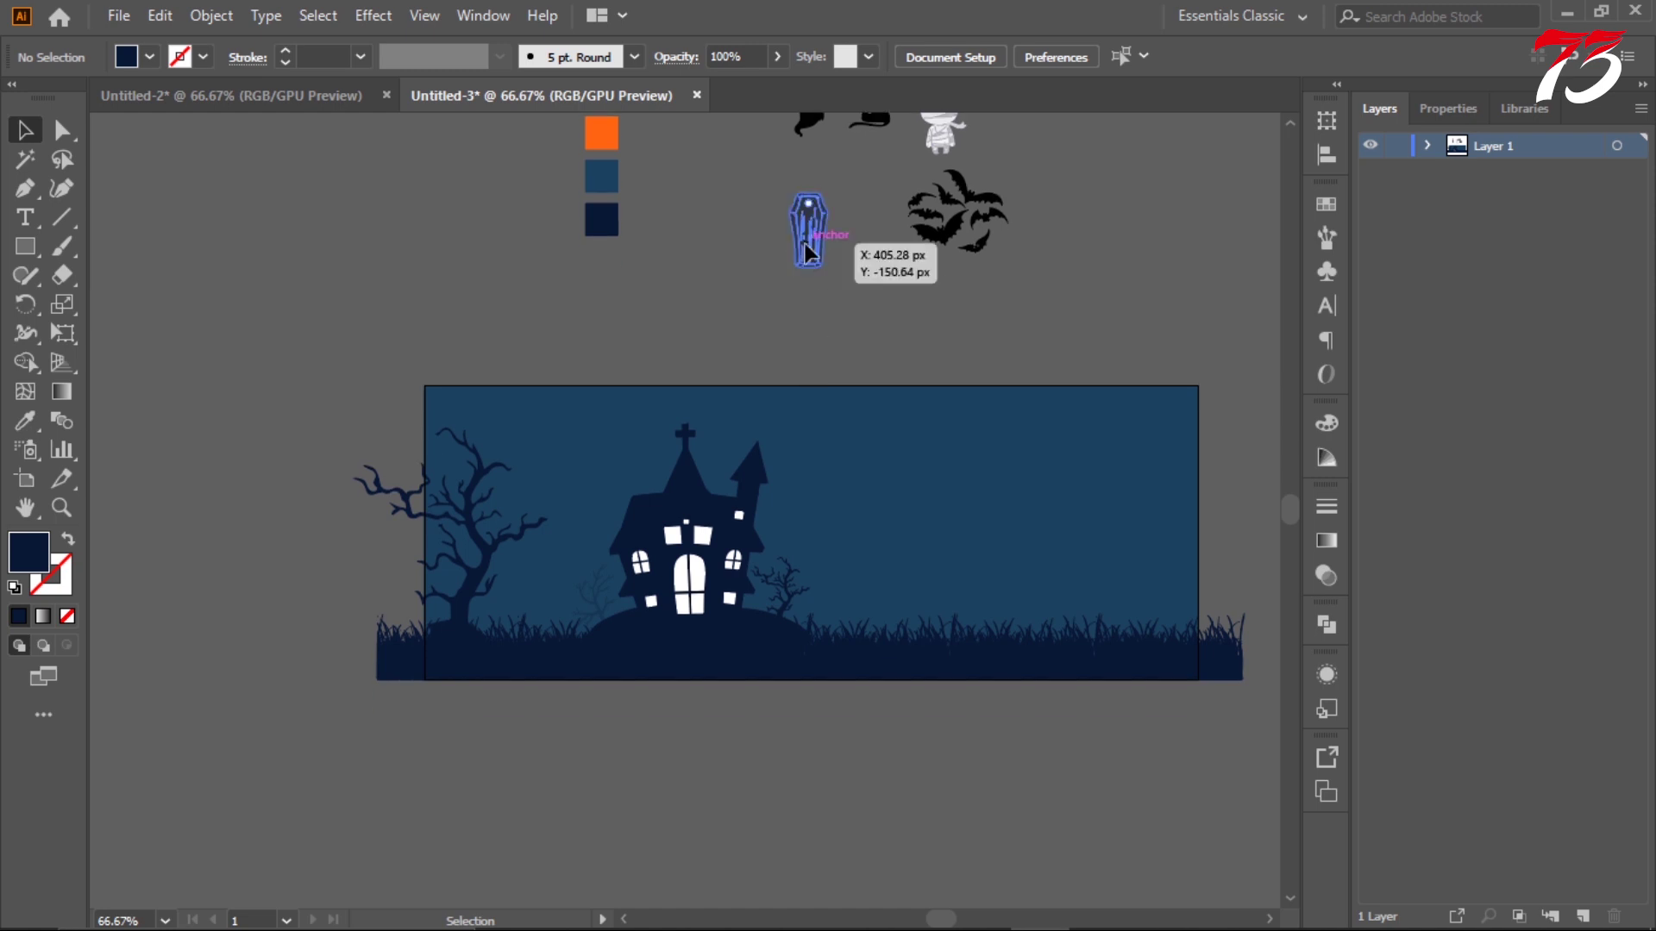
right_click(807, 237)
click(800, 233)
right_click(800, 234)
click(820, 244)
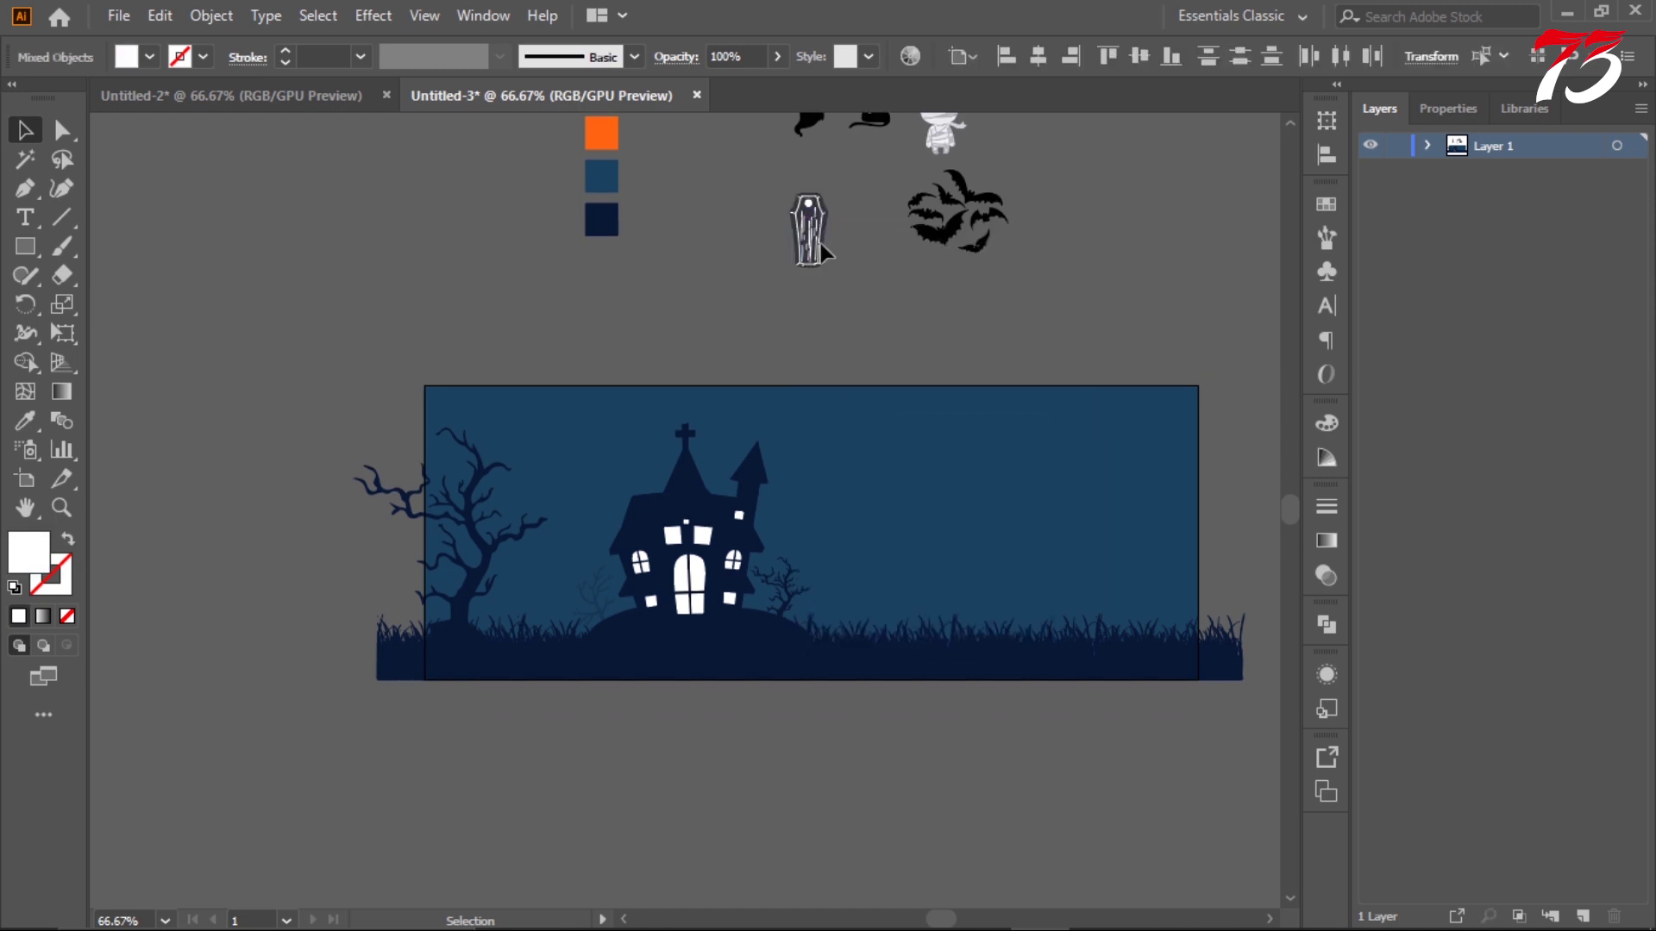
right_click(820, 240)
click(815, 258)
scroll(810, 272, up, 4)
scroll(841, 284, down, 3)
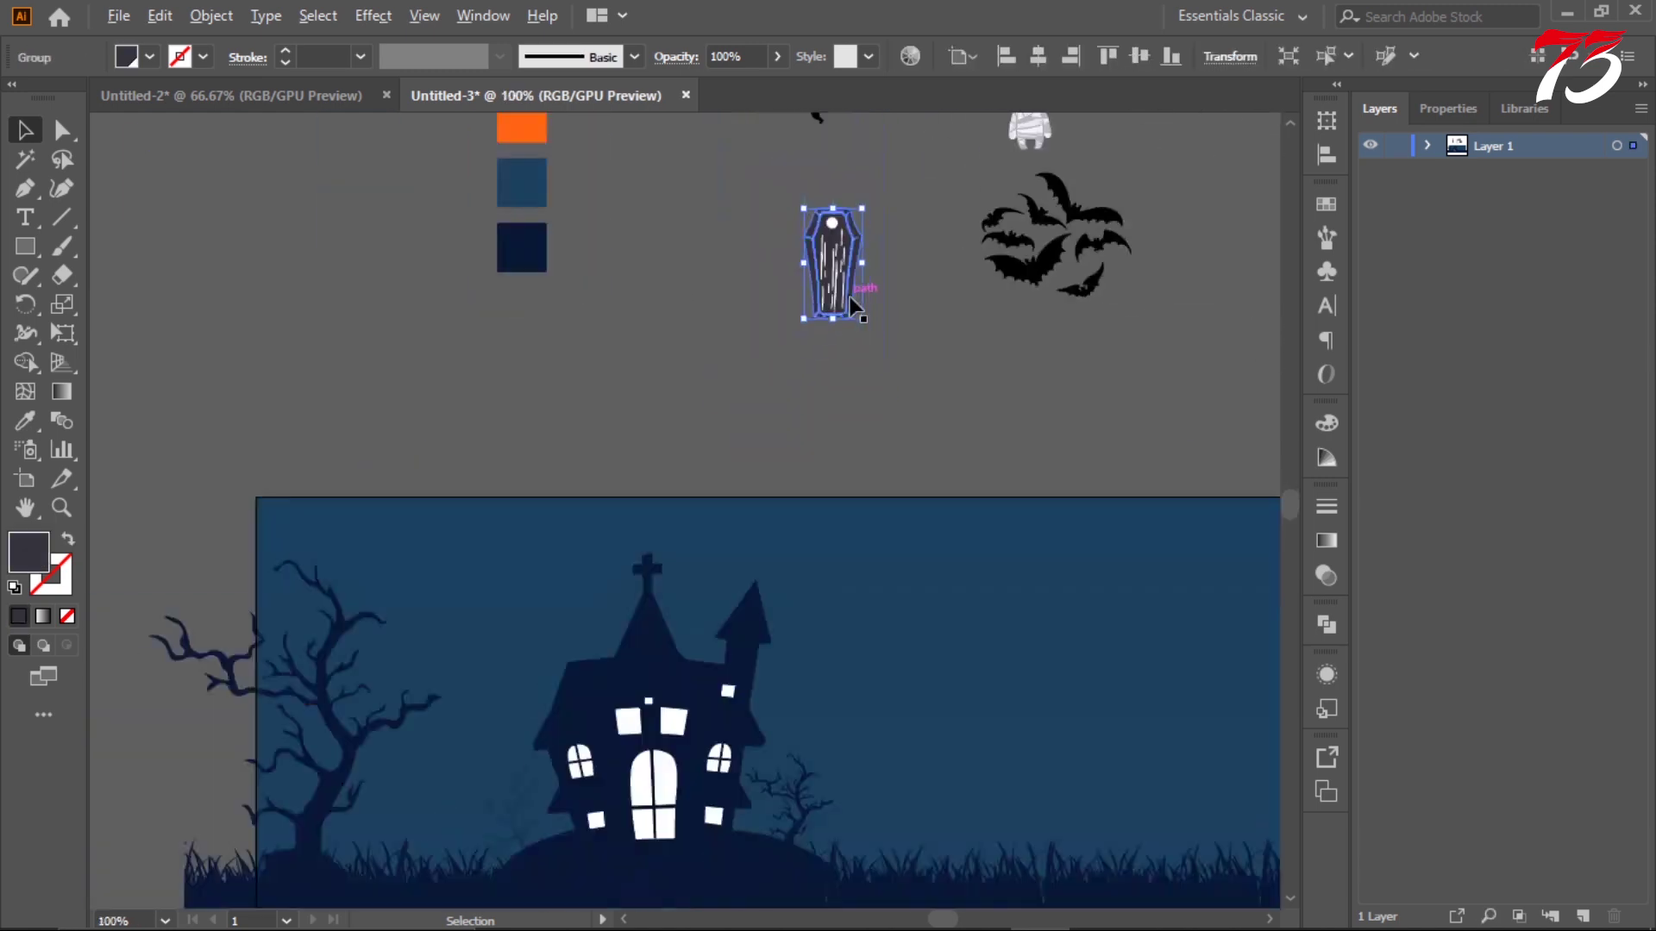
scroll(738, 258, up, 1)
- Copy the coffin onto the grass in the scene and resize it
key(a)
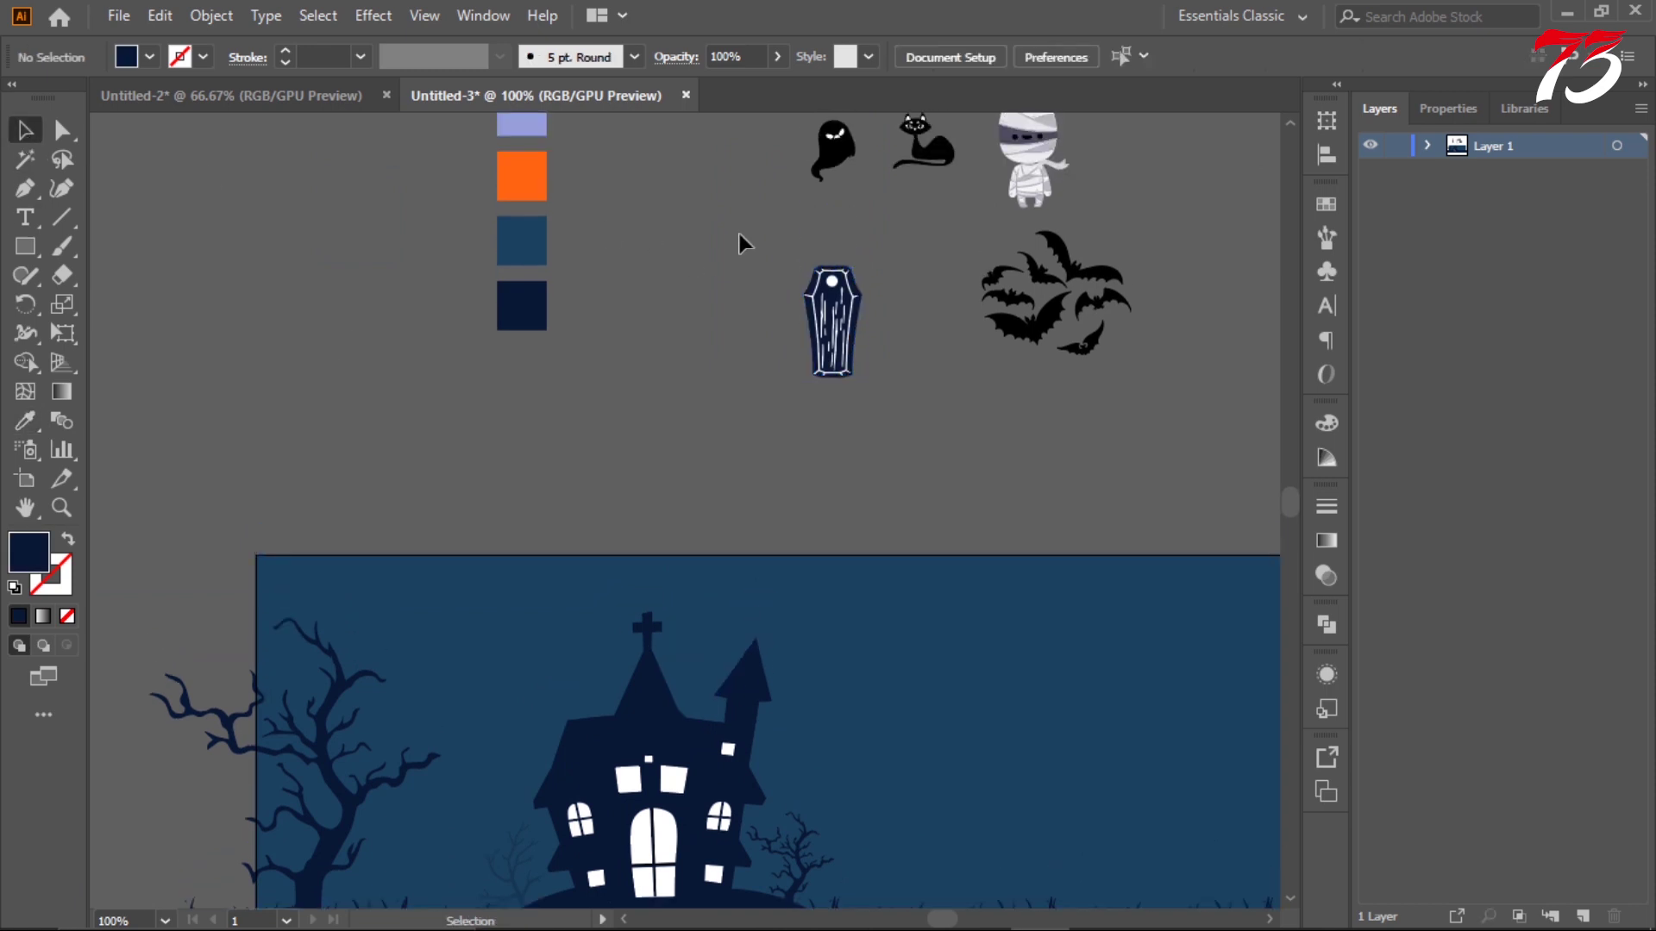
drag(738, 234, 883, 450)
scroll(925, 391, down, 1)
mouse_move(733, 289)
mouse_down()
mouse_move(865, 667)
mouse_move(904, 669)
mouse_up()
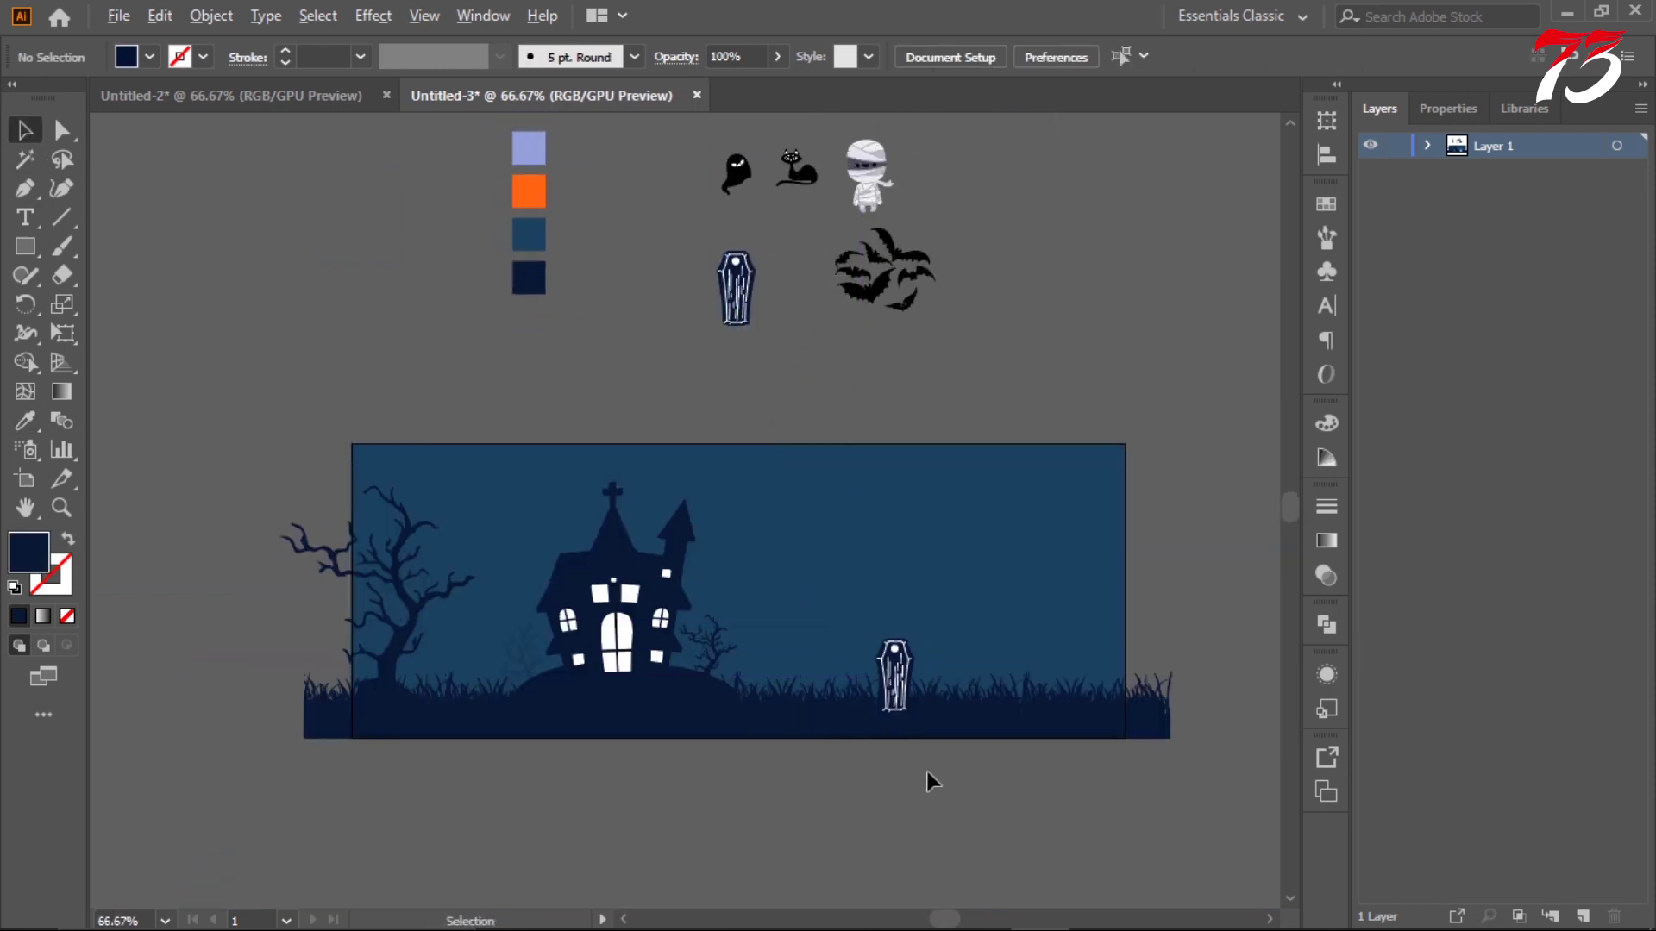
scroll(928, 781, up, 3)
mouse_move(880, 518)
mouse_down()
mouse_move(862, 487)
mouse_move(923, 501)
mouse_up()
scroll(833, 565, down, 3)
scroll(849, 566, up, 3)
- Make a smaller coffin copy beside it and select both coffins
mouse_move(976, 610)
mouse_down()
mouse_move(953, 551)
mouse_move(899, 543)
mouse_up()
scroll(890, 535, down, 4)
scroll(877, 603, up, 3)
click(858, 483)
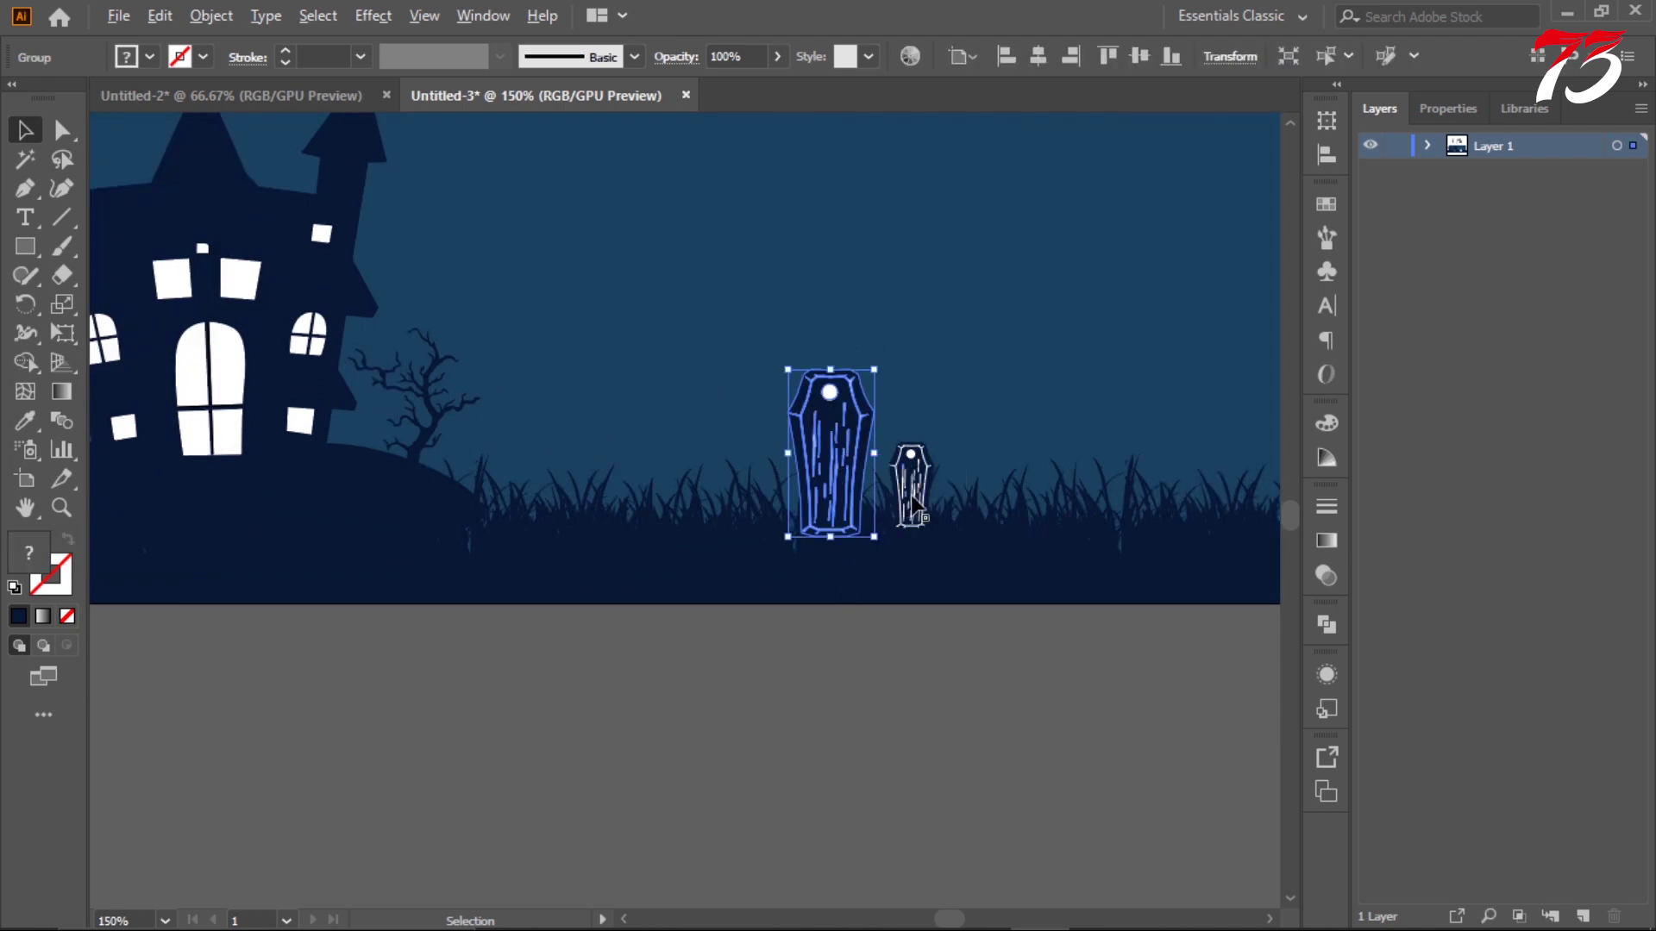
key(a)
shift+click(914, 504)
click(1428, 144)
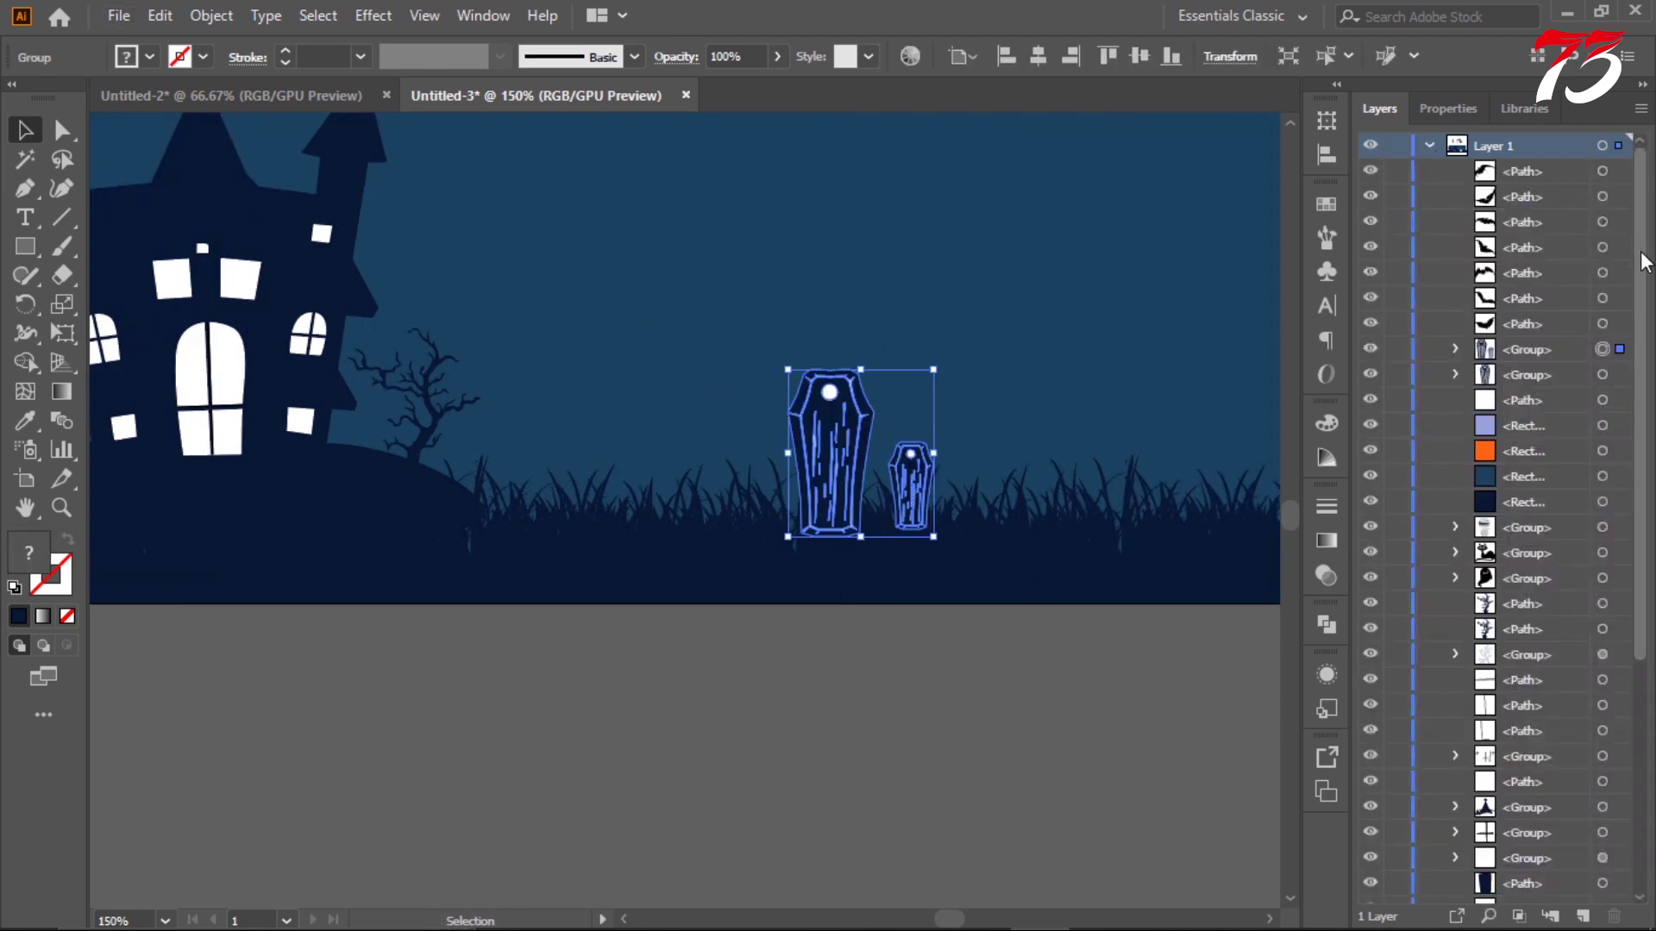
- Send the coffin group to back and move it just above the background rectangle in Layers
right_click(812, 447)
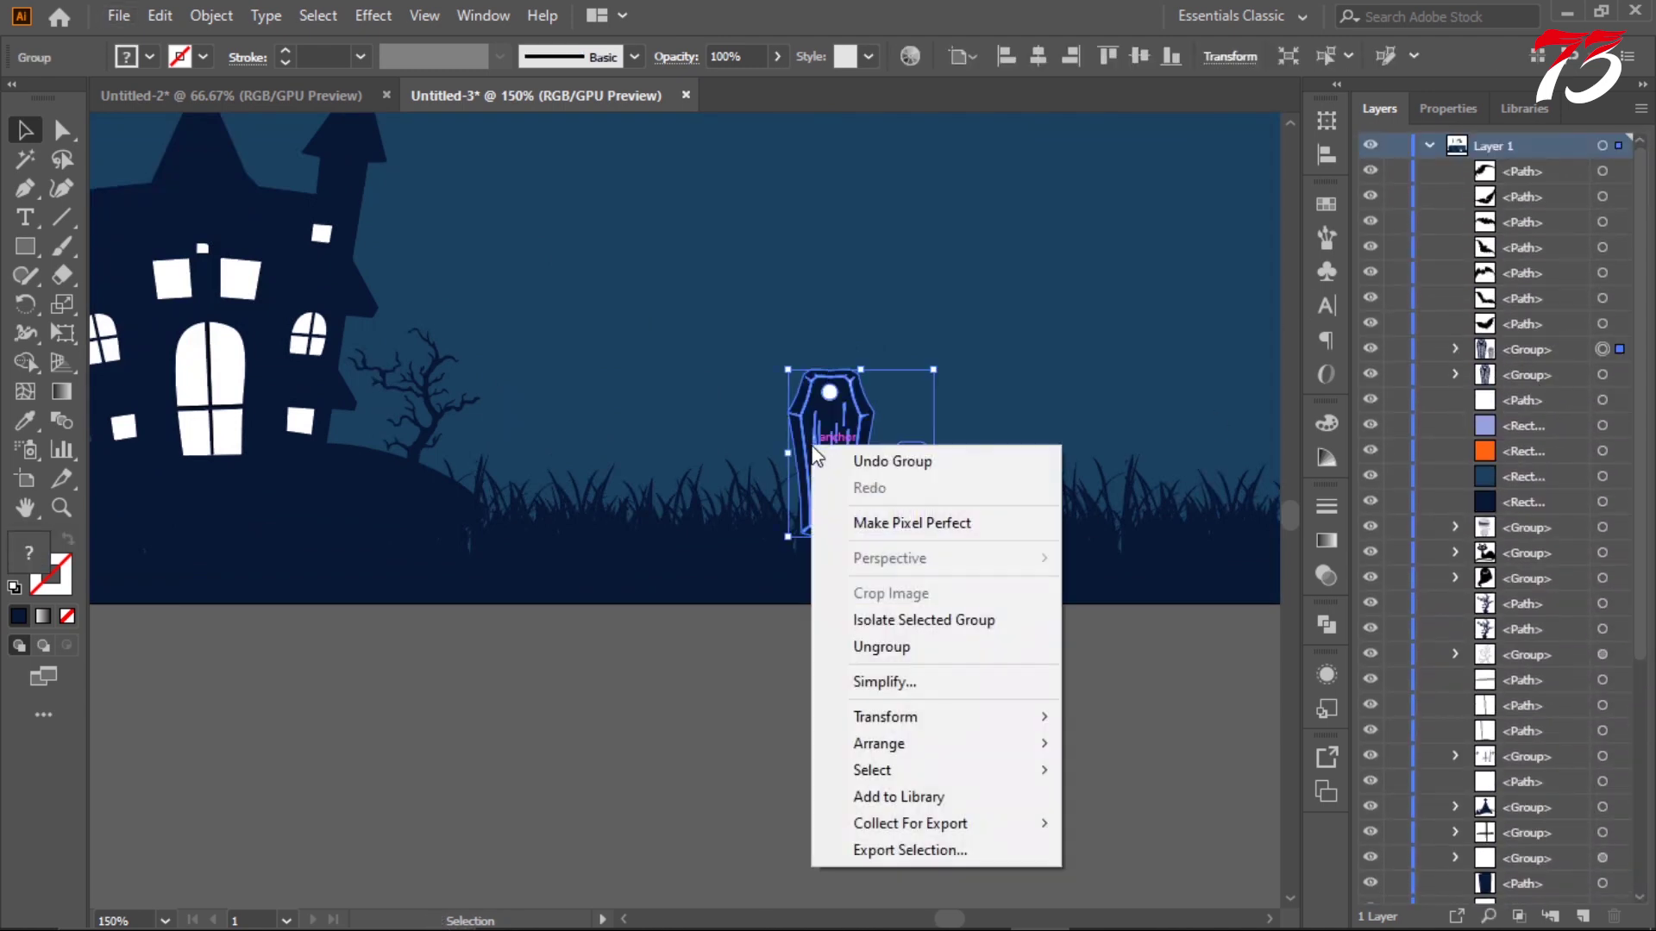
click(1121, 823)
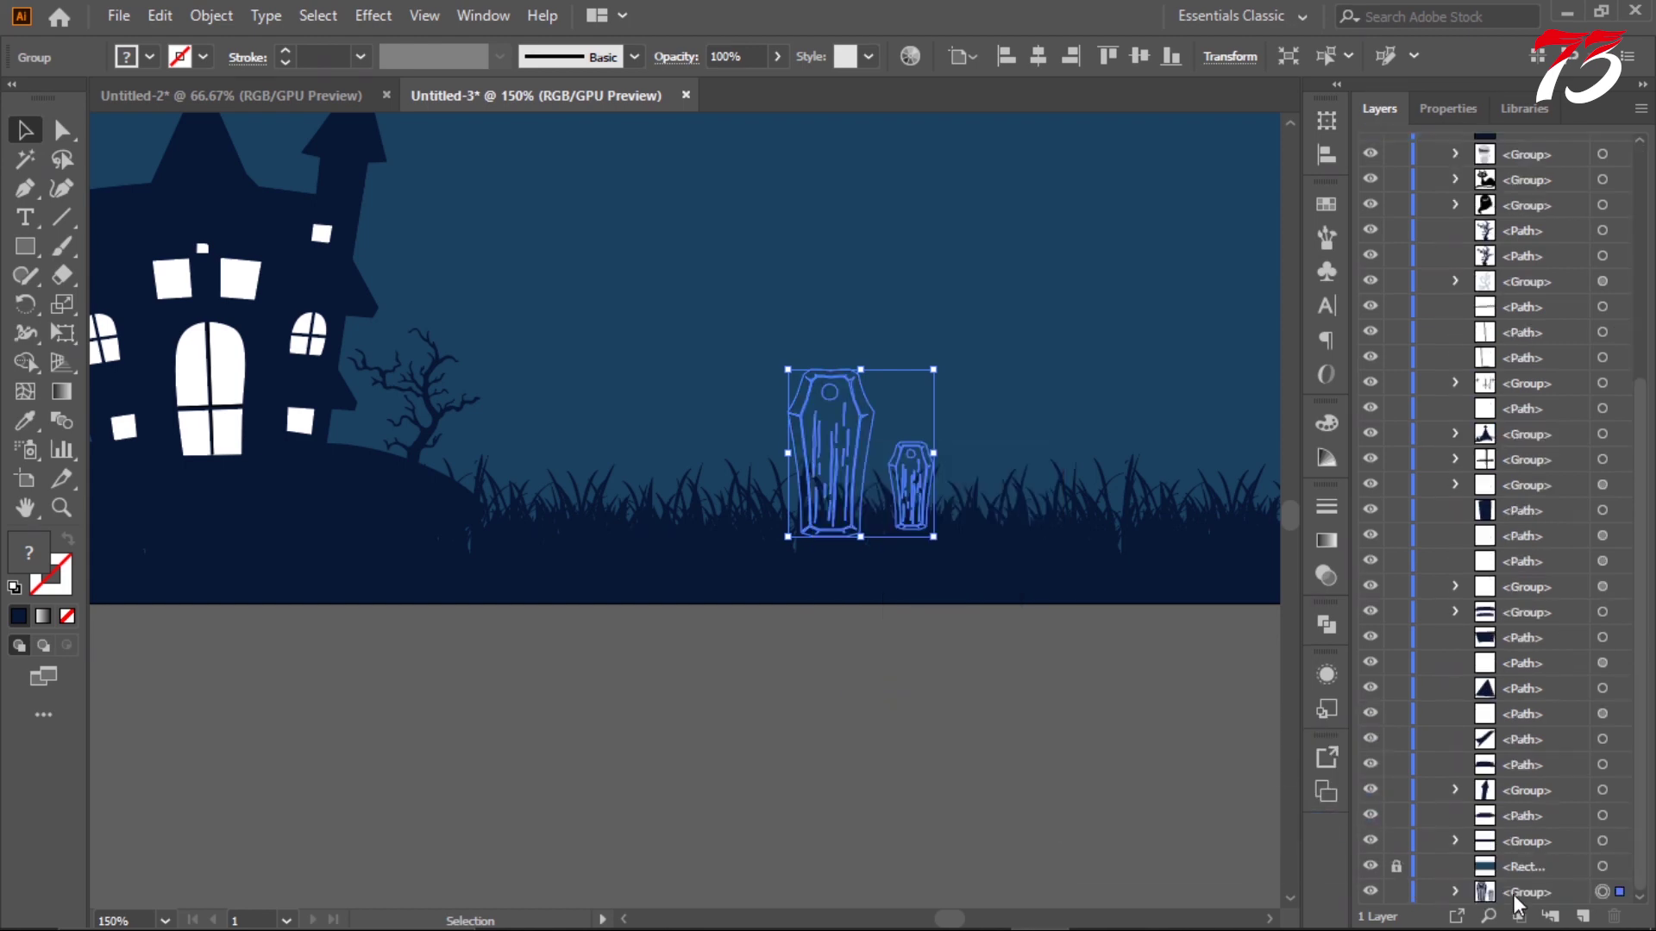
drag(1513, 858, 1523, 856)
click(996, 717)
key(ctrl+minus)
key(ctrl+minus)
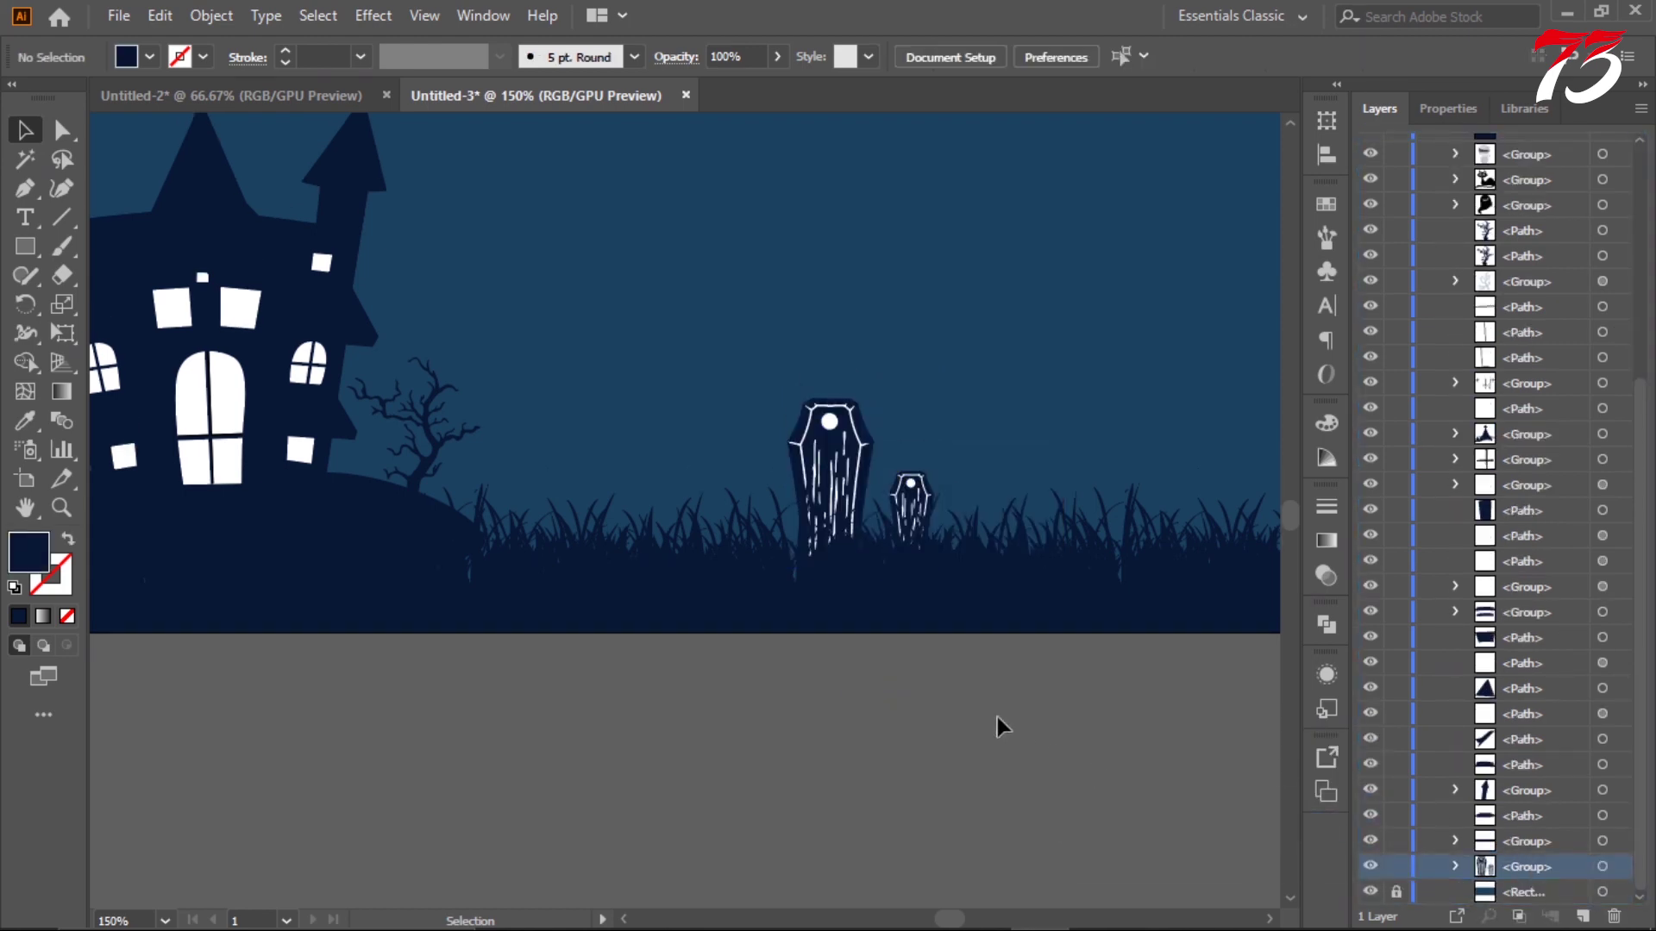
key(ctrl+minus)
key(ctrl+minus)
- Collapse the layer list and Alt-drag a copy of the small bare tree to the right
scroll(664, 595, up, 5)
scroll(895, 507, down, 2)
scroll(921, 448, down, 1)
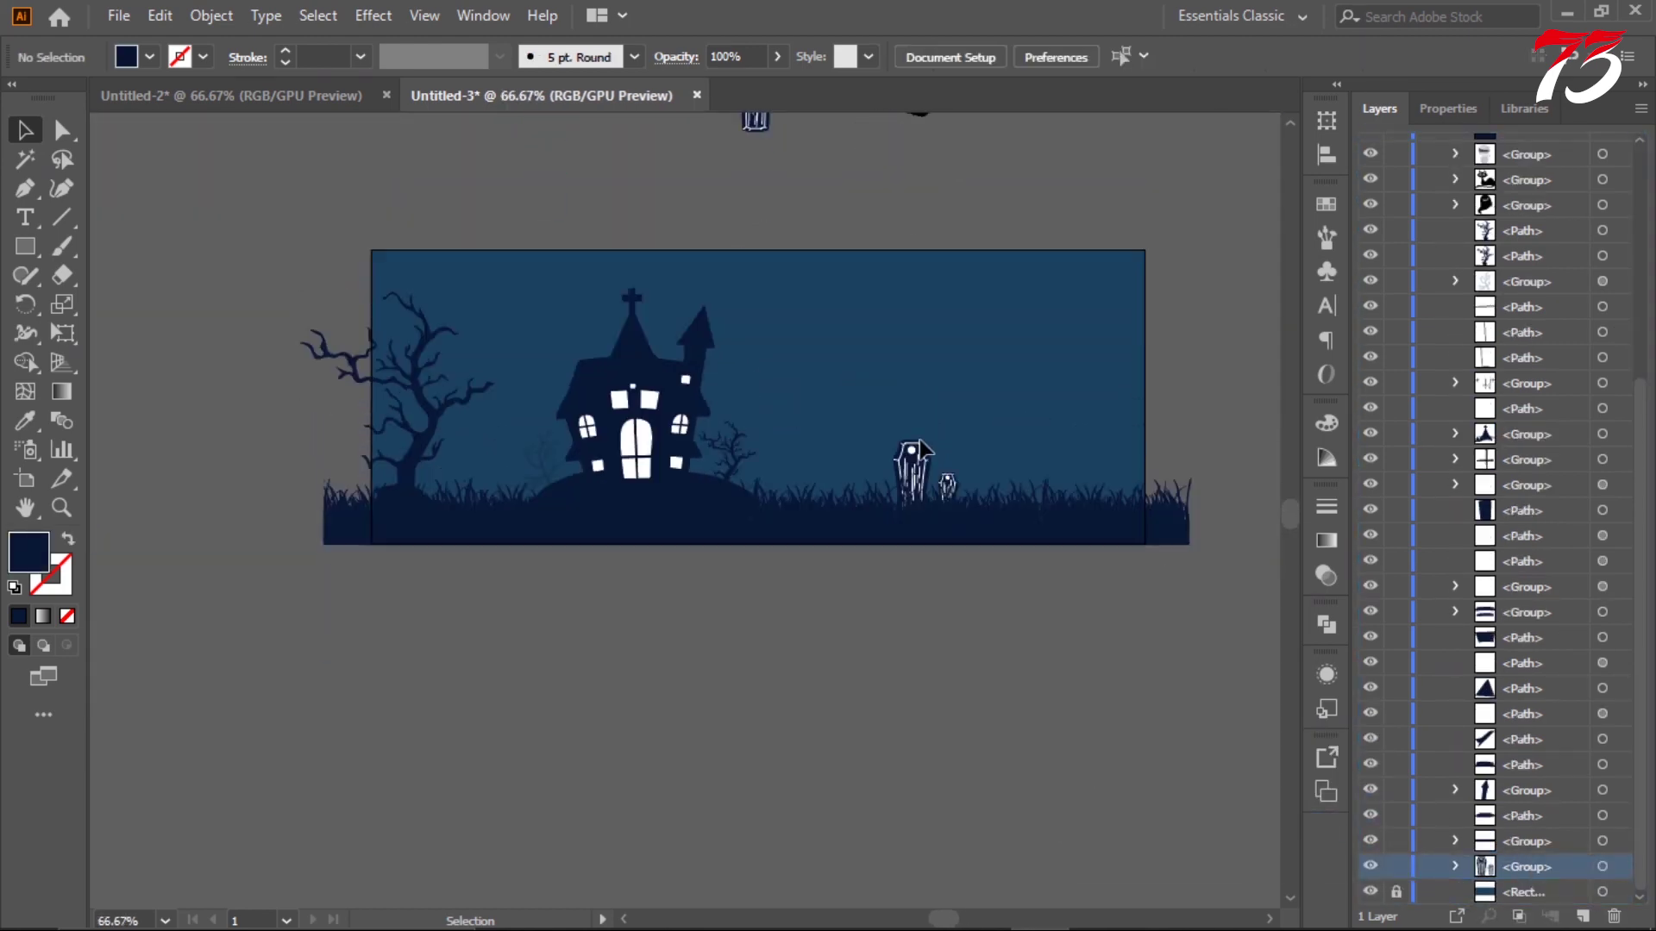
scroll(830, 333, up, 3)
scroll(830, 332, up, 1)
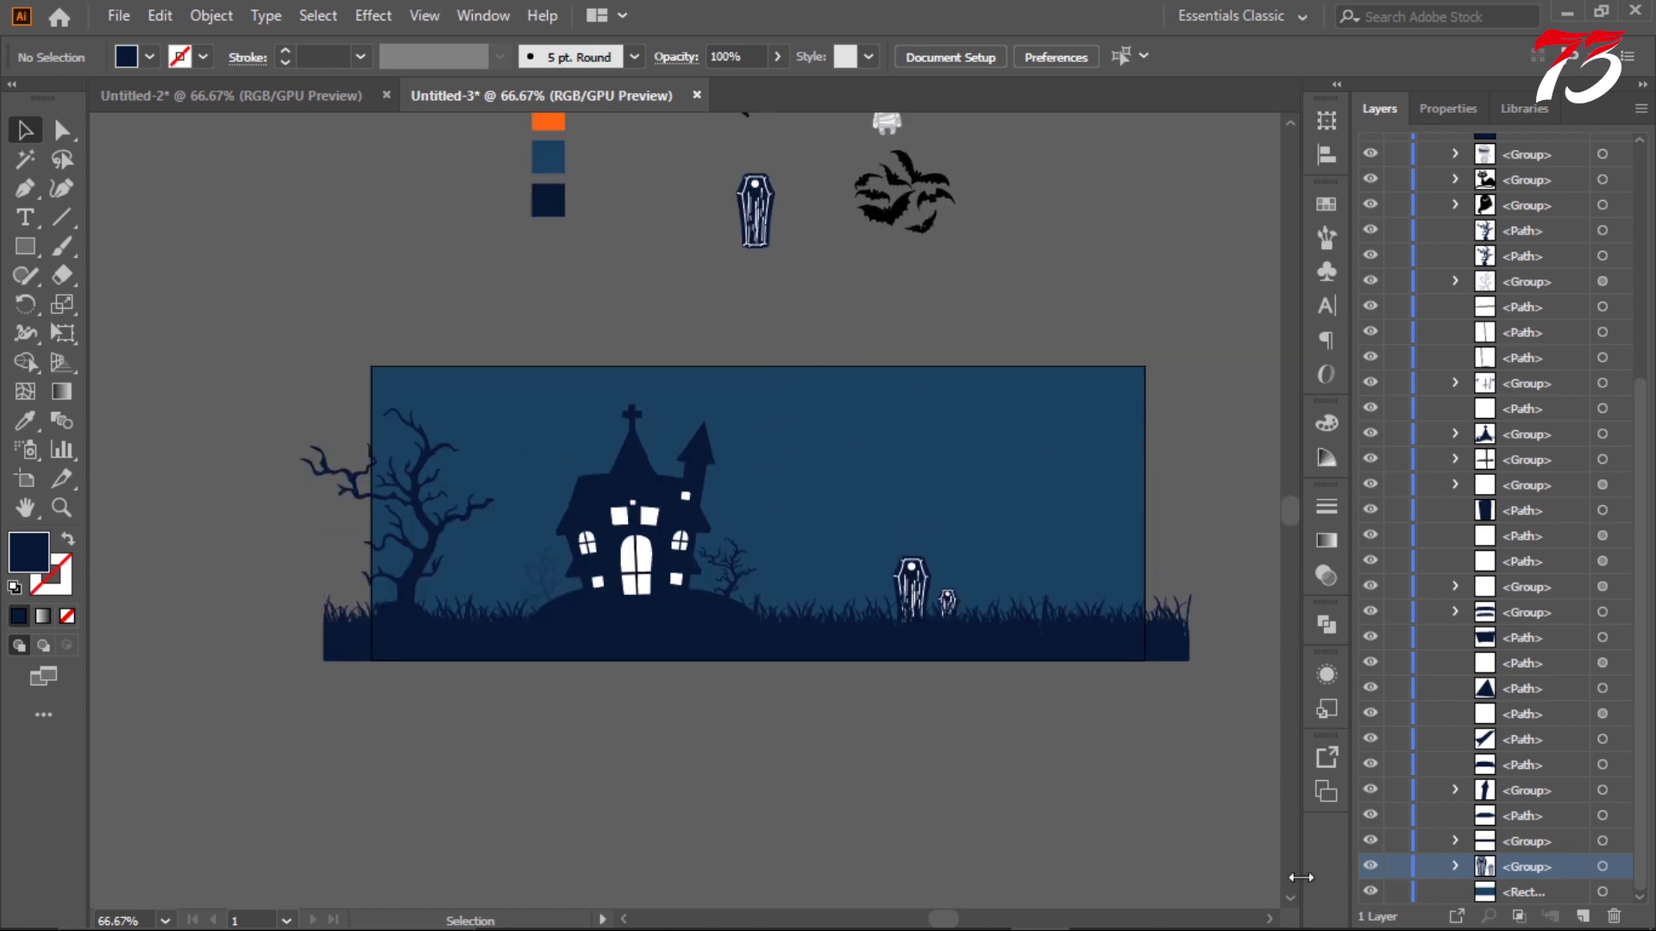
scroll(896, 304, down, 3)
scroll(897, 303, up, 4)
scroll(1466, 181, up, 5)
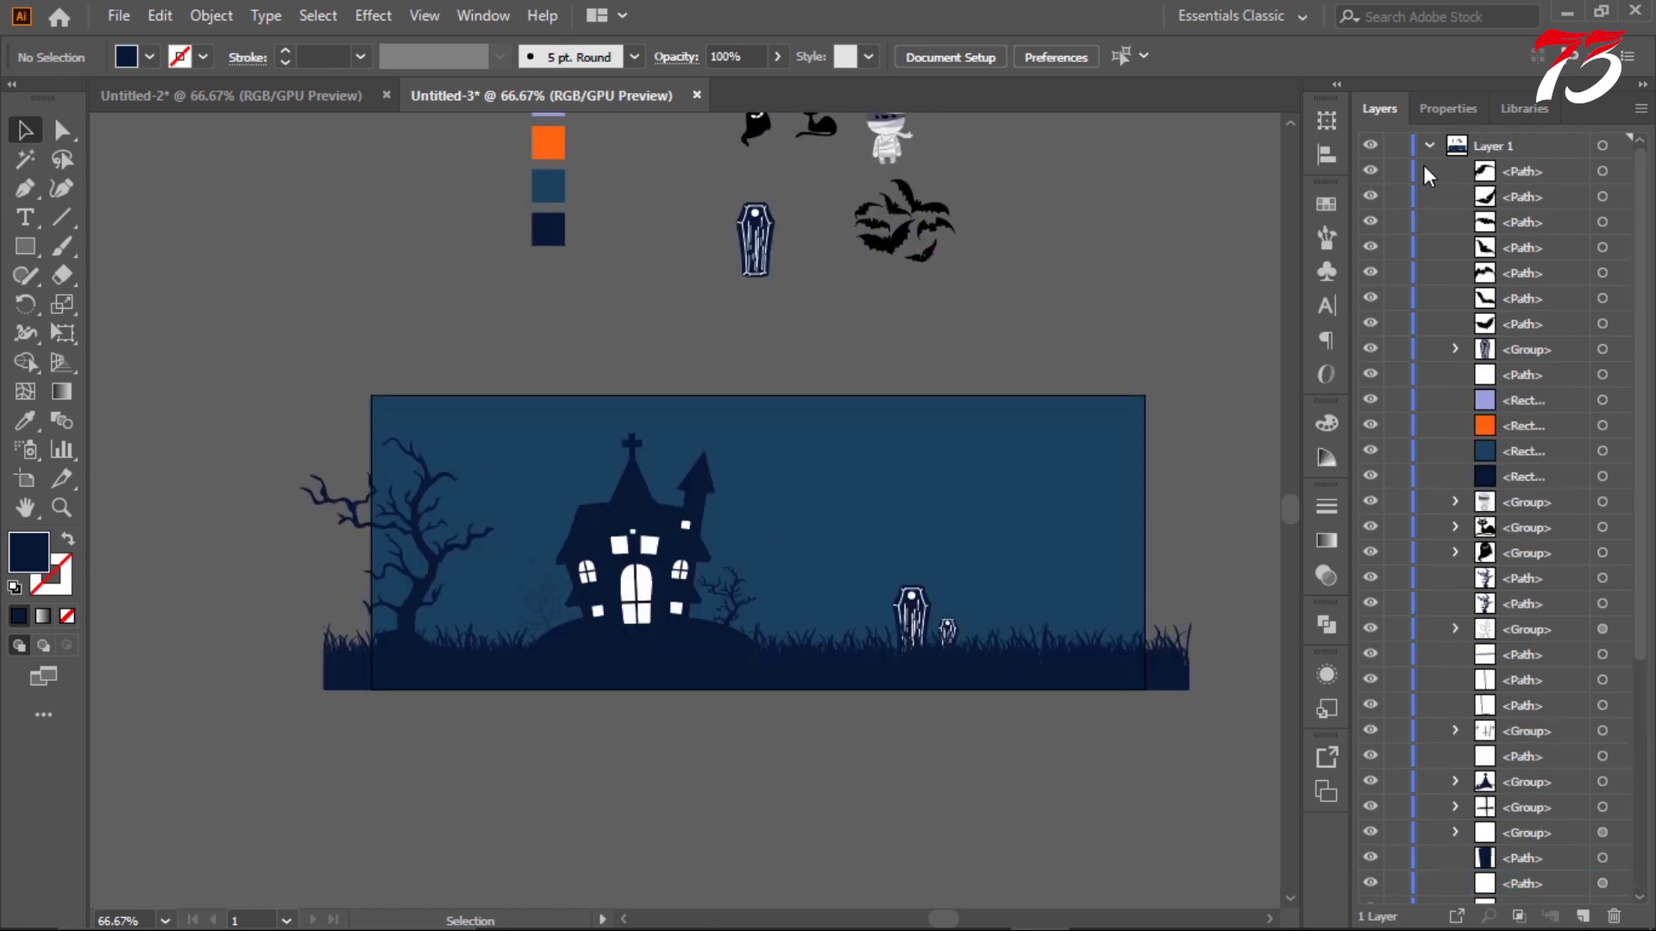
click(1428, 145)
scroll(997, 299, down, 3)
scroll(996, 298, up, 3)
scroll(997, 299, up, 1)
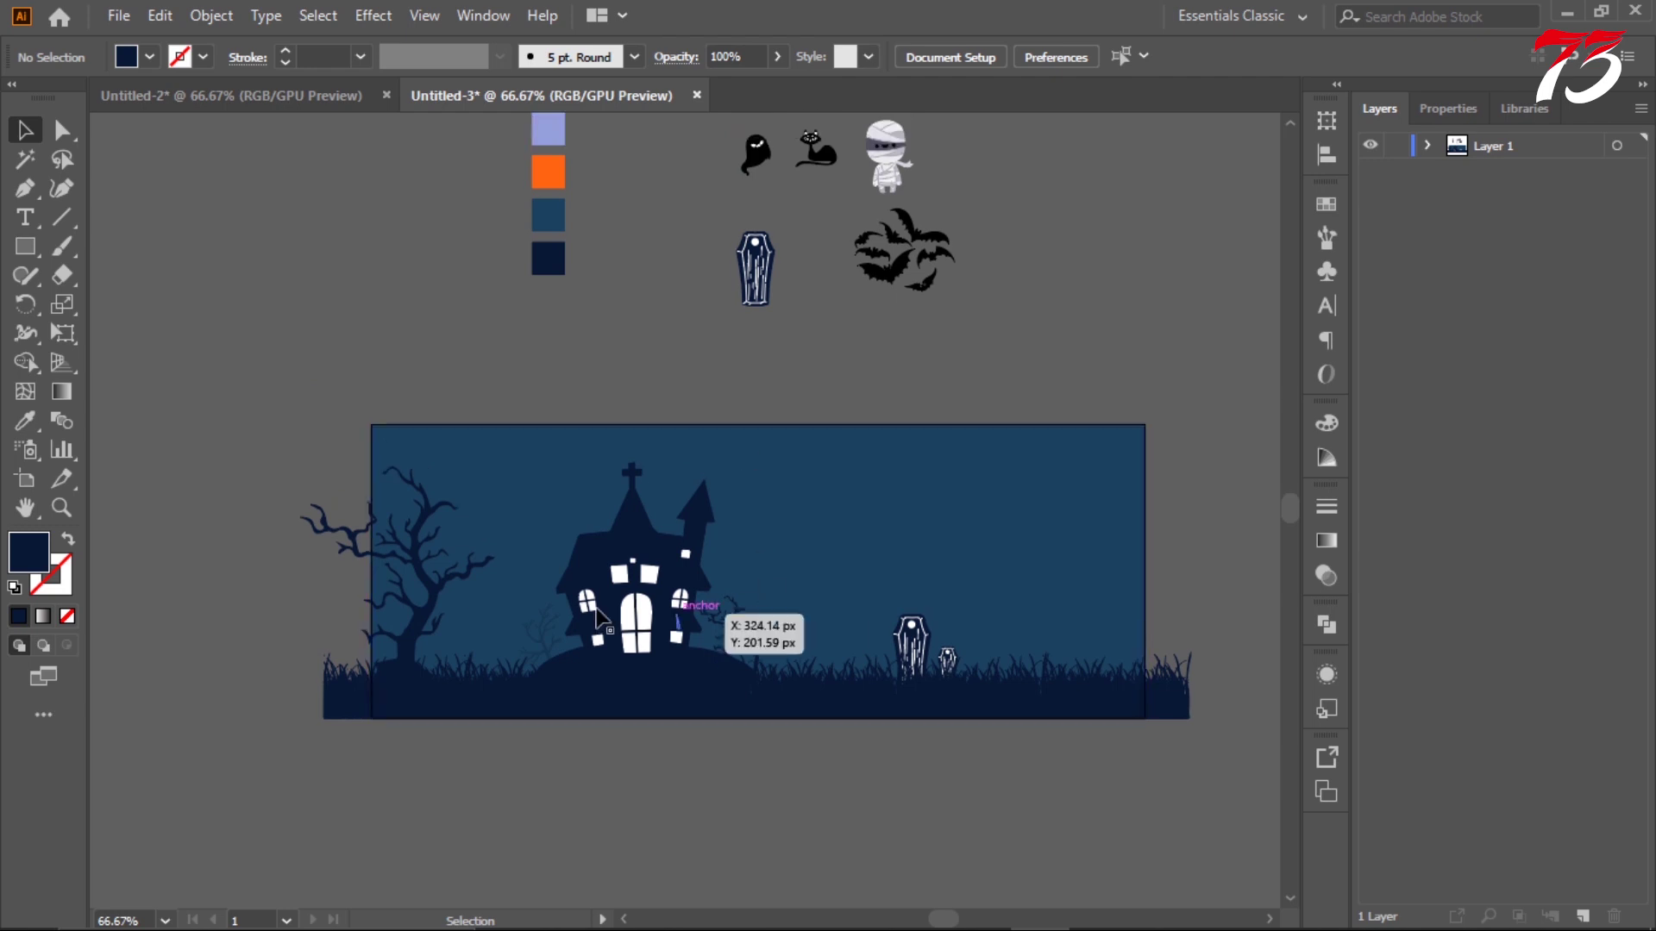
mouse_move(728, 632)
mouse_down()
mouse_move(1076, 607)
mouse_move(1135, 709)
mouse_move(1151, 697)
mouse_up()
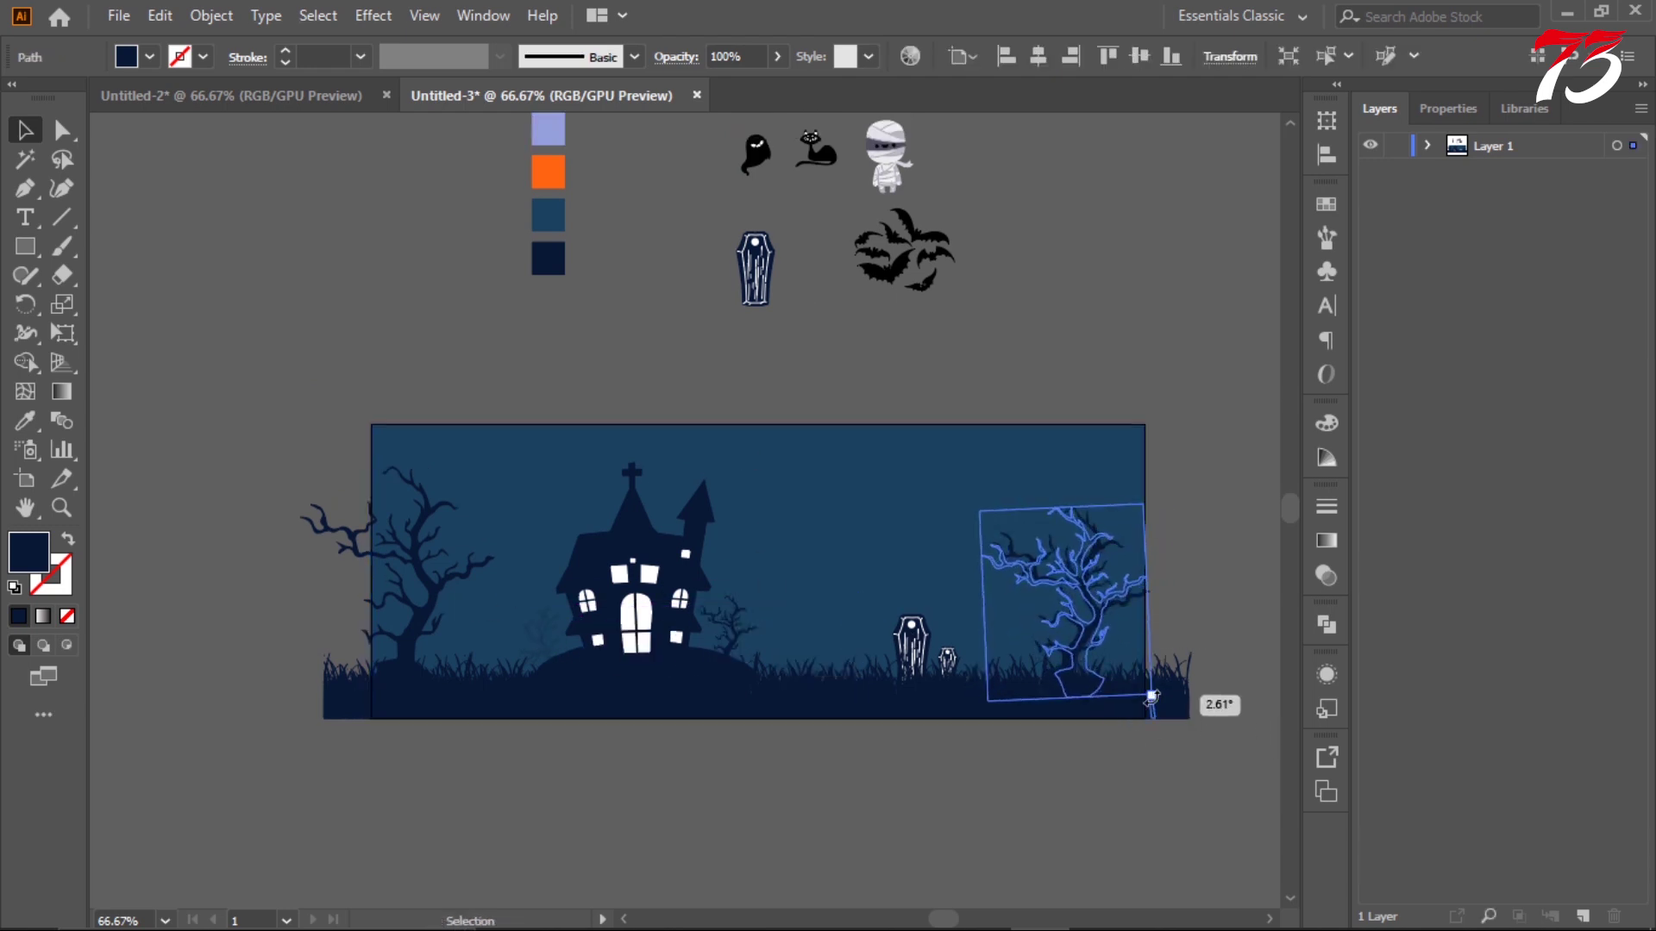
- Scale the tree copy to fit among the grass at the artboard's right edge
key(ctrl+1)
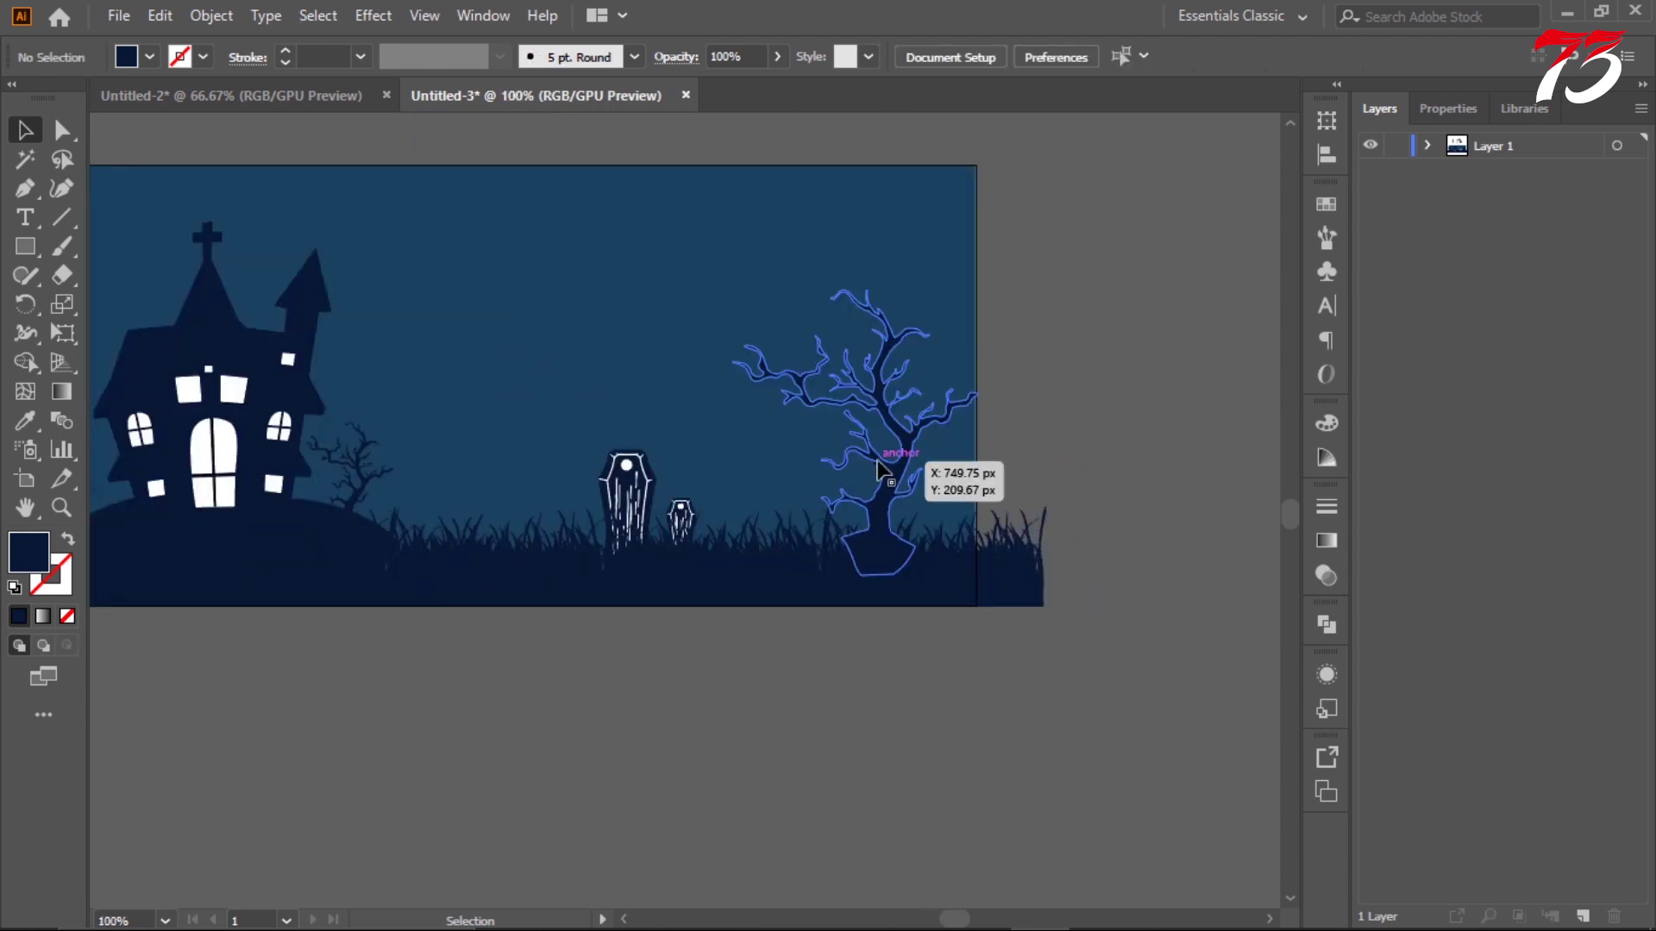
click(981, 401)
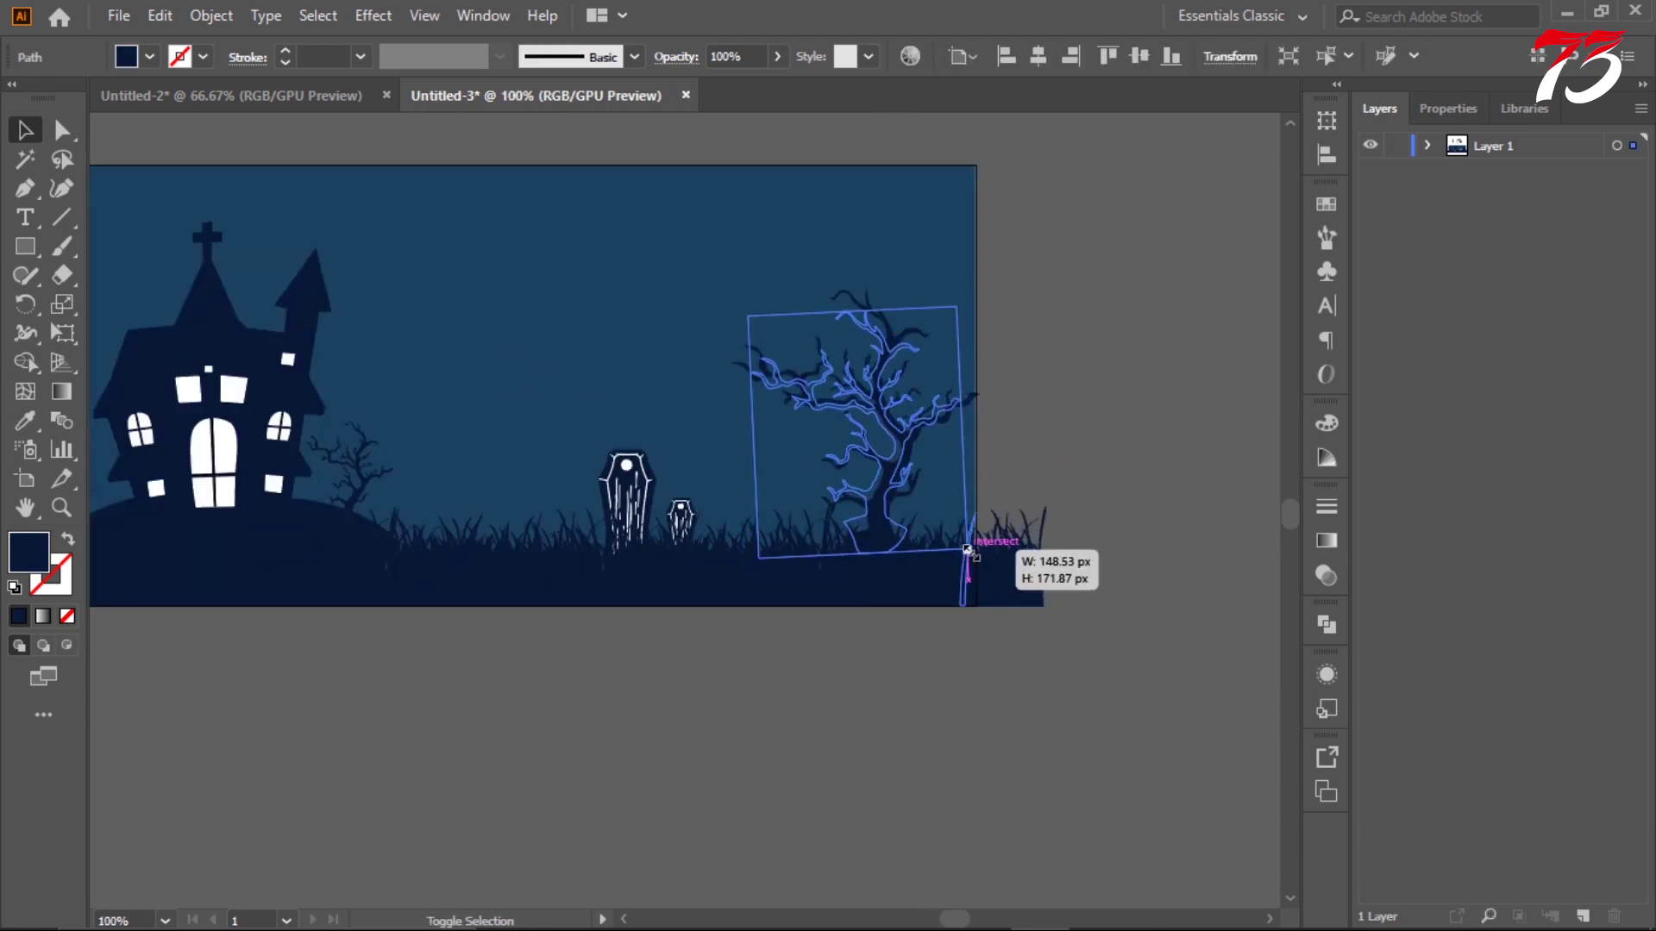
drag(987, 574, 886, 483)
click(1066, 469)
key(ctrl+minus)
key(ctrl+minus)
key(ctrl+minus)
scroll(1092, 466, up, 1)
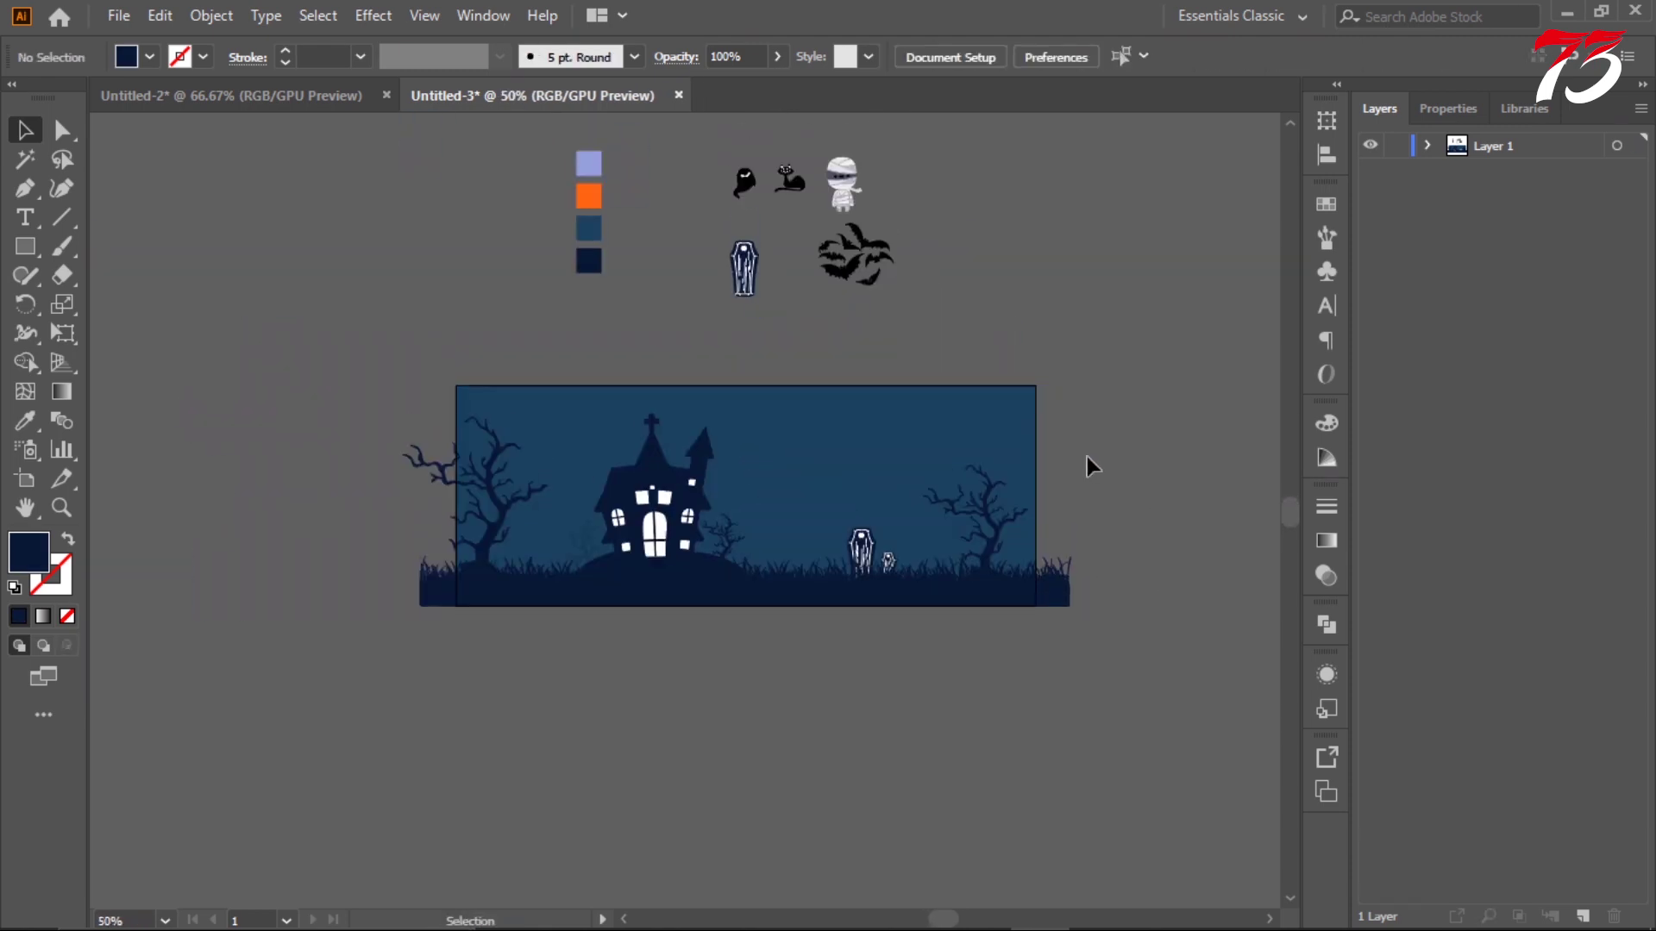
scroll(1083, 463, up, 1)
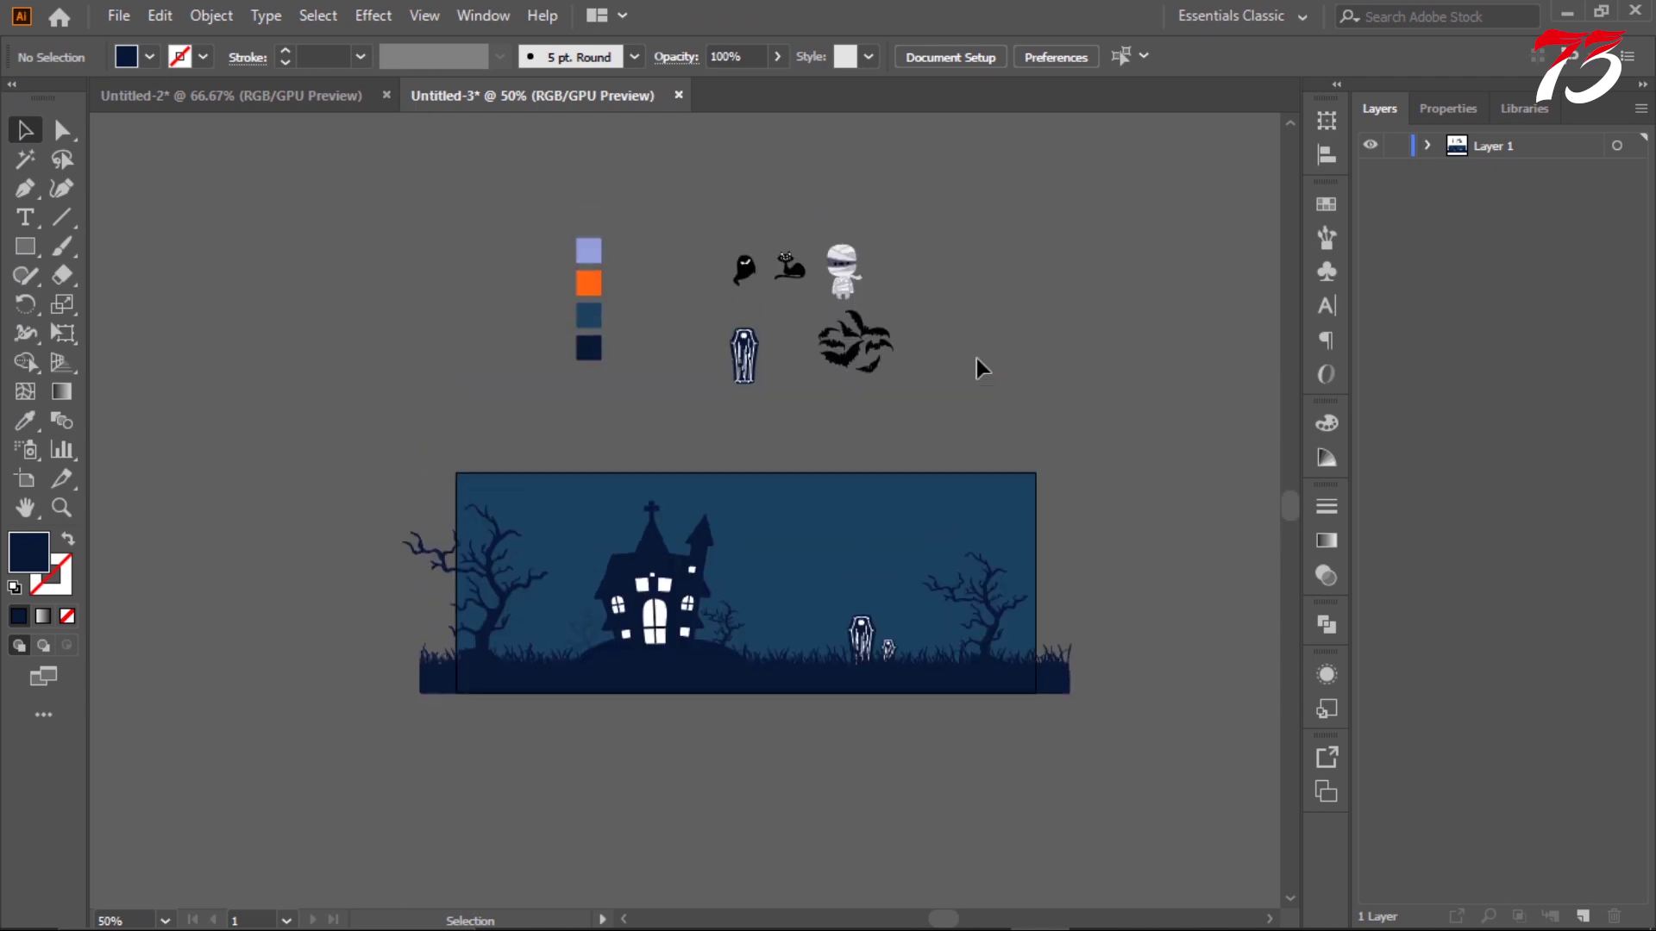
- Move the mummy figure onto the large left tree and shrink it
scroll(979, 362, up, 2)
scroll(906, 345, down, 1)
scroll(733, 328, up, 2)
scroll(819, 259, down, 1)
click(894, 205)
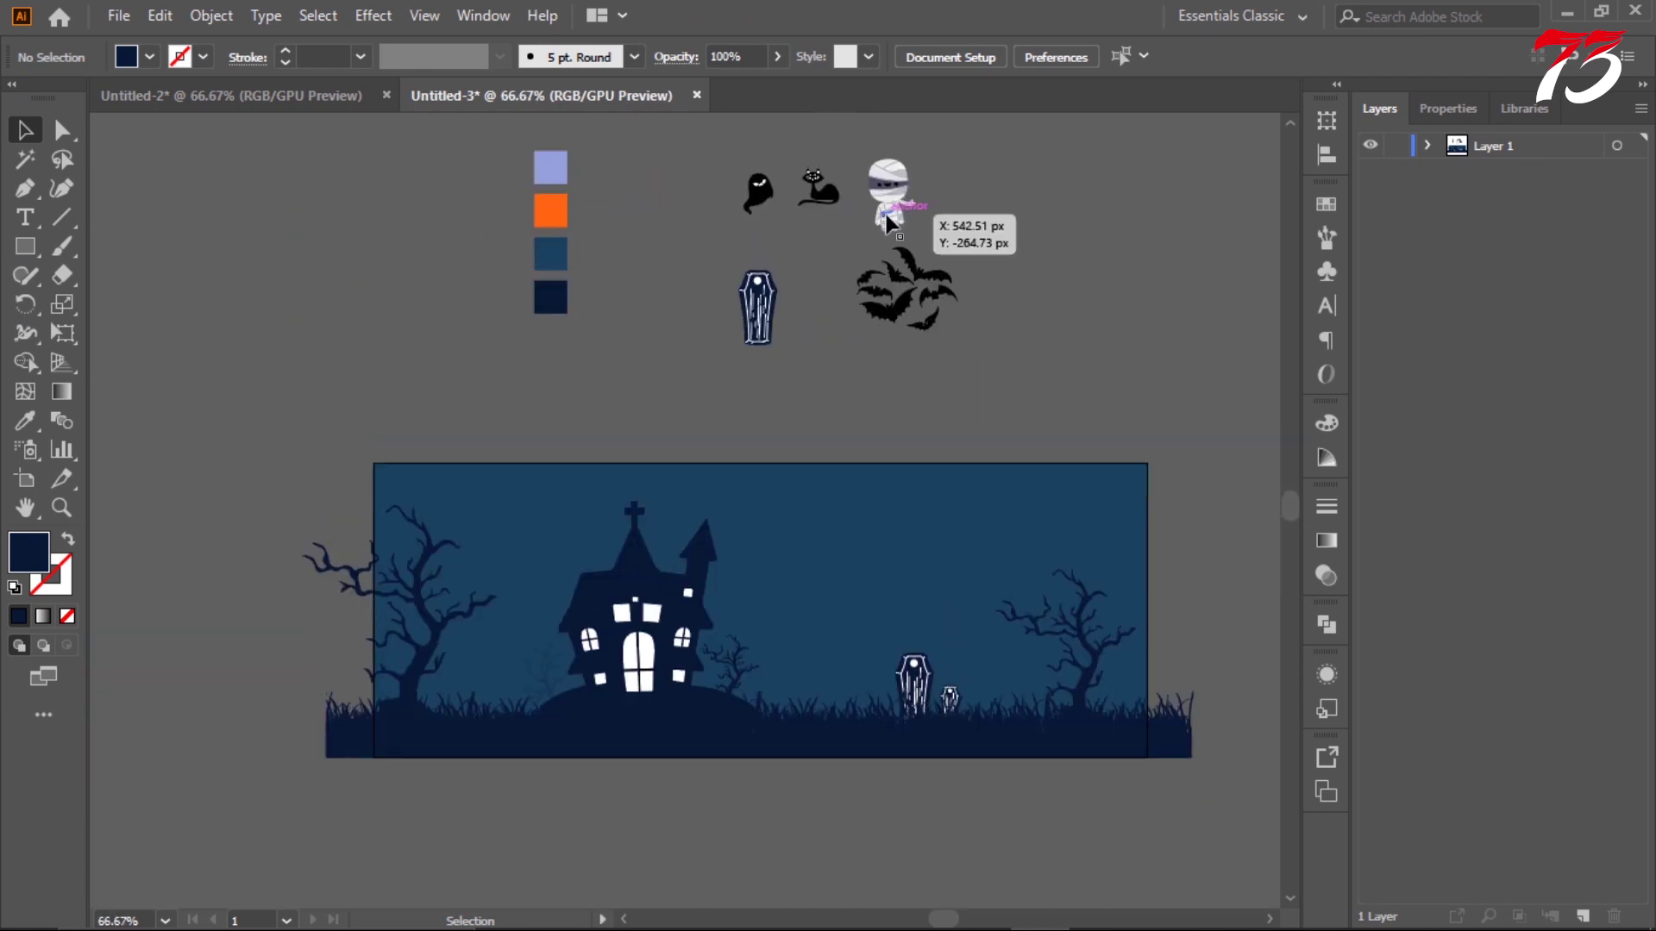
drag(715, 354, 425, 611)
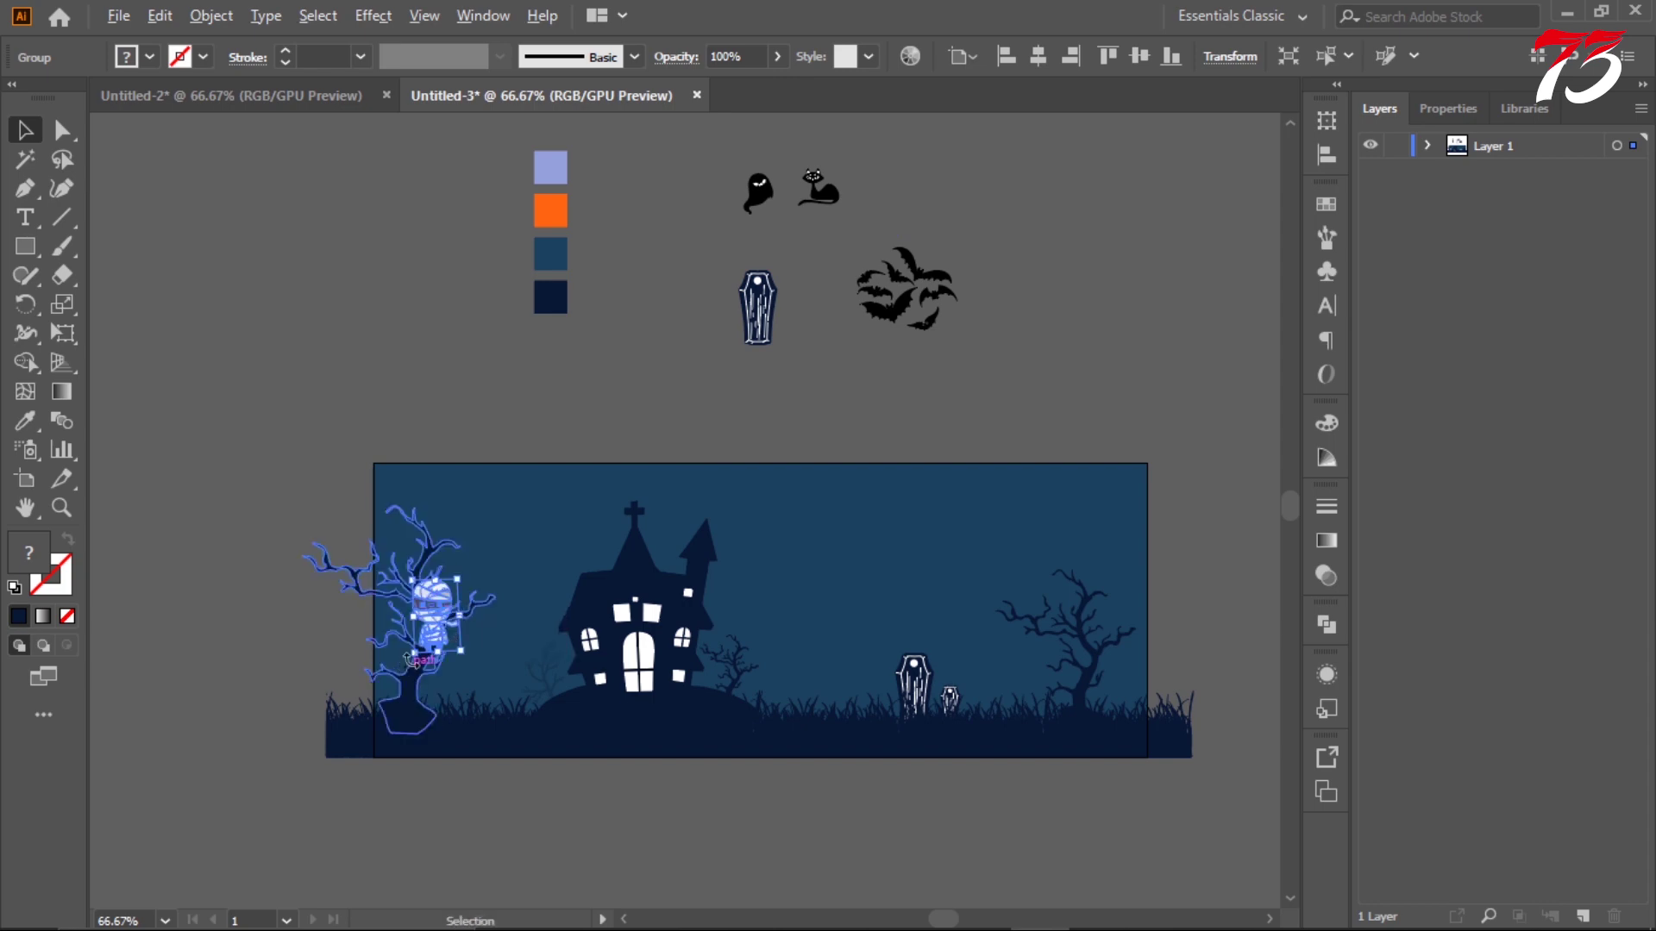
scroll(425, 603, up, 6)
mouse_move(879, 554)
mouse_down()
mouse_move(836, 466)
mouse_move(925, 388)
mouse_up()
- Settle the shrunken mummy onto a branch of the left tree
scroll(787, 381, down, 4)
scroll(858, 460, up, 5)
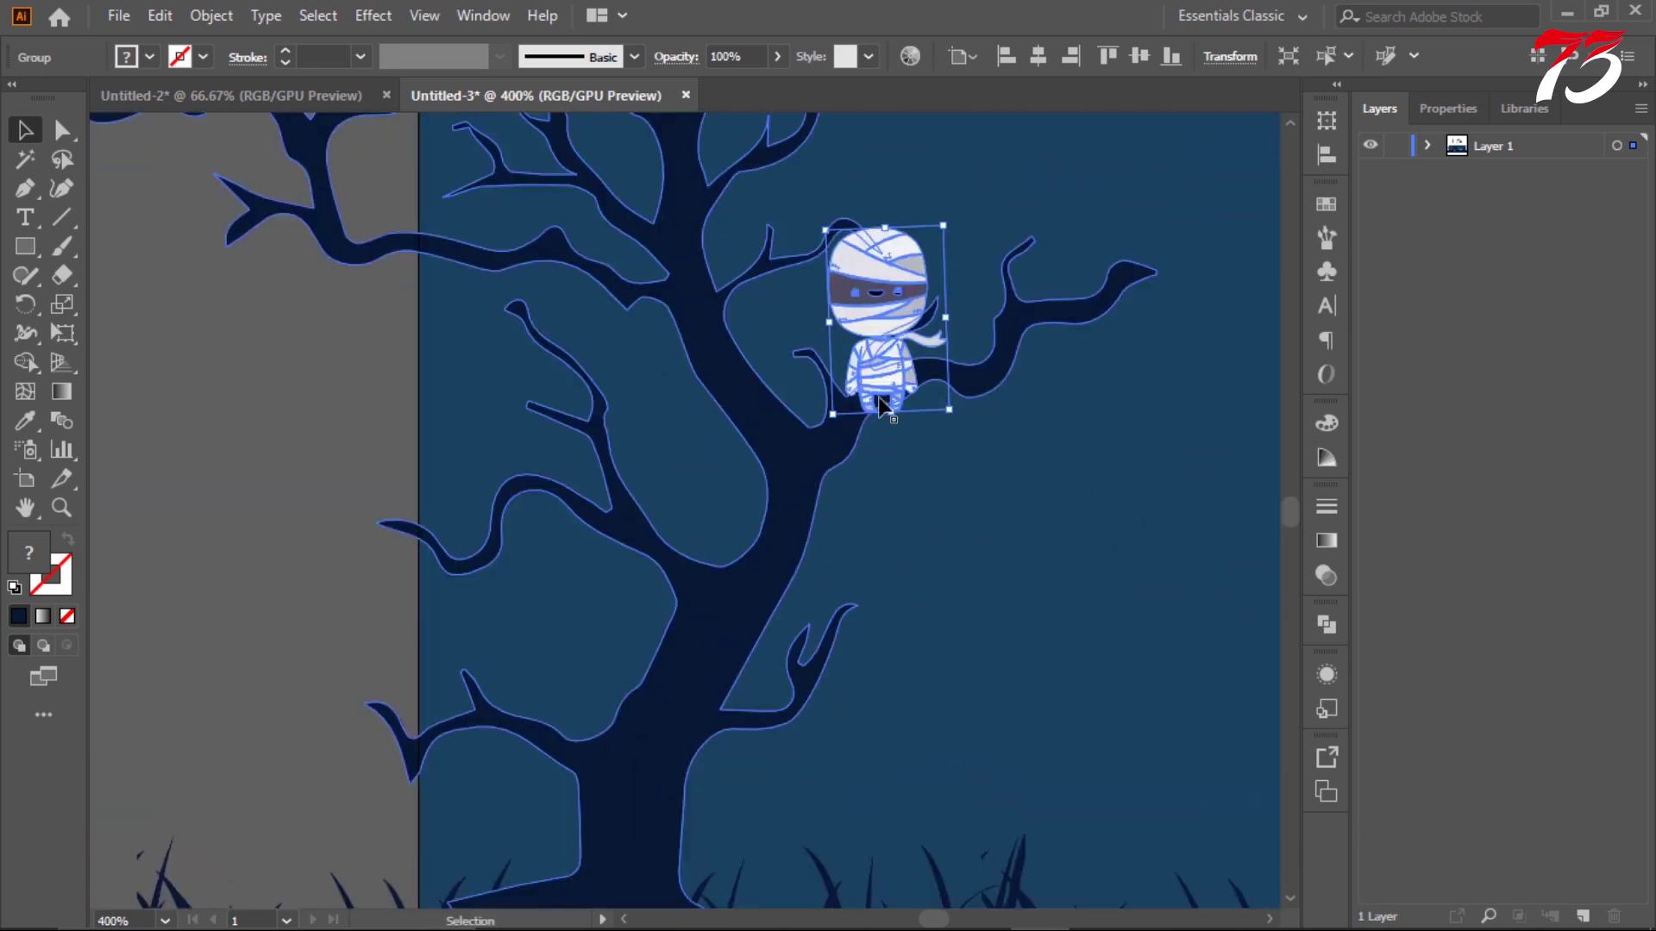
scroll(703, 574, up, 3)
scroll(716, 586, up, 2)
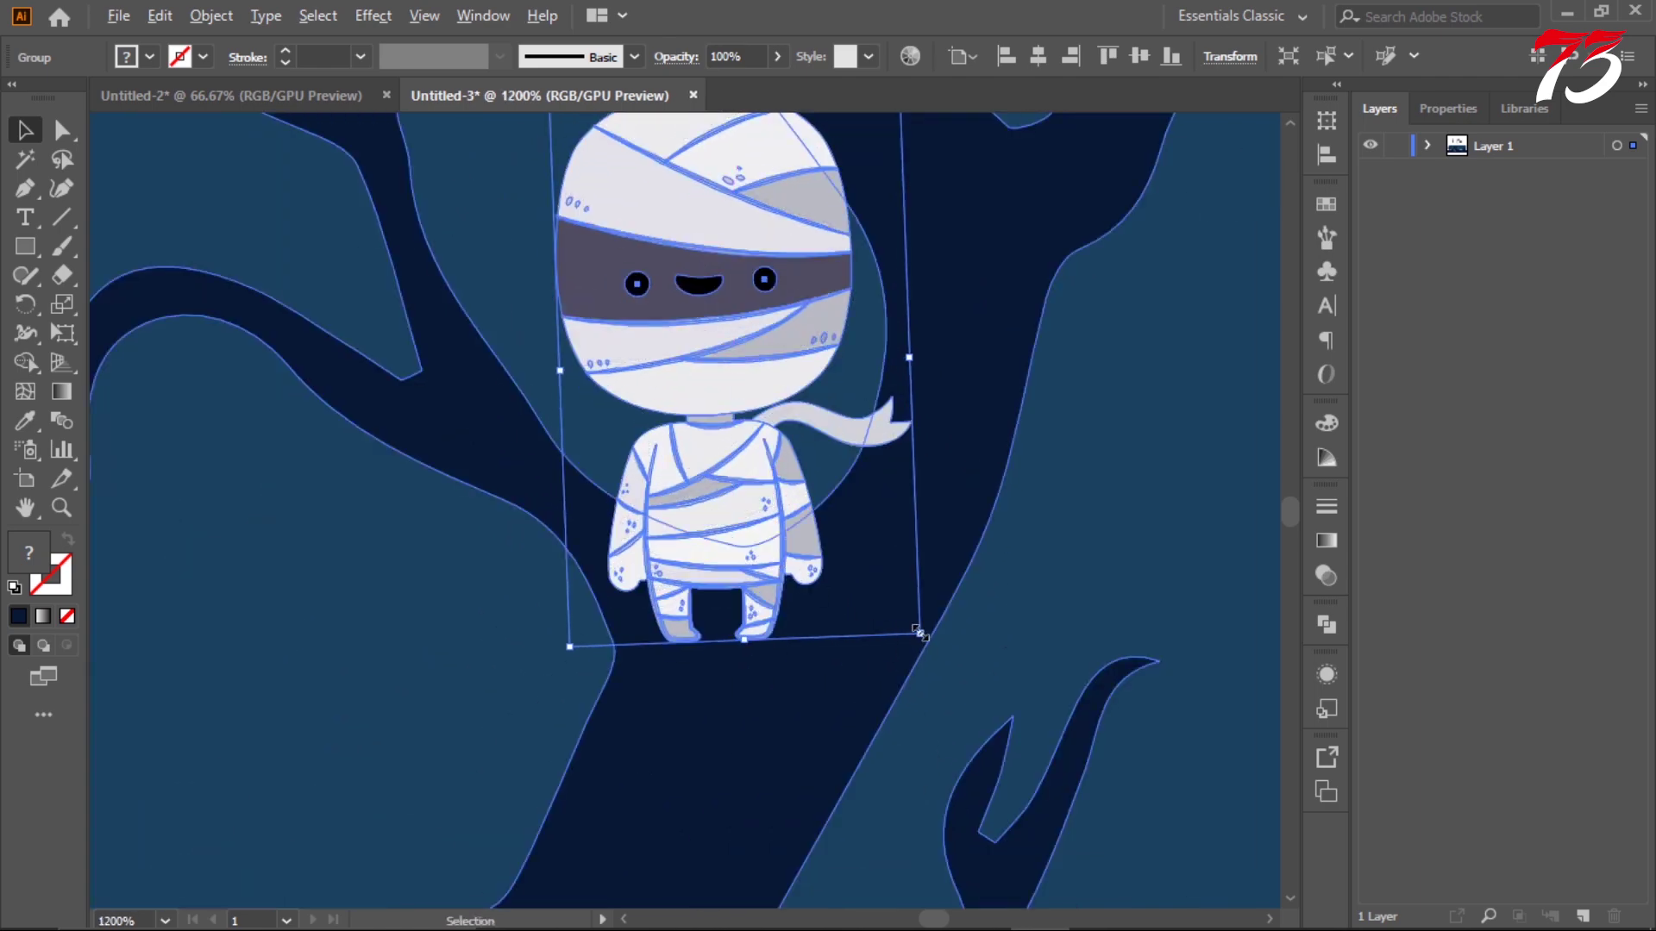
drag(759, 517, 757, 522)
scroll(369, 441, down, 5)
click(375, 435)
scroll(374, 431, down, 2)
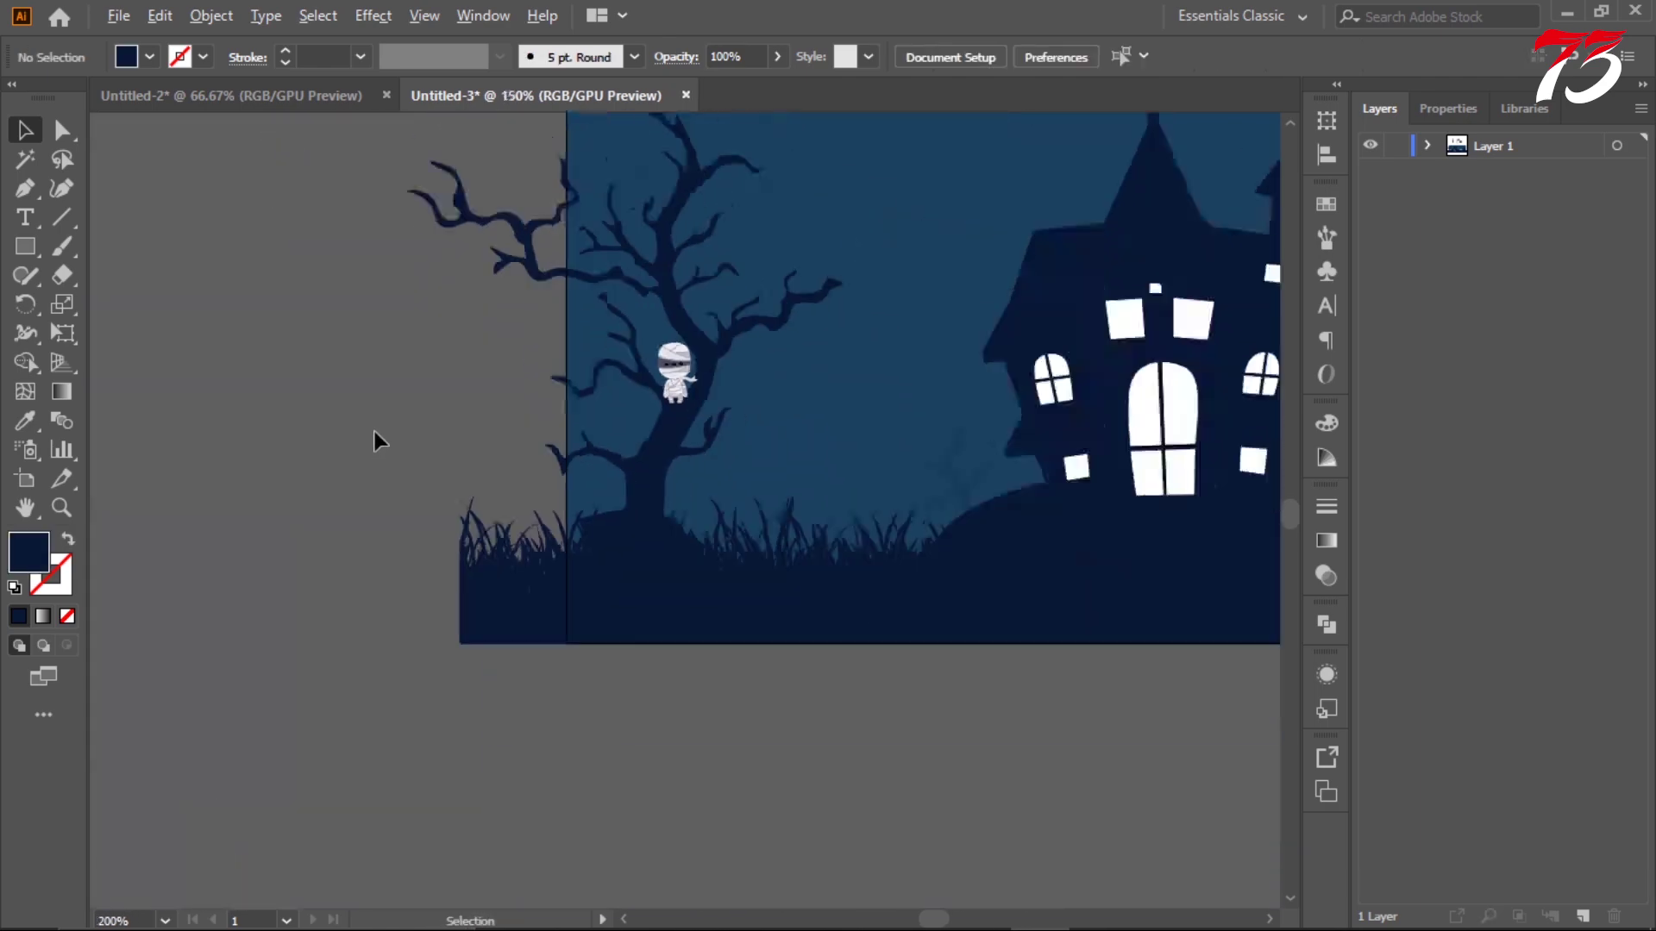
scroll(386, 421, down, 1)
scroll(376, 432, down, 1)
scroll(920, 636, up, 1)
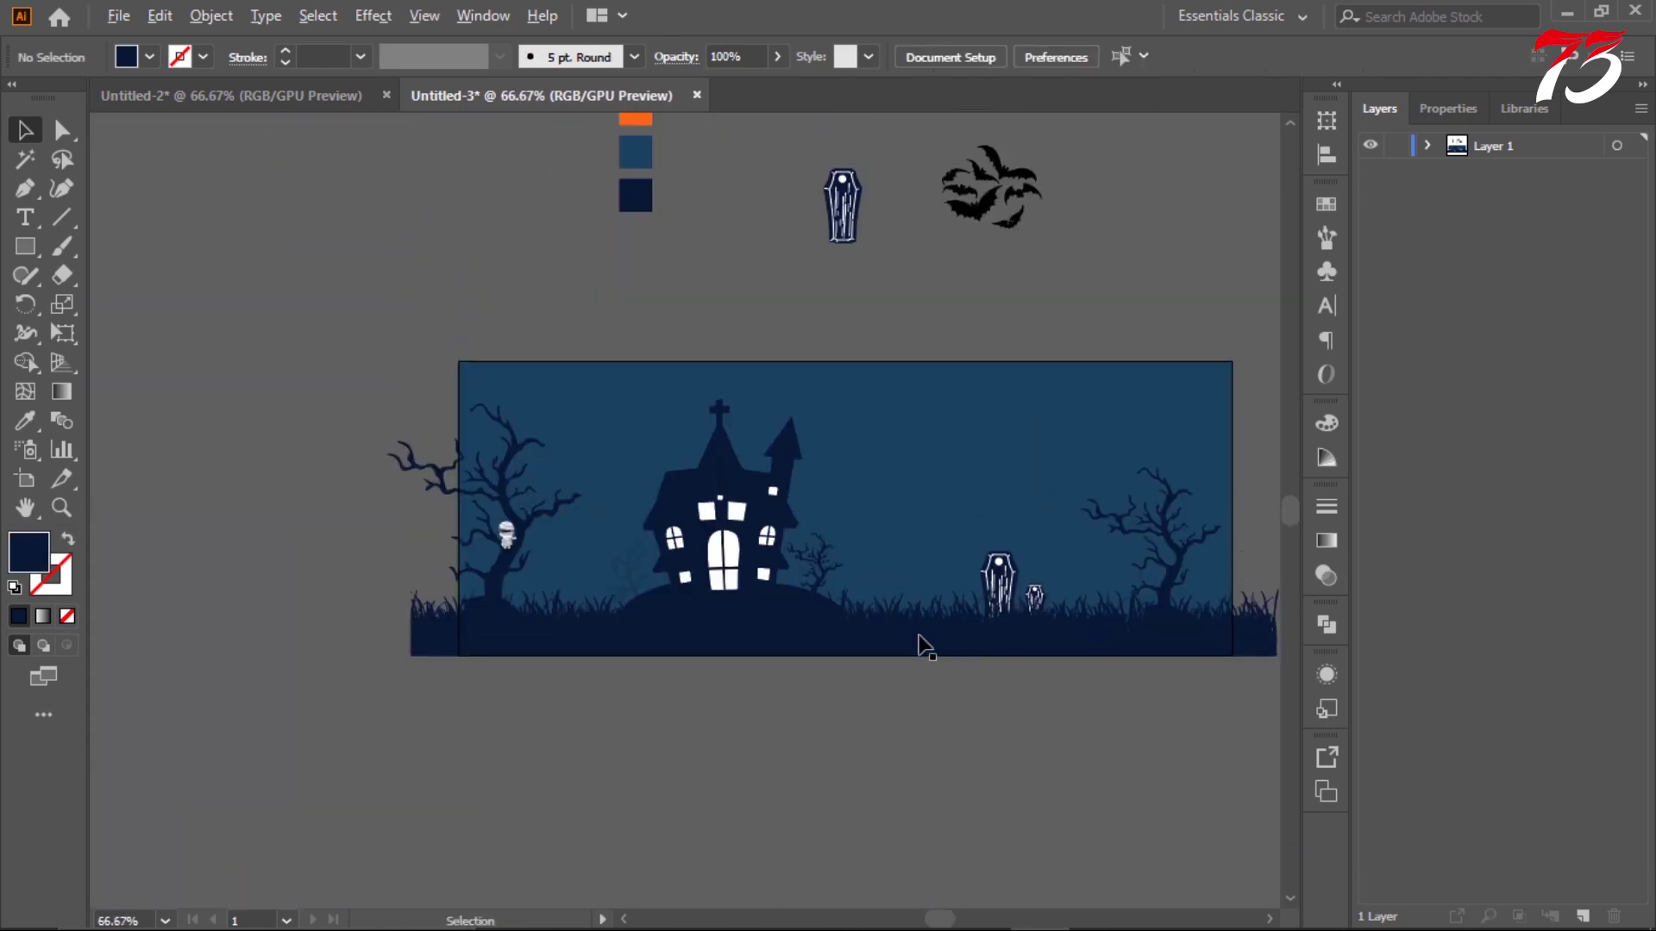
scroll(923, 635, up, 1)
- Ungroup the cat figure and its head, then regroup the selected cat parts
scroll(923, 638, down, 2)
scroll(862, 431, up, 2)
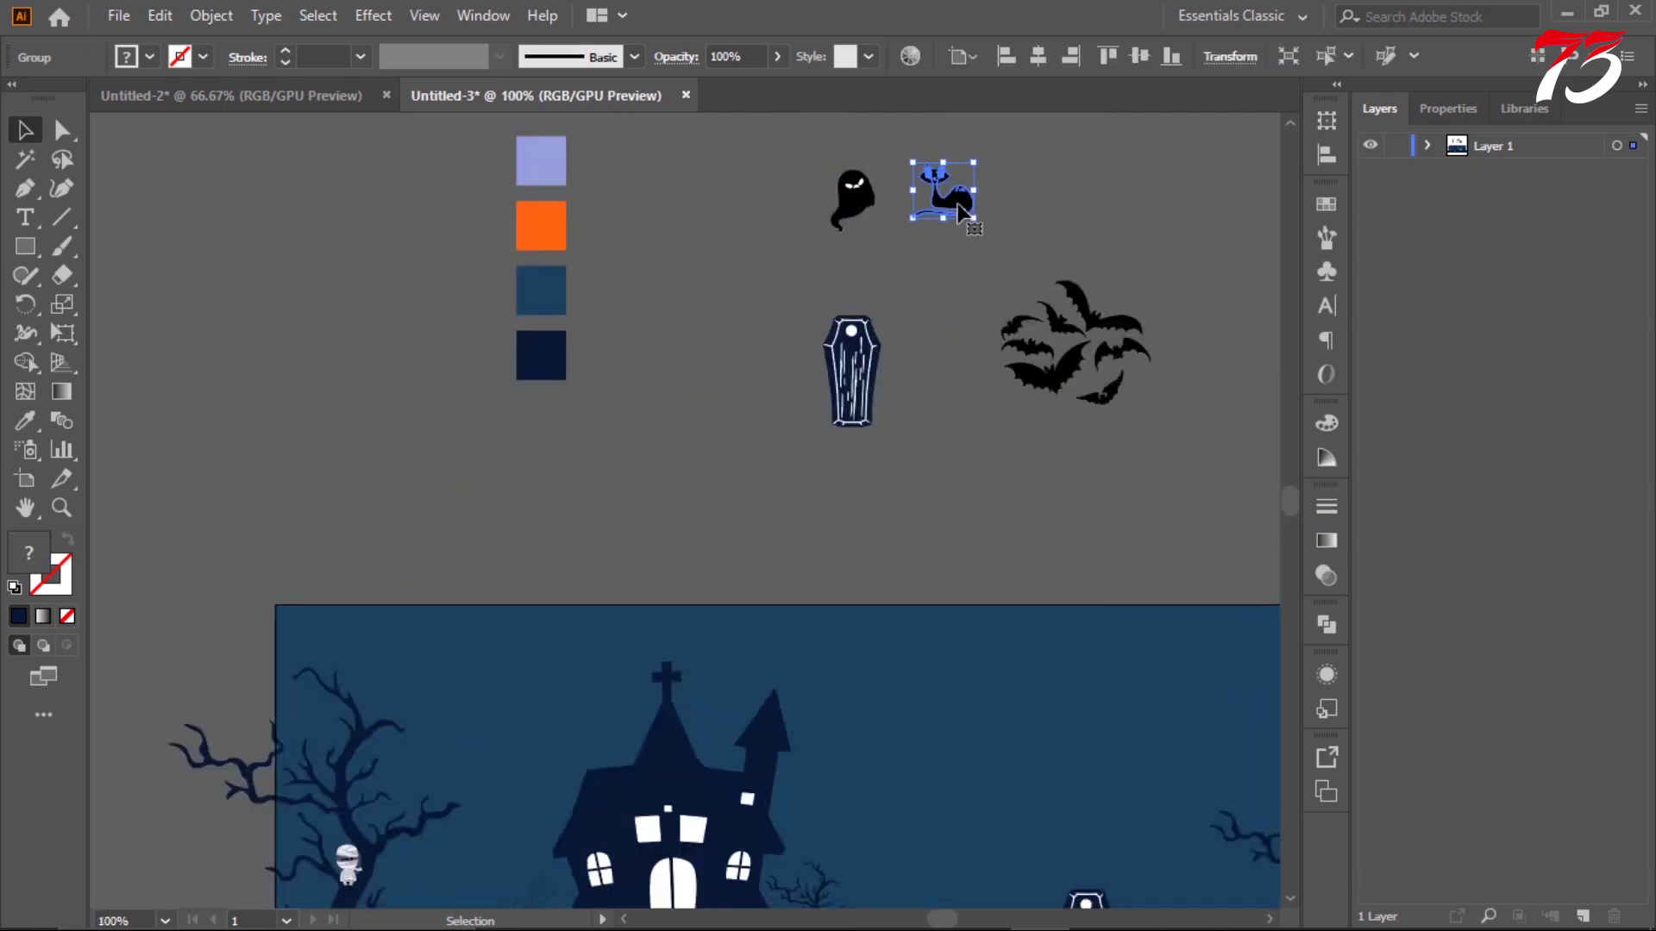
drag(936, 561, 939, 552)
right_click(959, 535)
click(992, 314)
scroll(862, 517, up, 4)
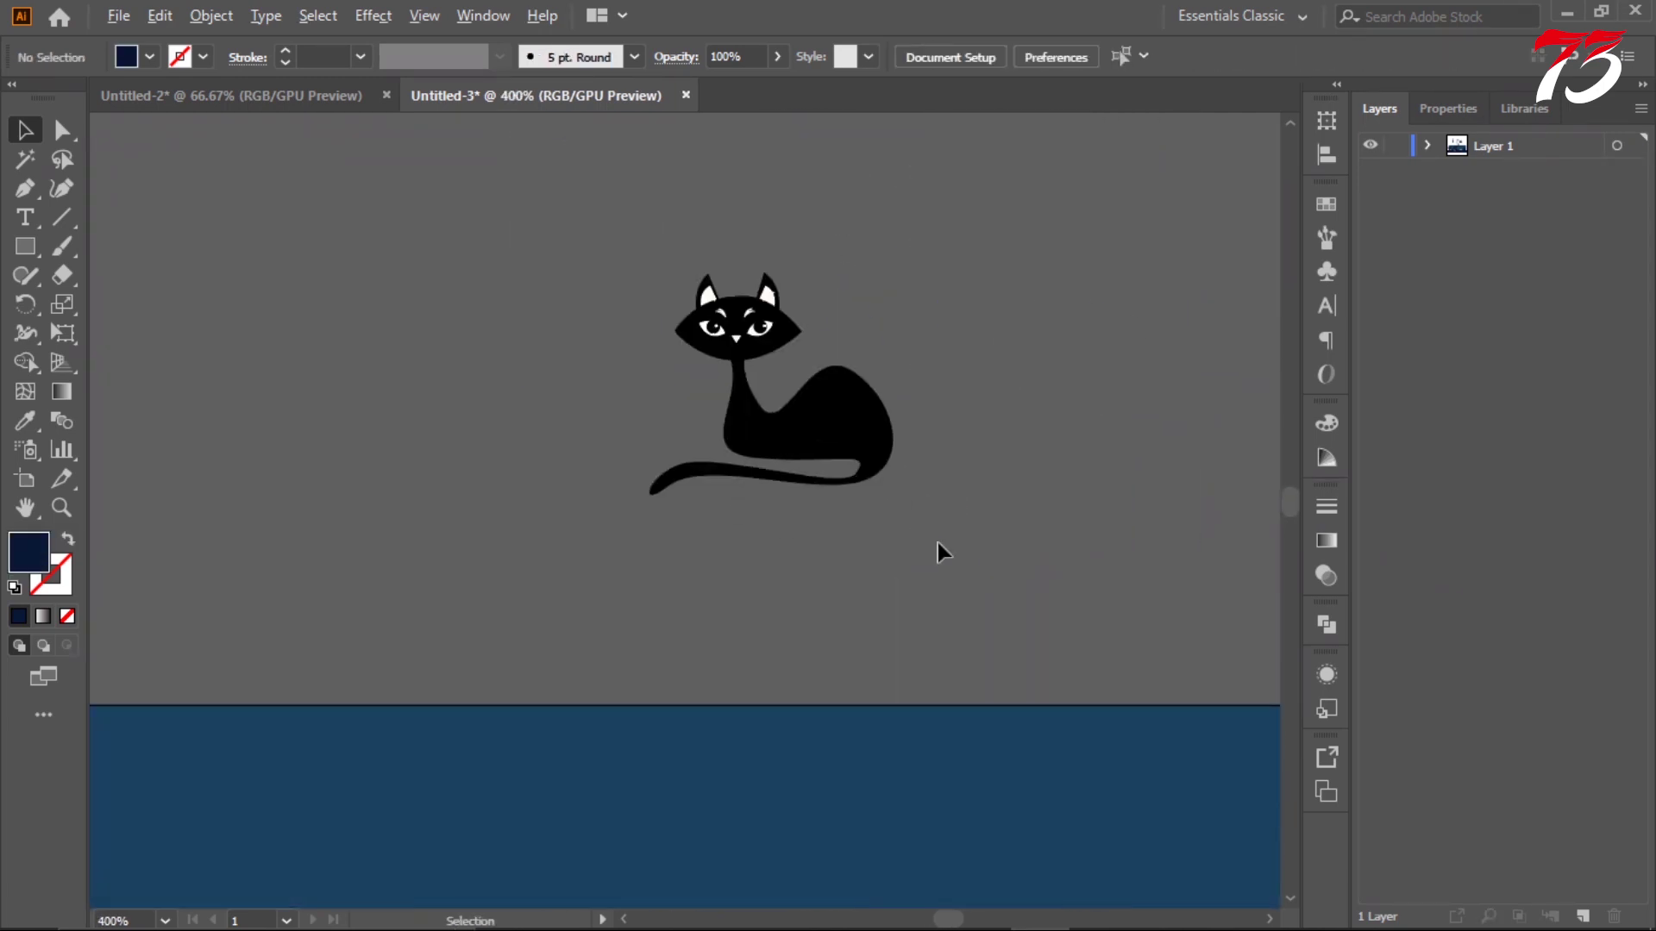
right_click(833, 480)
click(791, 321)
right_click(802, 326)
click(845, 529)
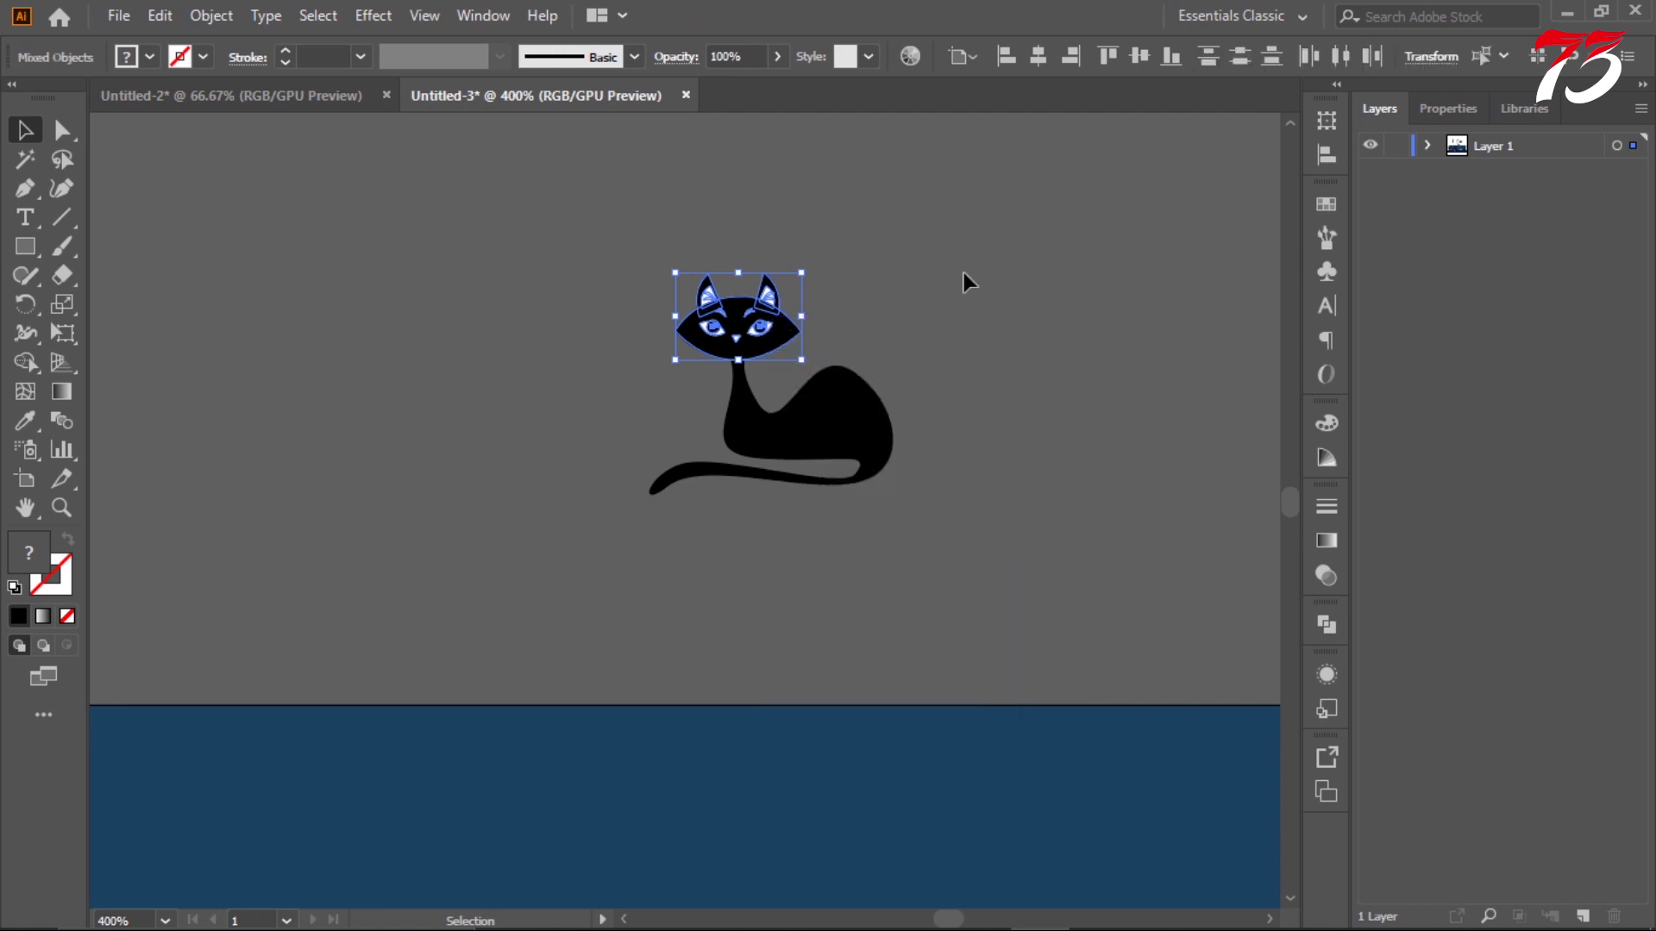
click(780, 336)
scroll(780, 336, up, 2)
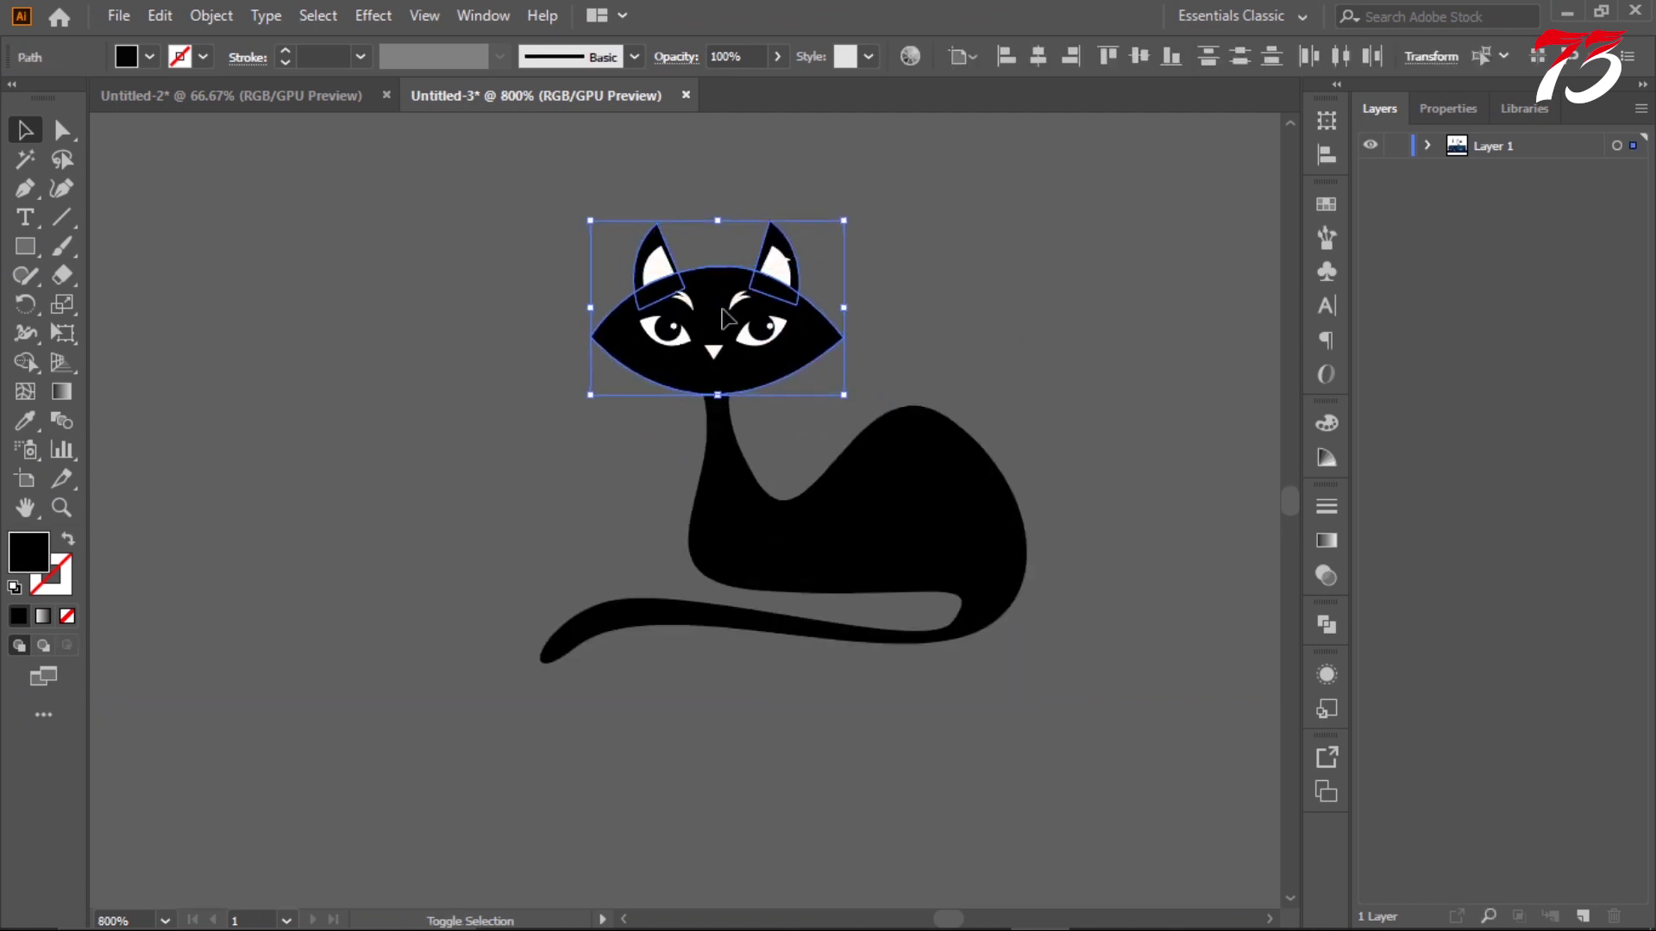
key(ctrl+g)
- Give the cat a dark navy fill
scroll(828, 518, down, 4)
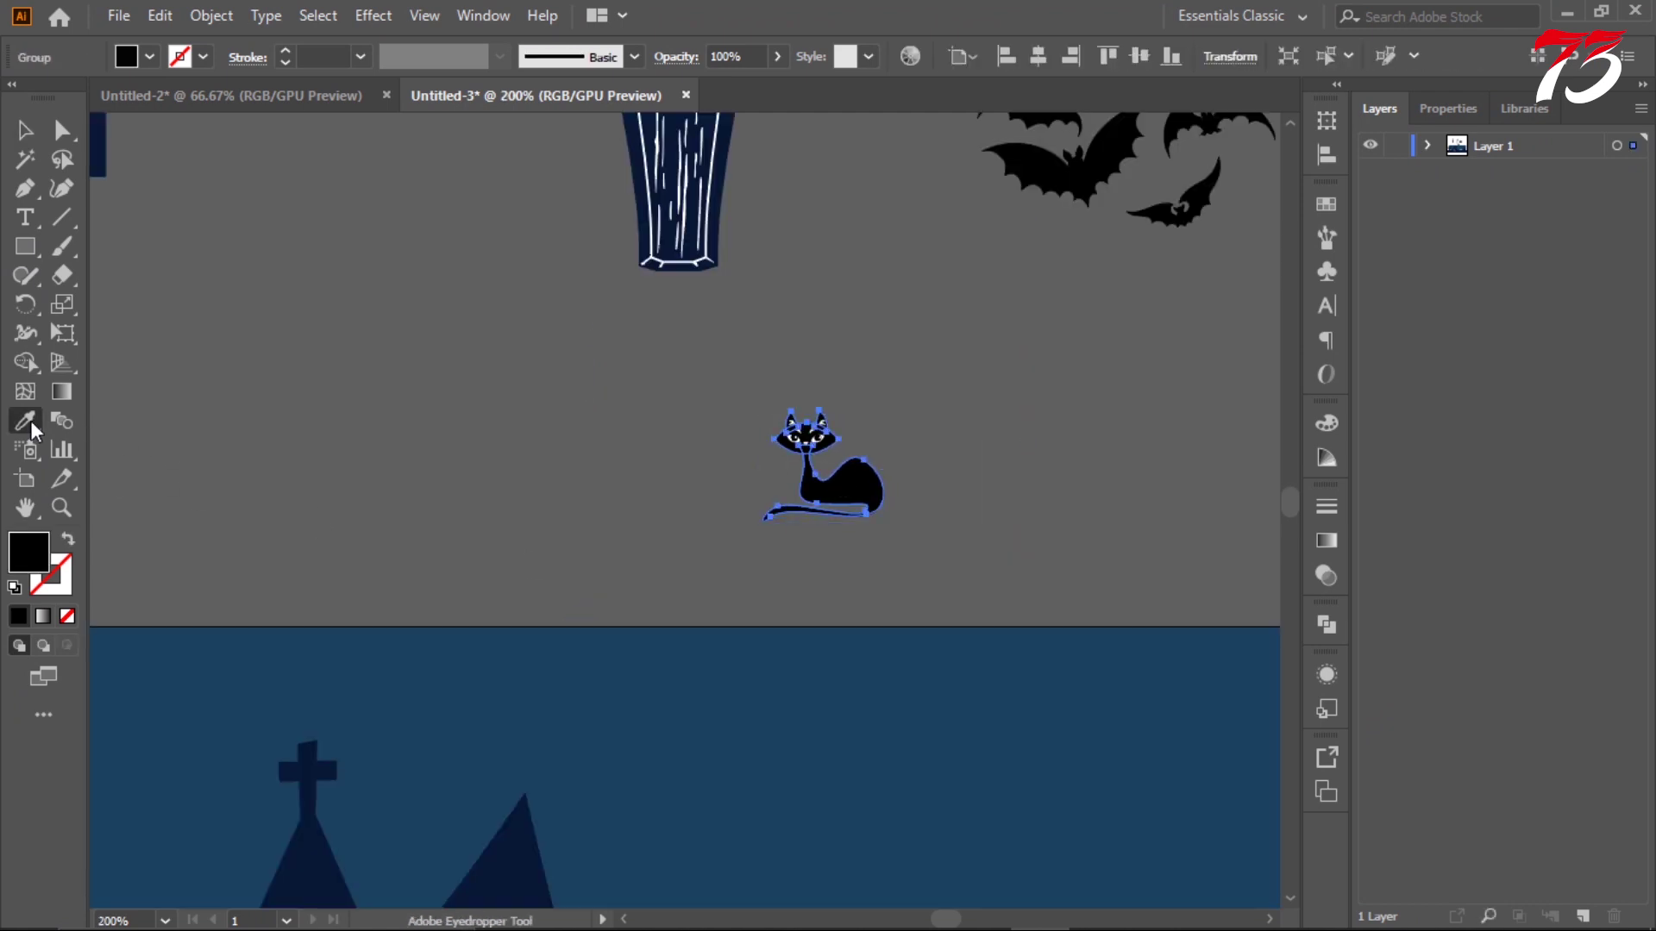
click(26, 130)
scroll(876, 459, up, 2)
scroll(876, 458, up, 1)
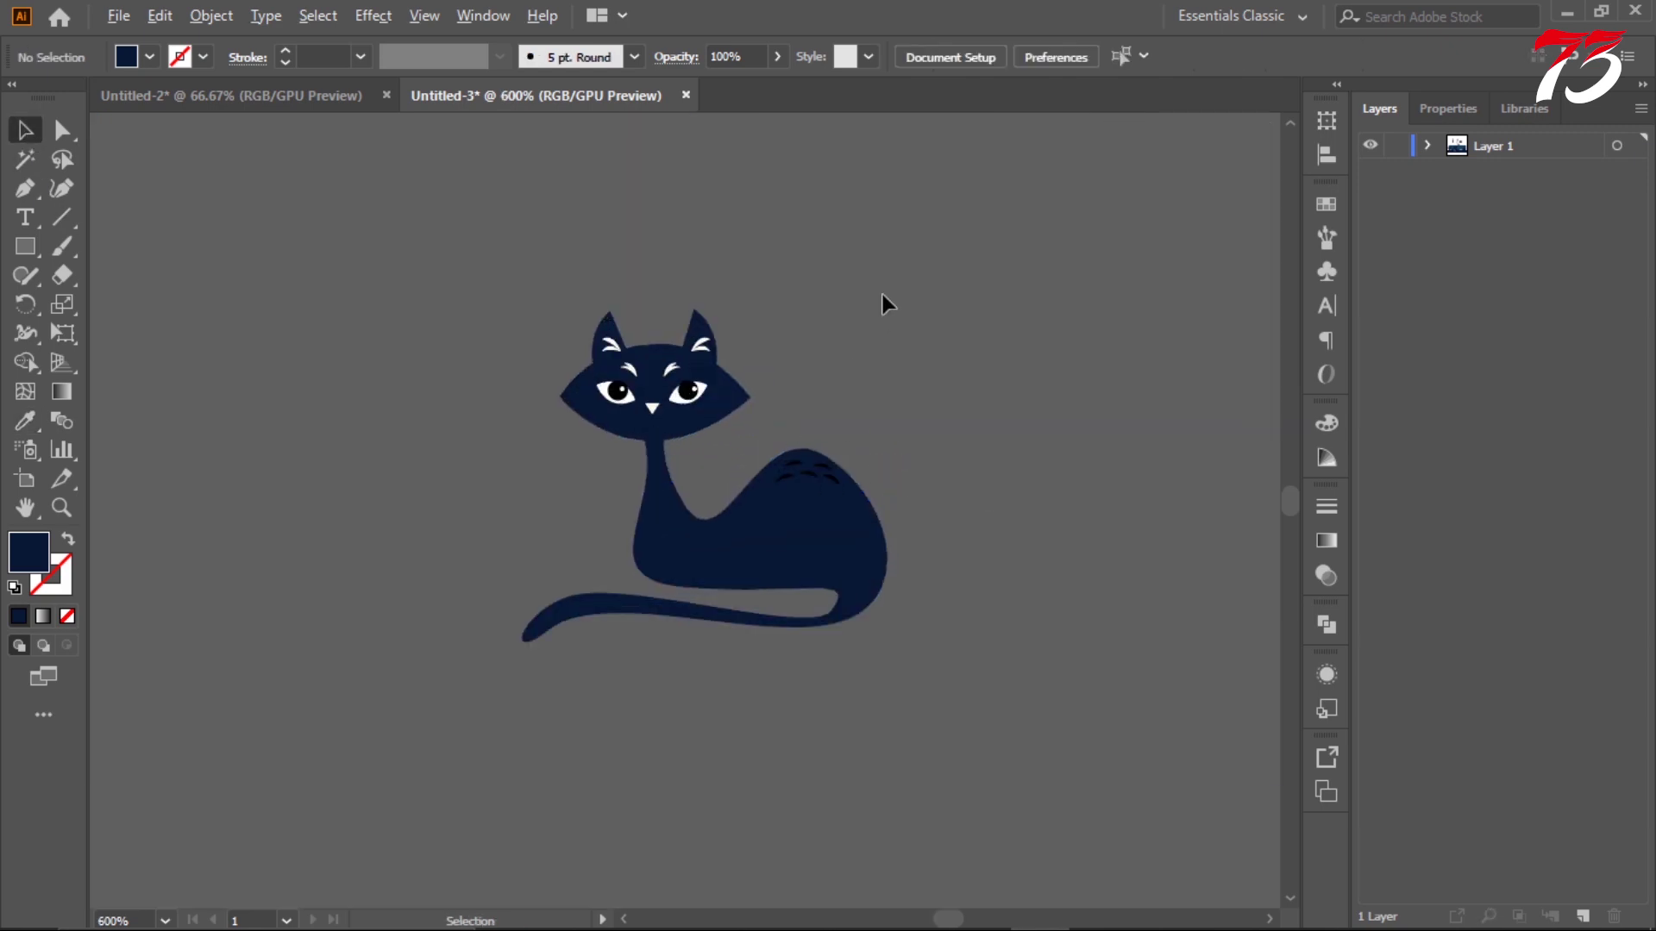
drag(881, 293, 557, 690)
click(557, 690)
scroll(922, 497, down, 6)
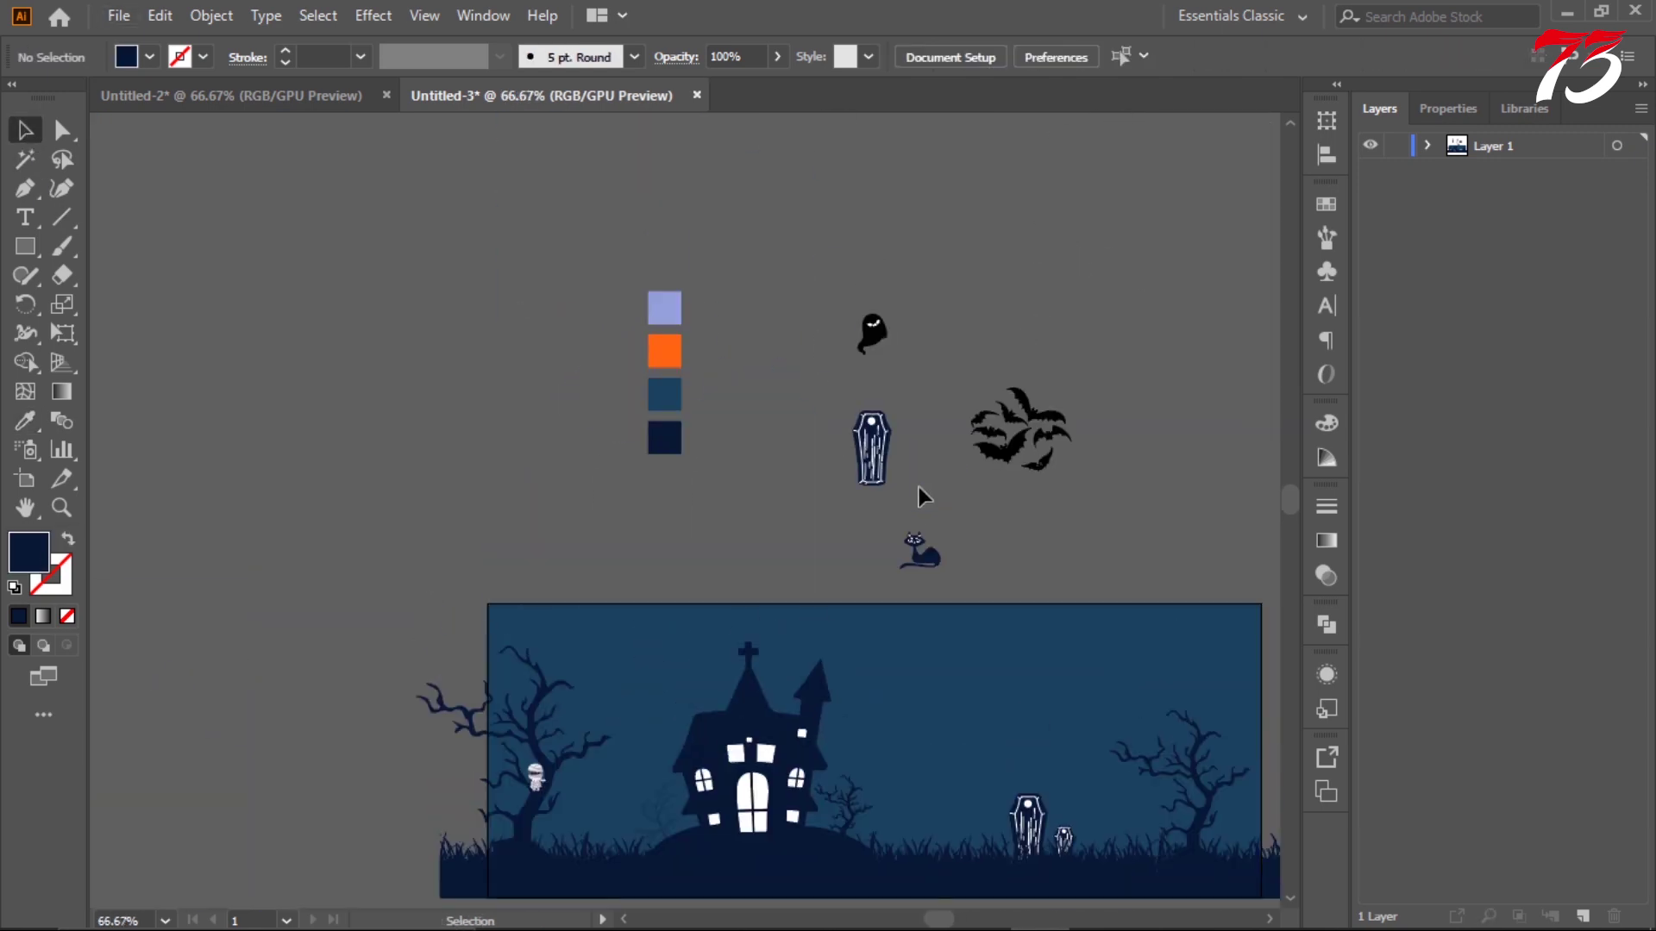
scroll(714, 733, up, 5)
- Move the cat onto the haunted house roof and shrink it to roof scale
drag(712, 729, 751, 636)
scroll(664, 681, up, 1)
drag(664, 681, 695, 691)
scroll(858, 655, down, 3)
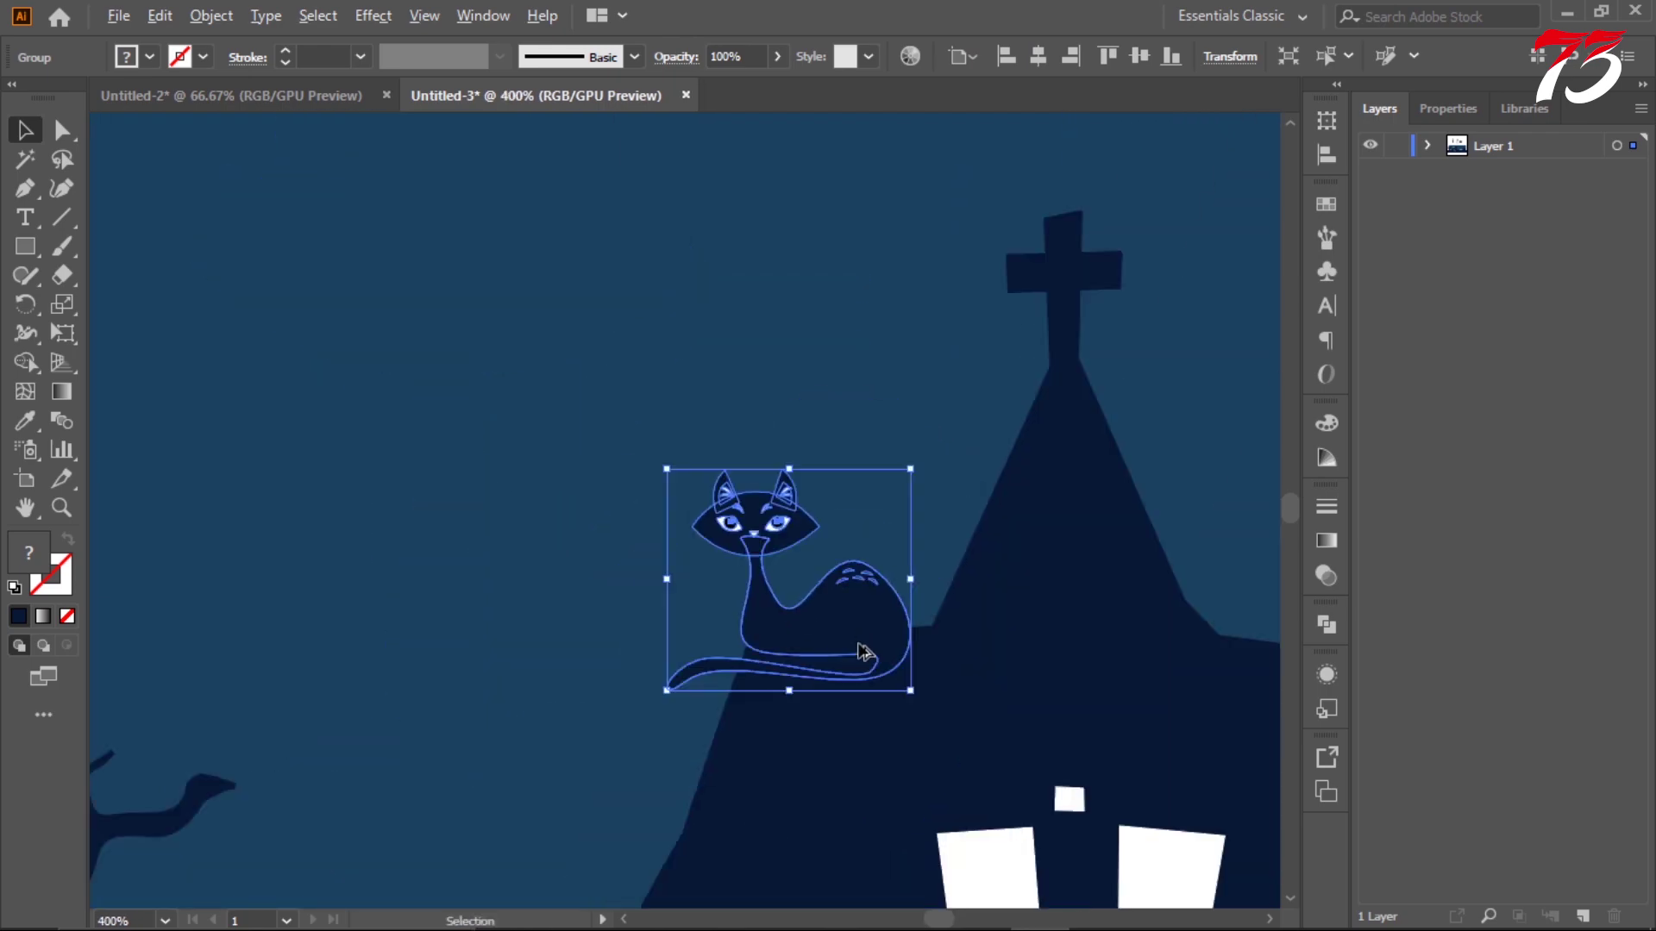
scroll(946, 729, up, 3)
mouse_move(946, 723)
mouse_down()
mouse_move(897, 662)
mouse_move(750, 609)
mouse_up()
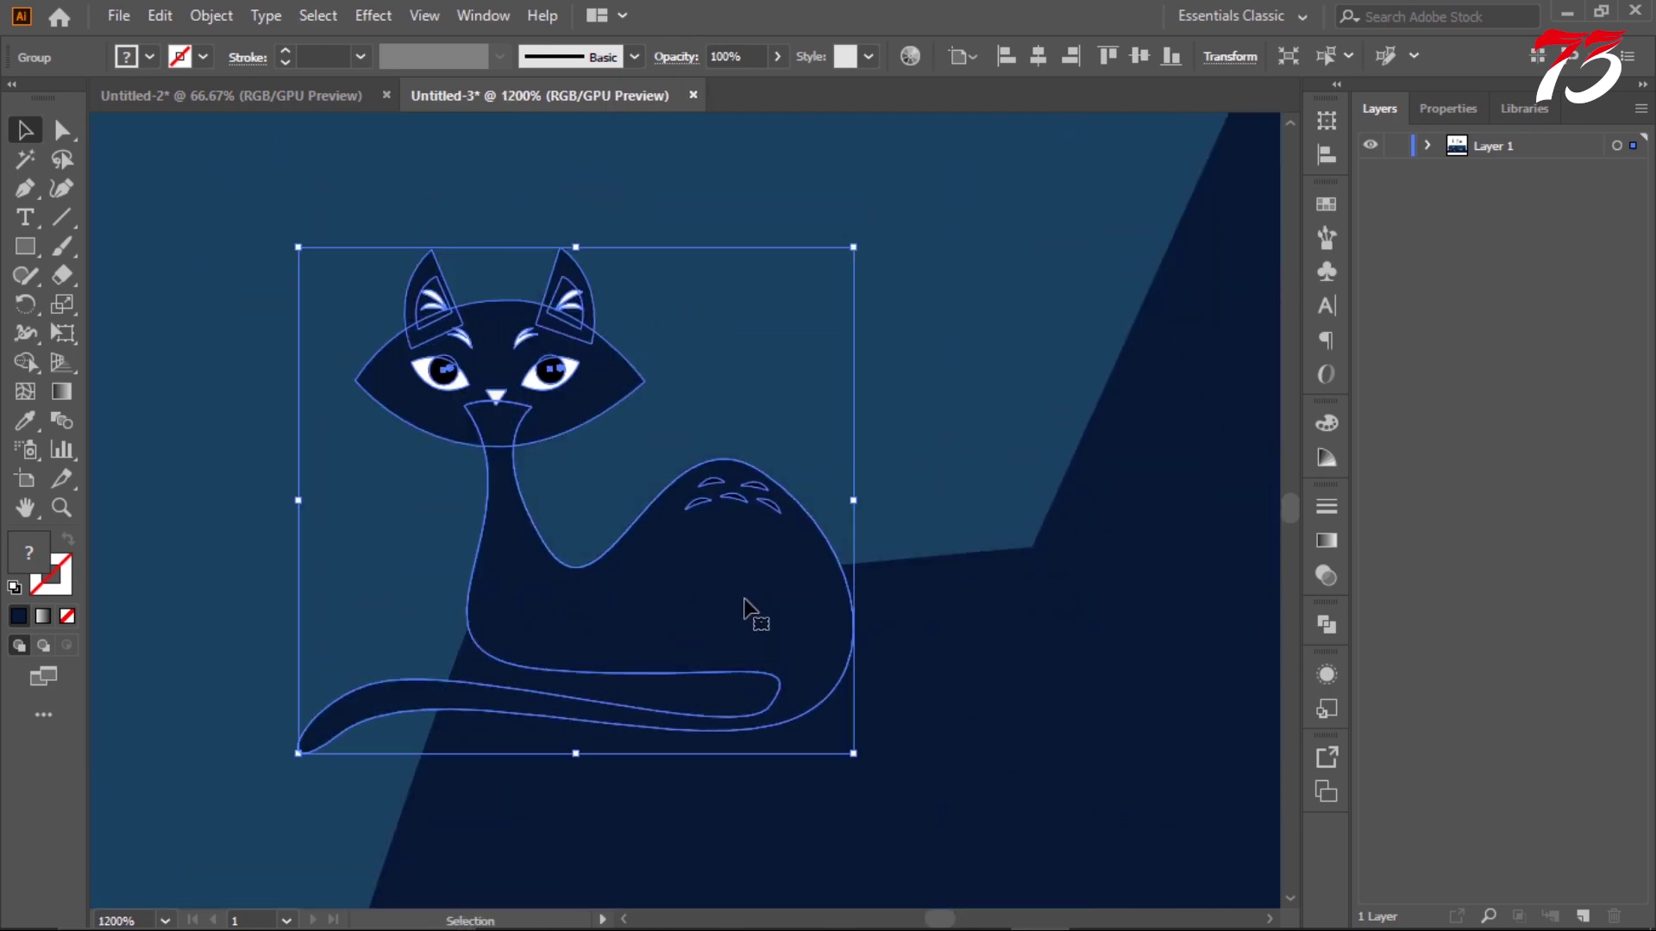
scroll(750, 609, down, 6)
click(904, 343)
- Pan around the artboard to review the cat beside the steeple
scroll(905, 349, up, 2)
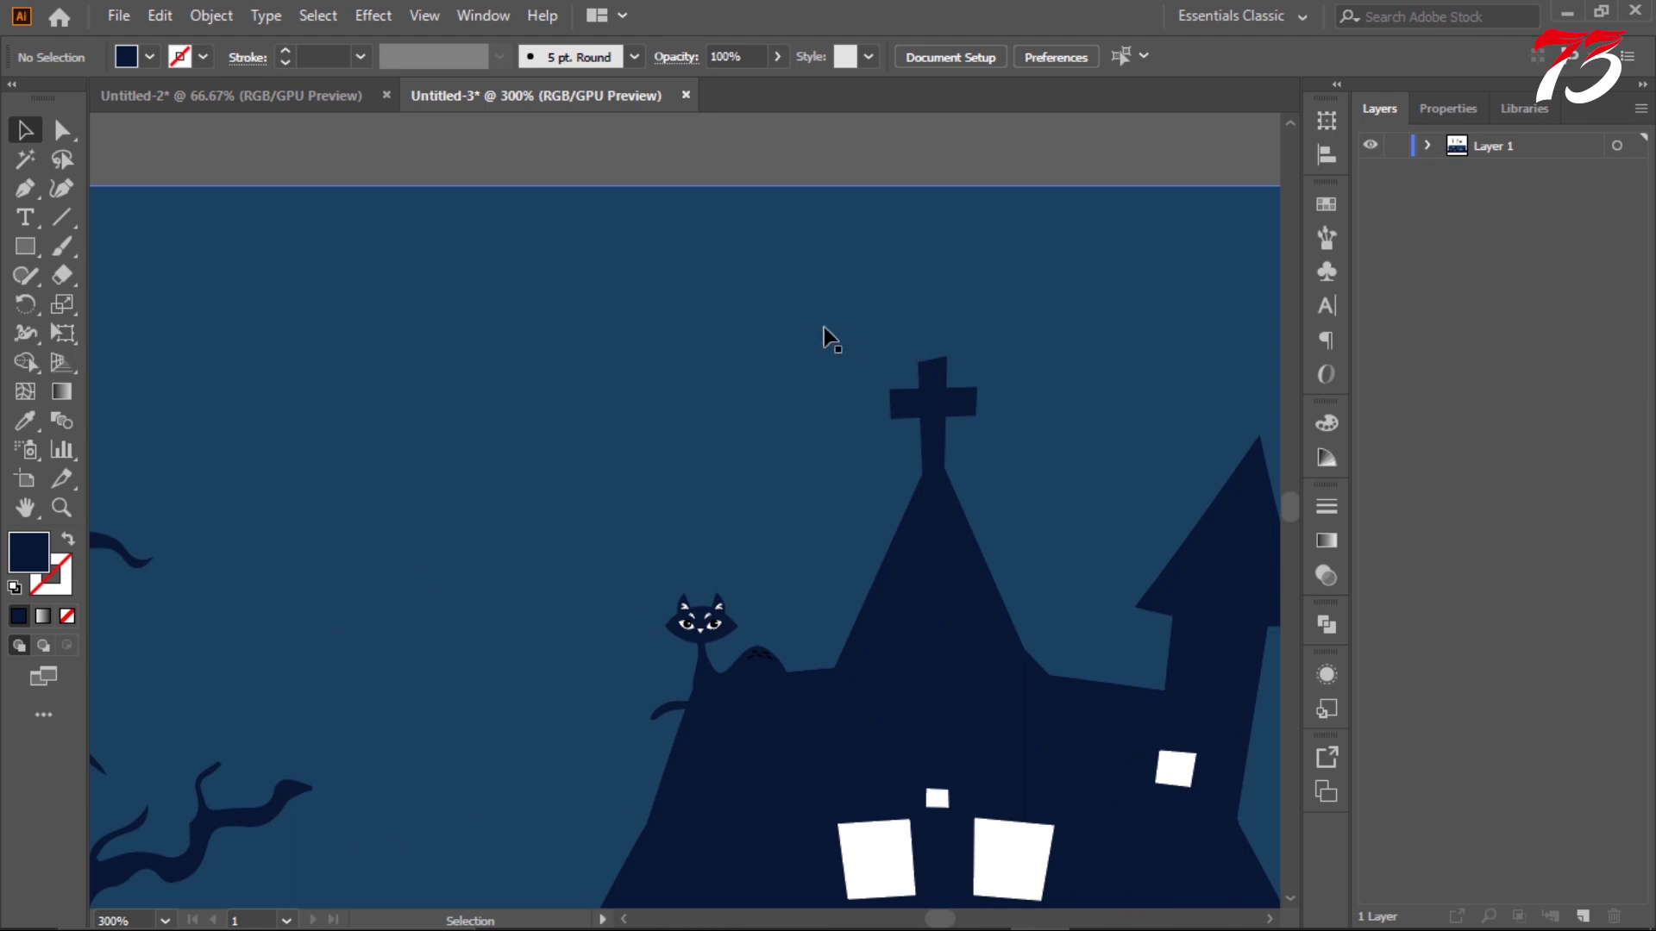
scroll(824, 330, down, 3)
scroll(890, 441, up, 4)
scroll(844, 432, down, 1)
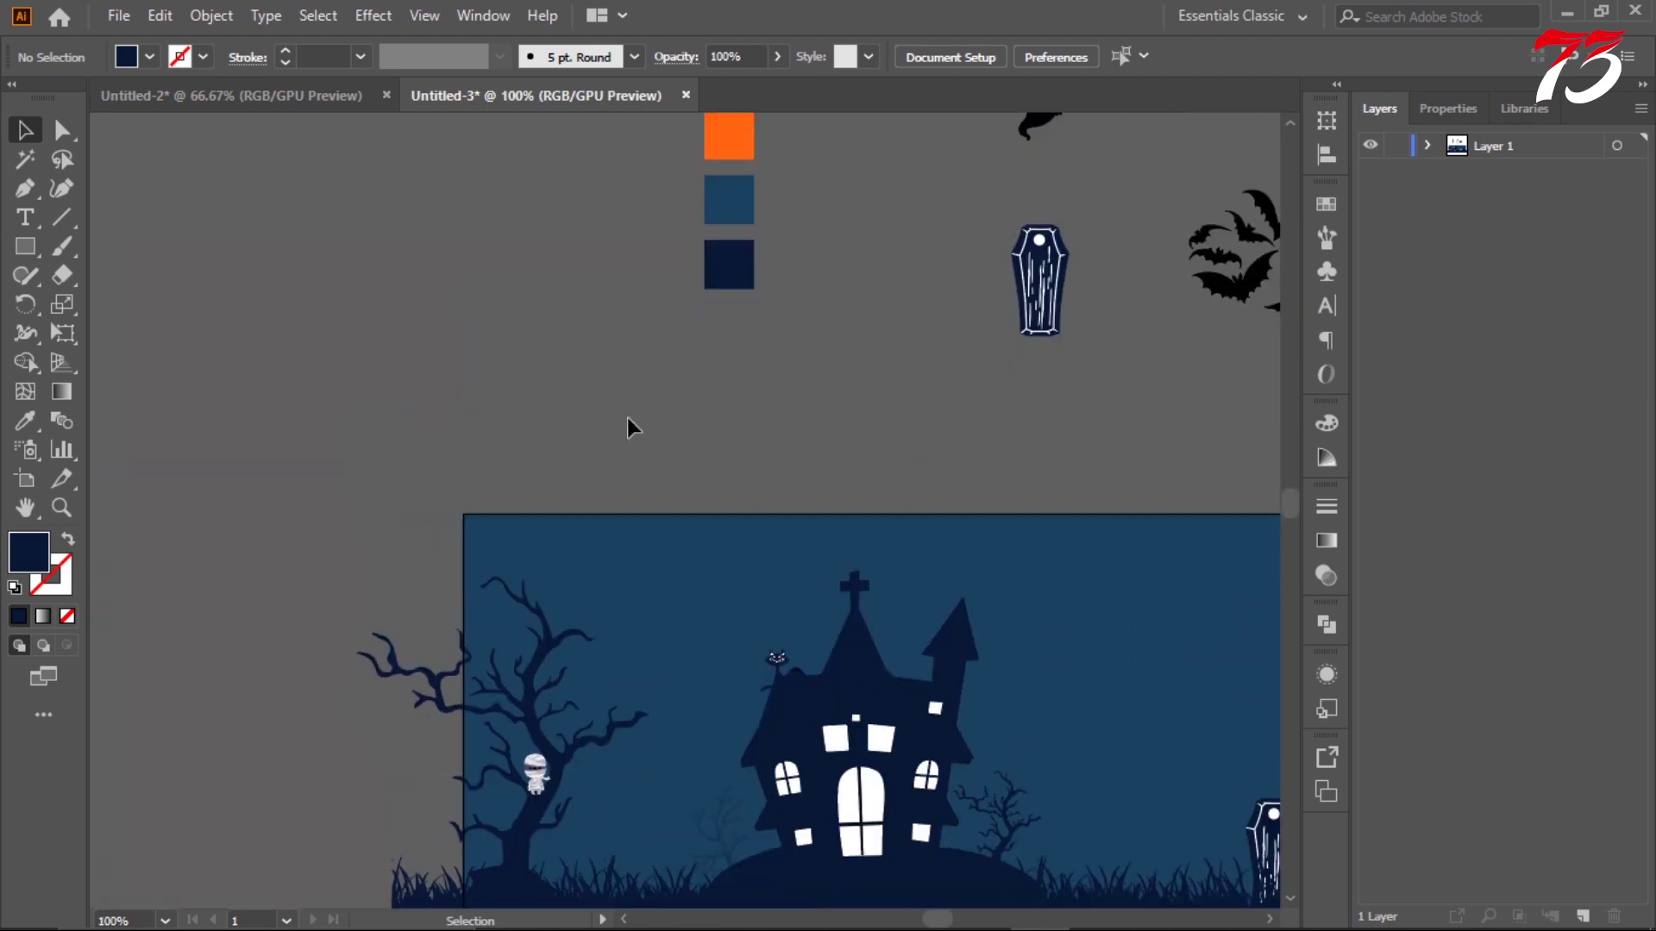
scroll(1194, 455, up, 2)
scroll(863, 414, right, 3)
scroll(872, 355, down, 1)
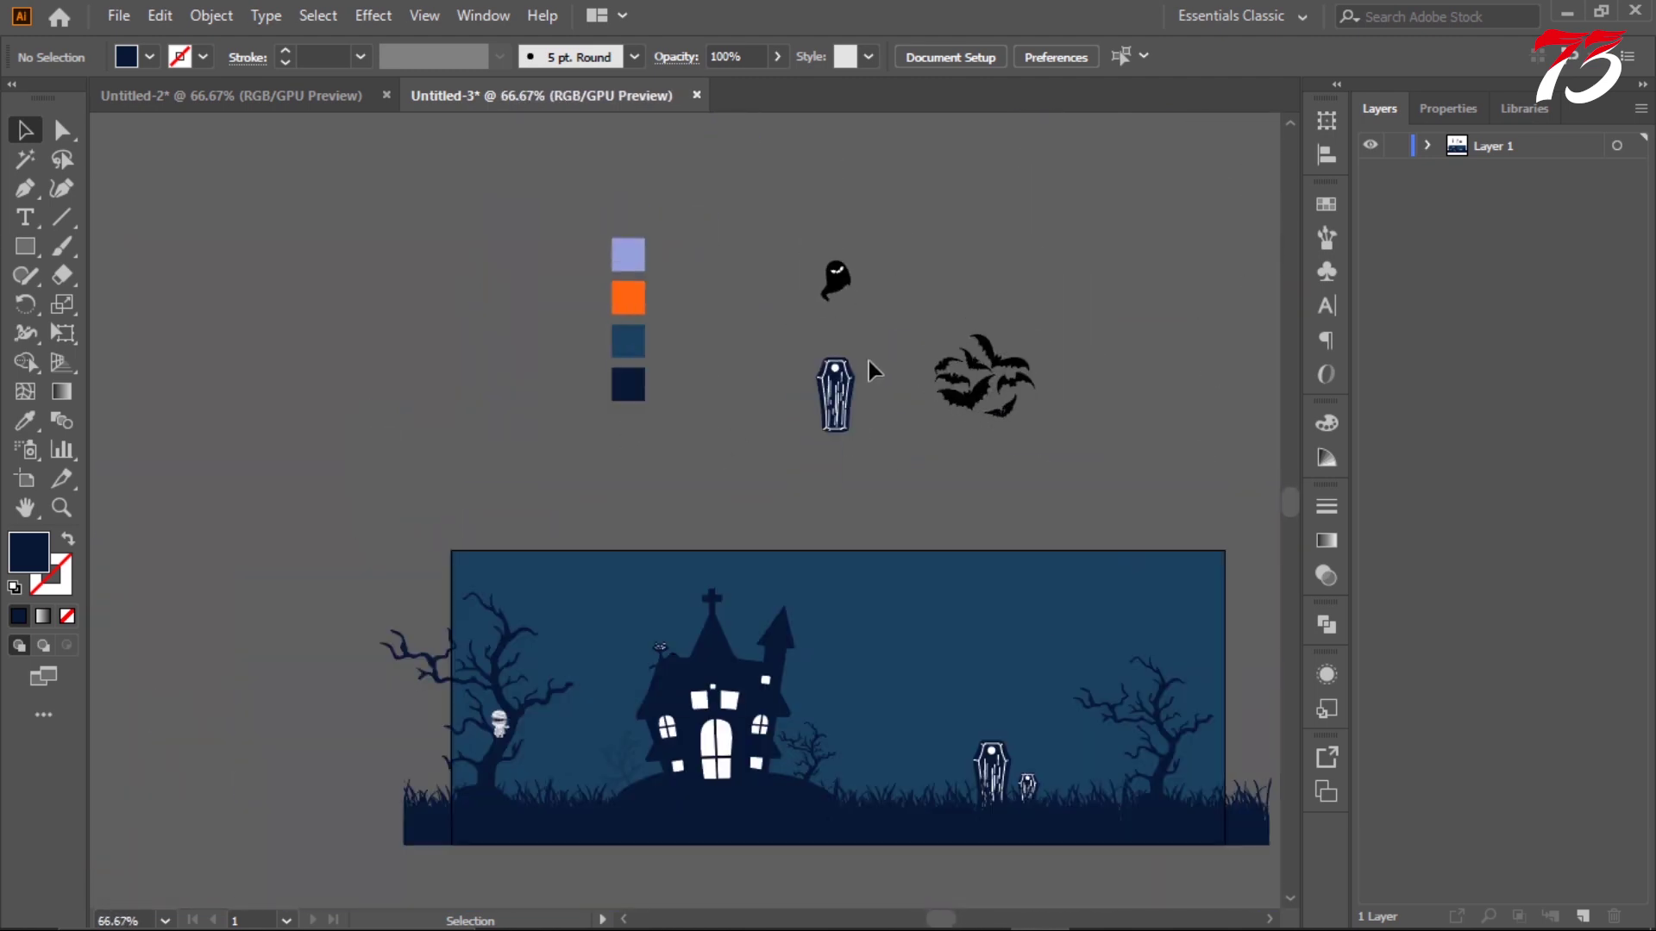
scroll(868, 361, down, 1)
- Fill the black ghost above the artboard navy with the Eyedropper
scroll(872, 365, up, 1)
click(850, 285)
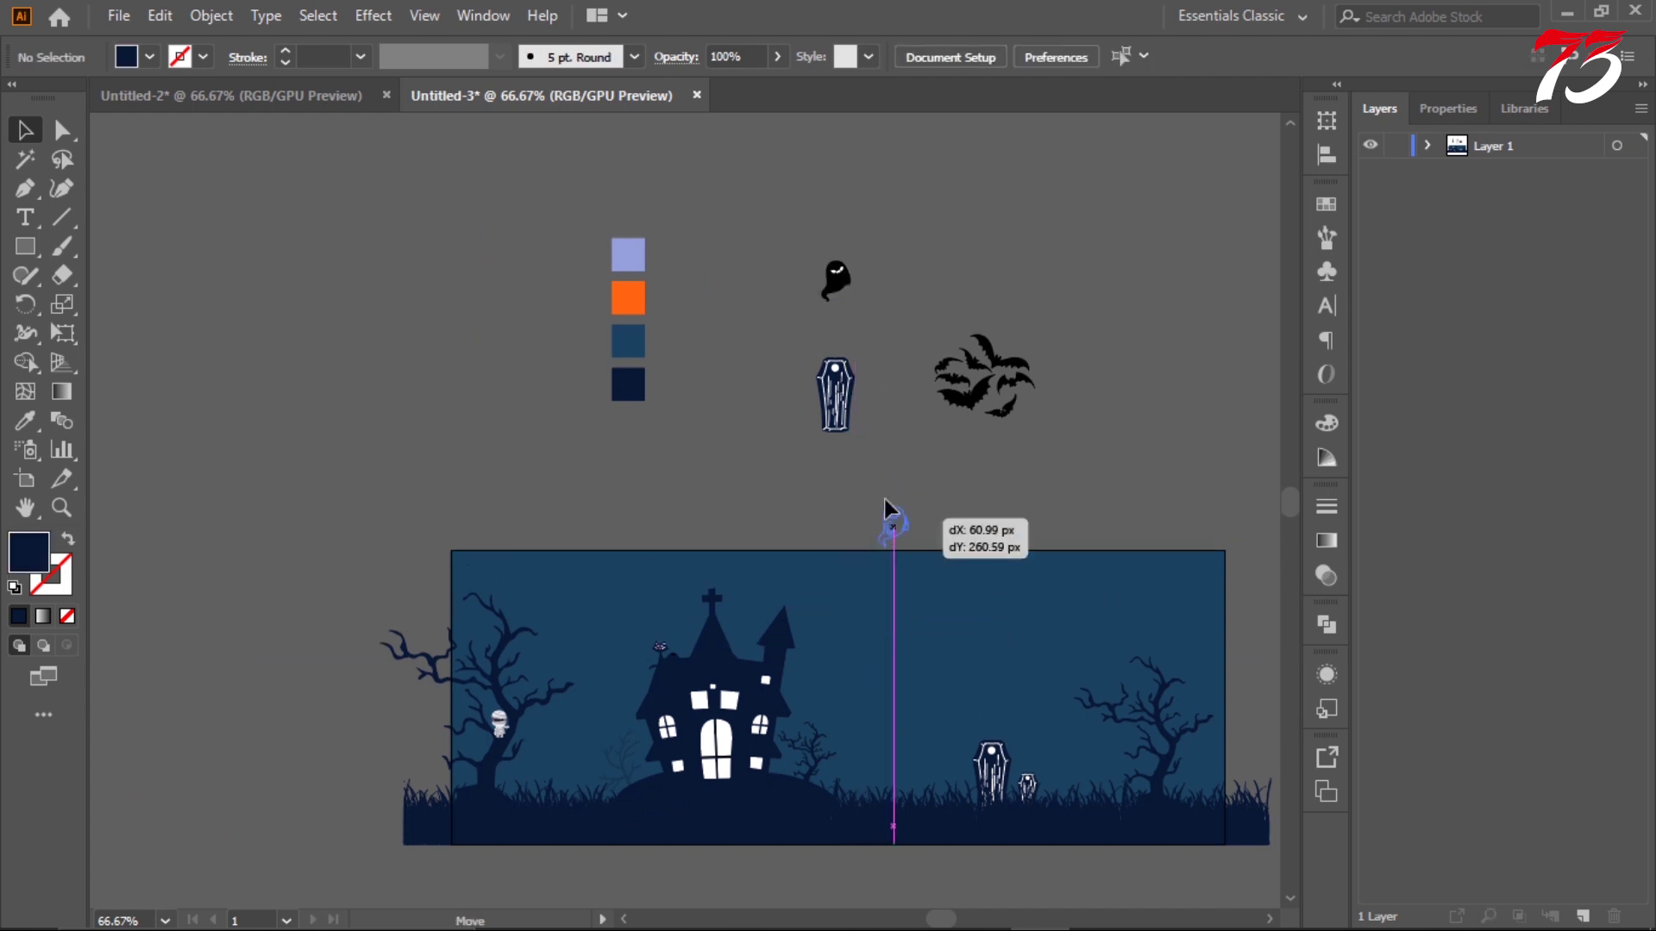
scroll(885, 509, up, 5)
right_click(887, 454)
key(Escape)
scroll(897, 514, up, 5)
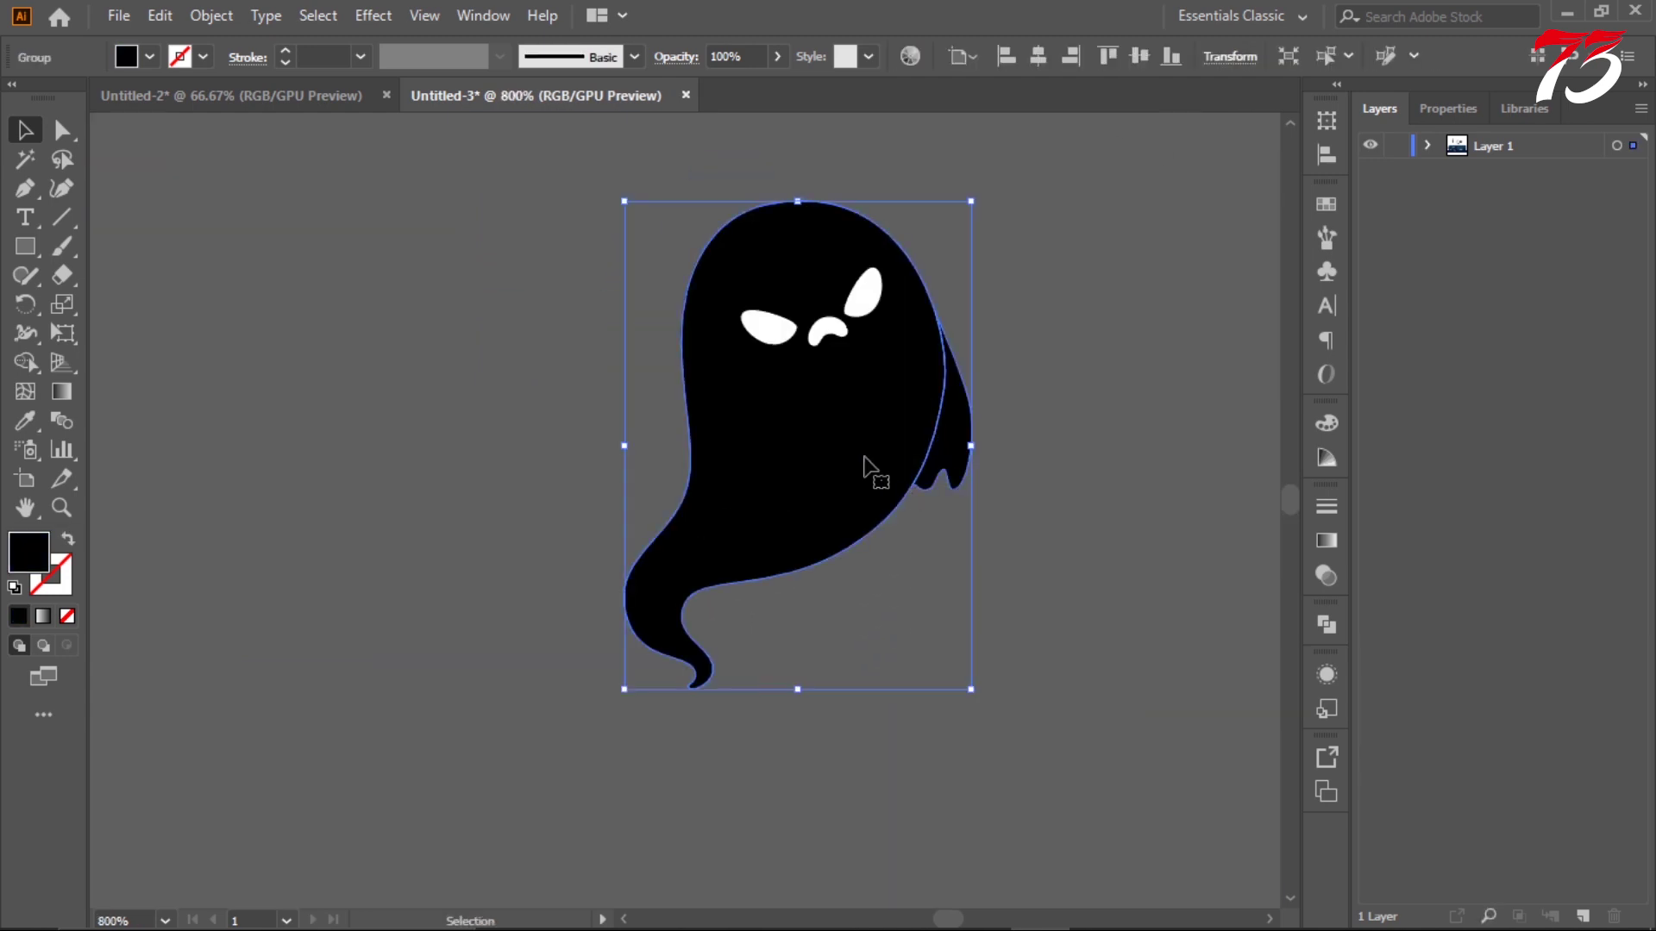
scroll(871, 470, down, 7)
key(i)
scroll(839, 514, up, 3)
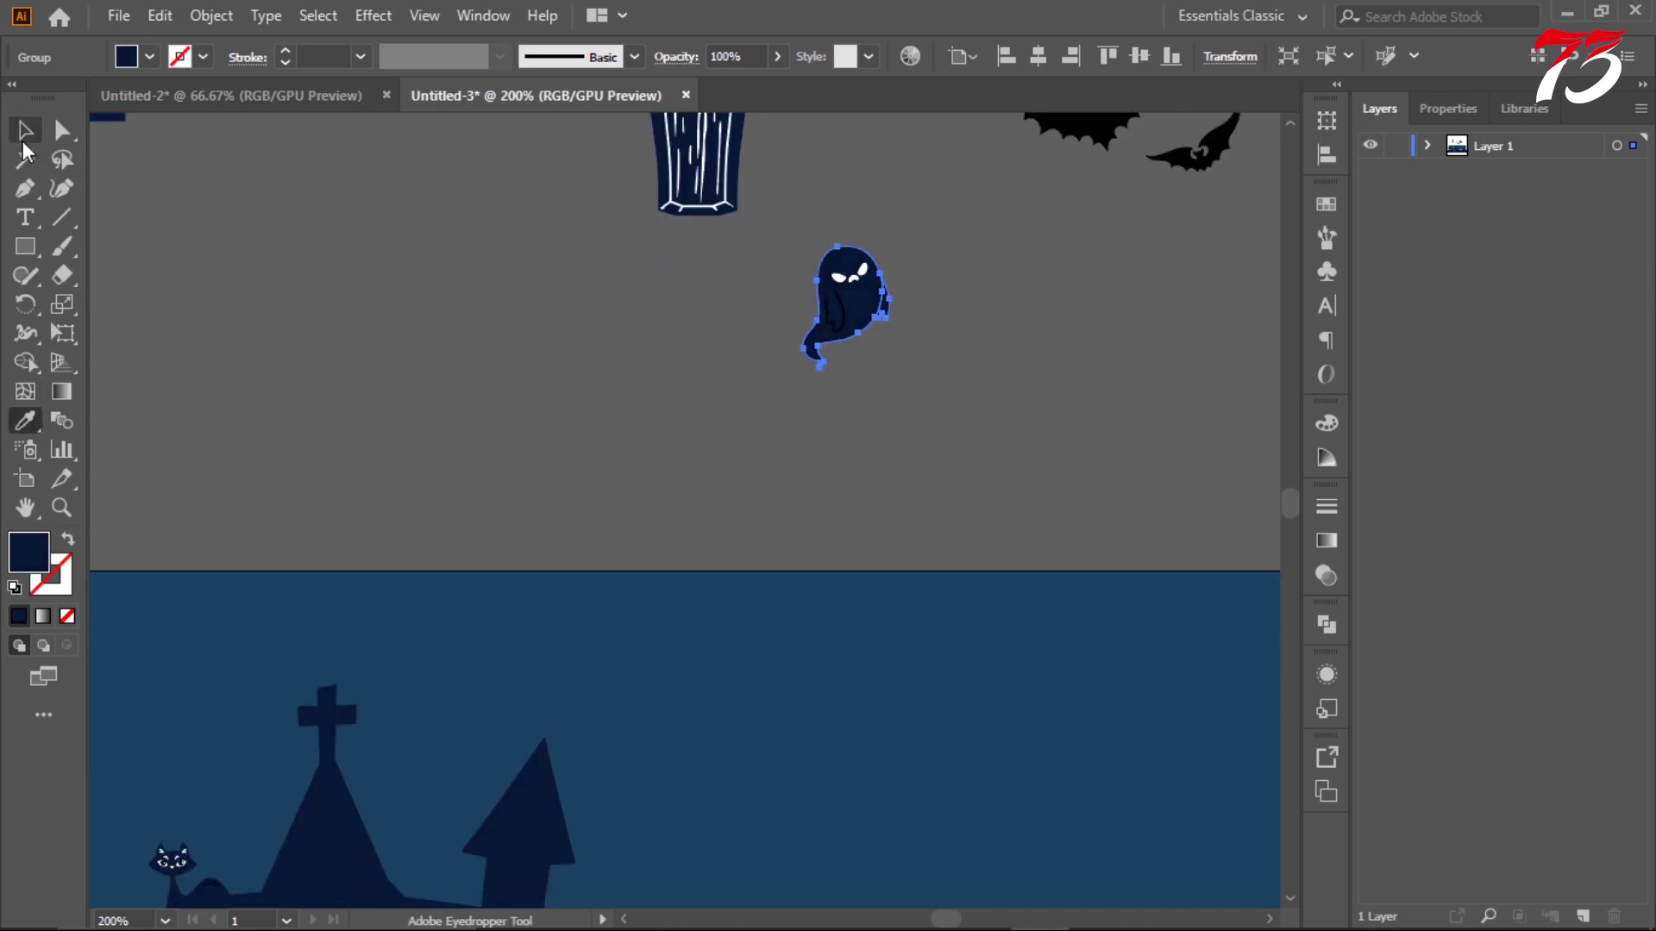
click(24, 129)
scroll(888, 304, up, 3)
- Group the ghost's swoosh lines and recolour them navy
click(738, 345)
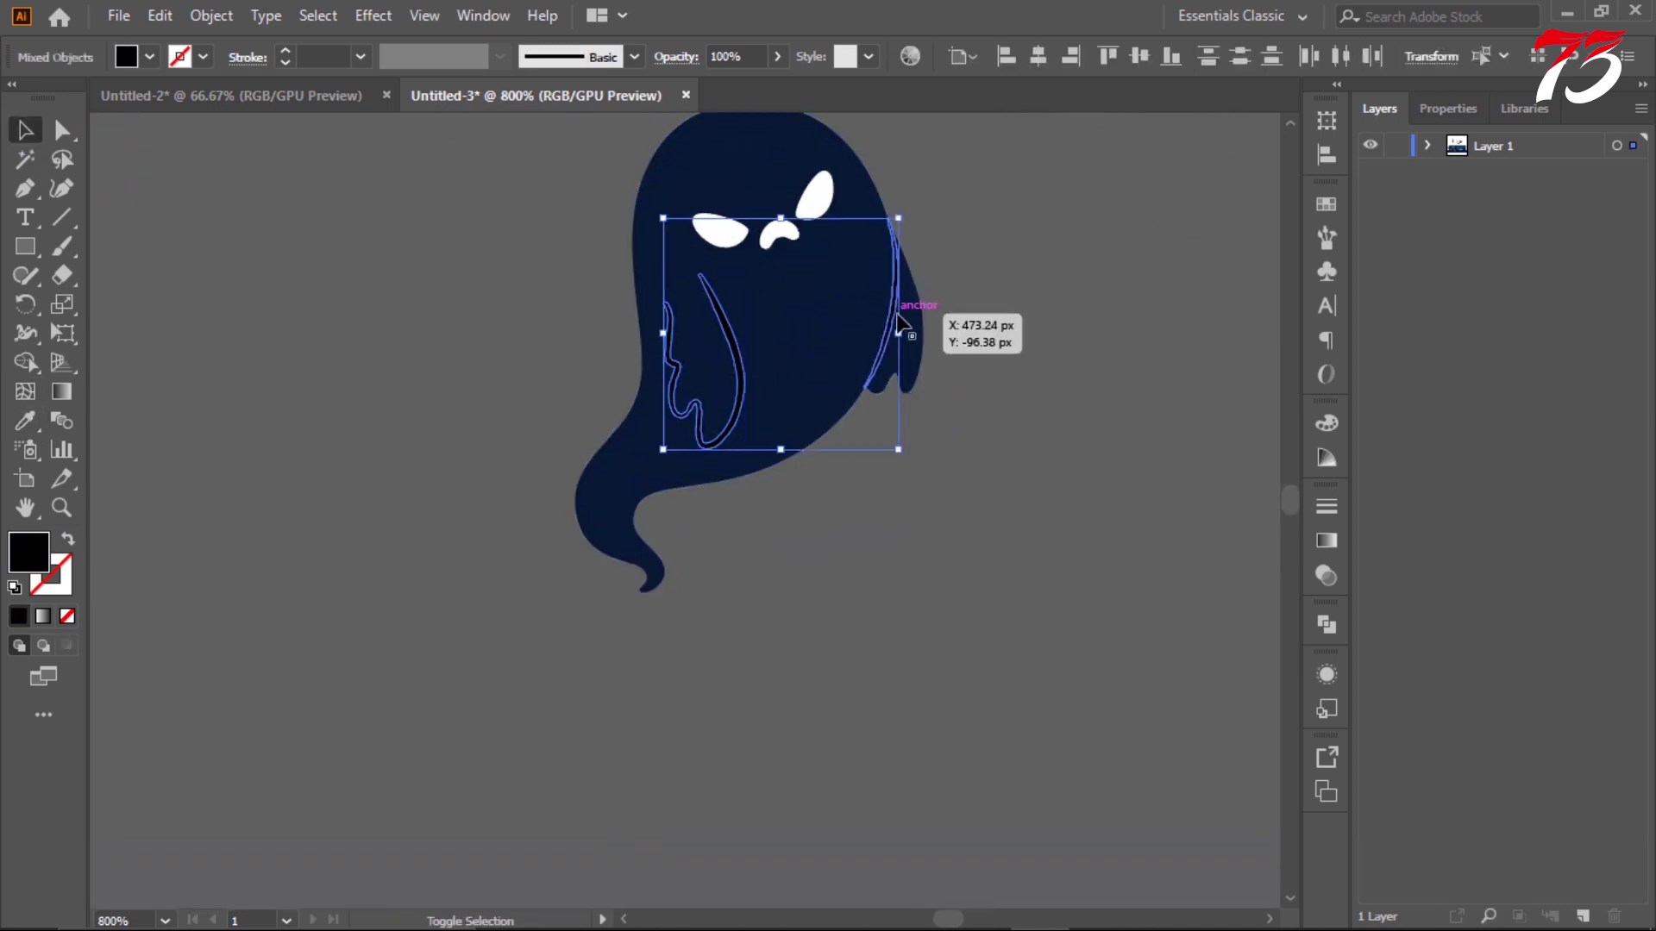
key(ctrl+g)
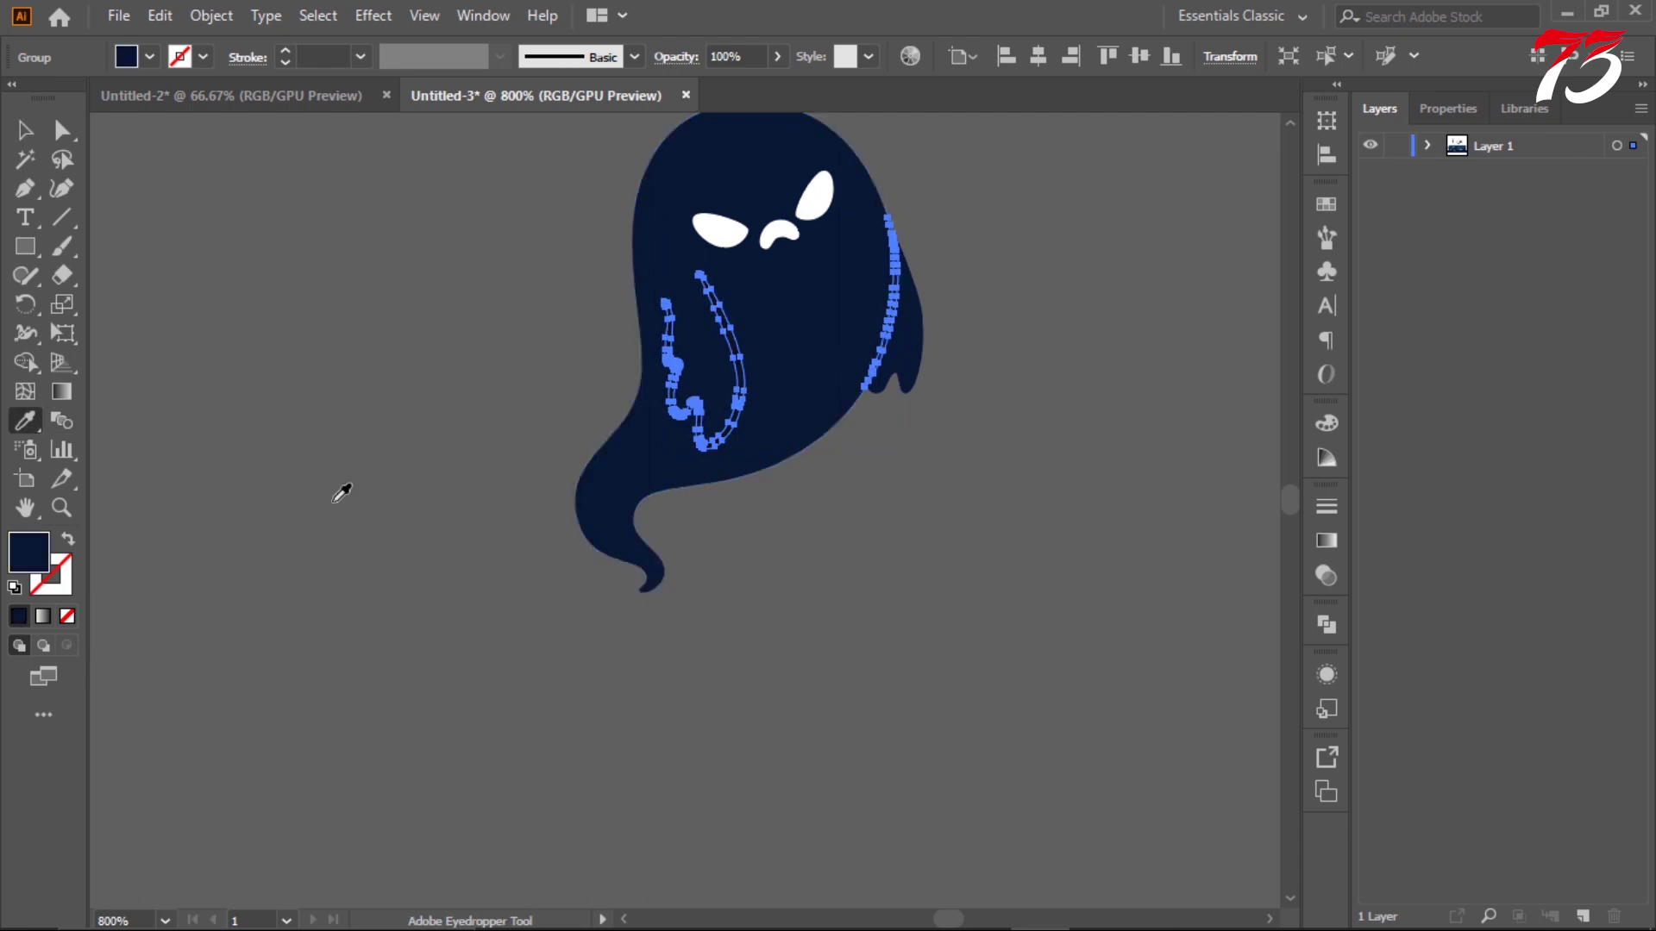
double_click(45, 555)
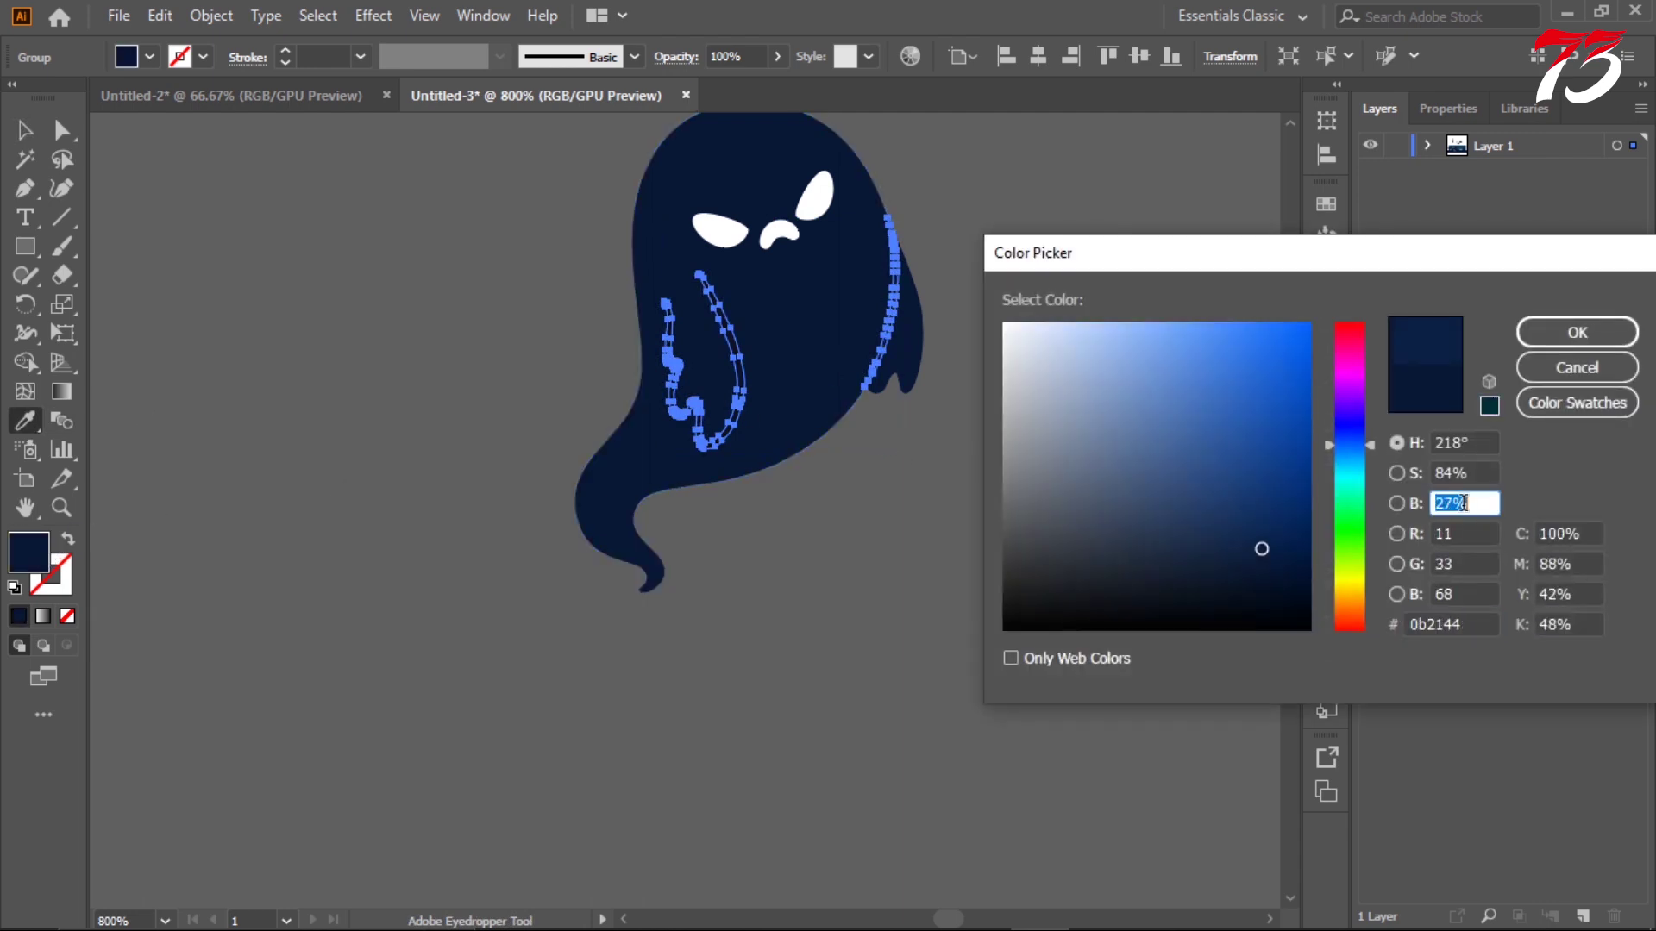
click(1552, 333)
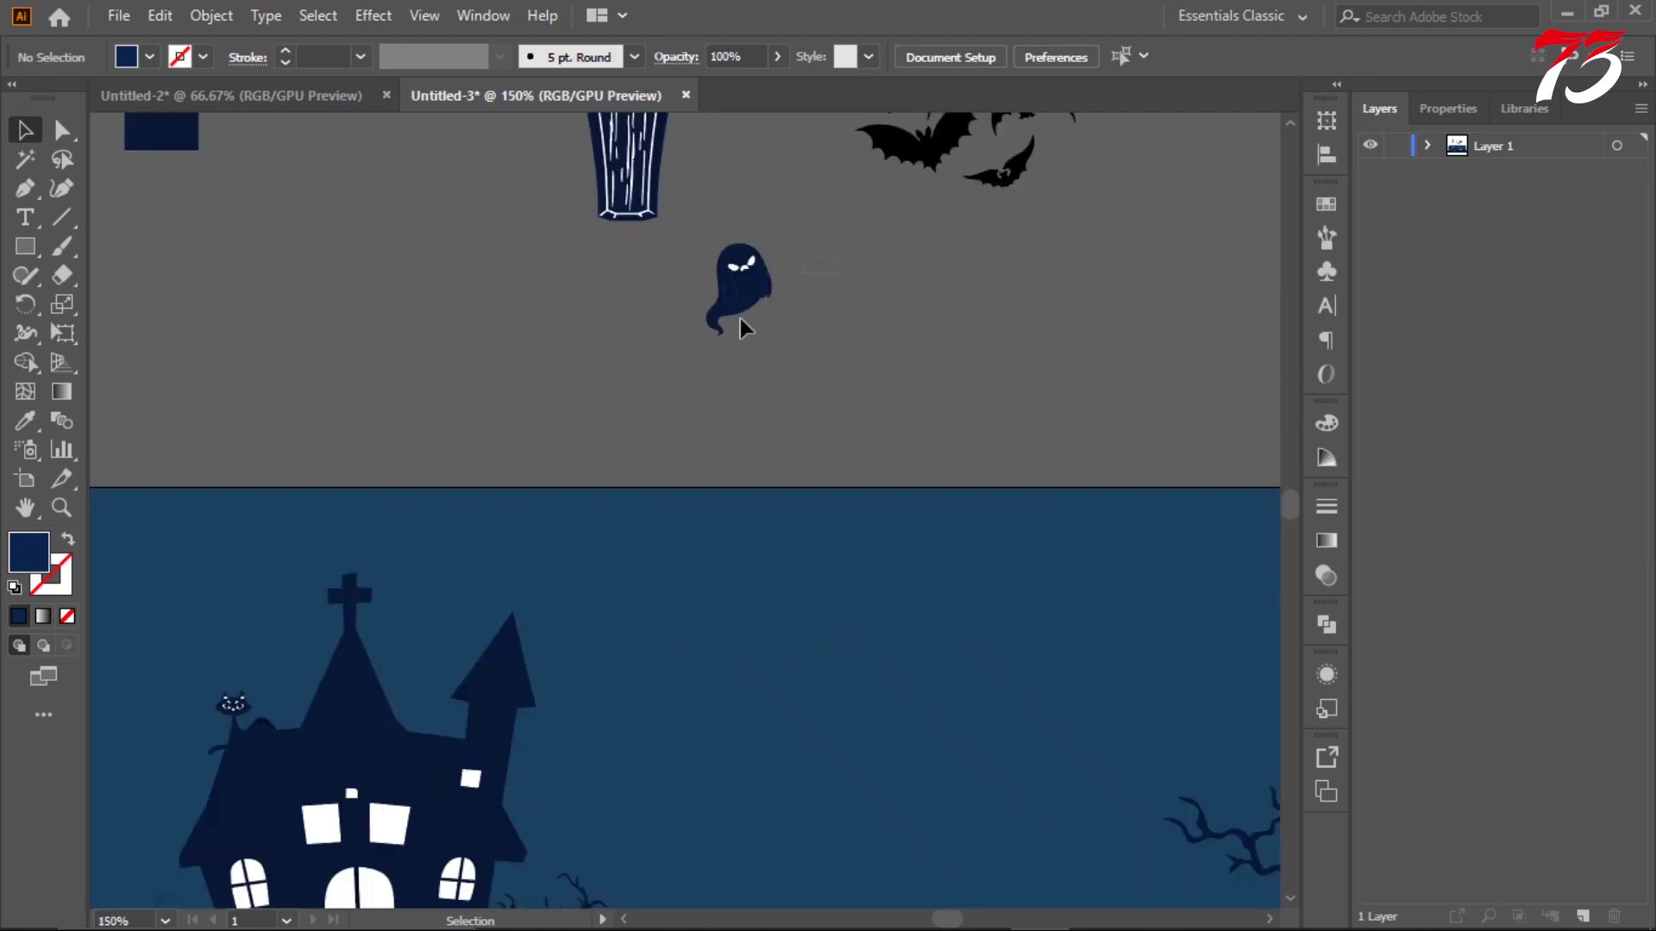
- Move the navy ghost down into the night sky beside the haunted house
drag(776, 241, 671, 380)
drag(731, 297, 702, 759)
scroll(702, 758, down, 3)
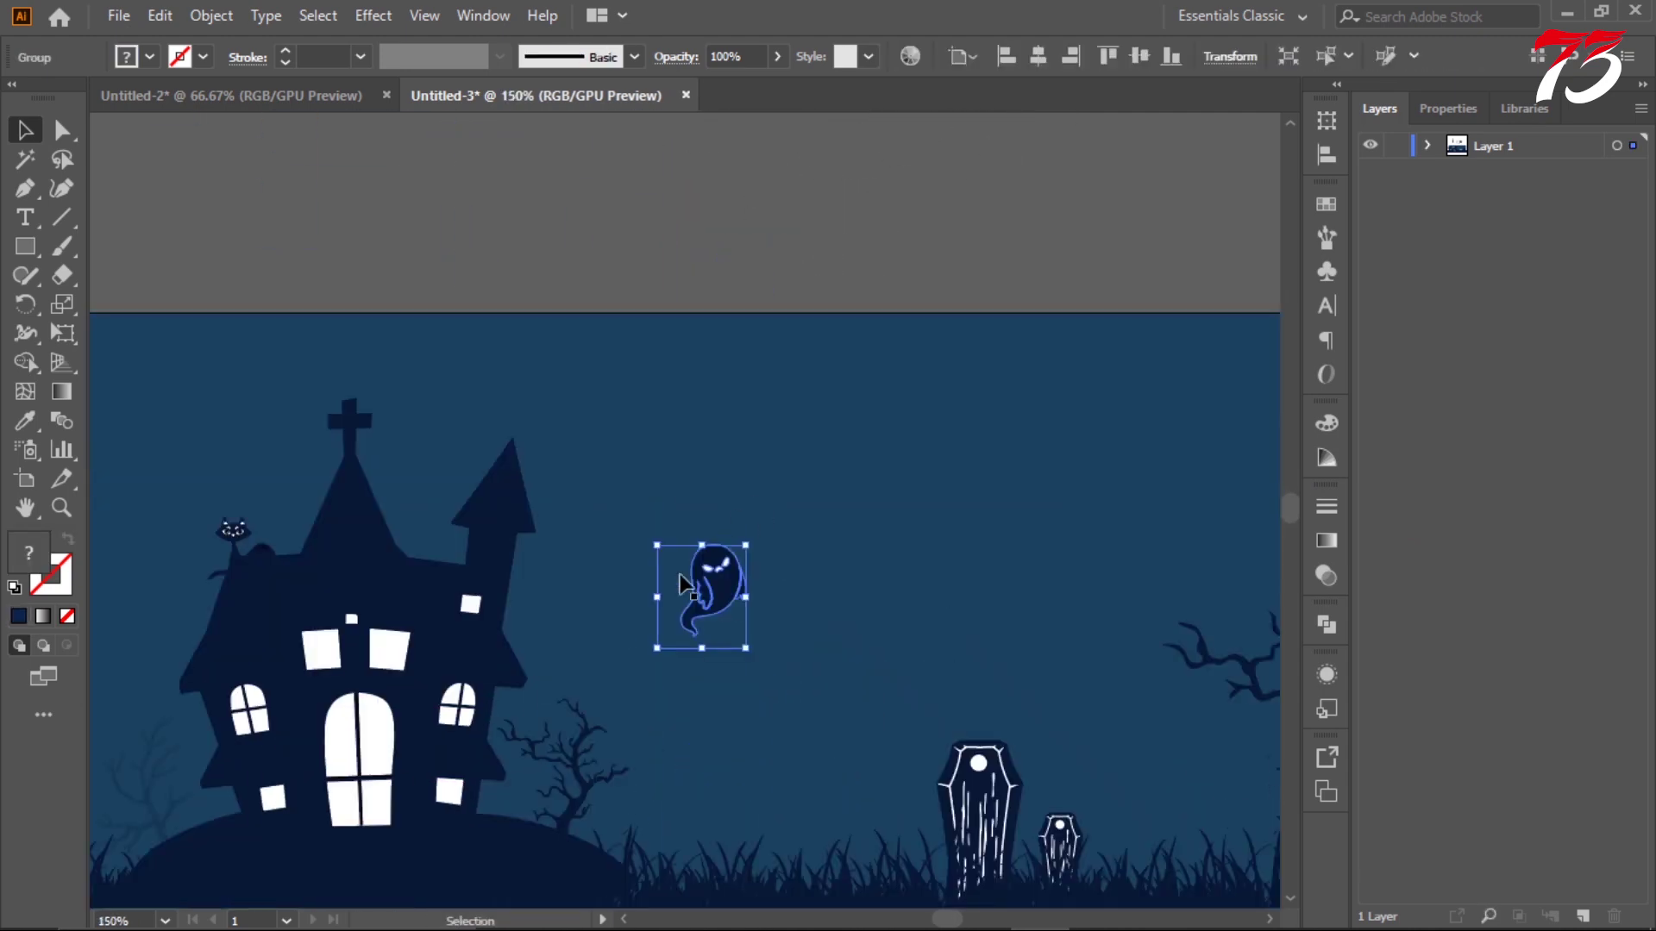
scroll(681, 560, up, 2)
mouse_move(824, 717)
mouse_down()
mouse_move(784, 737)
mouse_move(724, 633)
mouse_up()
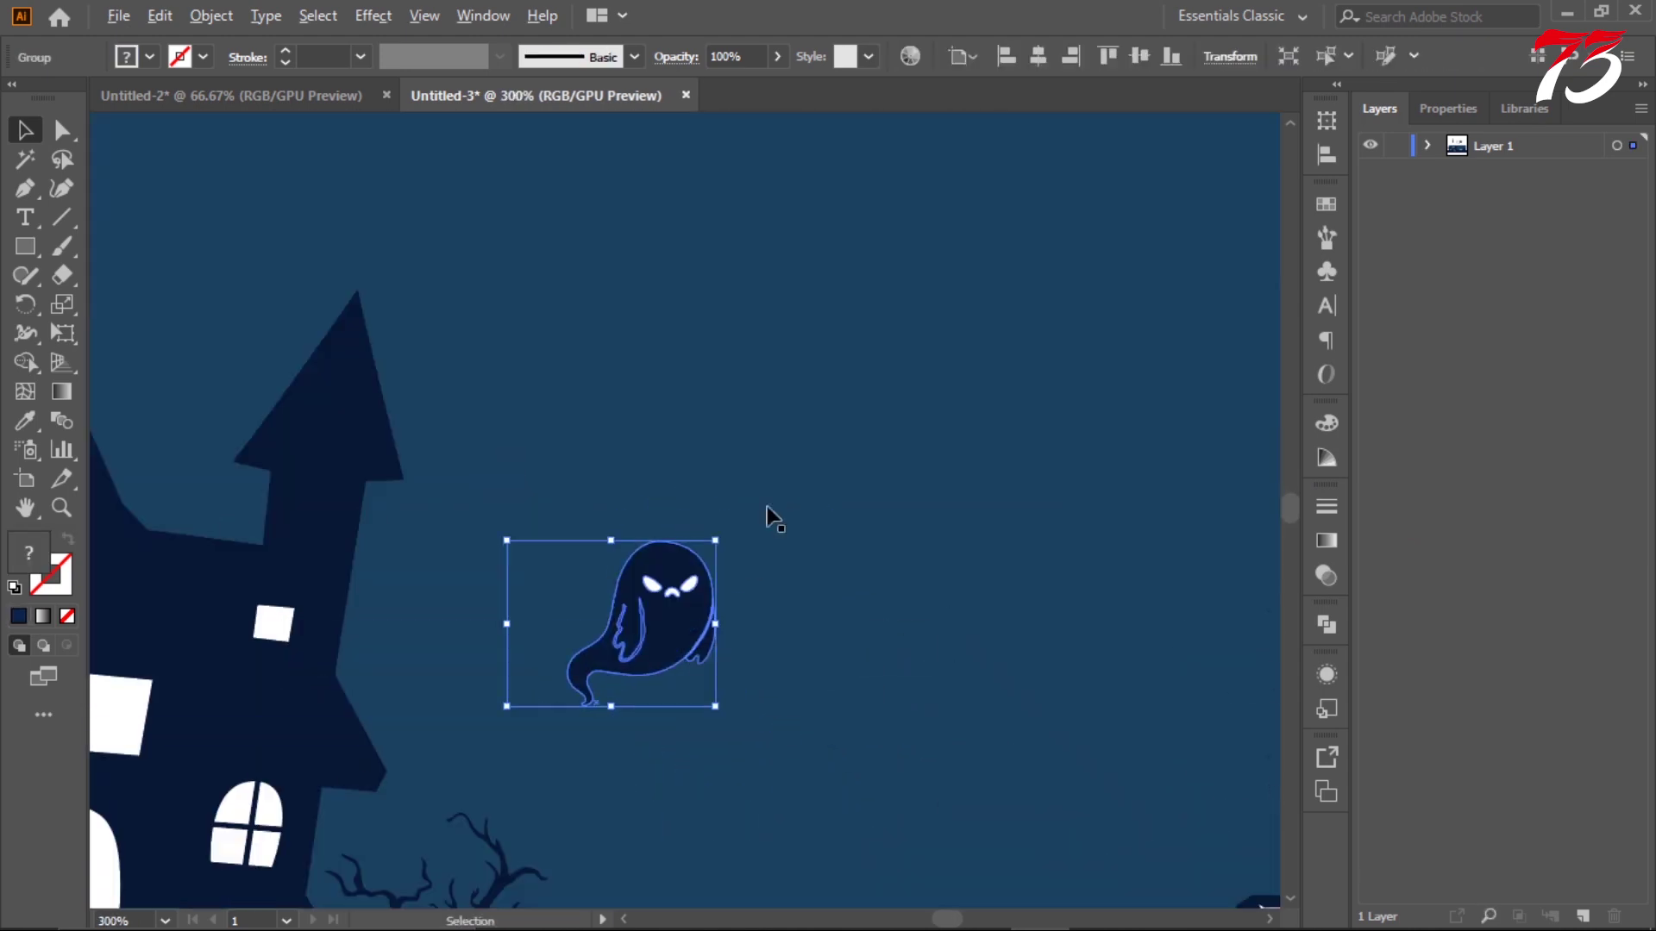
key(ctrl+minus)
key(ctrl+minus)
click(826, 288)
- Alt-drag a copy of the ghost and scale it smaller
key(ctrl+plus)
key(ctrl+plus)
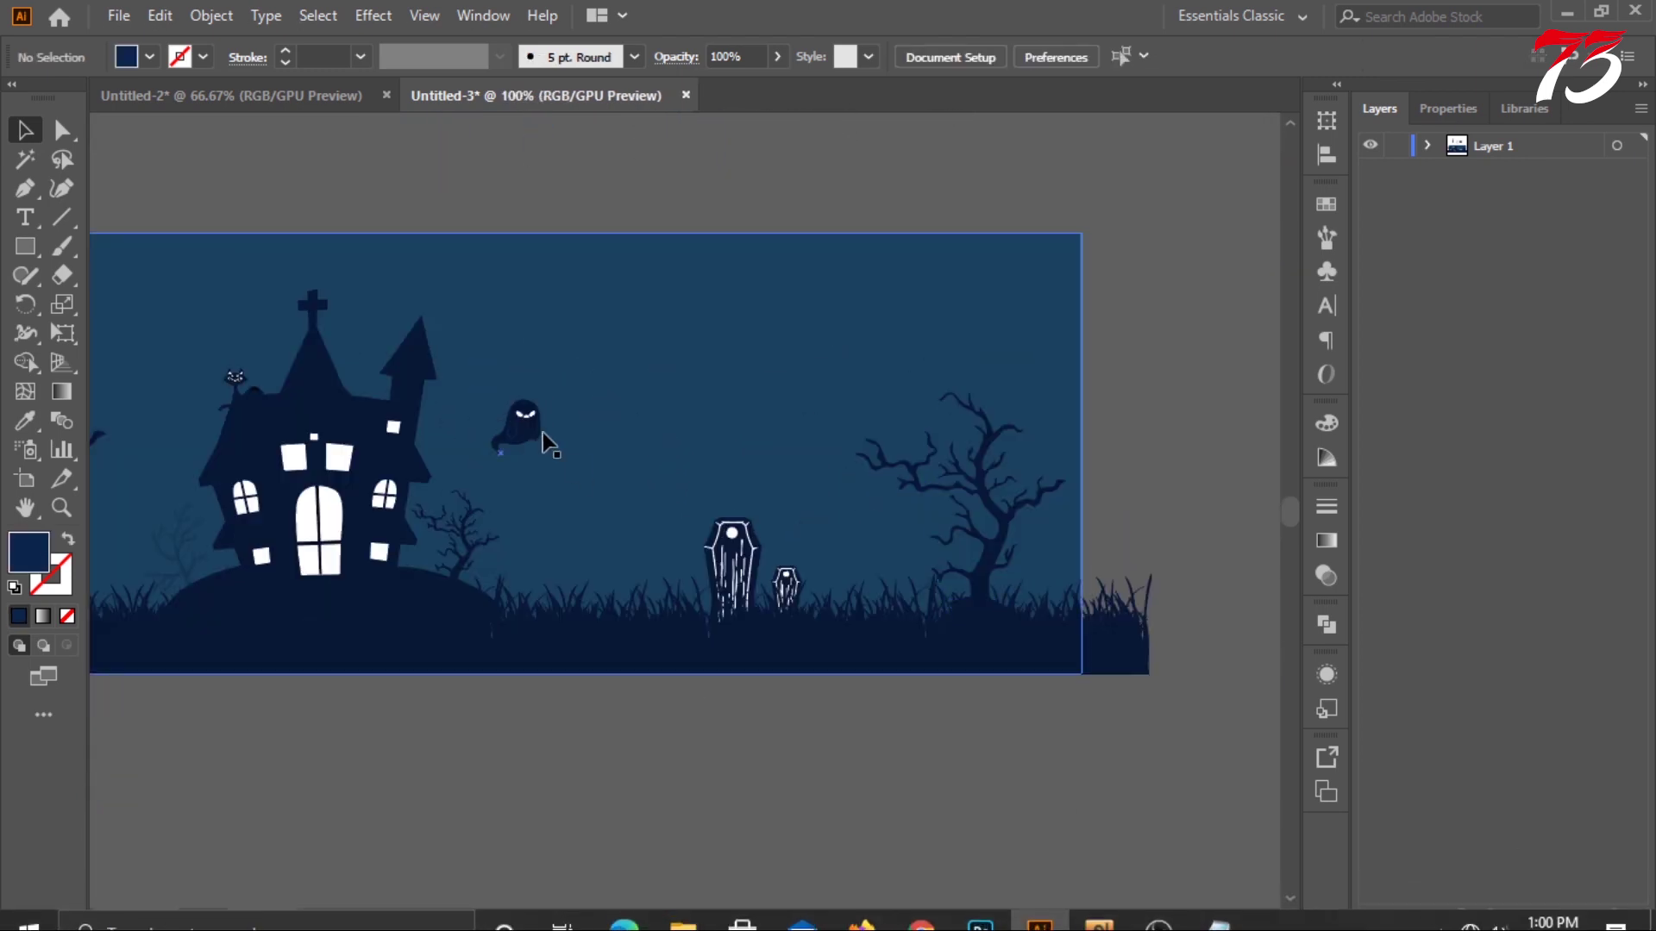
mouse_move(542, 432)
mouse_down()
mouse_move(897, 521)
mouse_move(824, 477)
mouse_up()
scroll(923, 537, up, 3)
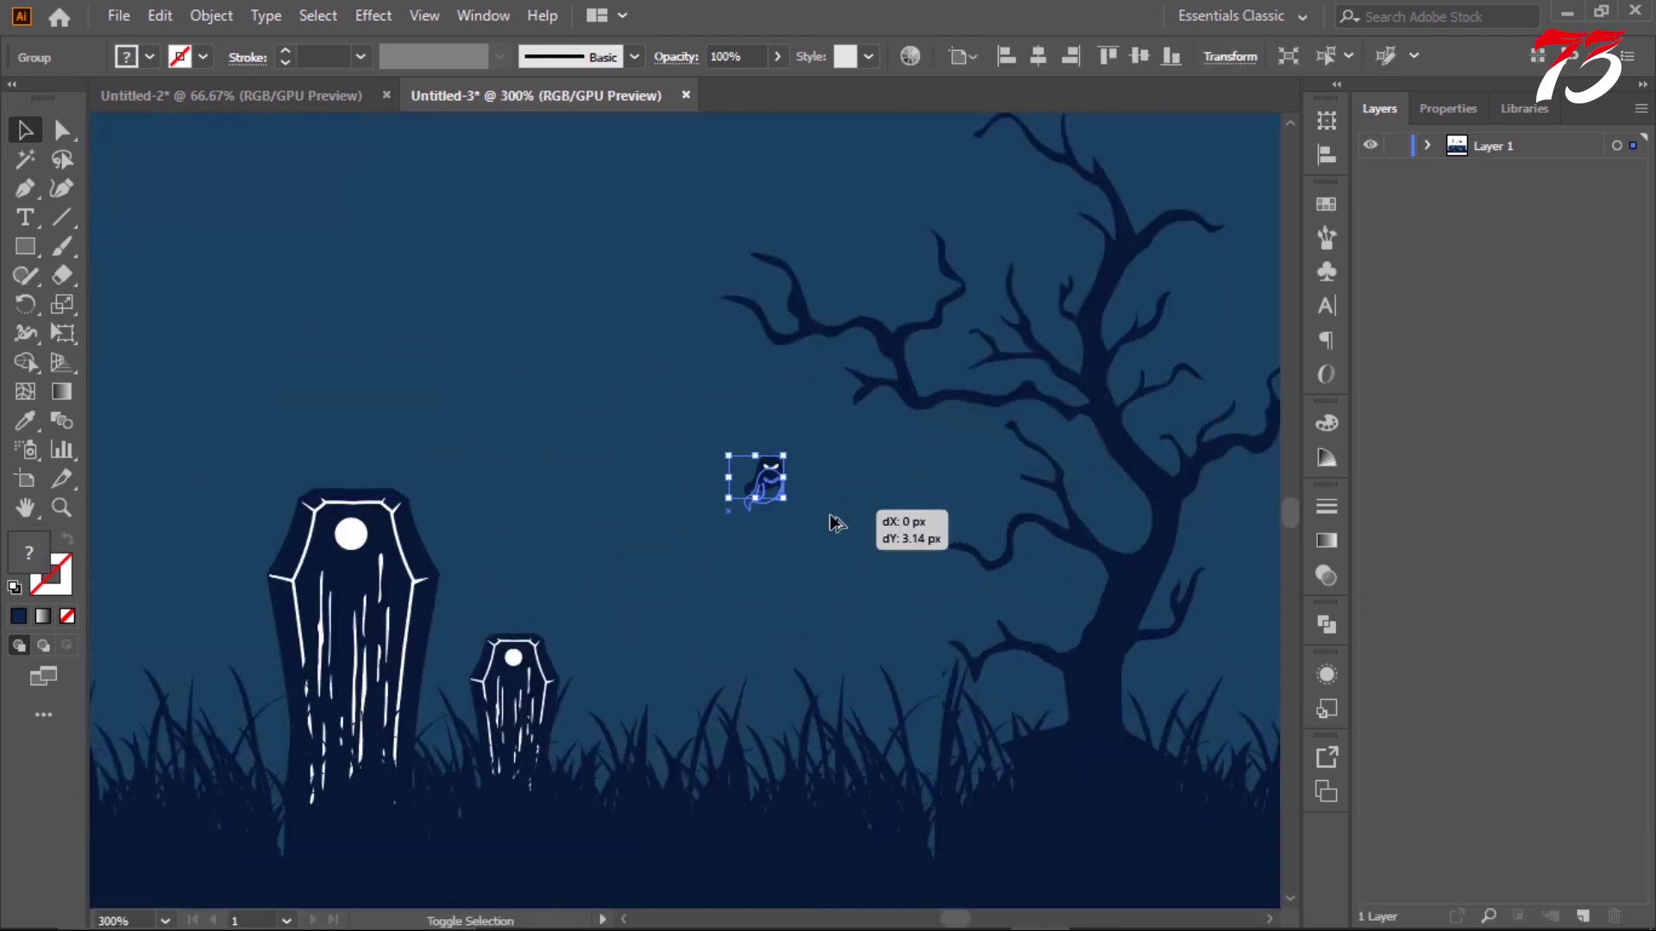
scroll(824, 477, down, 5)
scroll(817, 572, up, 4)
scroll(811, 556, up, 2)
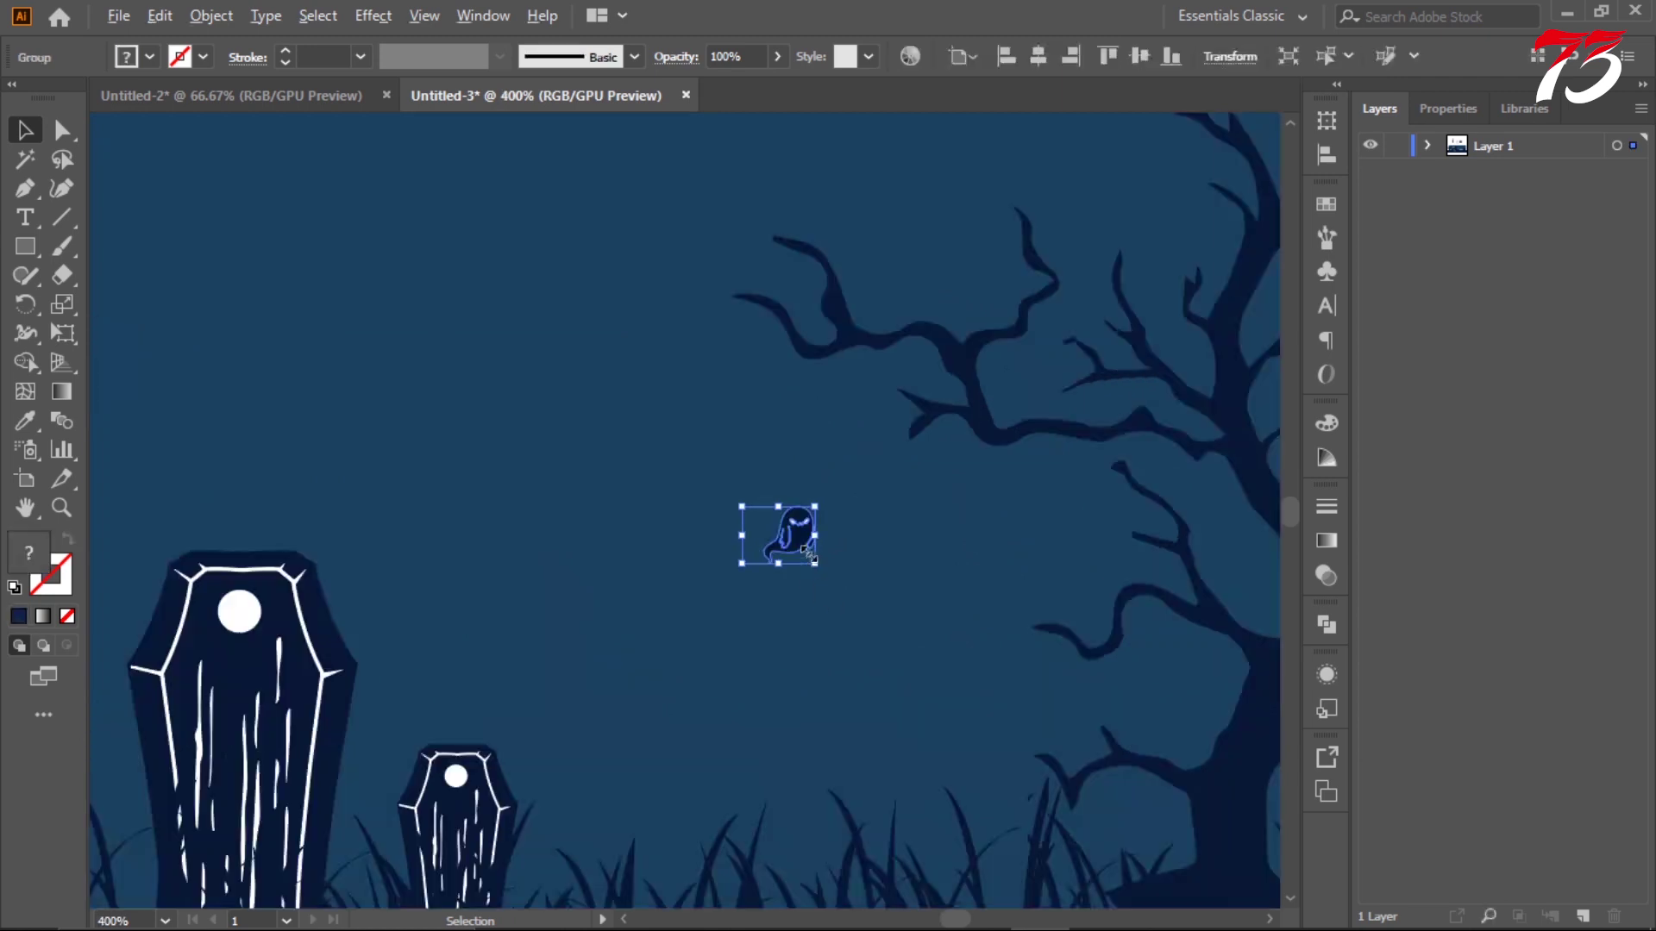
drag(818, 562, 857, 592)
scroll(858, 592, down, 4)
click(835, 621)
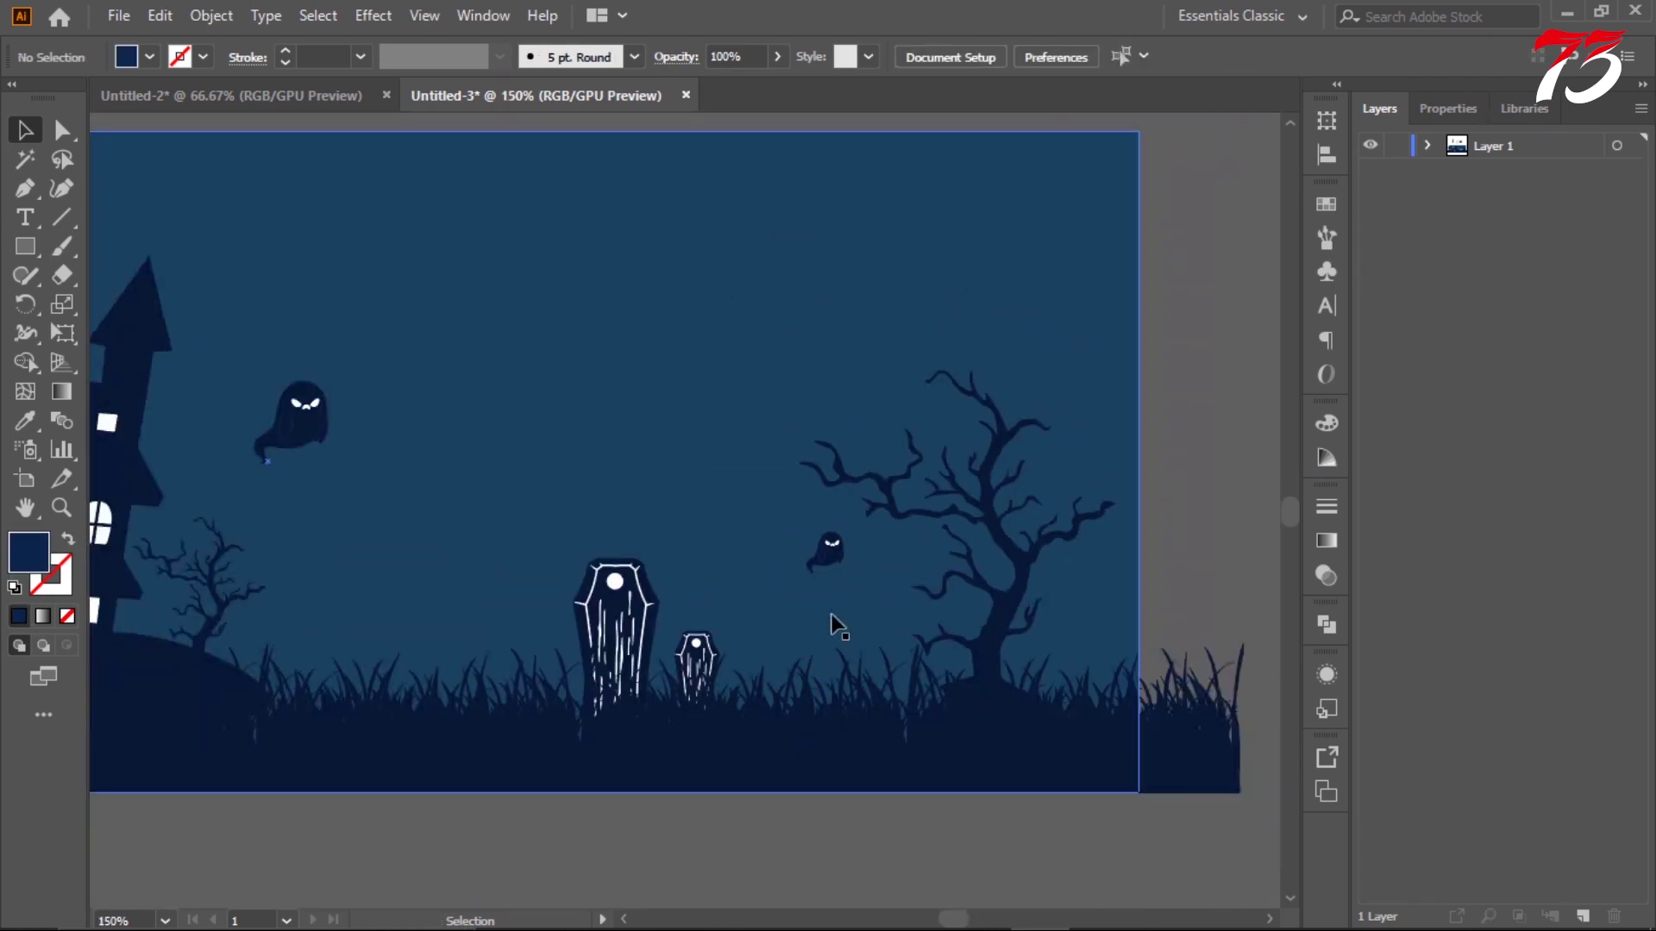
- Place the small ghost copy beside the right-hand tree
scroll(835, 621, up, 1)
mouse_move(870, 516)
mouse_down()
mouse_move(905, 454)
mouse_move(877, 411)
mouse_up()
scroll(877, 412, down, 2)
click(543, 707)
scroll(543, 707, up, 1)
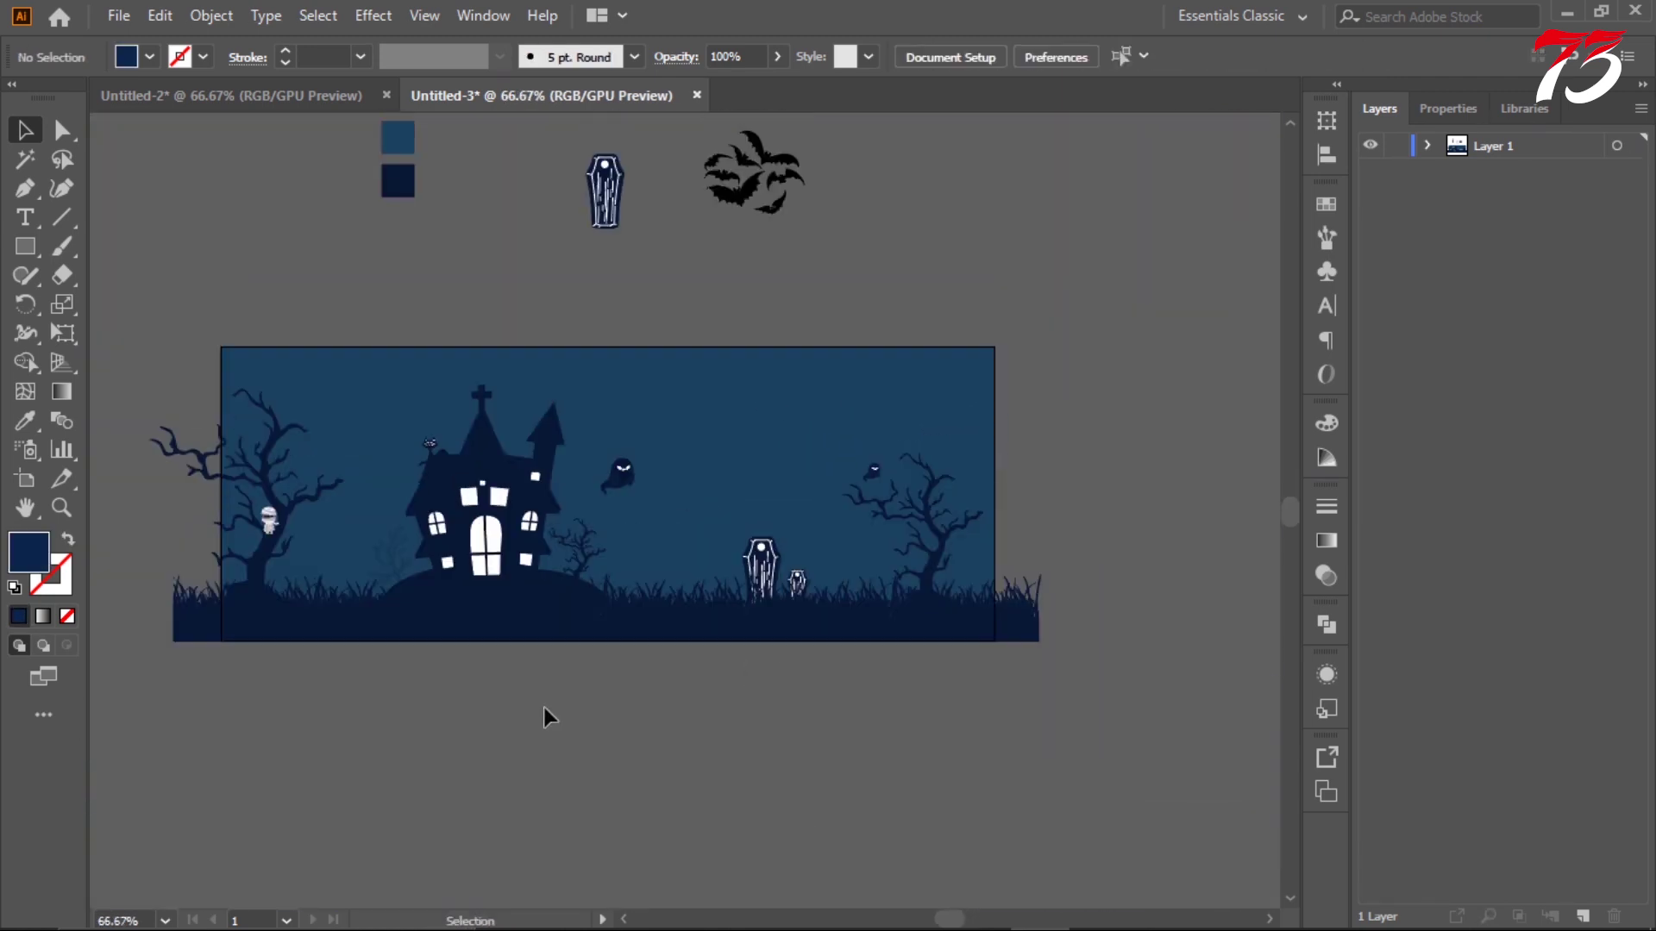
scroll(913, 245, up, 2)
scroll(966, 320, left, 1)
scroll(970, 319, down, 1)
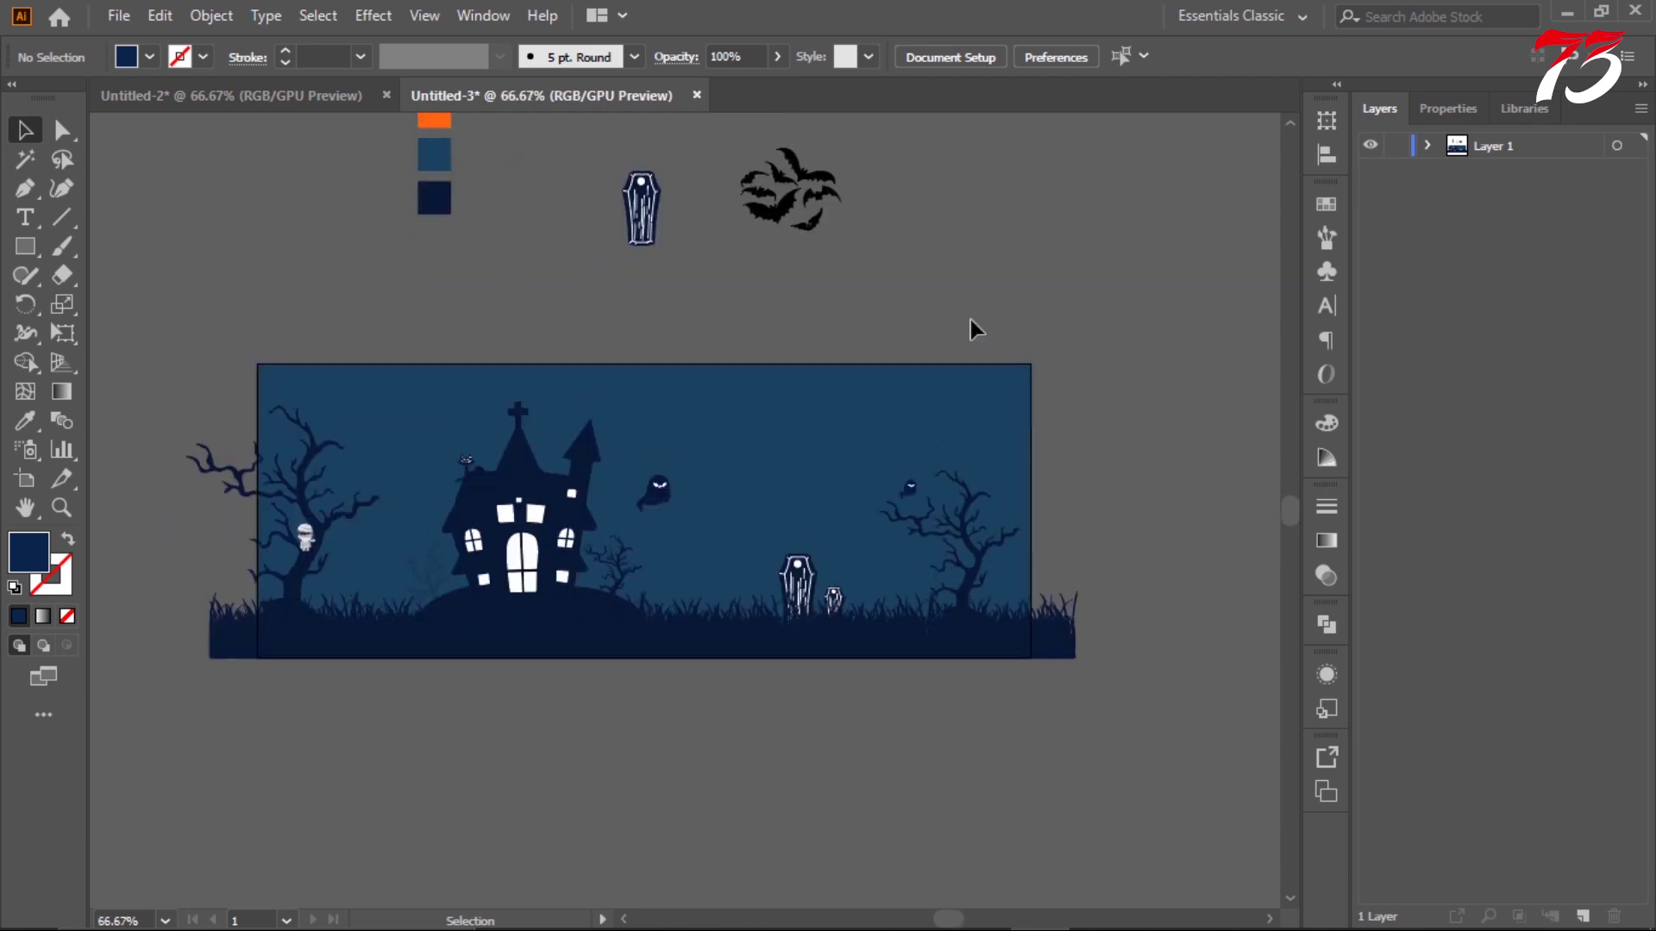
- Draw a white-filled circle above the artboard for the moon
drag(15, 250, 147, 304)
scroll(965, 462, up, 3)
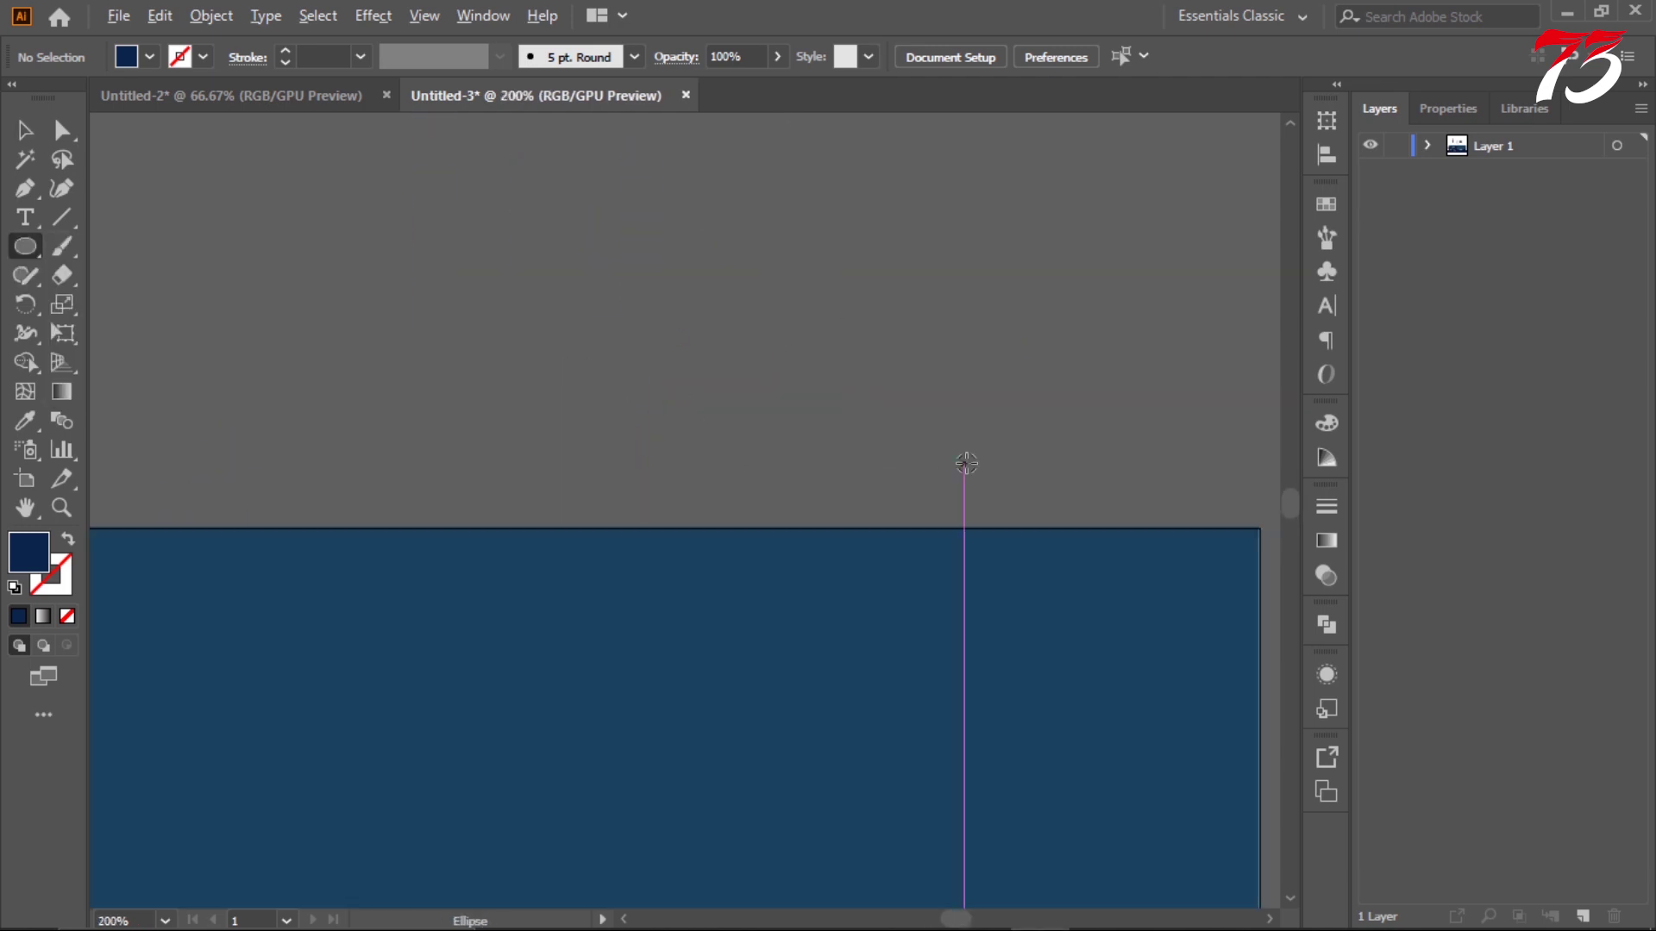
scroll(885, 345, down, 3)
scroll(884, 345, up, 3)
drag(762, 267, 1079, 583)
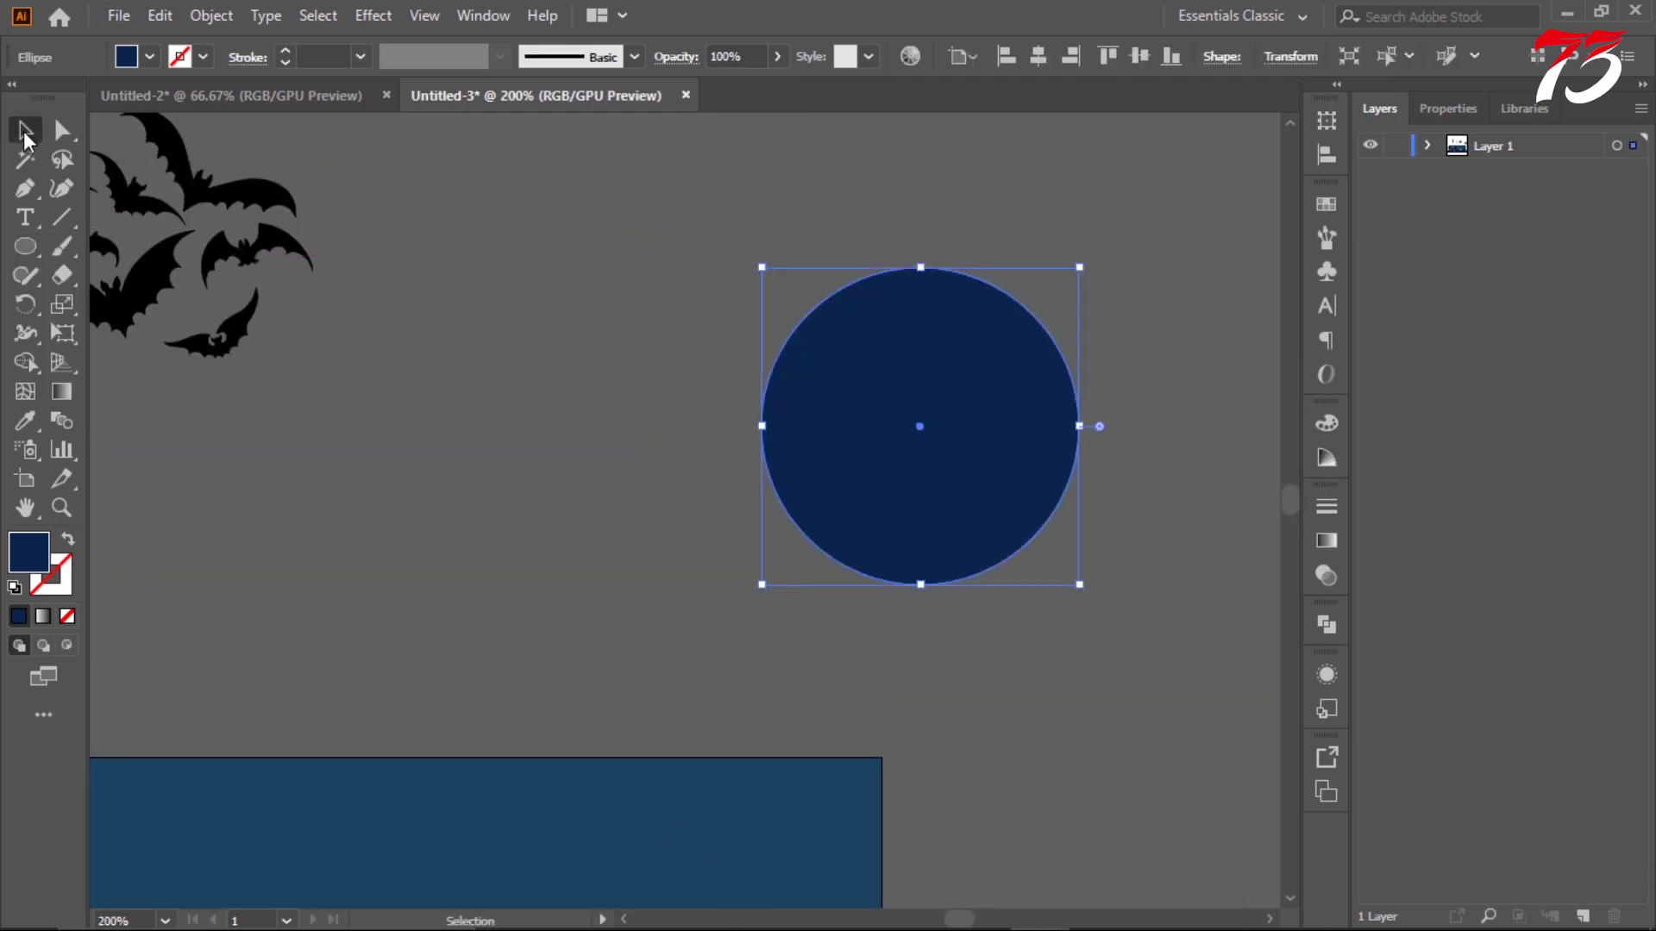
double_click(32, 556)
click(1576, 333)
click(591, 312)
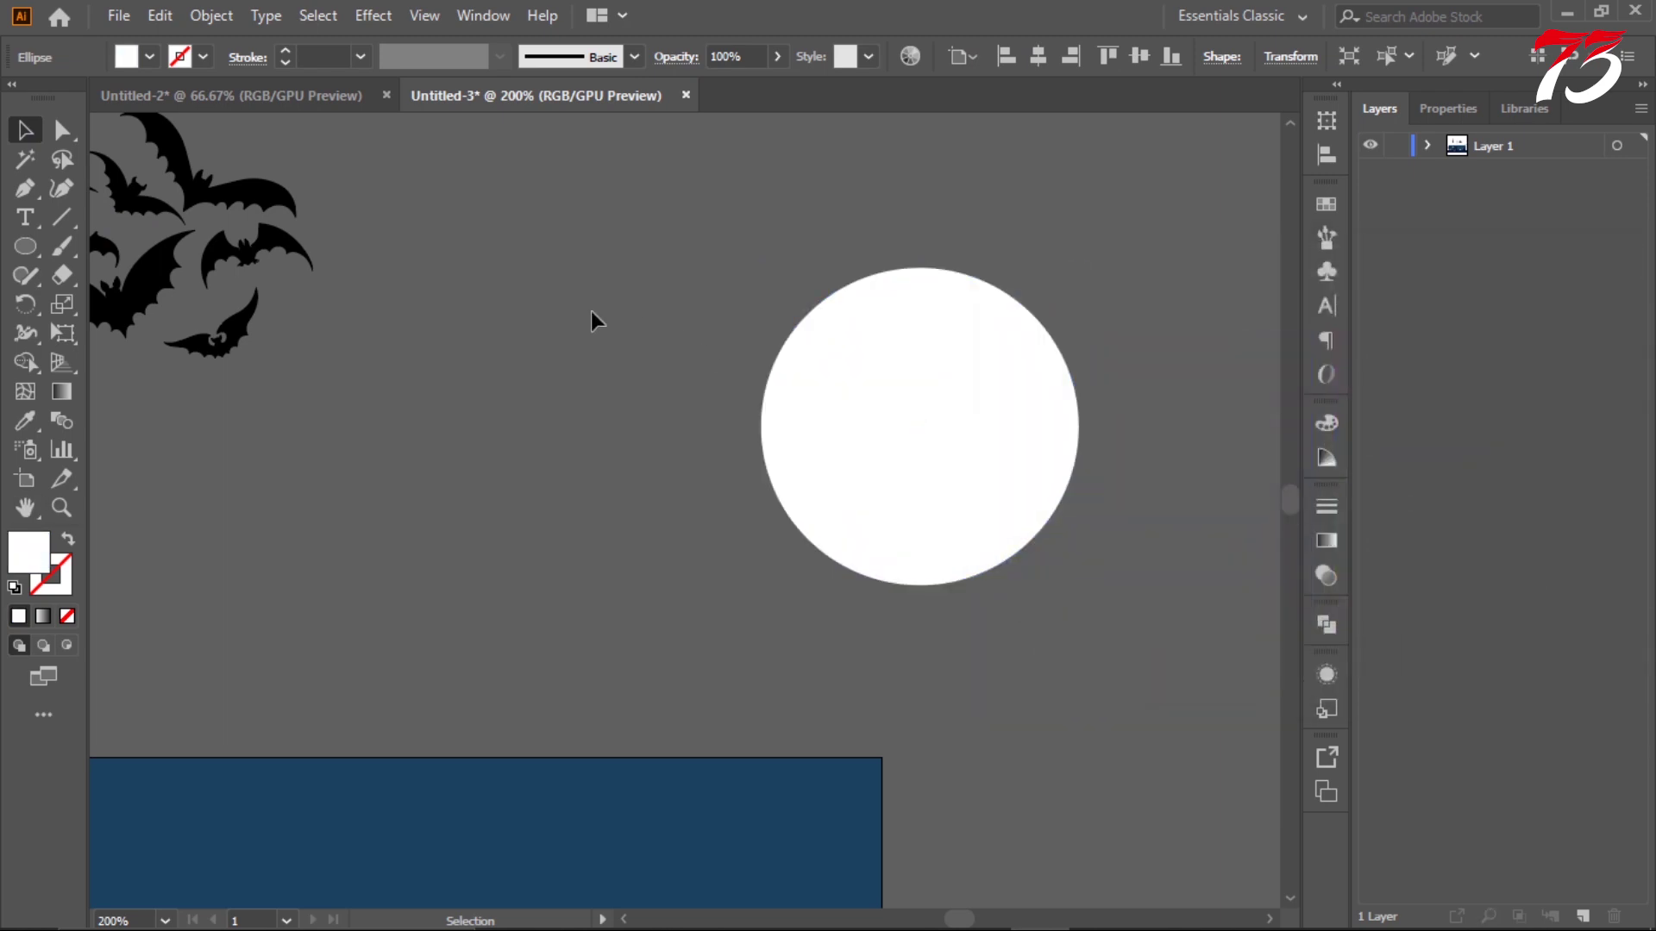
scroll(757, 348, right, 2)
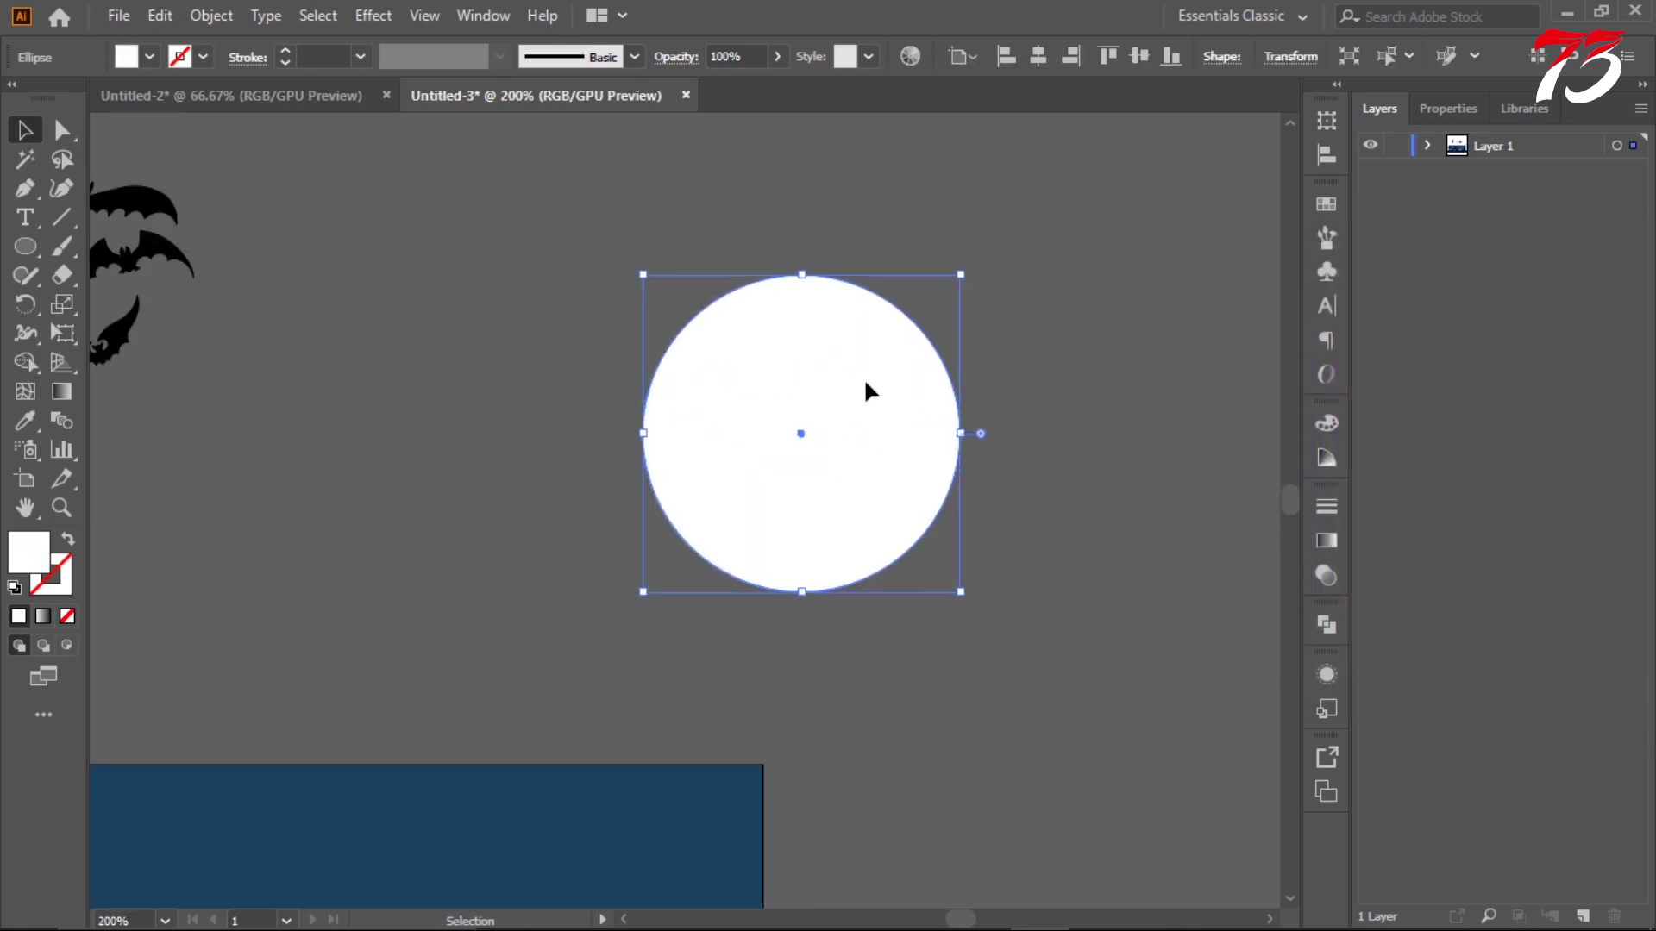
- Duplicate the moon circle, enlarge the copy and send it behind the moon
key(a)
drag(958, 589, 1000, 632)
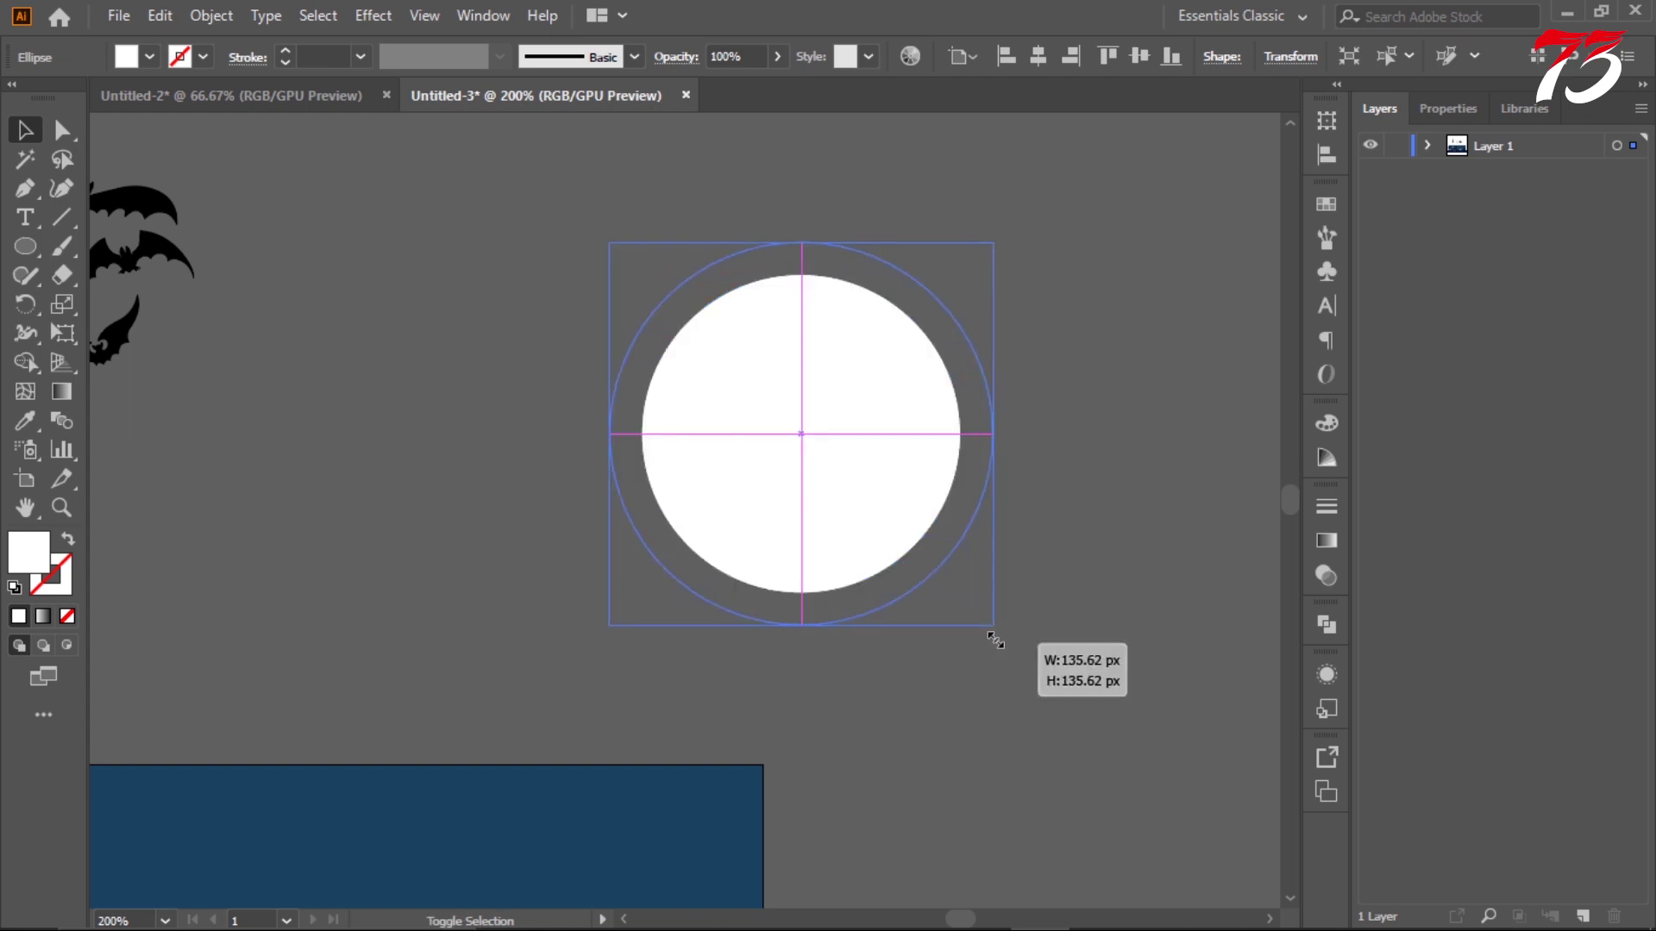
right_click(939, 521)
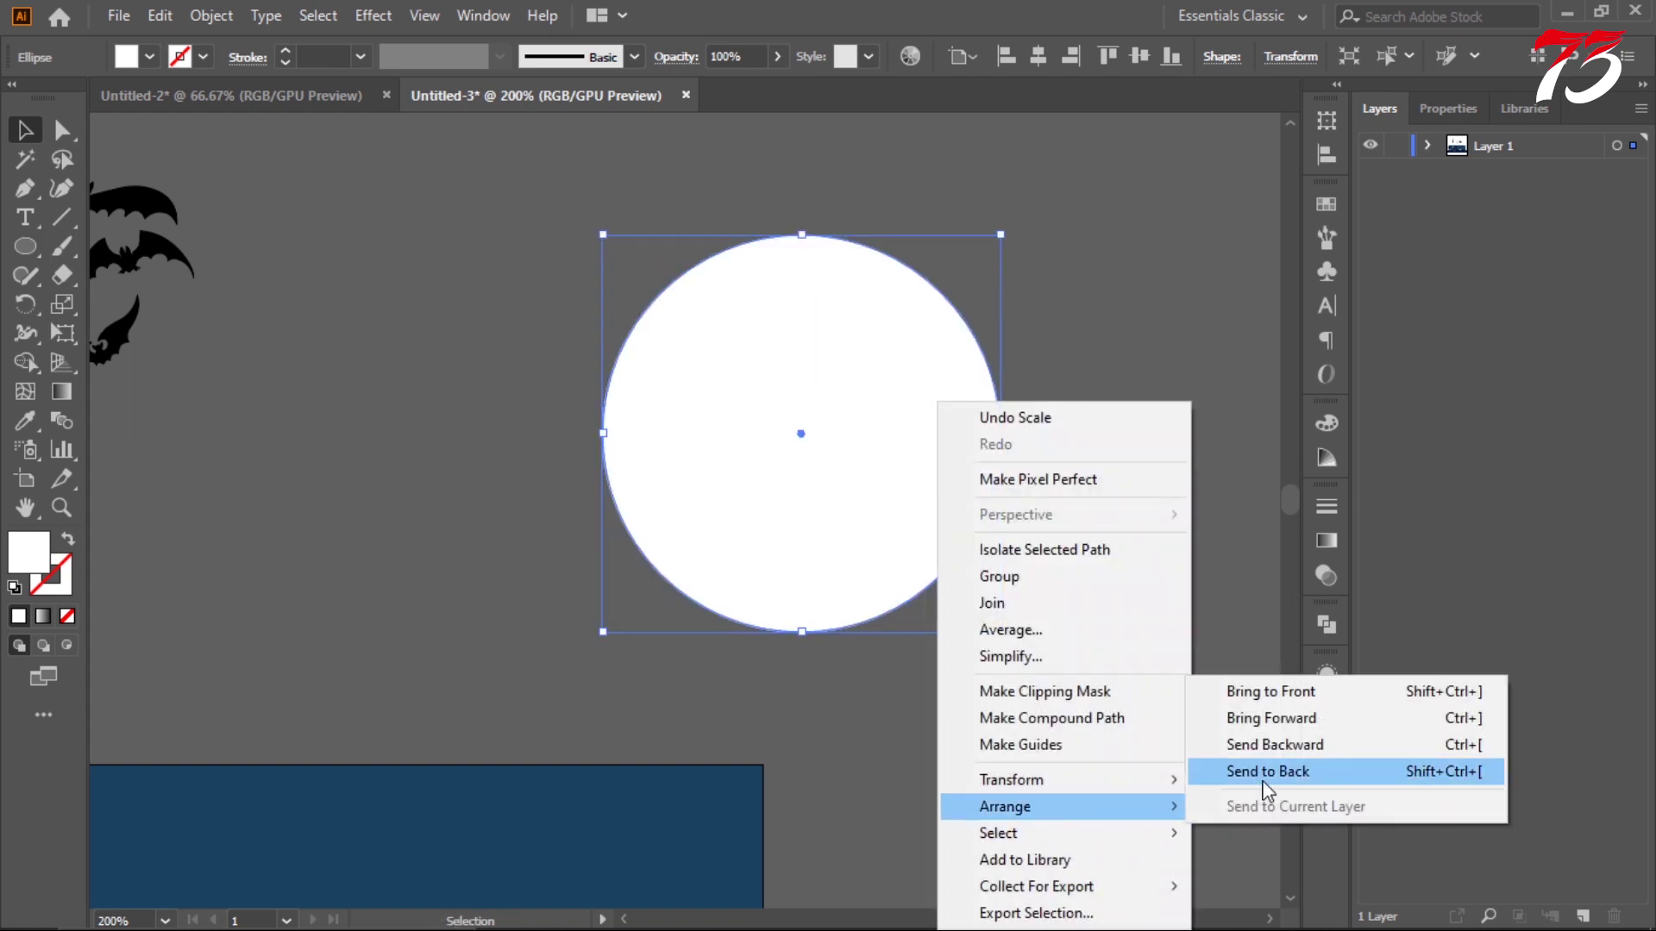
click(1261, 772)
click(1185, 440)
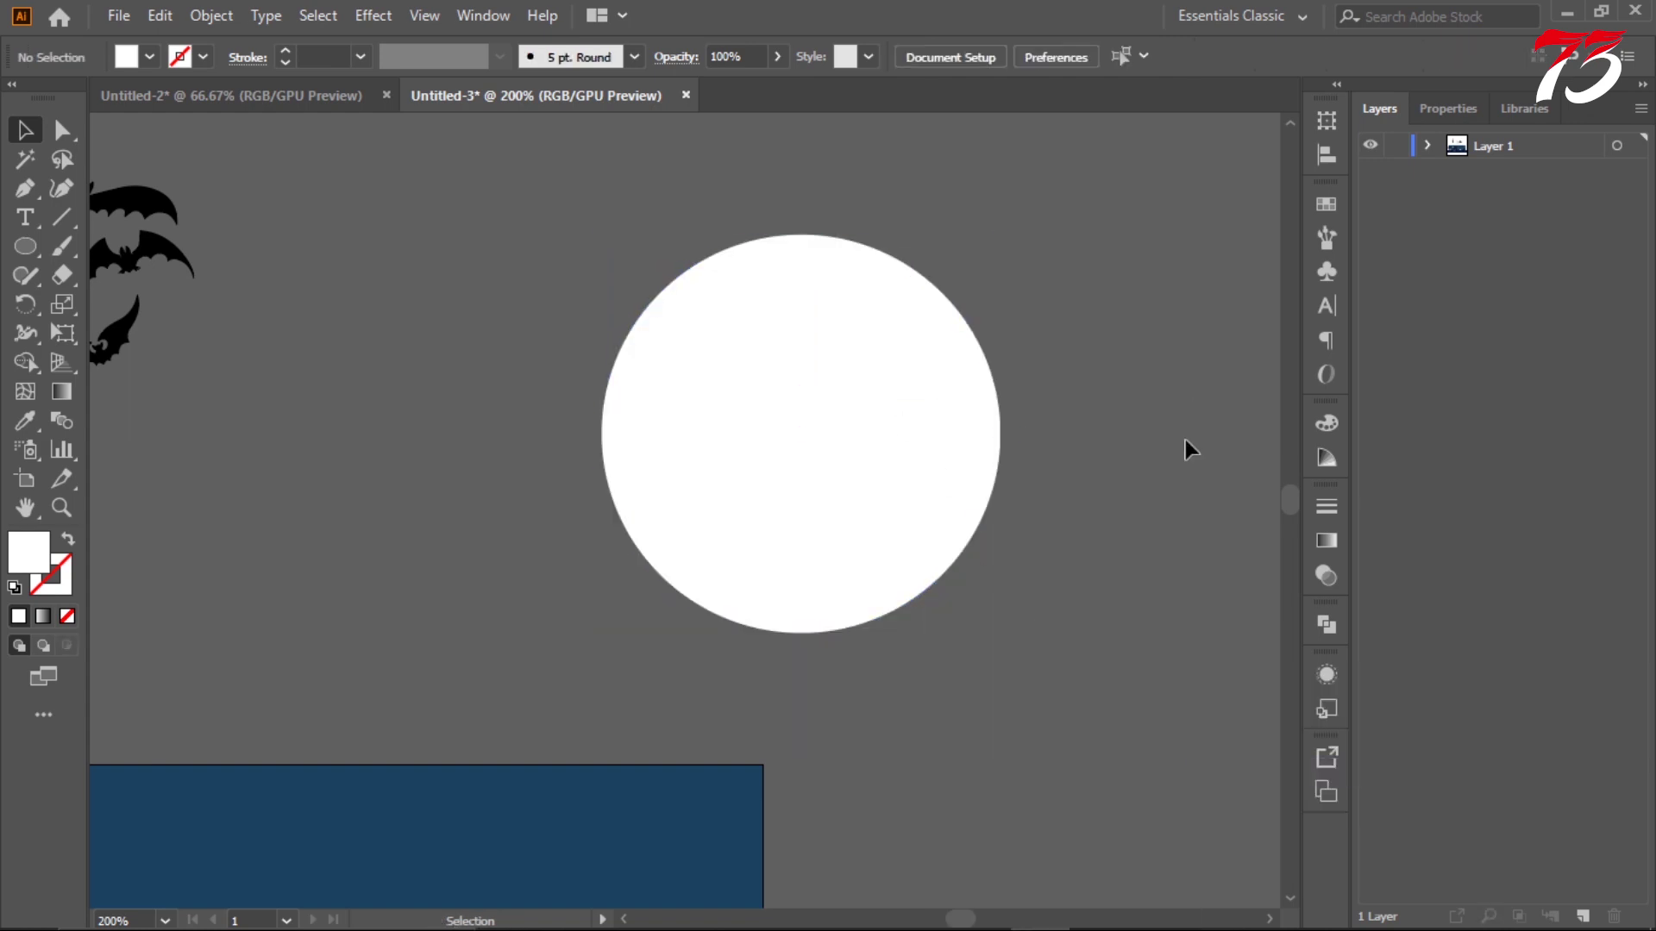
click(937, 381)
click(1001, 419)
drag(1001, 435, 608, 397)
key(ctrl+z)
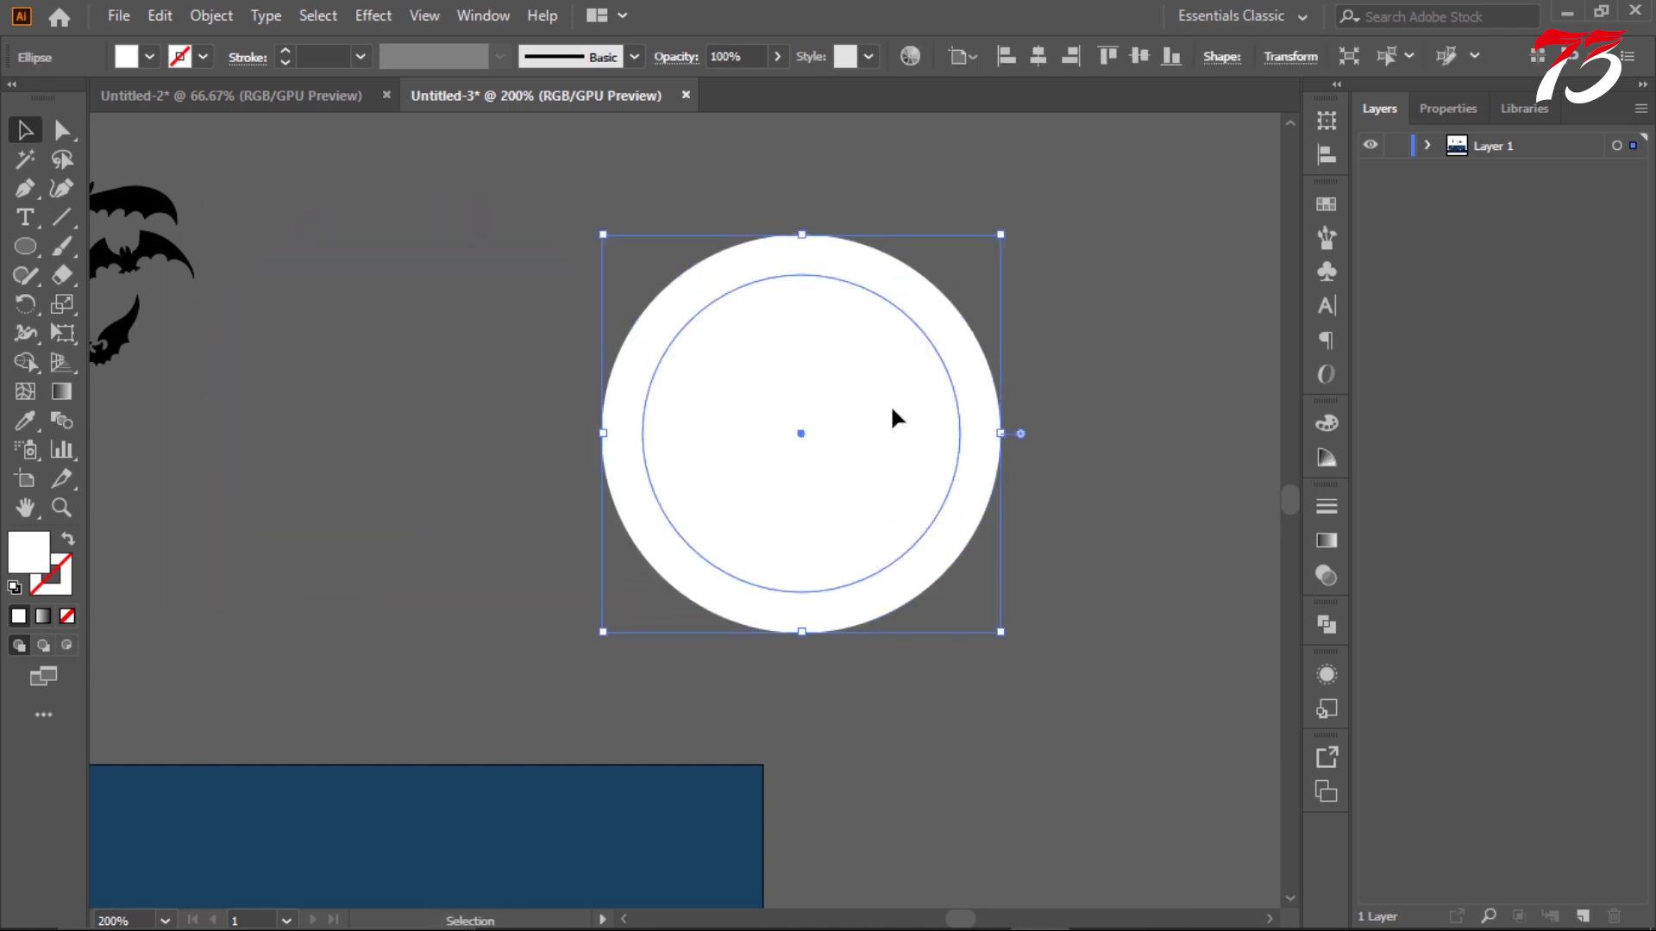
click(1026, 417)
- Give the larger circle a white radial gradient fading to 0% opacity
click(1327, 541)
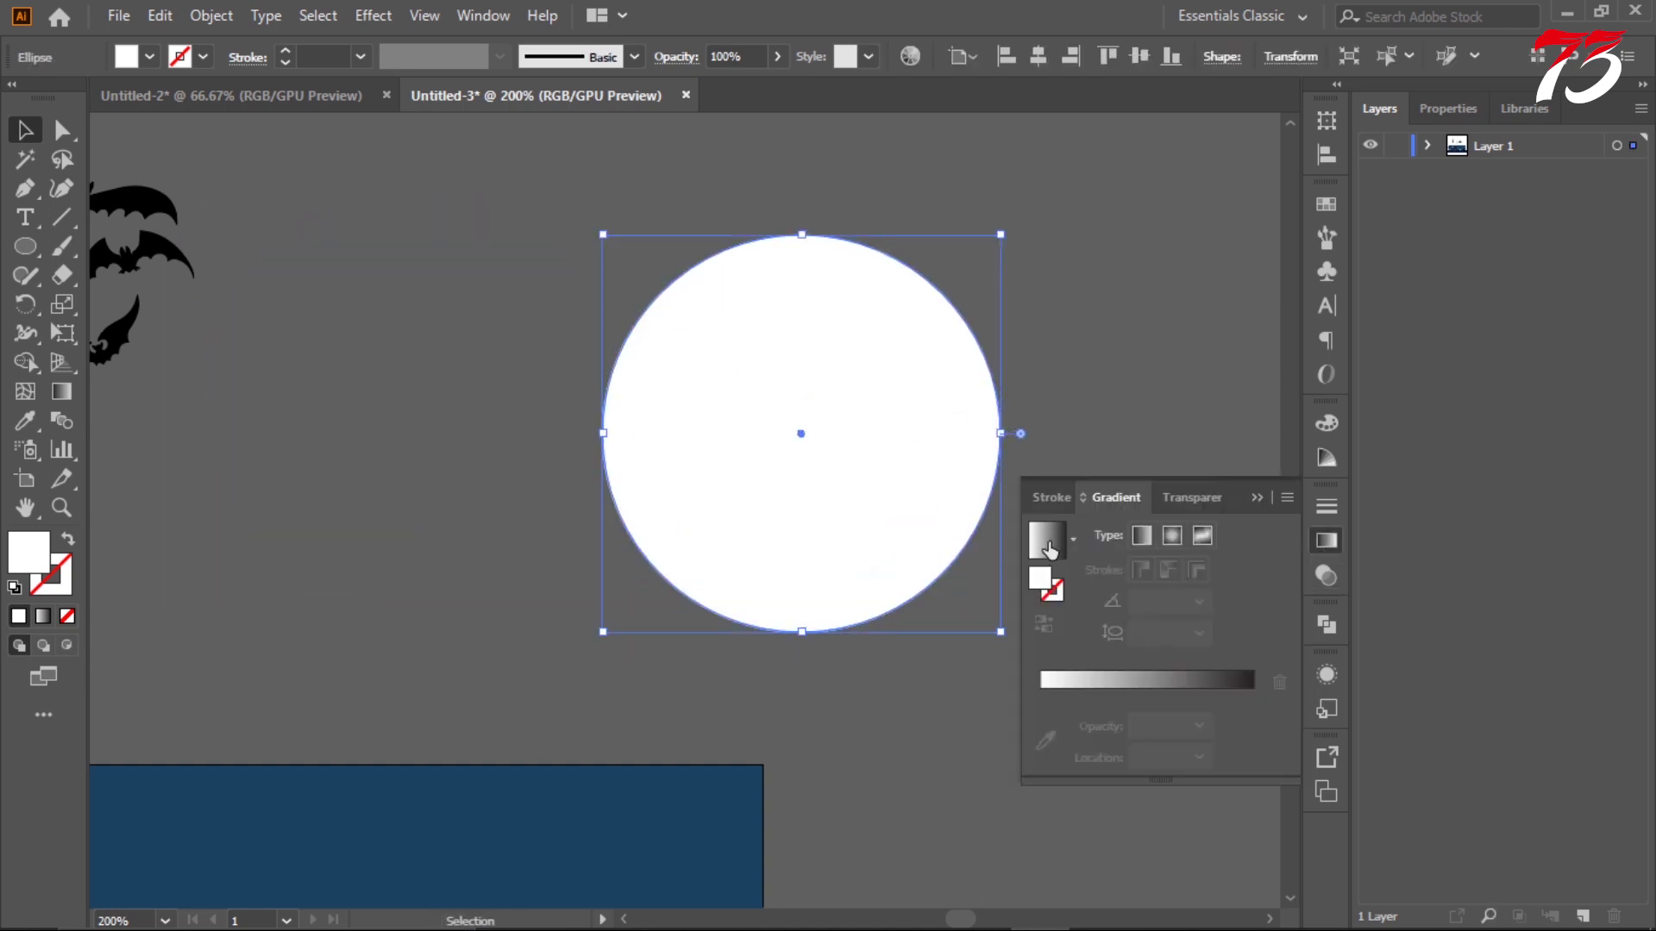
click(1141, 535)
click(1170, 537)
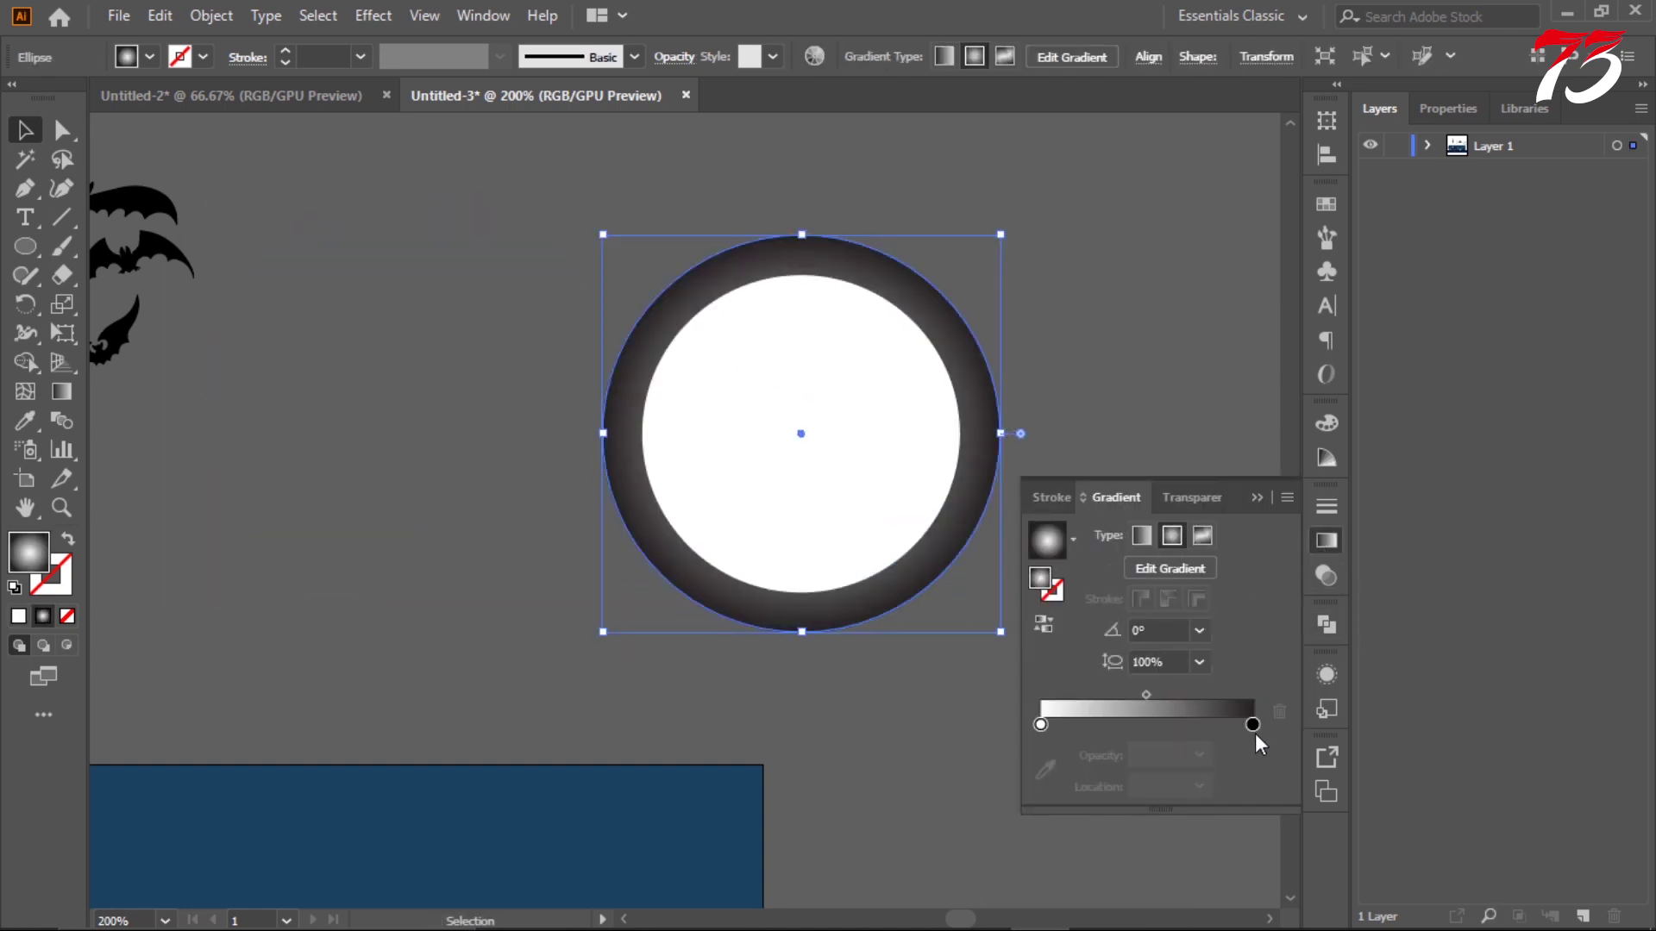
drag(1167, 737, 1166, 736)
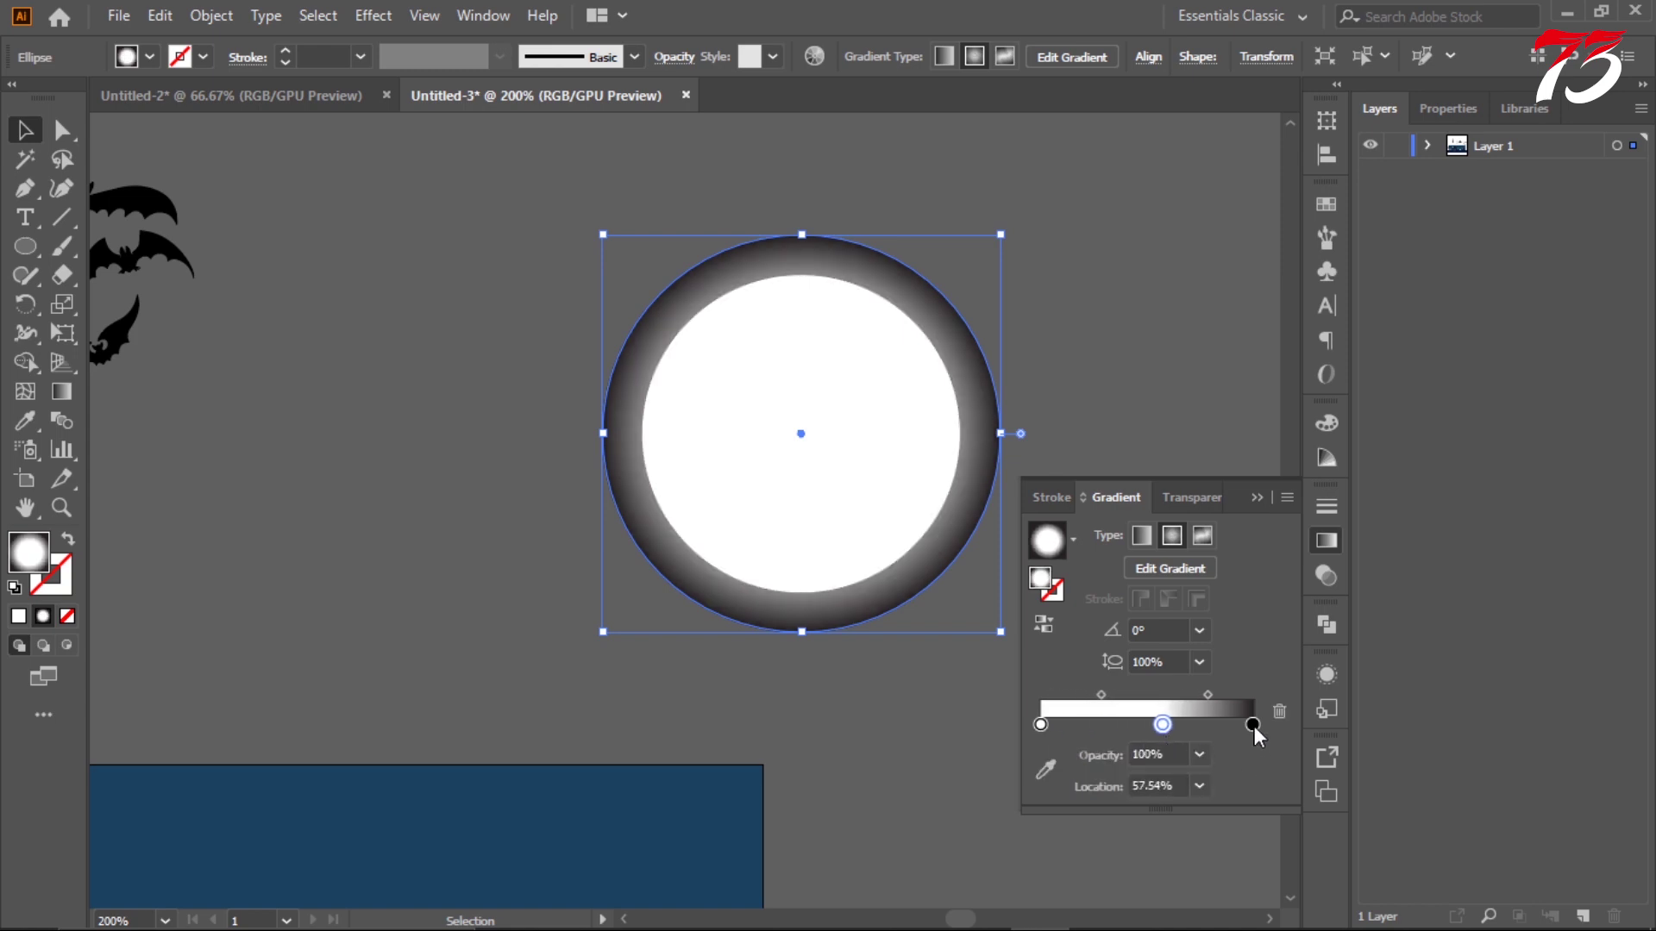
click(1253, 726)
click(1199, 754)
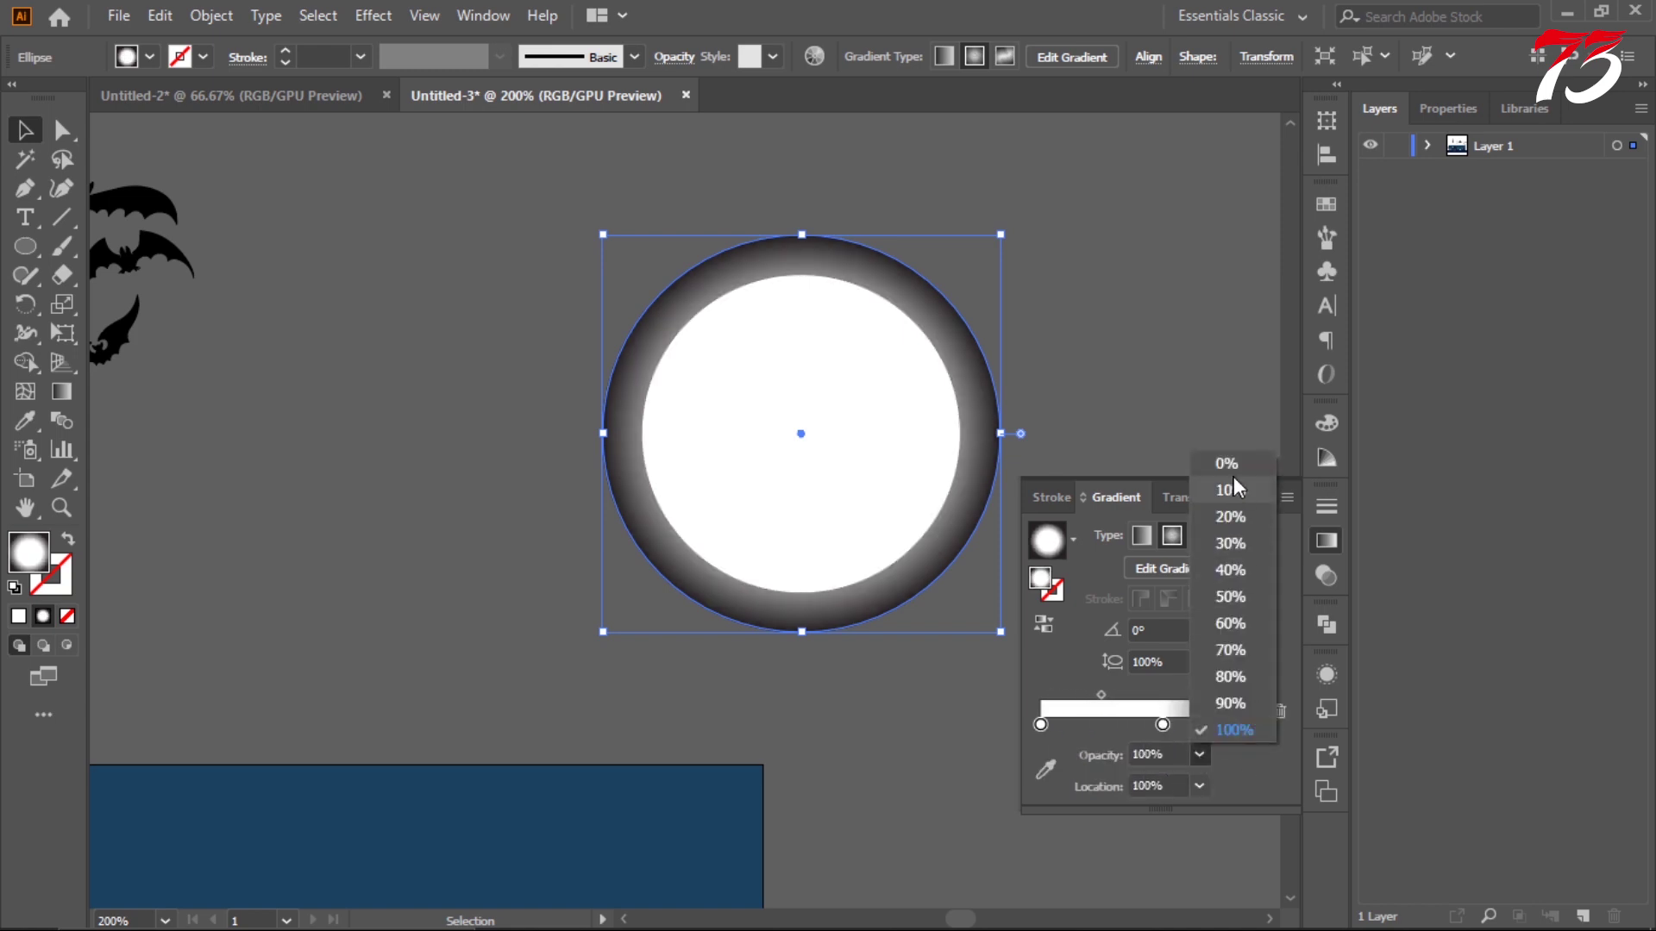
click(1075, 766)
click(1043, 768)
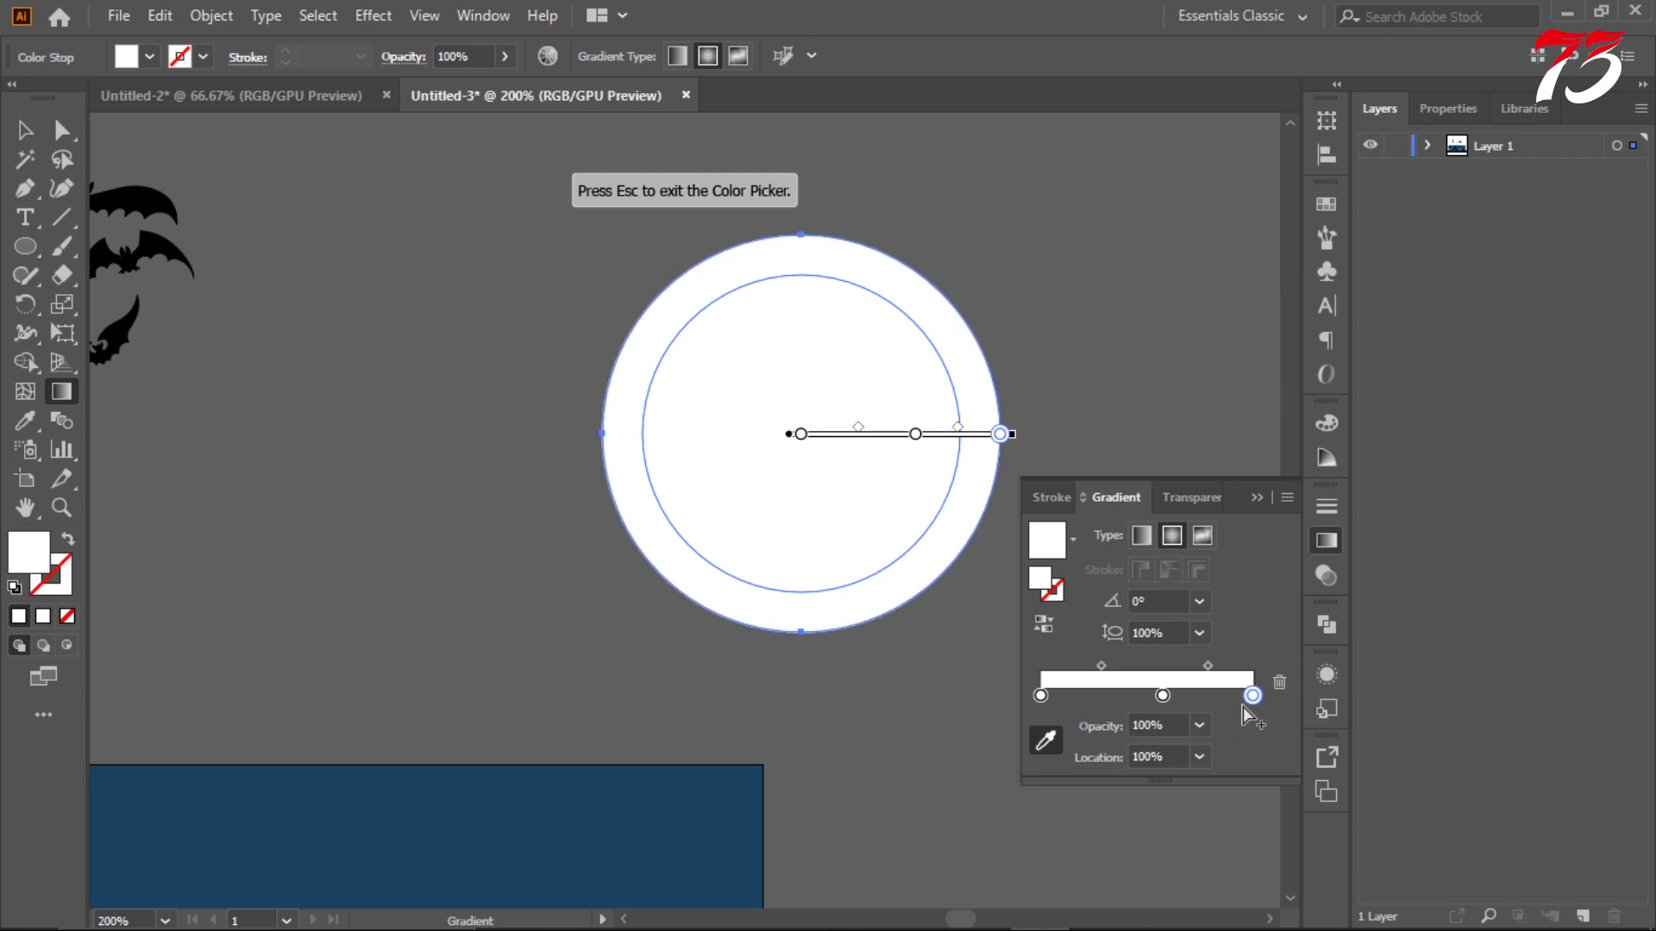
click(1199, 726)
click(1240, 431)
- Enlarge the glow circle around the moon and deselect it
click(24, 131)
click(513, 242)
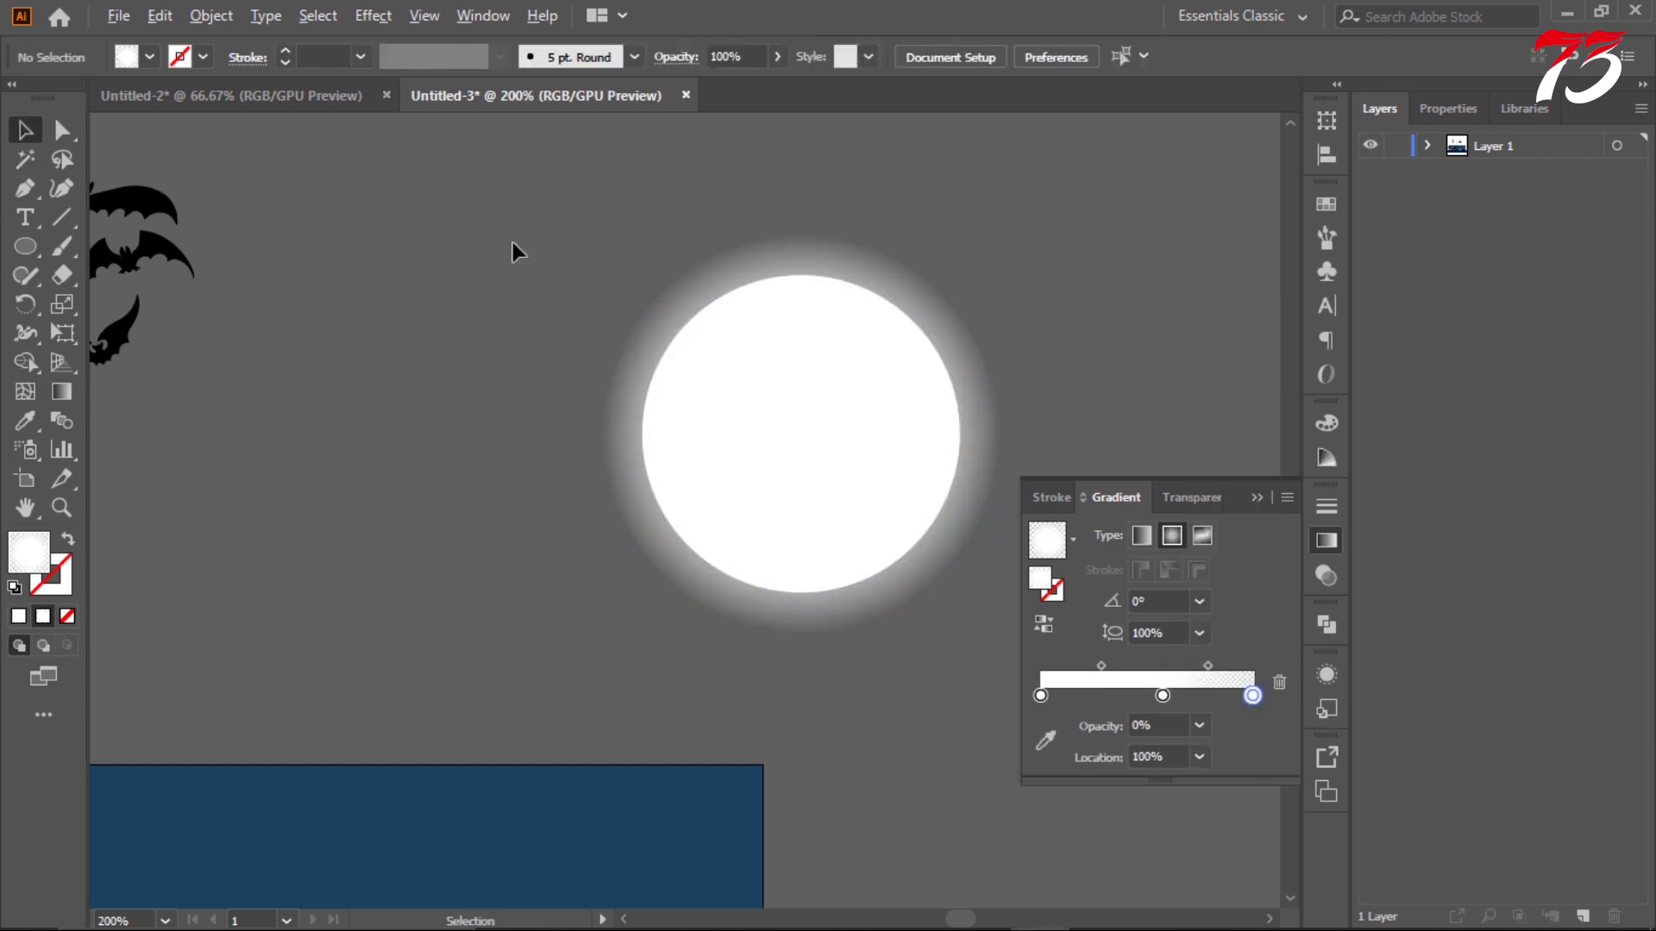
scroll(512, 241, down, 1)
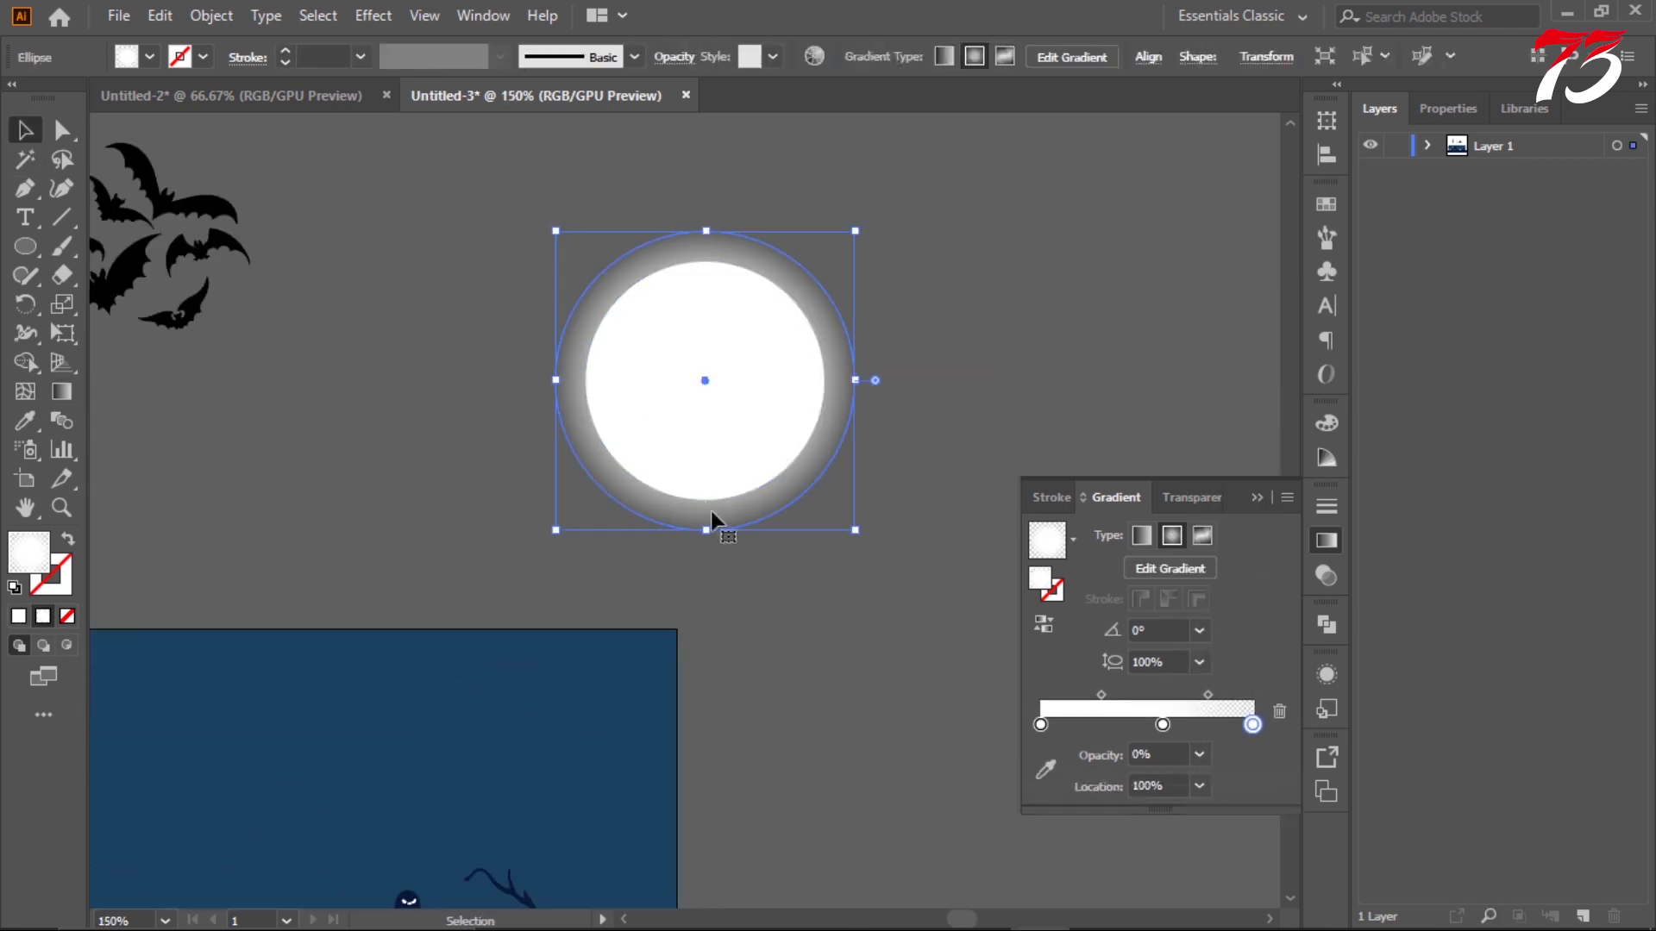
drag(854, 530, 870, 552)
click(945, 431)
scroll(942, 414, down, 2)
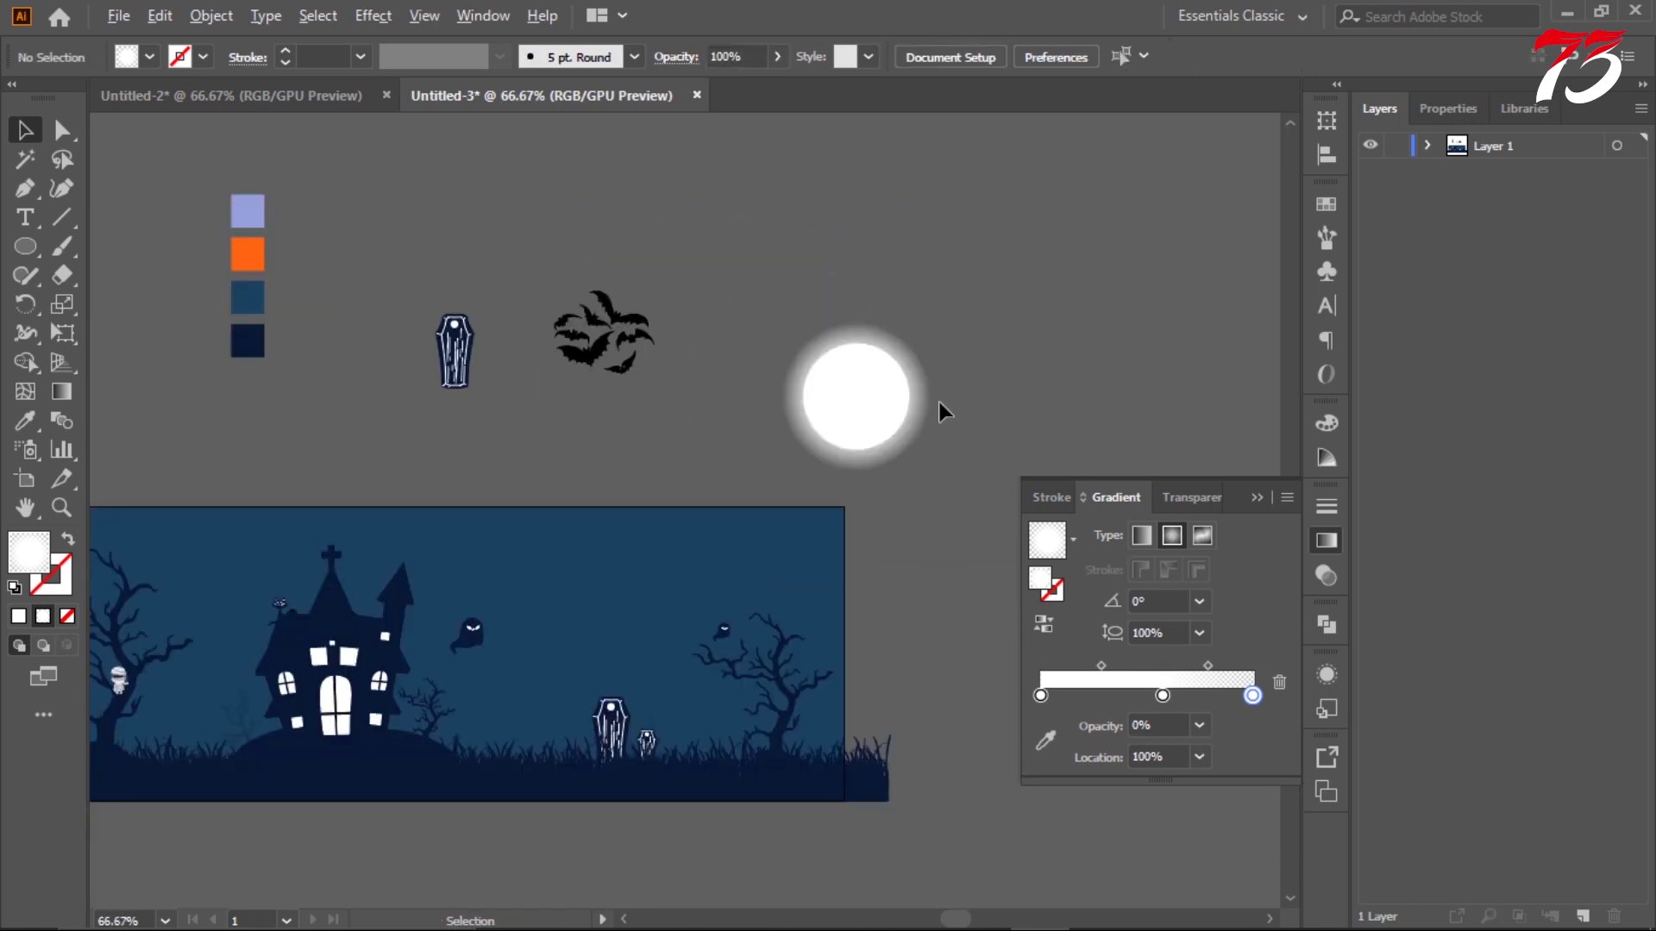
scroll(939, 401, up, 1)
- Load the Artistic_Ink brush library and place an ink splatter
click(1256, 497)
click(566, 59)
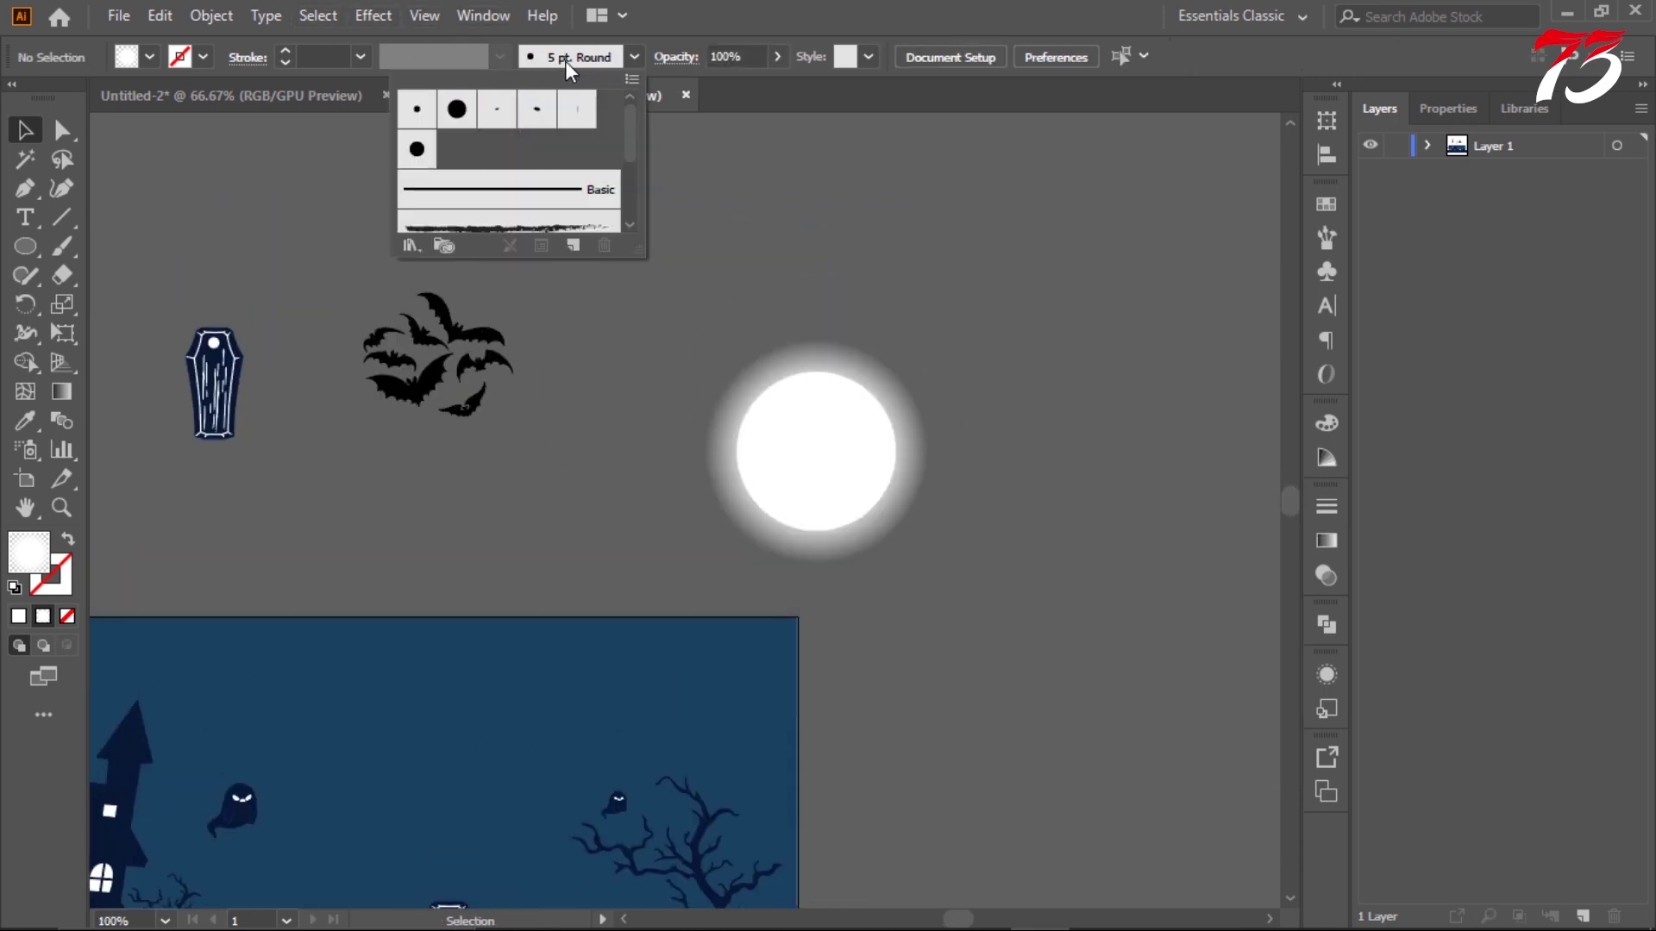
click(412, 245)
click(696, 390)
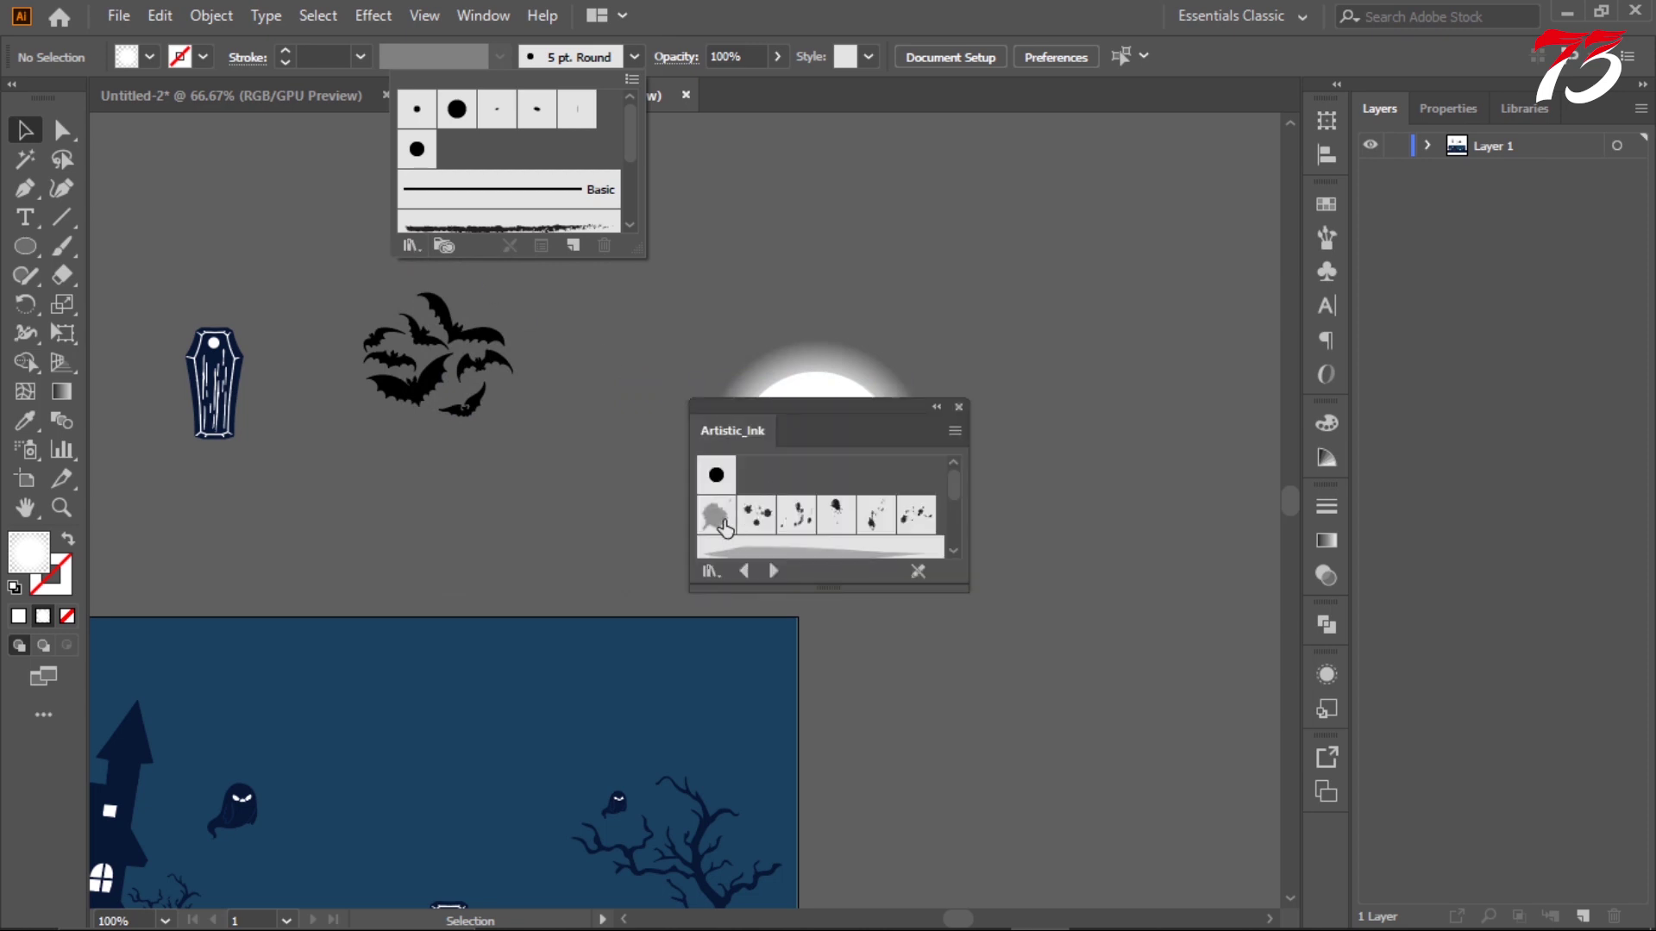
click(756, 528)
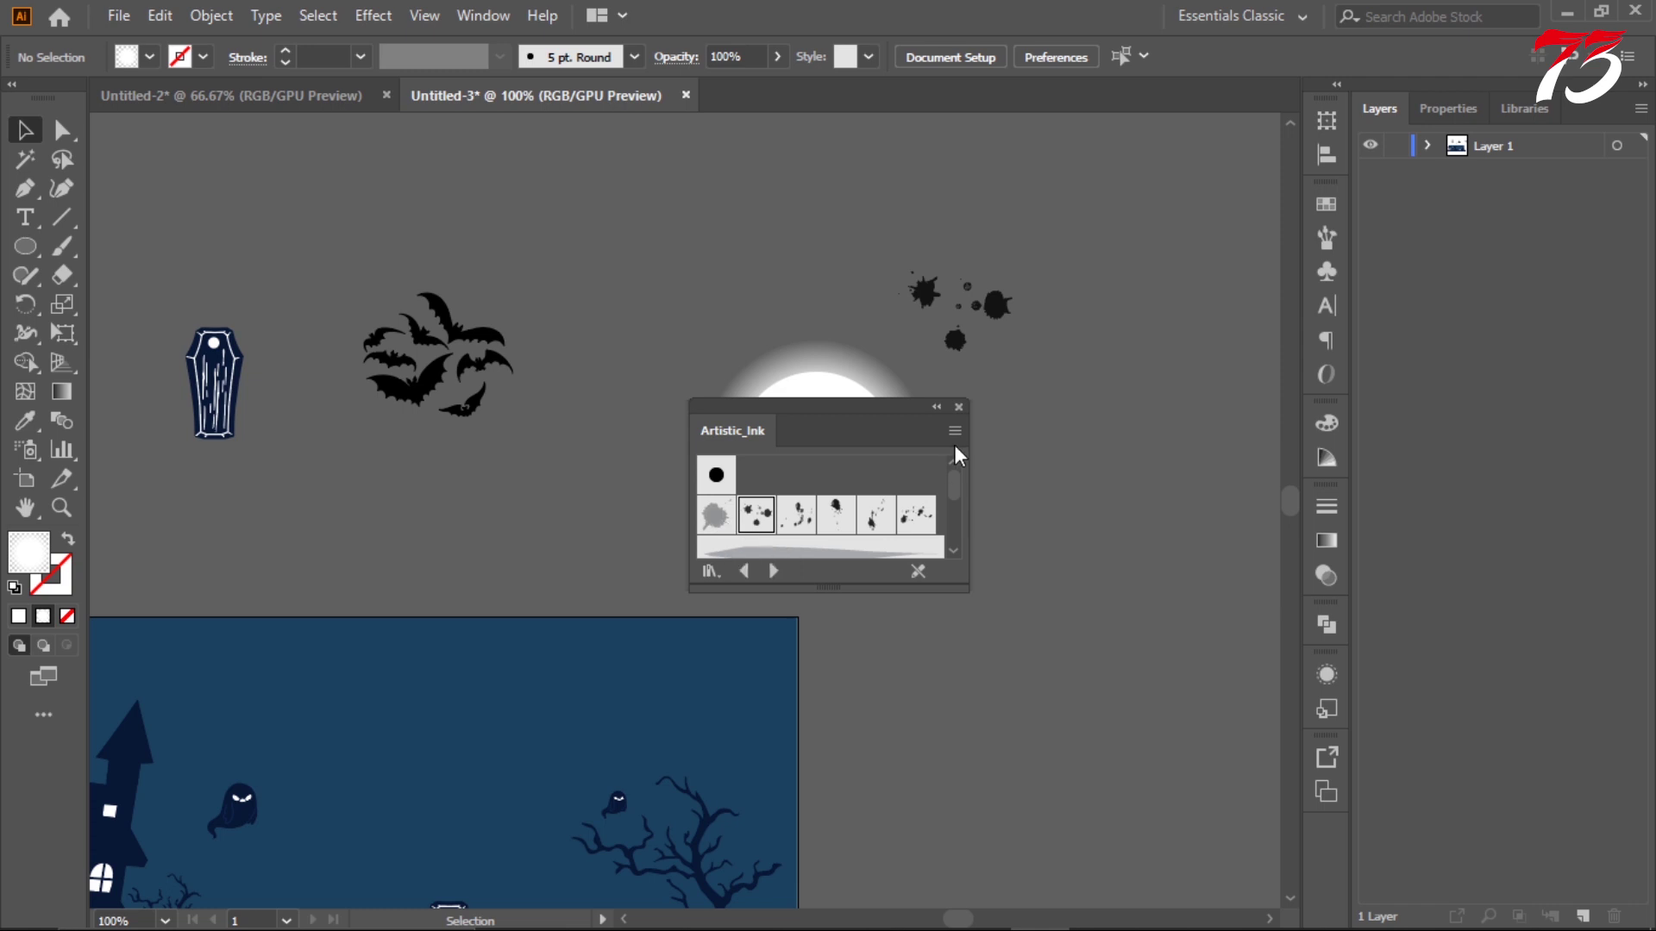
click(958, 407)
- Ungroup the splatter twice and select all its pieces
right_click(914, 290)
click(1035, 488)
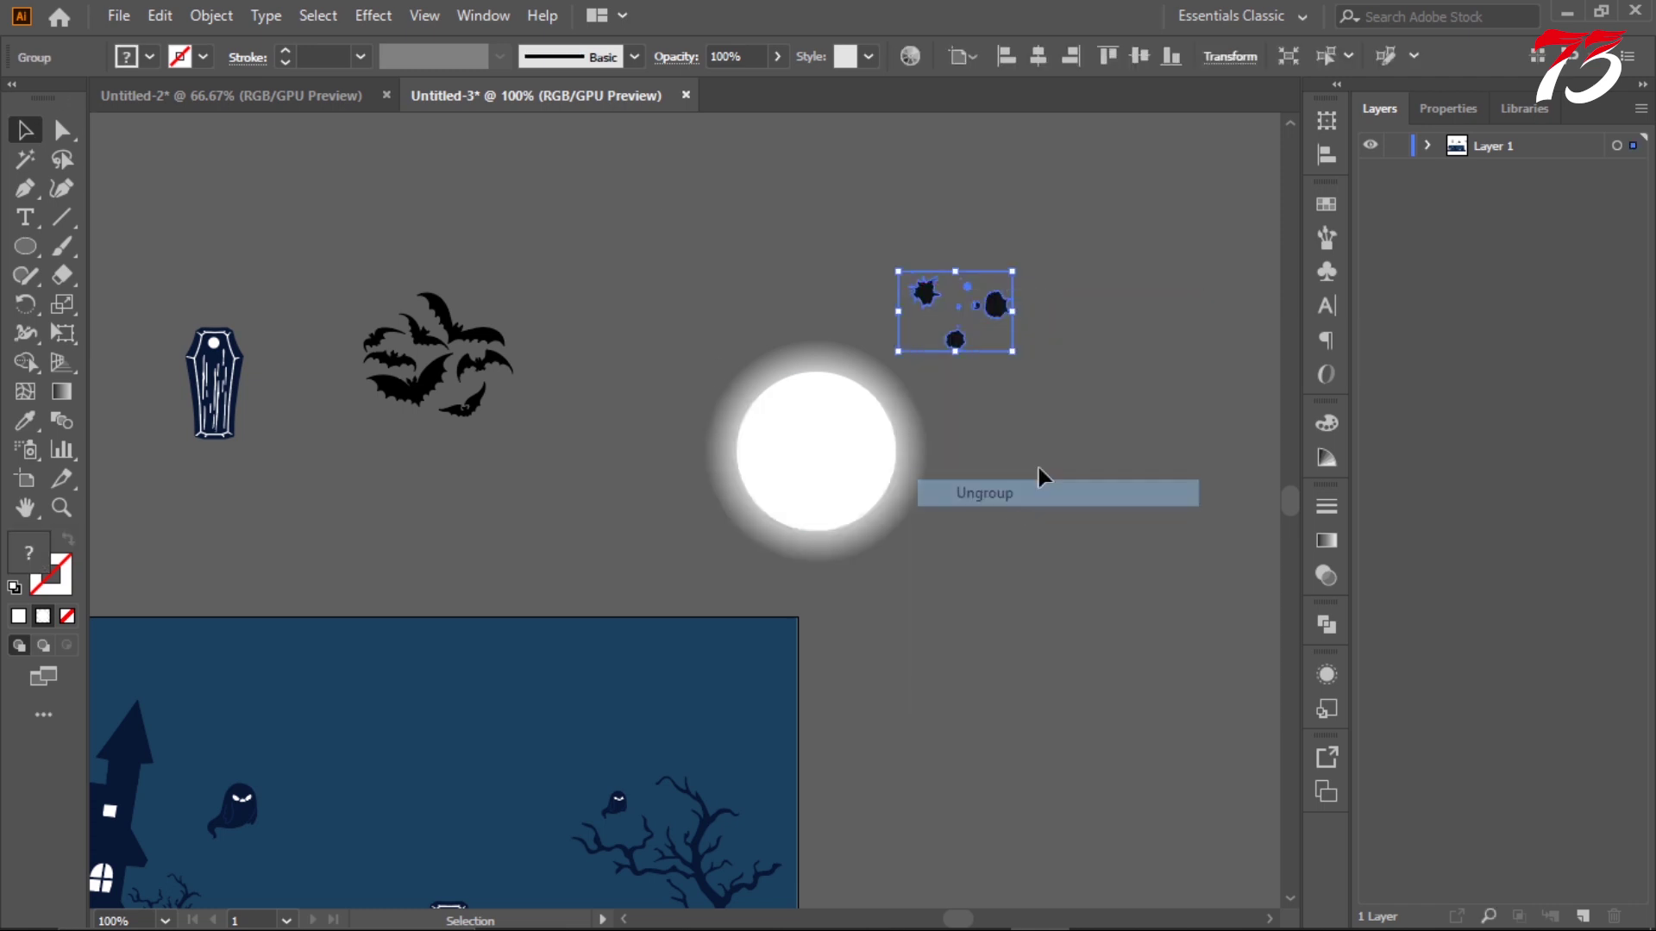
click(1007, 273)
right_click(1006, 276)
click(1043, 475)
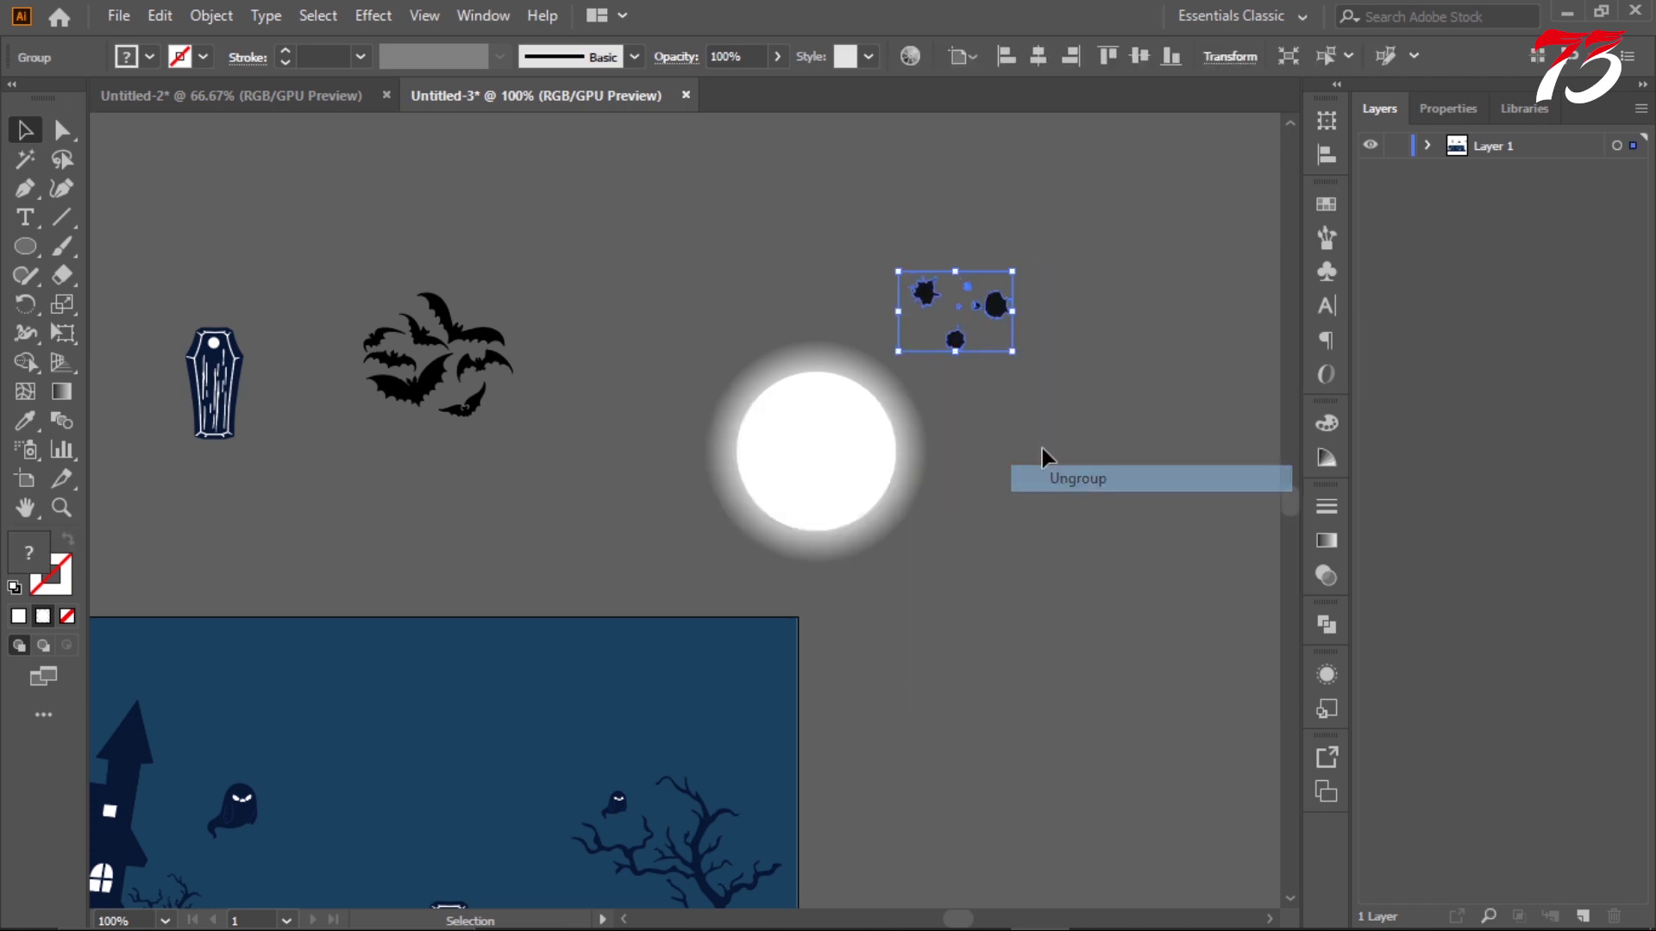
mouse_move(1011, 272)
mouse_down()
mouse_move(1062, 304)
mouse_move(897, 360)
mouse_up()
- Fill the splatter pieces with light grey #d1d1d1
click(126, 56)
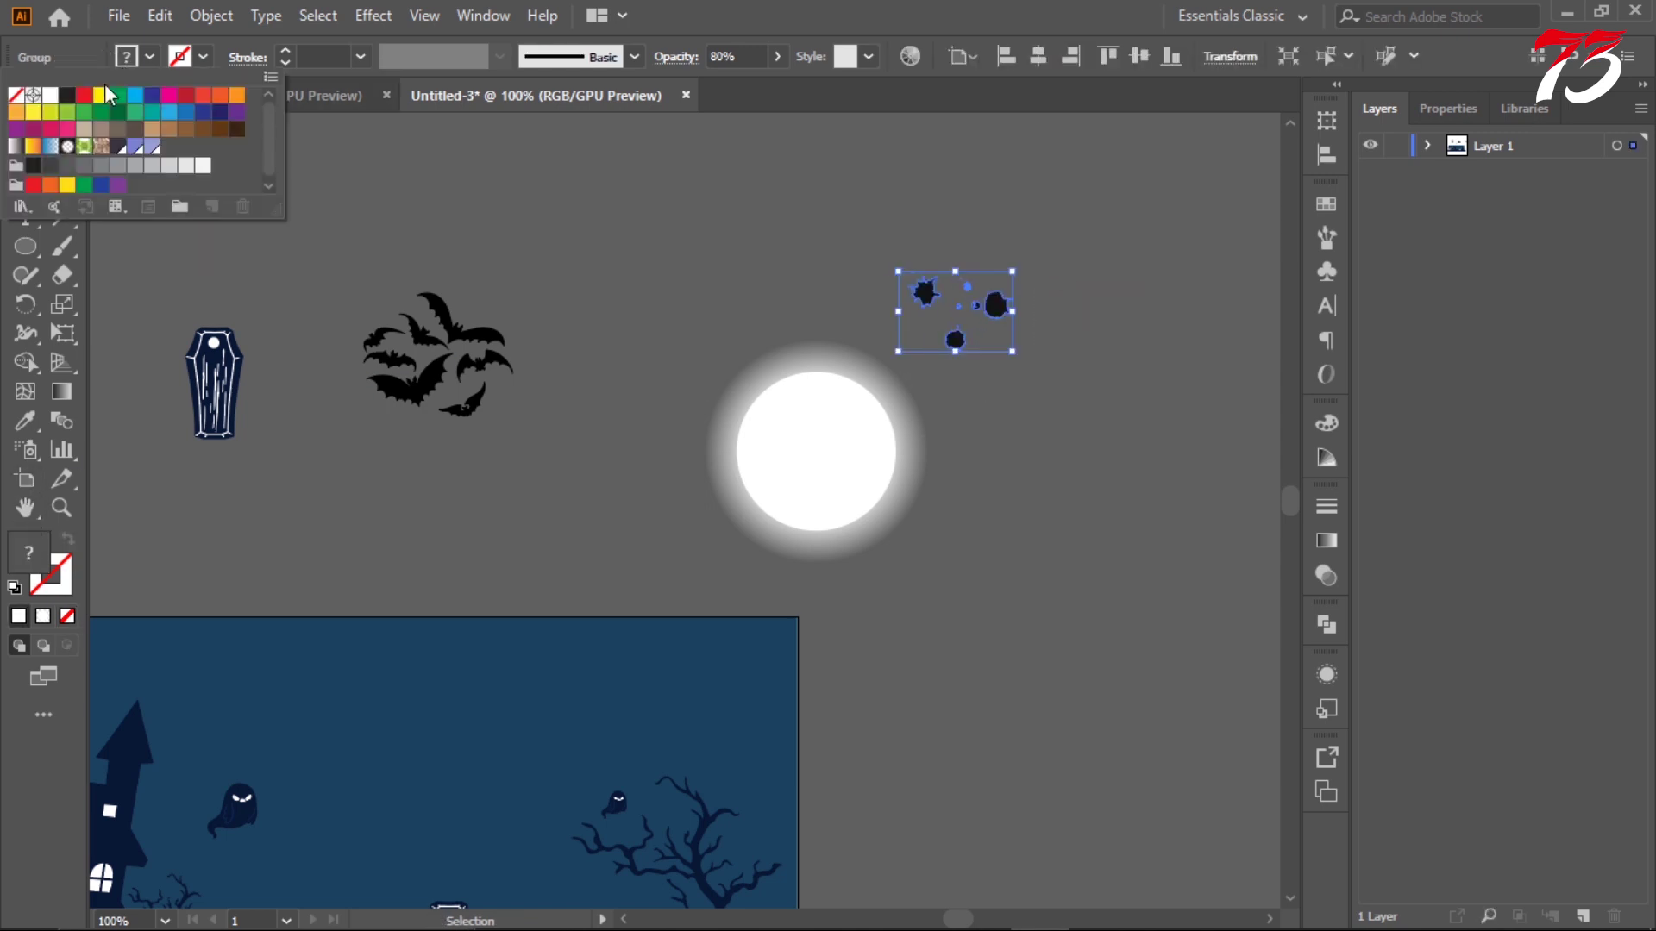
click(35, 96)
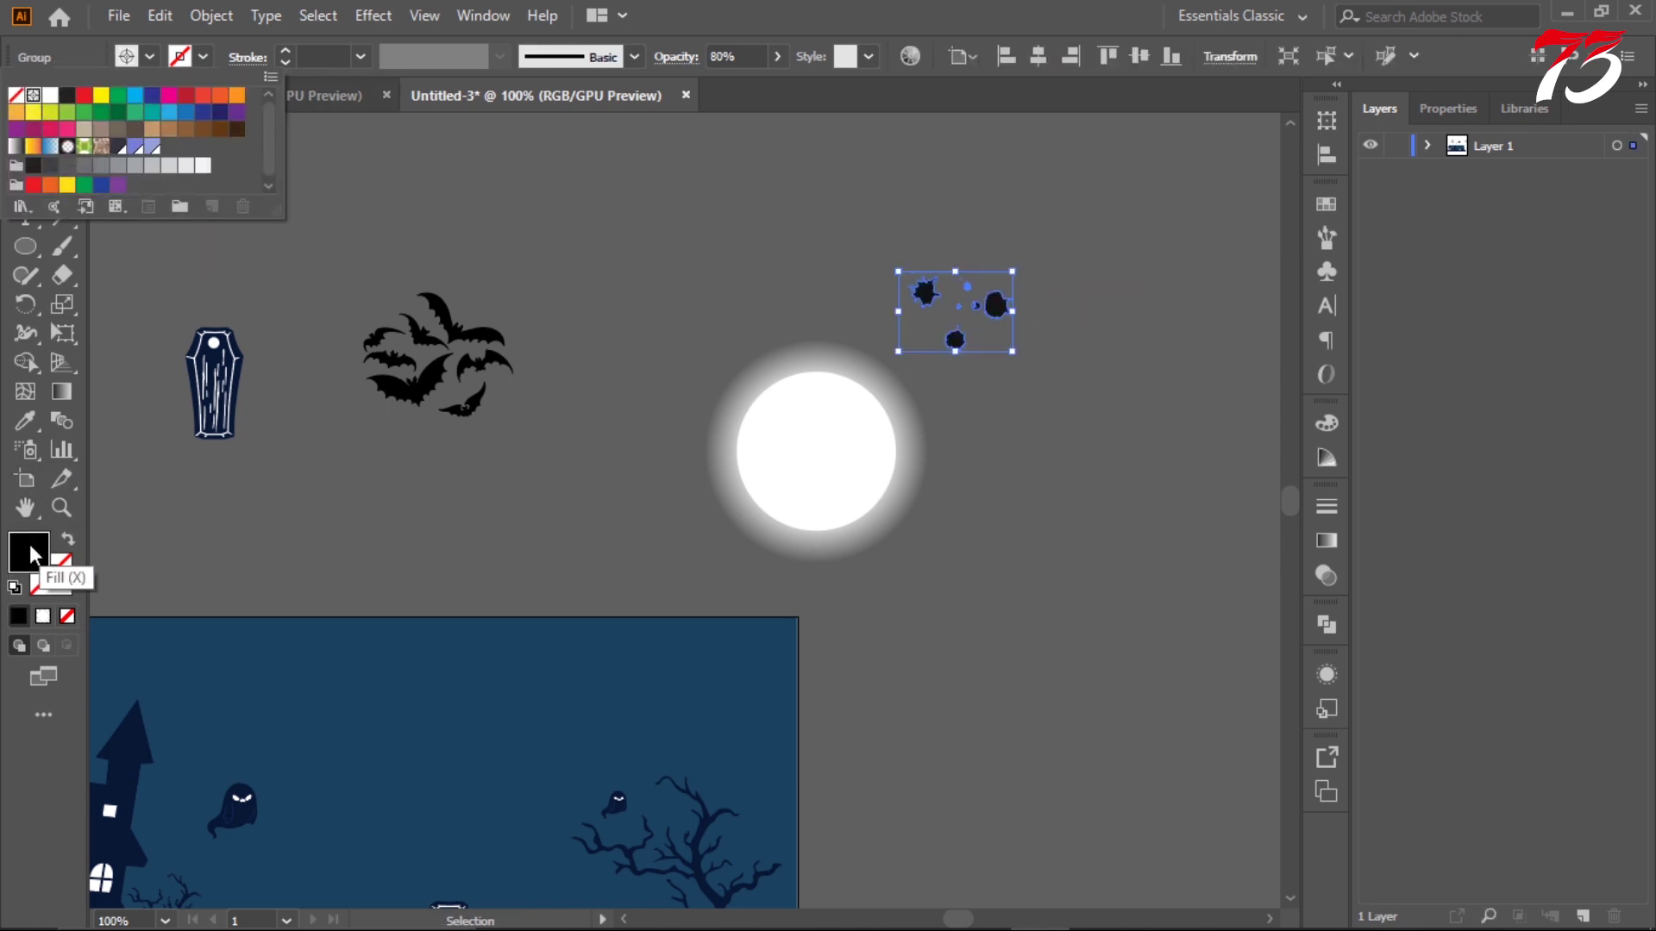
click(873, 457)
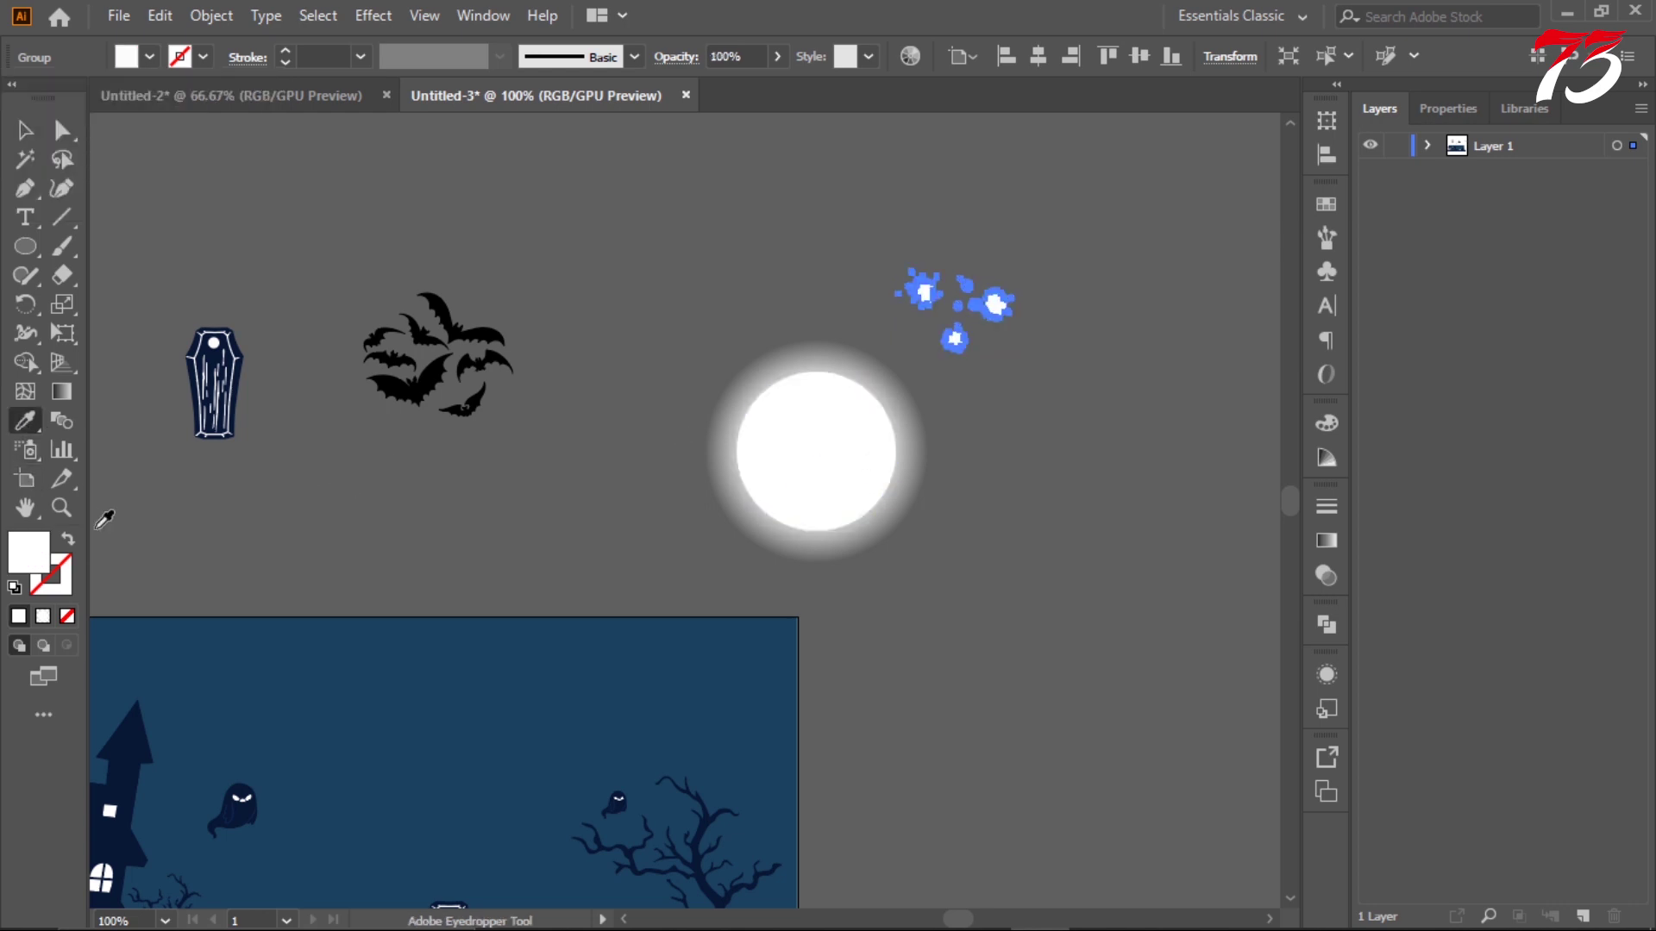
double_click(28, 556)
click(1005, 377)
click(1577, 332)
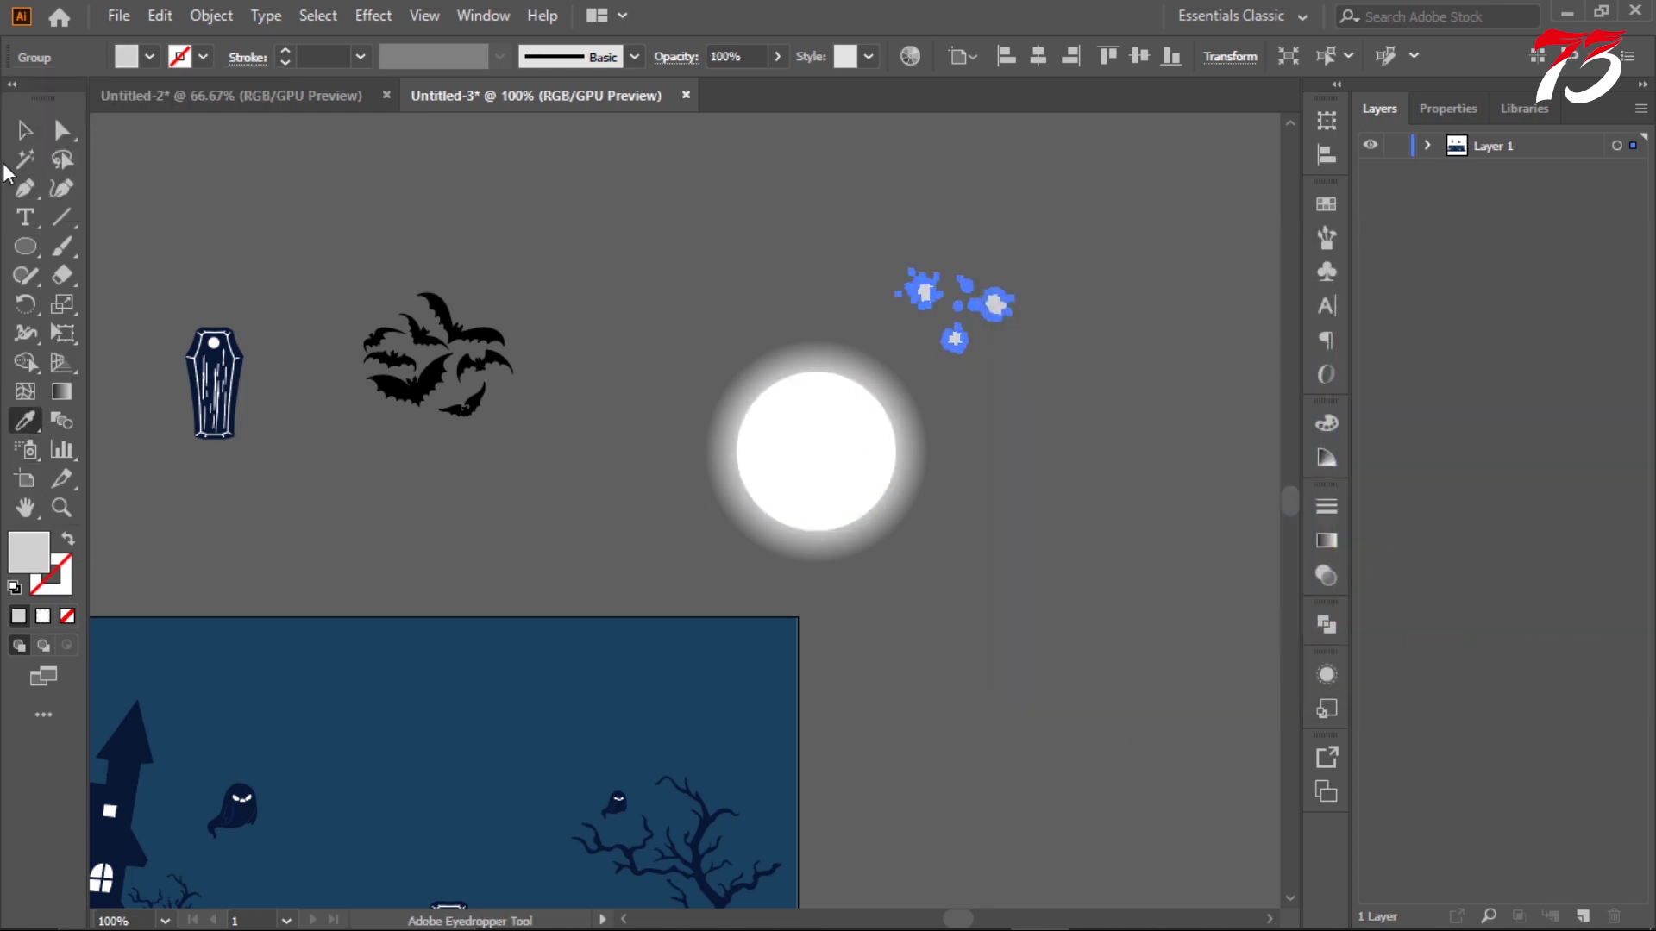
click(24, 129)
- Move the grey splatter group onto the moon's upper left
click(681, 201)
alt+scroll(936, 287, up, 1)
drag(922, 306, 669, 457)
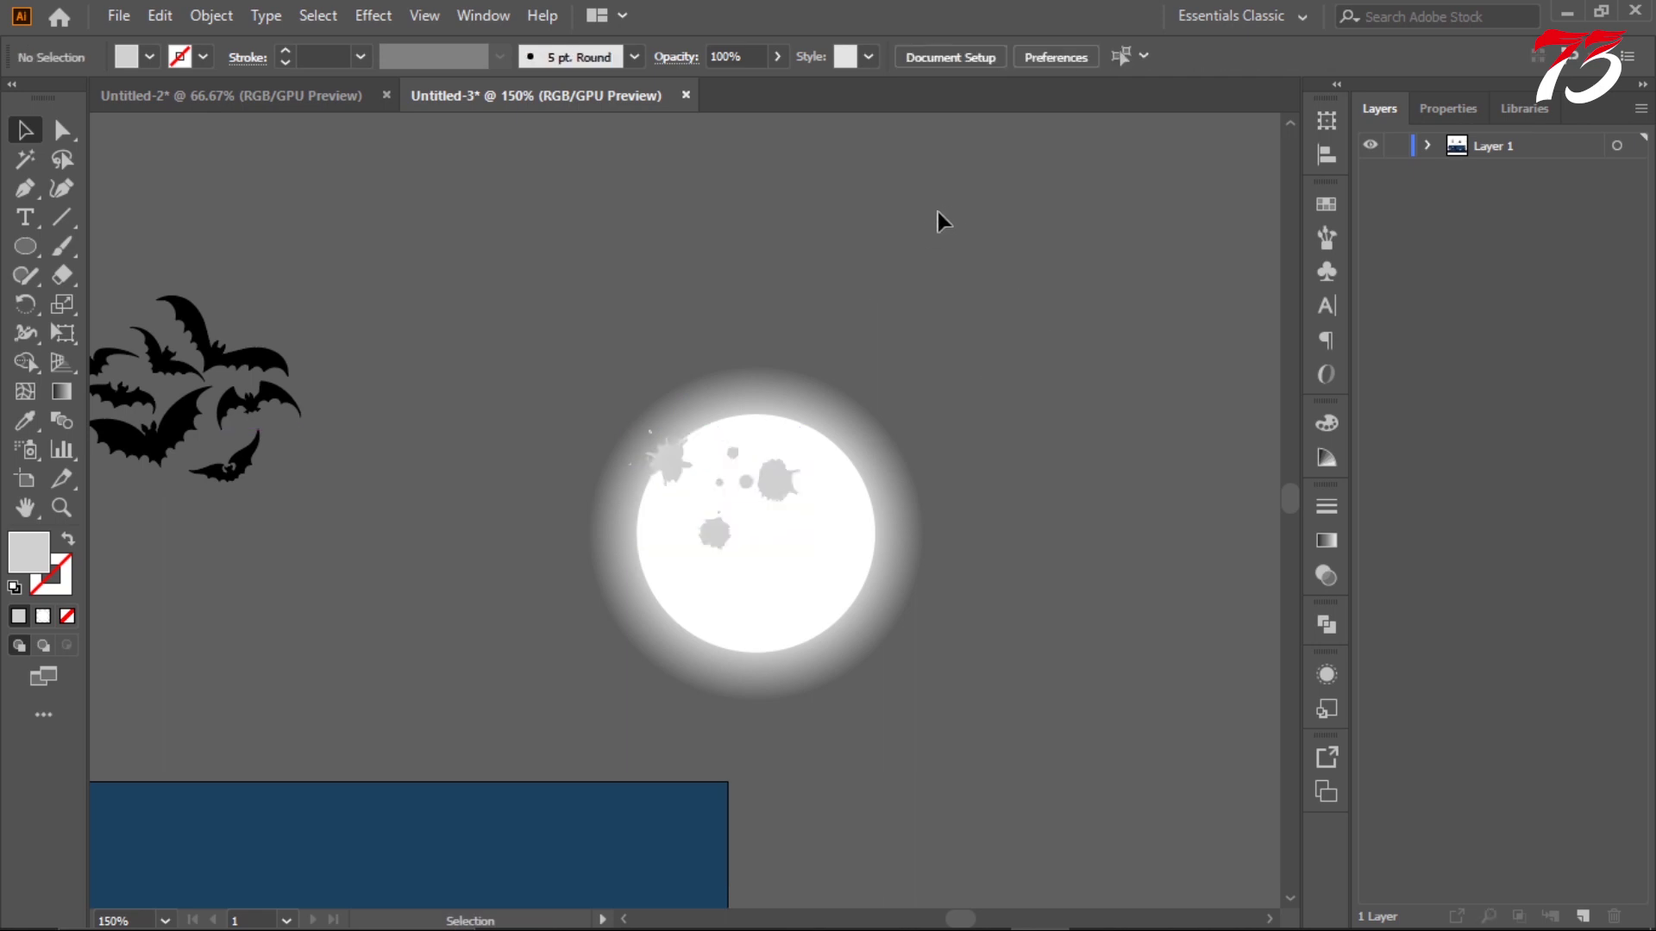
scroll(938, 210, down, 3)
drag(857, 315, 612, 333)
key(ctrl+z)
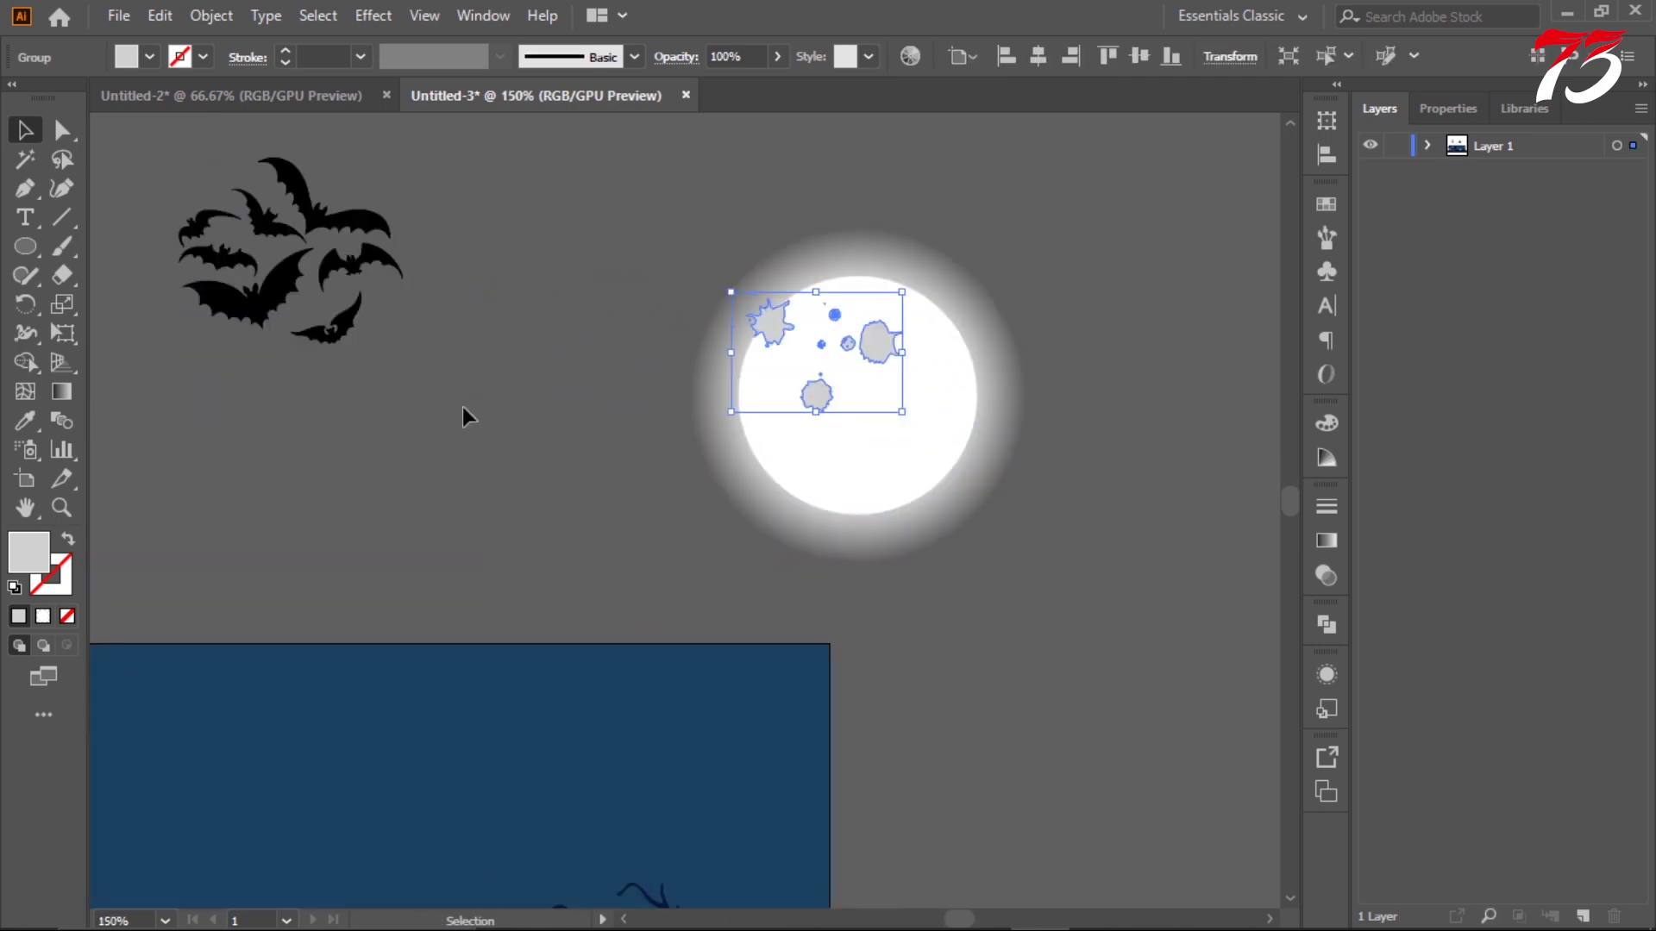
drag(874, 340, 666, 199)
- Place a resized copy of the splatters elsewhere on the moon
scroll(678, 271, up, 1)
click(677, 271)
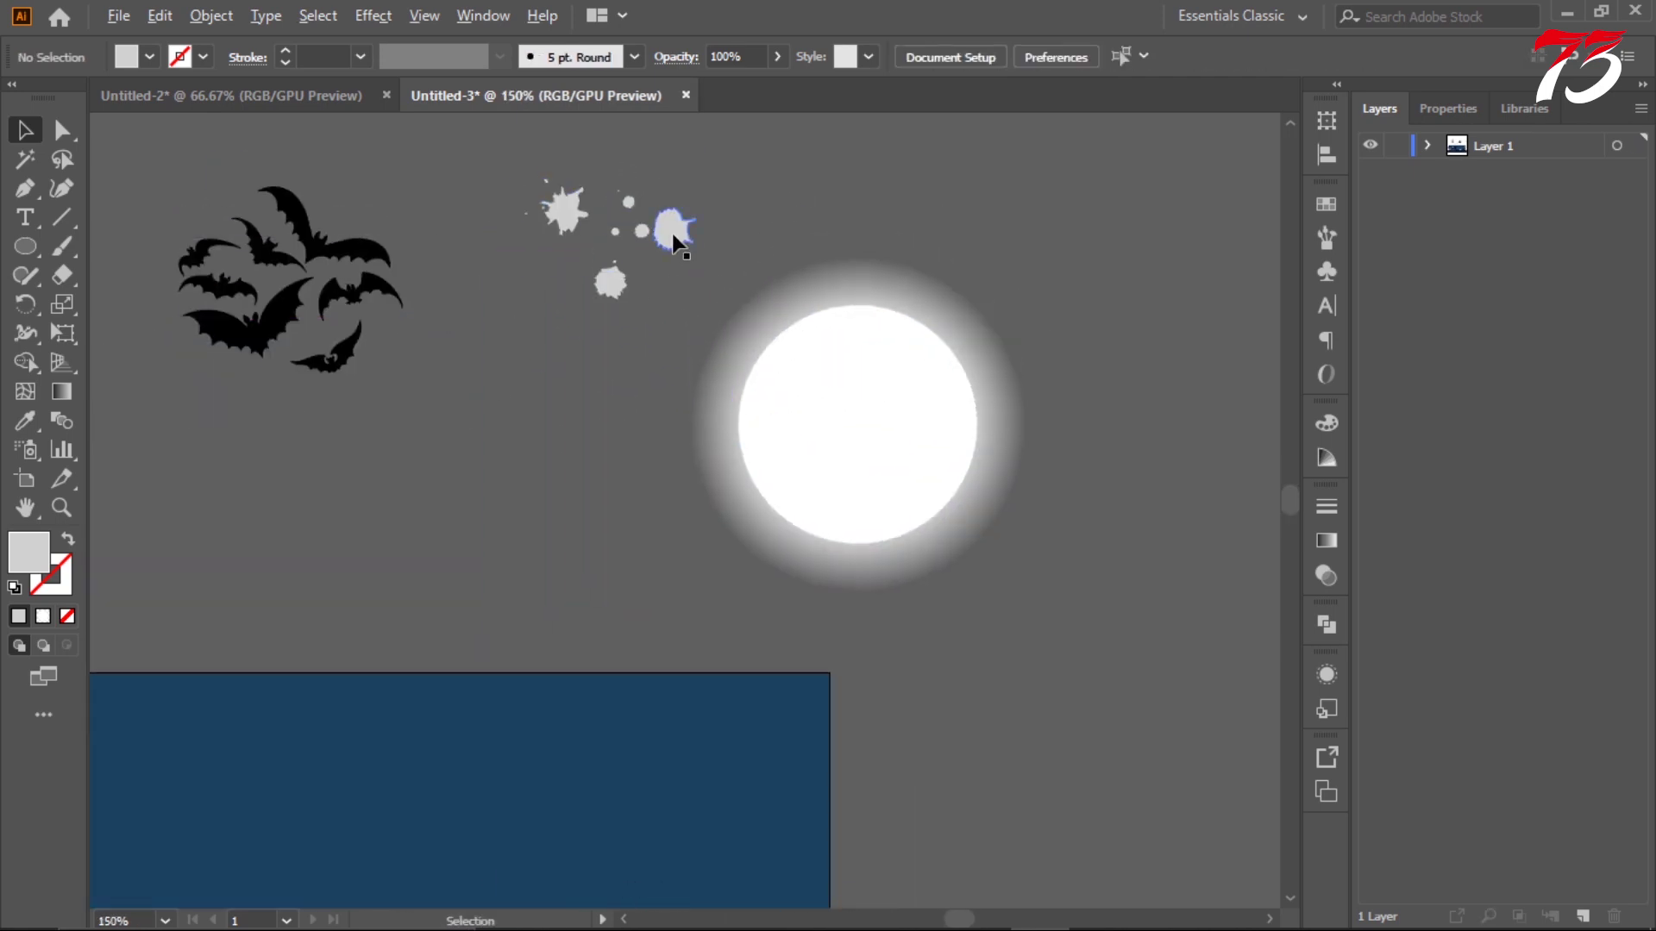
scroll(675, 244, up, 1)
mouse_move(669, 259)
mouse_down()
mouse_move(842, 432)
mouse_move(949, 390)
mouse_up()
click(1054, 307)
click(959, 389)
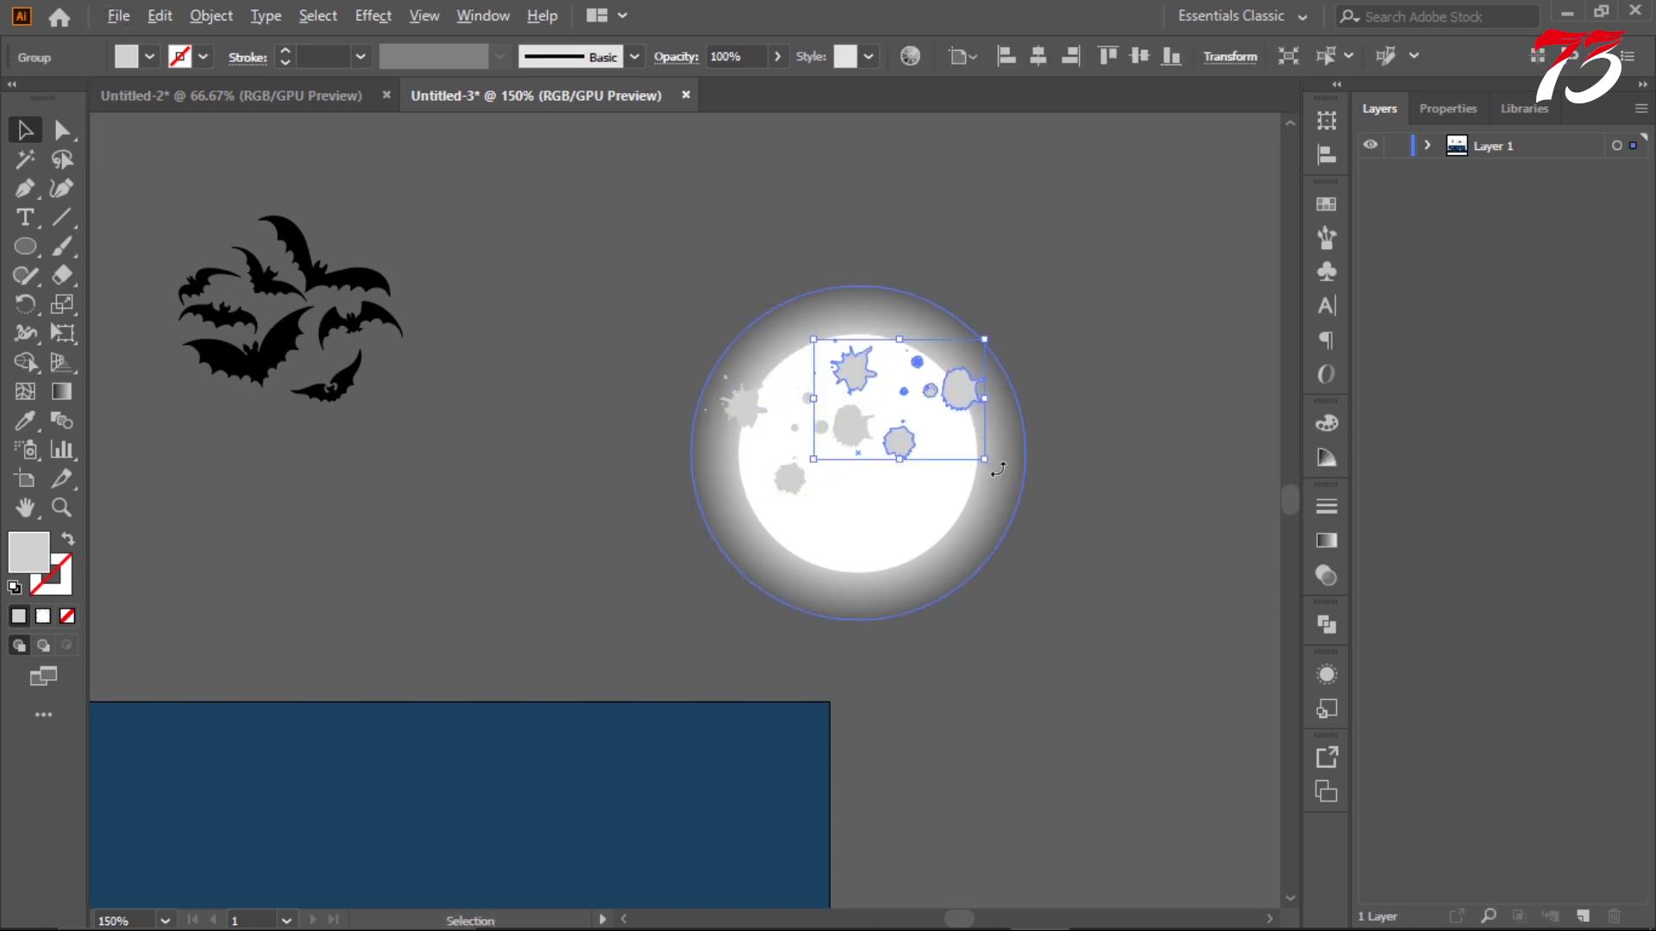
mouse_move(998, 470)
mouse_down()
mouse_move(1024, 492)
mouse_move(939, 474)
mouse_move(936, 452)
mouse_move(814, 453)
mouse_up()
click(1128, 325)
- Zoom in on the moon and nudge individual splatters into place
key(ctrl+equal)
key(ctrl+minus)
key(ctrl+minus)
key(ctrl+equal)
key(ctrl+equal)
mouse_move(683, 360)
mouse_down()
mouse_move(680, 385)
mouse_move(709, 359)
mouse_move(681, 331)
mouse_up()
click(1059, 293)
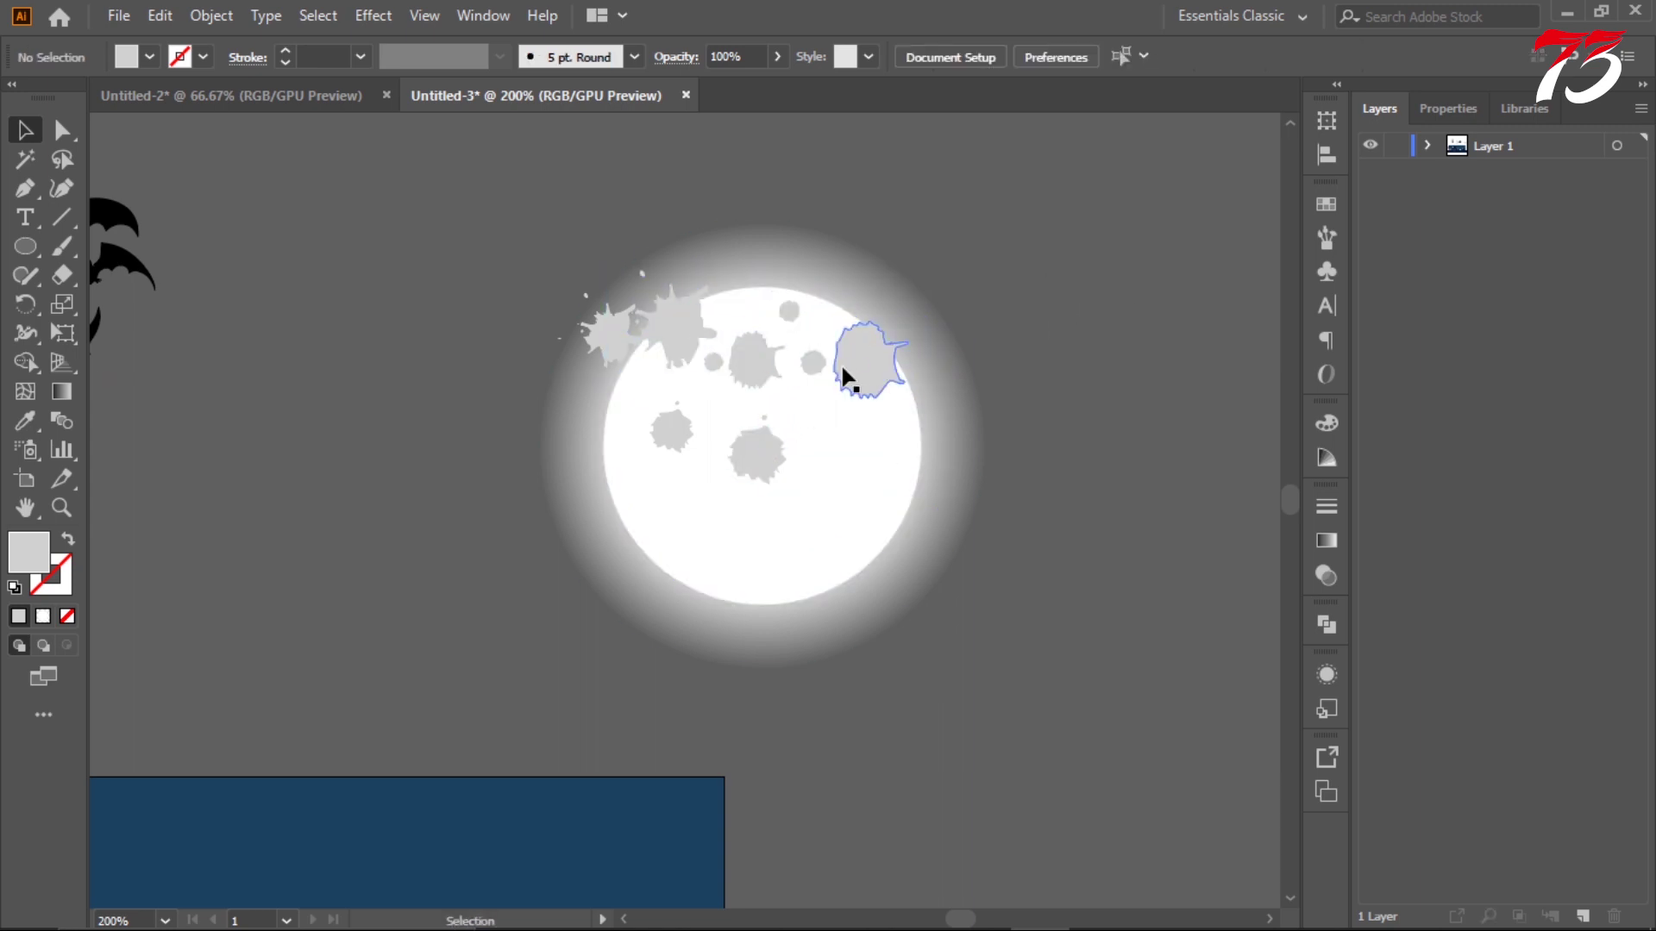
drag(756, 380, 753, 398)
click(1090, 339)
- Shift the left splatter group lower on the moon and select the moon circle
drag(598, 340, 598, 364)
scroll(438, 282, down, 2)
scroll(560, 278, up, 2)
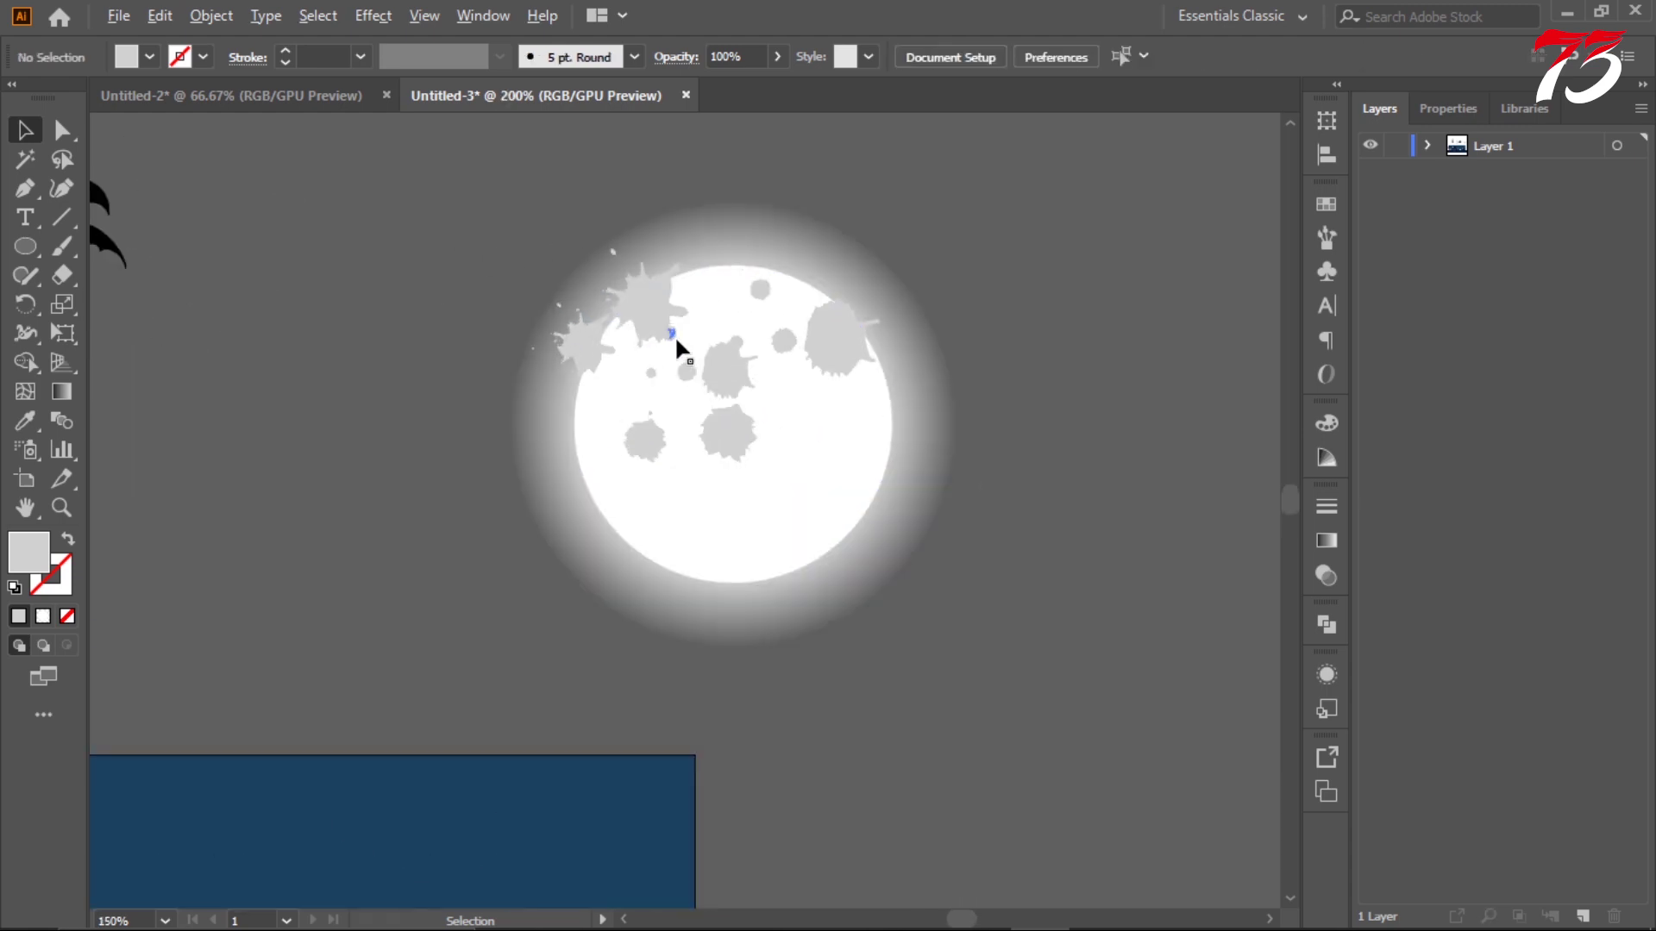
mouse_move(680, 377)
mouse_down()
mouse_move(739, 381)
mouse_move(530, 324)
mouse_up()
key(ctrl+z)
key(ctrl+z)
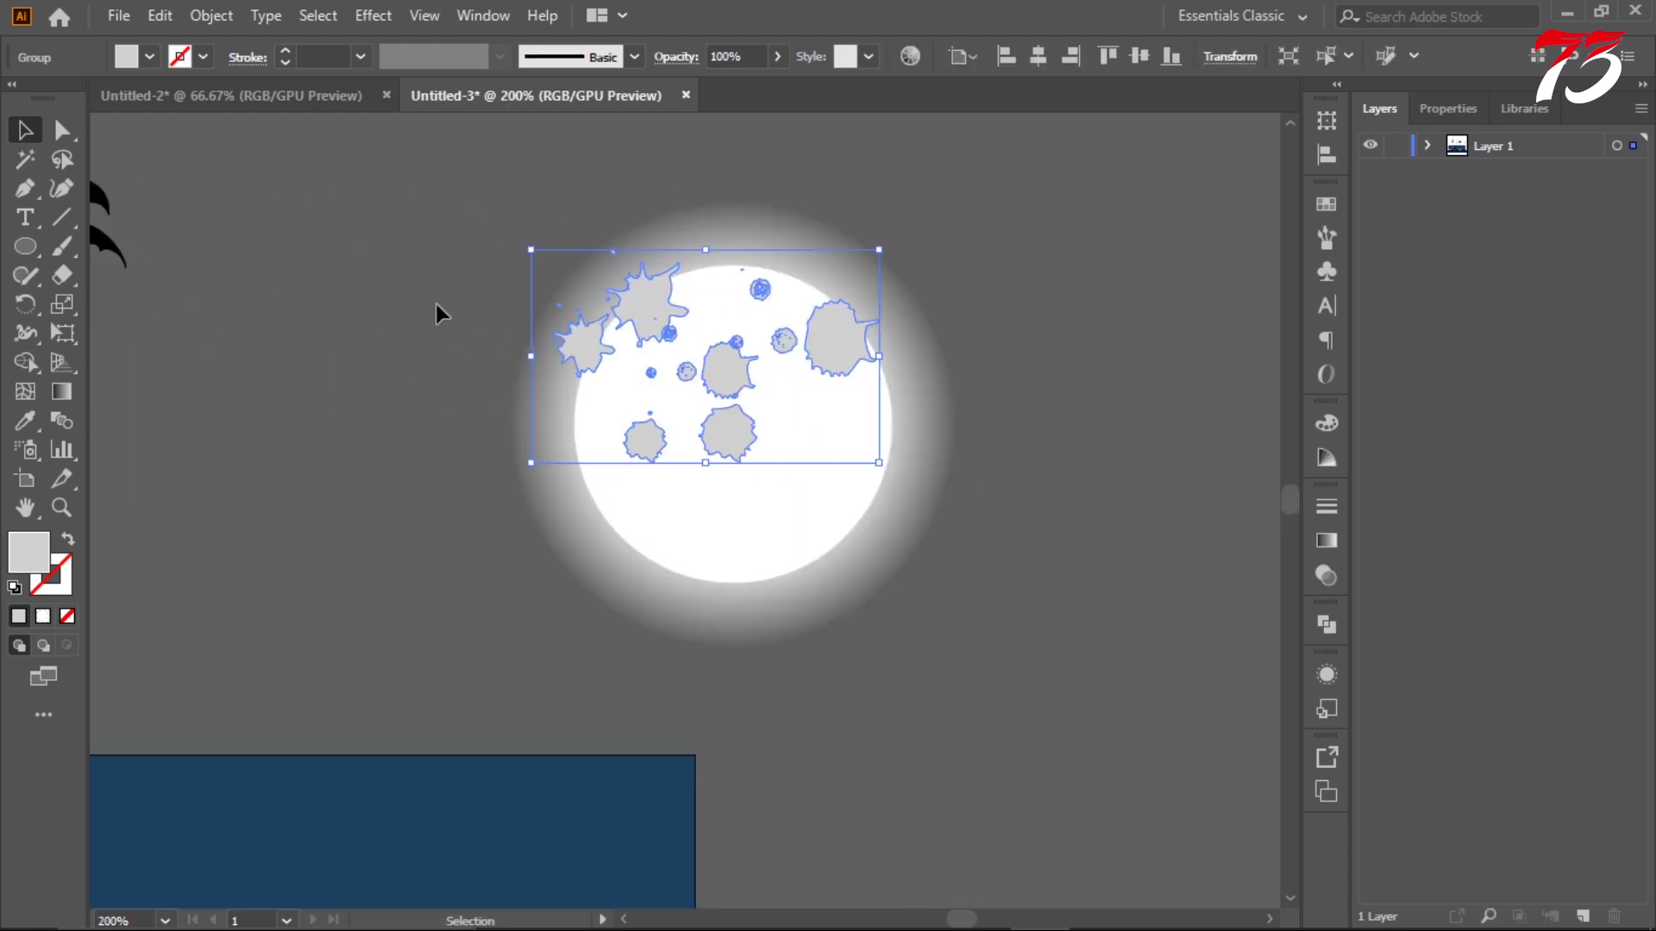
click(776, 292)
- Bring the moon circle in front of the splatters
key(v)
drag(791, 292, 285, 250)
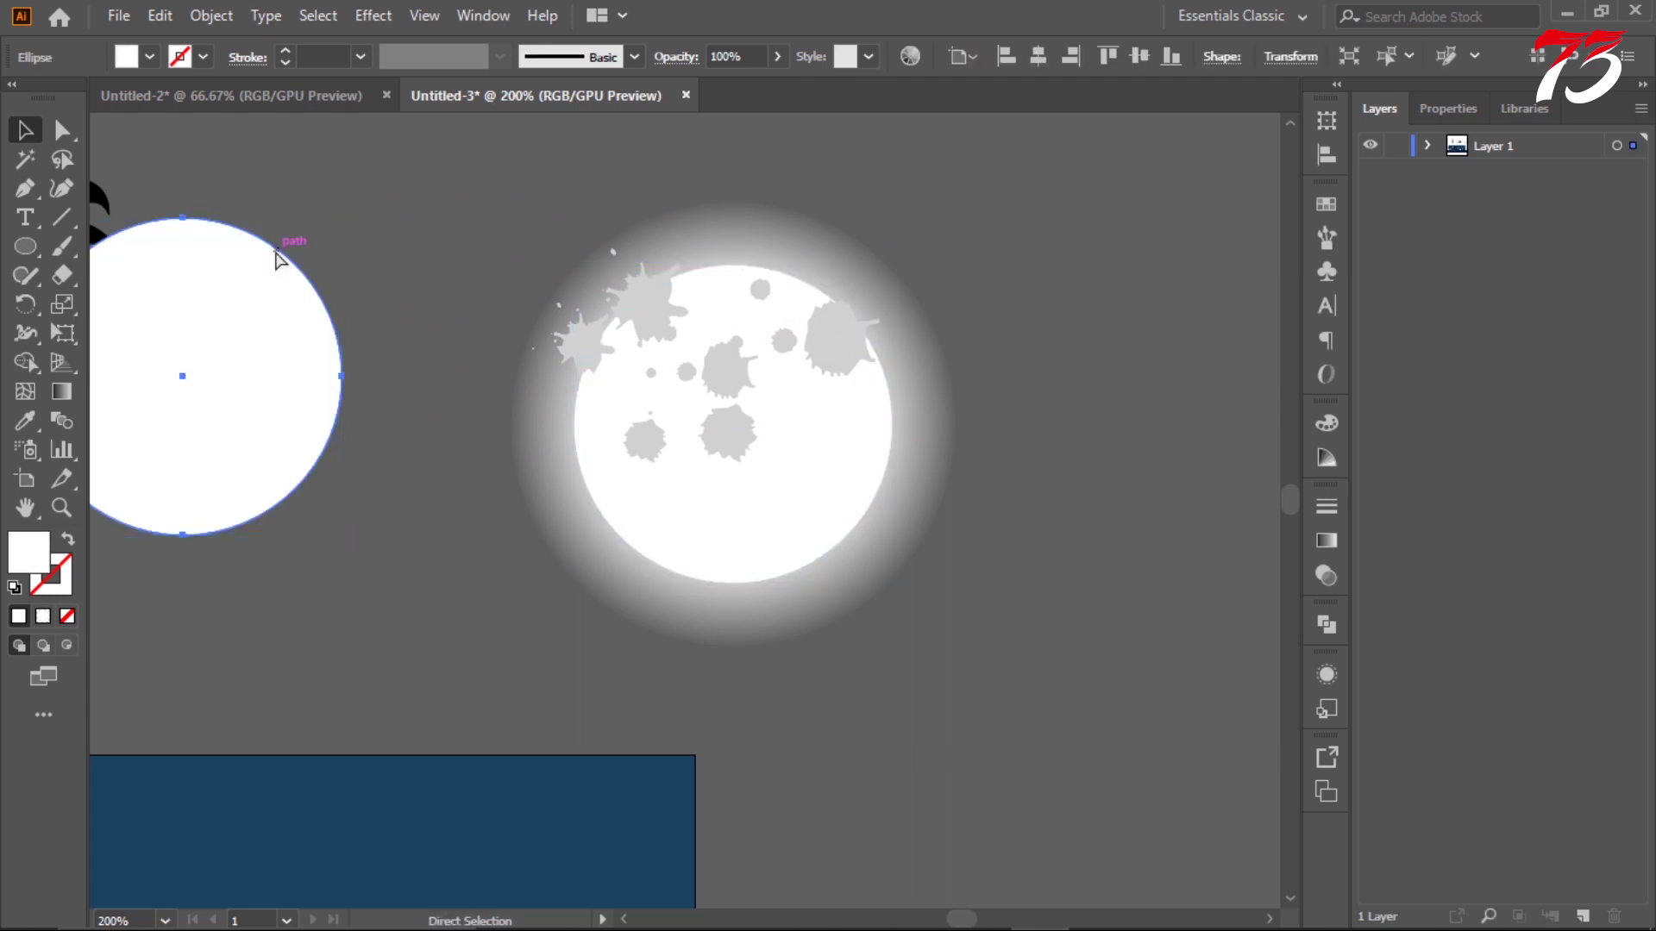
key(ctrl+z)
right_click(798, 311)
right_click(713, 554)
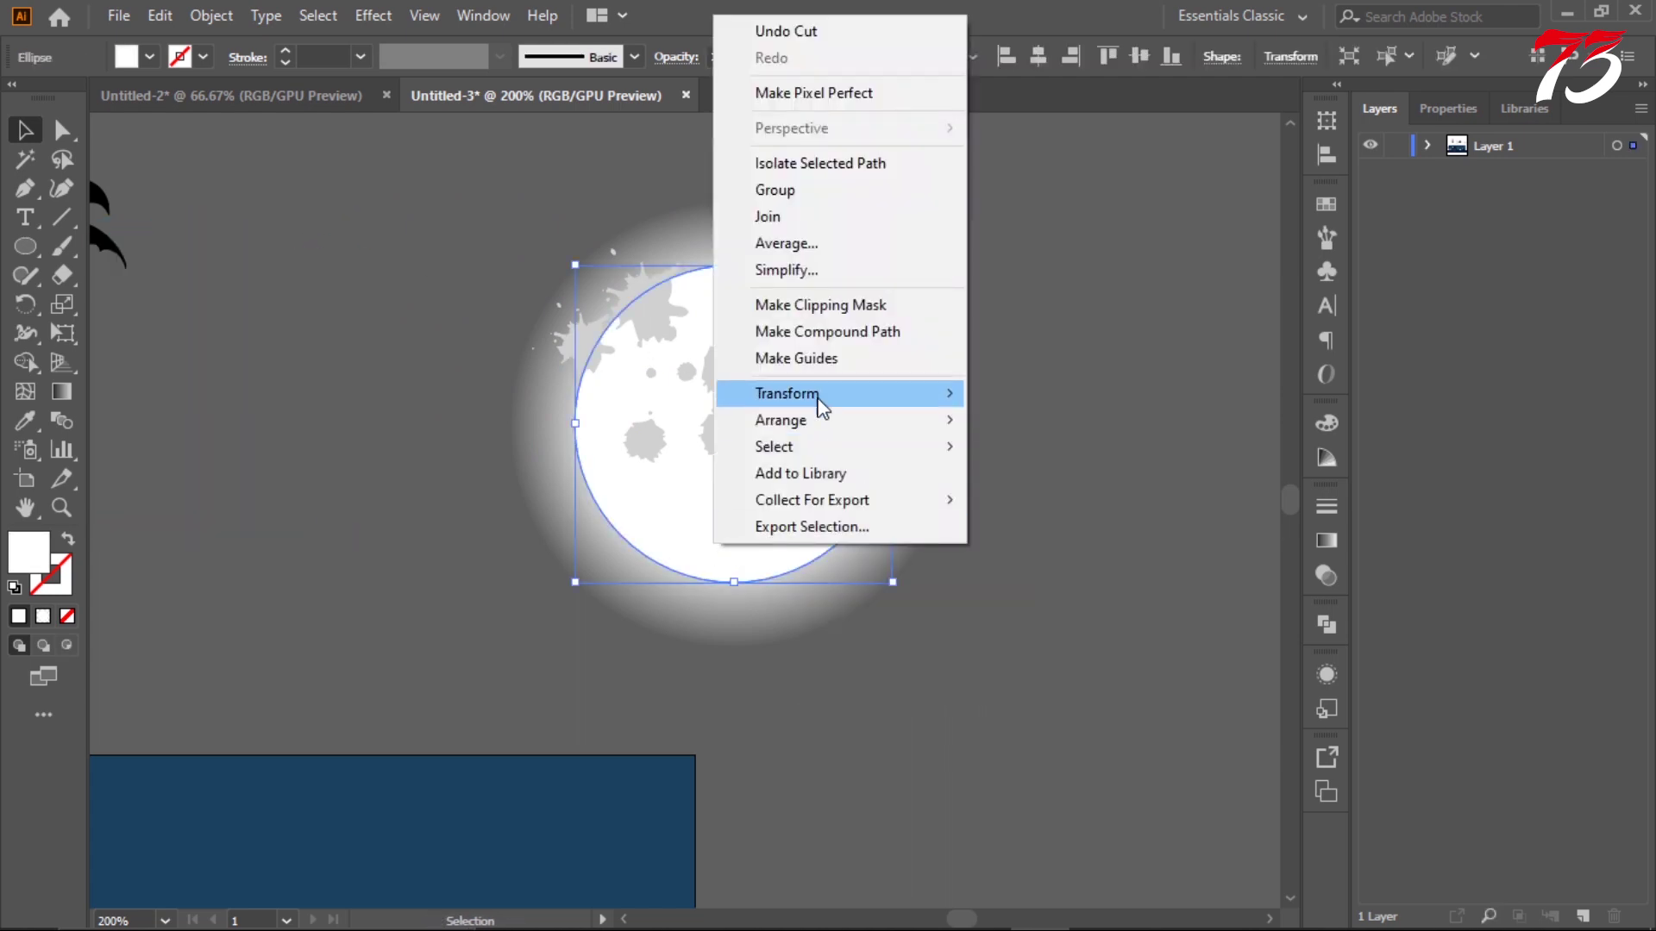
click(1031, 422)
- Clip the splatters inside the moon circle with a clipping mask
shift+click(627, 294)
right_click(625, 288)
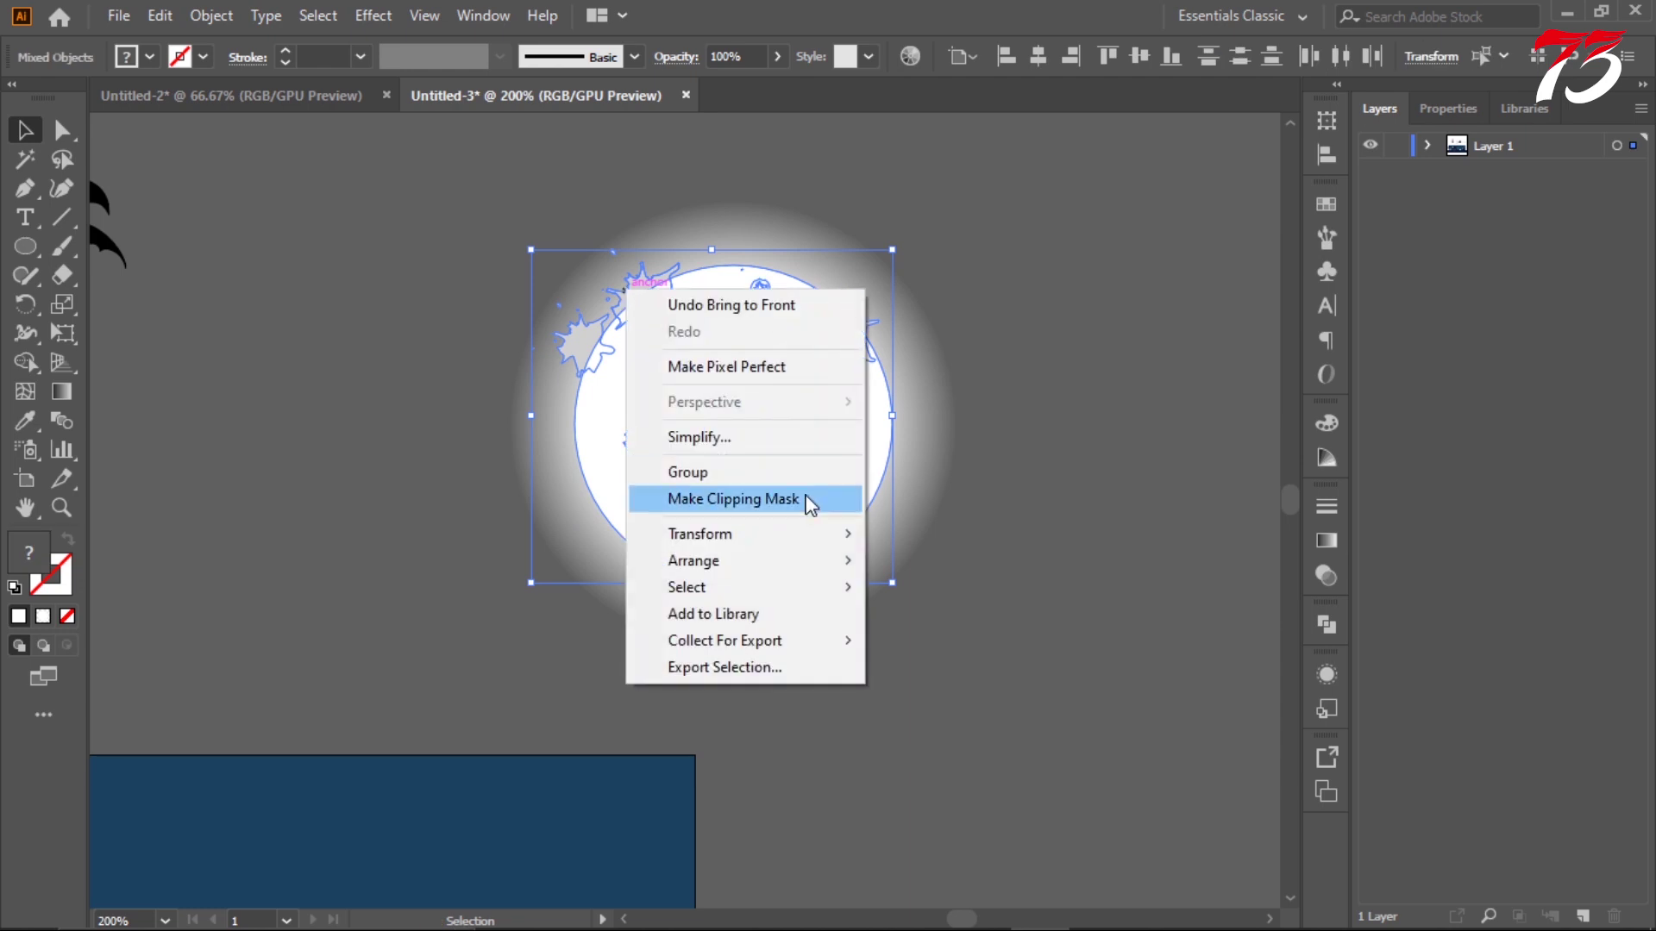
click(806, 495)
click(395, 333)
scroll(395, 341, up, 1)
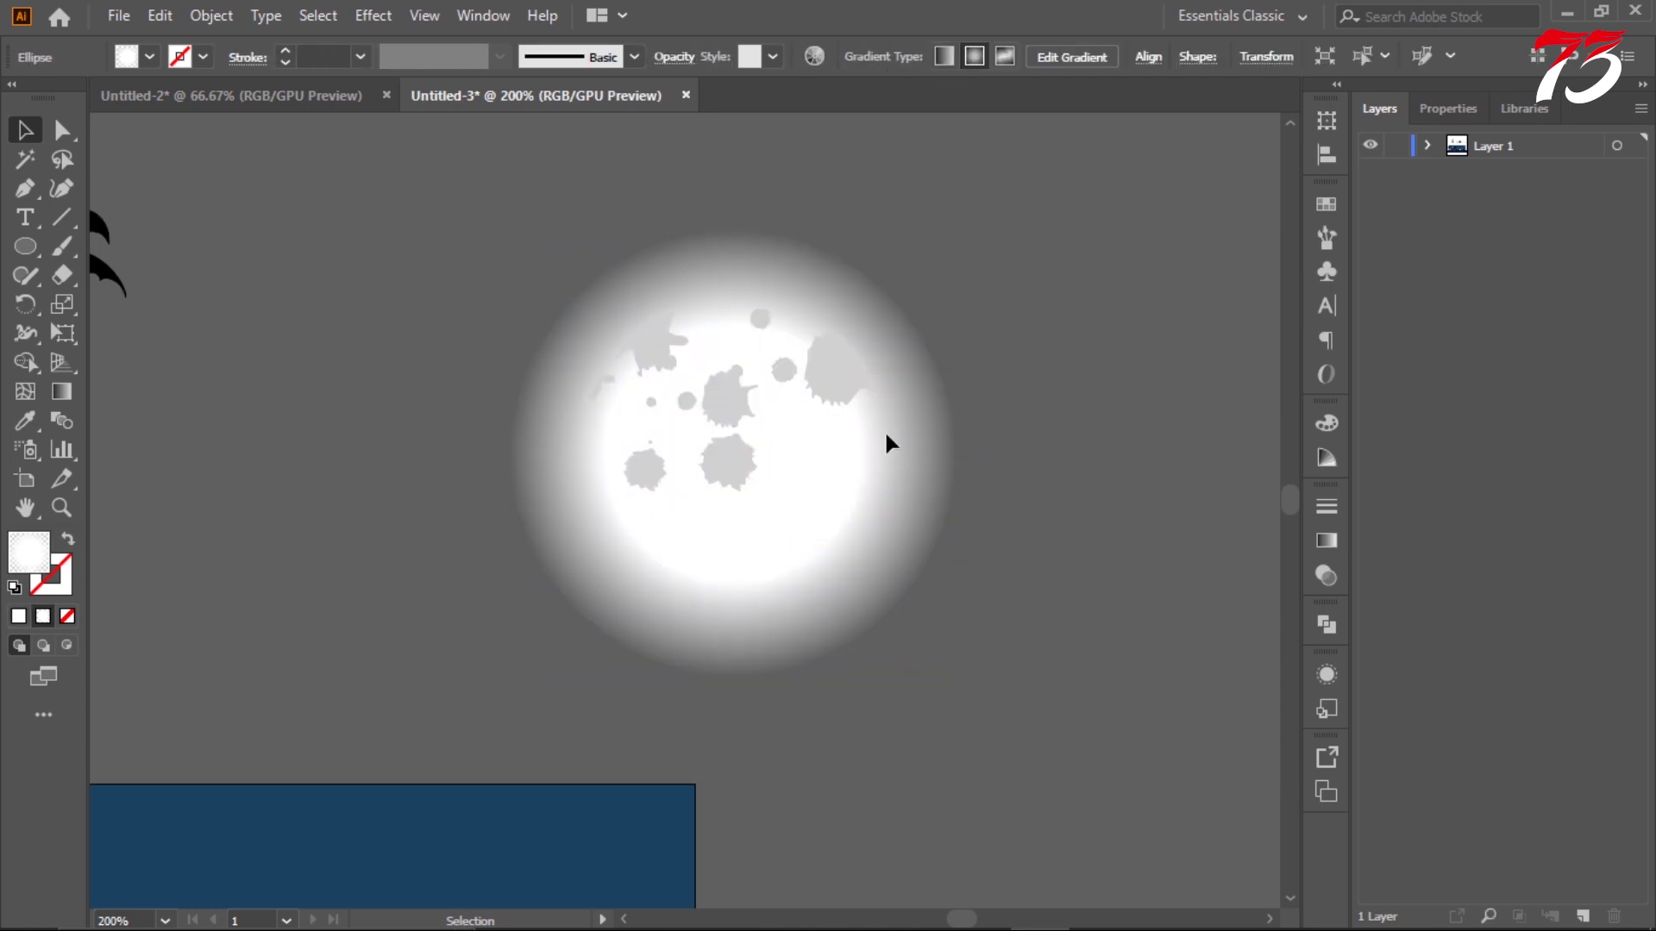
- Bring the clipped moon to the front and send the glow behind it
click(774, 373)
right_click(773, 373)
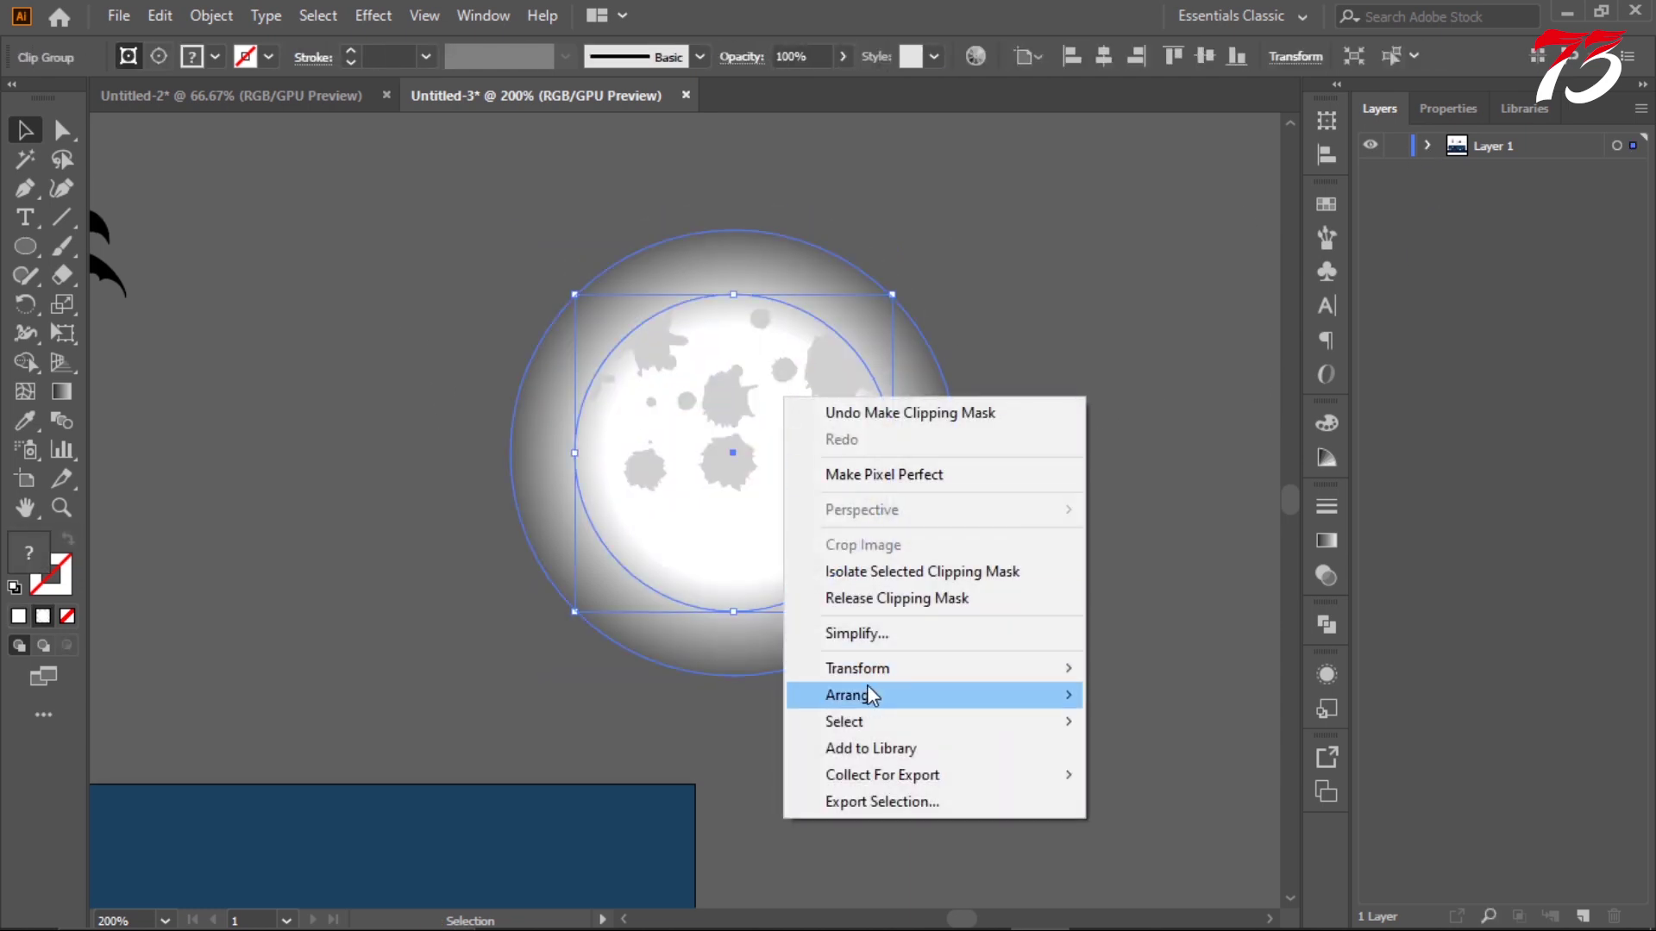
click(1109, 681)
right_click(1027, 570)
click(1027, 571)
right_click(935, 480)
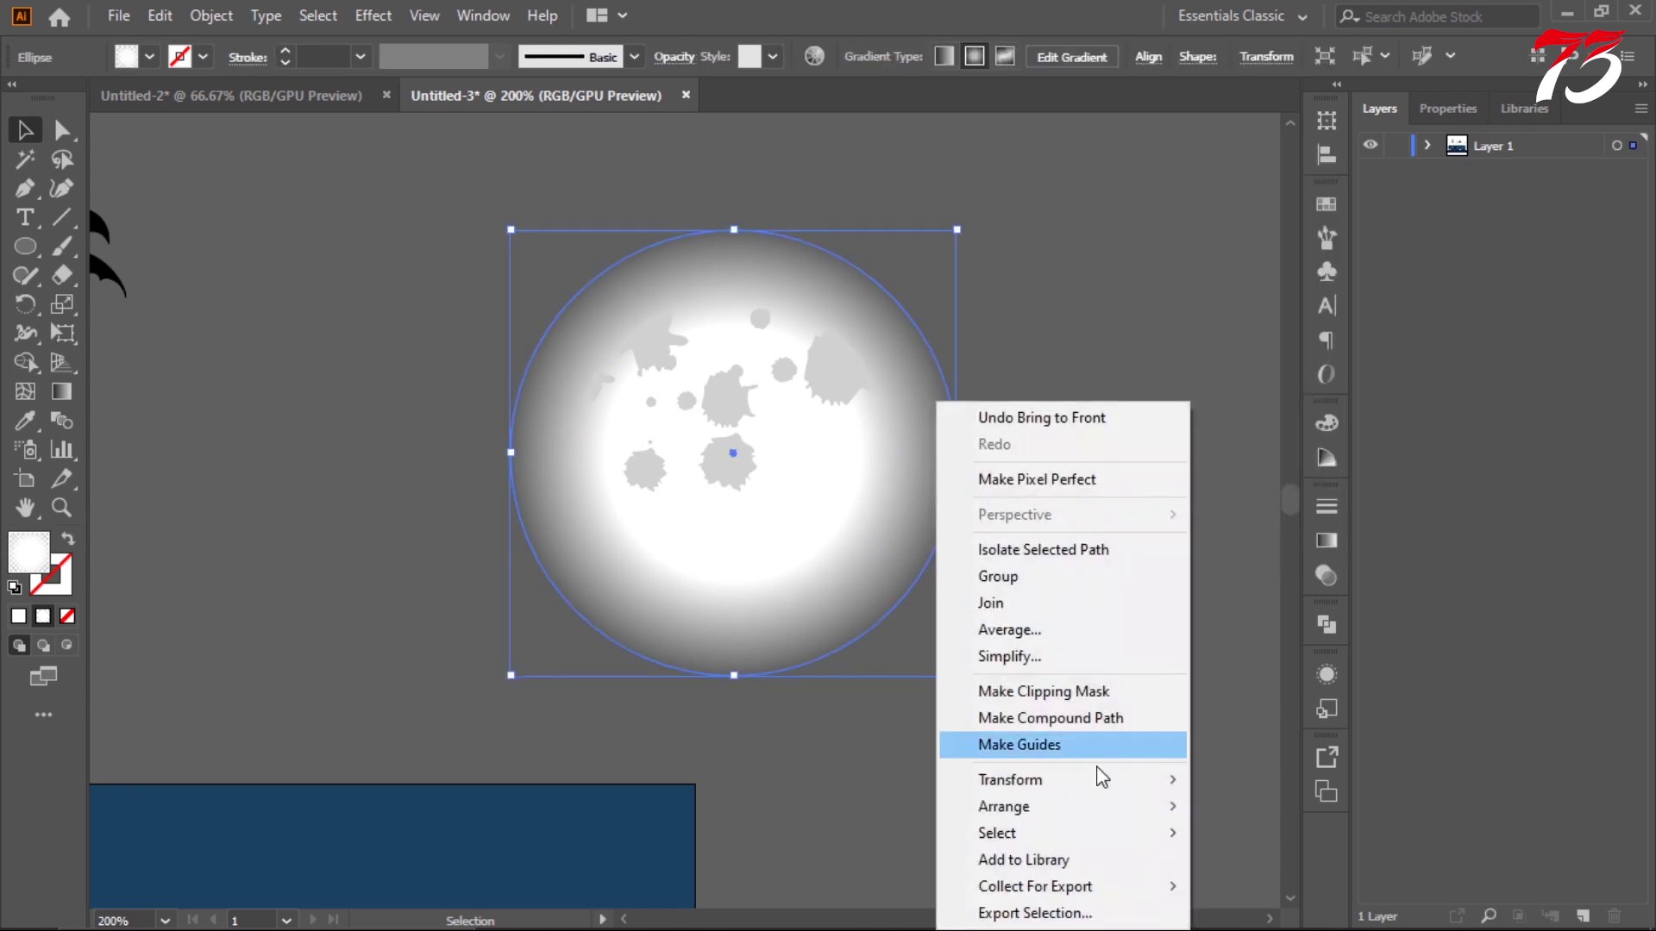
click(1276, 765)
click(1057, 676)
- Check the crater group by moving it aside and undoing the move
scroll(1011, 493, down, 4)
scroll(1011, 492, up, 2)
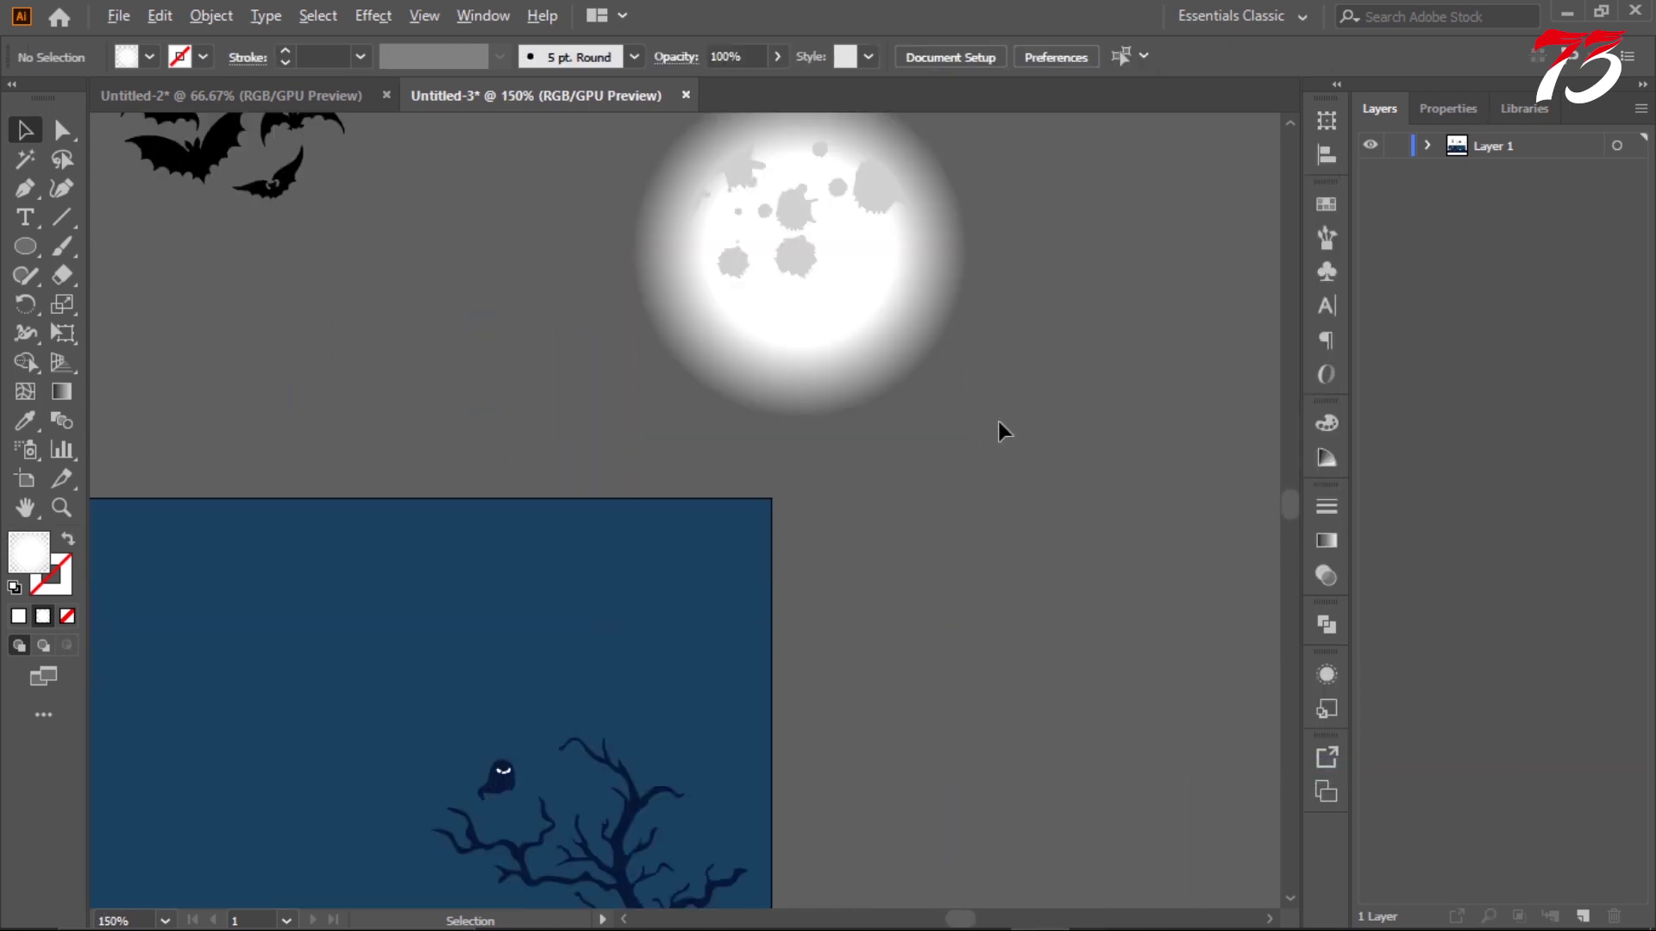
scroll(997, 420, down, 1)
scroll(988, 411, up, 2)
scroll(929, 407, up, 1)
scroll(1074, 335, down, 2)
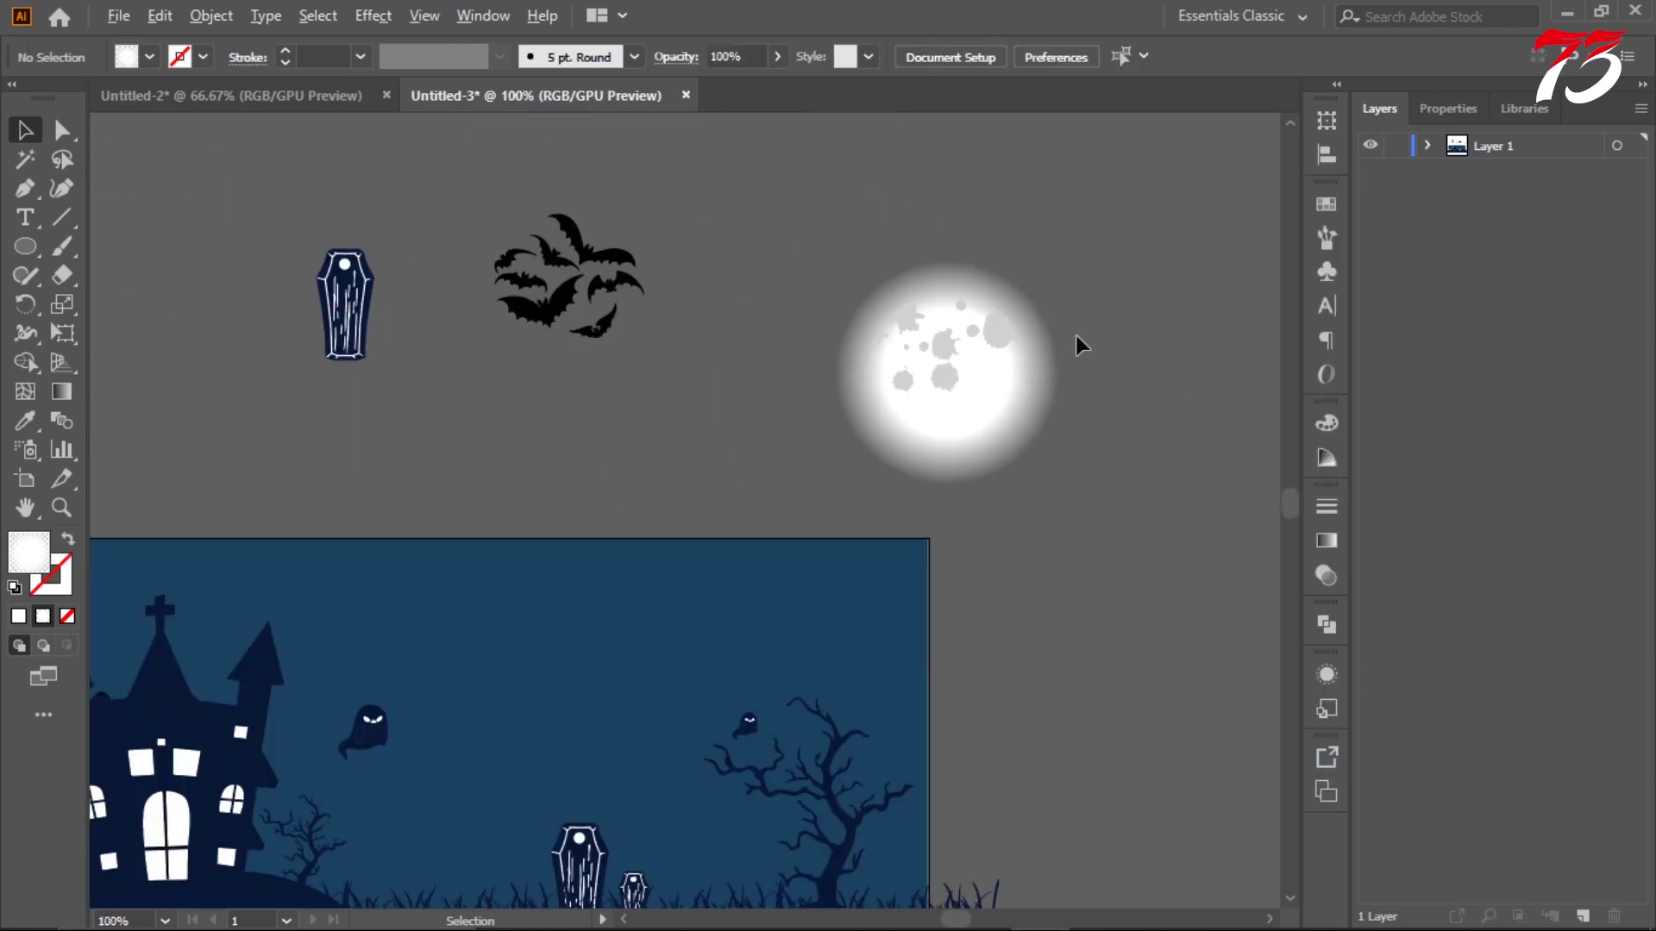
scroll(1079, 330, down, 1)
click(963, 335)
scroll(1069, 362, up, 3)
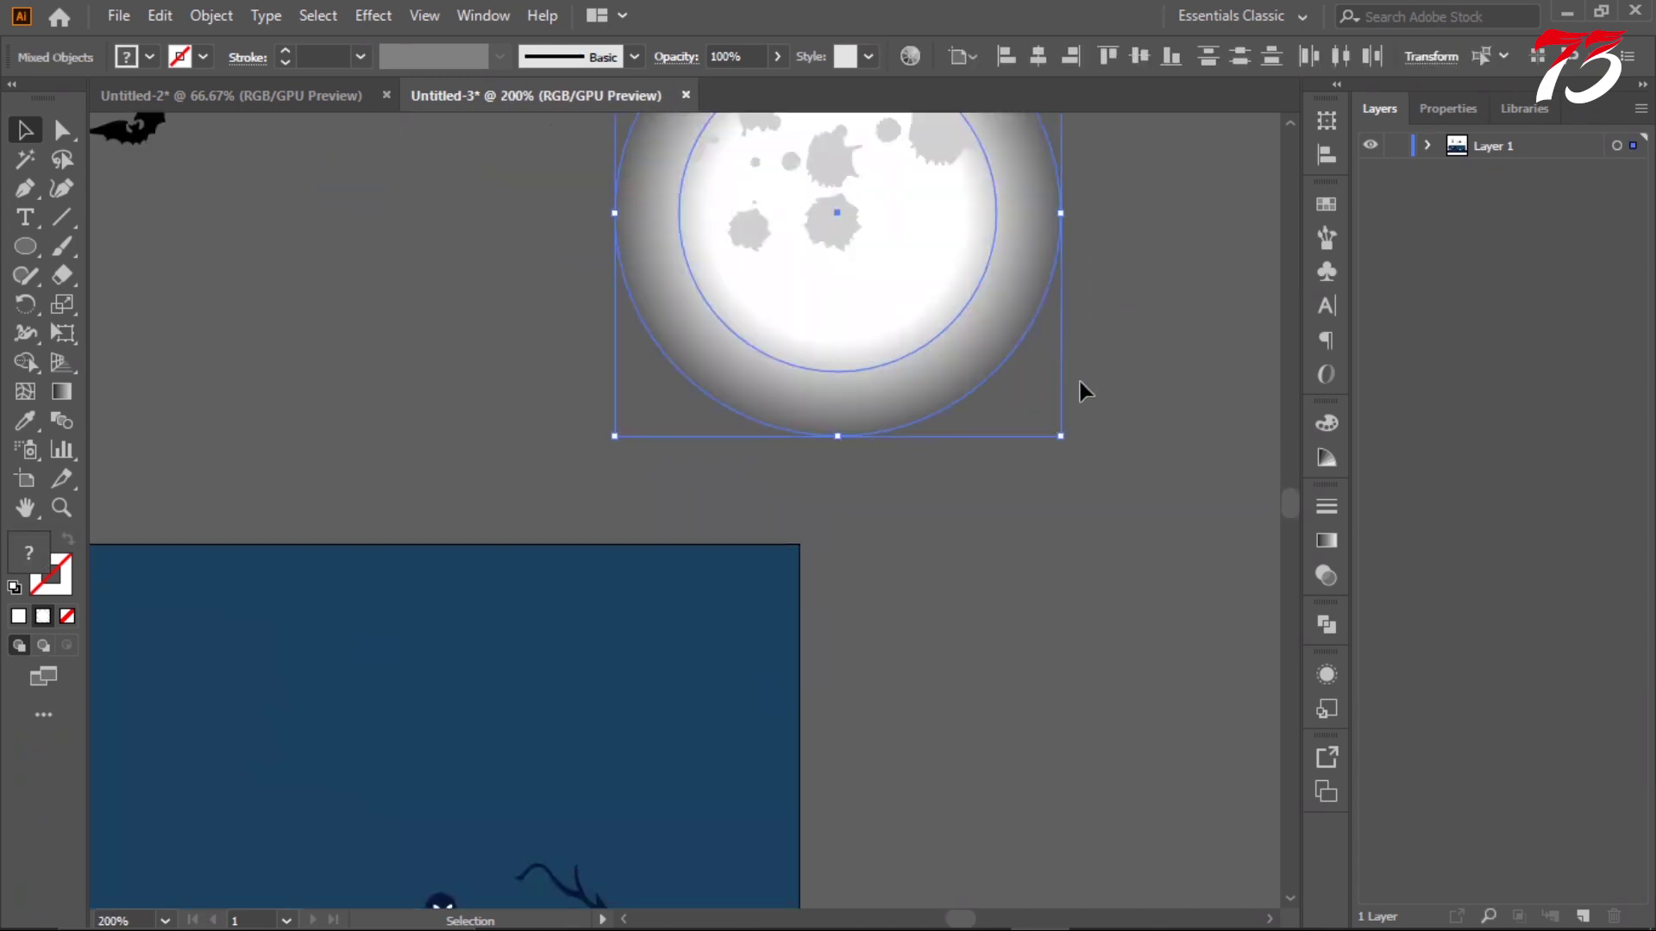
scroll(1099, 397, up, 2)
scroll(949, 379, up, 2)
click(823, 349)
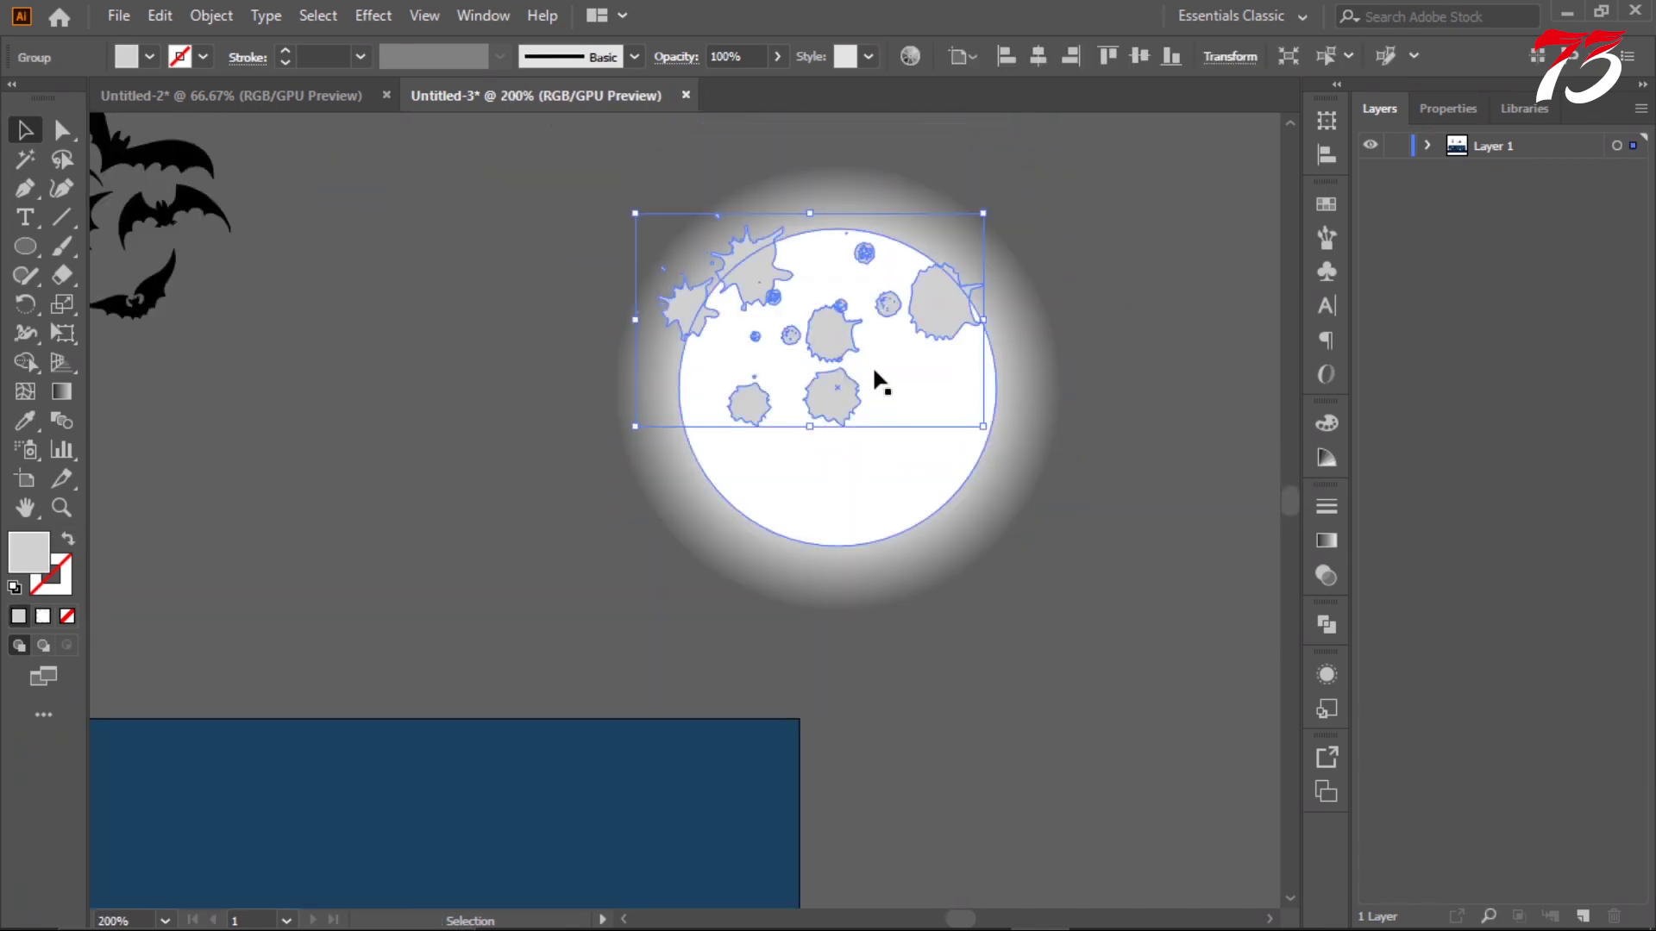
drag(880, 373, 658, 388)
key(ctrl+z)
- Try moving the white moon circle aside, then return it onto the moon
drag(880, 547, 405, 463)
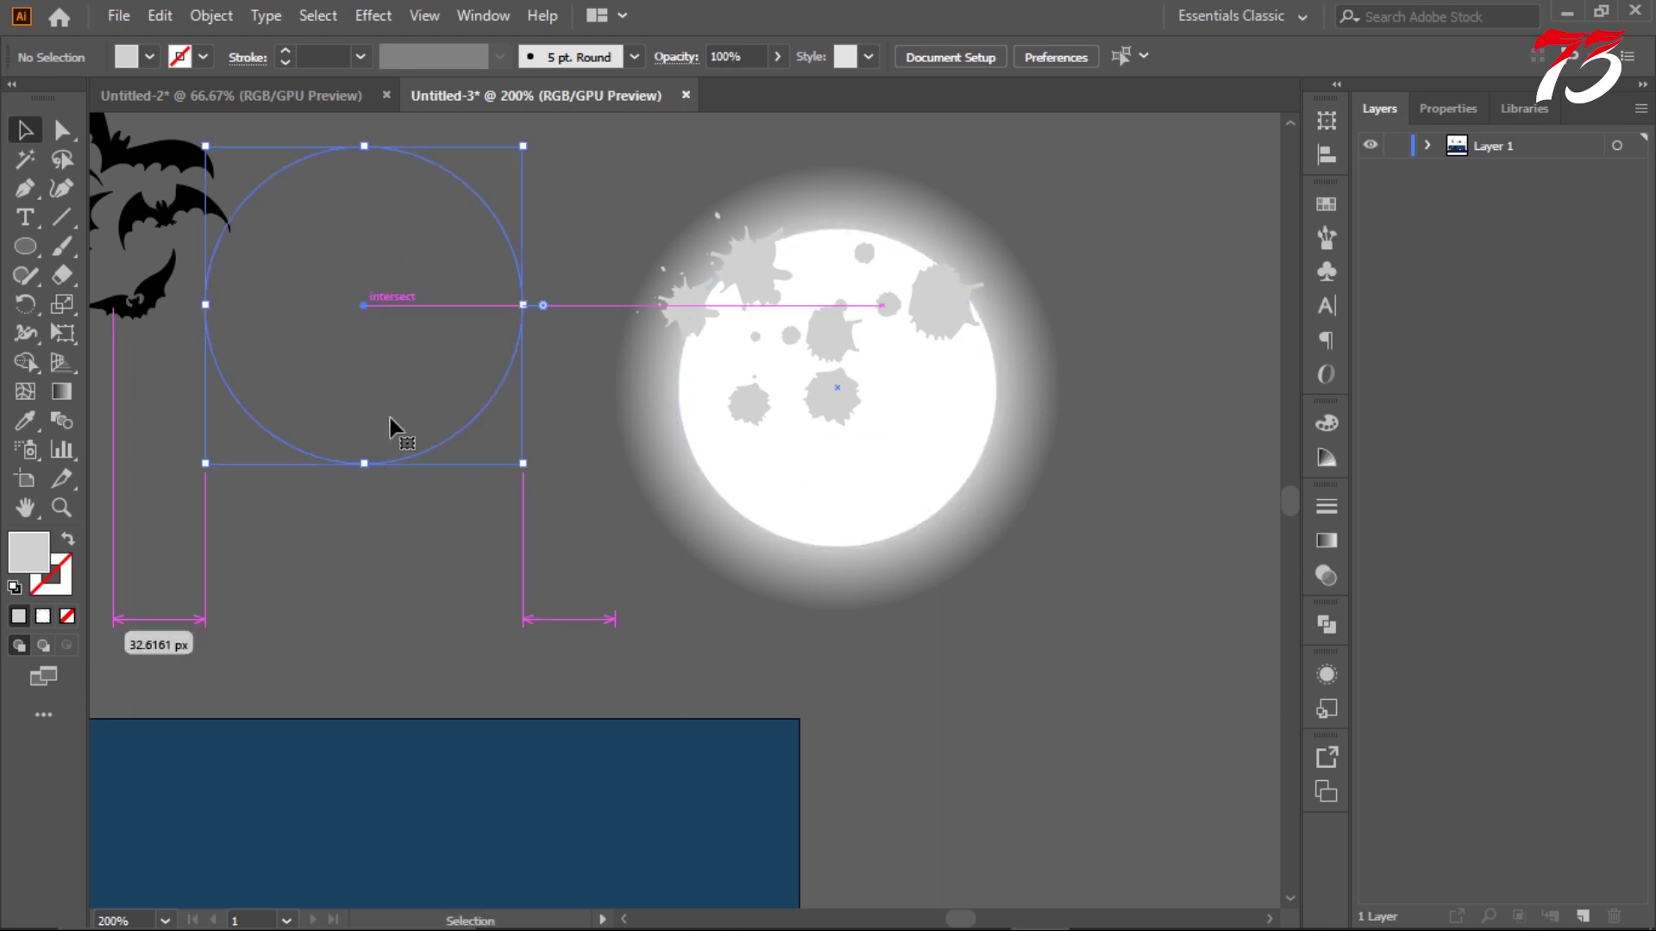
key(ctrl+z)
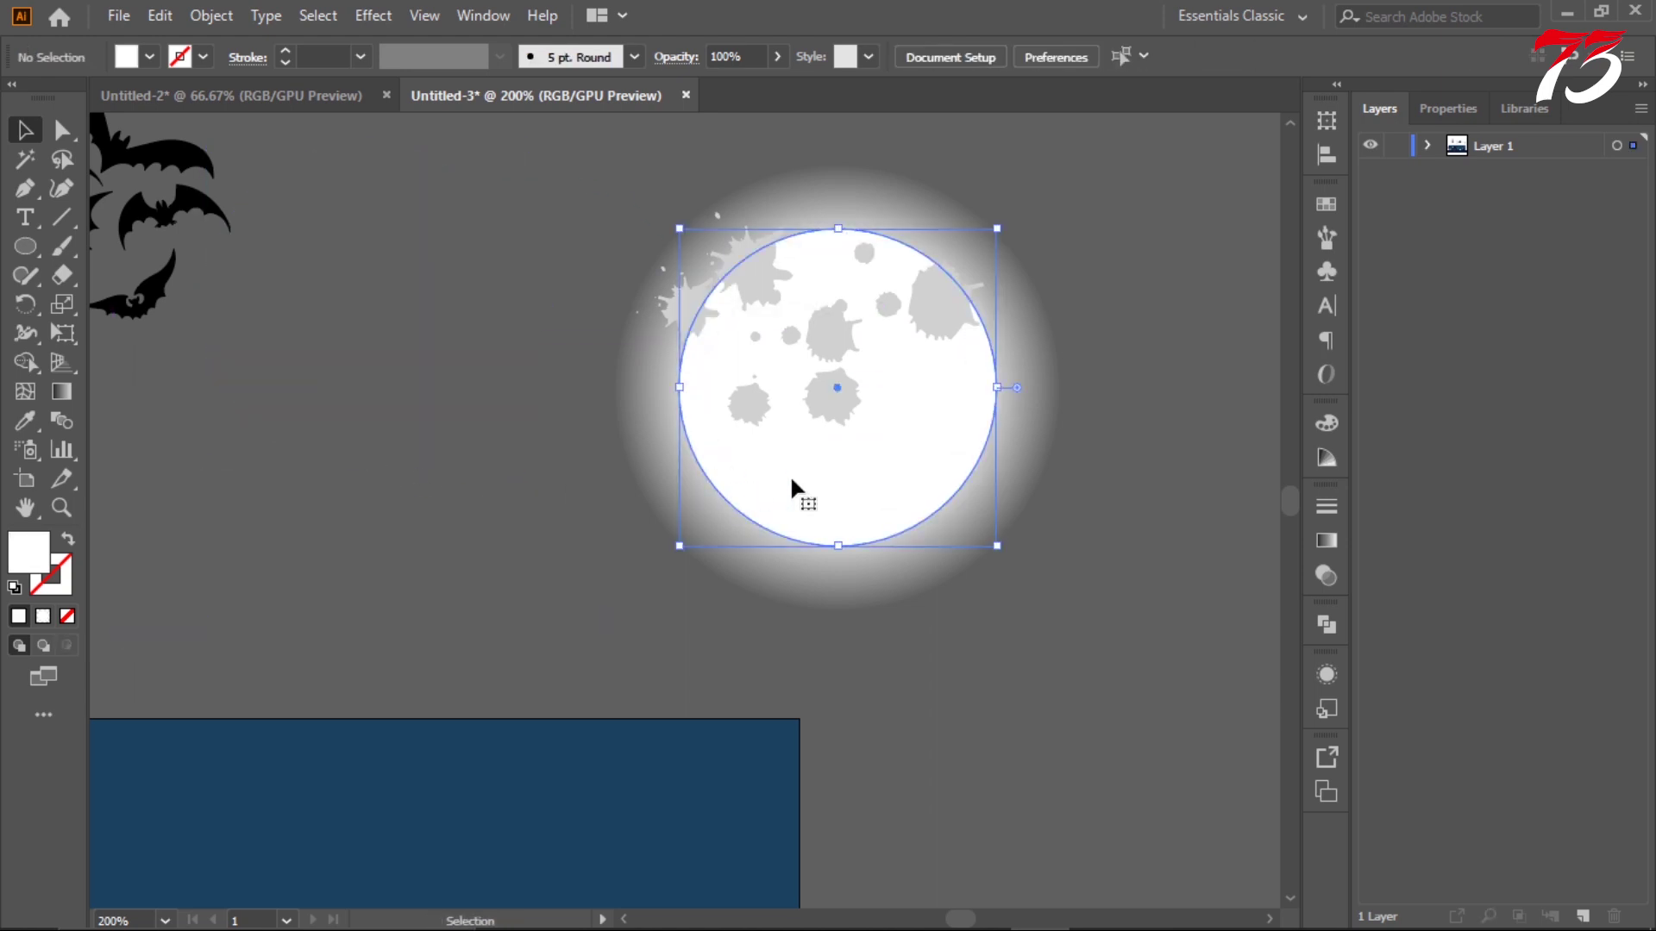
click(790, 476)
drag(852, 520, 480, 536)
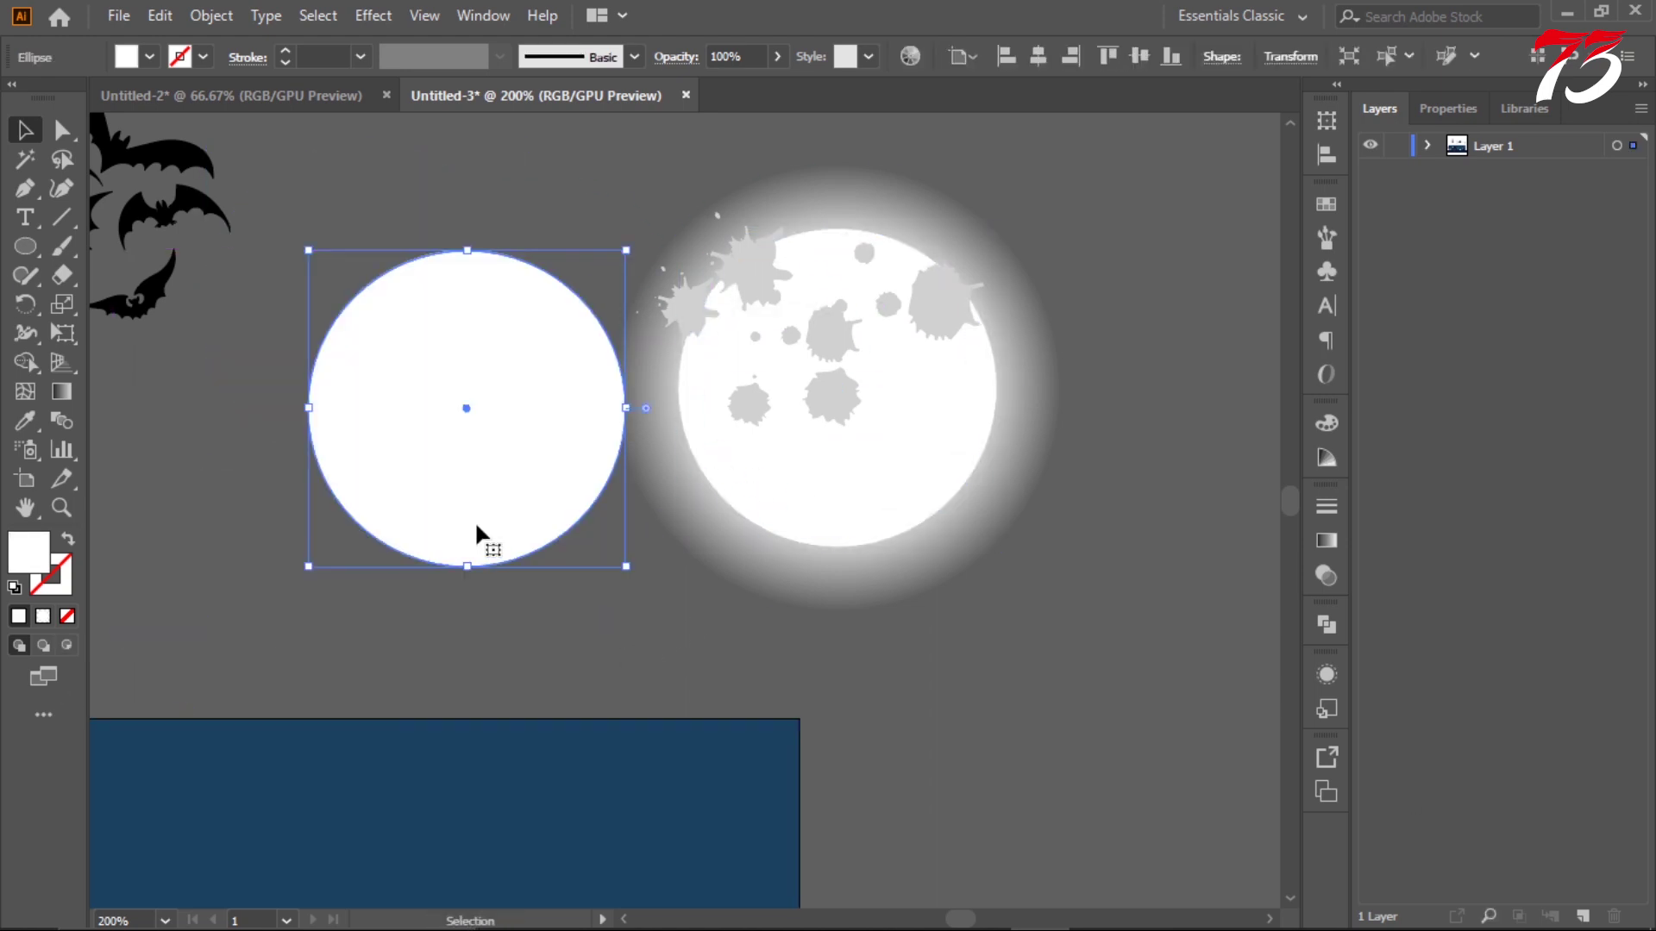
key(ctrl+z)
- Bring the white circle to front, then send it backward behind the crater spots
right_click(891, 500)
mouse_move(1140, 638)
click(1207, 695)
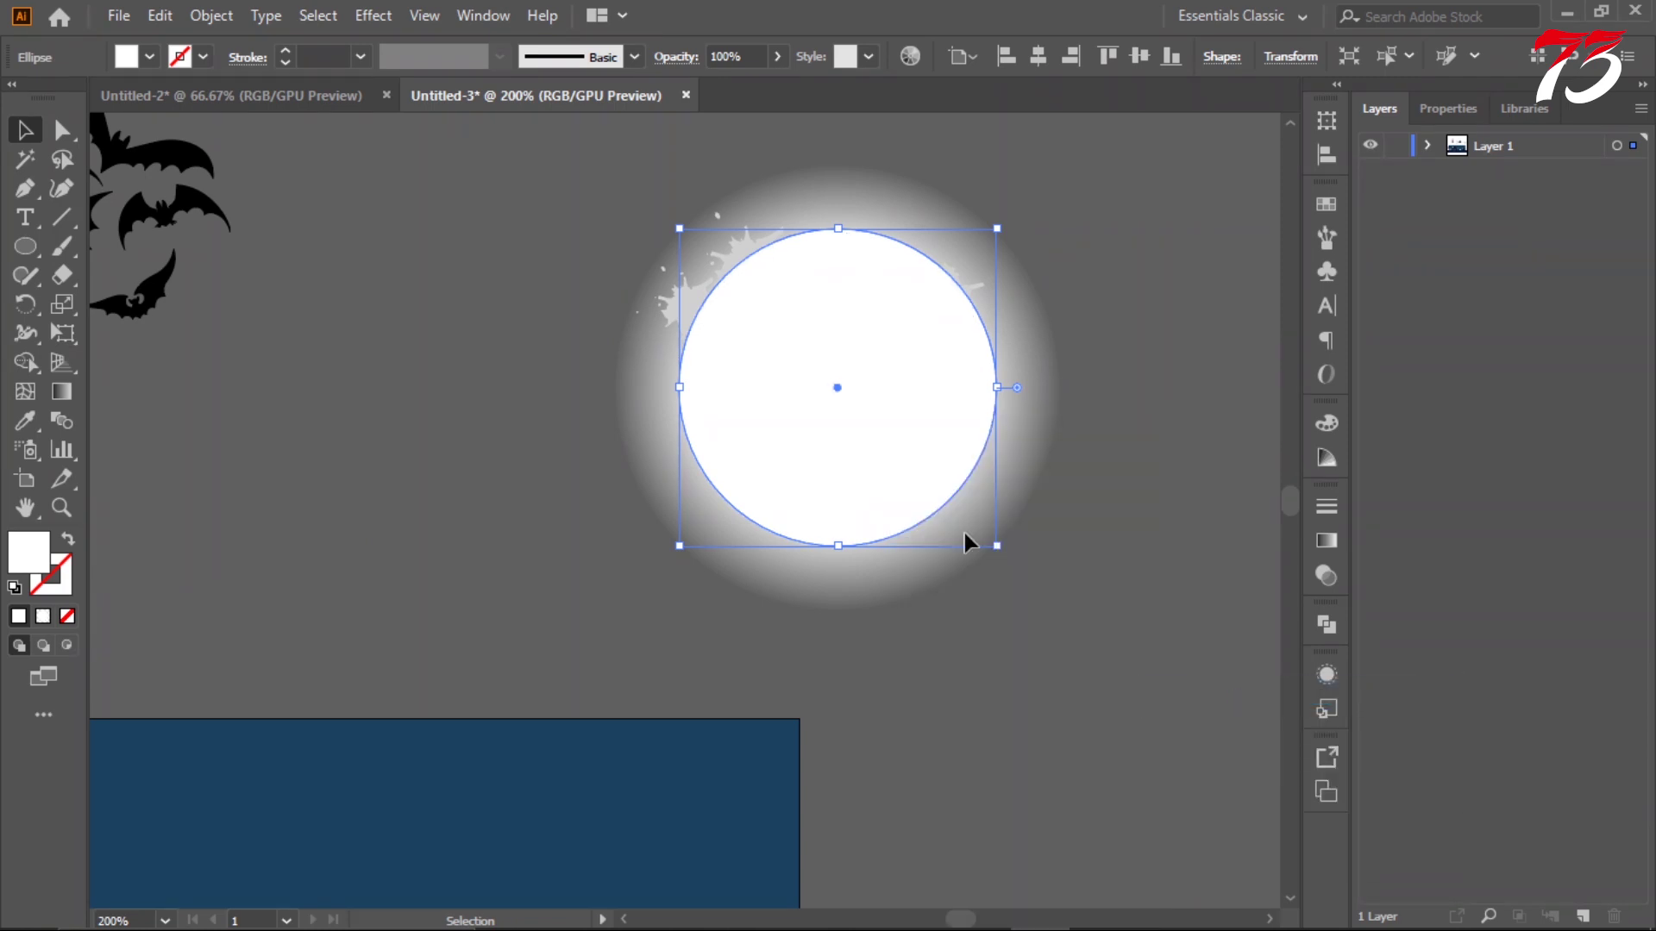
right_click(732, 266)
click(811, 270)
click(518, 345)
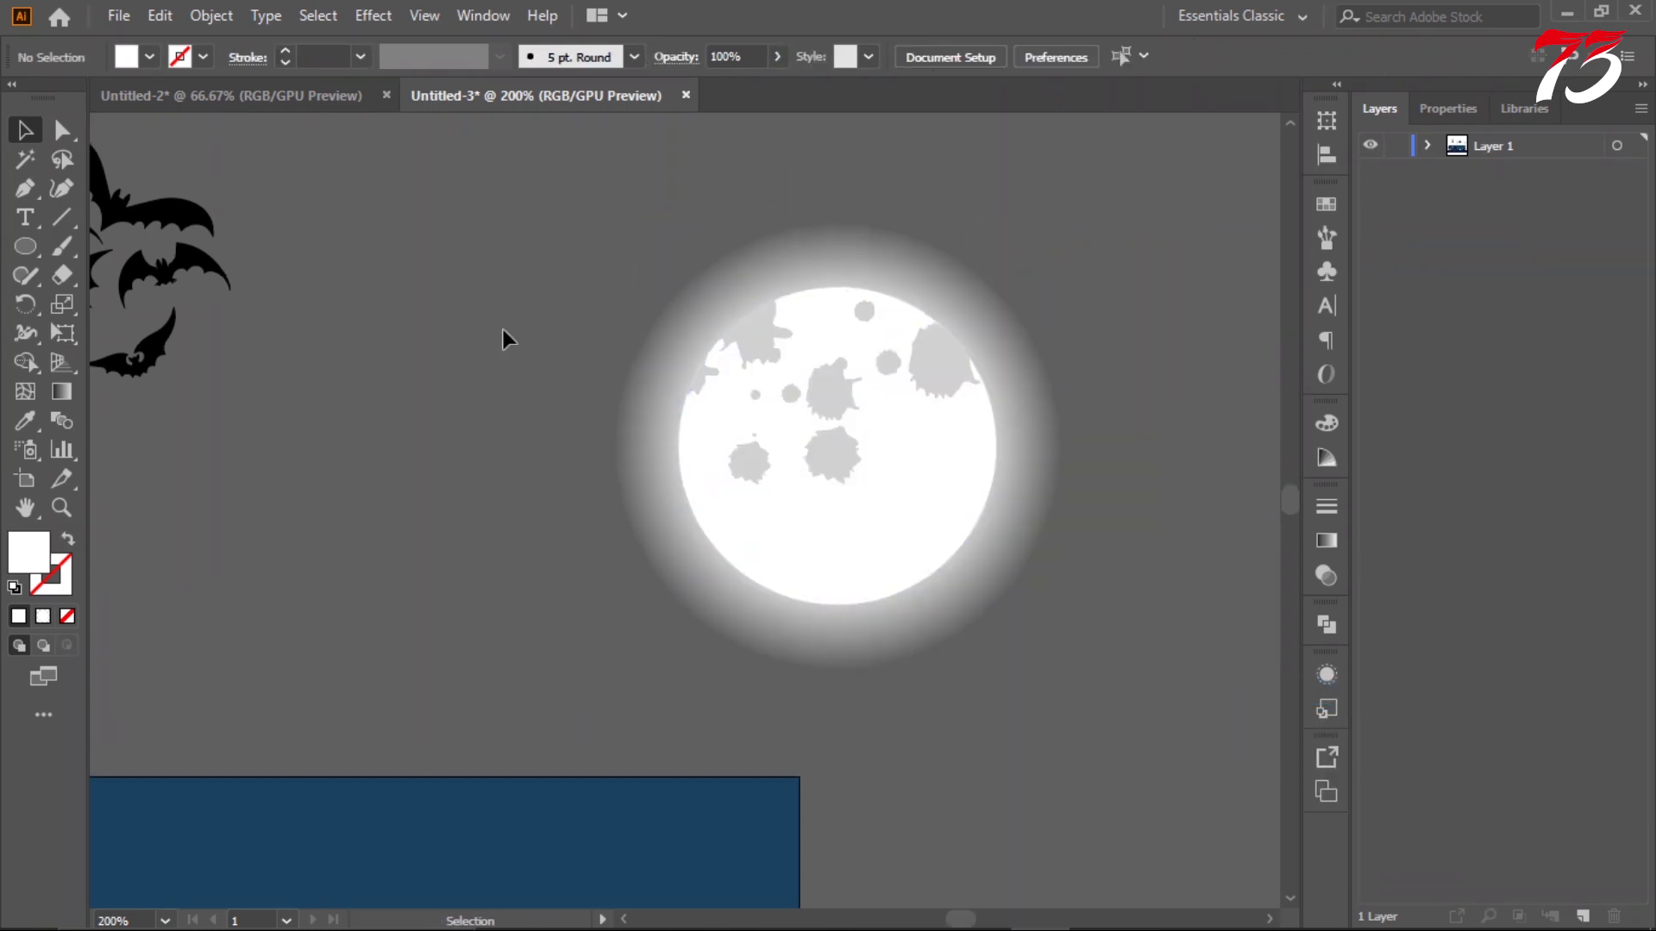
key(ctrl+minus)
- Move the moon group into the Halloween scene and scale it down from a corner
scroll(814, 290, up, 2)
scroll(1121, 518, down, 4)
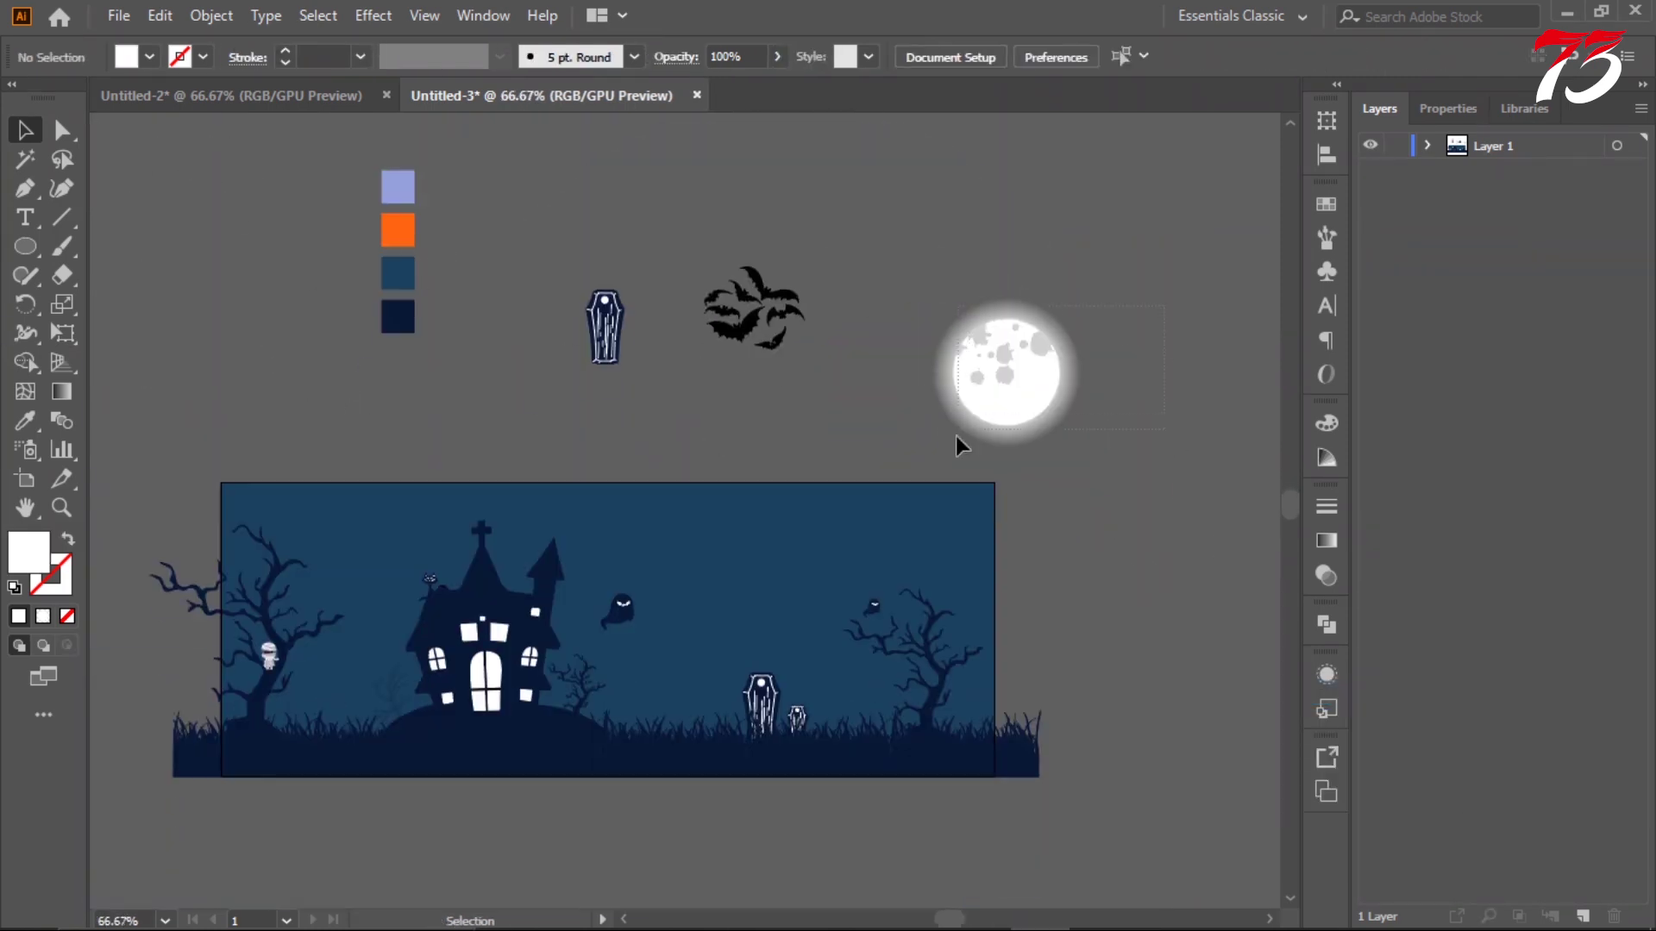
click(956, 436)
drag(1027, 399, 825, 575)
scroll(879, 603, up, 3)
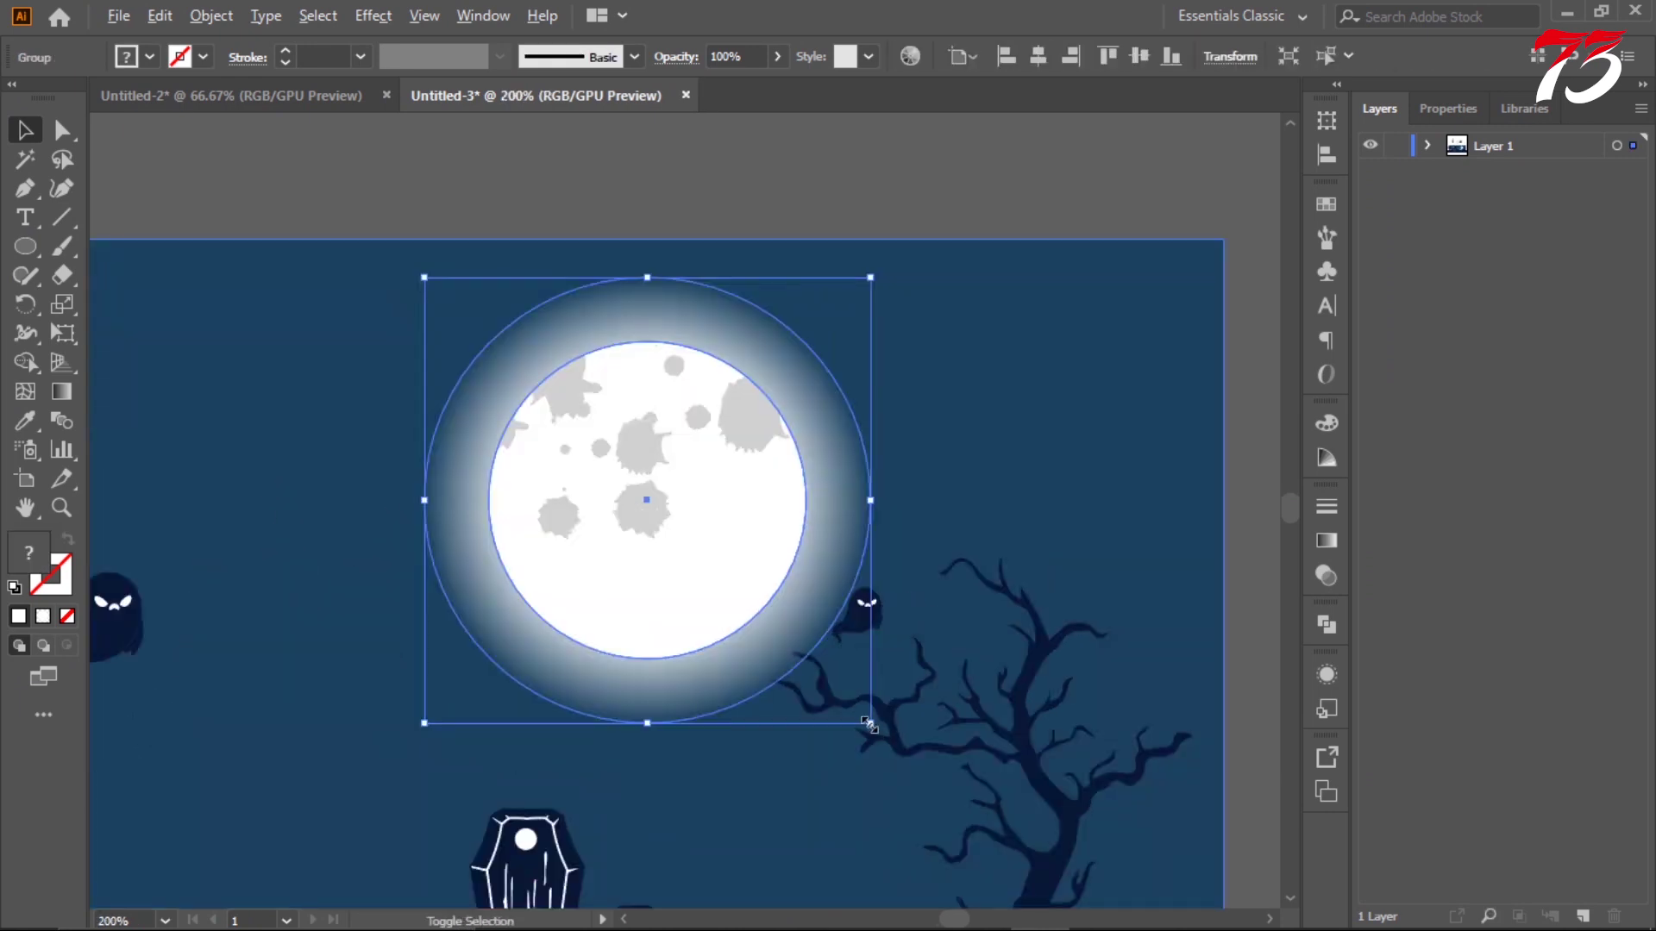
drag(866, 720, 826, 645)
scroll(761, 555, down, 2)
drag(761, 555, 868, 505)
- Nudge the moon into the upper right of the night sky
scroll(868, 505, down, 2)
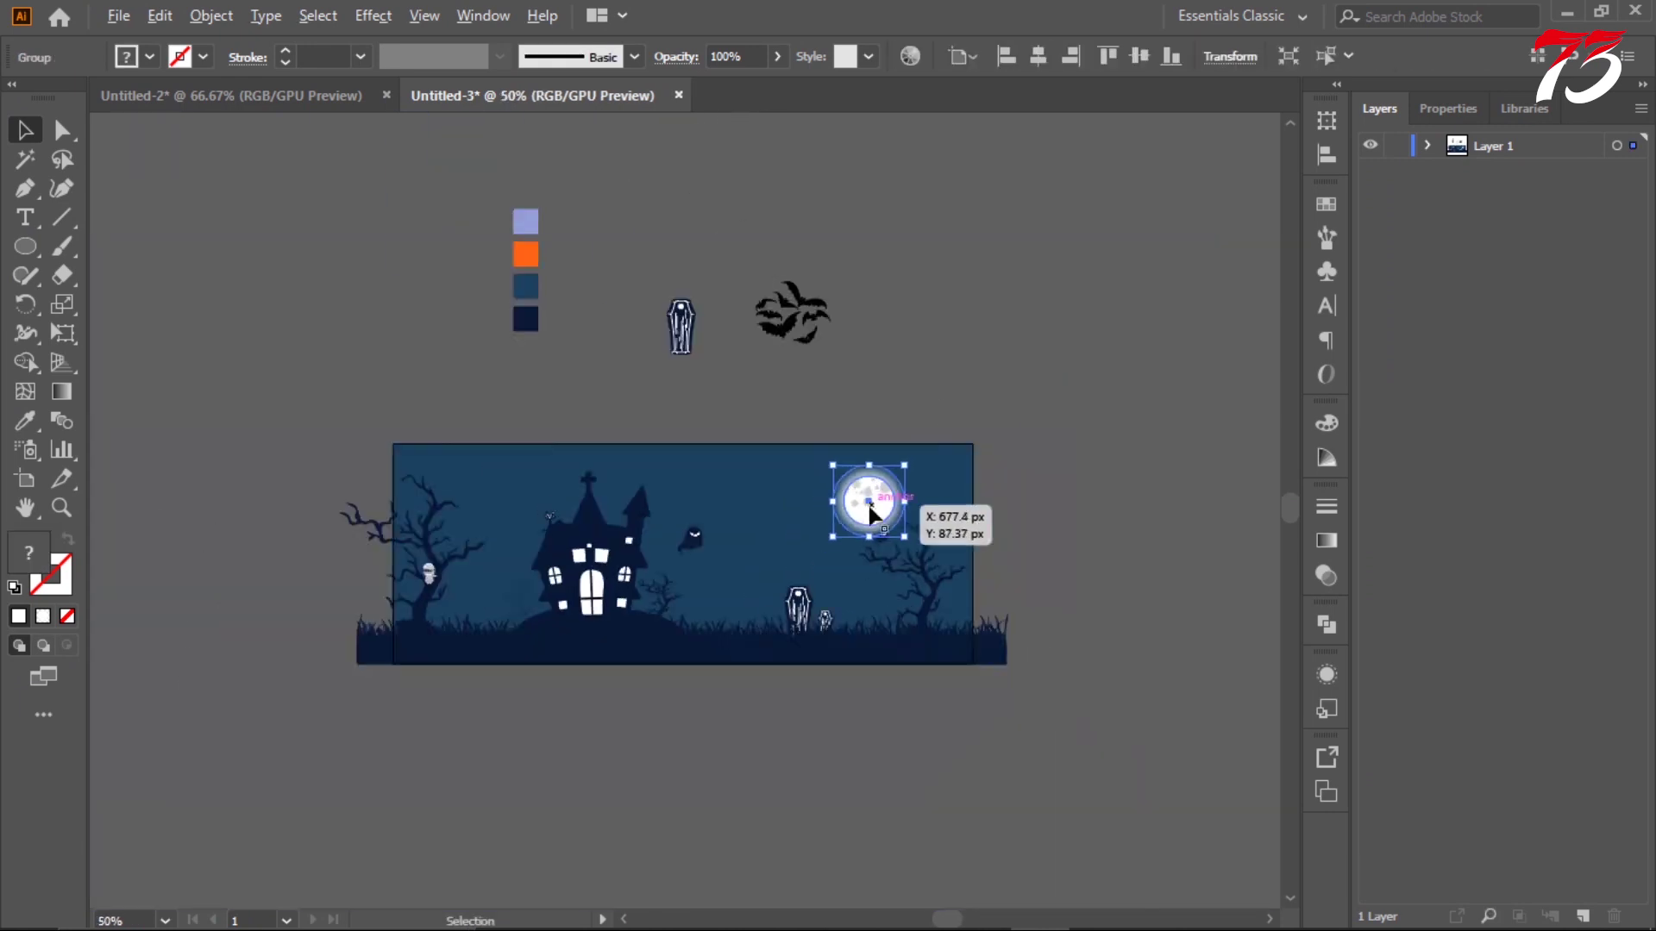
click(905, 379)
scroll(897, 405, up, 2)
drag(850, 449, 847, 425)
click(997, 261)
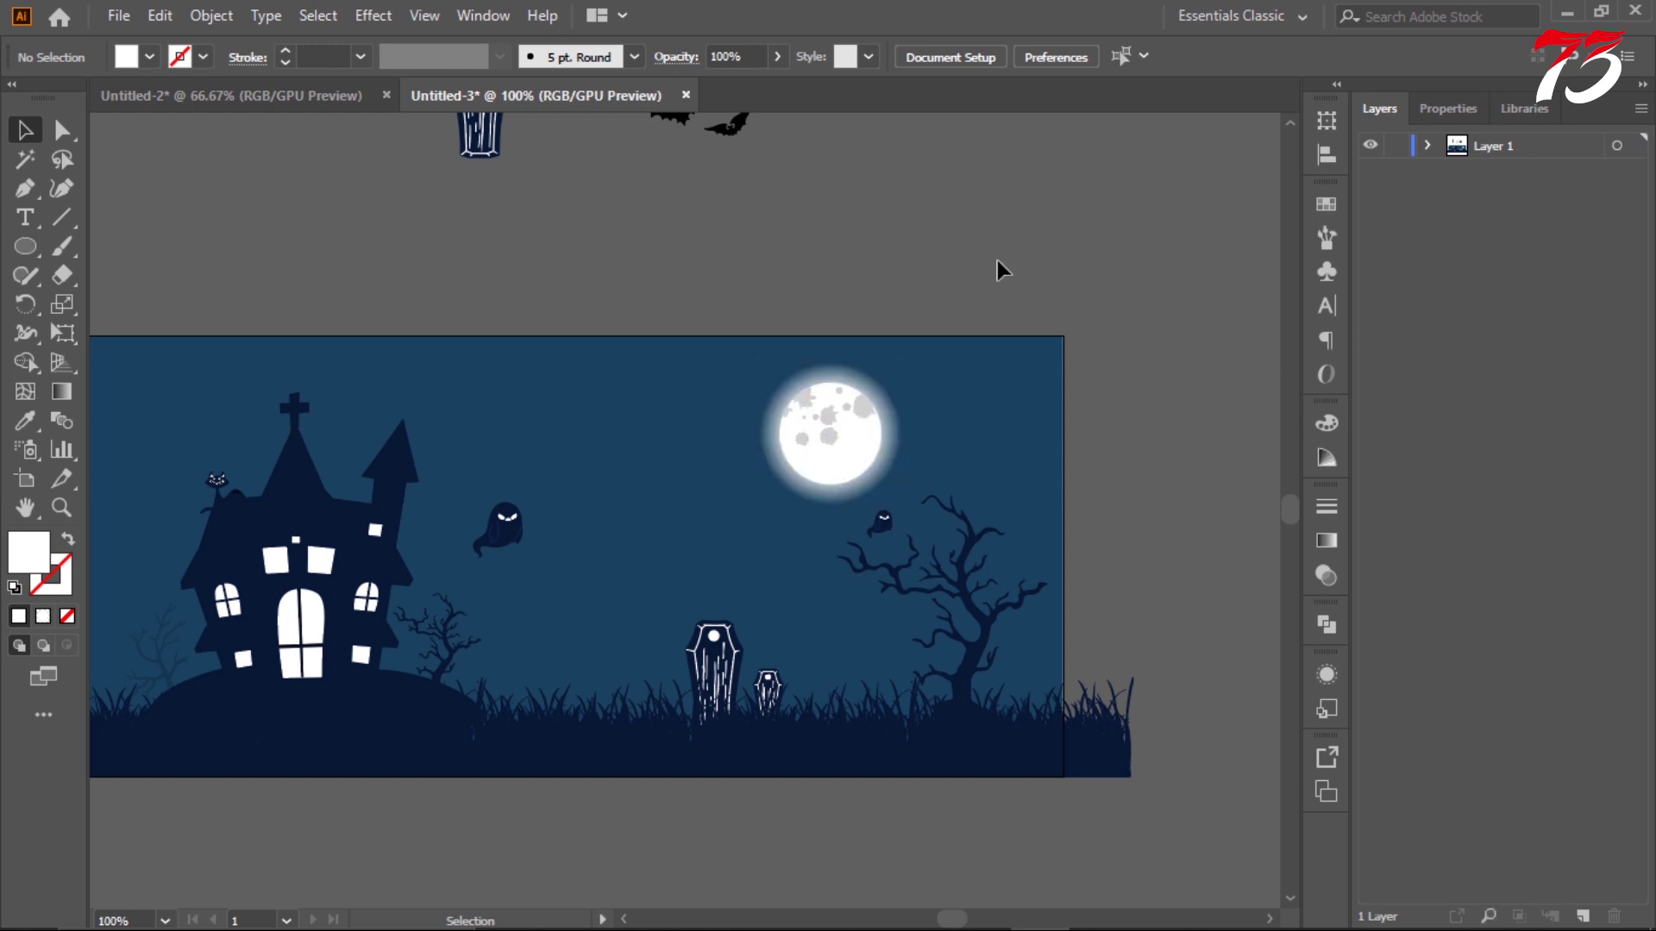
scroll(983, 250, down, 3)
scroll(979, 240, up, 3)
scroll(998, 270, down, 1)
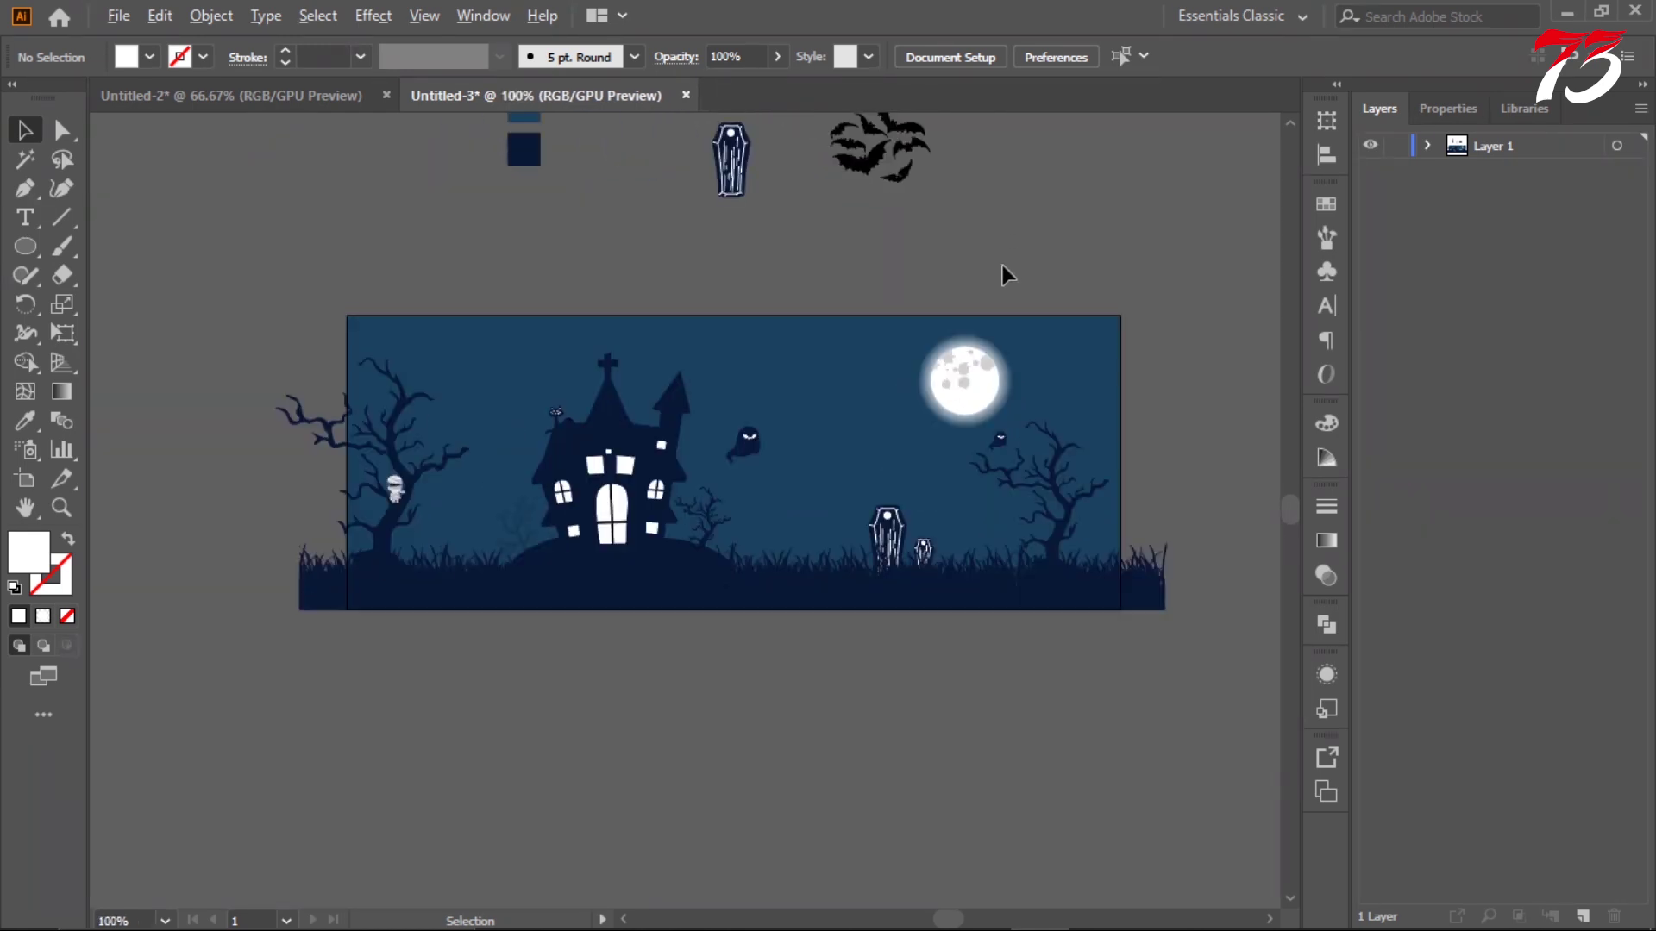
scroll(996, 292, up, 3)
scroll(996, 291, up, 2)
scroll(871, 341, right, 3)
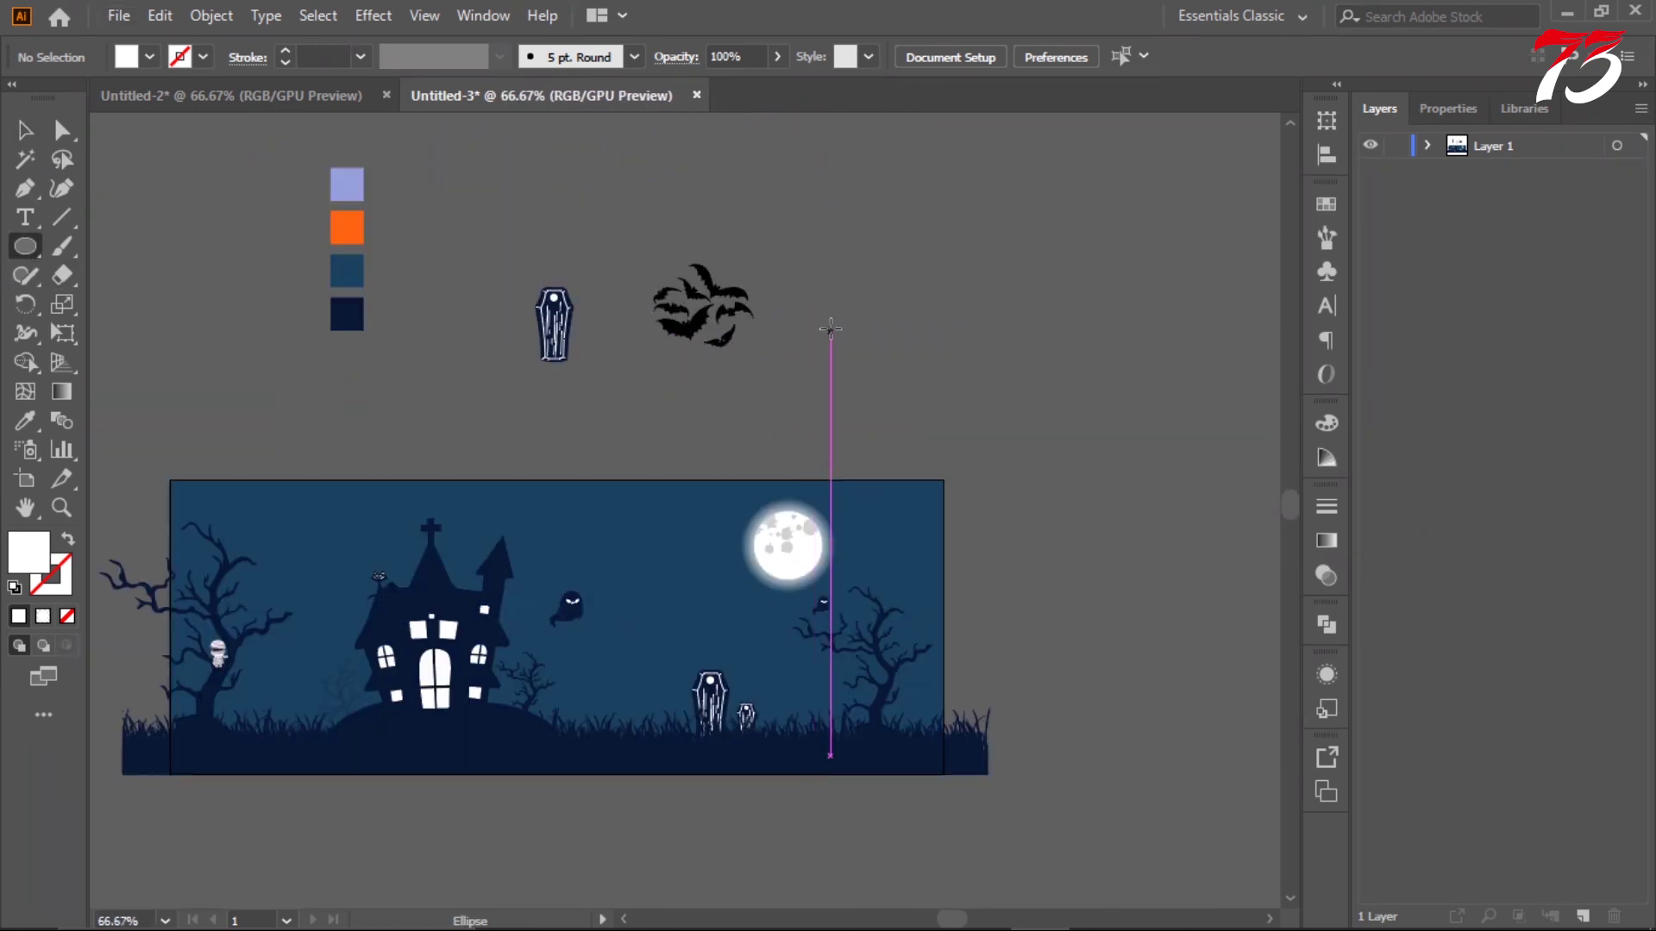
drag(815, 297, 992, 371)
- Undo the stray ellipse and draw a white rectangle beside the bats
key(ctrl+z)
click(25, 245)
click(129, 247)
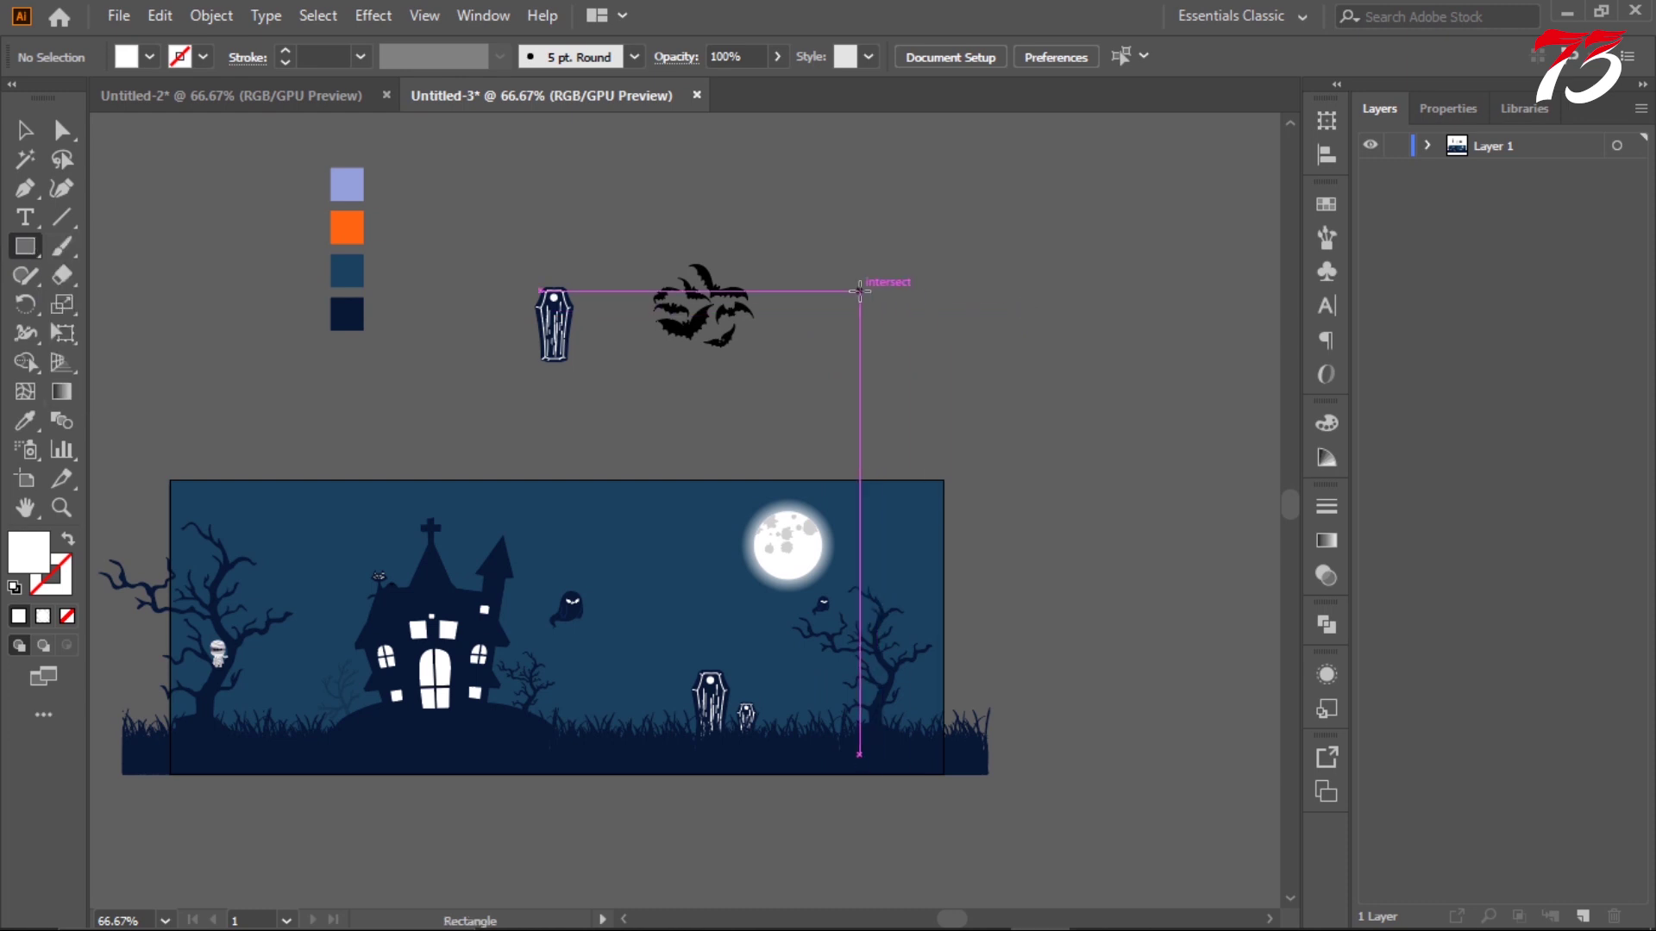
drag(861, 277, 1018, 336)
scroll(1026, 337, up, 2)
scroll(776, 259, up, 1)
- Roughen the rectangle with Smooth points, size 5% and detail 2
click(376, 15)
mouse_move(448, 211)
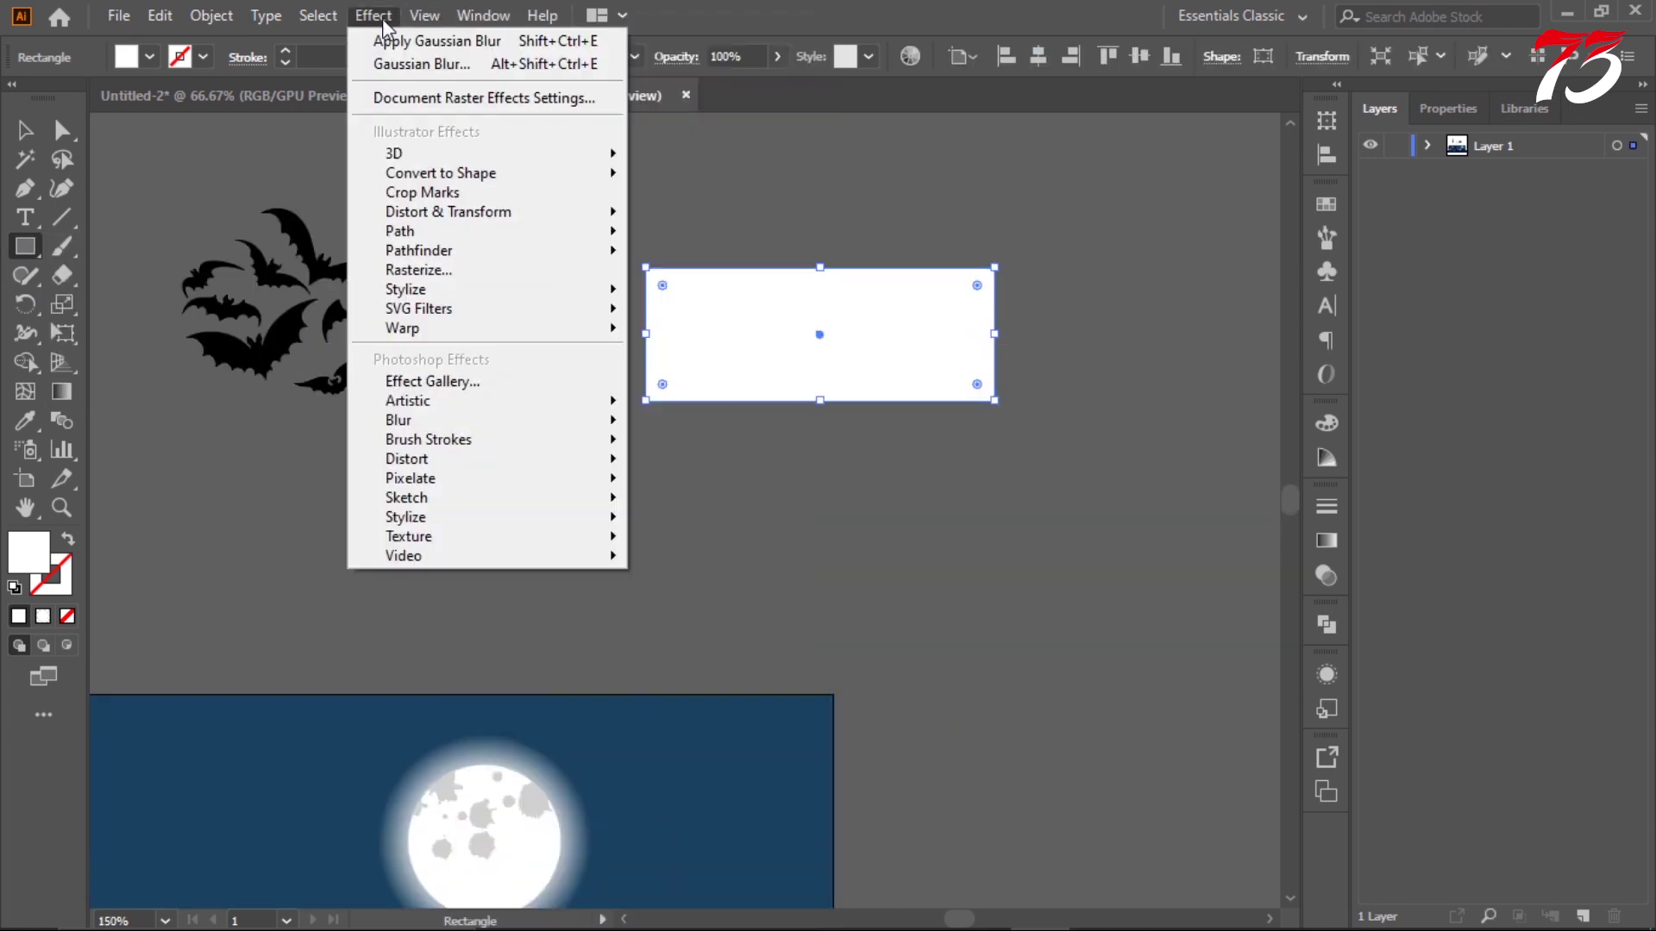
click(695, 269)
click(1014, 588)
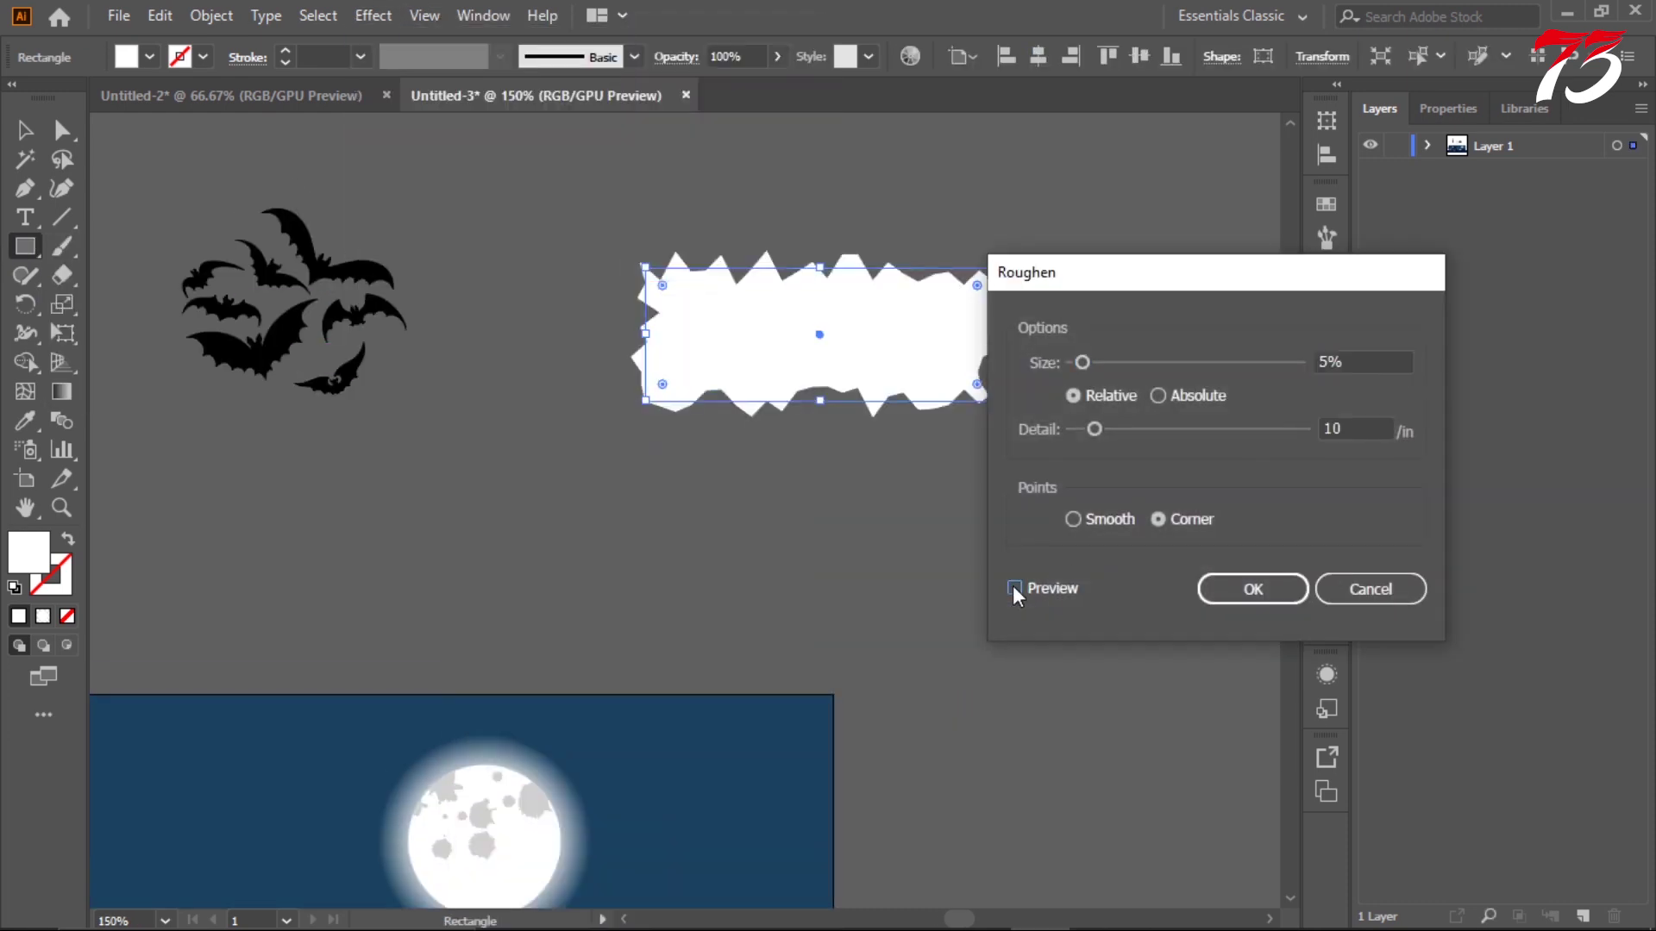
click(1073, 519)
drag(1121, 276, 1234, 306)
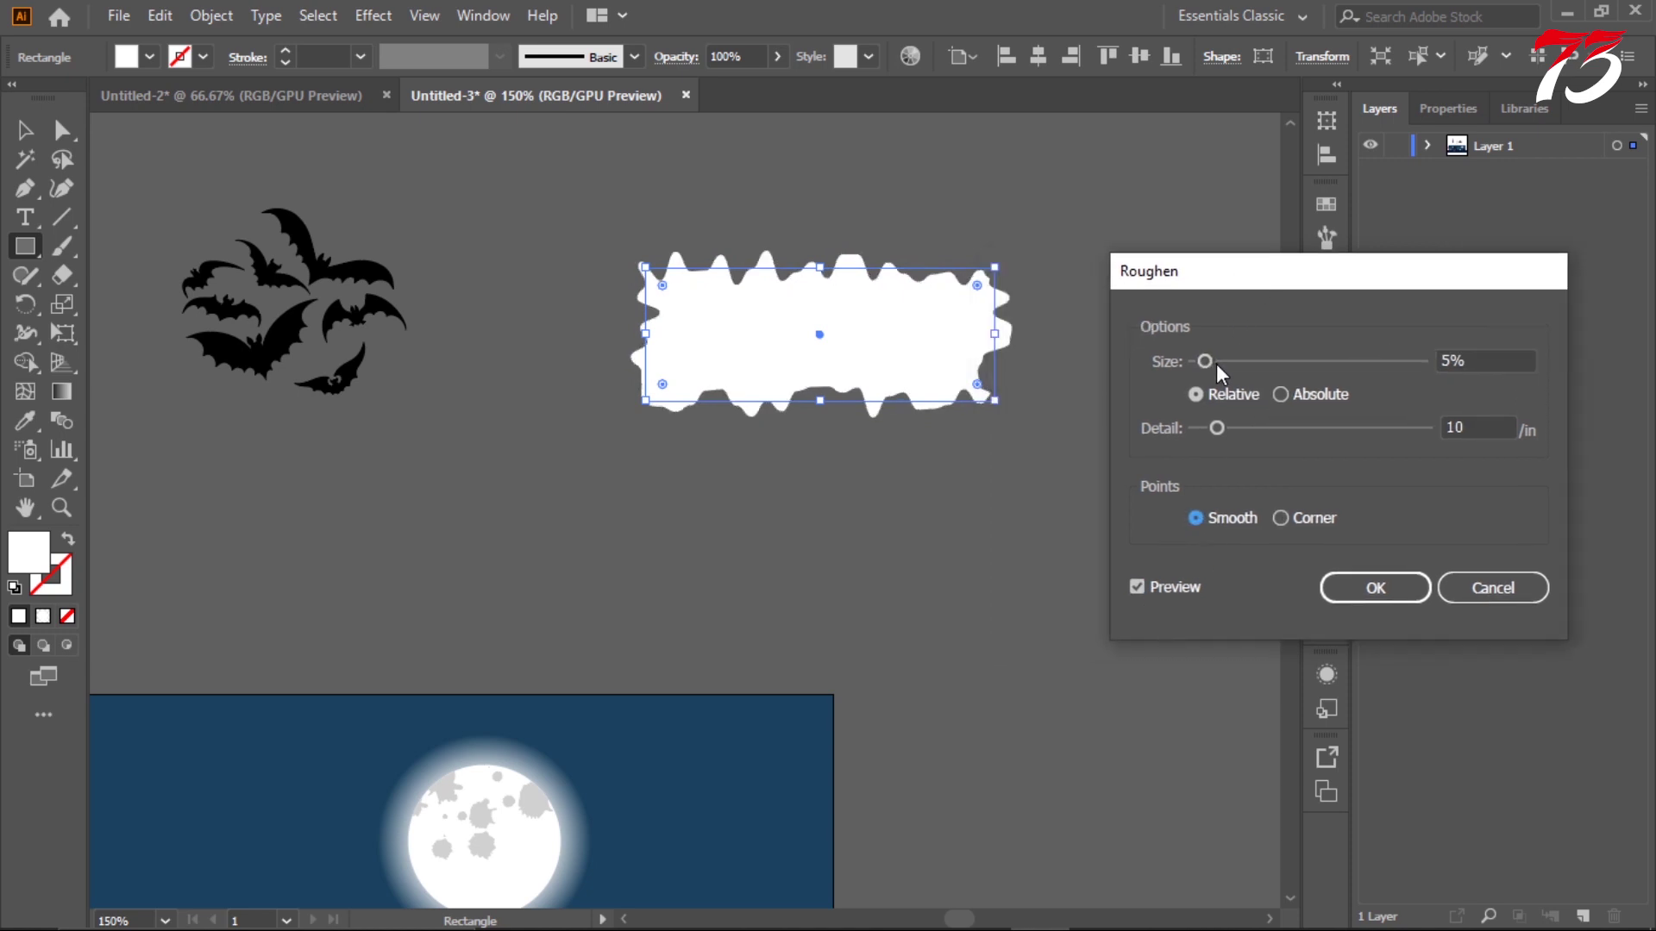
drag(1216, 364, 1218, 362)
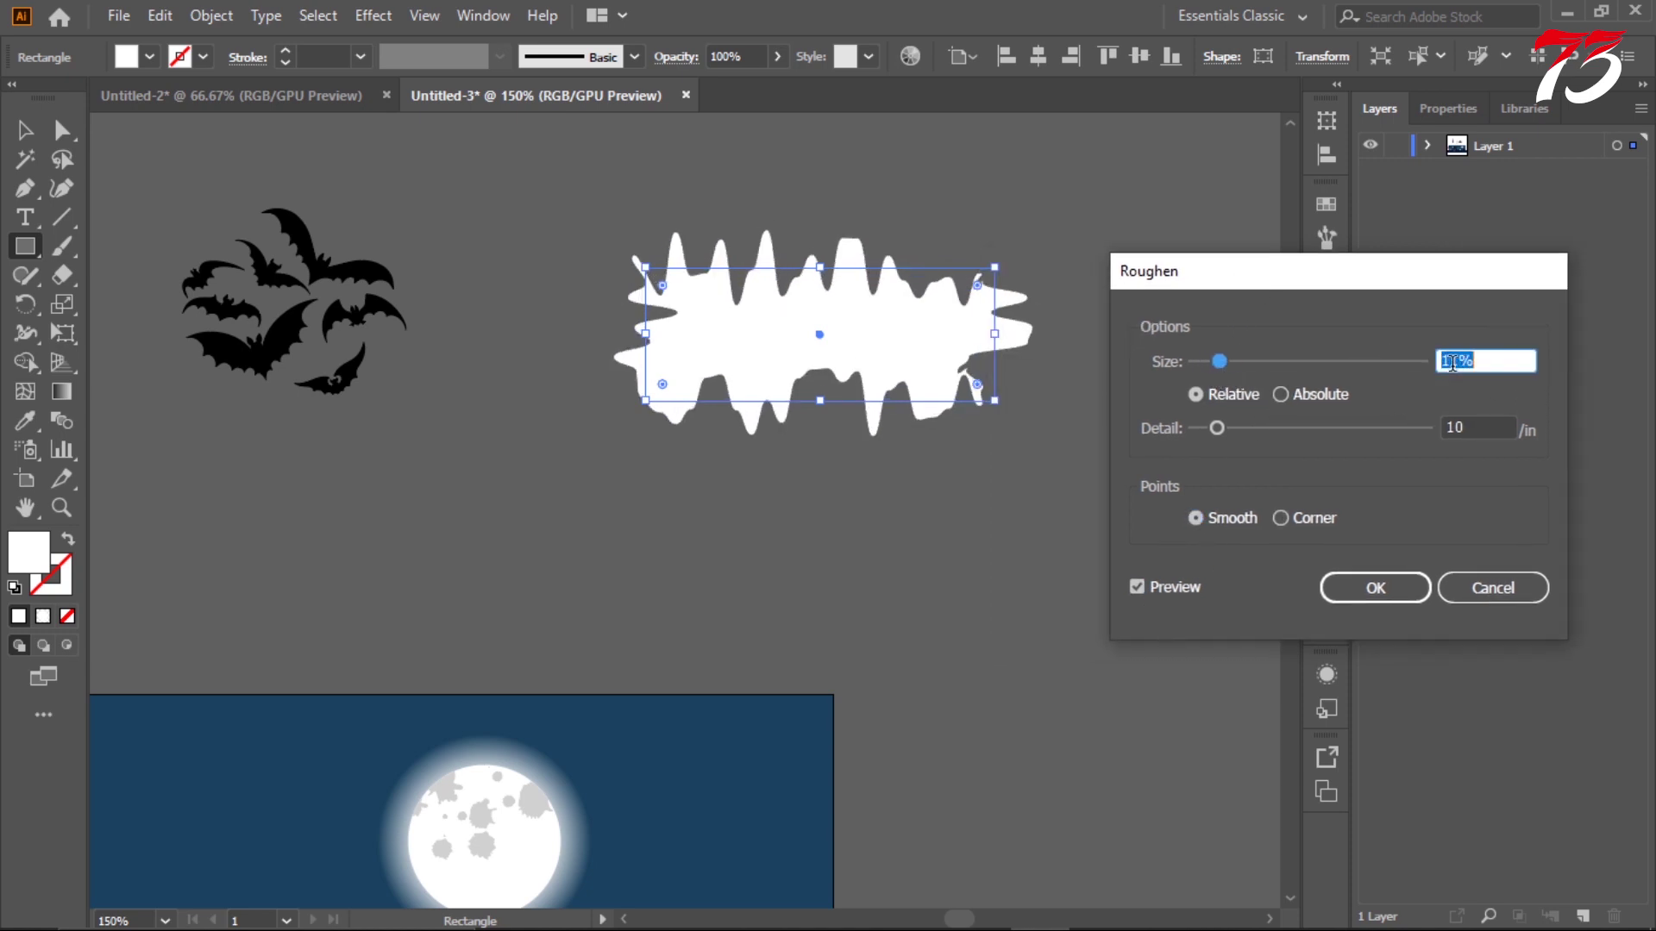
scroll(1453, 363, down, 5)
drag(1217, 429, 1236, 428)
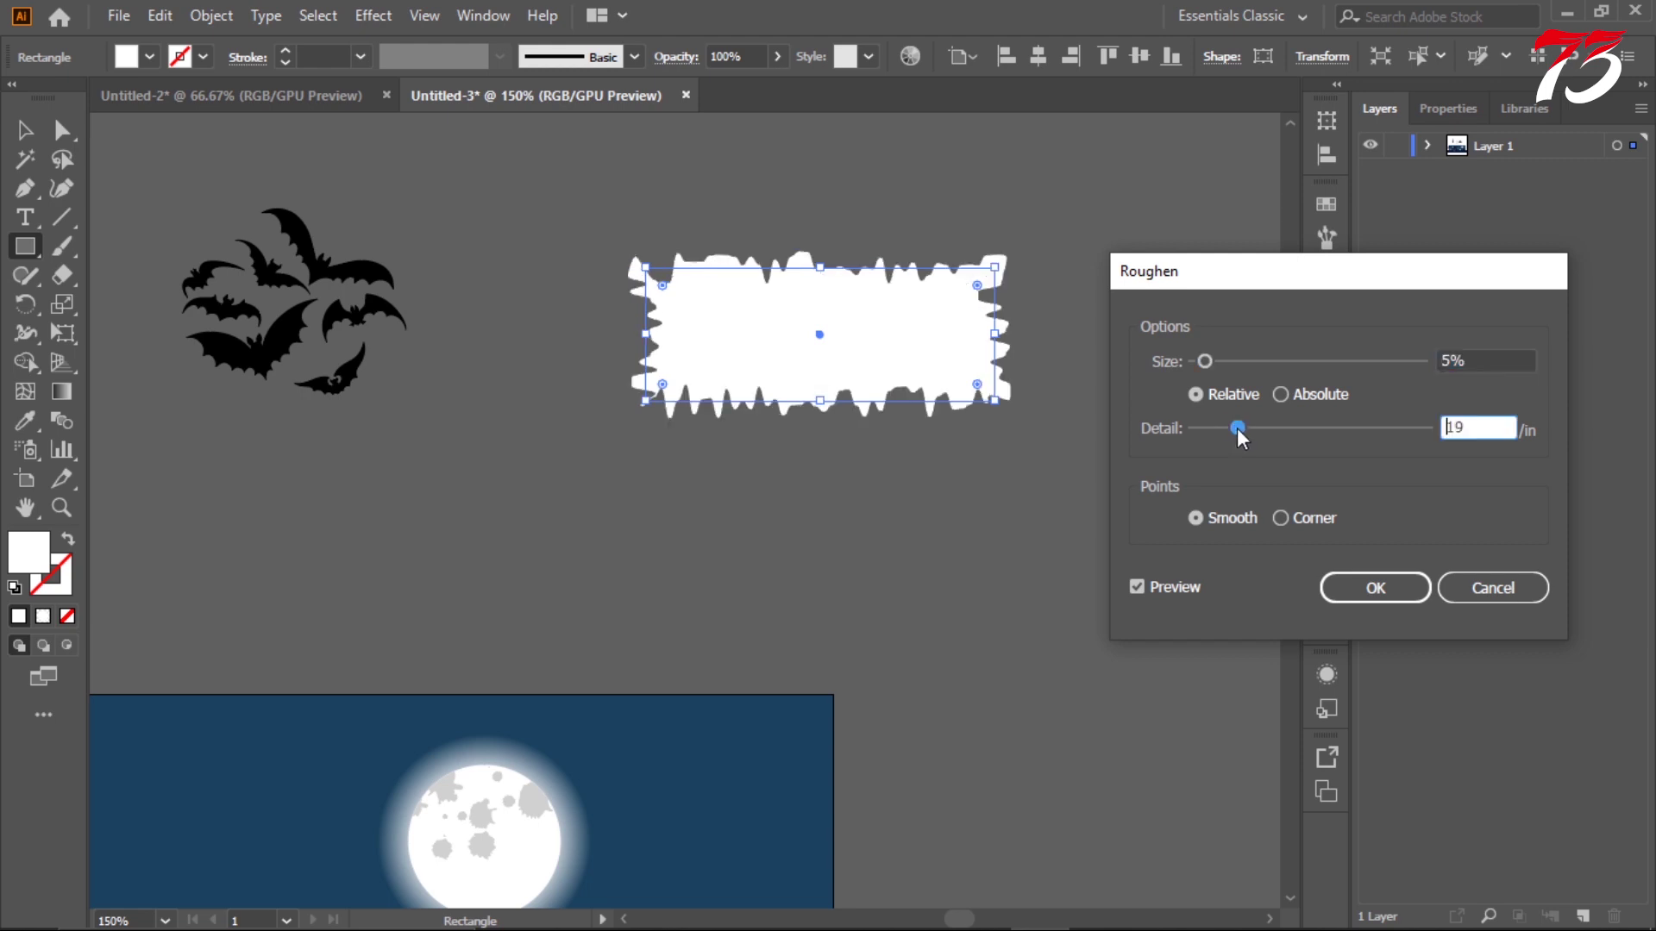
click(1199, 429)
scroll(1455, 426, up, 1)
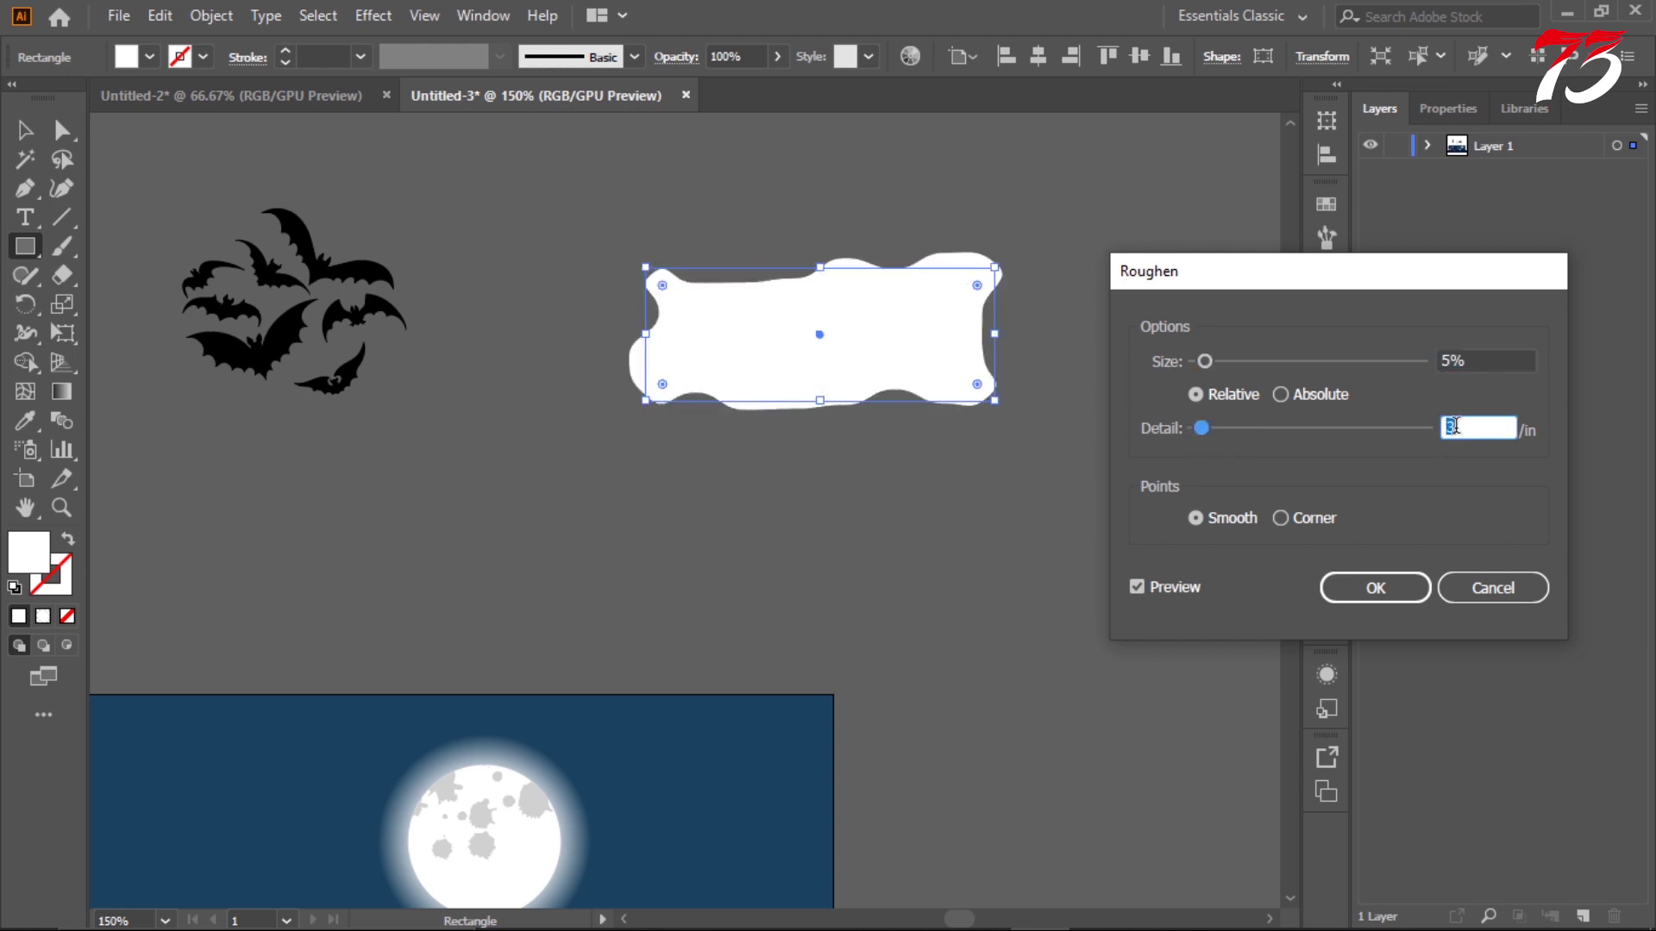
scroll(1455, 426, up, 1)
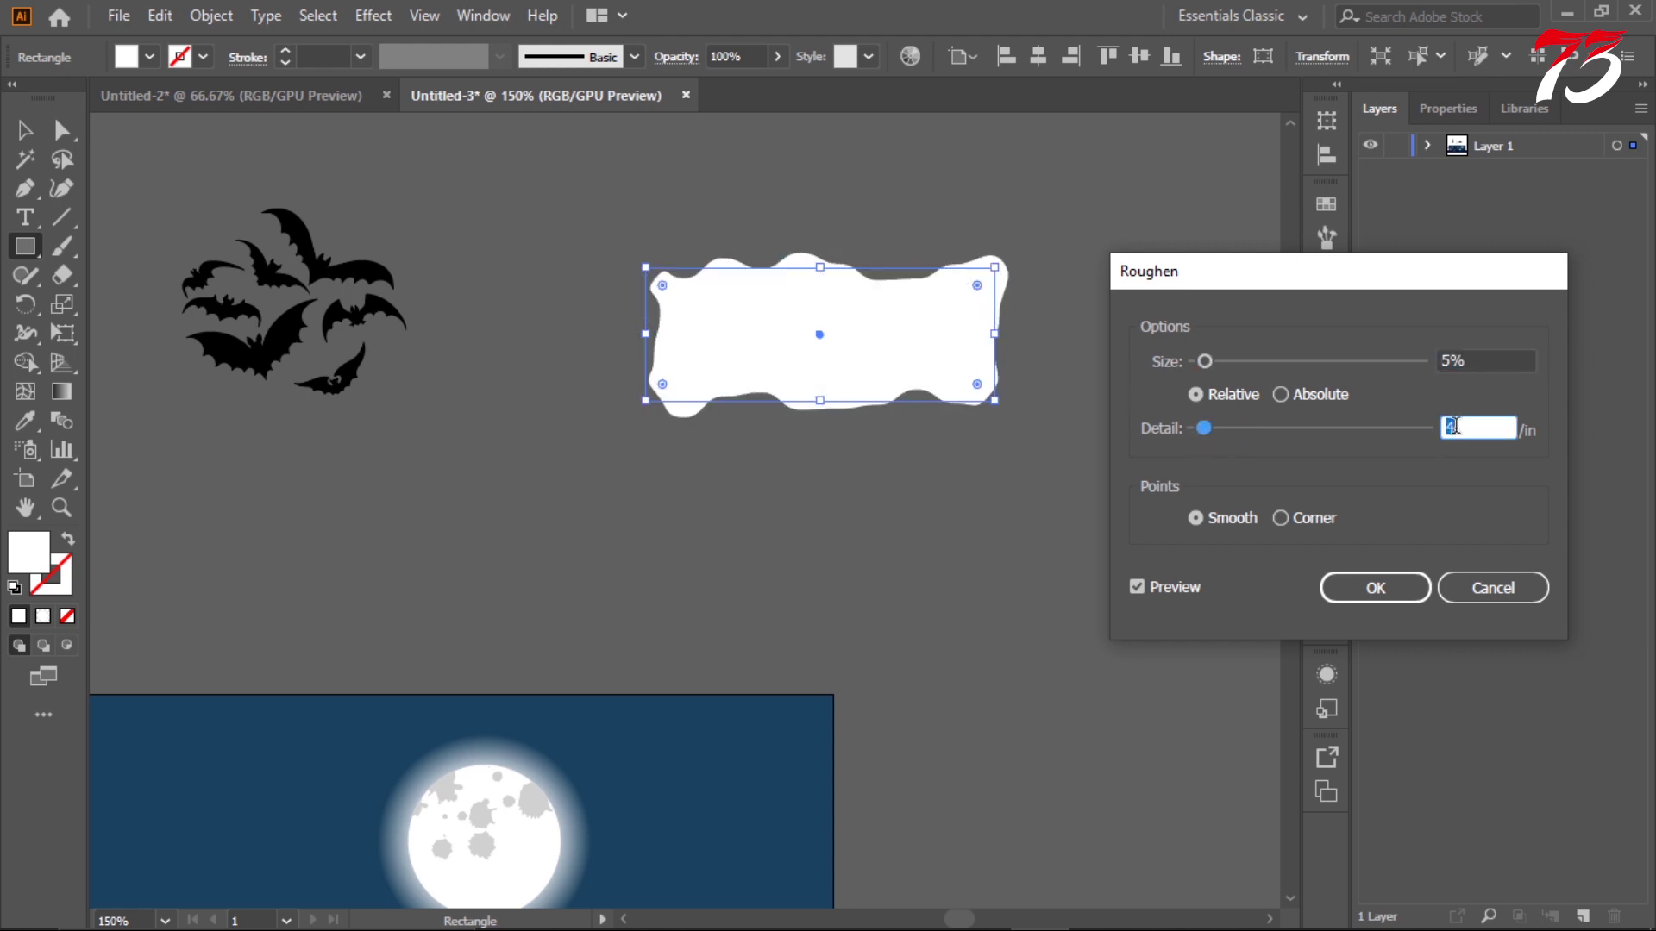
click(1412, 587)
- Expand the roughened cloud's appearance into an editable path
click(25, 130)
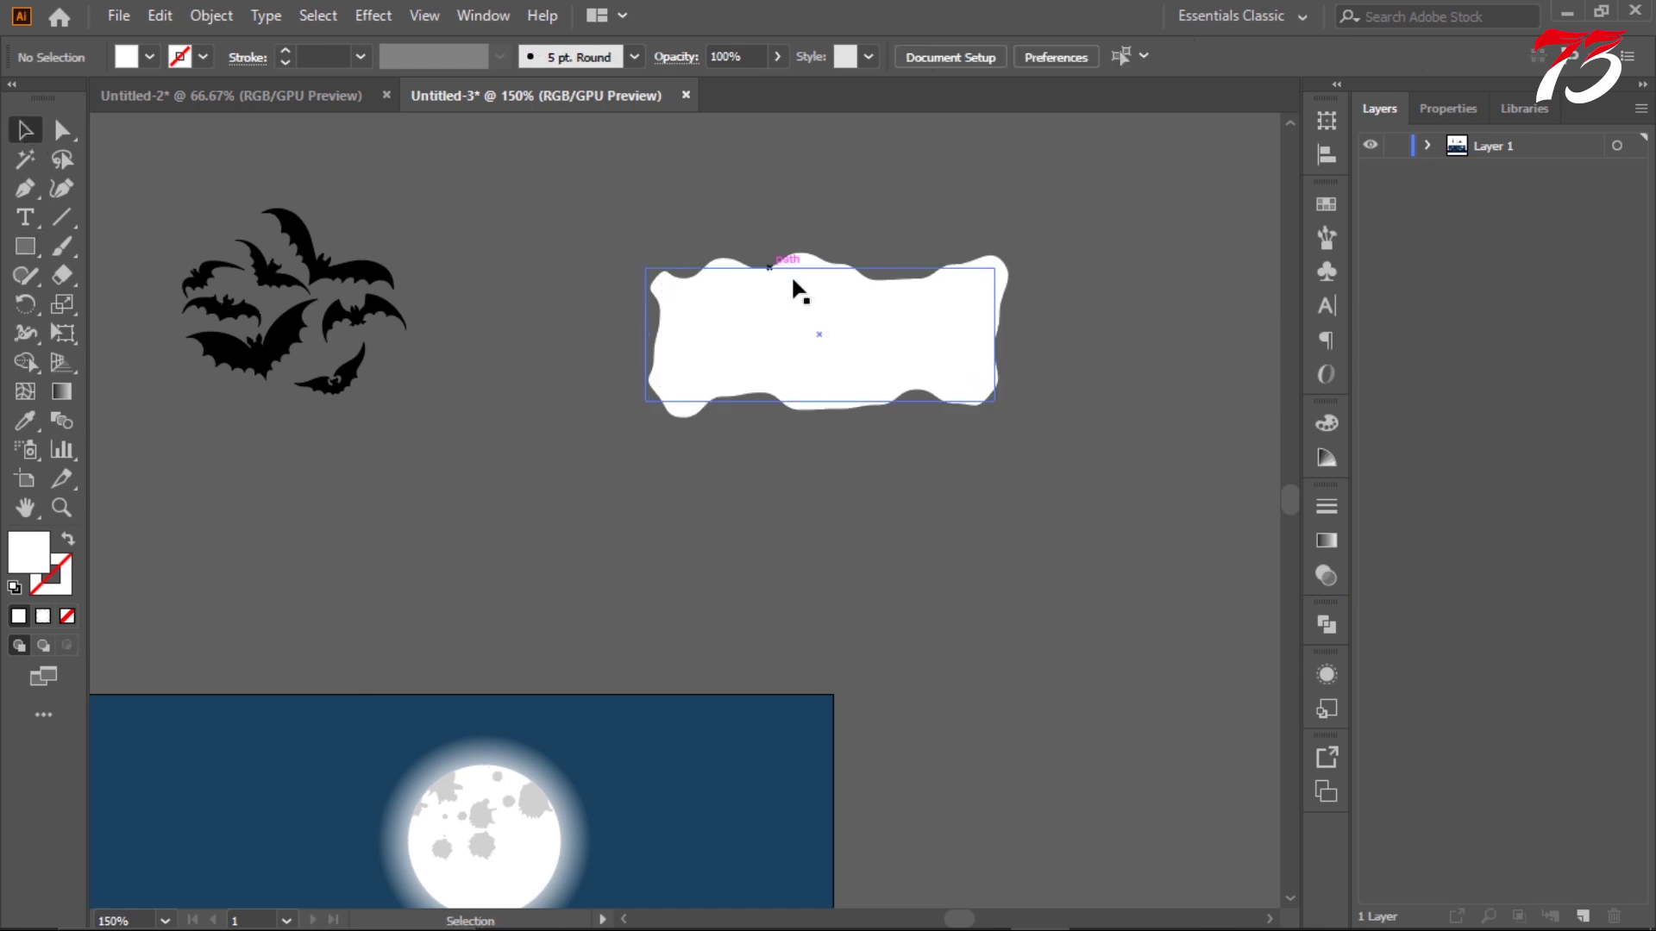
click(790, 274)
click(212, 16)
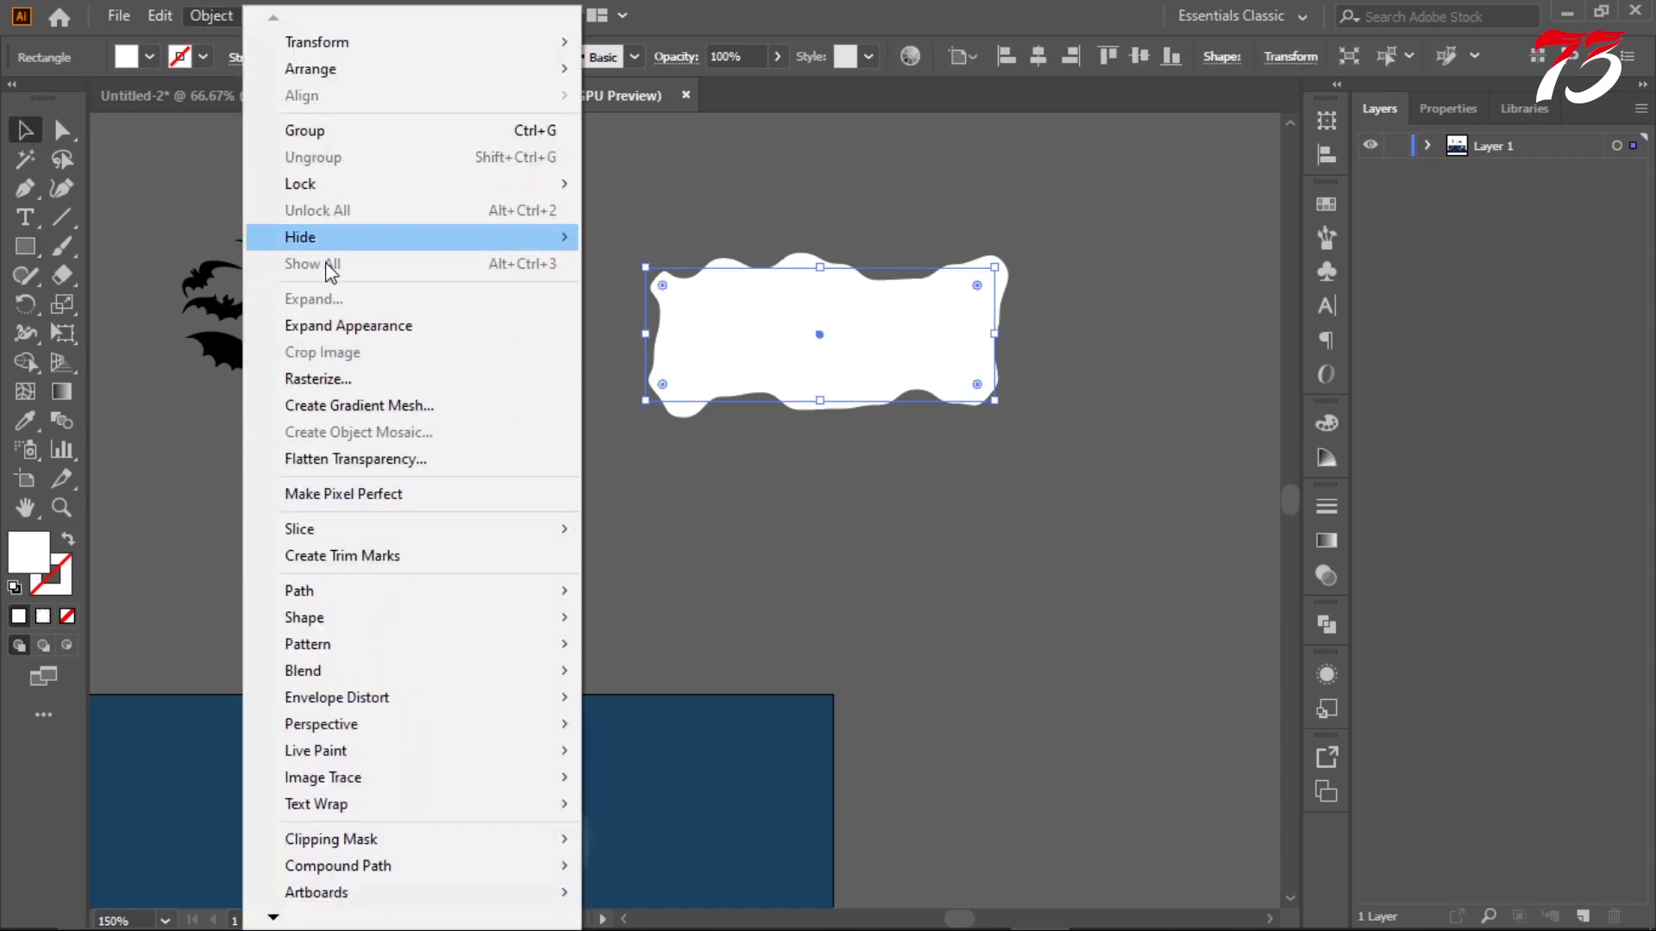
click(348, 325)
scroll(675, 265, down, 3)
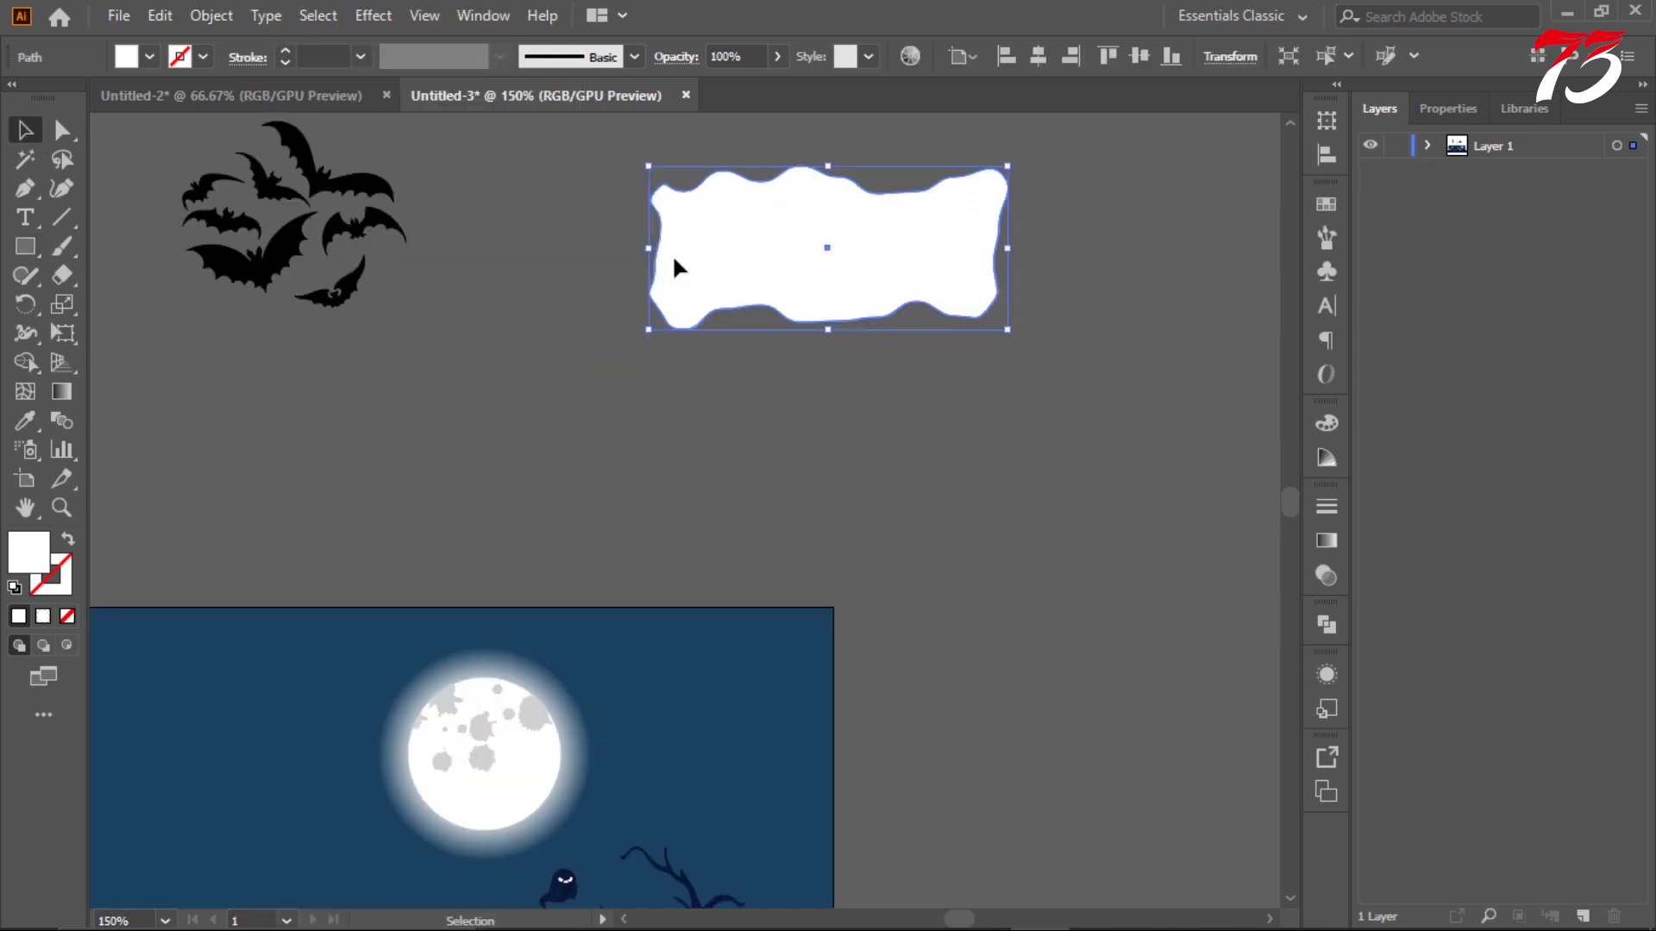
- Apply a linear gradient to the cloud shape and remove its middle stop
click(1326, 541)
key(ctrl+minus)
key(ctrl+minus)
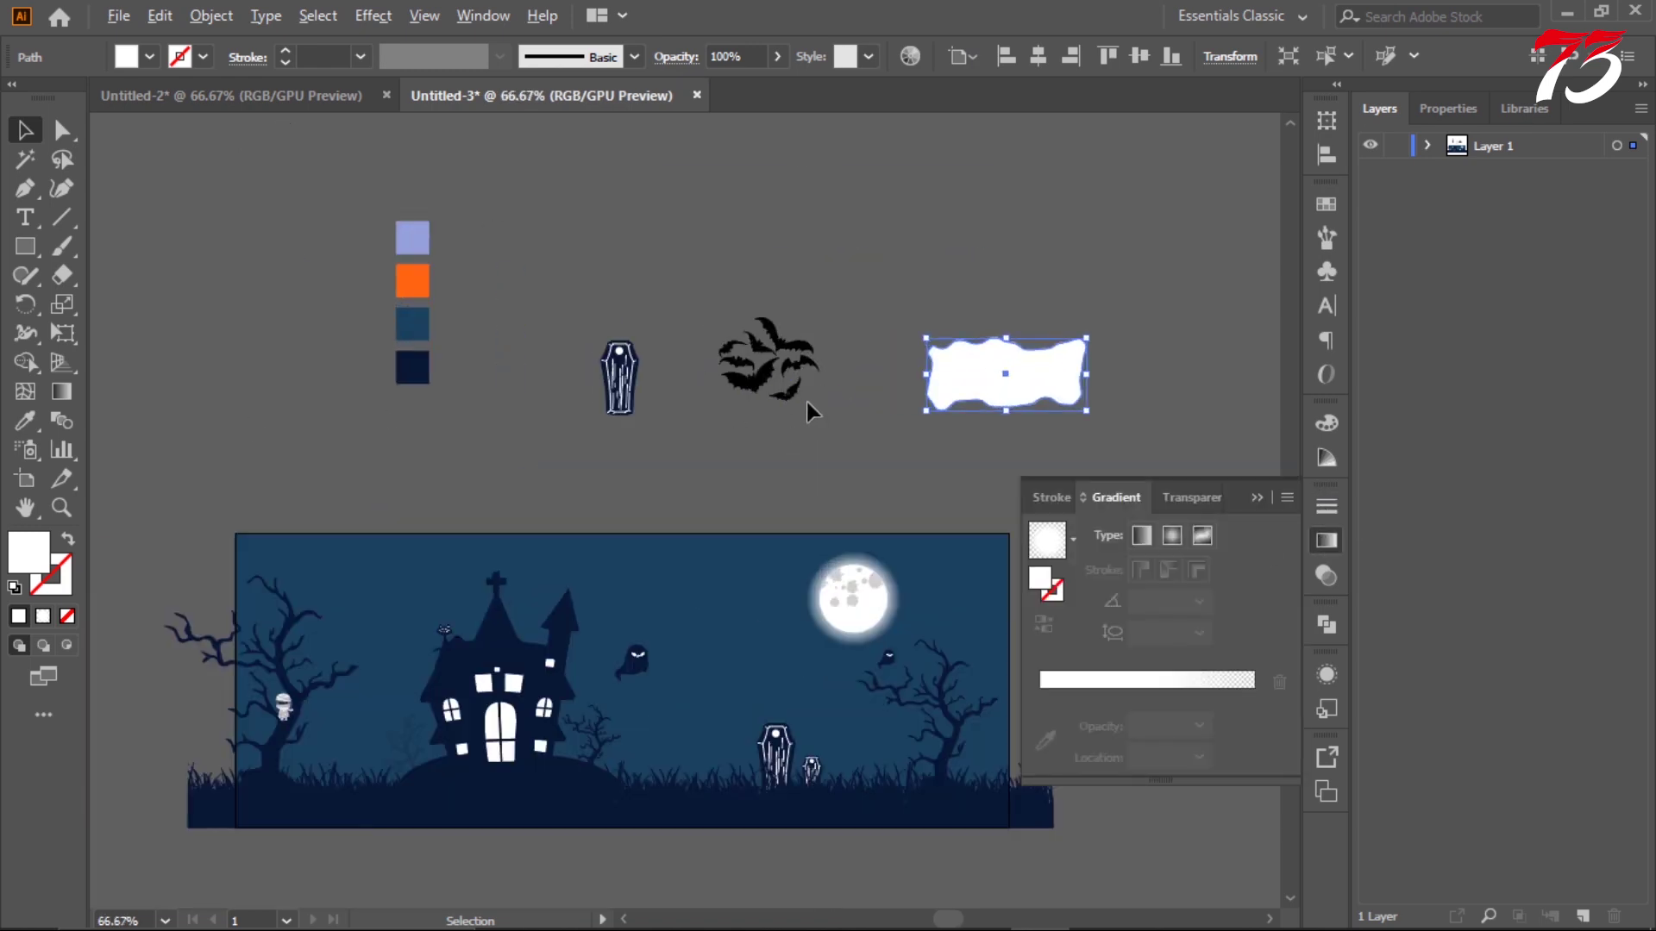
click(1135, 539)
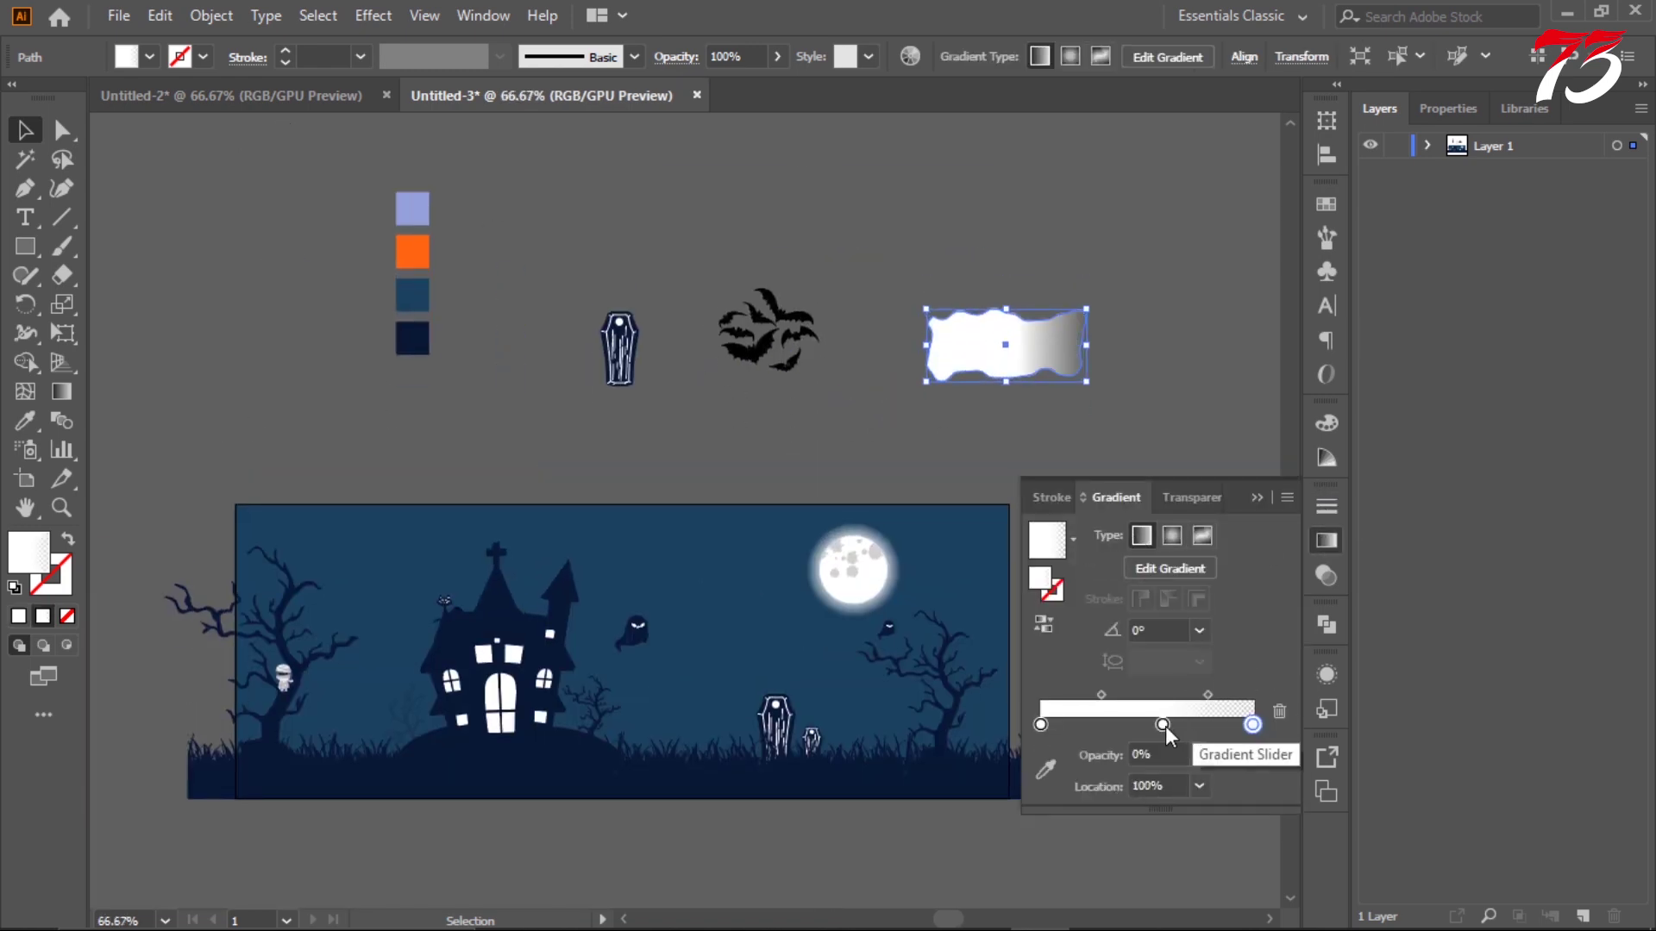
drag(1163, 724, 1166, 776)
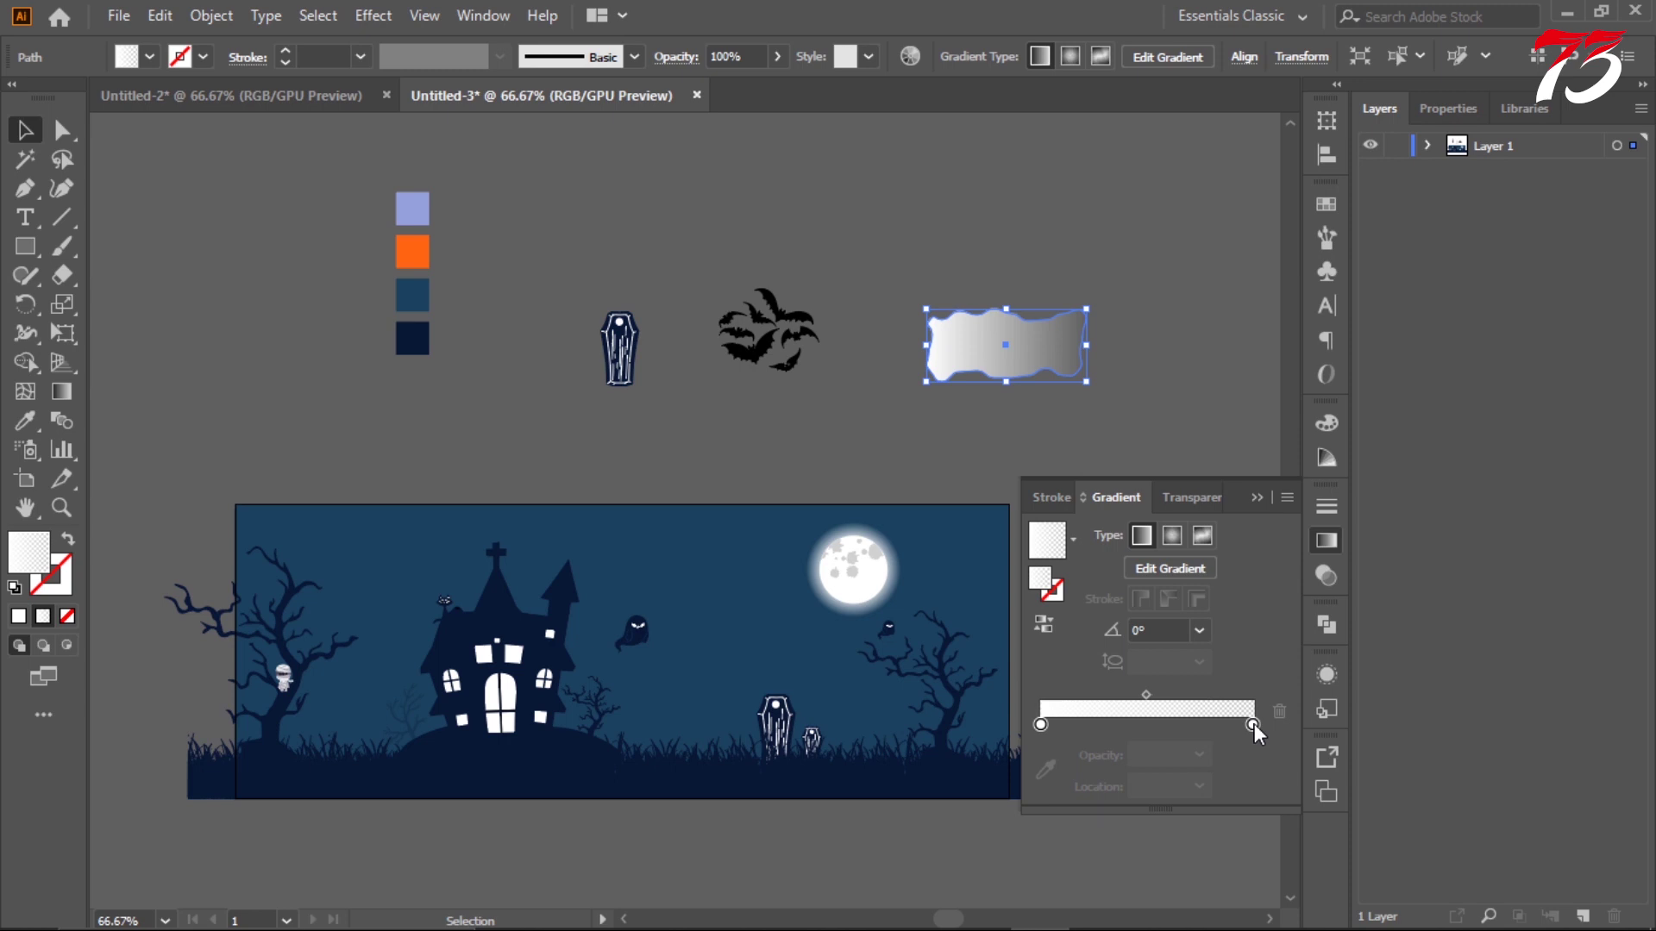
- Eyedrop the light purple 95a0dc swatch into the left gradient stop and check its values
click(1041, 724)
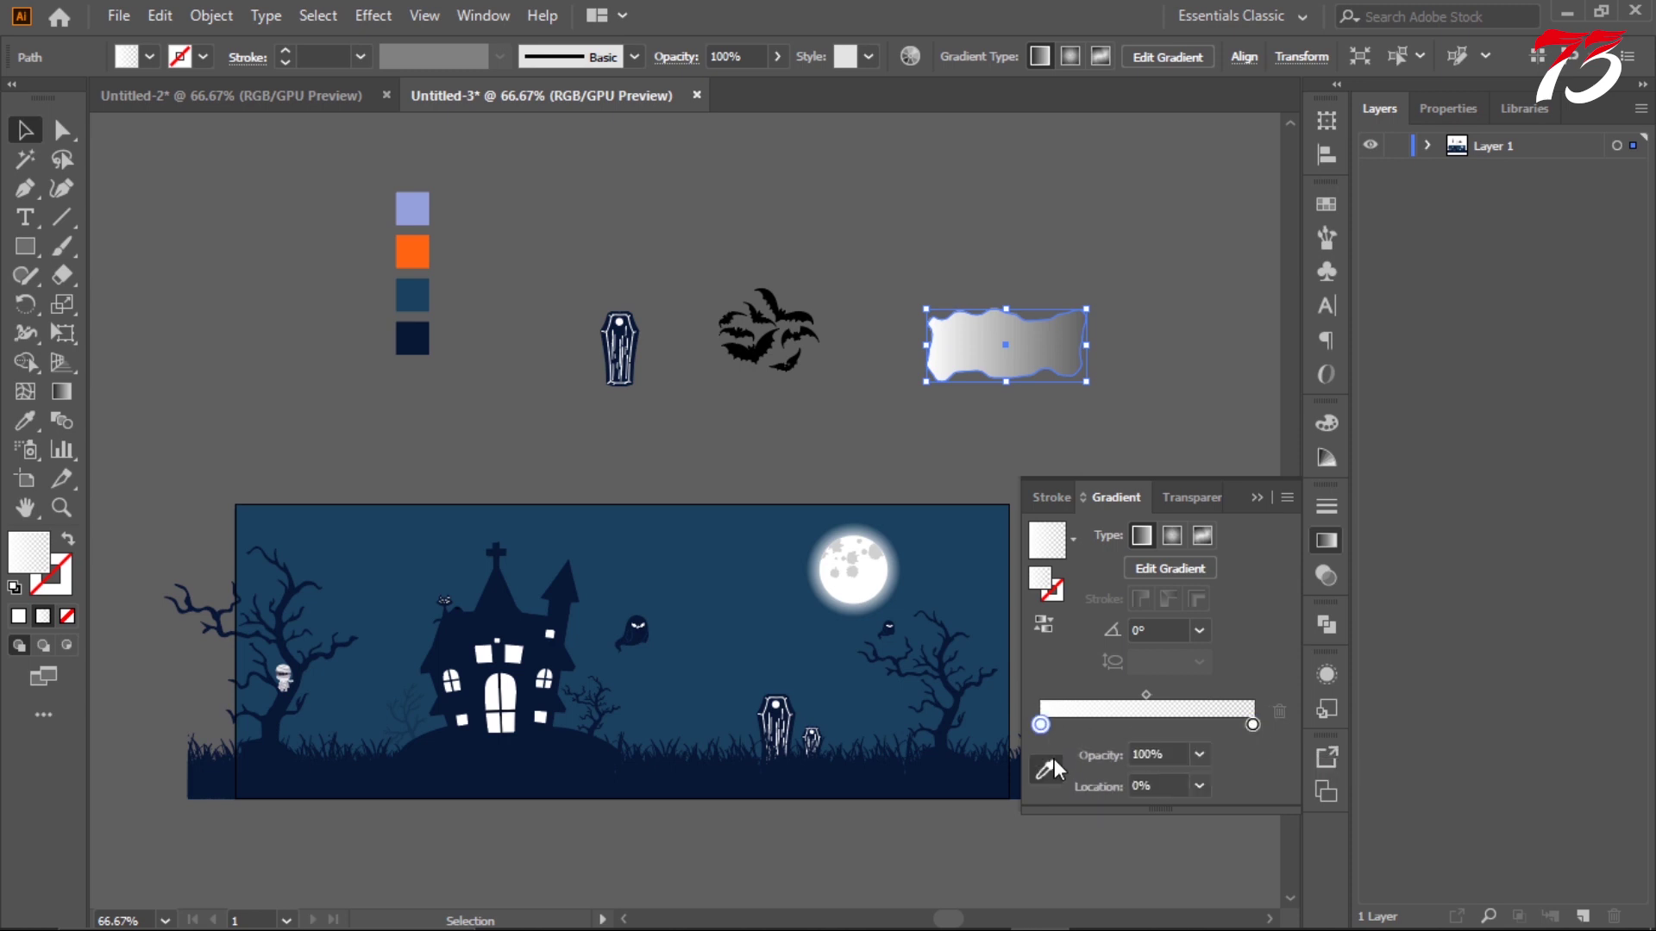
click(1048, 767)
click(412, 208)
key(v)
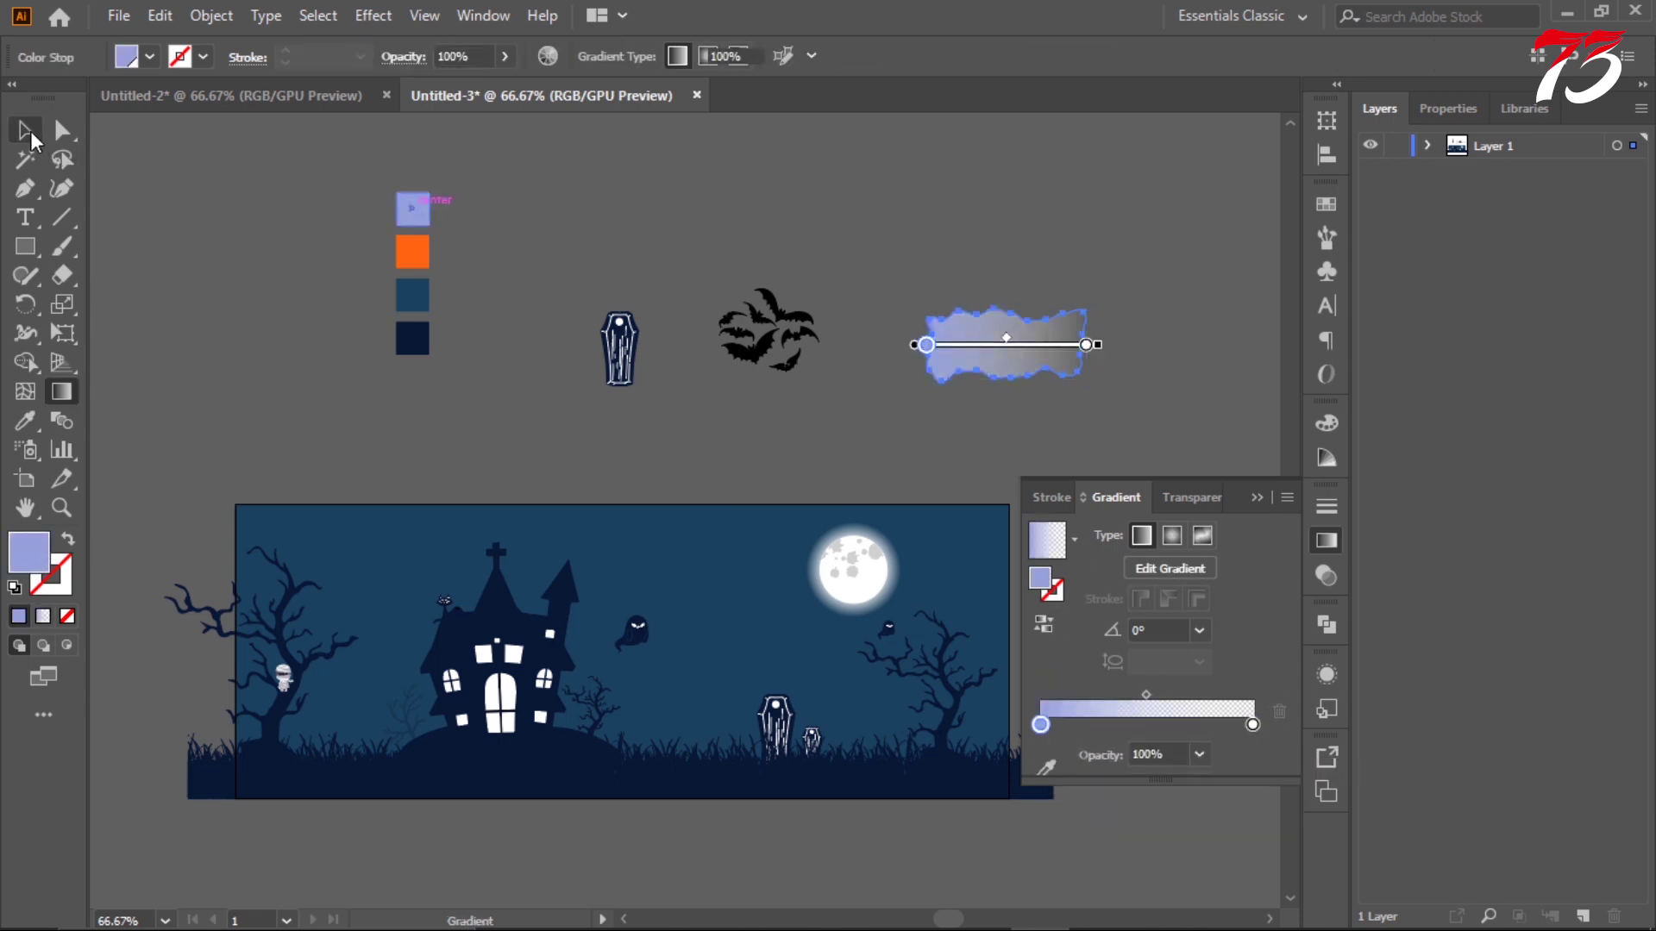
click(412, 211)
double_click(30, 554)
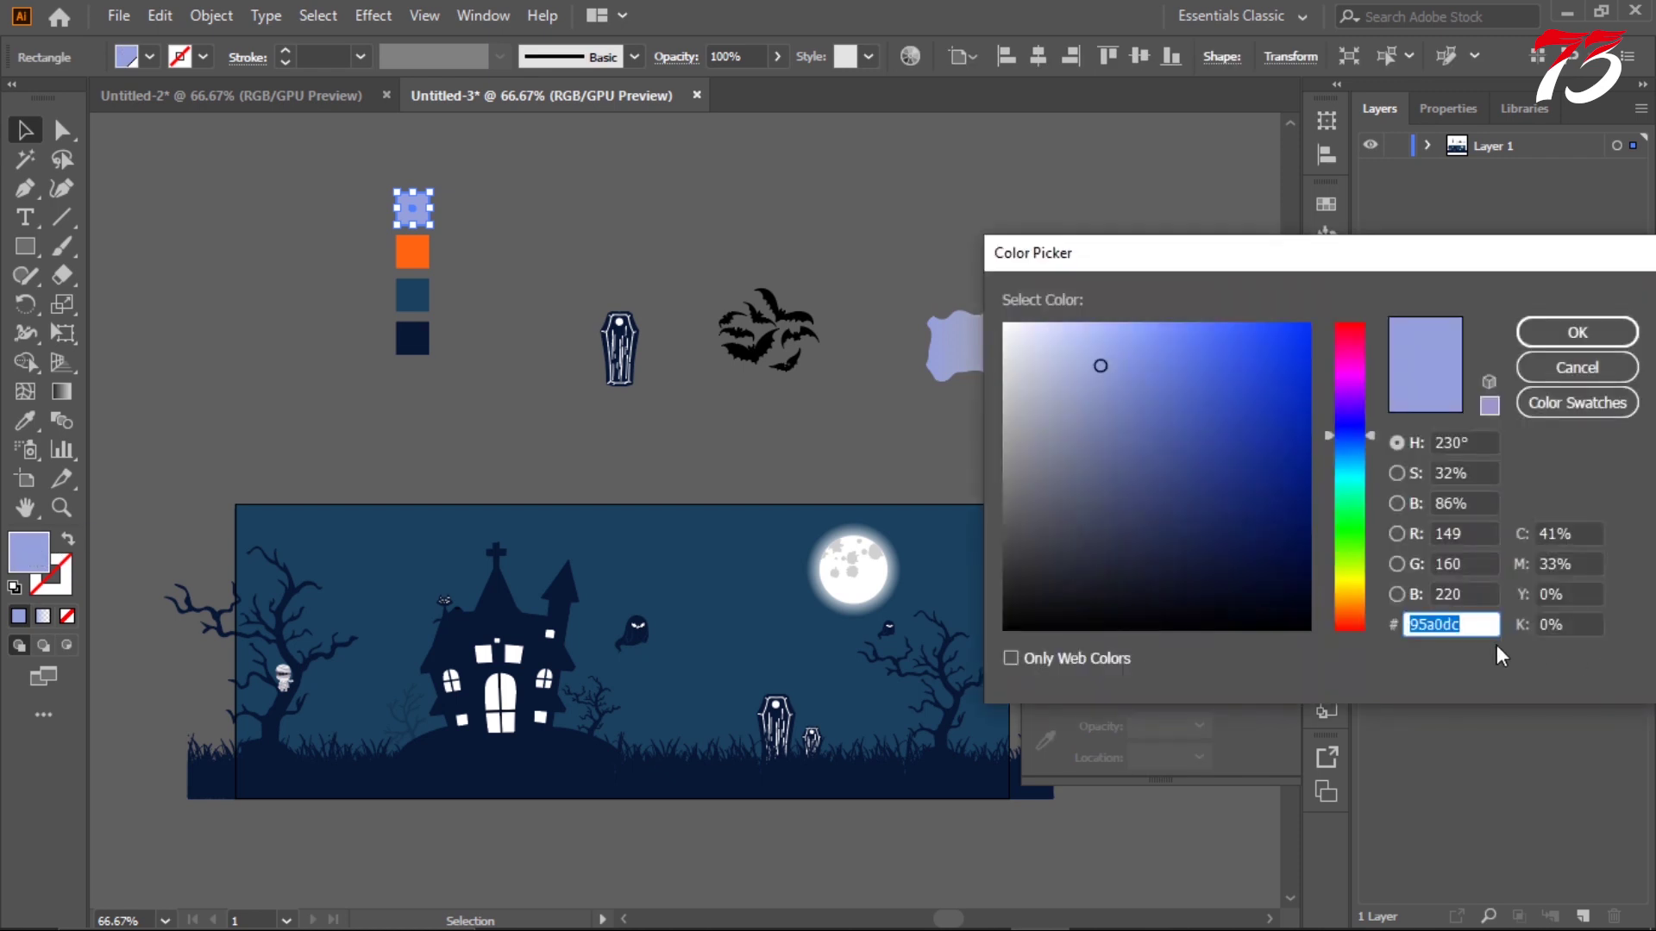
- Select the cloud shape and delete its extra overlapping gradient stop
click(1576, 332)
click(207, 222)
scroll(990, 345, down, 1)
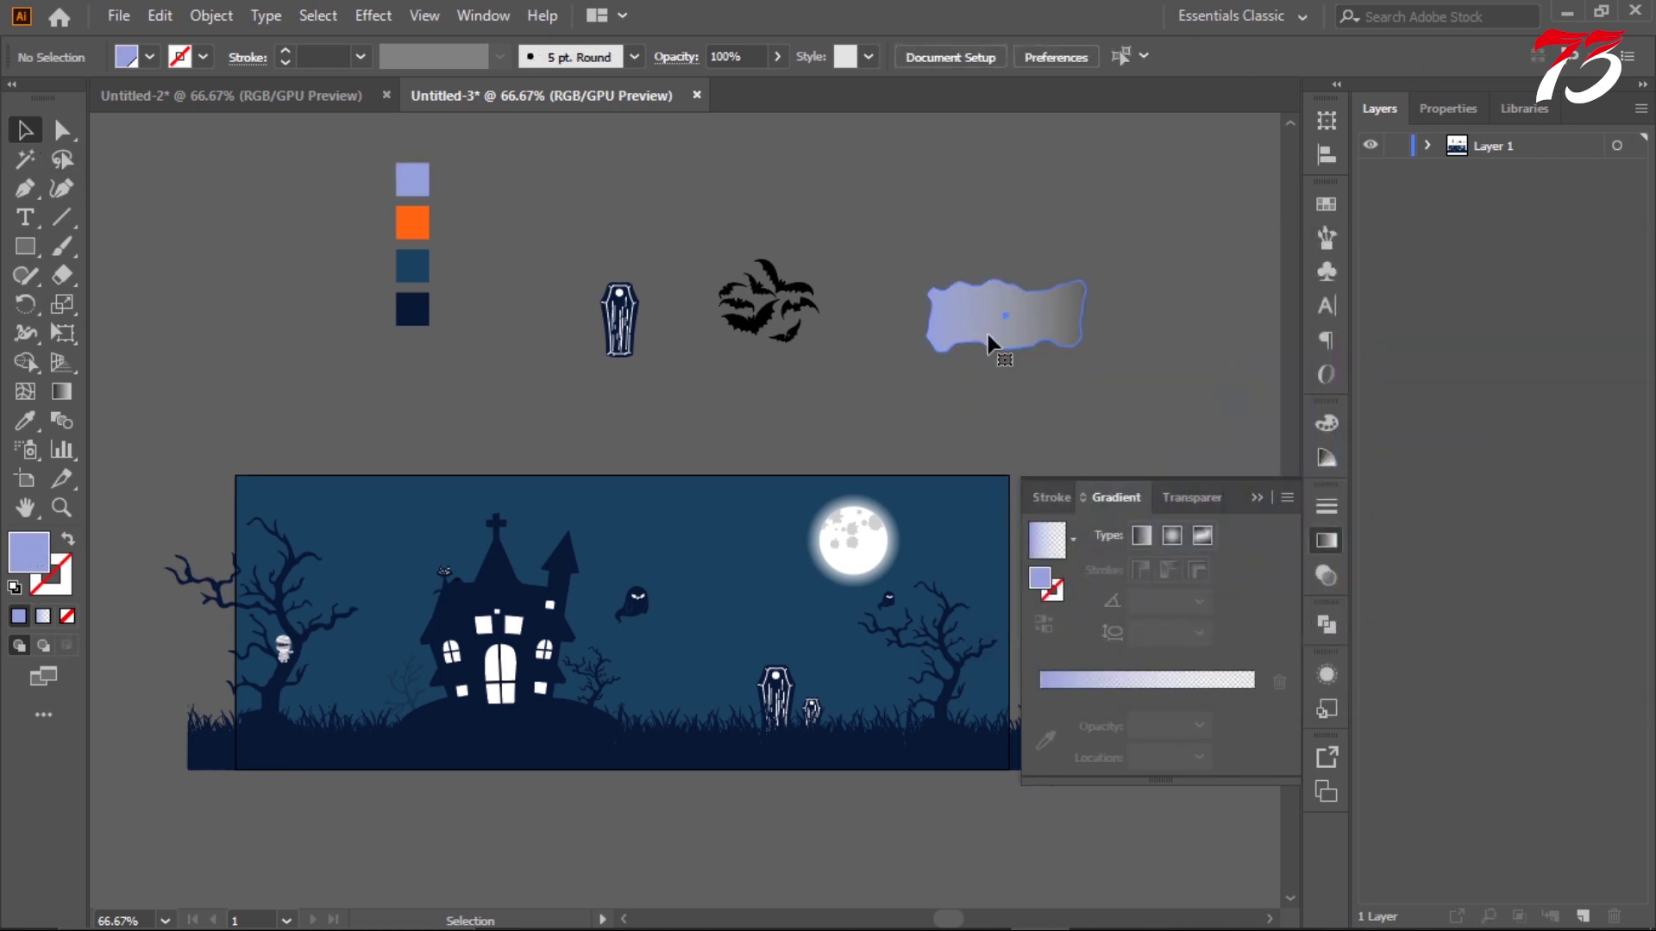
click(990, 345)
click(1277, 717)
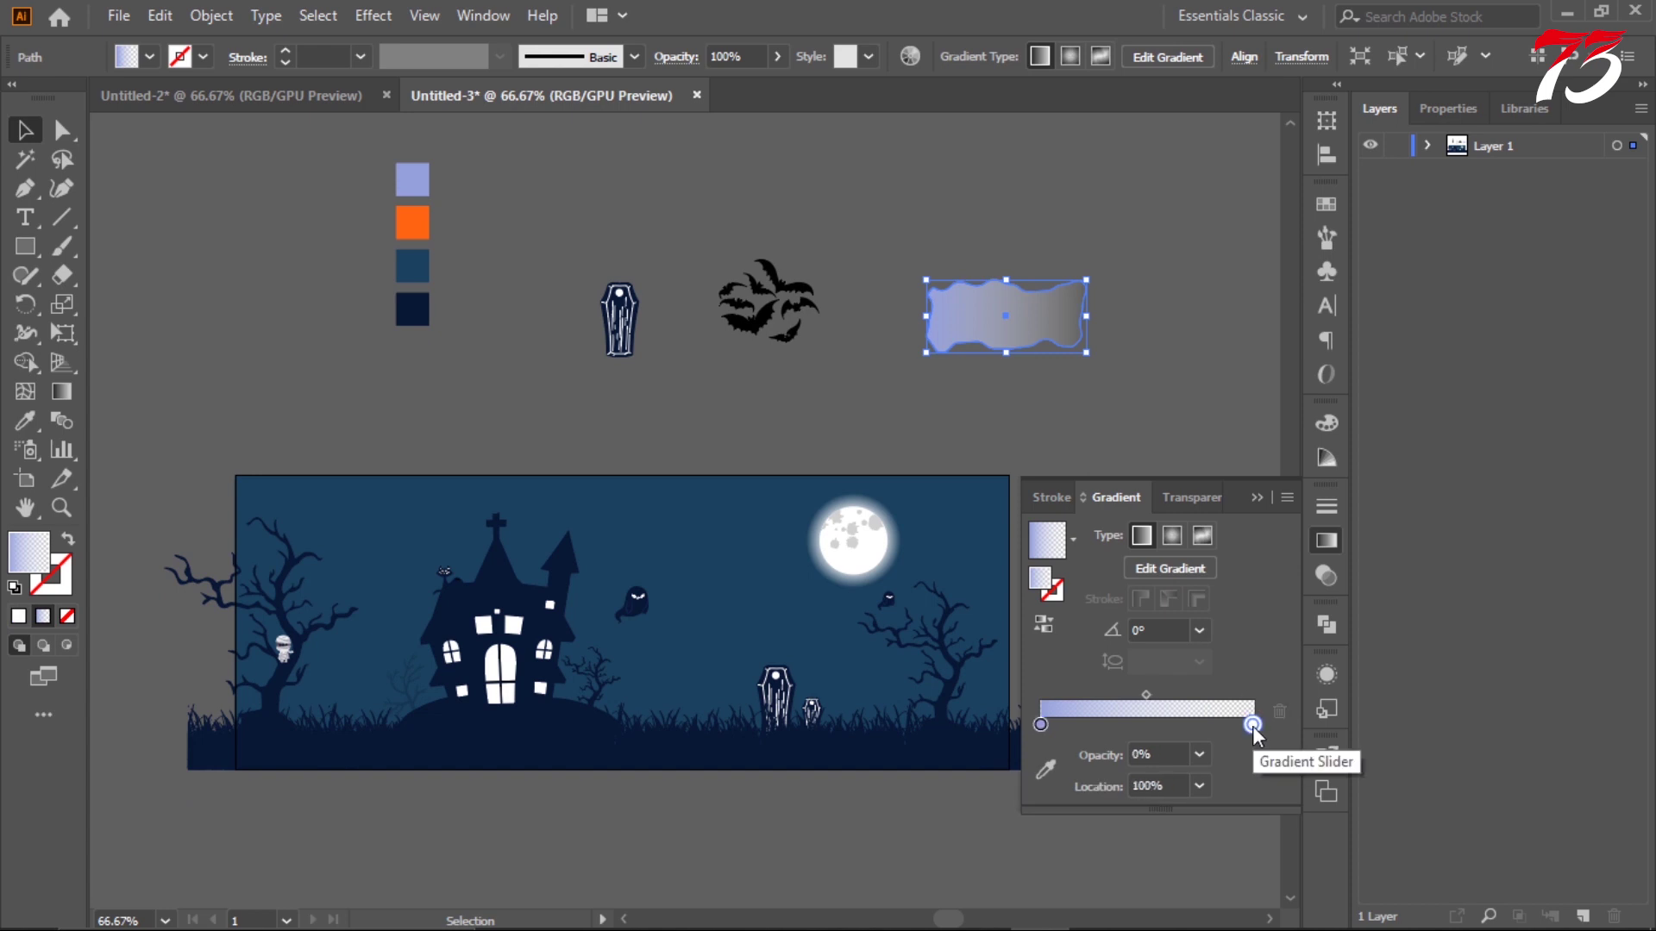
- Set the cloud gradient's end stop to white #ffffff
double_click(47, 564)
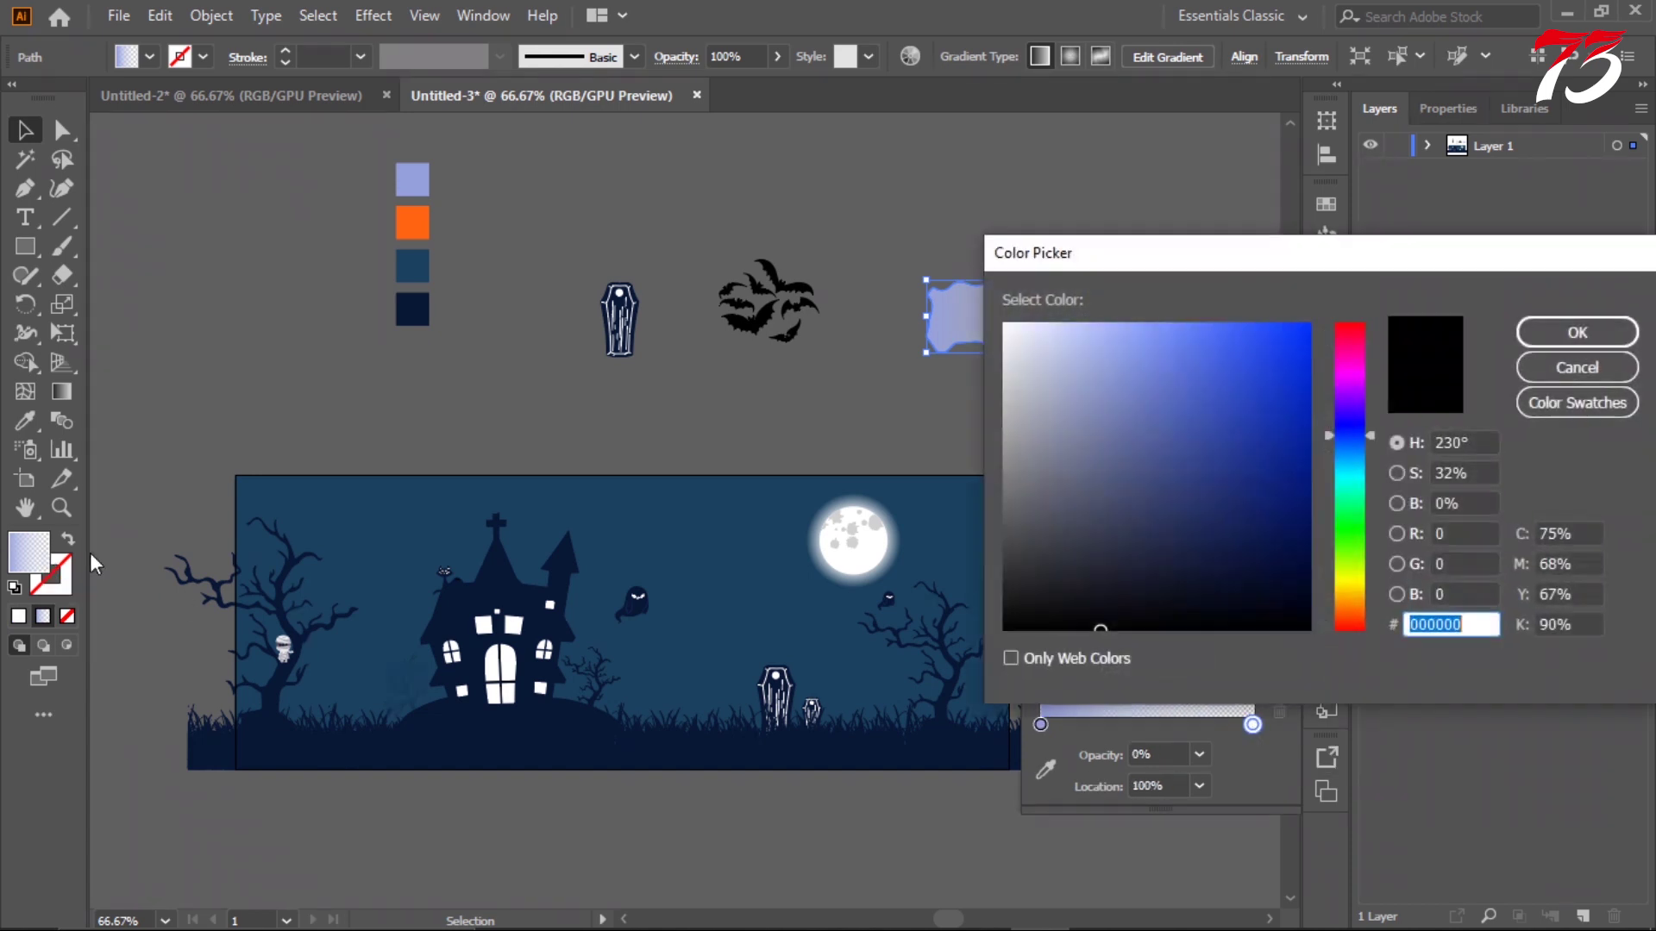
text(ffffff)
click(1583, 332)
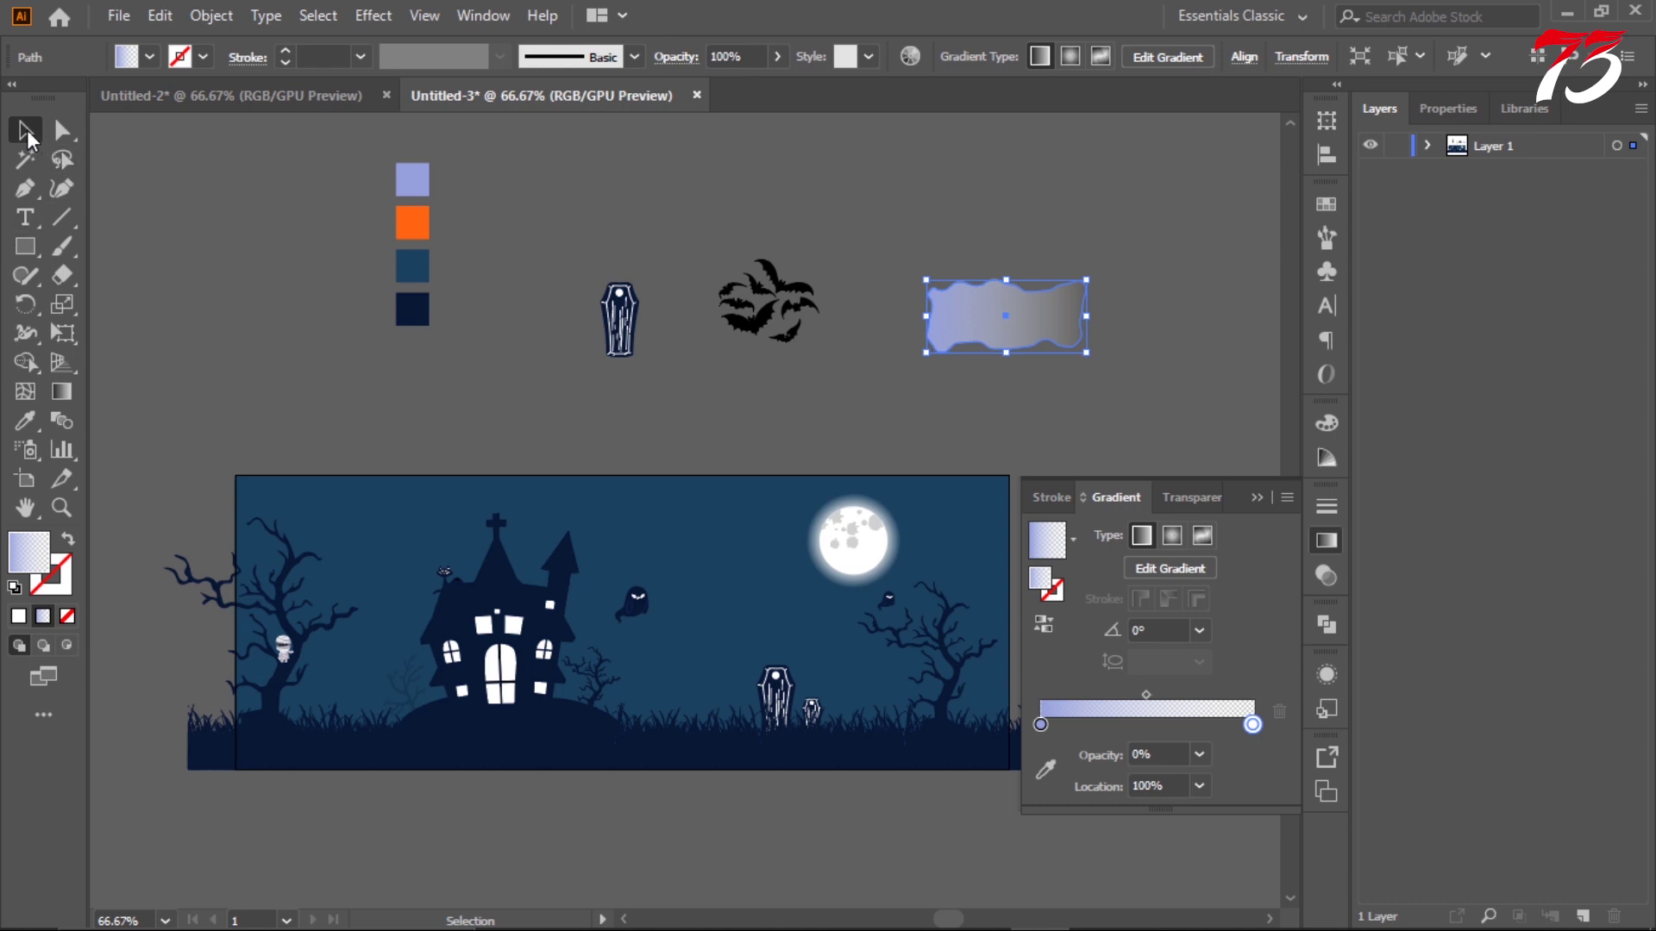
- Redraw the gradient diagonally across the cloud at a 26.2° angle
click(61, 391)
drag(993, 278, 1027, 354)
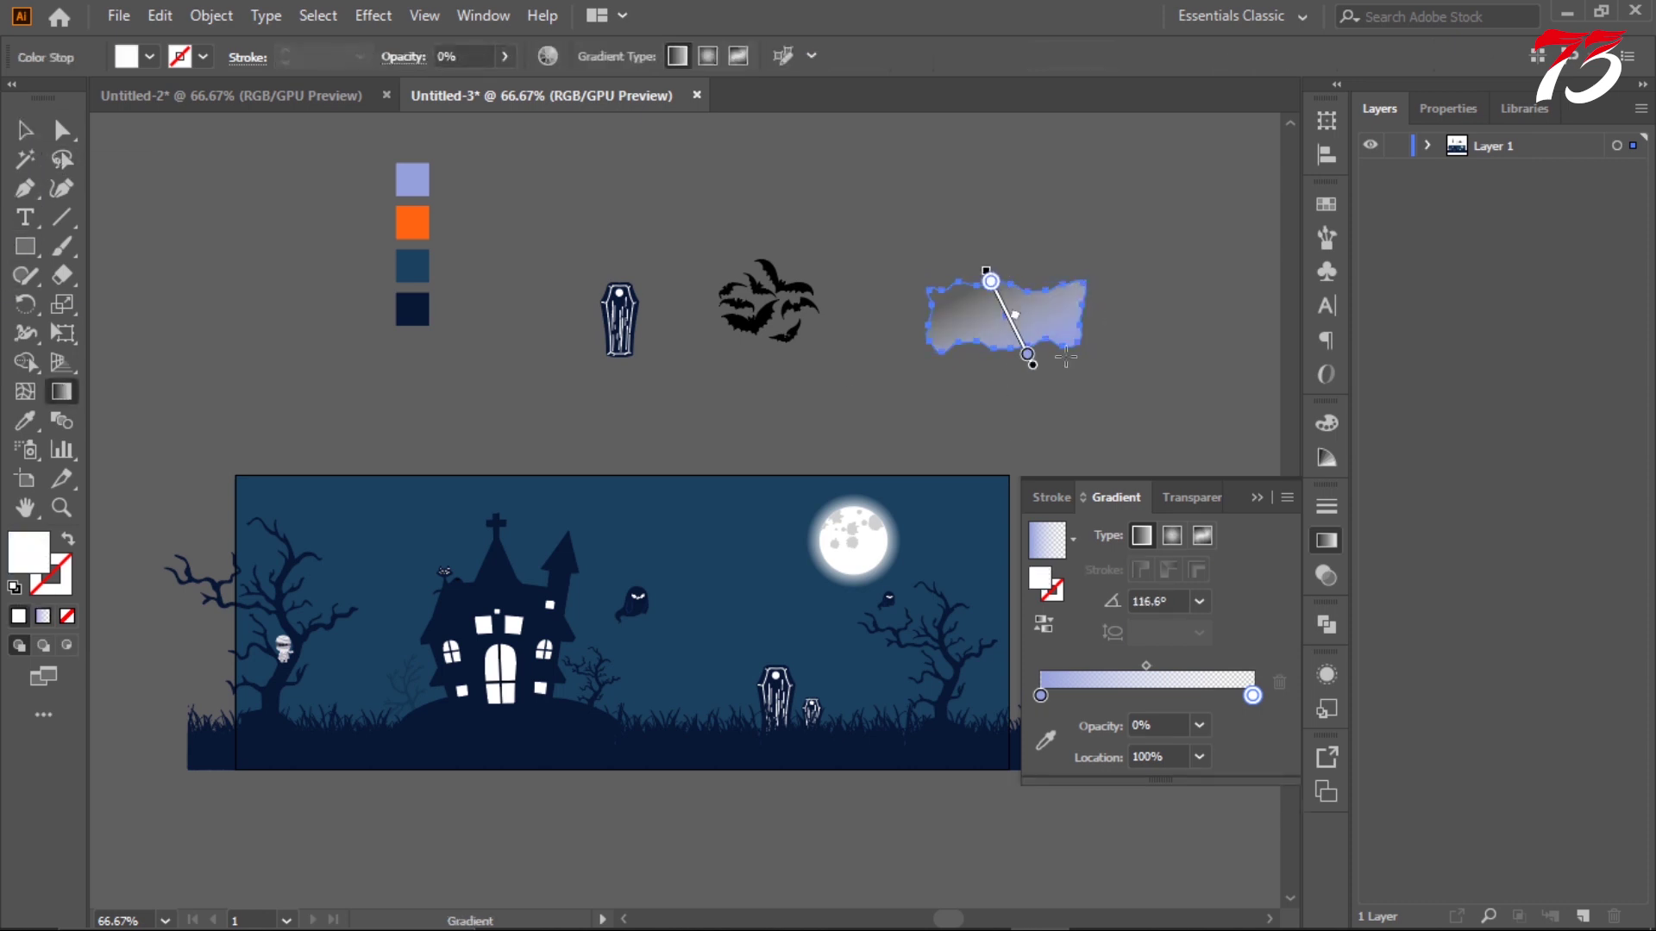
drag(994, 274, 1027, 294)
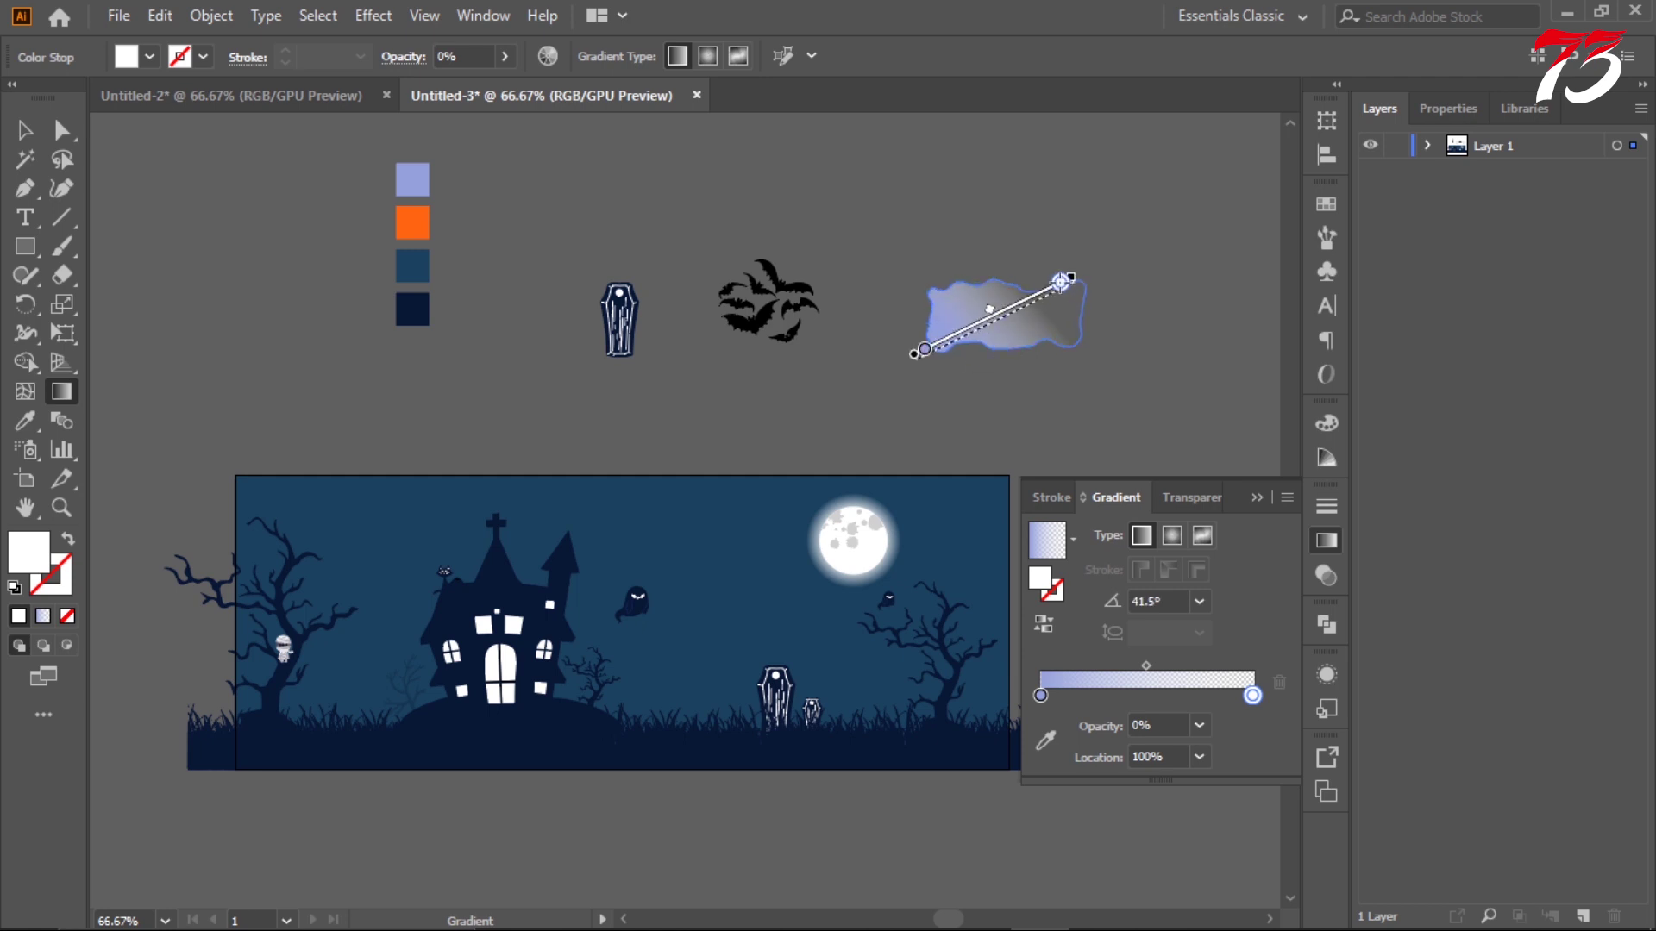
- Apply a 14-pixel Gaussian Blur to the gradient cloud
key(v)
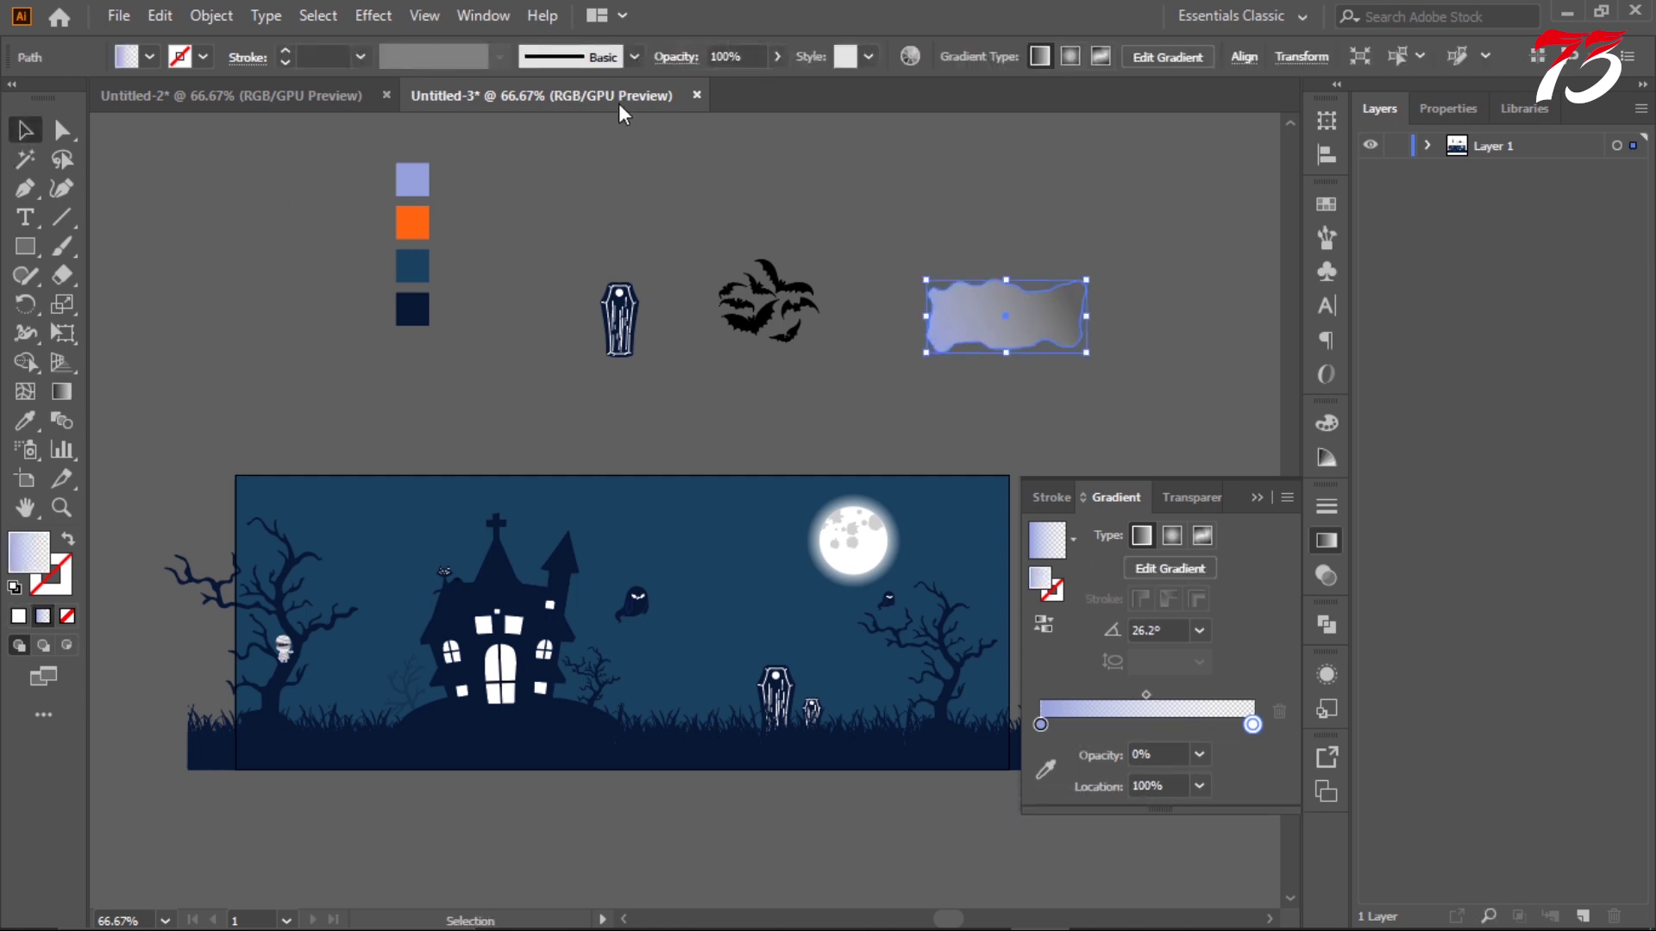
click(372, 16)
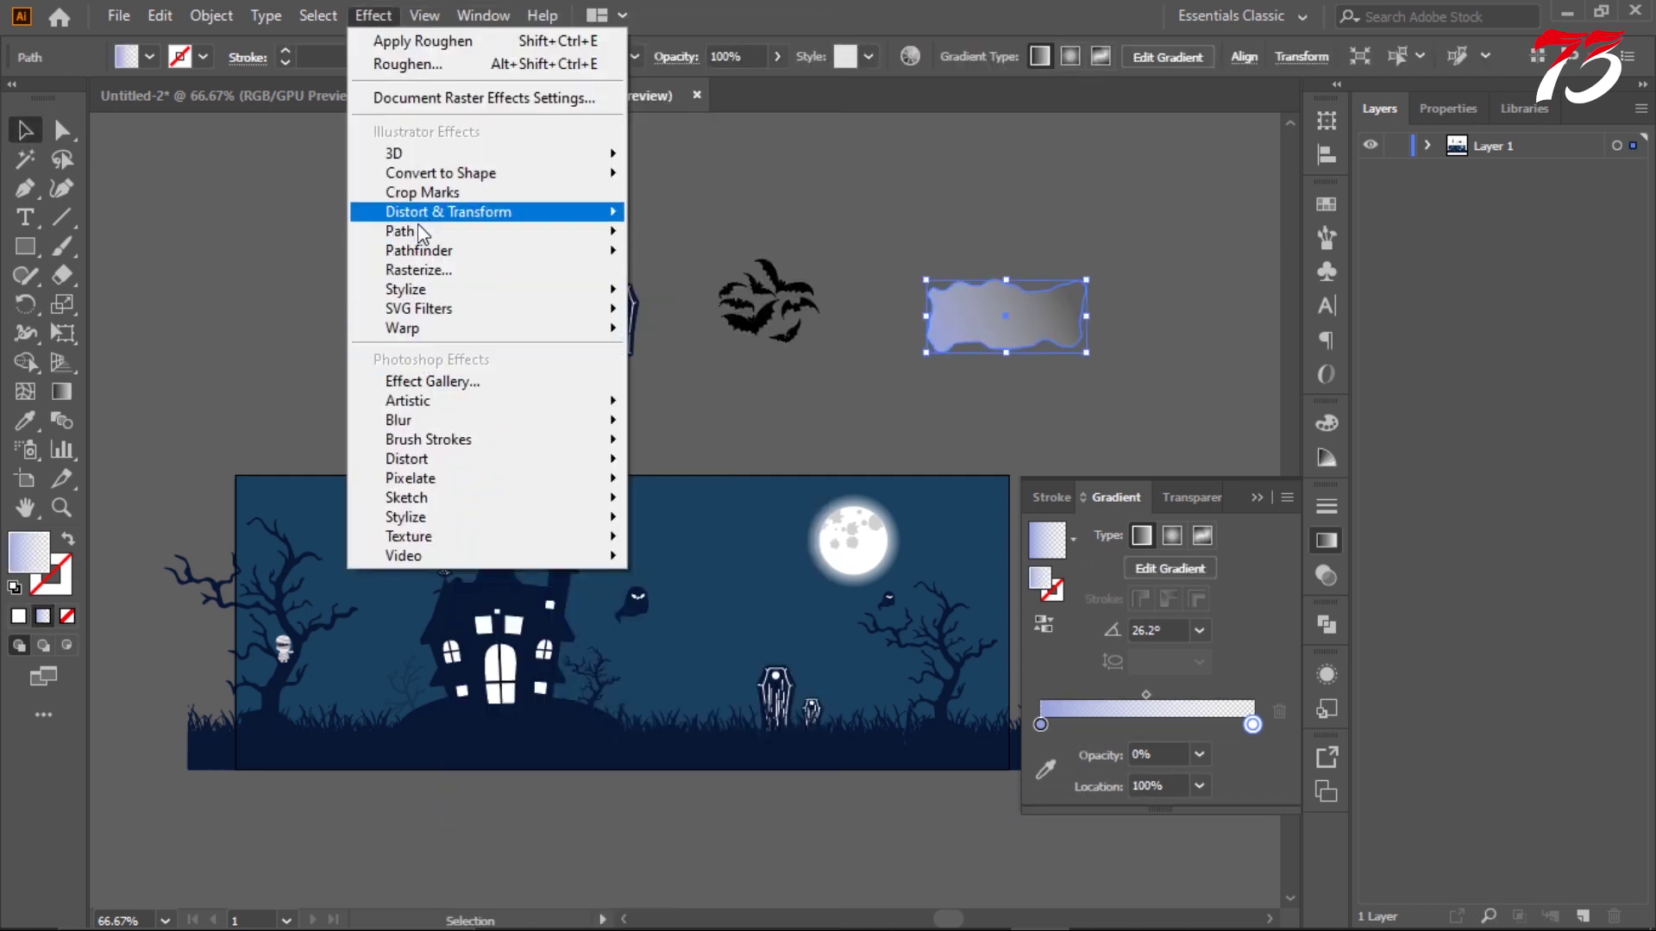
mouse_move(399, 419)
click(755, 424)
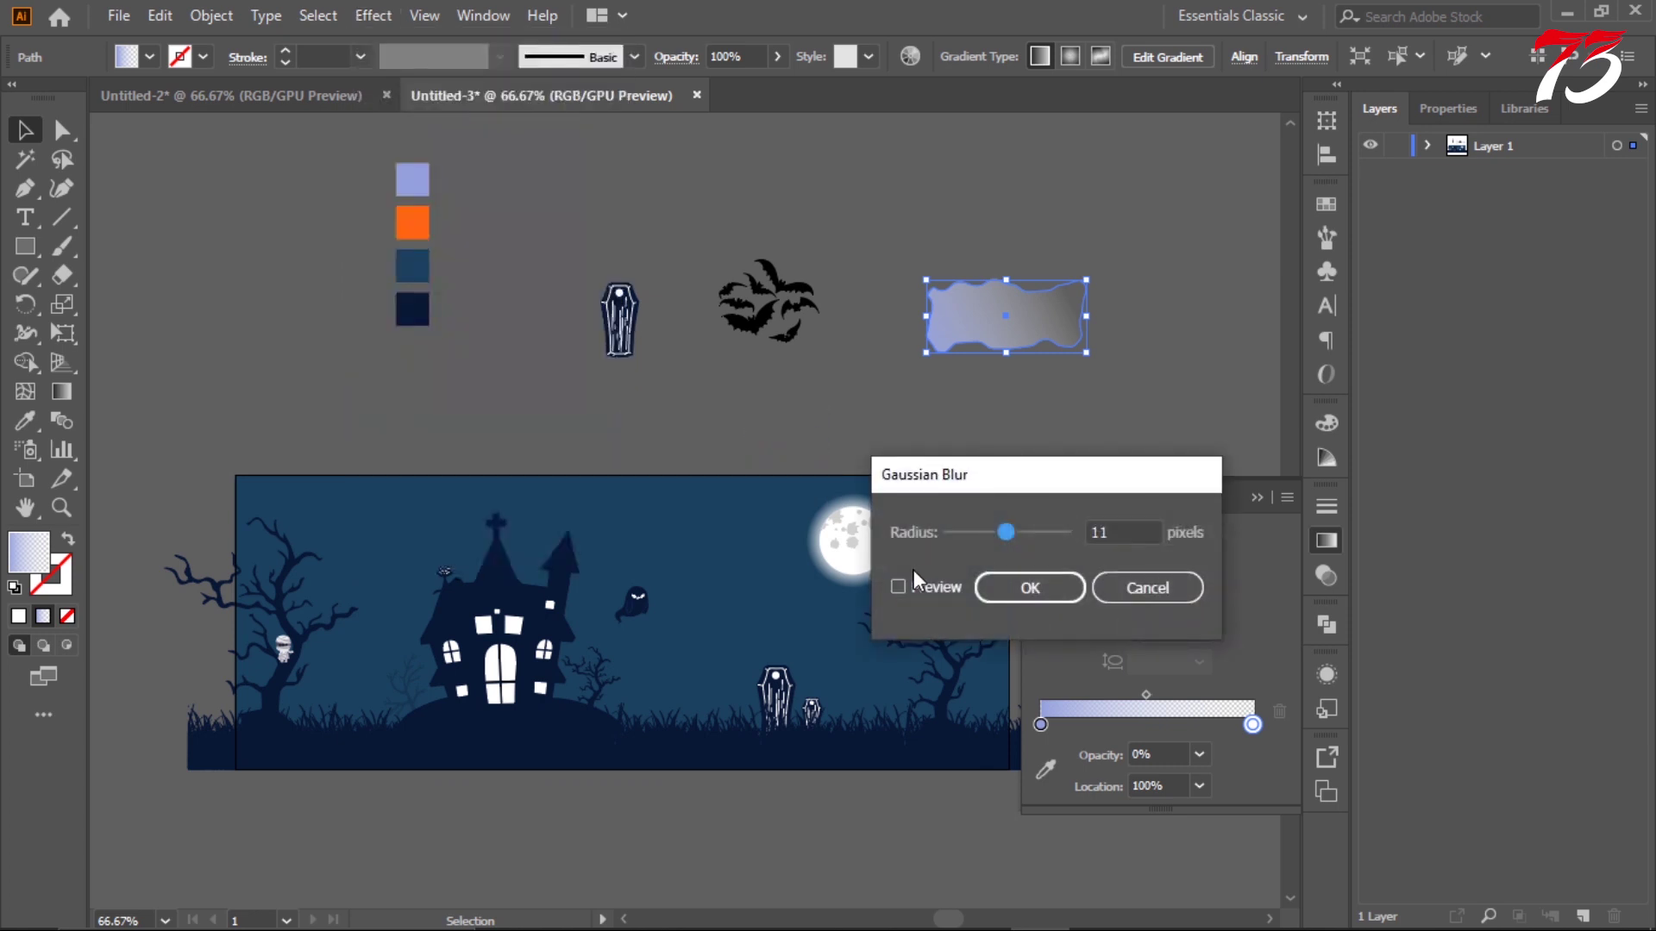
click(897, 587)
key(Up)
key(Up)
key(Up)
key(Return)
- Move the blurred cloud into the night sky beside the moon
click(258, 236)
mouse_move(986, 318)
mouse_down()
mouse_move(772, 545)
mouse_move(805, 559)
mouse_up()
scroll(820, 576, up, 1)
click(874, 385)
scroll(769, 535, up, 2)
click(784, 478)
- Lower the cloud gradient's starting stop to 40% opacity
scroll(872, 352, down, 3)
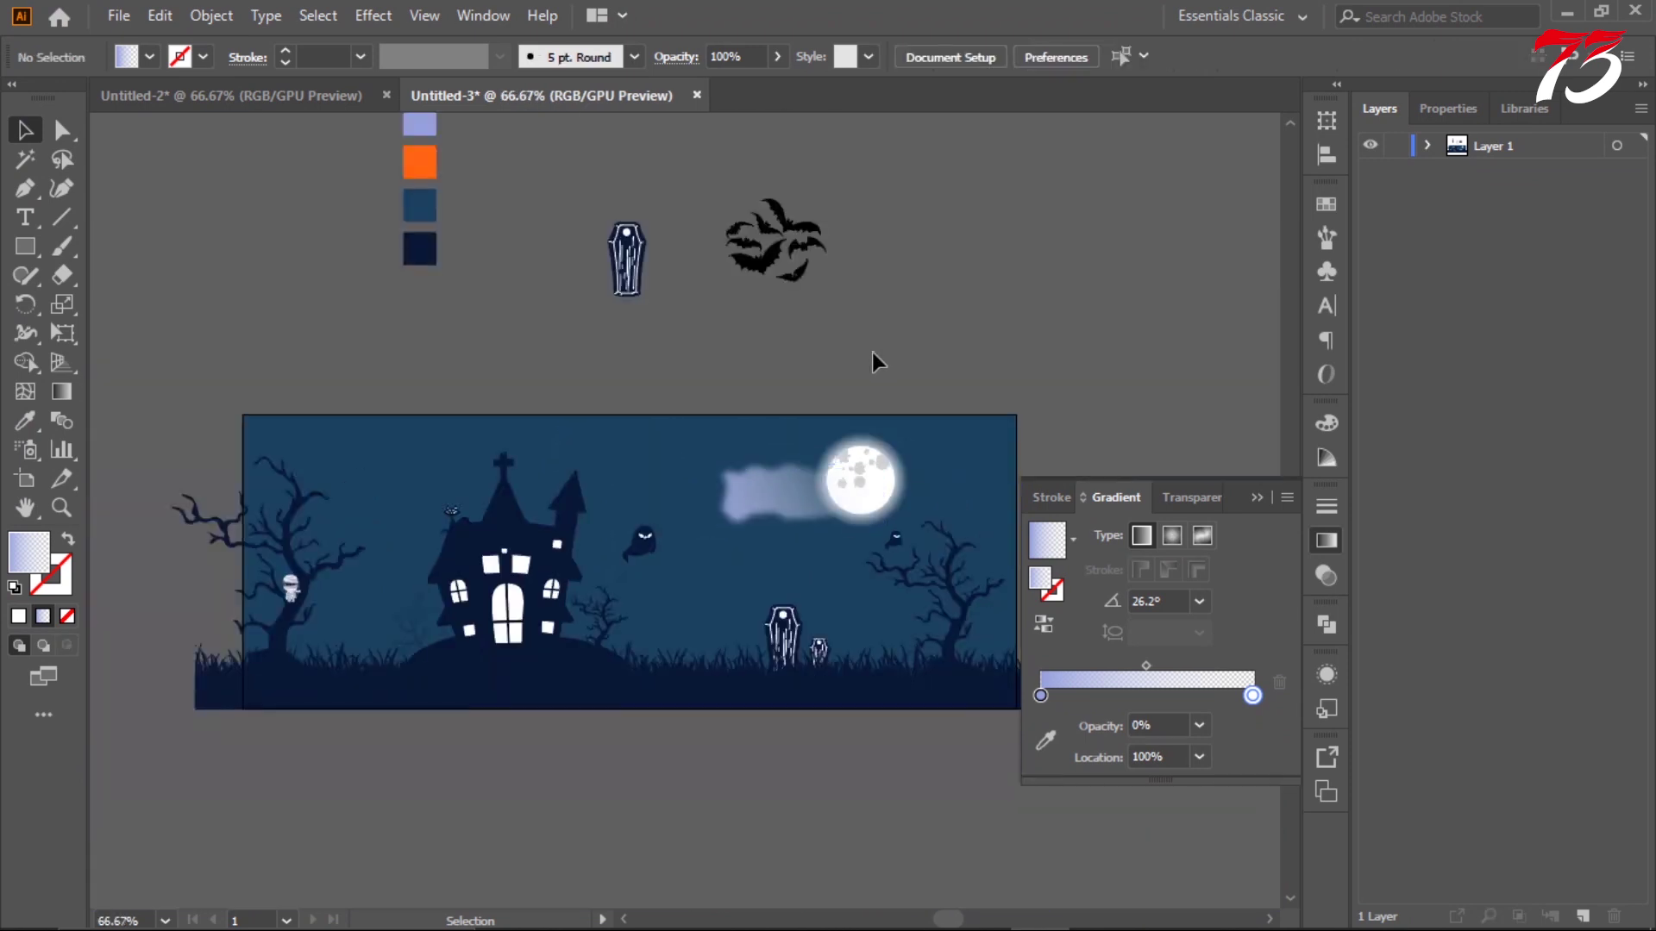
scroll(729, 547, up, 2)
scroll(694, 552, up, 2)
scroll(725, 465, down, 1)
scroll(744, 417, down, 2)
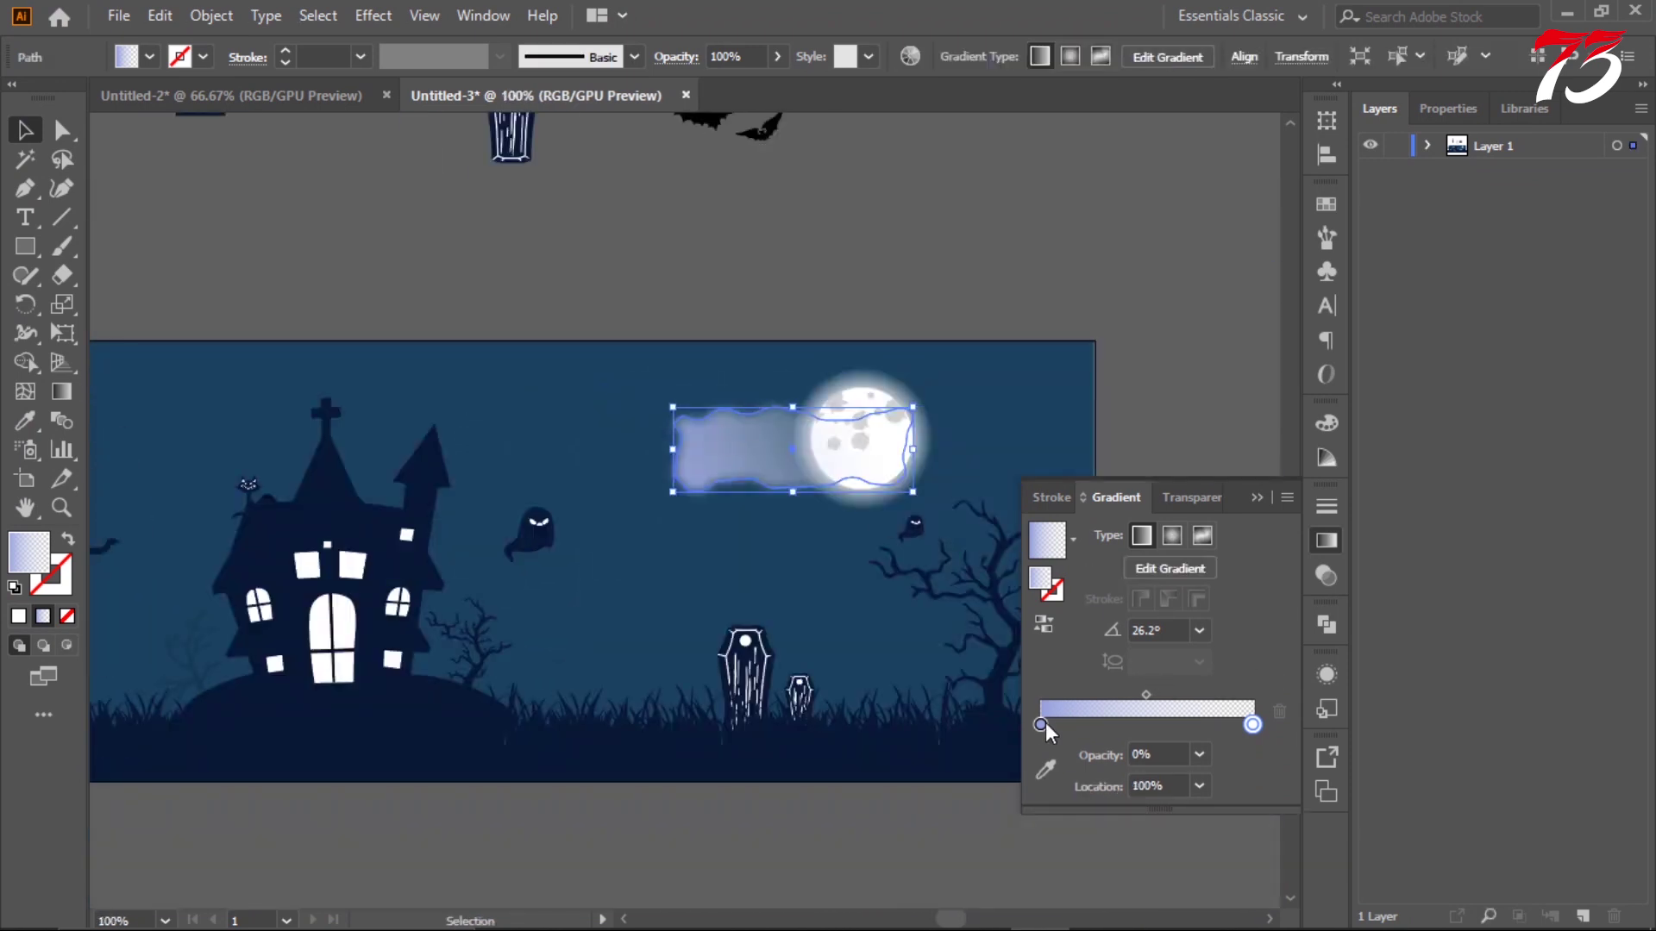
click(1198, 756)
click(1224, 579)
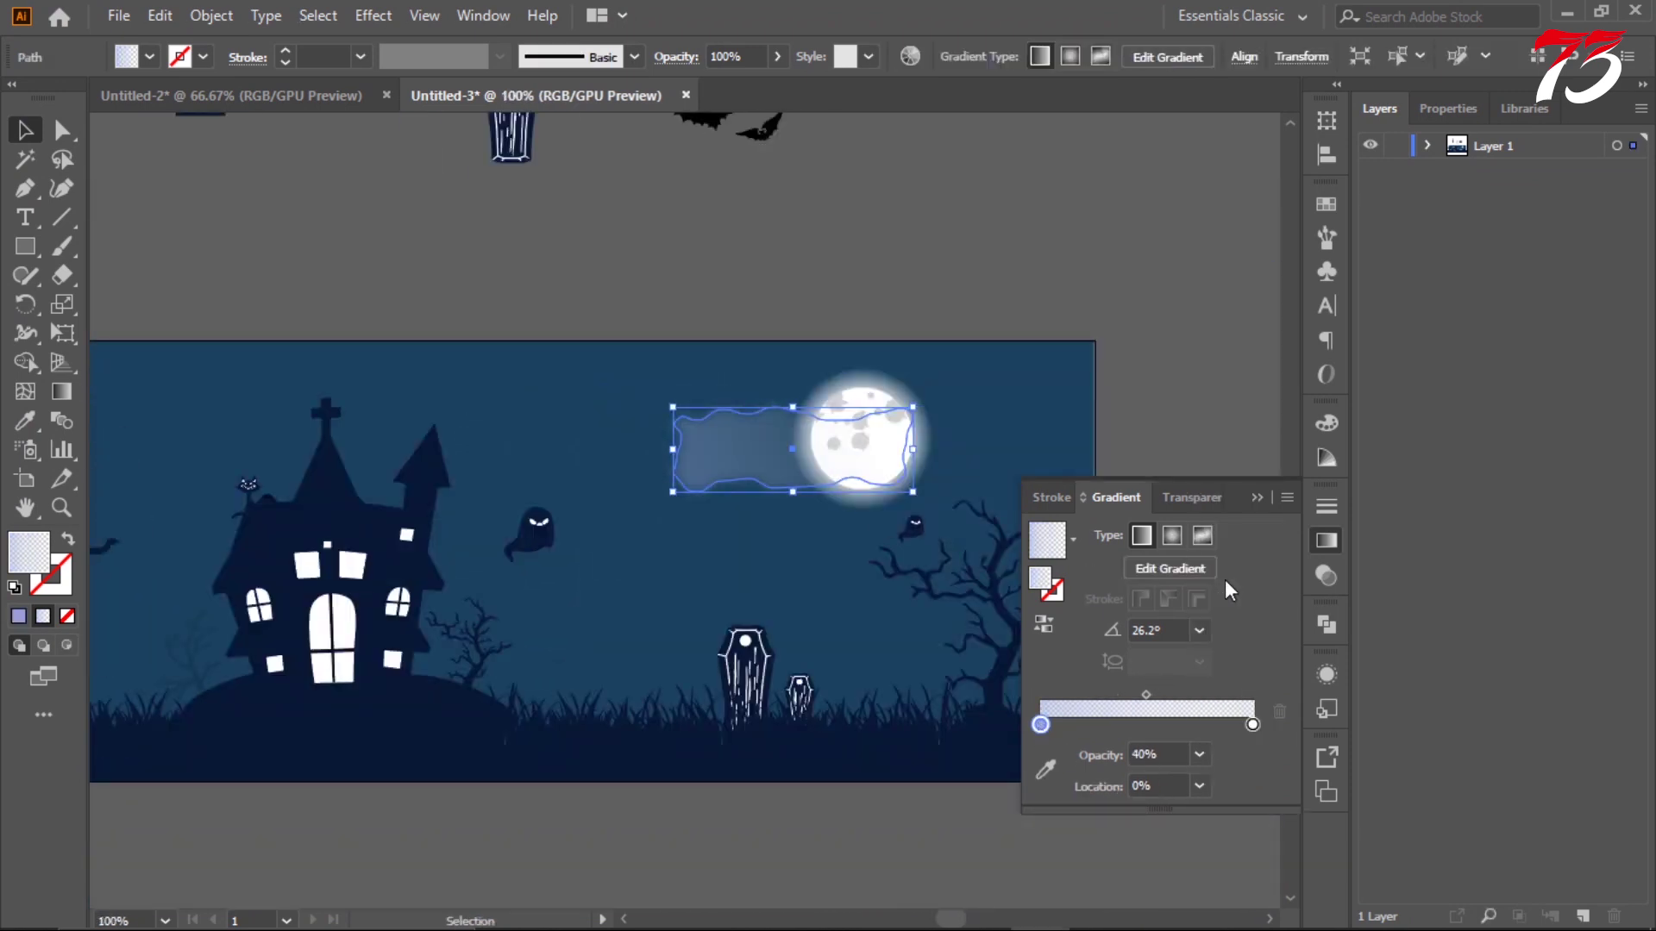
click(902, 249)
- Move the cloud over the moon's left edge and resize it to about 136 × 48 px
scroll(902, 249, down, 1)
scroll(902, 248, up, 2)
click(897, 483)
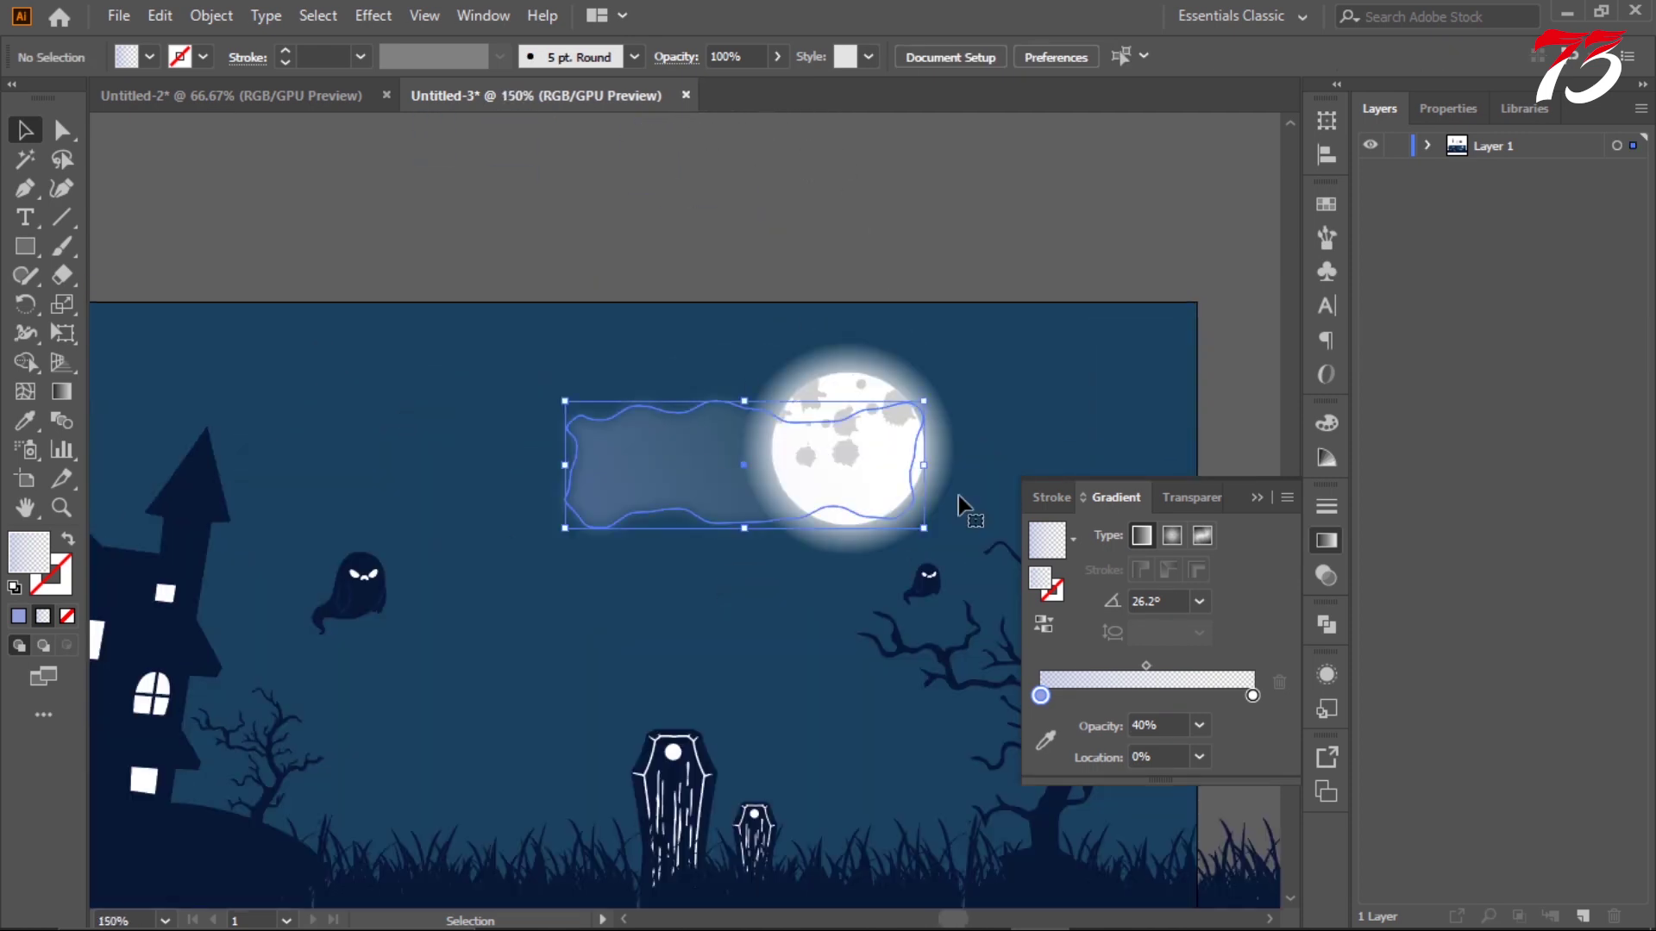
scroll(828, 295, down, 1)
scroll(794, 341, up, 1)
click(794, 340)
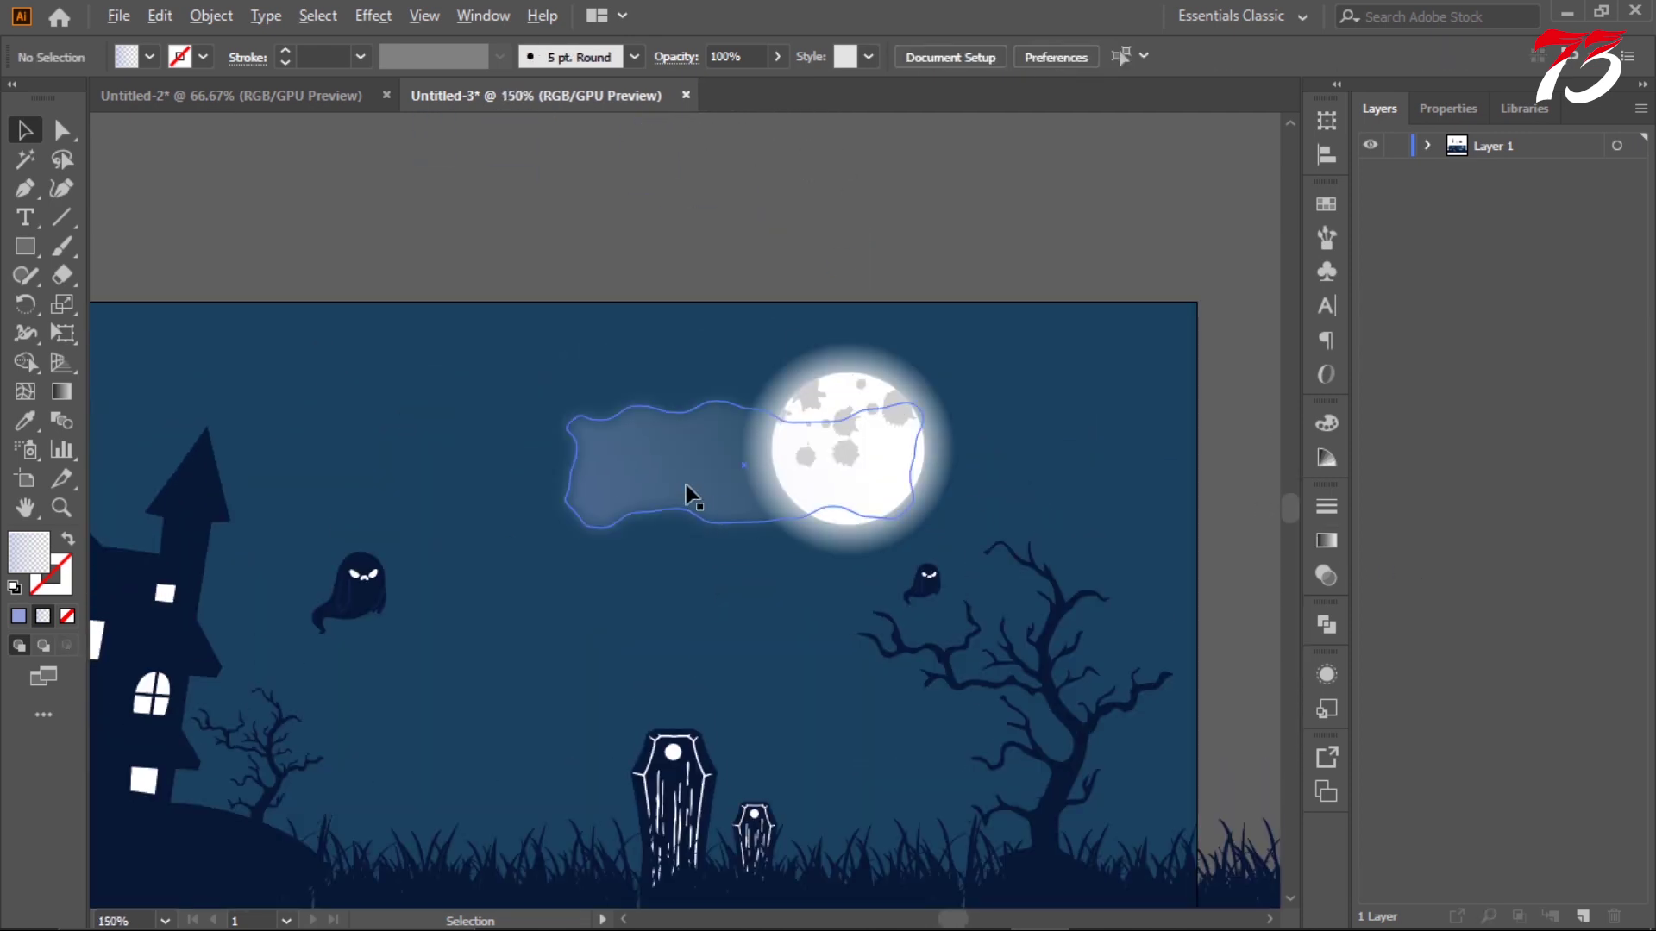
drag(693, 496, 840, 533)
mouse_move(1072, 573)
mouse_down()
mouse_move(1042, 541)
mouse_move(997, 538)
mouse_move(1002, 514)
mouse_up()
click(1038, 249)
scroll(1038, 248, down, 2)
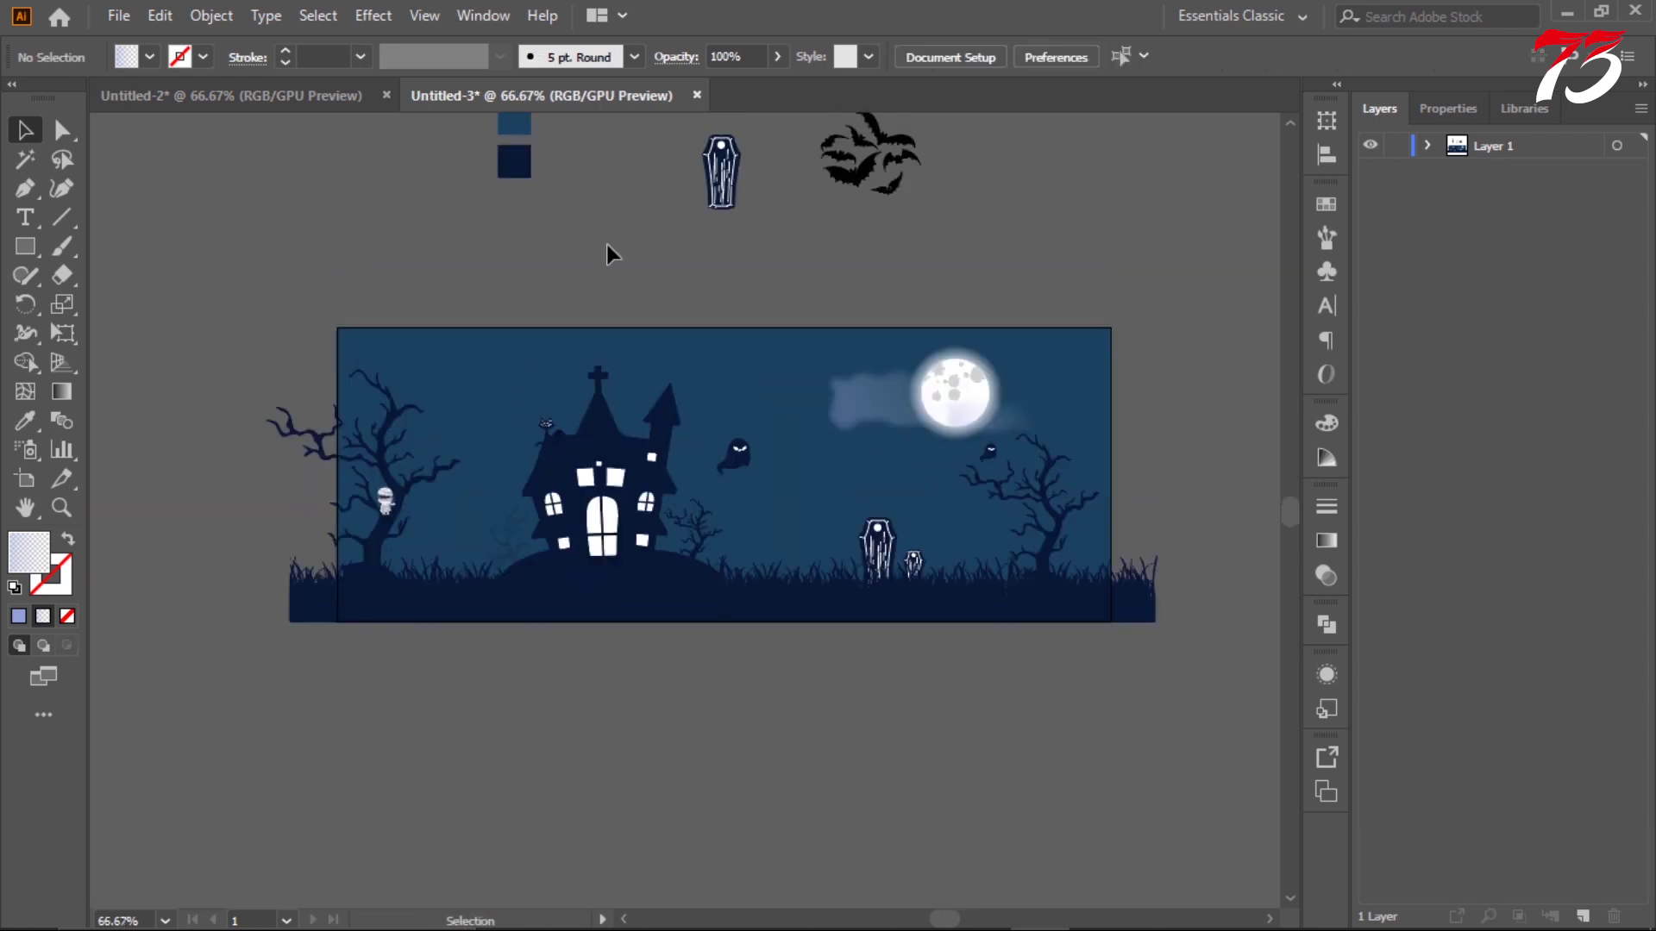
scroll(650, 303, left, 2)
scroll(502, 339, up, 2)
- Duplicate the cloud, shrink the copy, and position the clouds beside the moon
drag(940, 480, 874, 494)
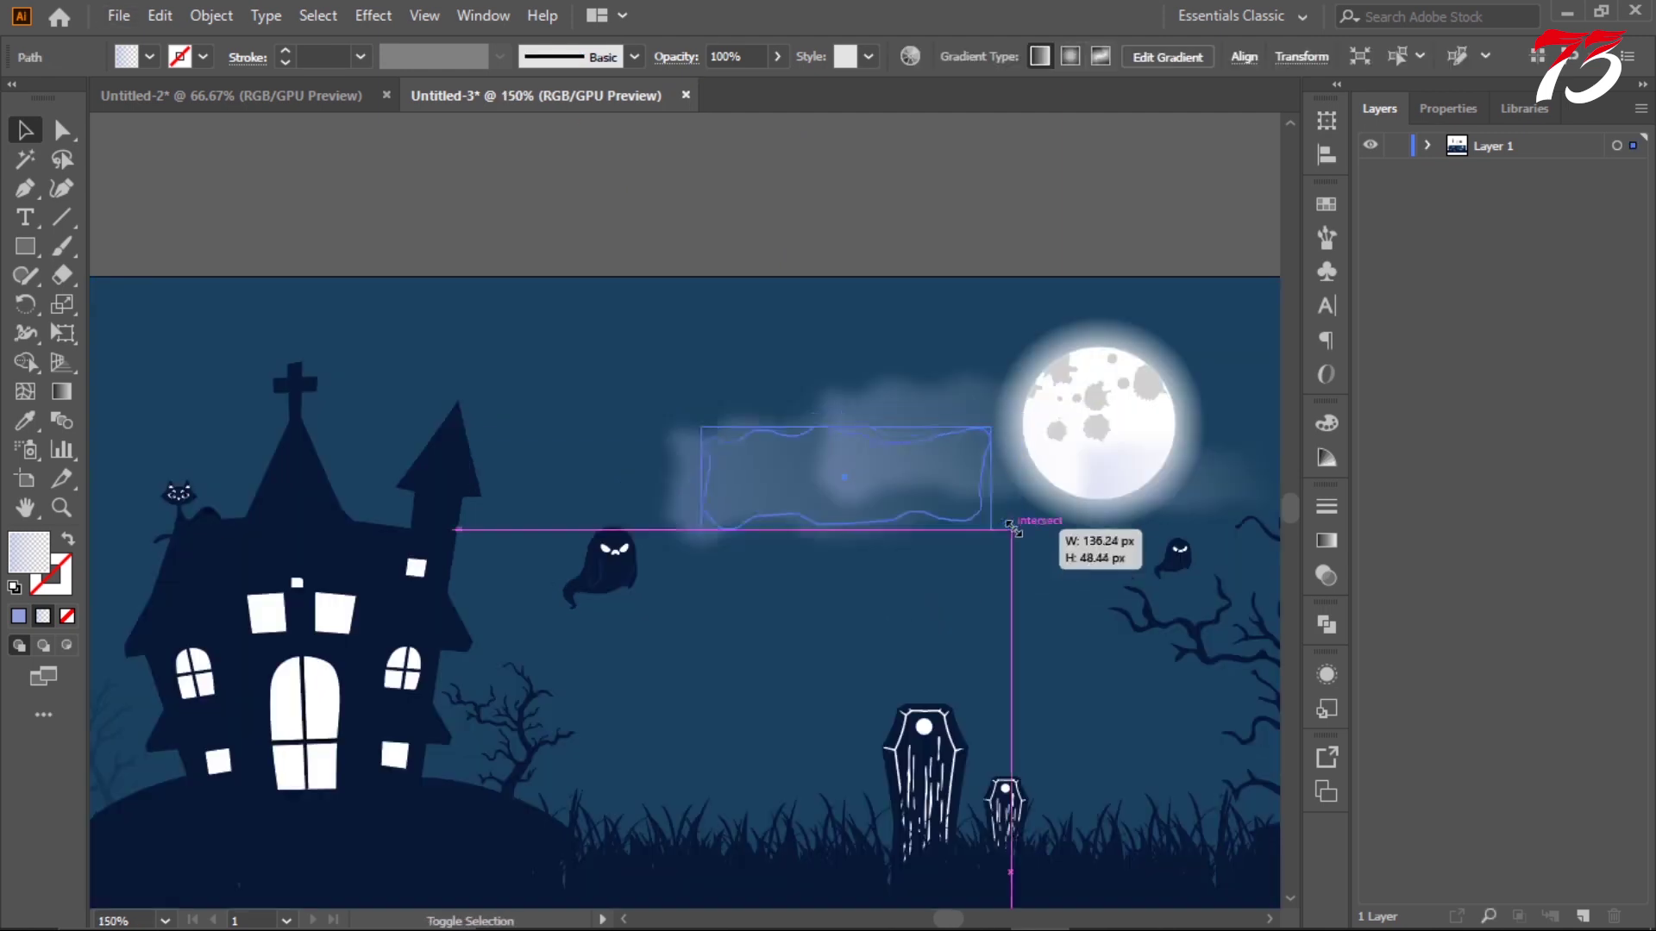
mouse_move(1018, 537)
mouse_down()
mouse_move(948, 518)
mouse_move(918, 423)
mouse_up()
click(1083, 226)
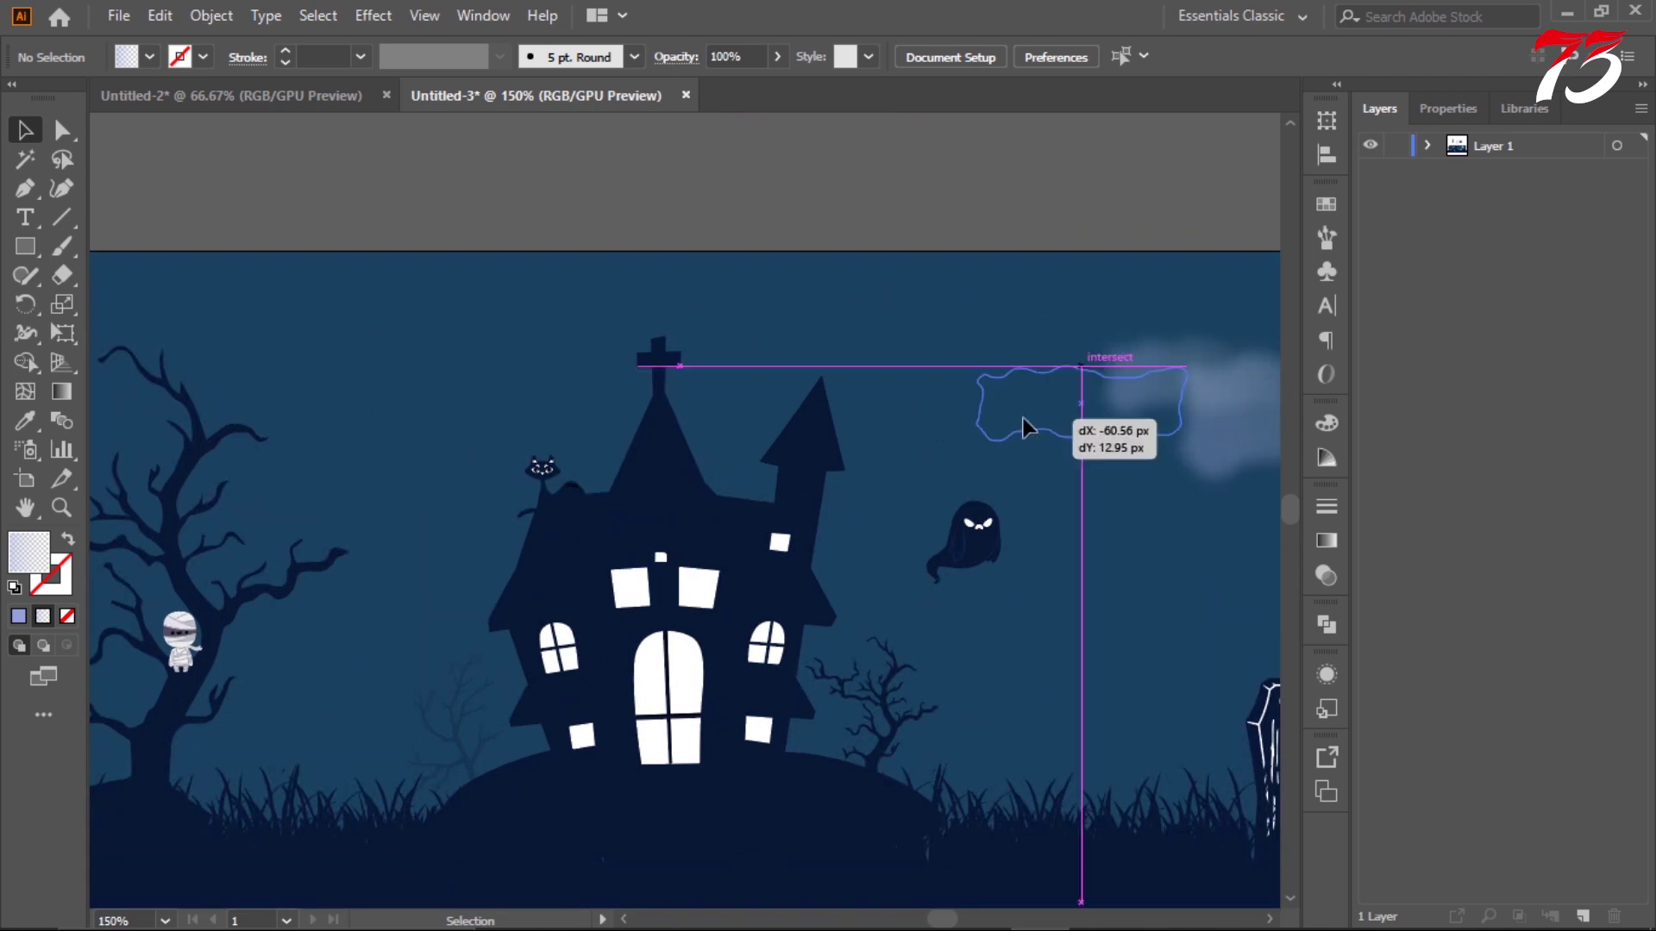
mouse_move(1129, 384)
mouse_down()
mouse_move(1089, 369)
mouse_move(1064, 387)
mouse_up()
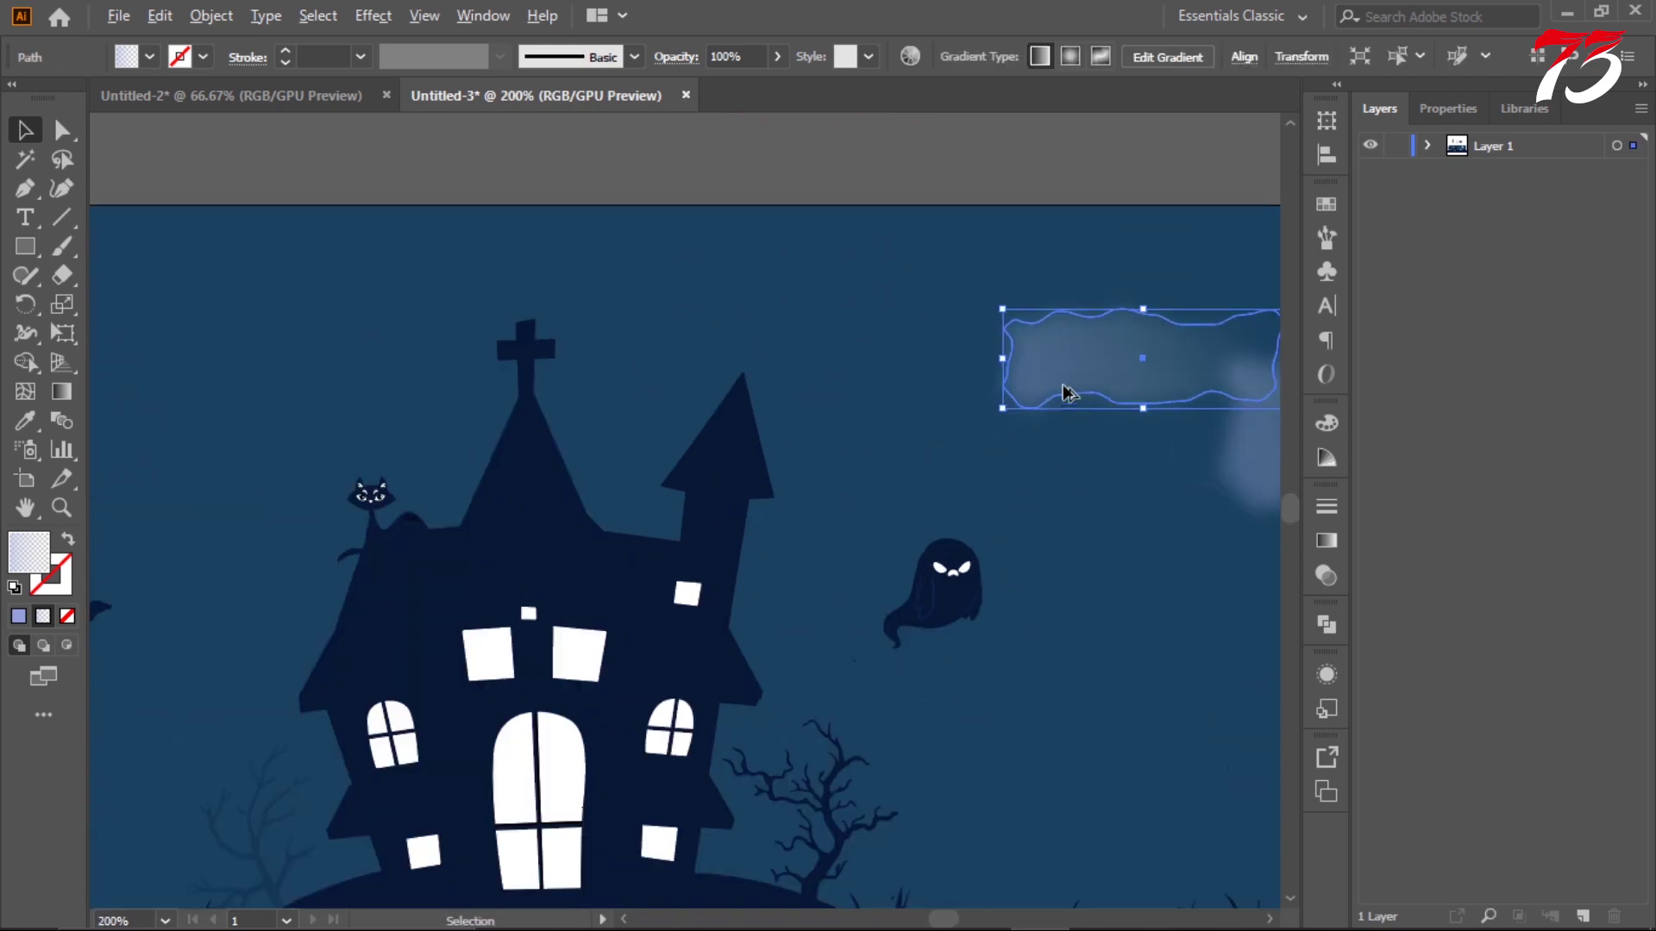
click(1021, 162)
- Place a smaller cloud copy high in the sky above the left tree
key(ctrl+minus)
scroll(1063, 314, up, 1)
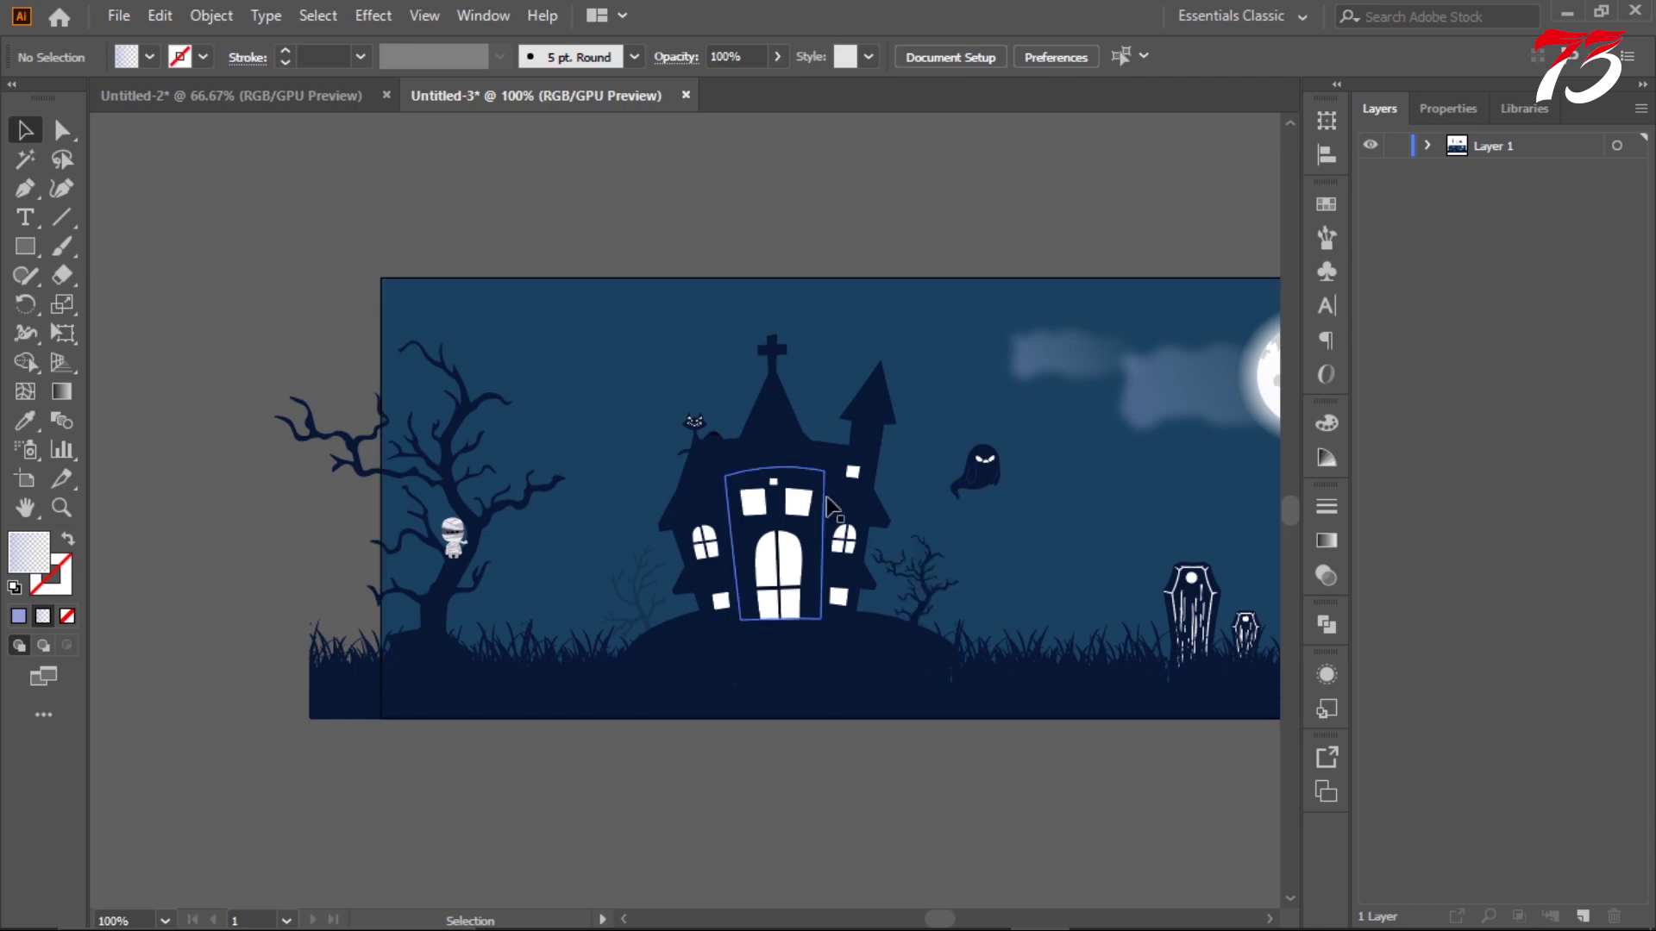
key(ctrl+minus)
key(ctrl+plus)
key(ctrl+plus)
key(ctrl+minus)
drag(865, 411, 355, 377)
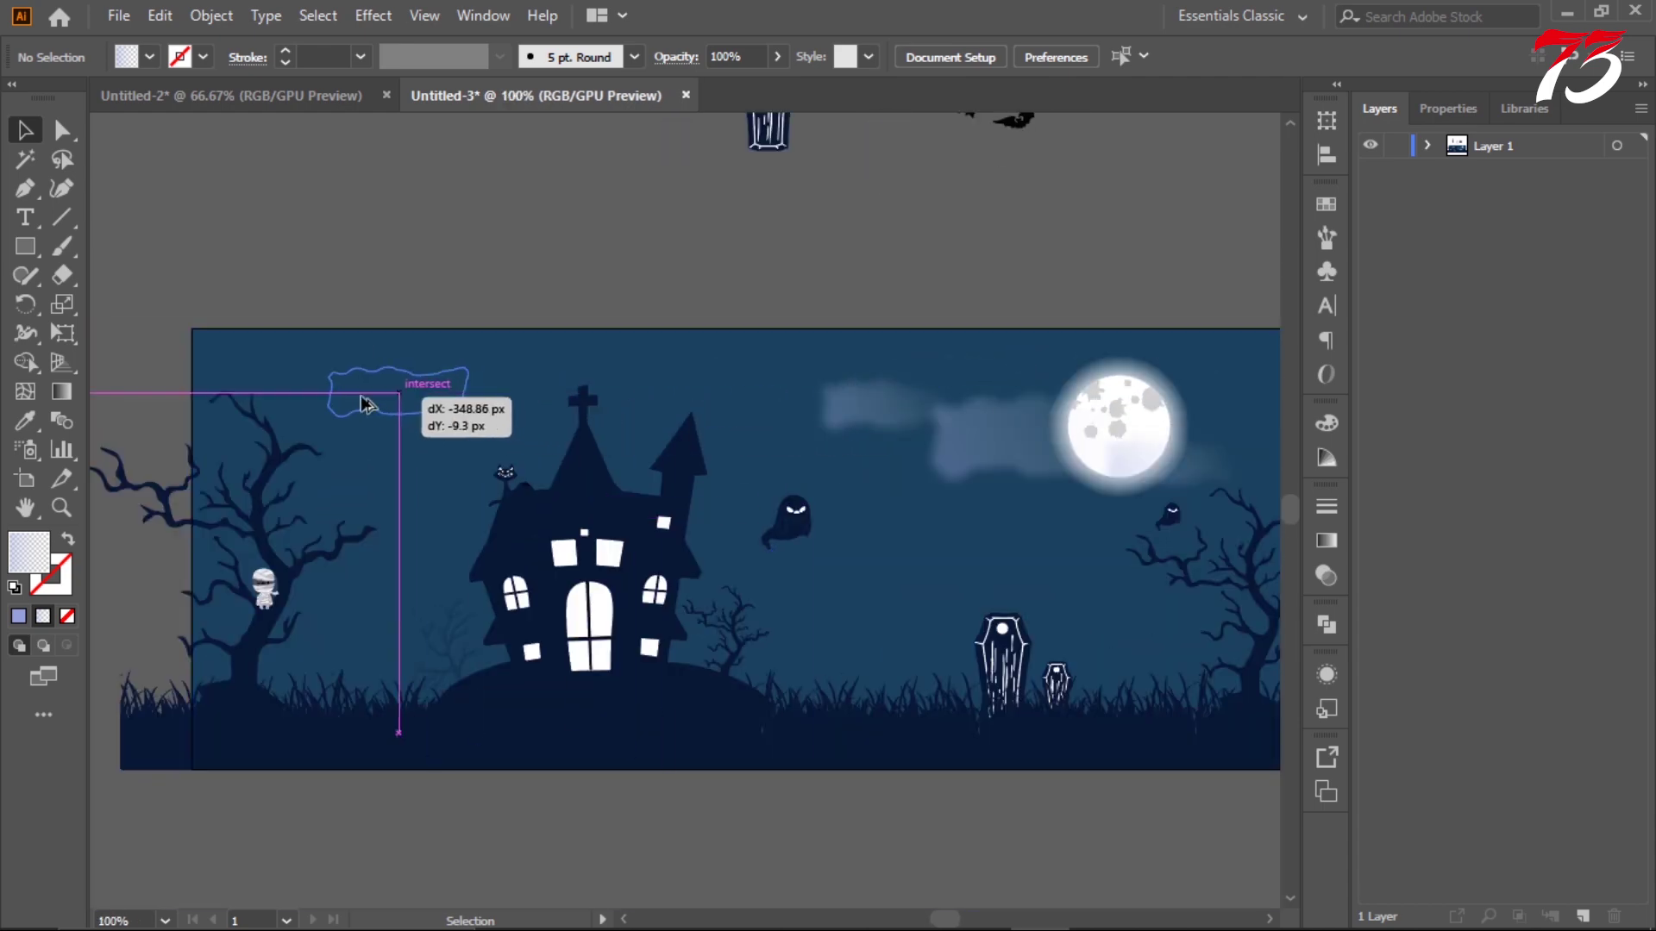
key(ctrl+plus)
click(600, 240)
key(ctrl+minus)
key(ctrl+minus)
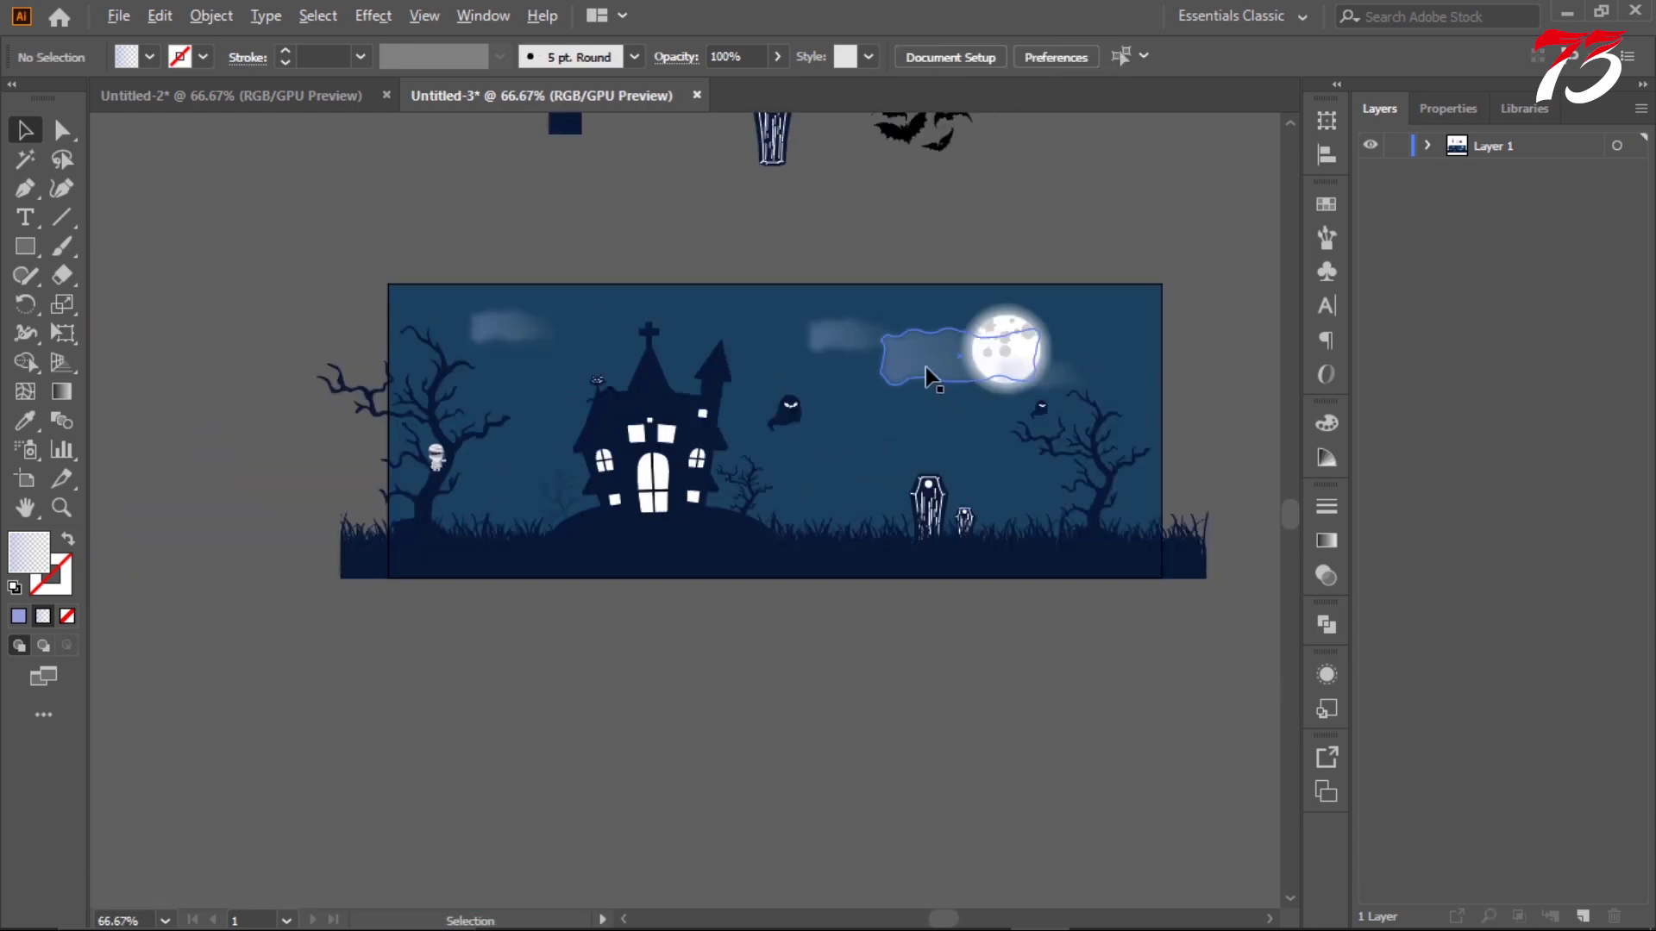
drag(930, 377, 495, 373)
key(ctrl+plus)
key(ctrl+plus)
key(ctrl+plus)
drag(969, 509, 722, 427)
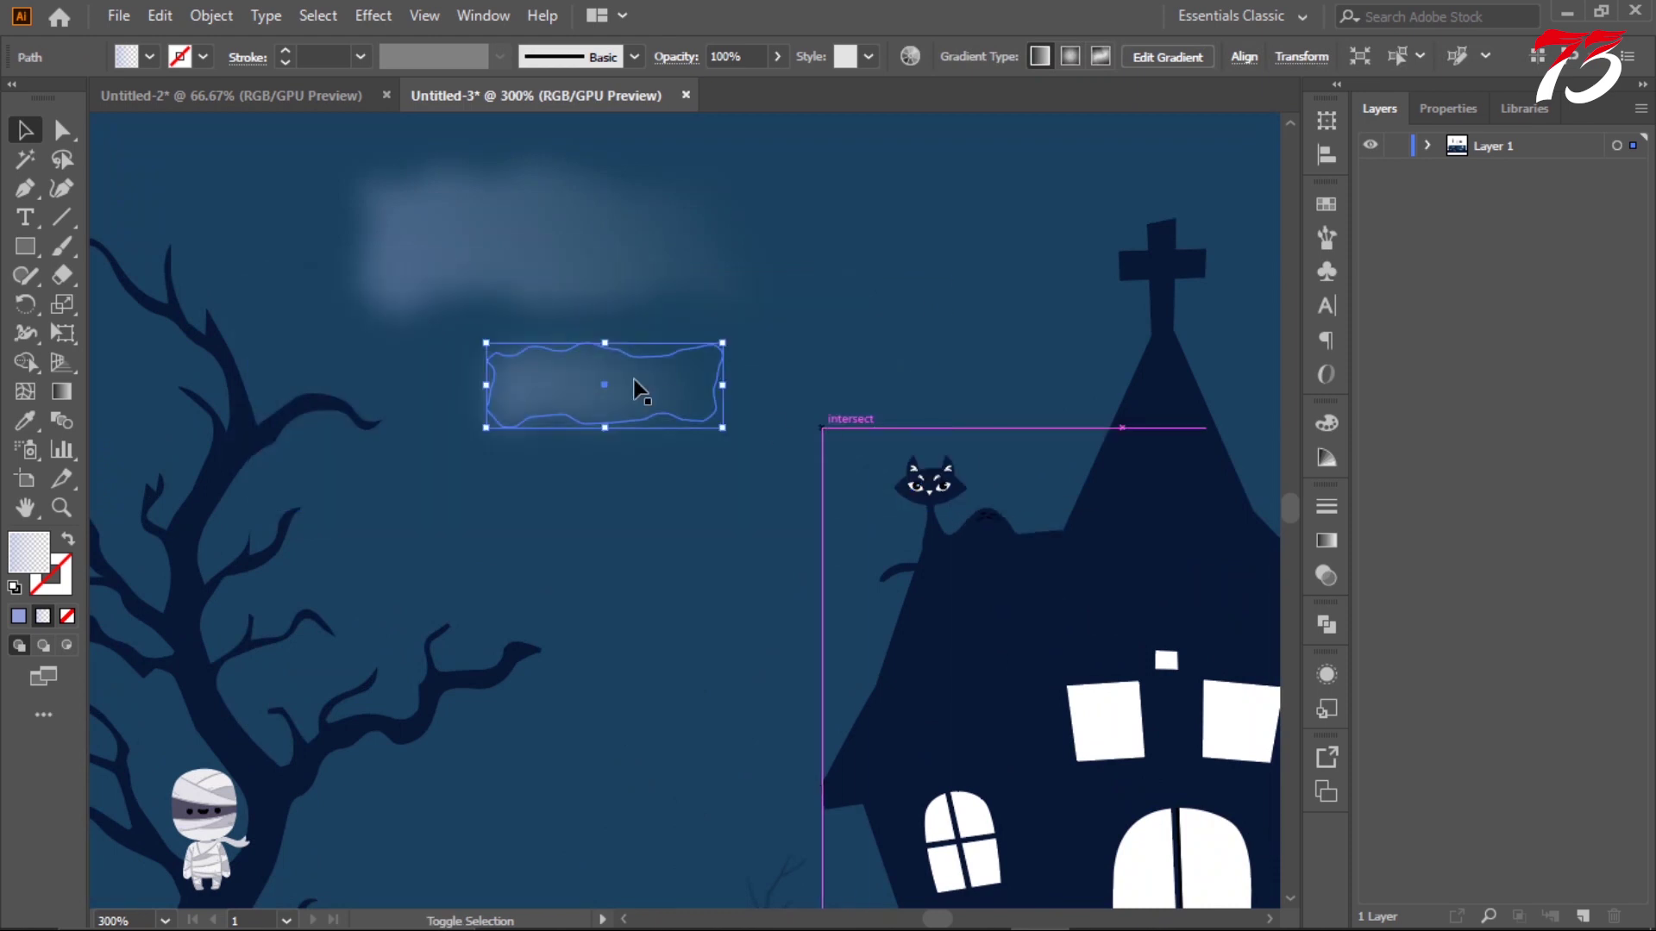
drag(638, 388, 684, 325)
key(ctrl+minus)
key(ctrl+minus)
key(ctrl+minus)
click(812, 208)
- Nudge the left cloud's lower part down and left, then review the whole artboard
key(ctrl+plus)
key(ctrl+plus)
key(ctrl+plus)
click(703, 466)
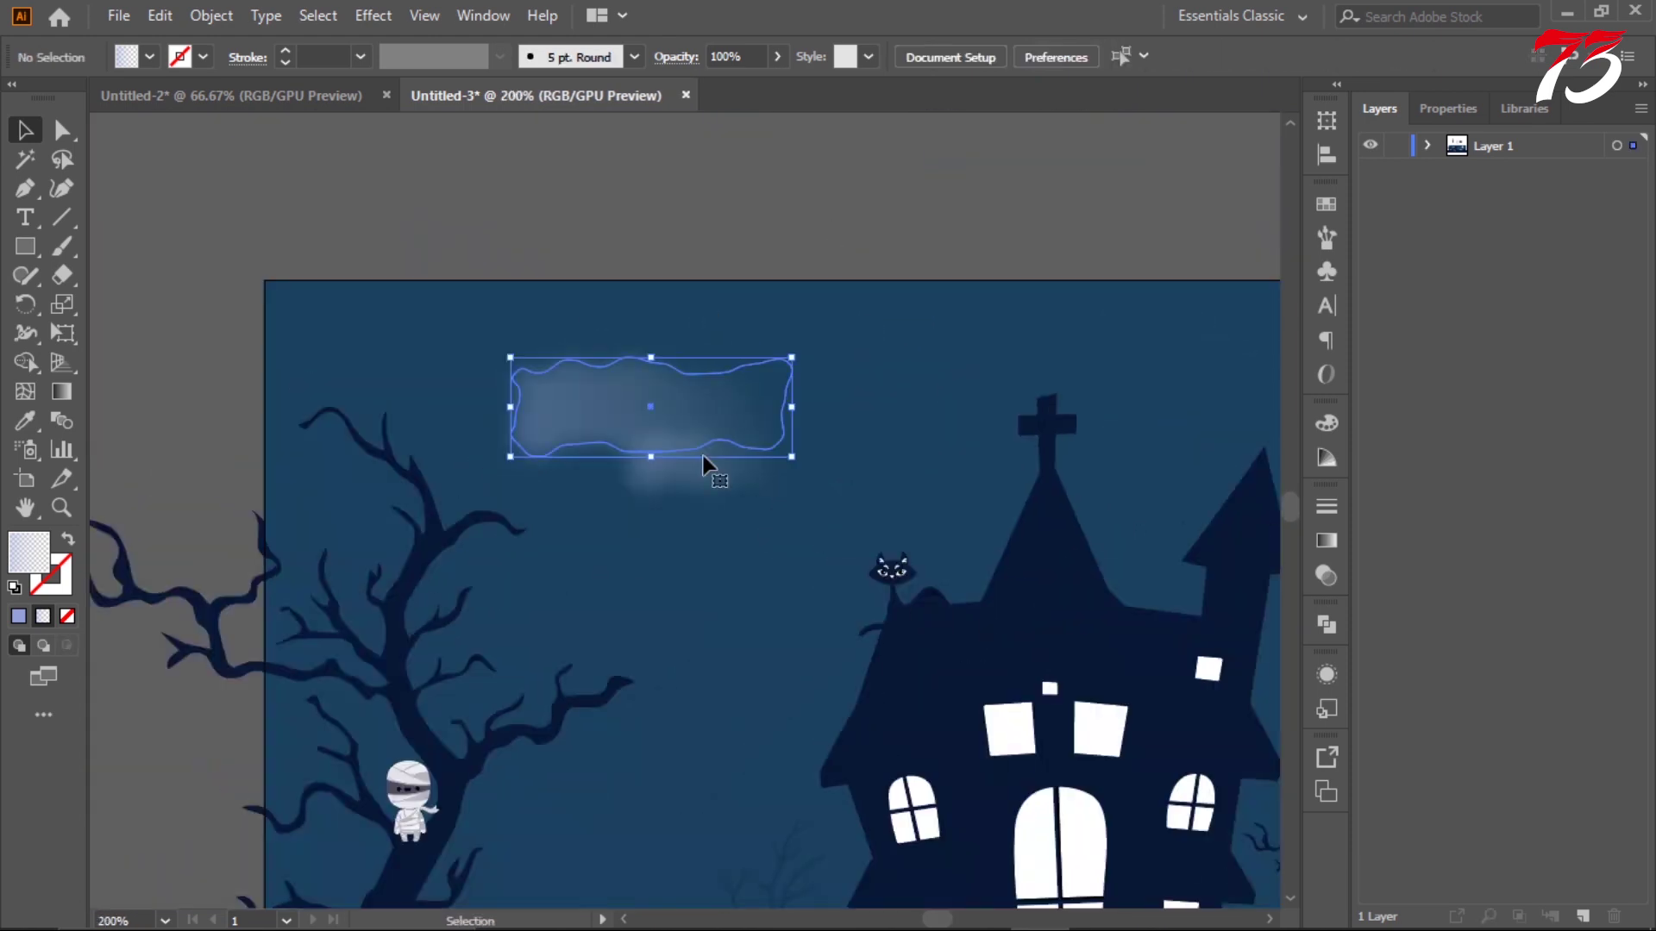
double_click(702, 466)
double_click(826, 220)
drag(676, 484, 621, 499)
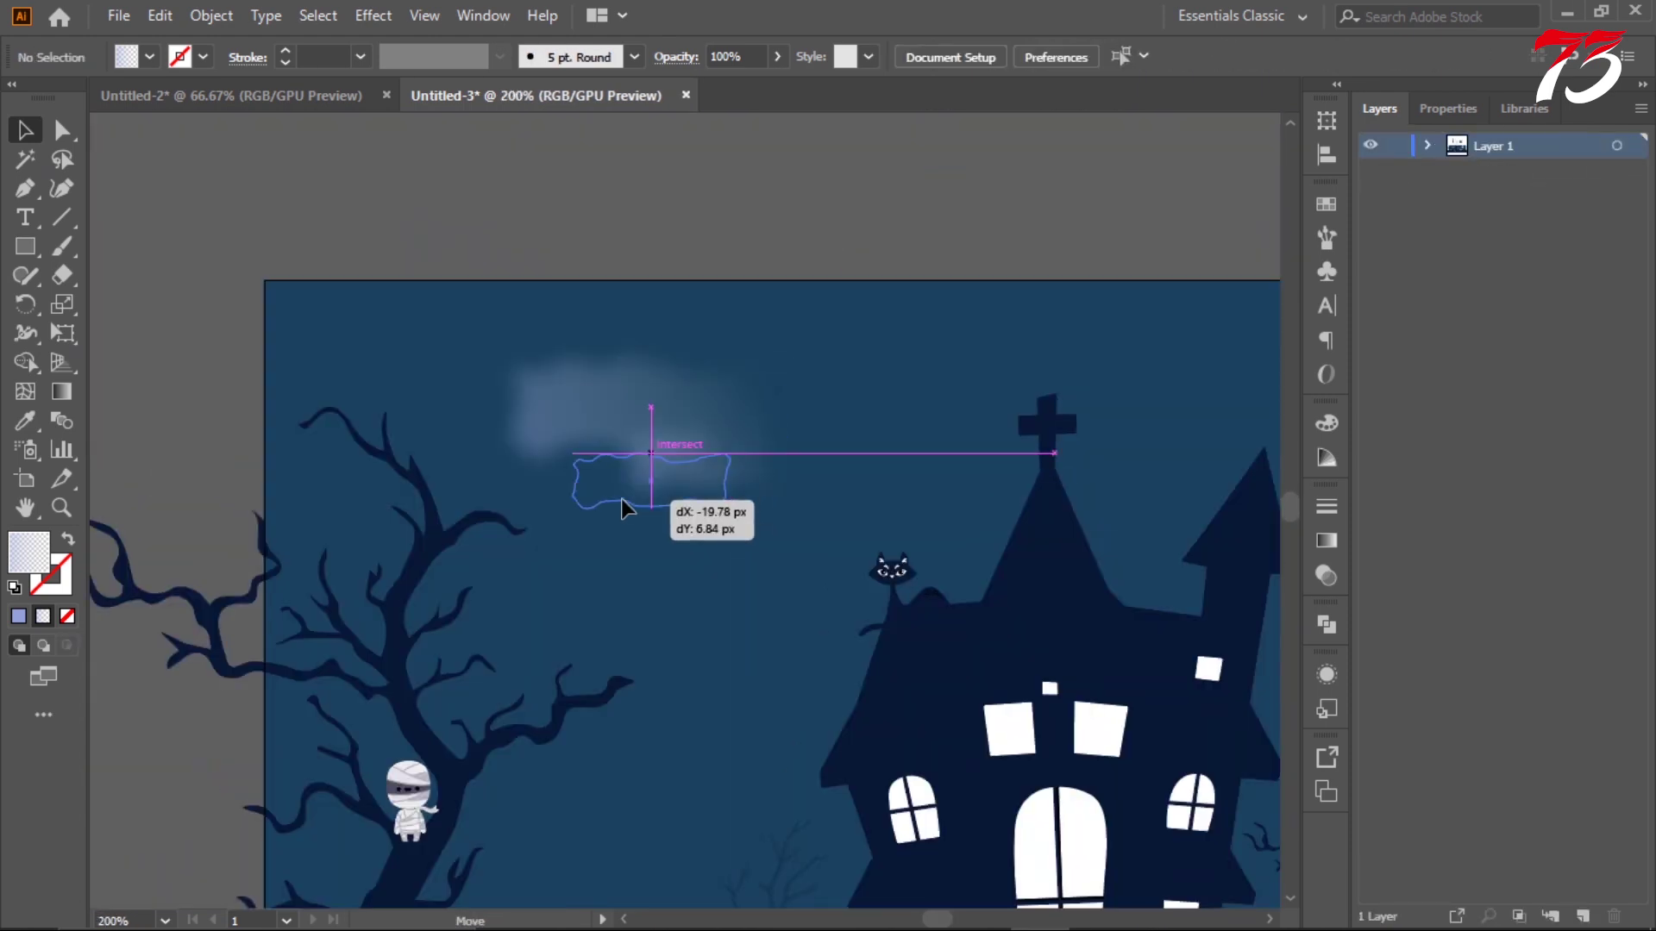
click(877, 203)
key(ctrl+minus)
key(ctrl+minus)
key(ctrl+minus)
key(ctrl+plus)
key(ctrl+minus)
scroll(840, 319, up, 2)
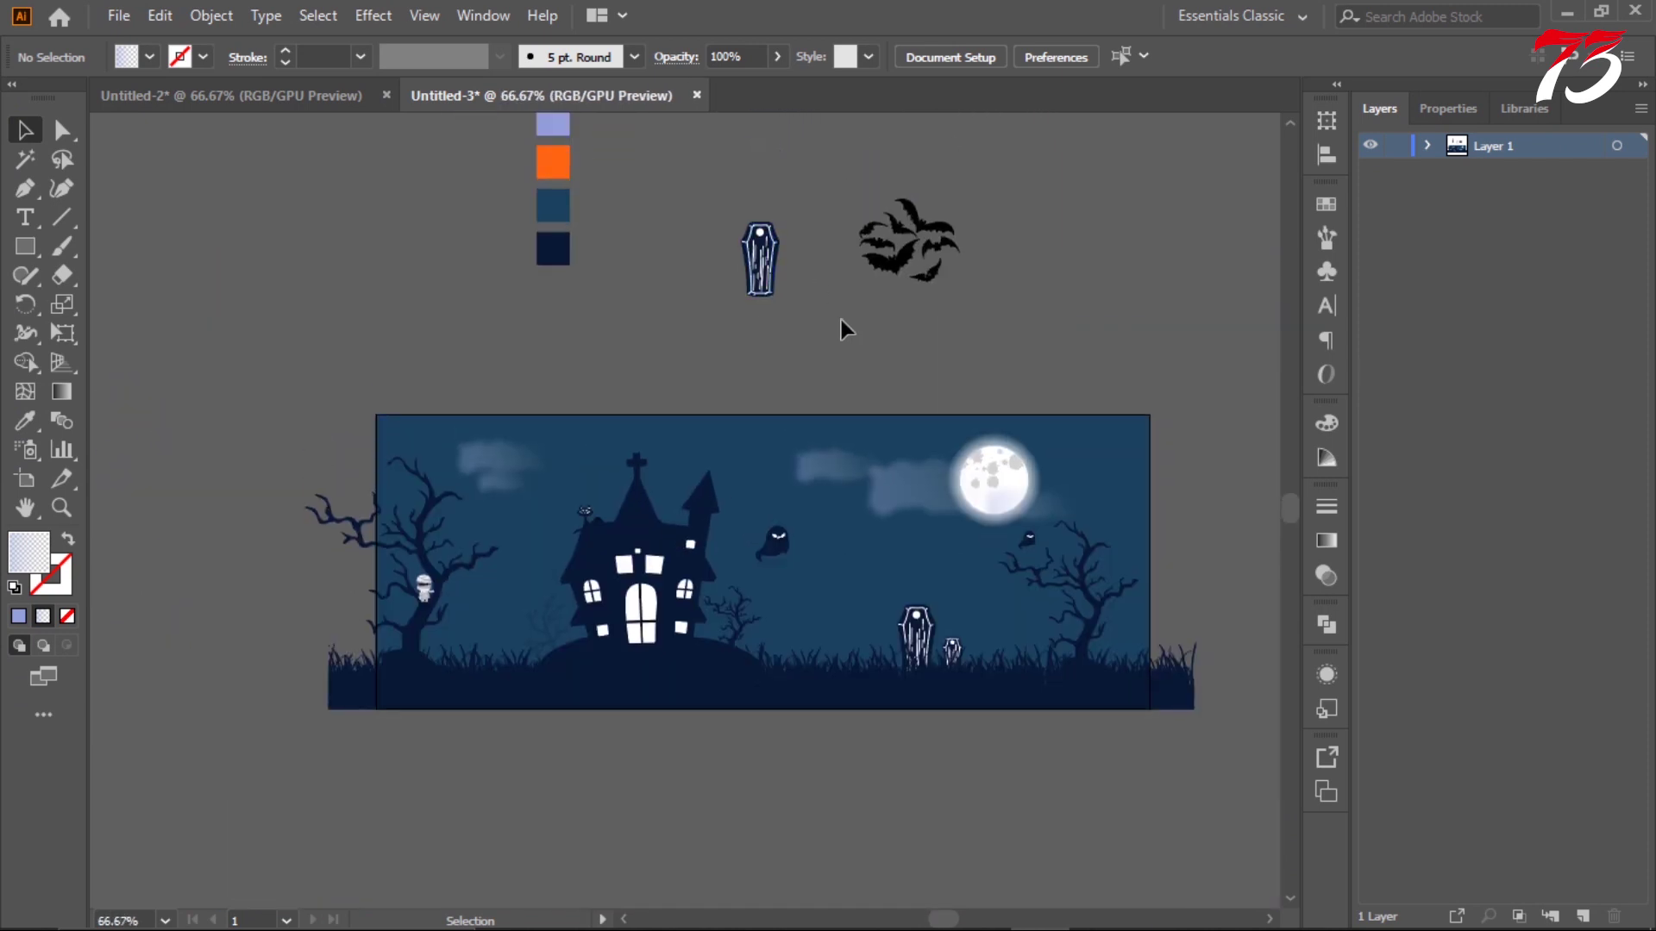
scroll(841, 319, up, 1)
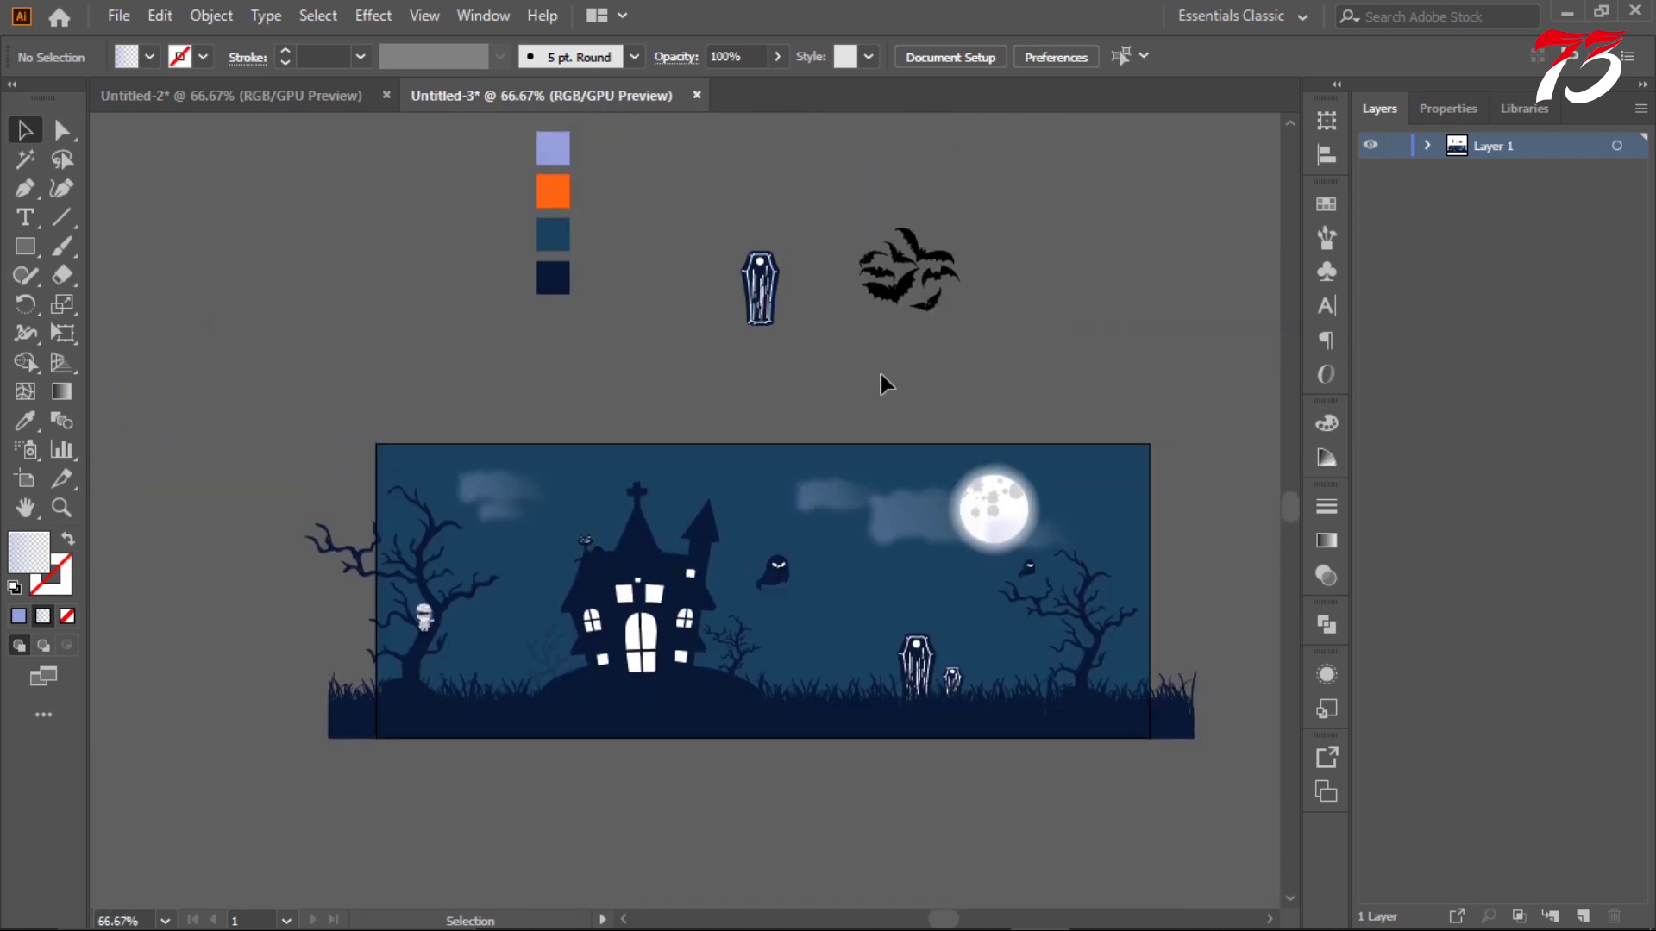
- Select the grass and trees with the Direct Selection tool, then deselect them
click(1190, 707)
shift+click(461, 561)
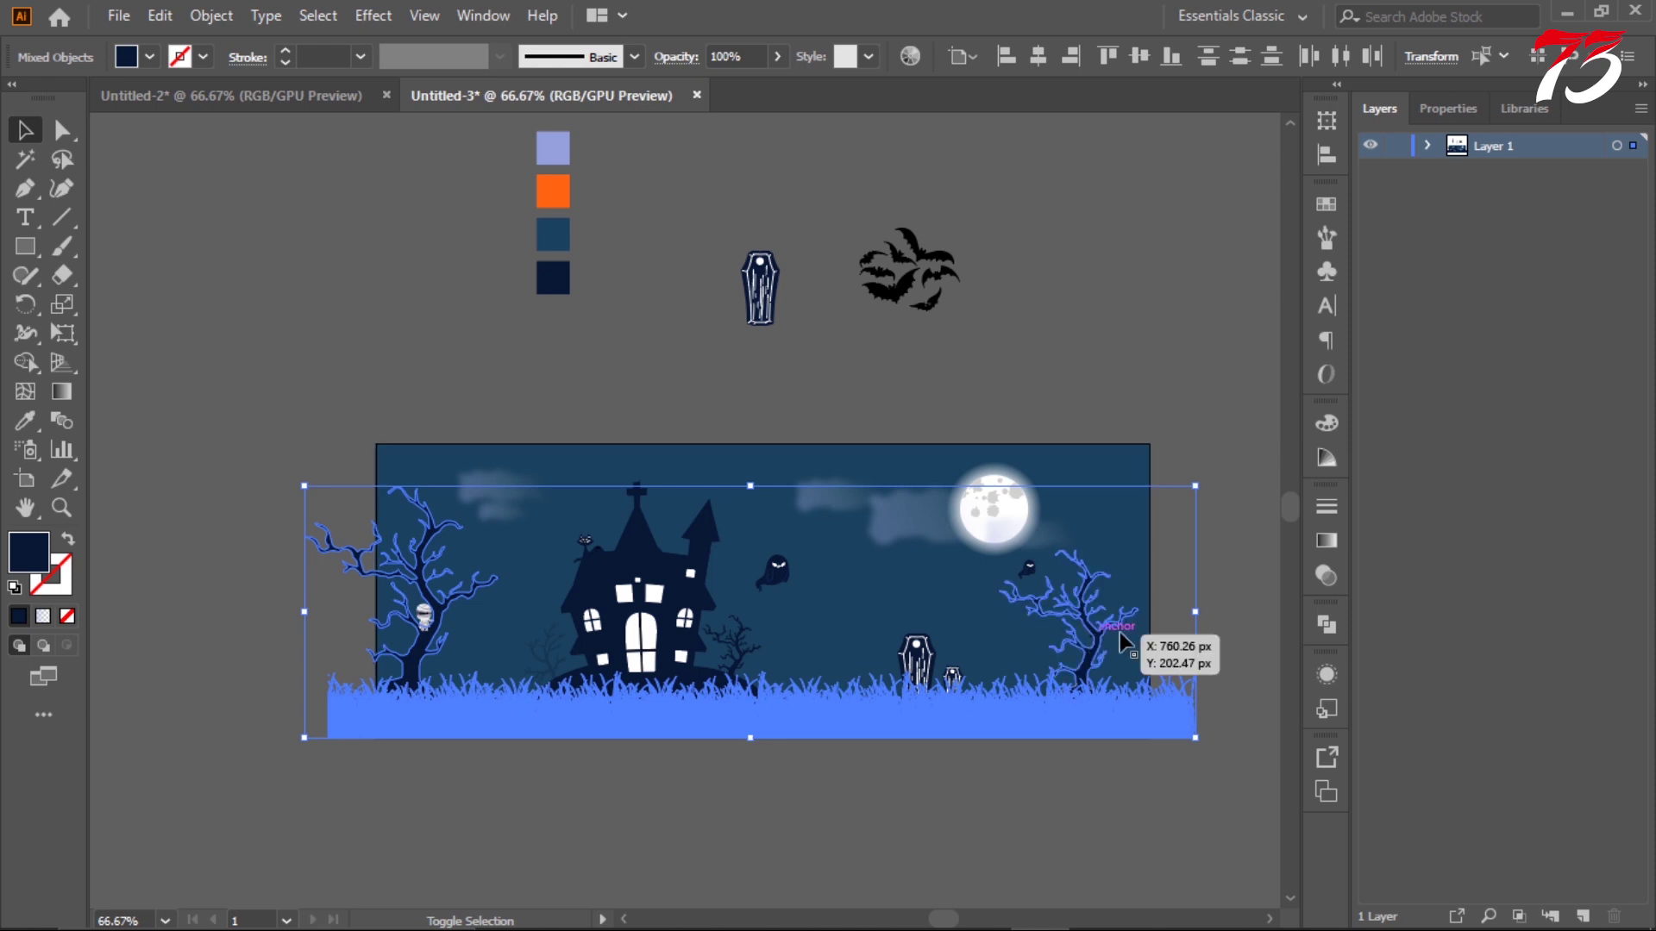
key(a)
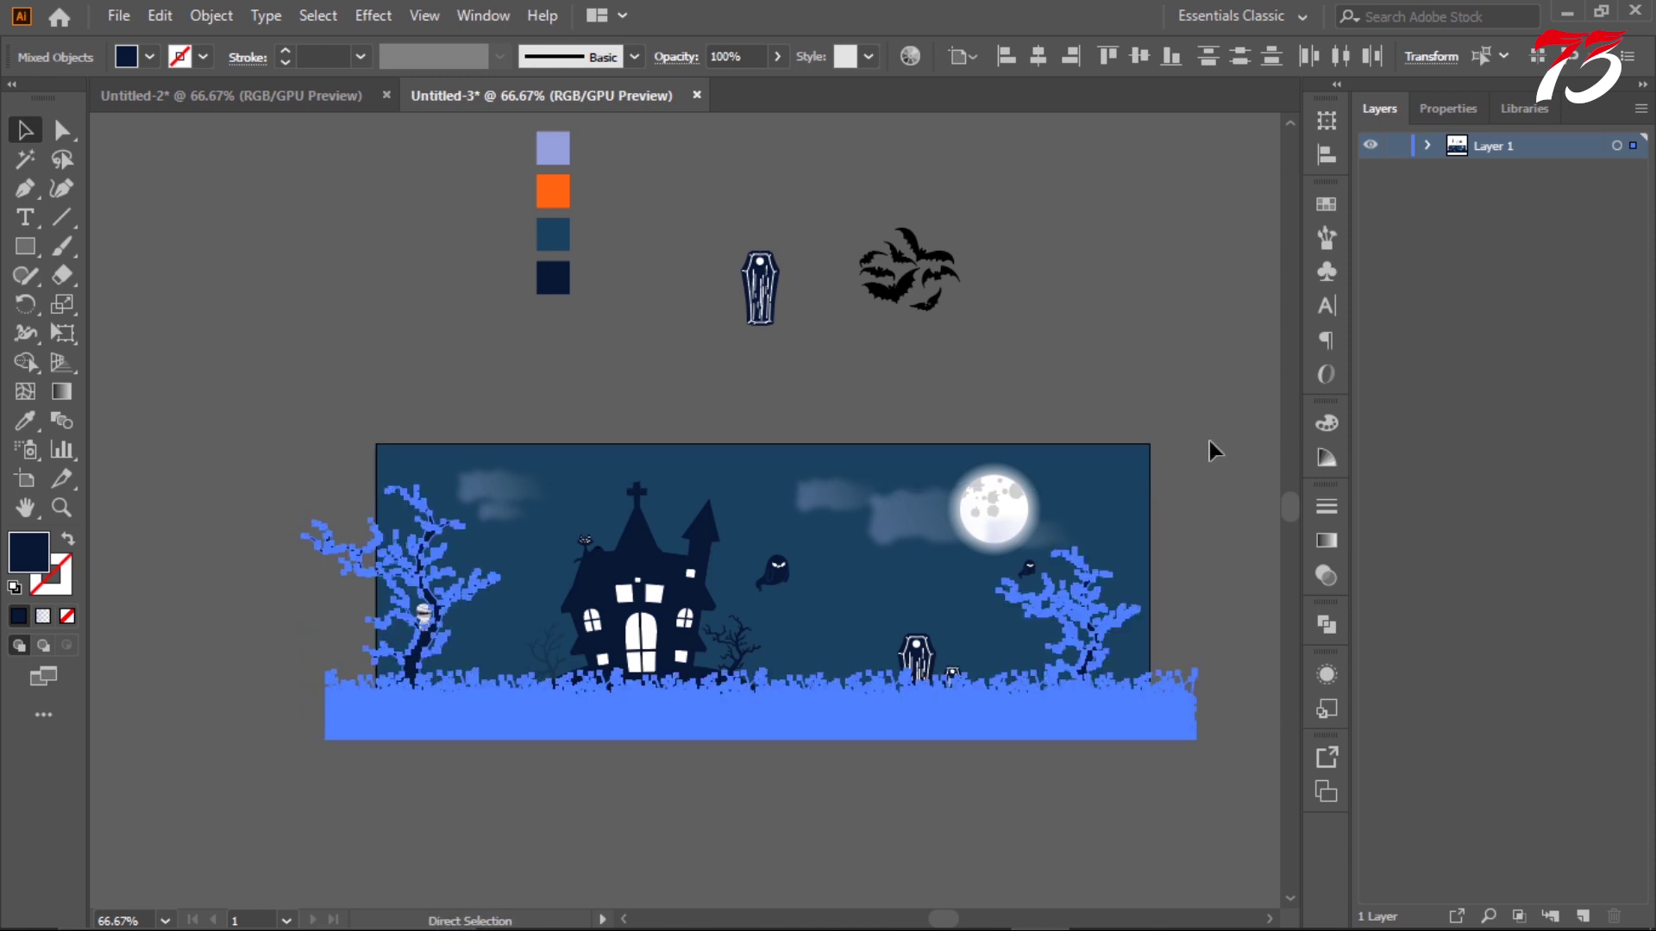
click(1209, 443)
key(v)
- Move one bat down into the night scene near the moon
click(902, 296)
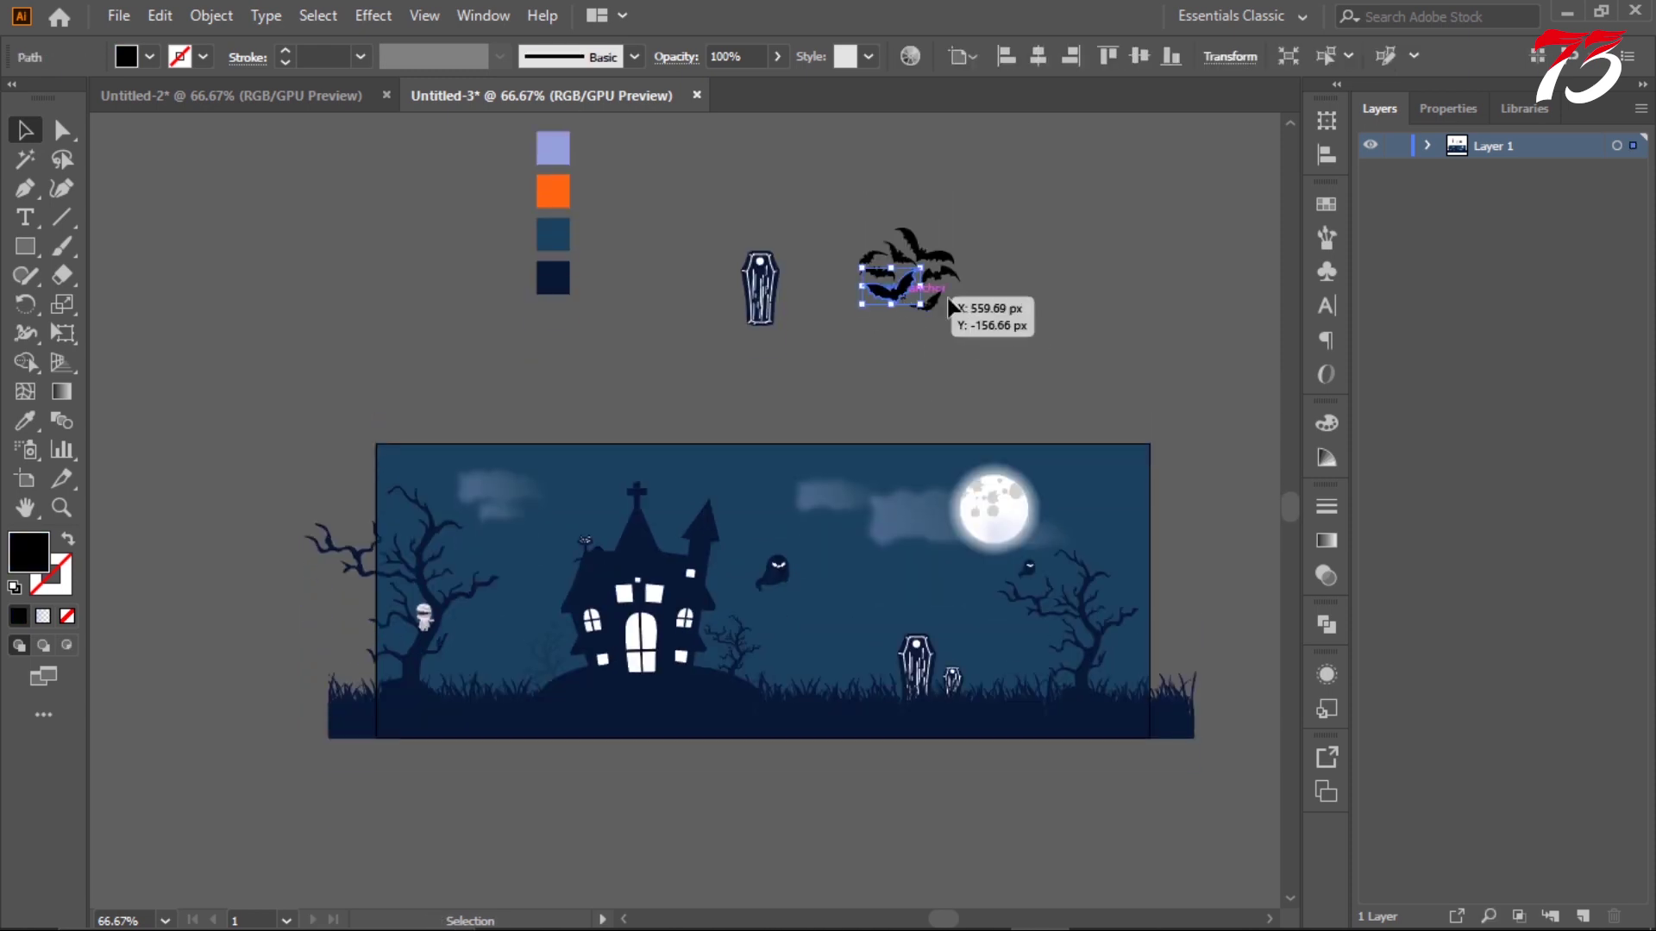
key(ctrl+plus)
mouse_move(897, 302)
mouse_down()
mouse_move(878, 738)
mouse_move(842, 739)
mouse_move(886, 669)
mouse_up()
scroll(878, 738, up, 2)
scroll(889, 690, up, 2)
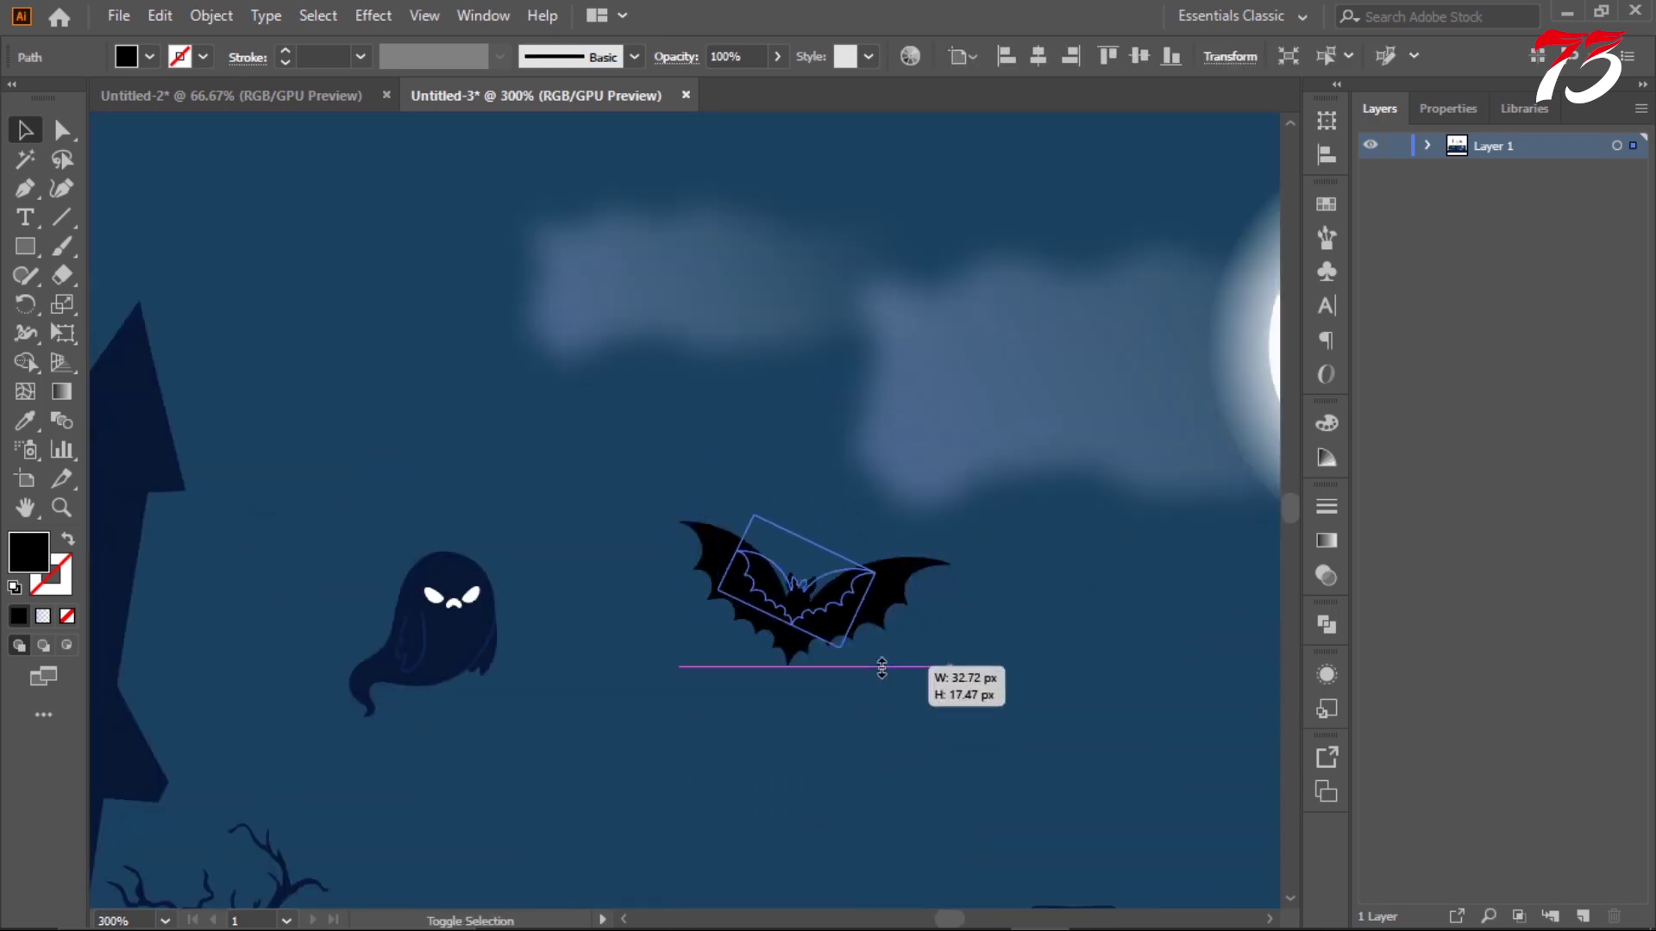
key(ctrl+minus)
key(ctrl+minus)
key(i)
scroll(455, 511, up, 2)
key(v)
click(805, 343)
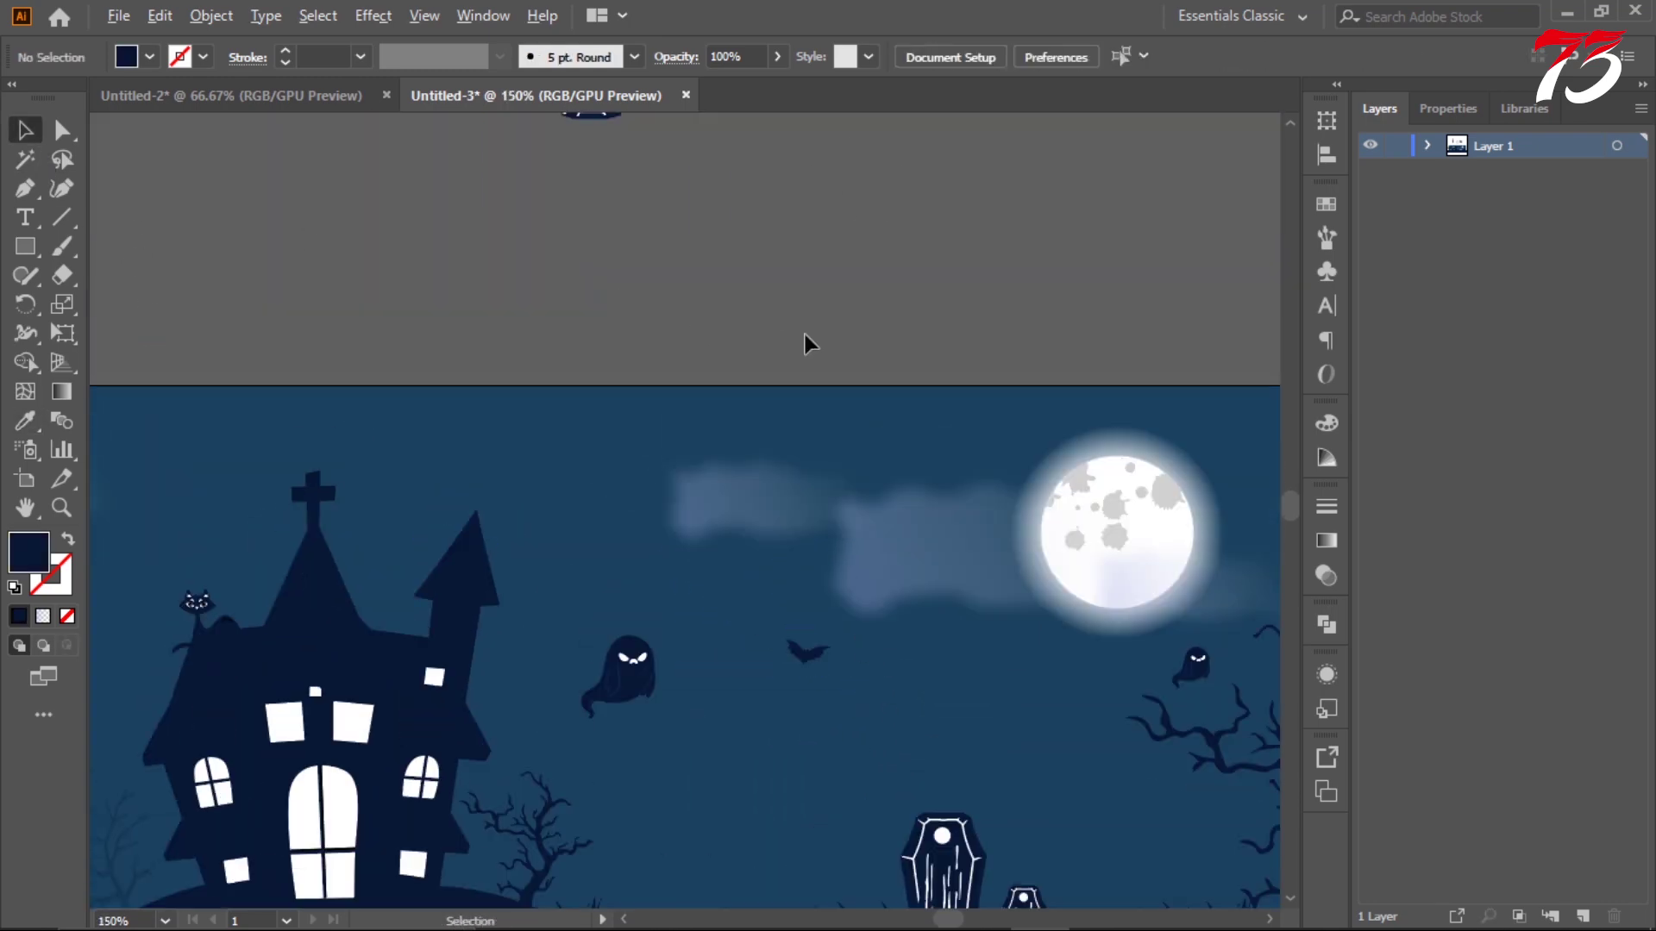
scroll(820, 341, up, 4)
scroll(905, 258, up, 2)
- Bring a second bat into the sky, tilt it, and fill it with the house spire's navy
drag(951, 197, 711, 763)
scroll(711, 763, up, 2)
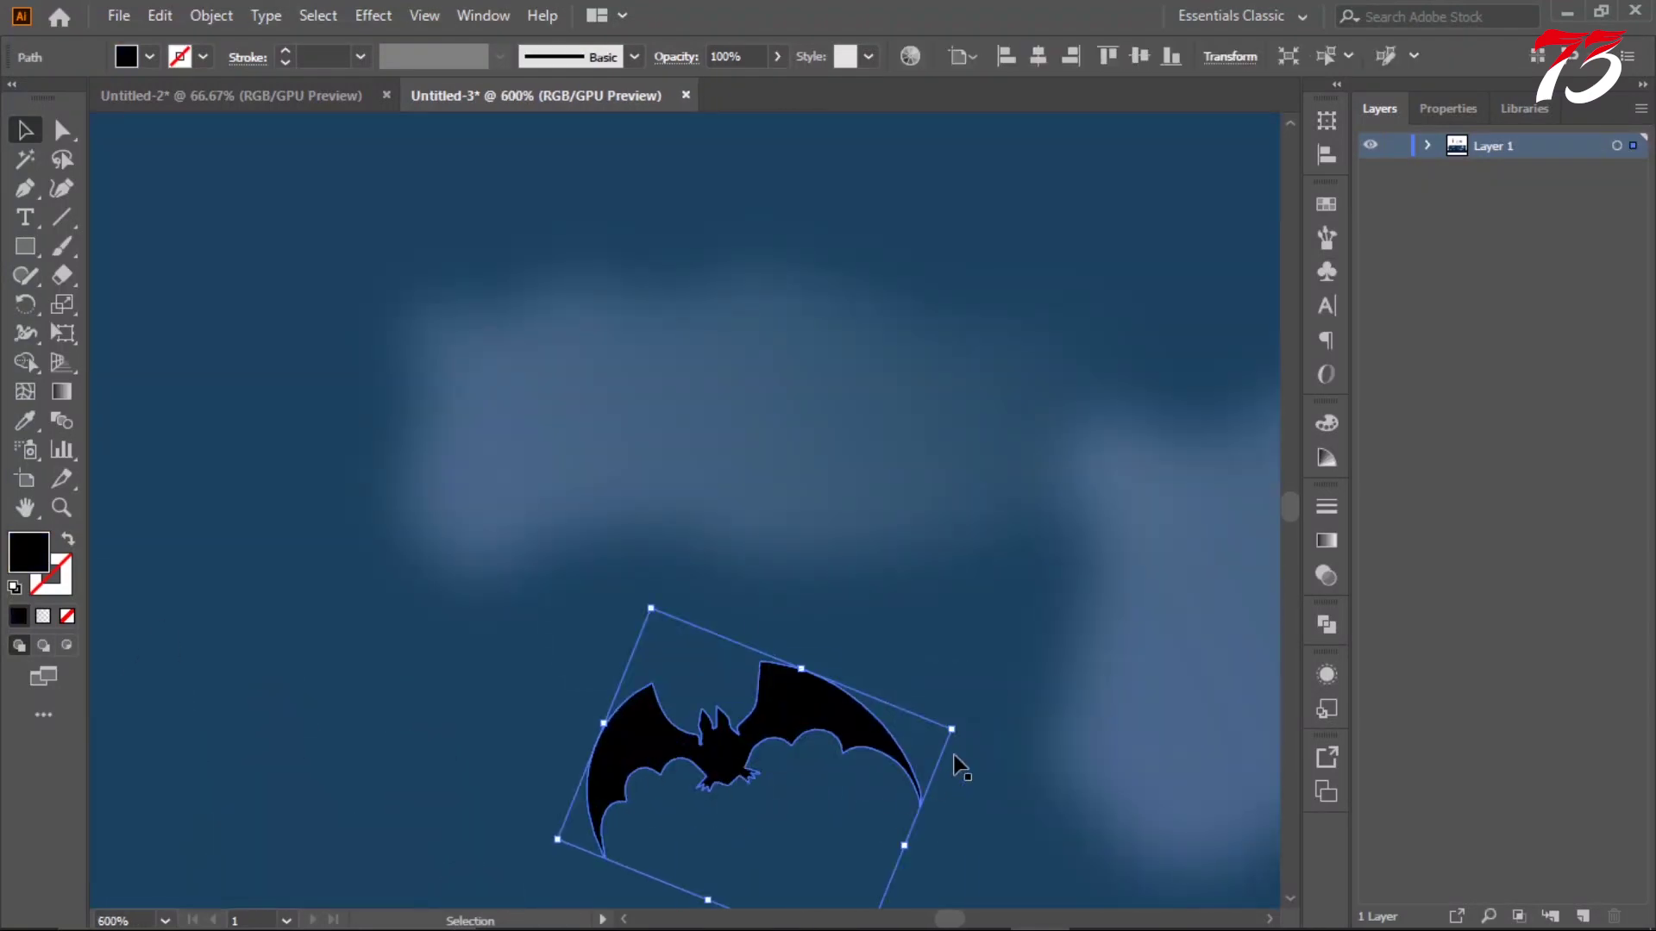
drag(954, 754, 1005, 780)
scroll(860, 682, down, 2)
scroll(859, 682, up, 1)
key(i)
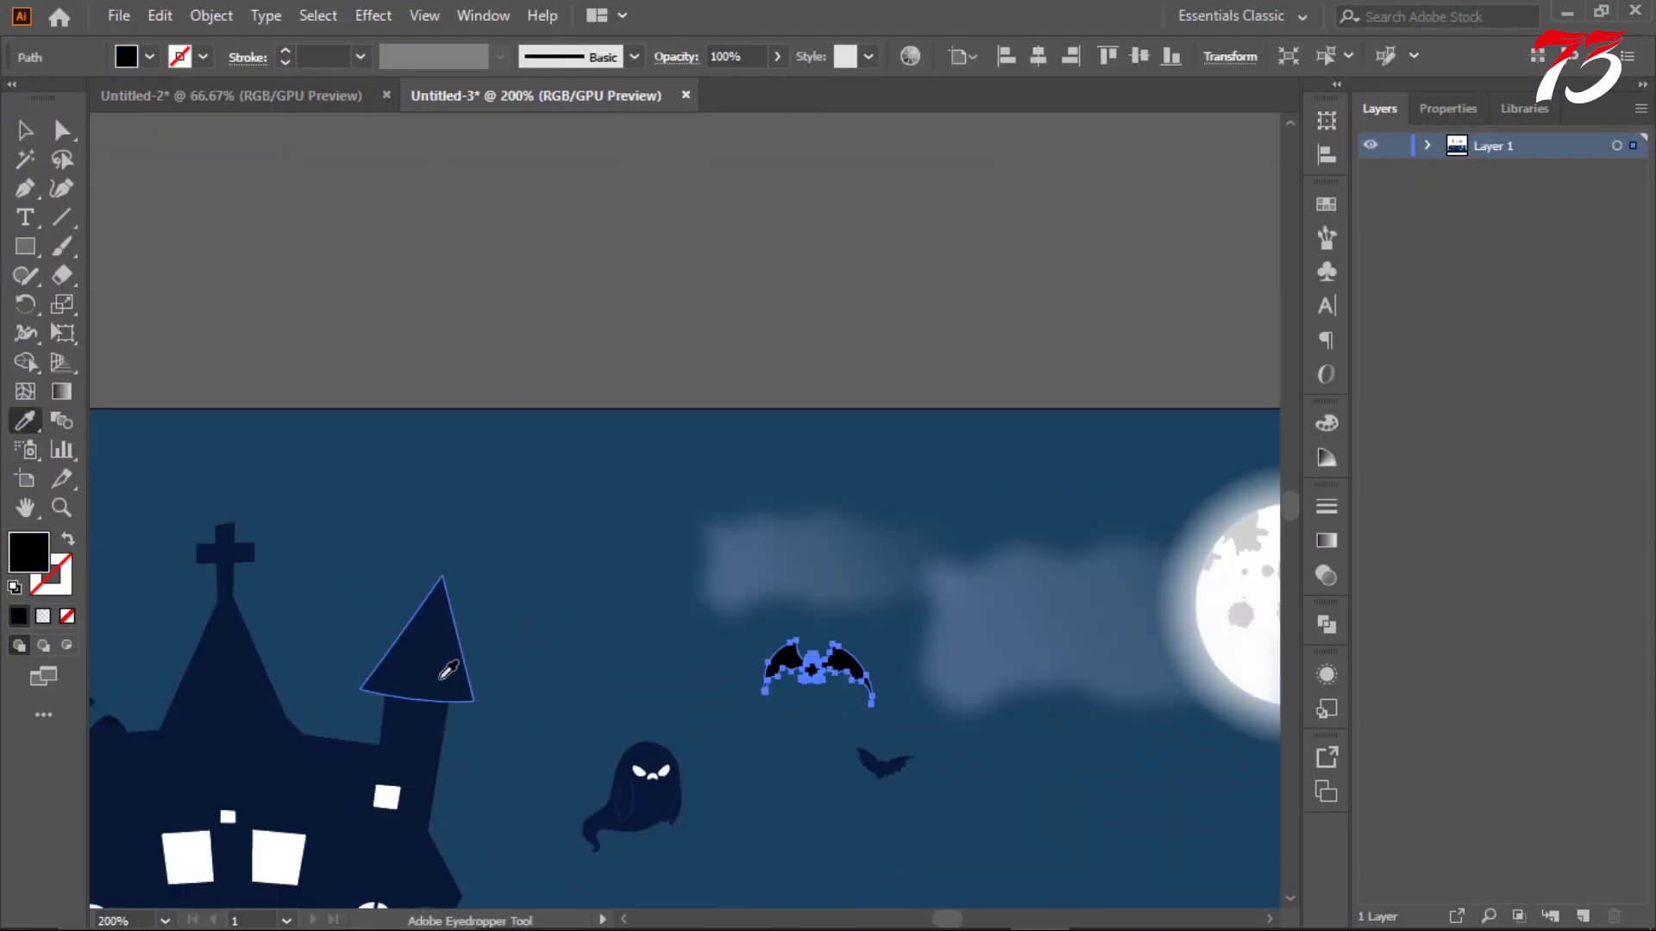
click(444, 669)
key(v)
click(792, 343)
- Position the bat left over the cloud and bring it in front of the cloud
scroll(819, 362, down, 2)
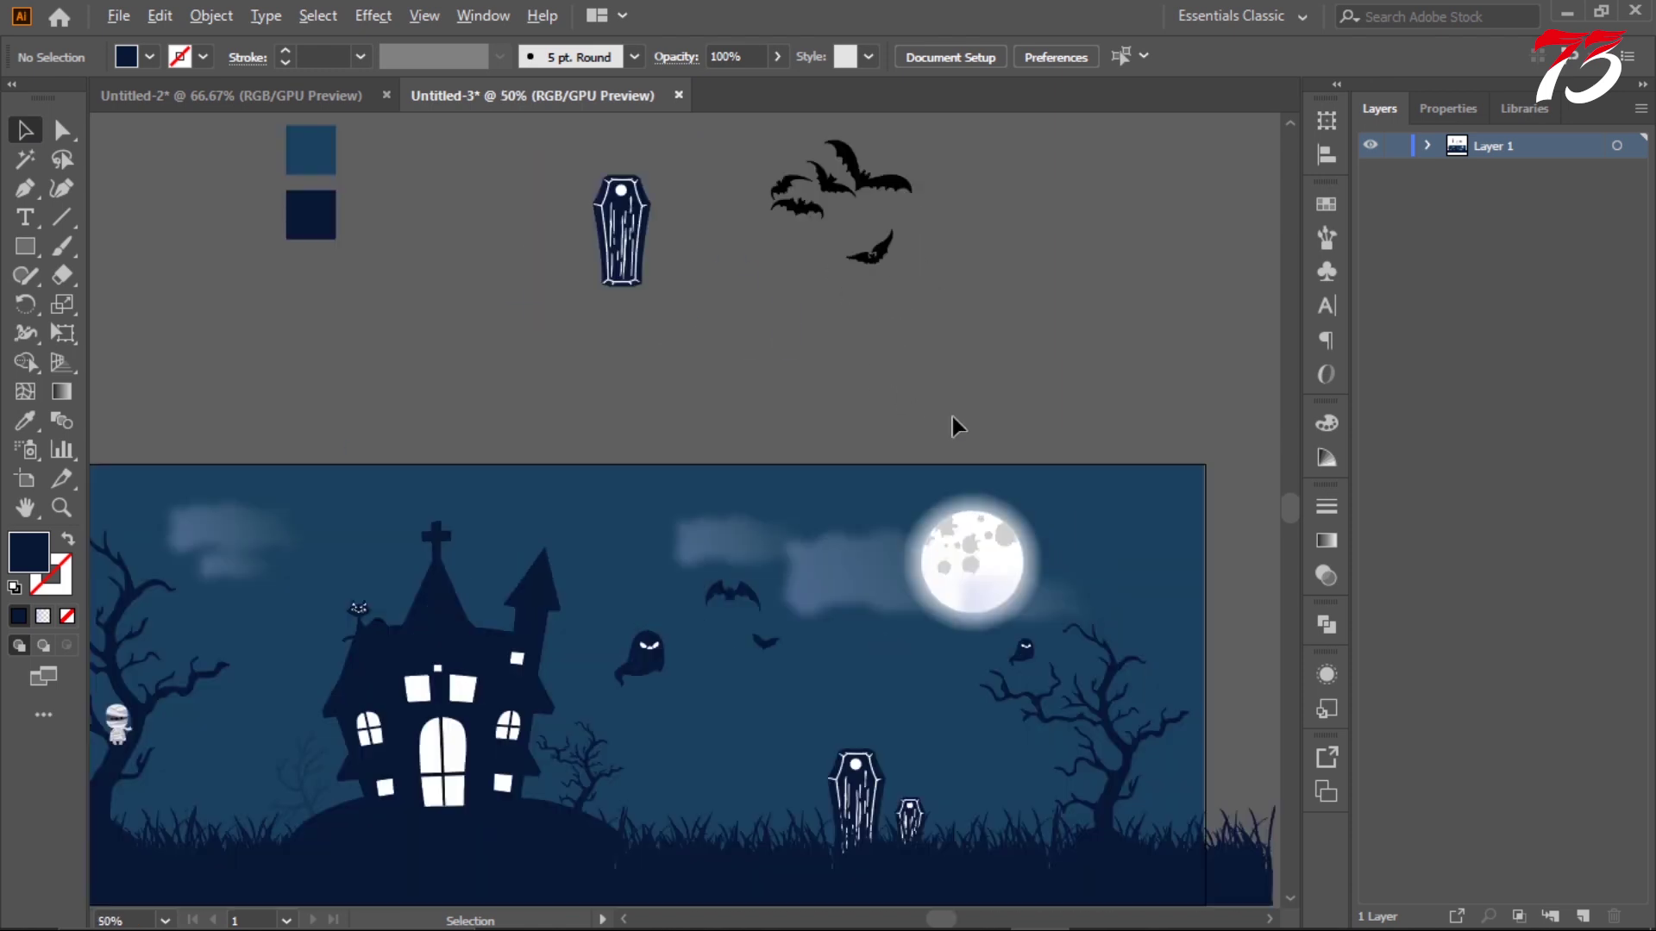
scroll(952, 416, up, 1)
drag(630, 673, 819, 681)
scroll(821, 509, down, 1)
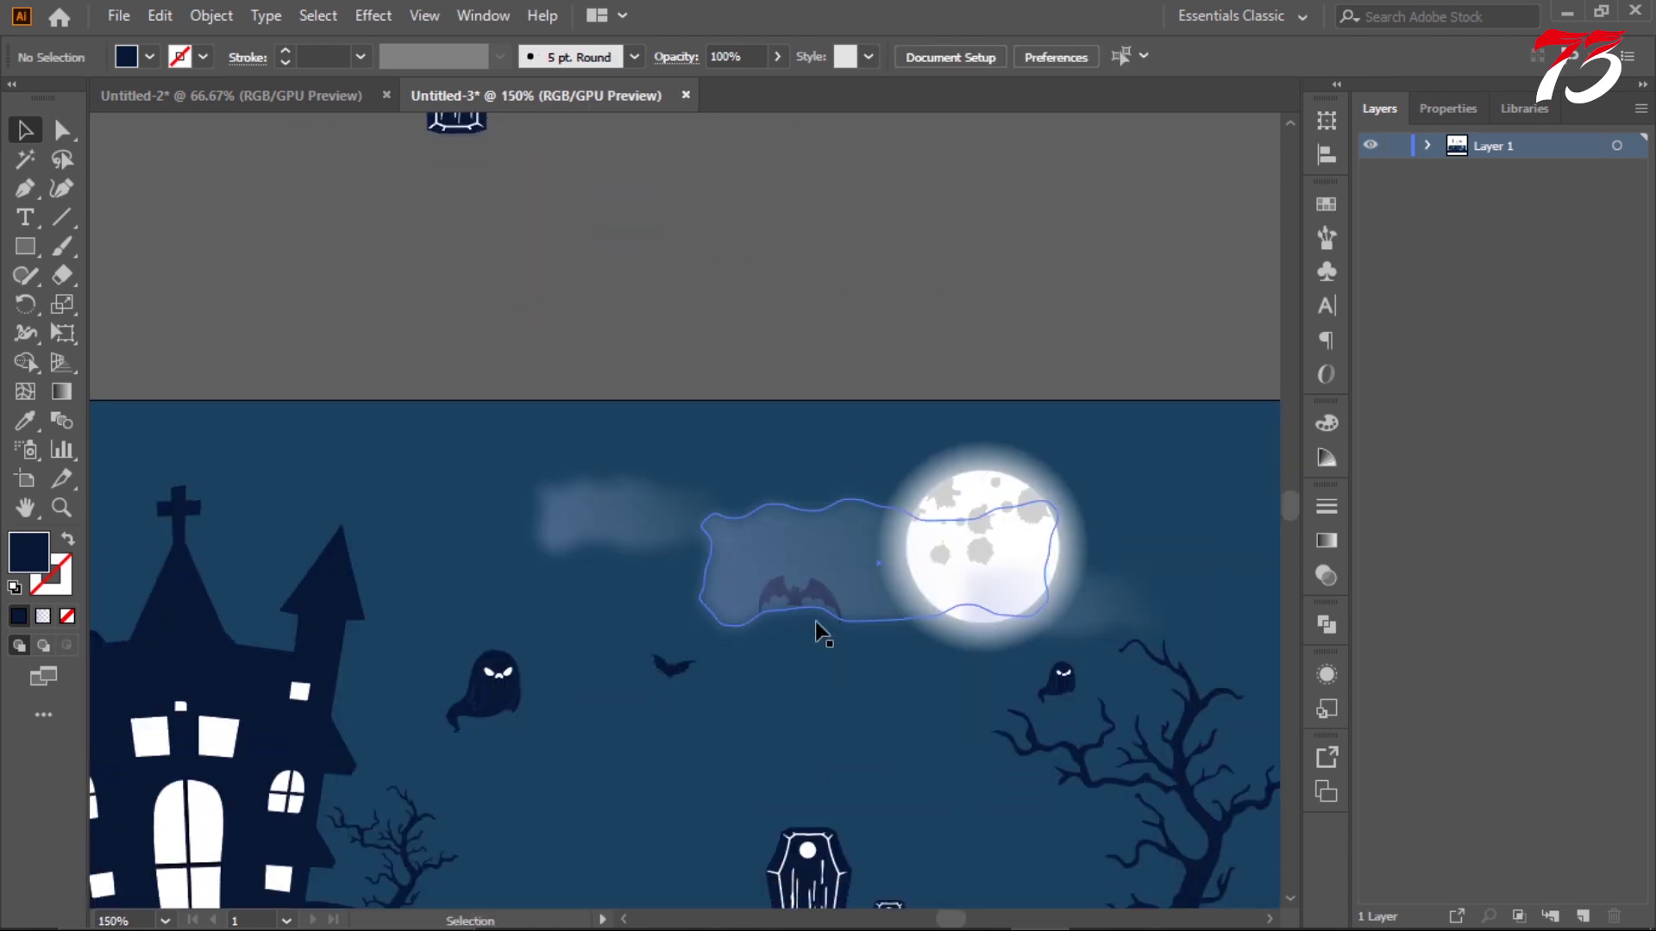
drag(815, 620, 649, 603)
right_click(651, 605)
click(961, 477)
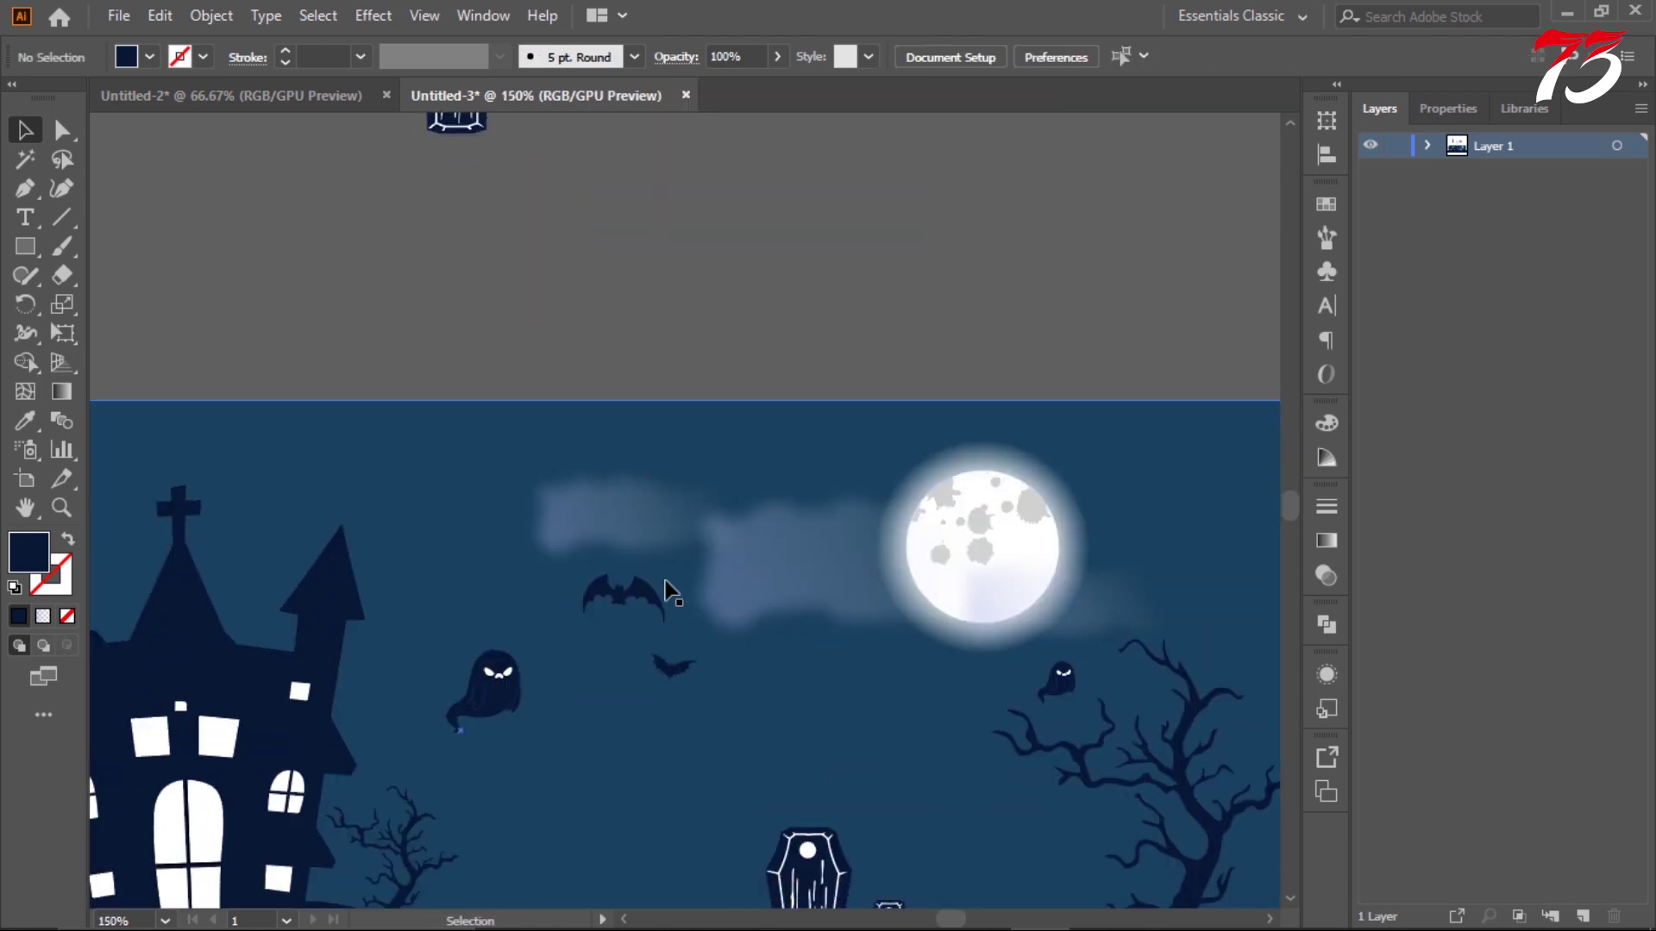
drag(770, 617, 809, 612)
scroll(690, 561, down, 1)
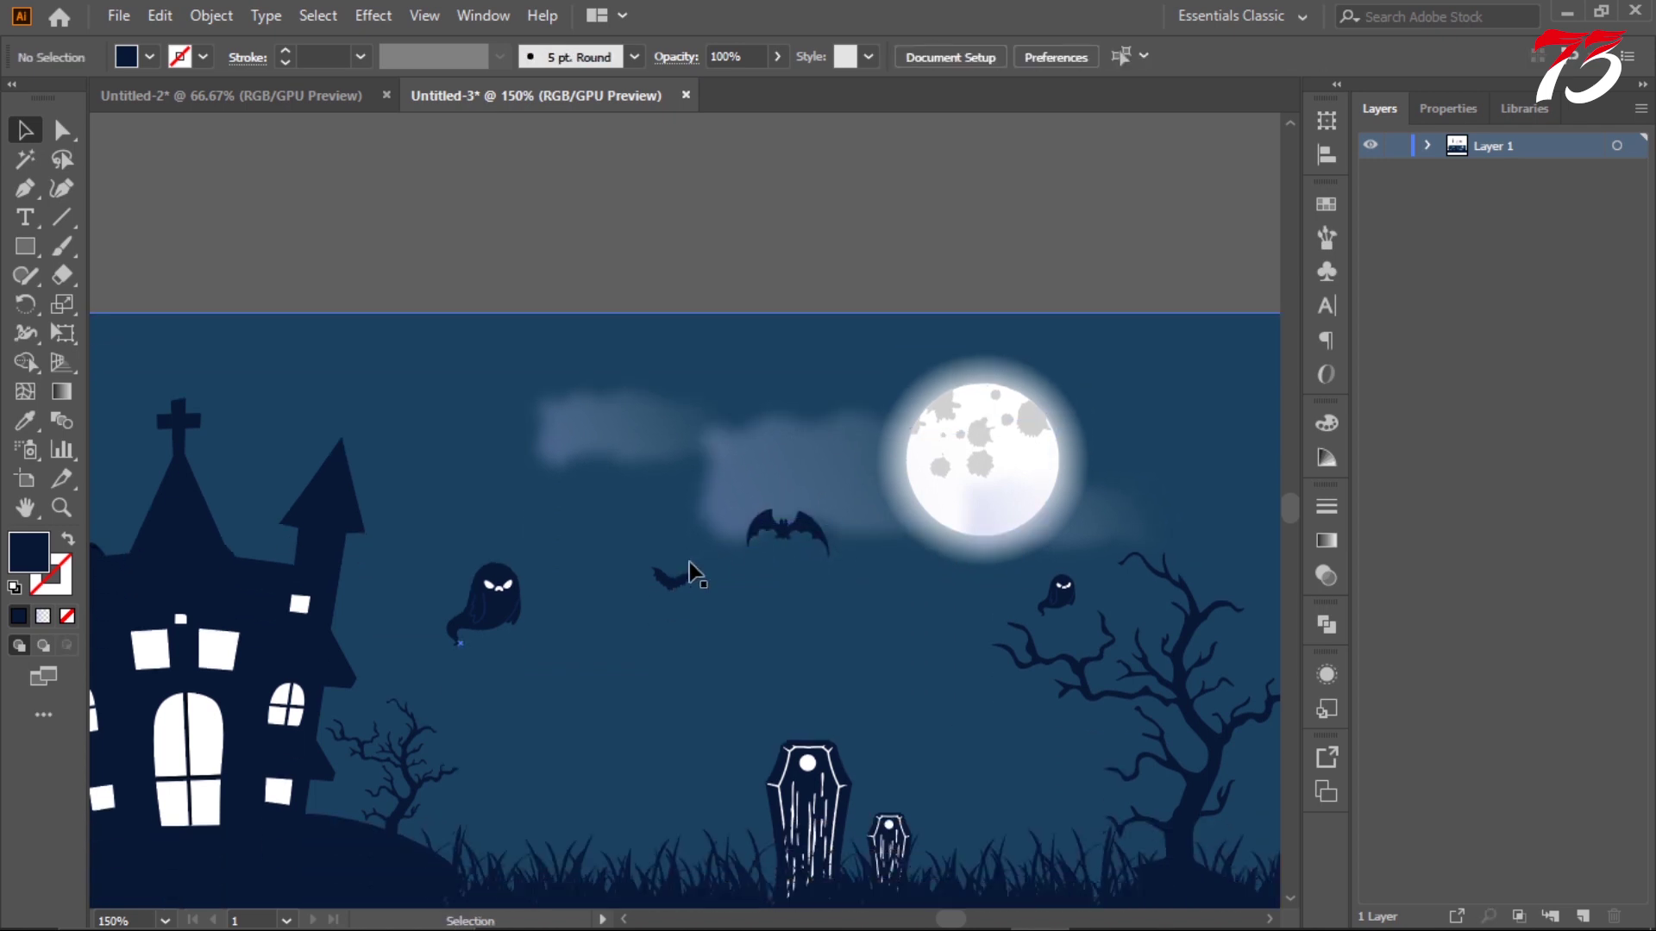
scroll(686, 604, up, 1)
drag(681, 642, 867, 629)
scroll(868, 630, up, 3)
scroll(912, 340, down, 2)
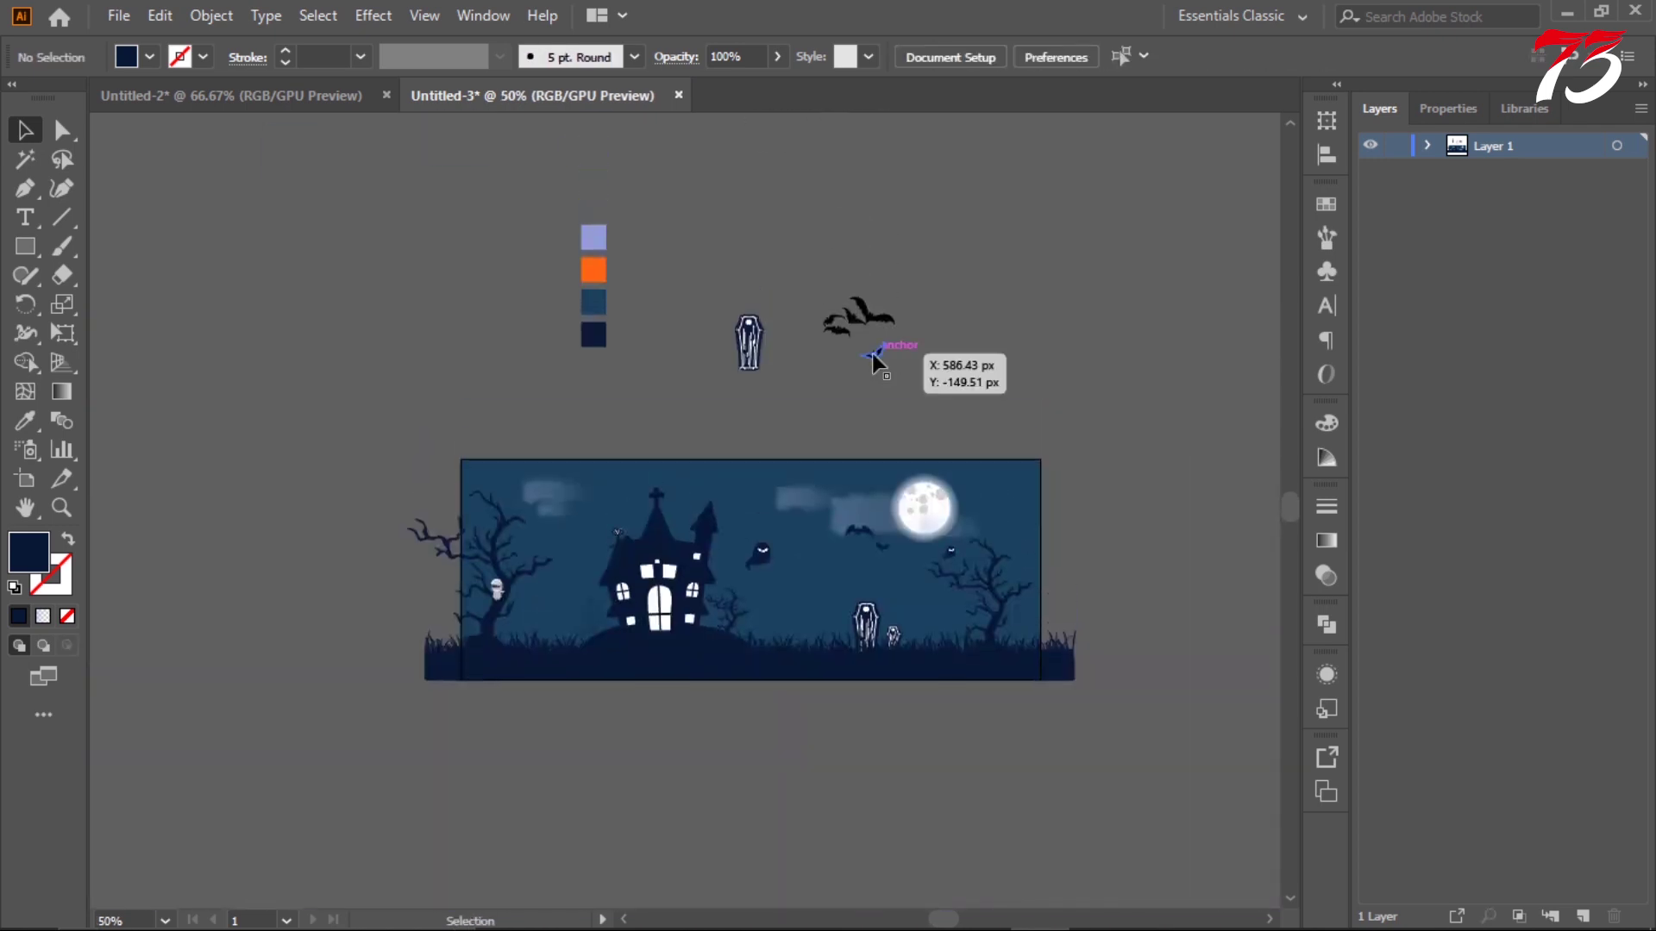
scroll(872, 353, up, 1)
scroll(776, 458, down, 1)
scroll(944, 407, up, 1)
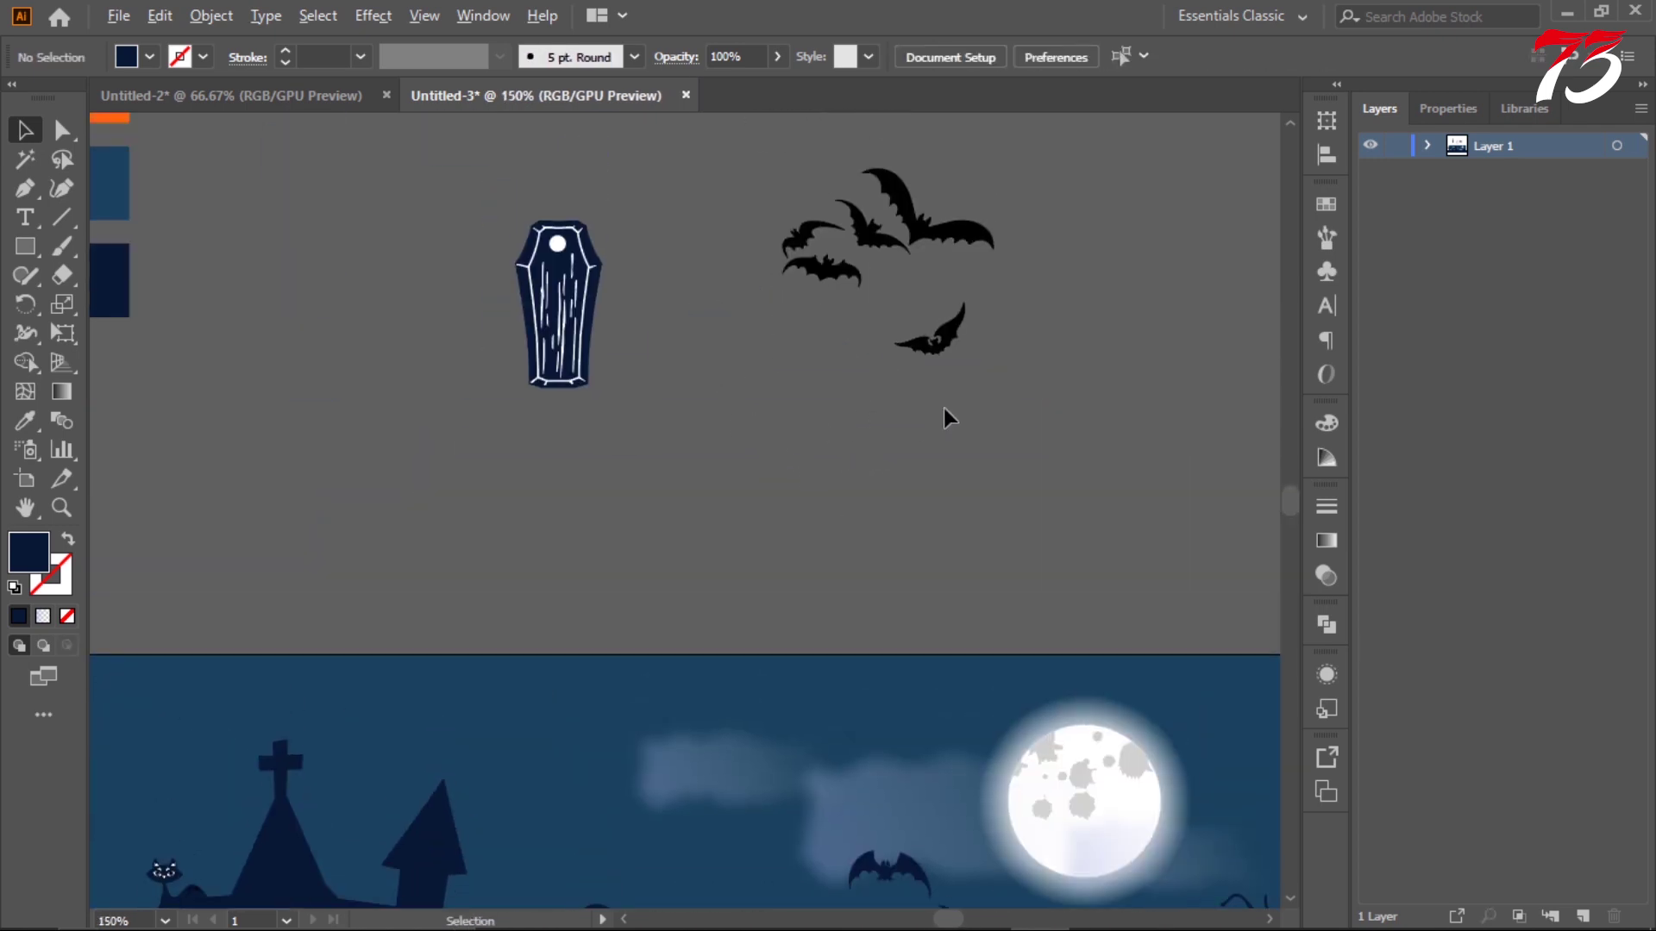
scroll(799, 402, down, 2)
scroll(810, 410, up, 1)
scroll(824, 416, down, 1)
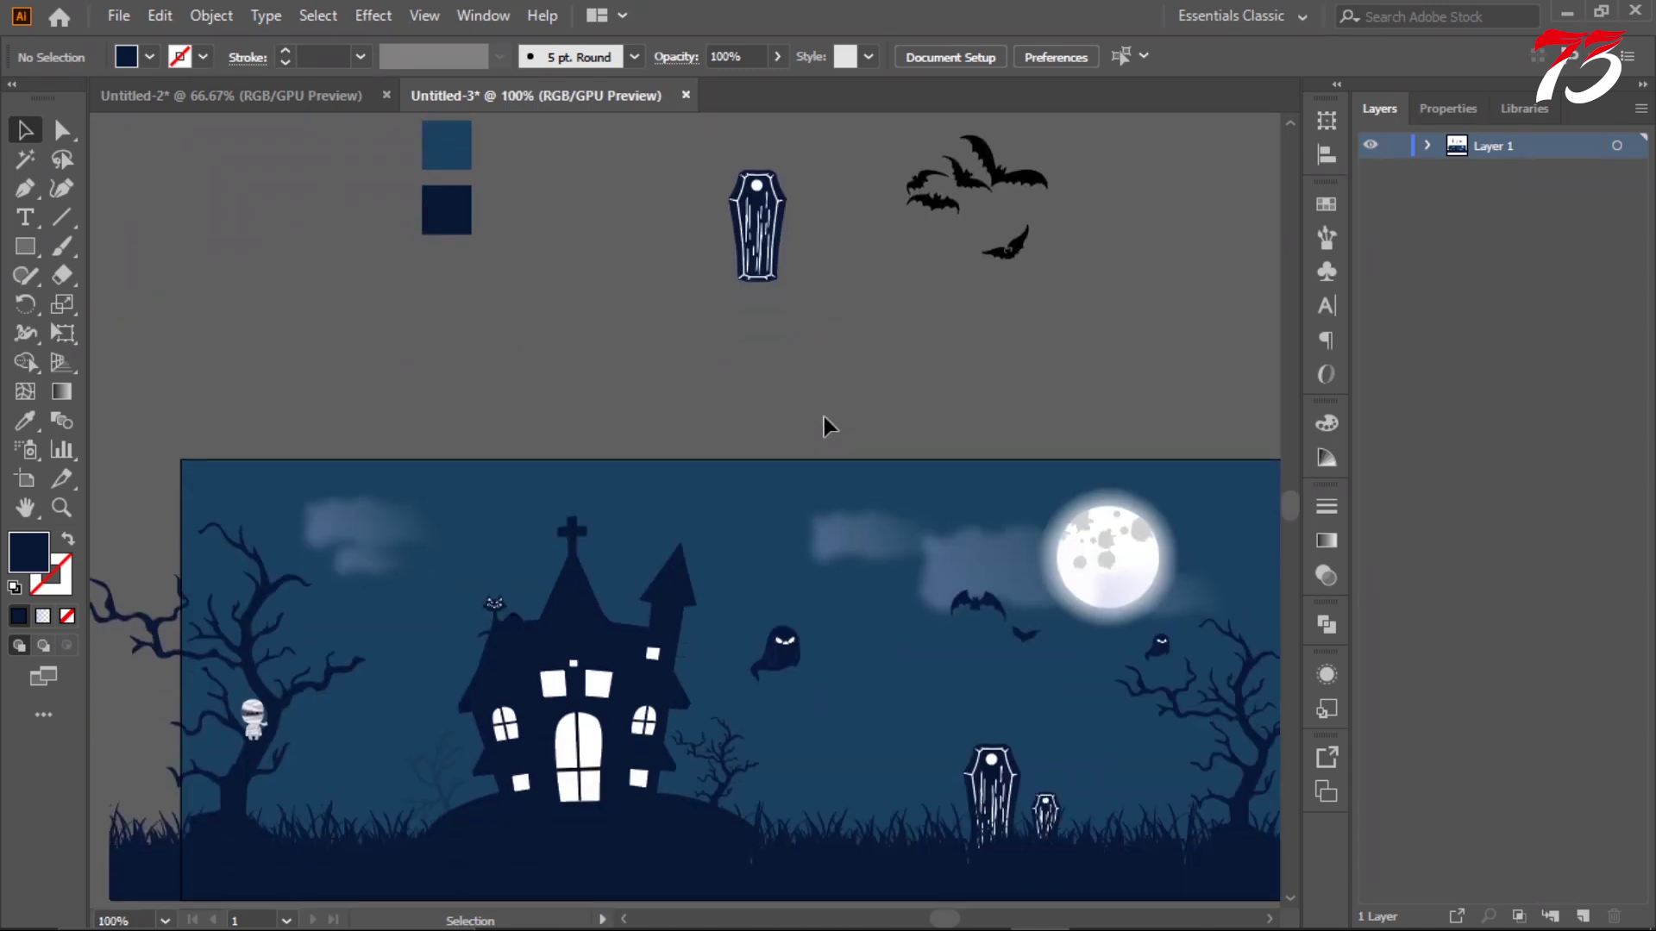
- Select the background rectangle, trying moves but undoing to keep its original position
scroll(913, 221, up, 2)
scroll(1064, 318, down, 1)
scroll(986, 320, down, 2)
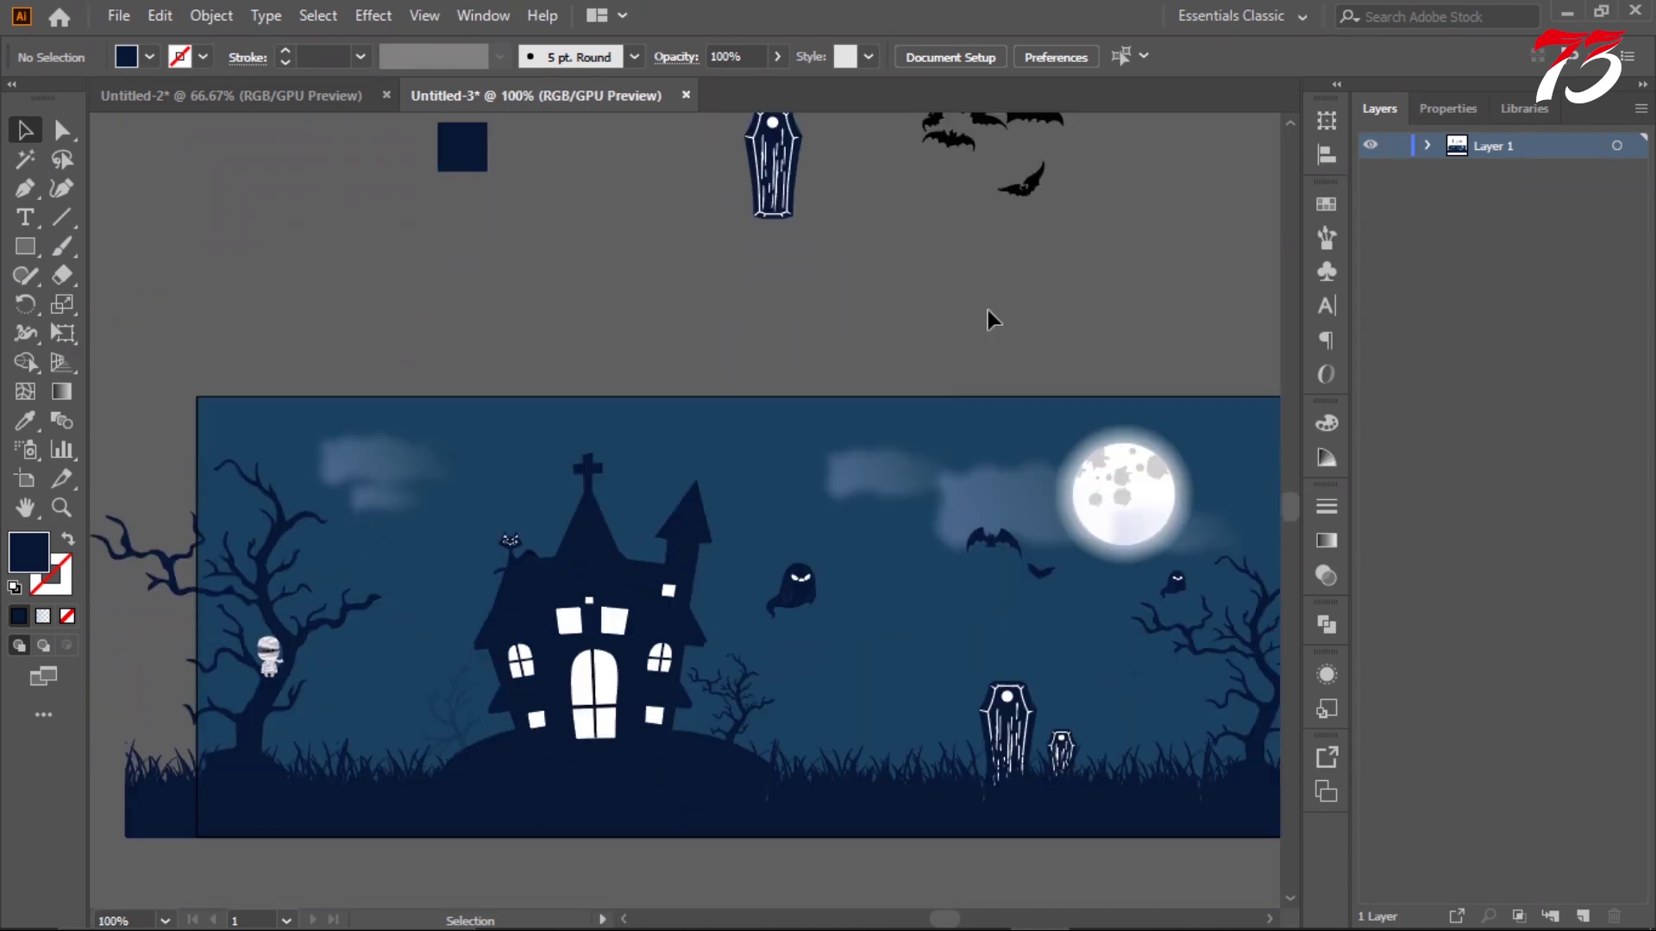
scroll(987, 314, up, 1)
scroll(800, 245, down, 2)
scroll(992, 431, up, 1)
click(1108, 383)
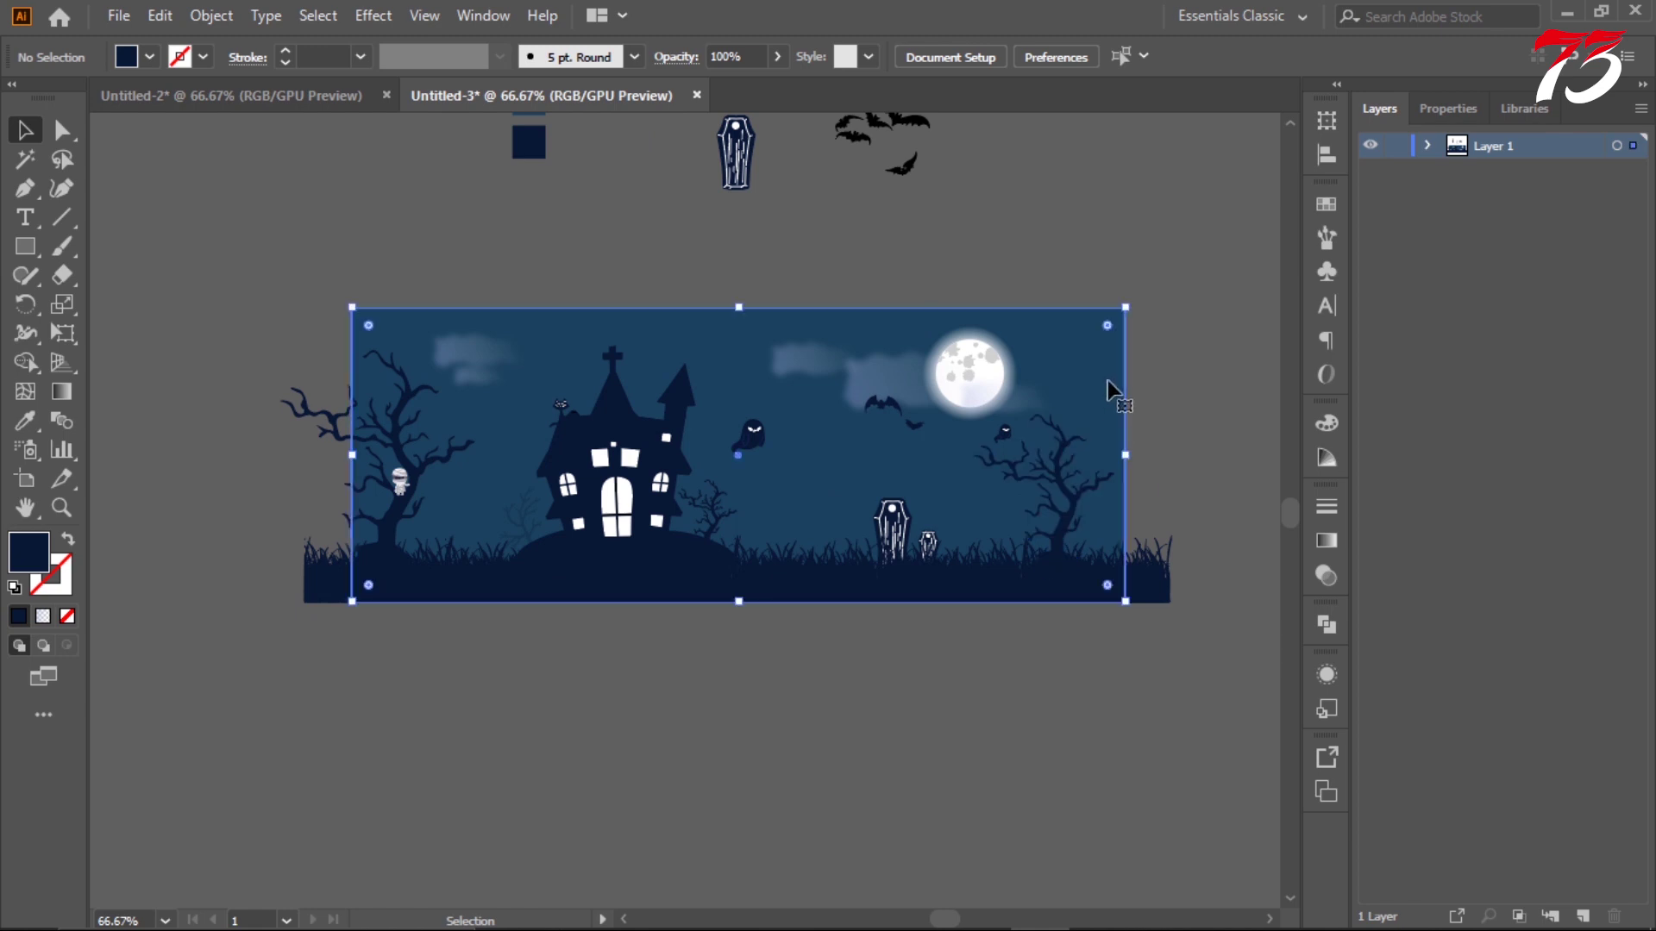
drag(1113, 390, 671, 389)
key(ctrl+z)
drag(1089, 477, 559, 405)
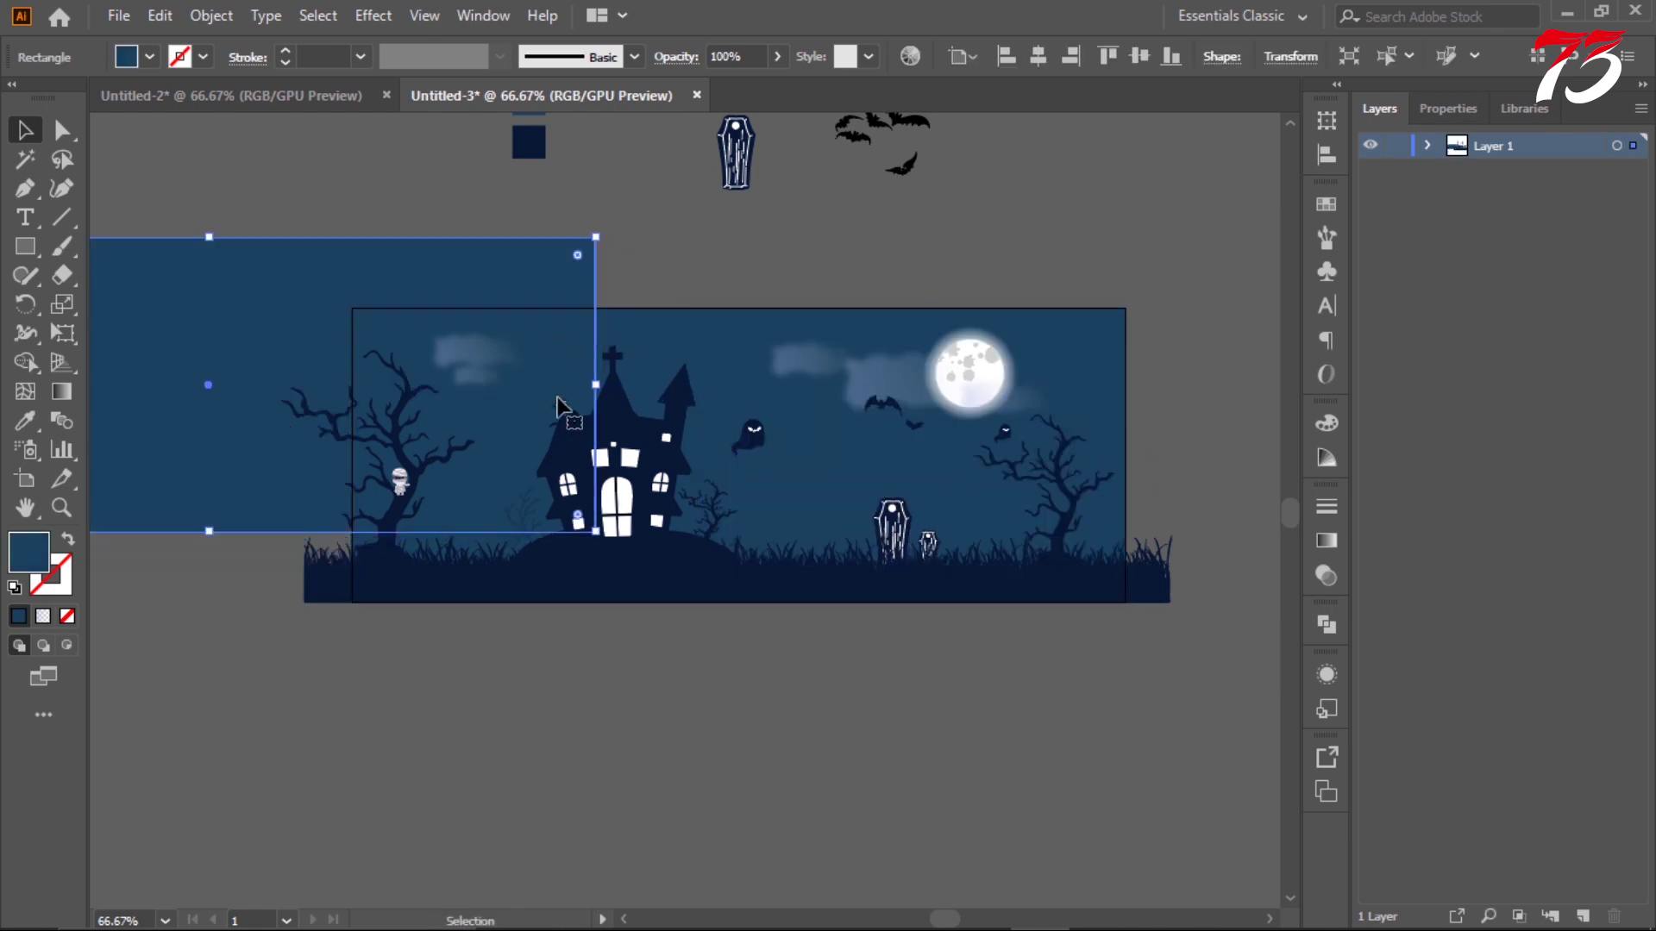
key(ctrl+z)
- Bring the background rectangle to front and use it to clip the trees and grass
right_click(1098, 417)
mouse_move(1164, 805)
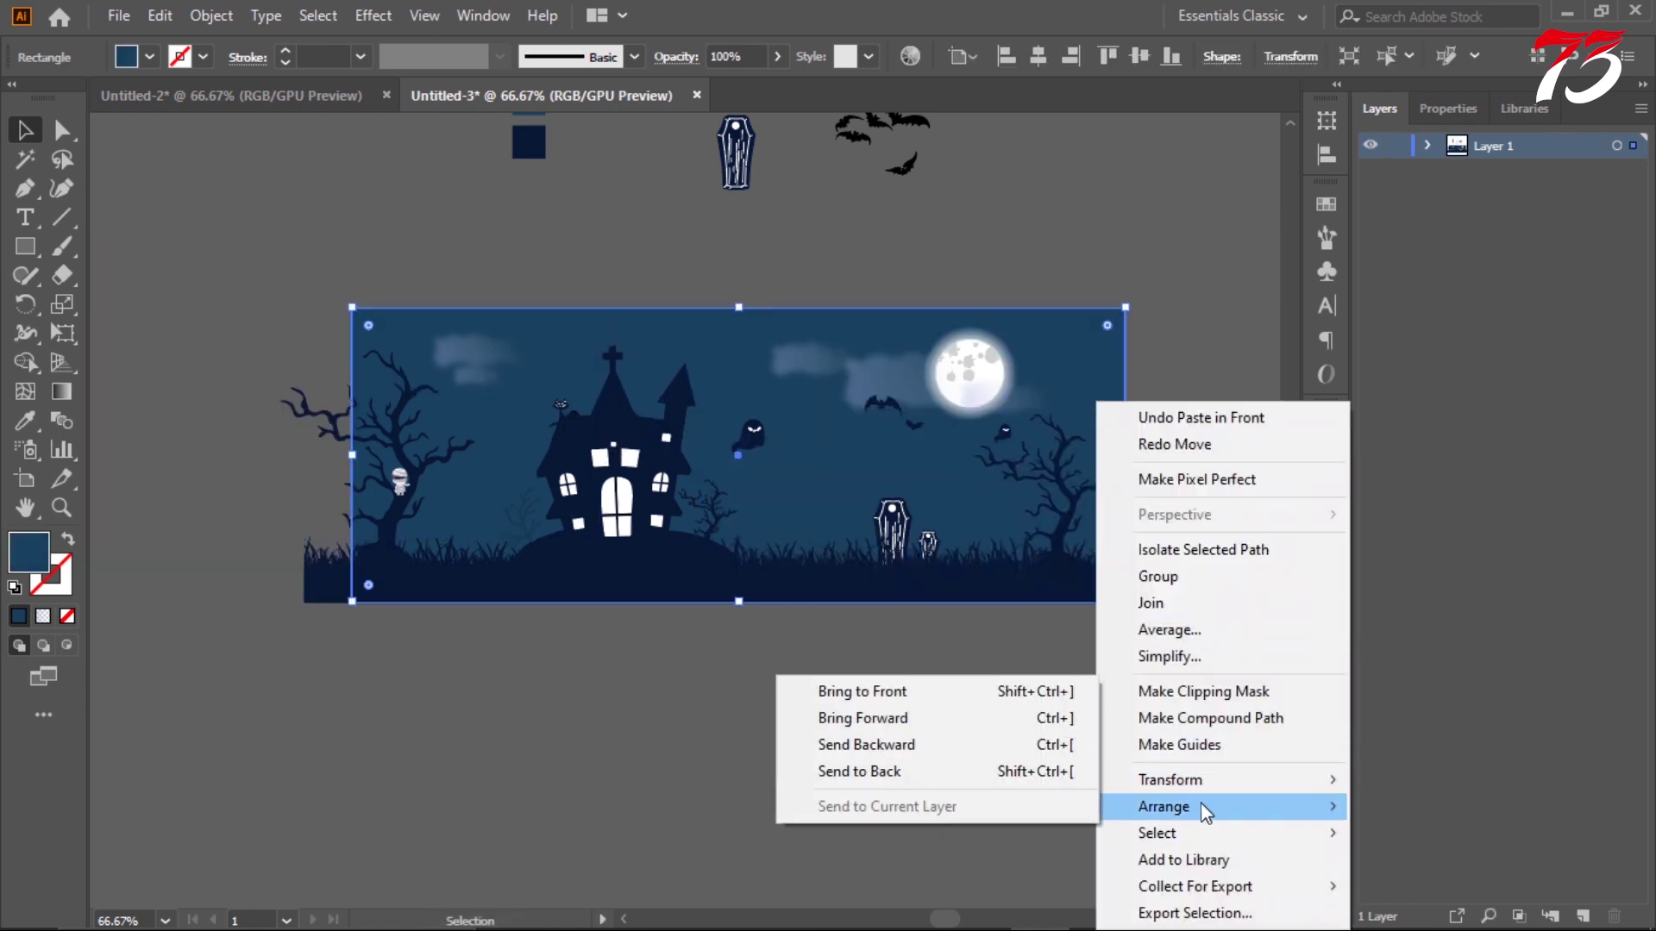
click(926, 694)
ctrl+click(539, 464)
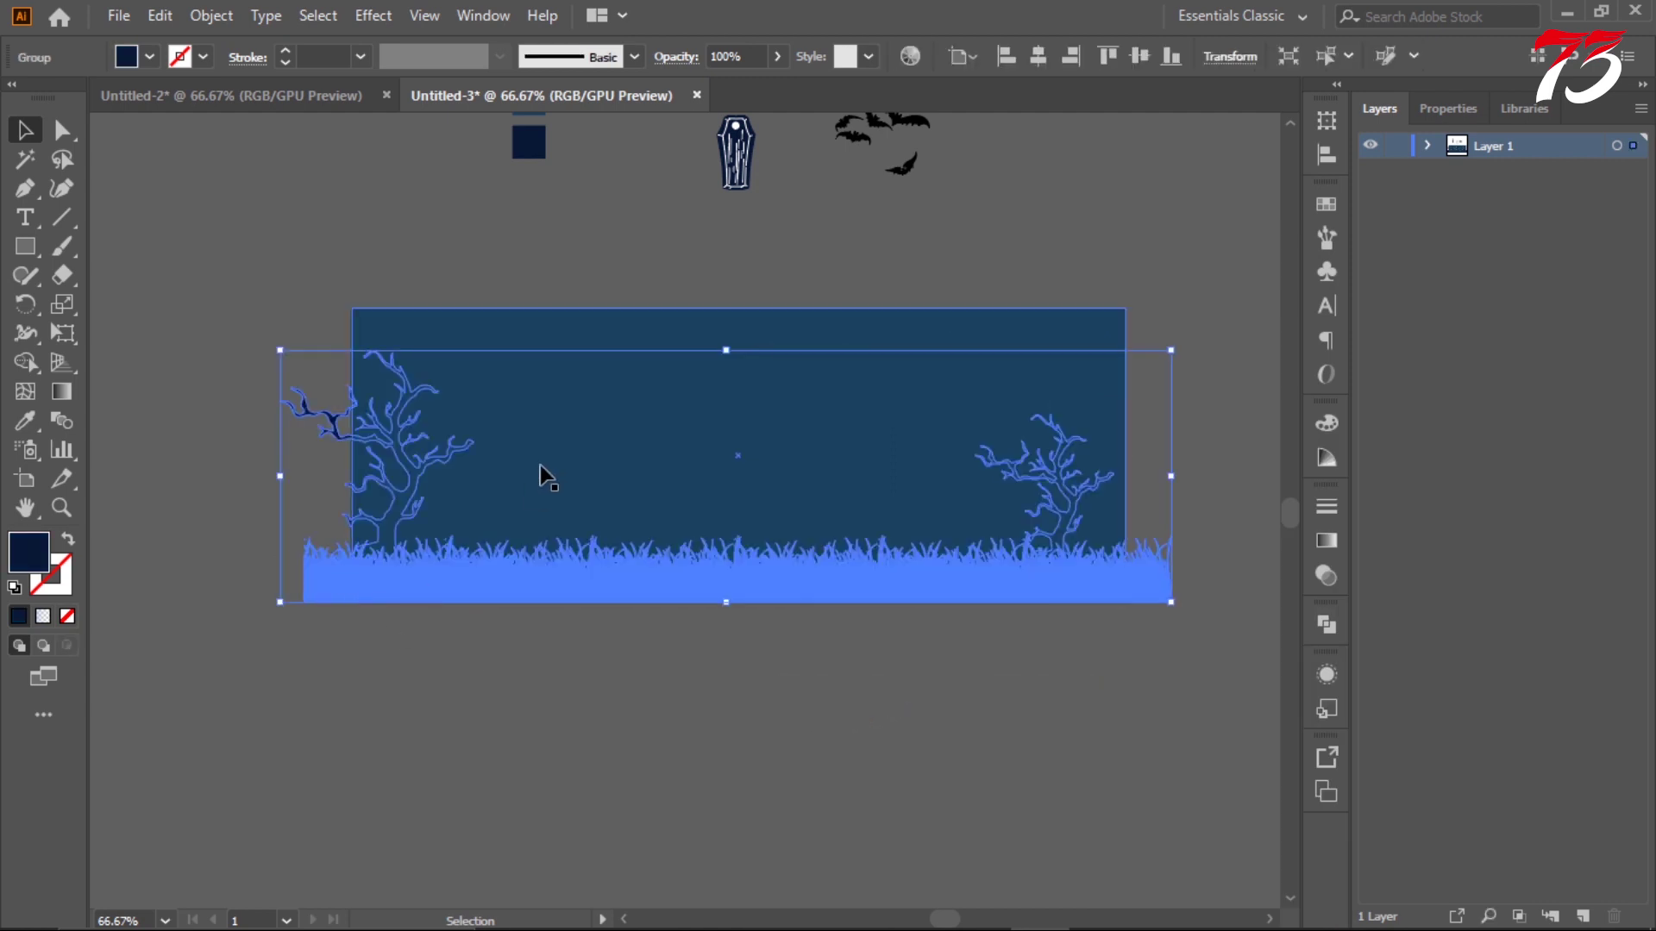
right_click(573, 438)
click(754, 653)
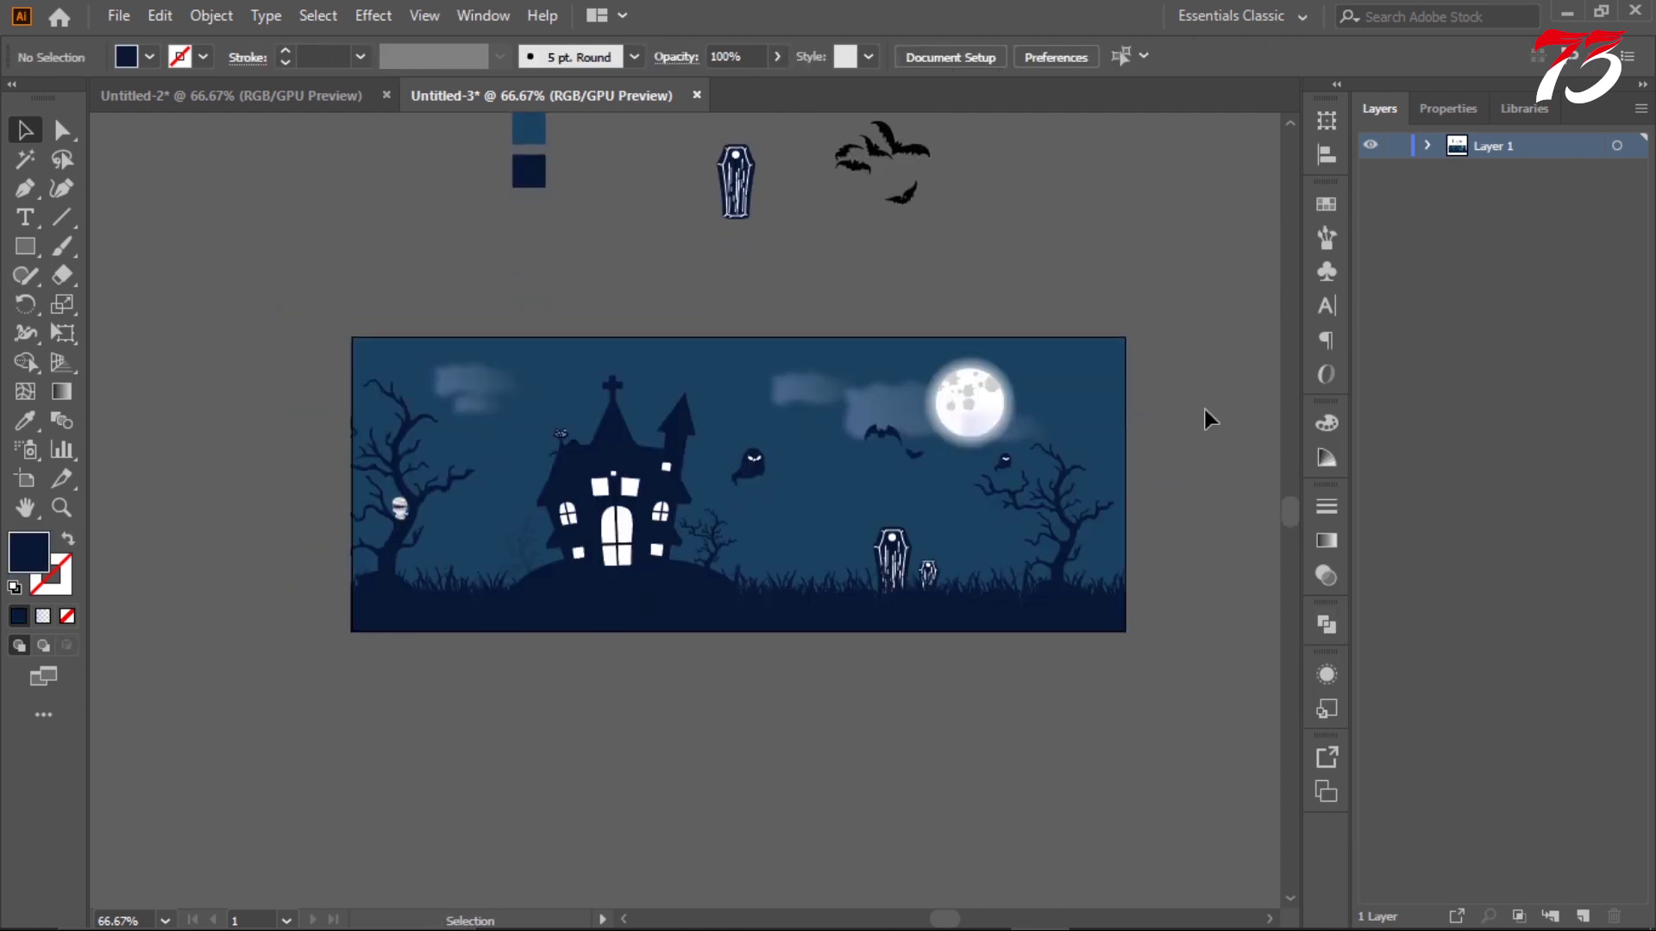
scroll(1208, 401, up, 1)
scroll(1099, 298, down, 1)
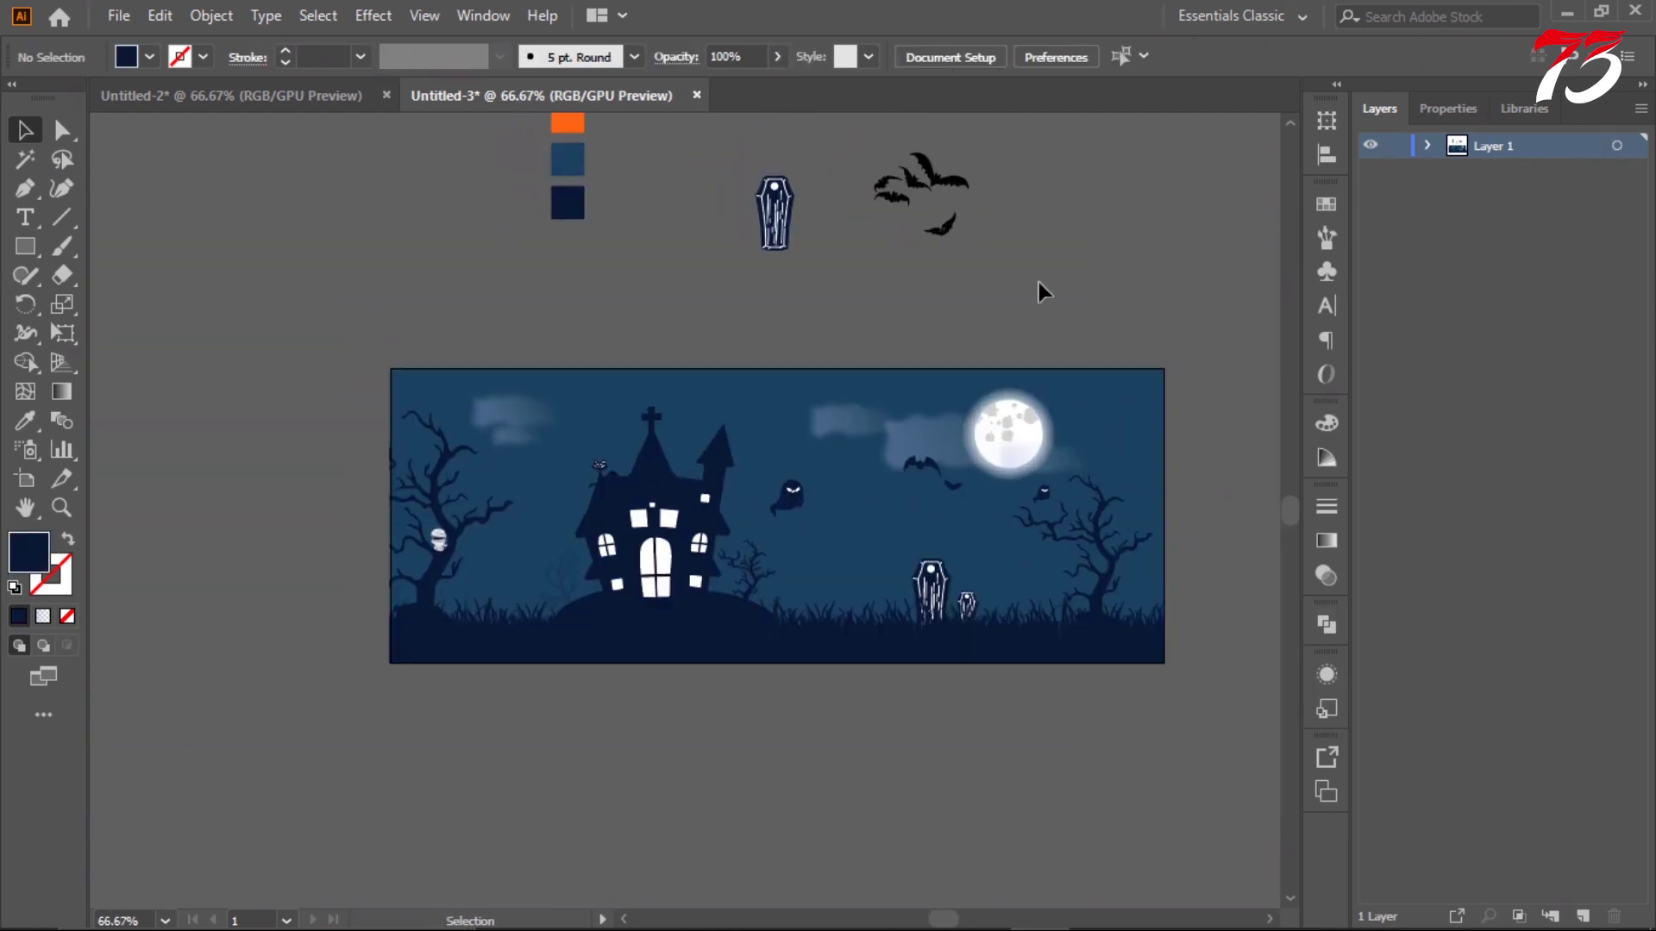
- Delete the spare coffin sitting above the banner
scroll(856, 324, up, 1)
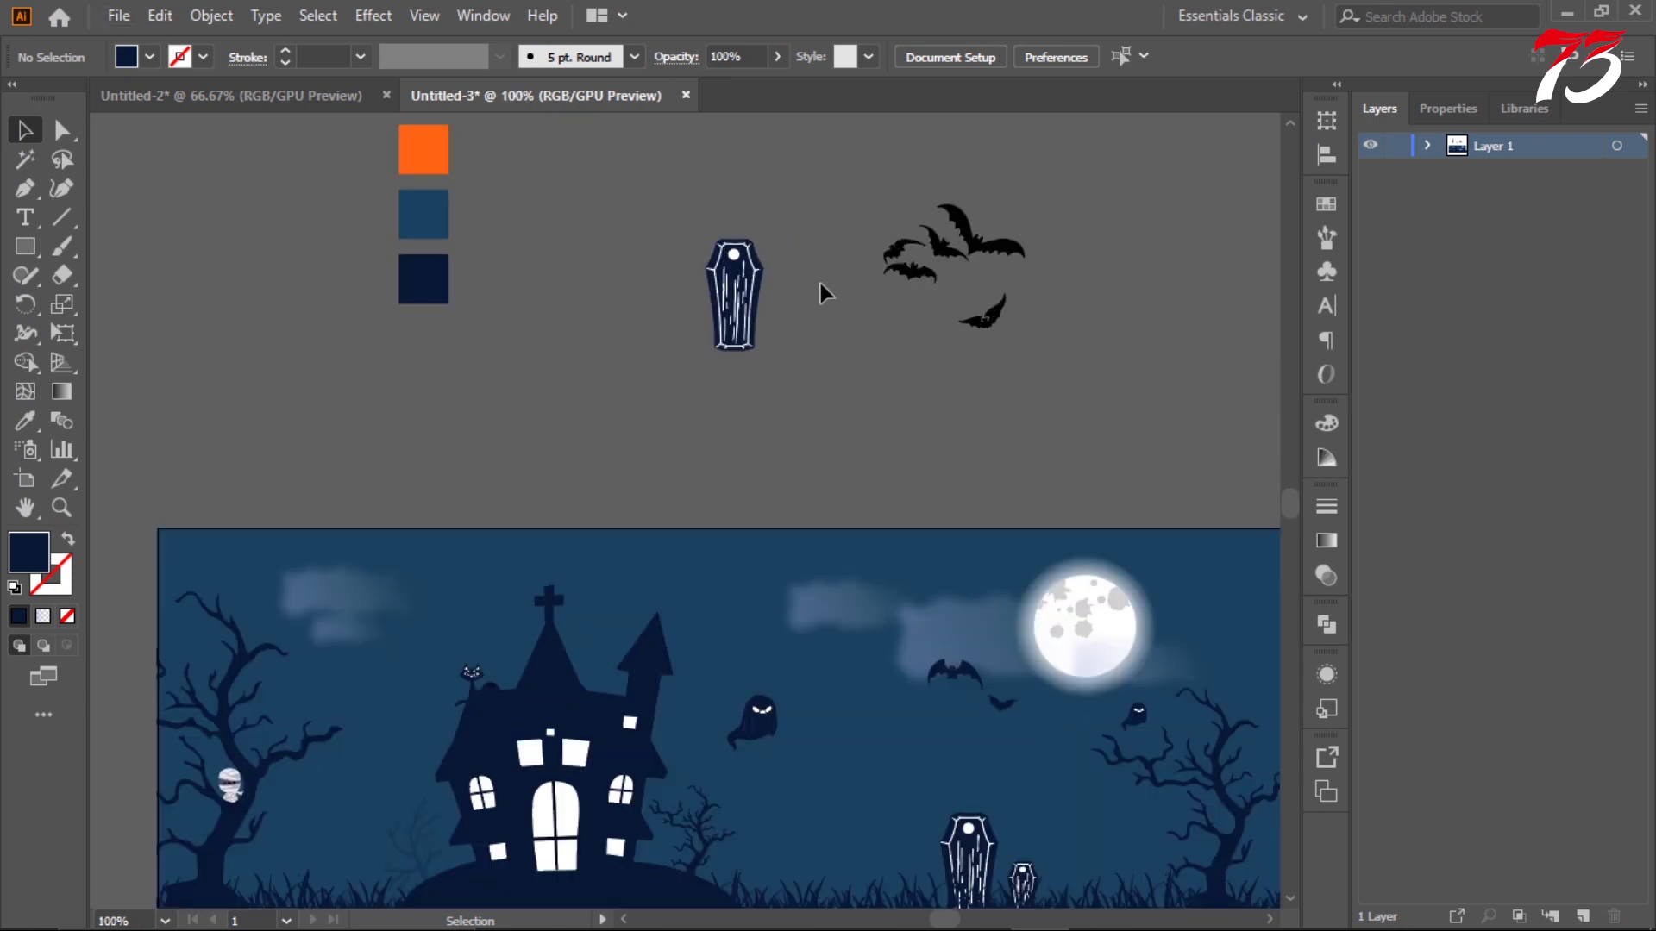
click(733, 314)
key(Delete)
scroll(815, 276, down, 2)
scroll(1053, 382, up, 2)
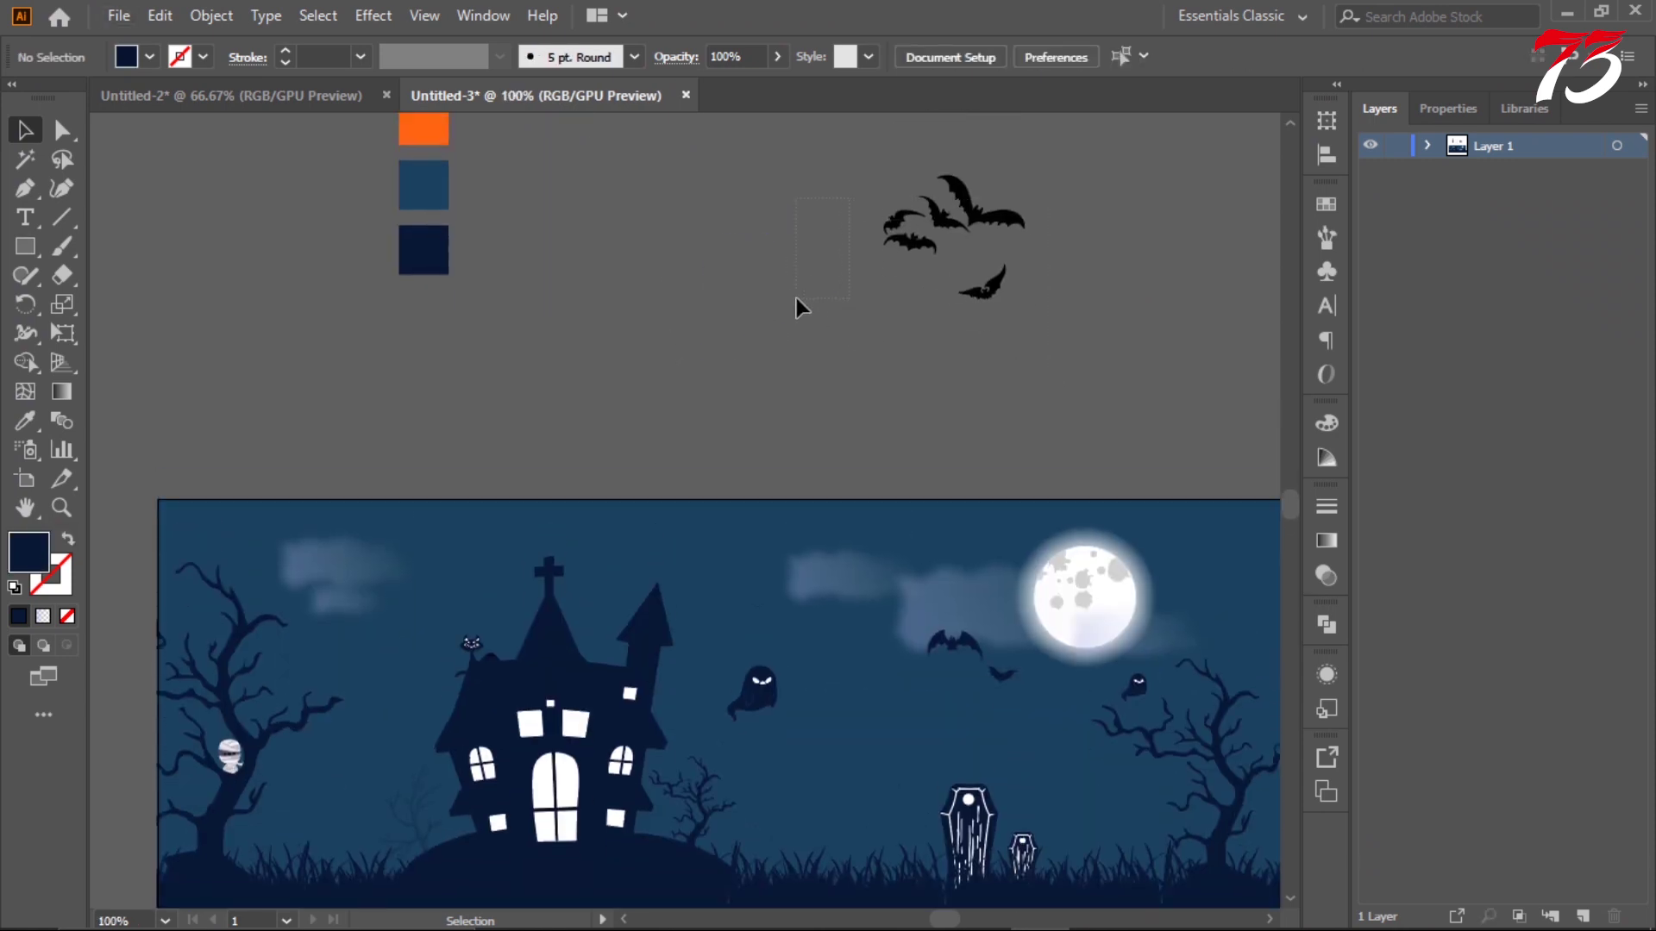
- Move the lone bat into the sky near the moon, in front of the cloud, coloured dark navy
drag(985, 293, 948, 604)
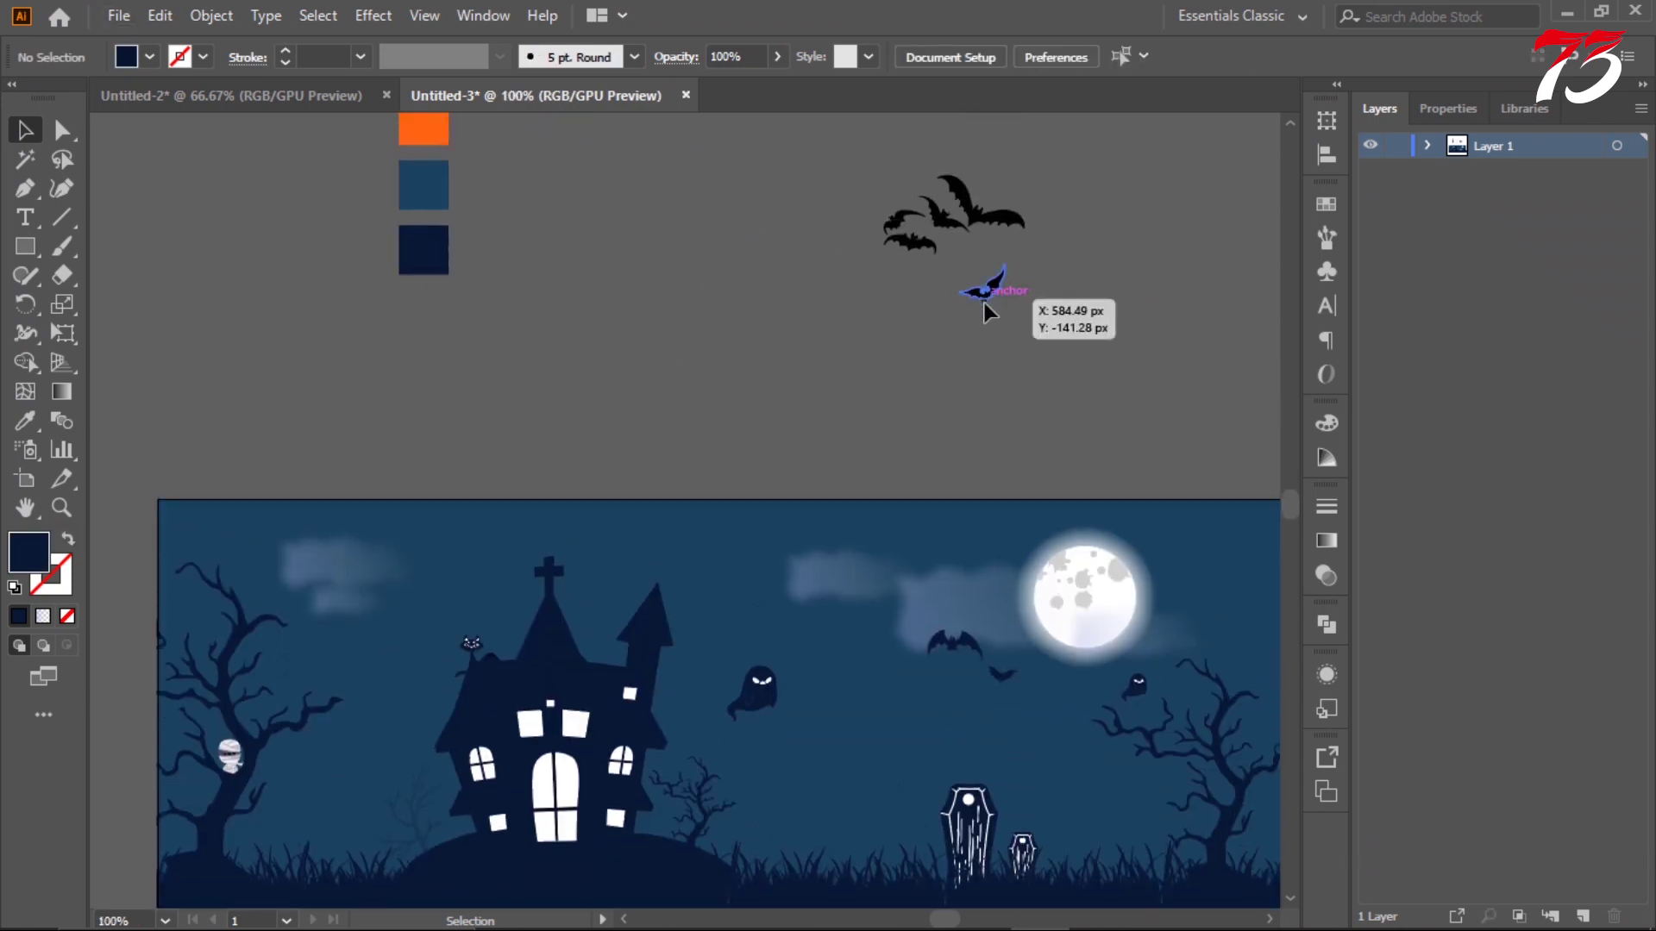
right_click(947, 606)
click(1314, 473)
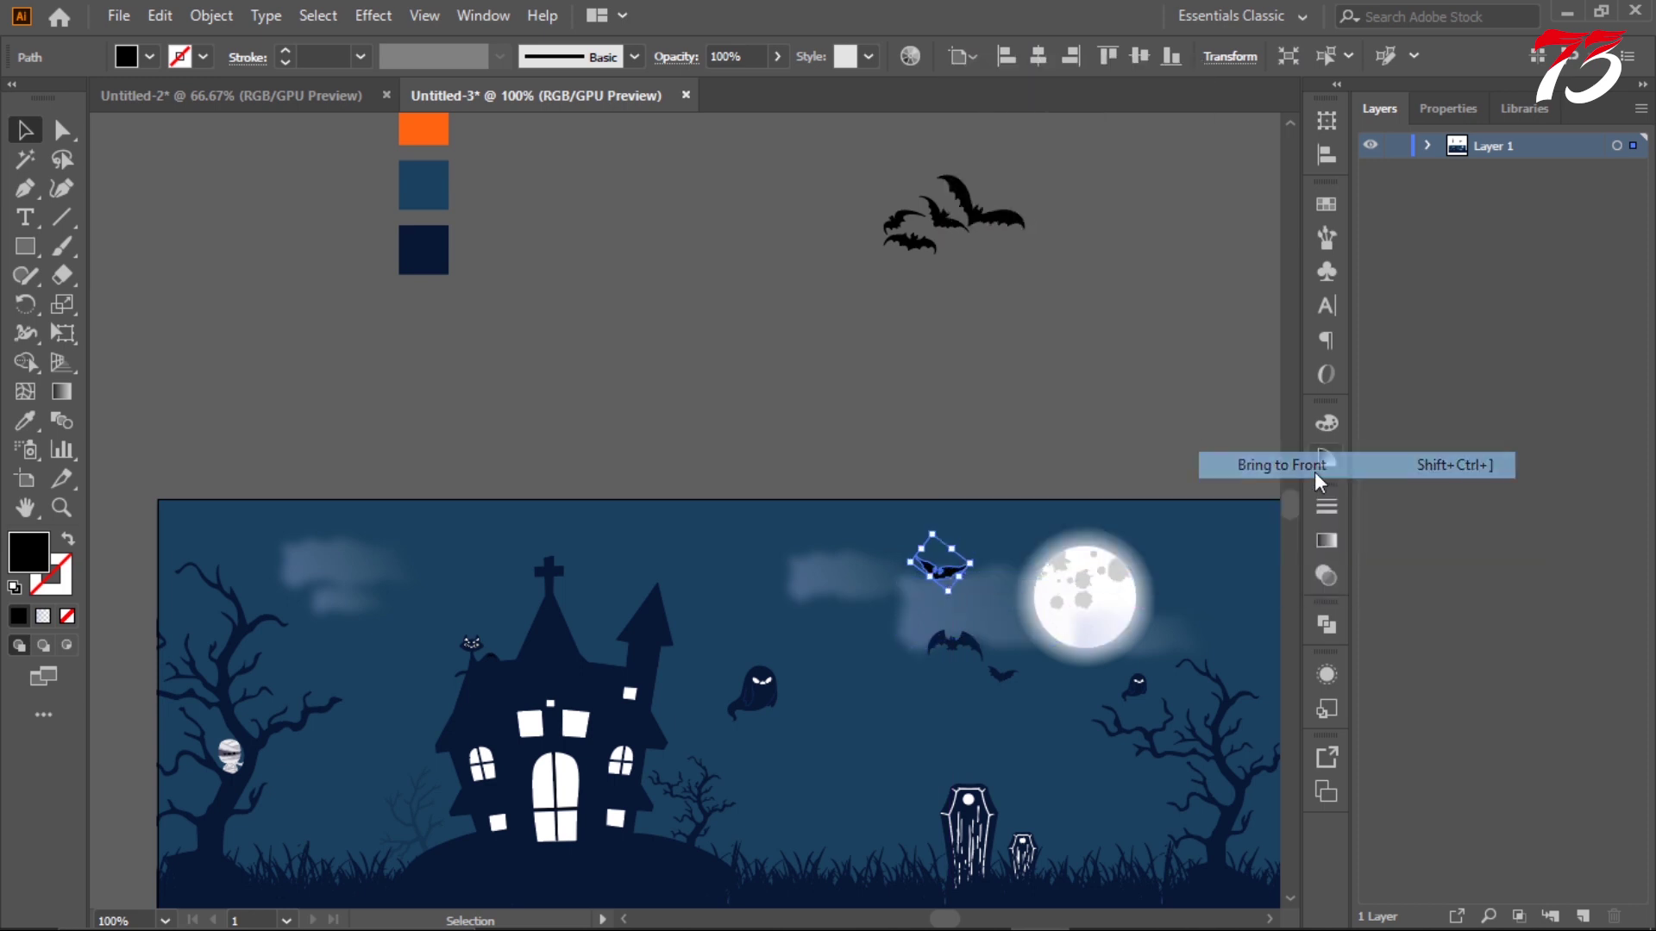
scroll(1089, 386, down, 2)
click(945, 486)
click(25, 420)
click(406, 181)
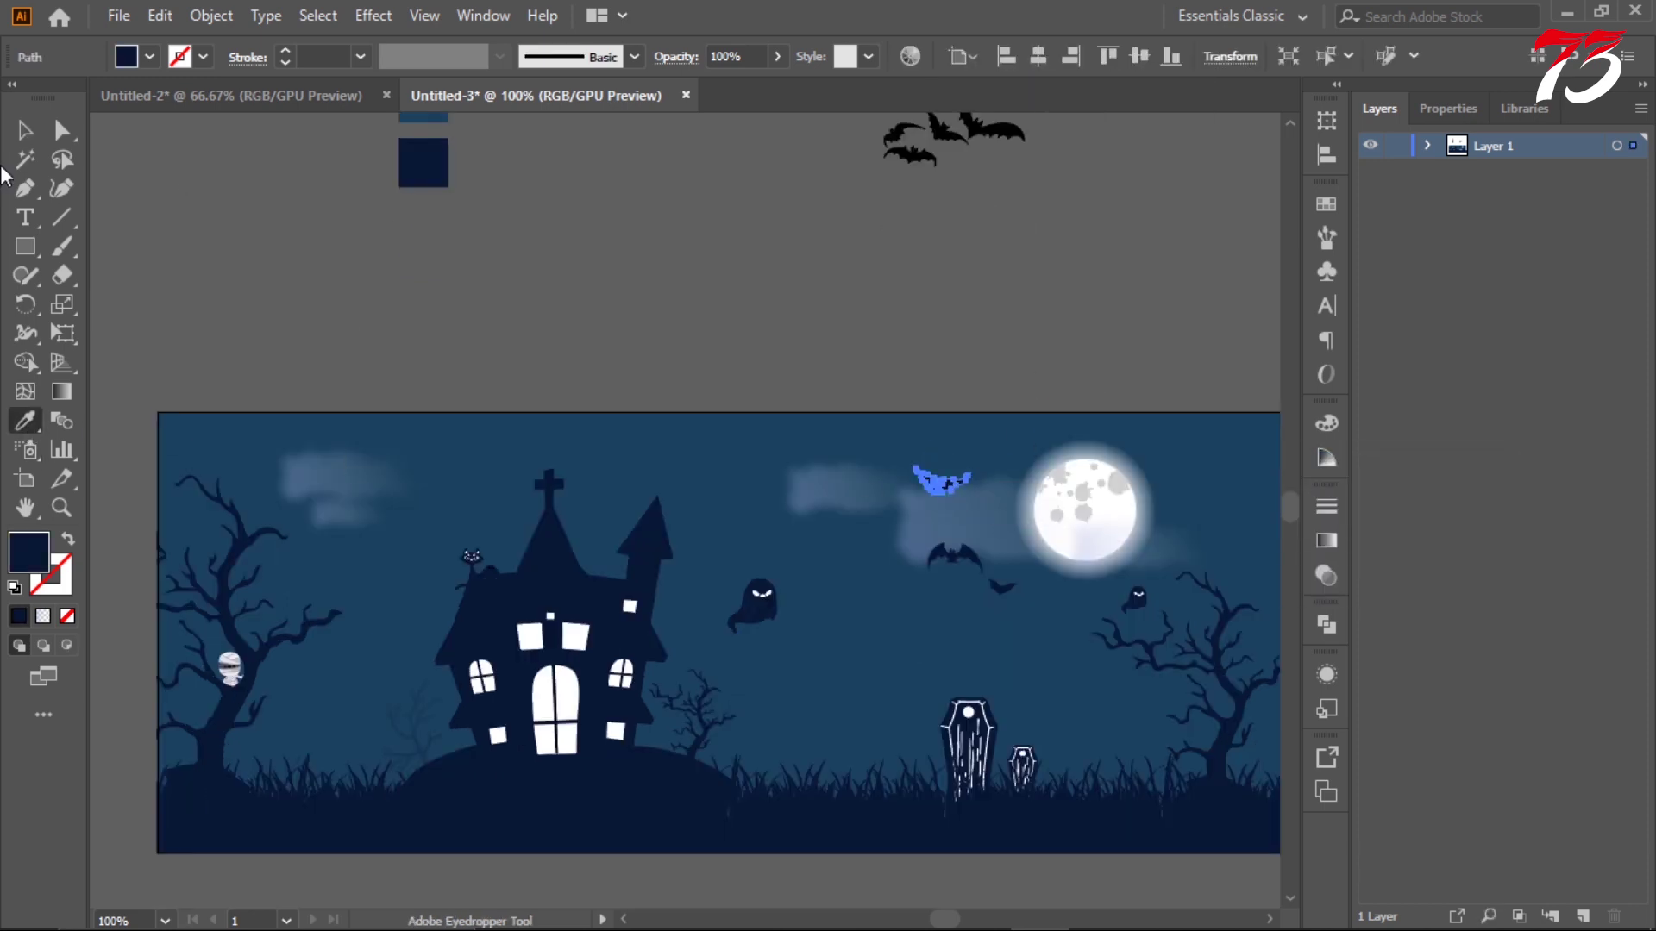
click(412, 289)
- Place a smaller bat over the moon and nudge it left beside it
scroll(898, 358, down, 2)
scroll(898, 359, right, 5)
mouse_move(597, 348)
mouse_down()
mouse_move(830, 407)
mouse_move(848, 377)
mouse_move(878, 421)
mouse_up()
drag(618, 521, 617, 521)
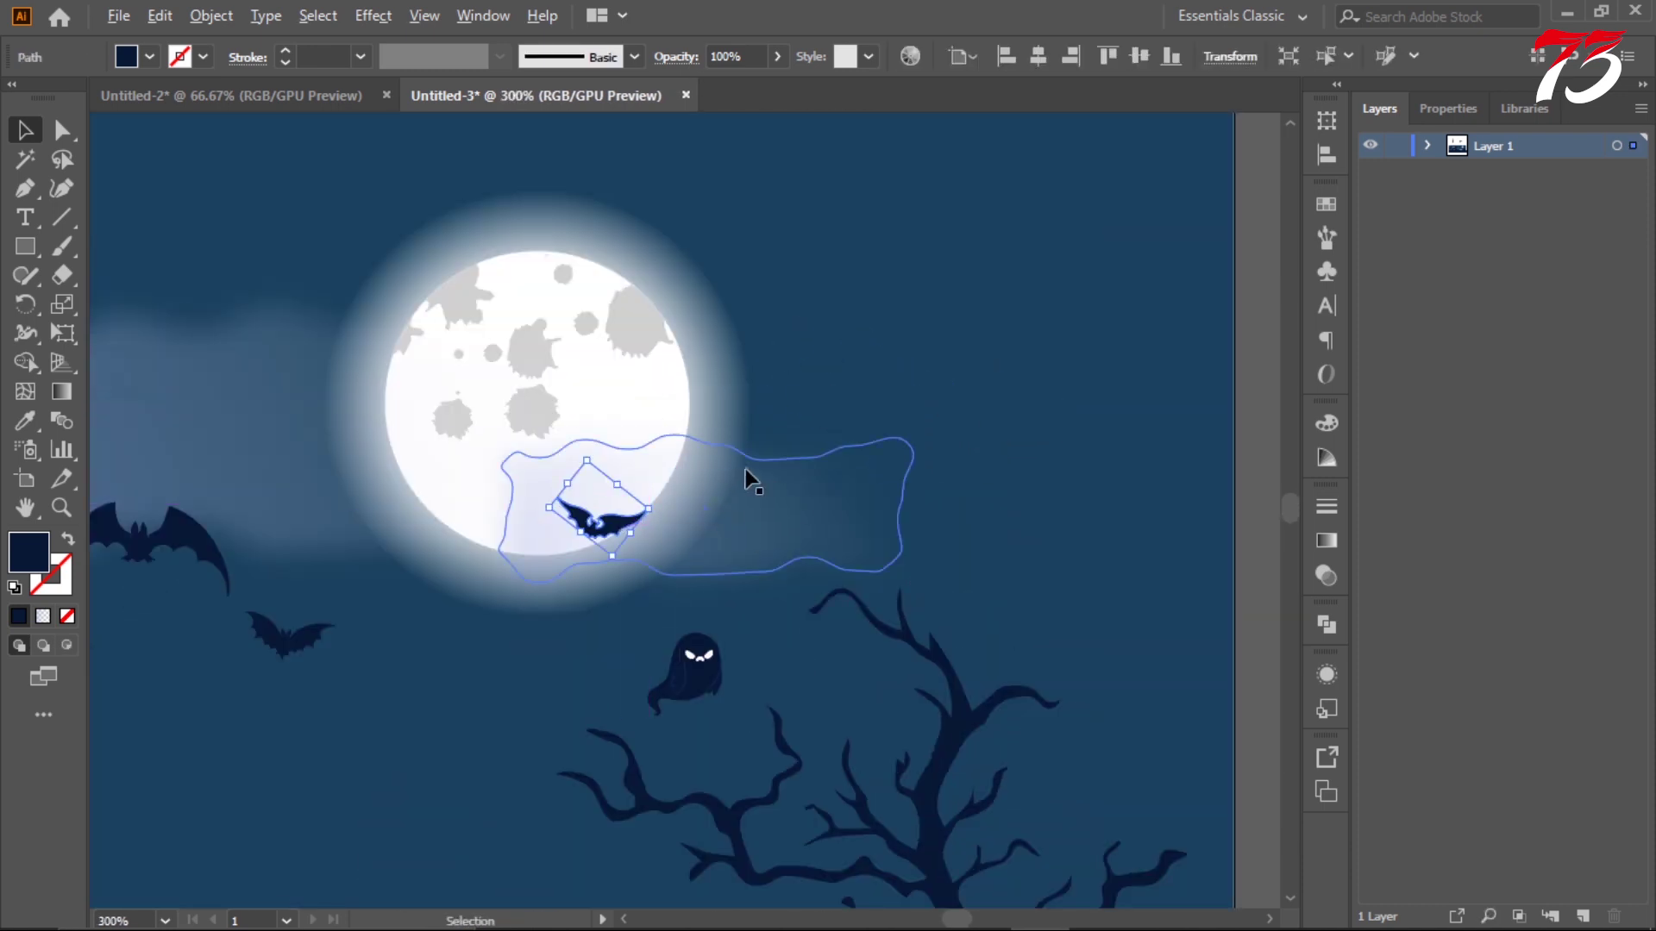
key(ctrl+1)
scroll(836, 425, up, 5)
drag(785, 329, 757, 314)
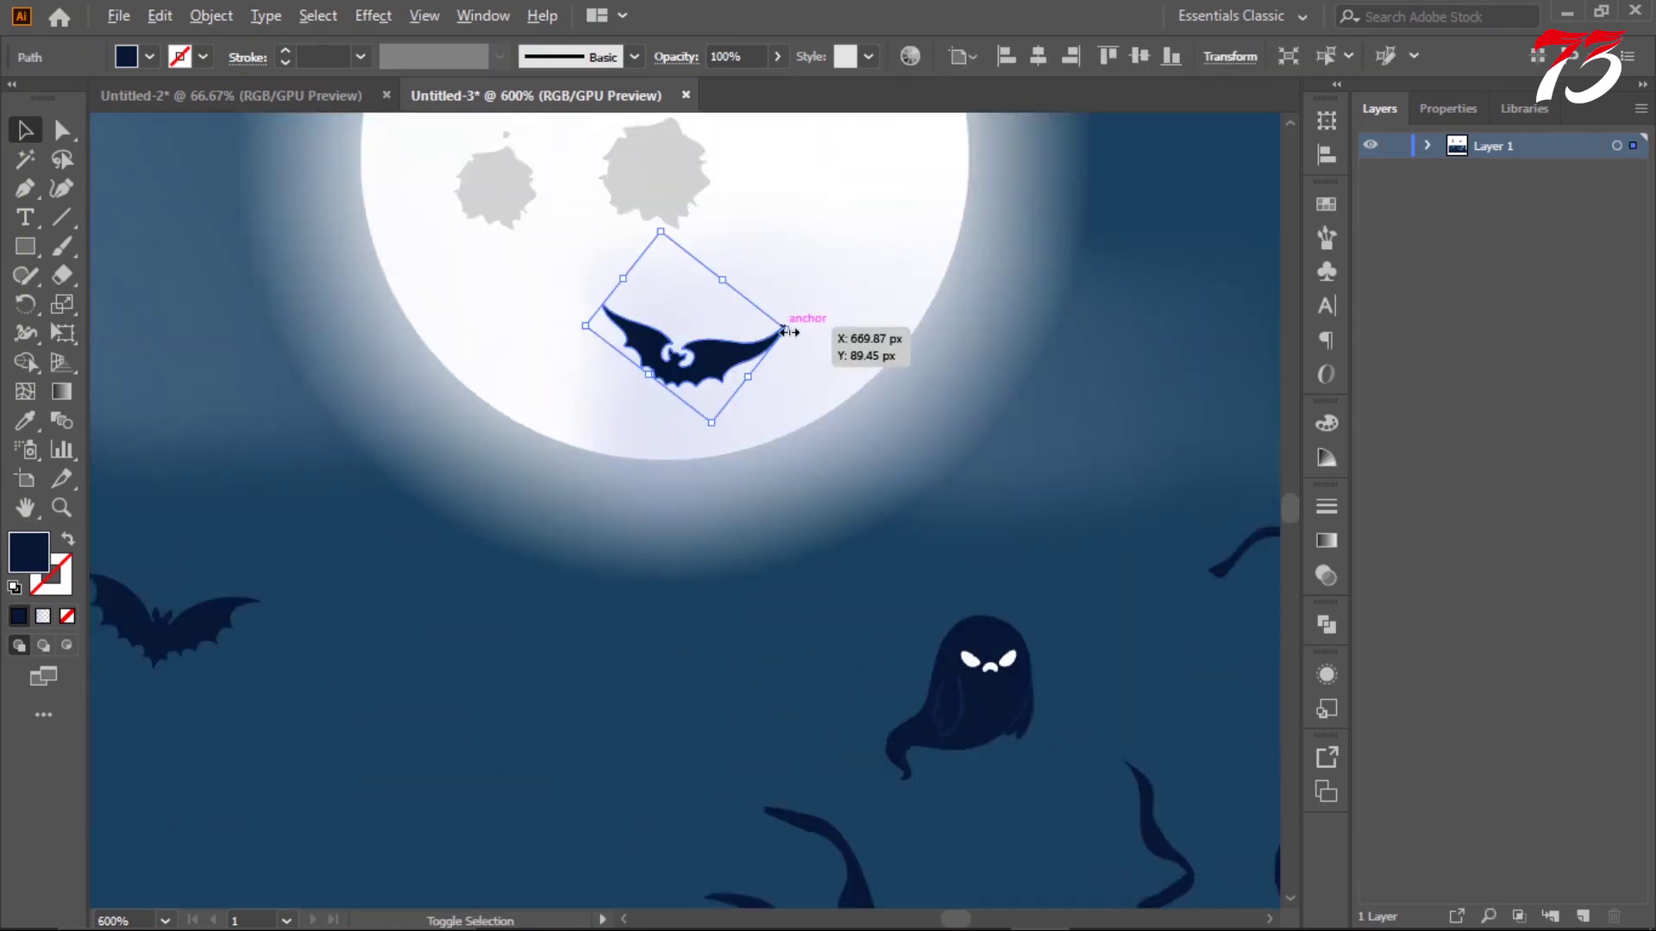
key(ctrl+0)
click(1140, 344)
scroll(968, 314, down, 2)
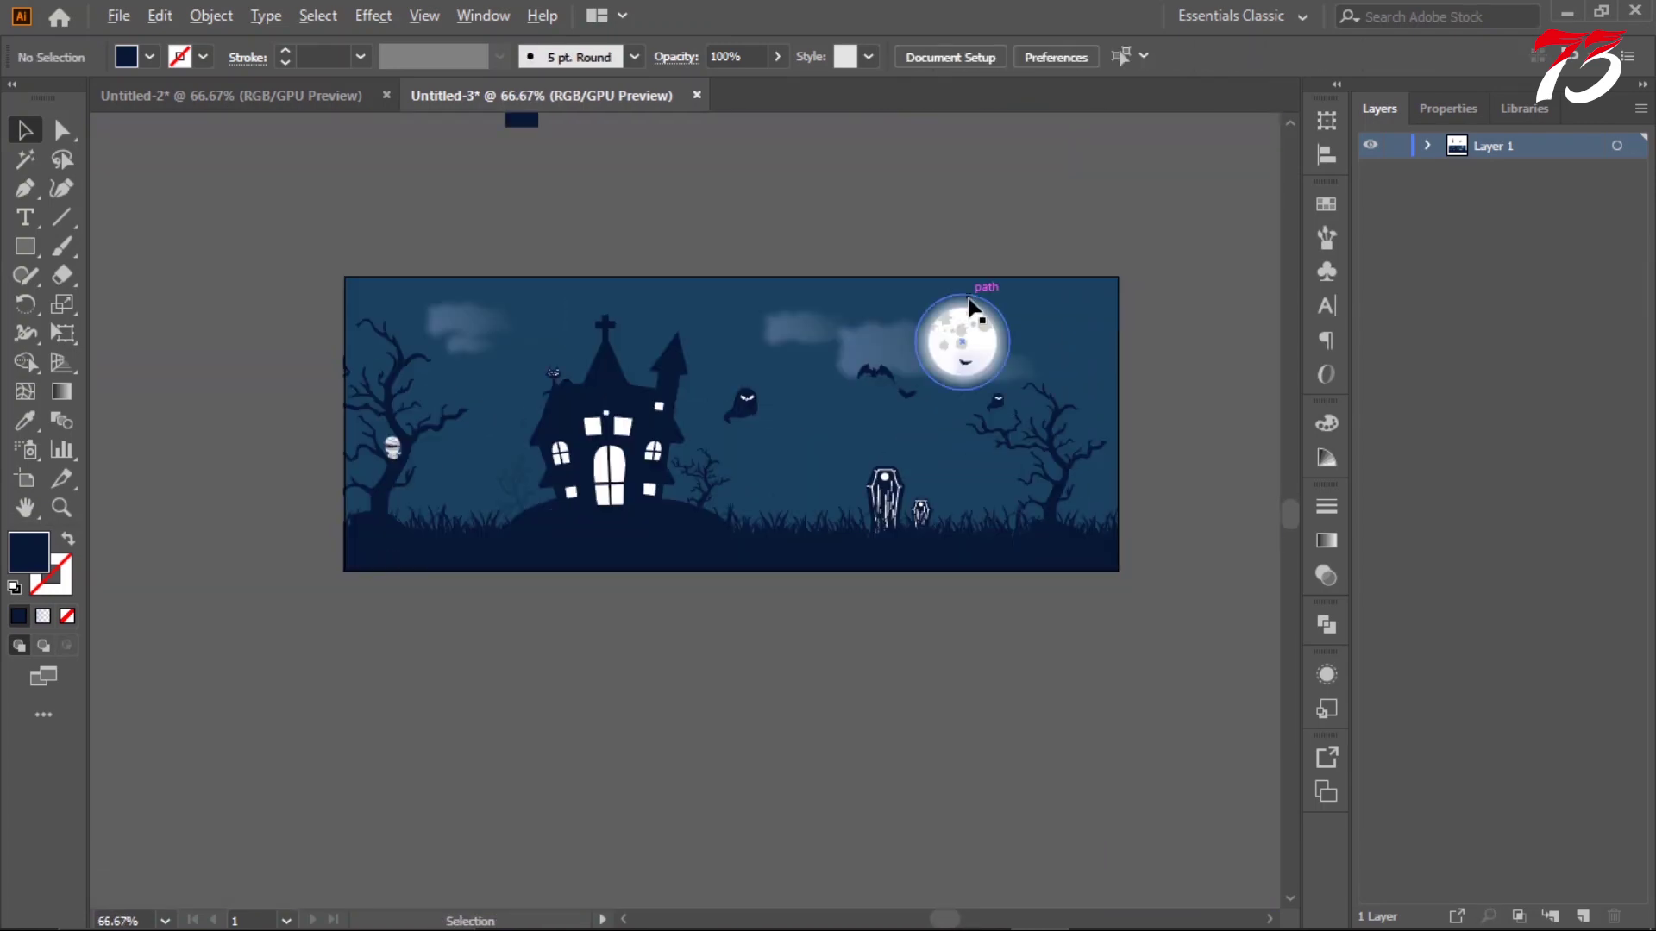
scroll(1061, 432, up, 2)
scroll(1069, 466, up, 2)
drag(1072, 474, 1002, 486)
- Delete the spare bats above the artboard, then select the banner wording in the notes
scroll(1002, 486, down, 4)
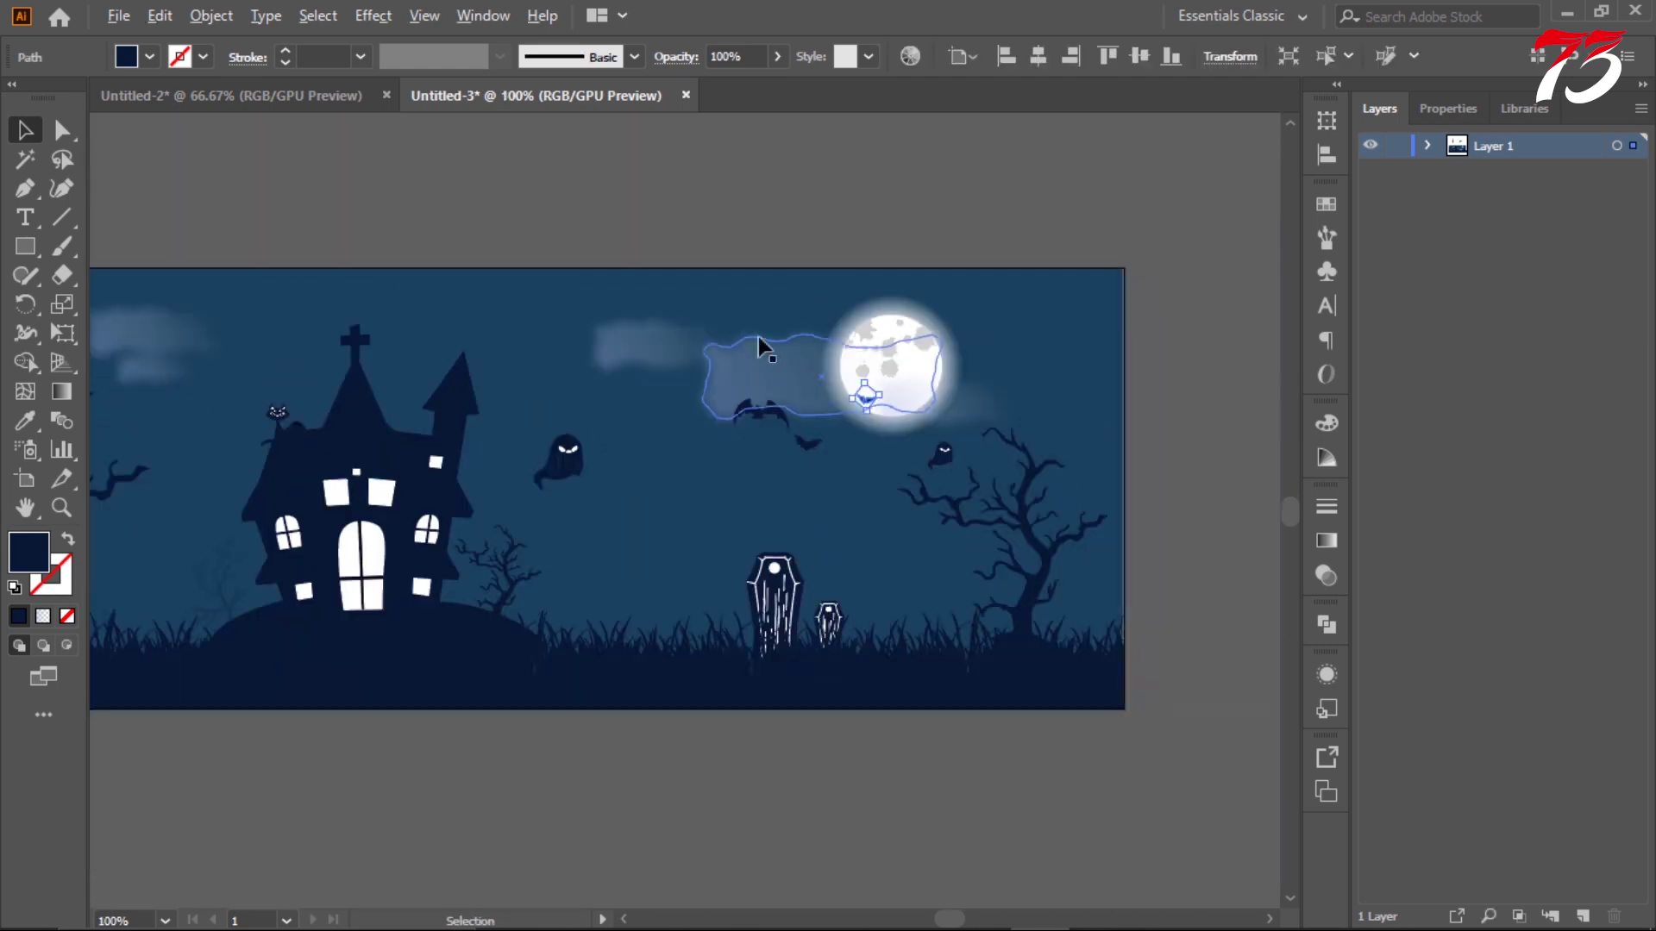
scroll(1068, 619, down, 1)
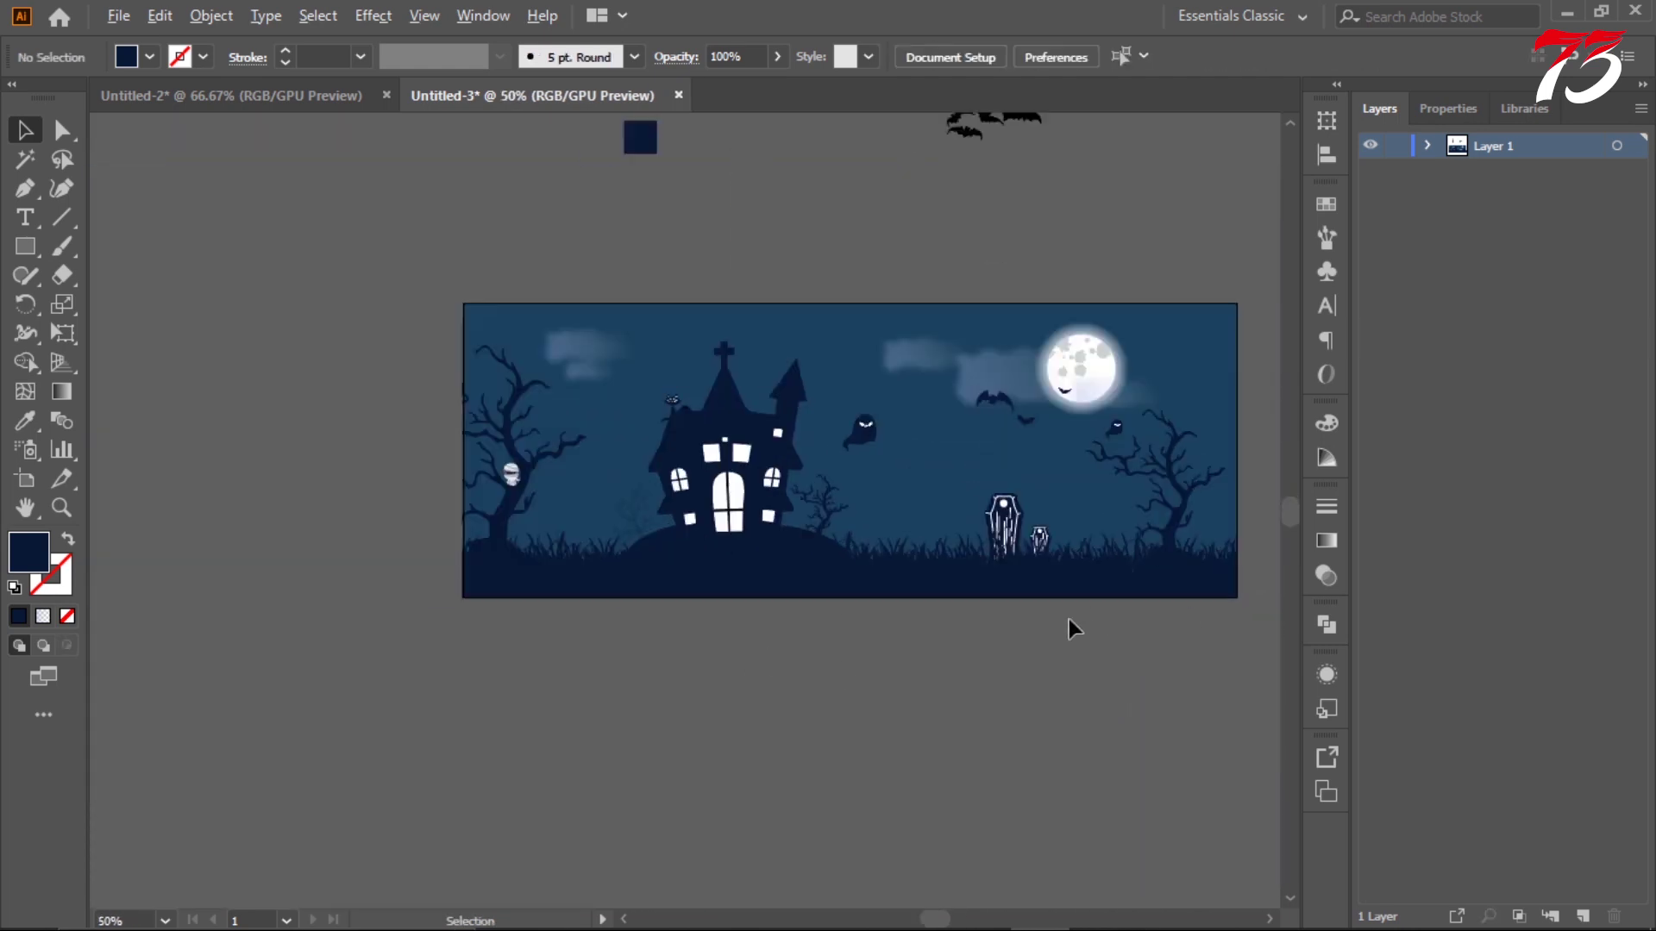
scroll(1066, 618, up, 2)
scroll(939, 656, up, 2)
scroll(951, 669, down, 1)
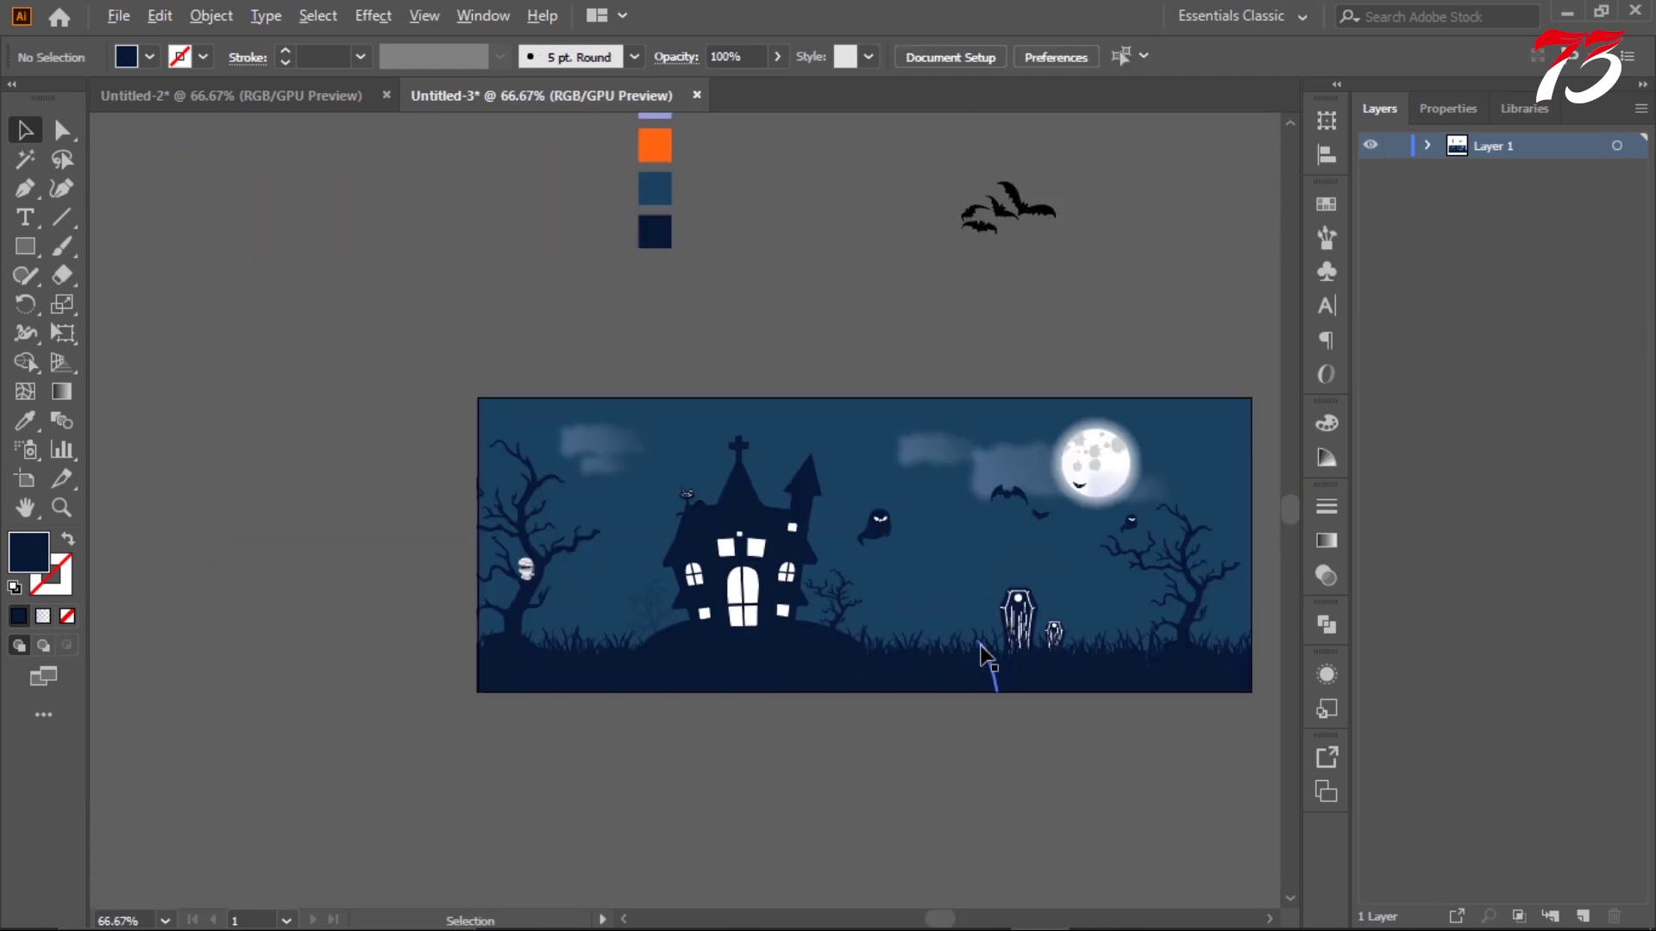
scroll(623, 226, up, 1)
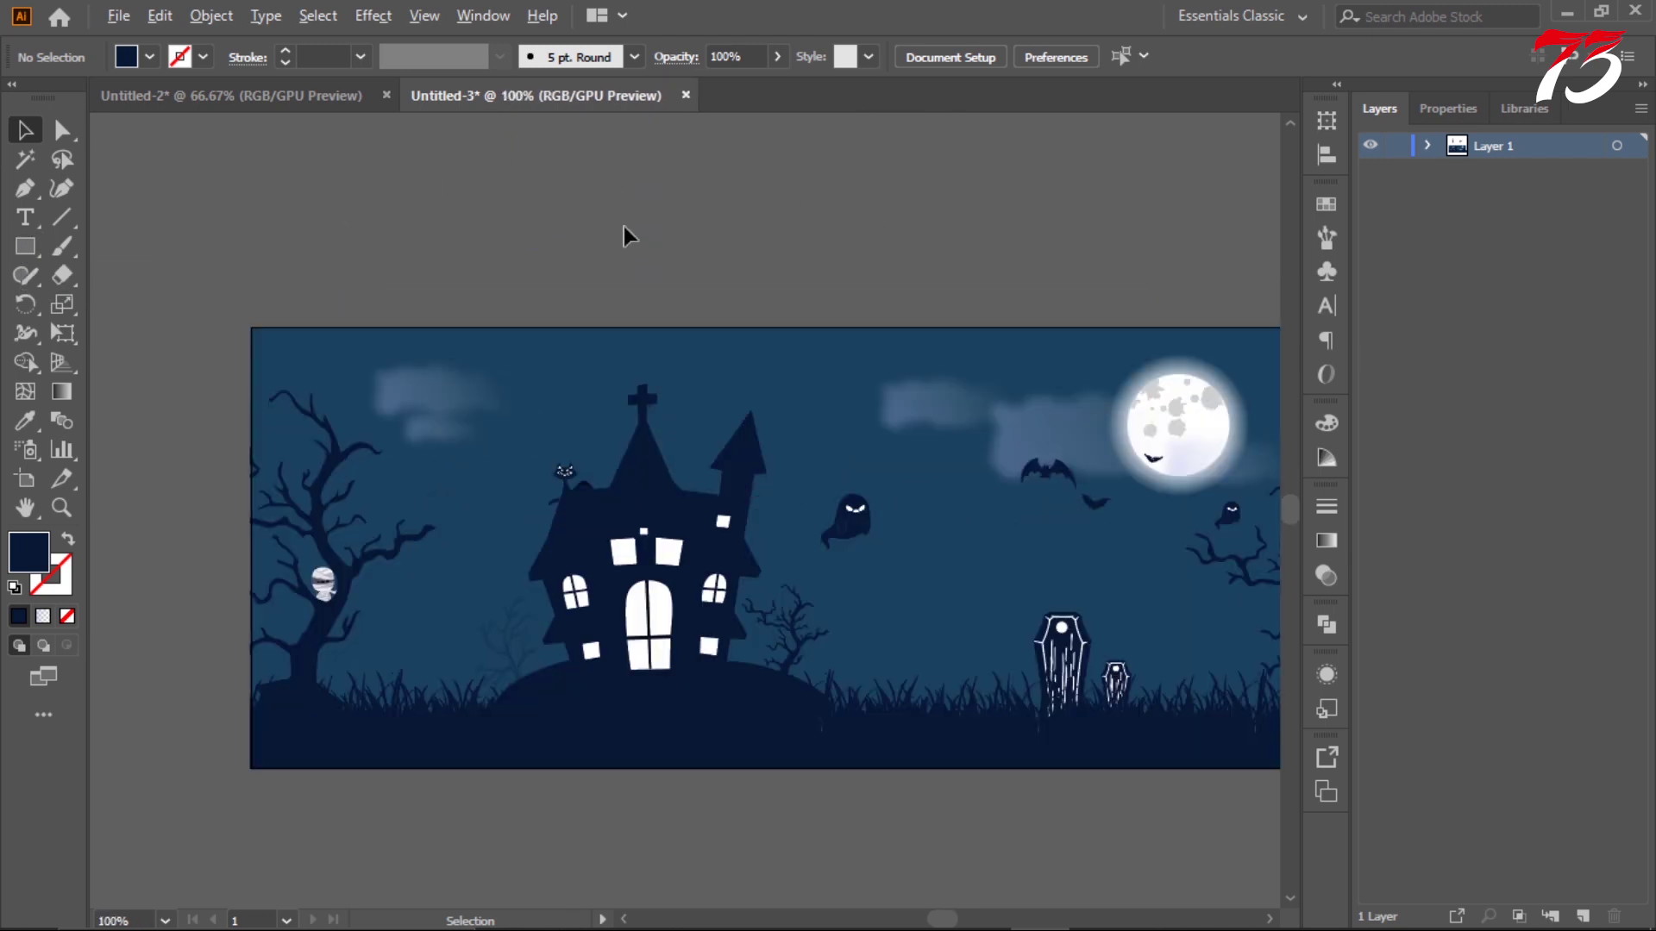
scroll(700, 160, down, 1)
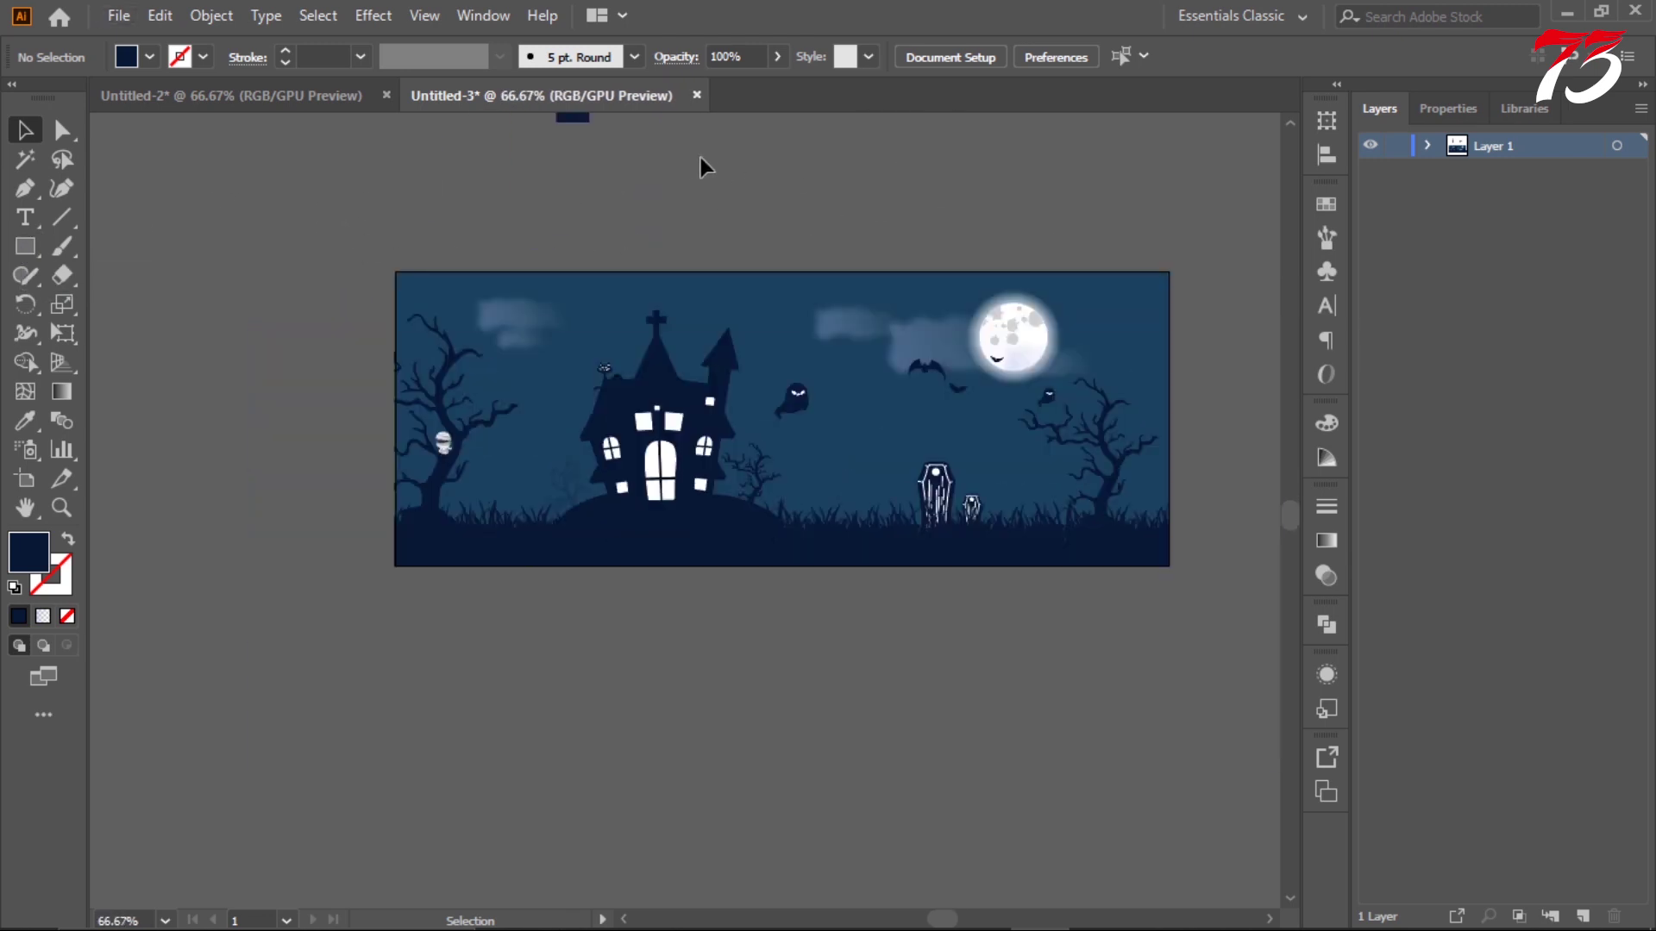
scroll(1224, 257, up, 1)
scroll(1223, 257, down, 1)
scroll(1064, 231, up, 1)
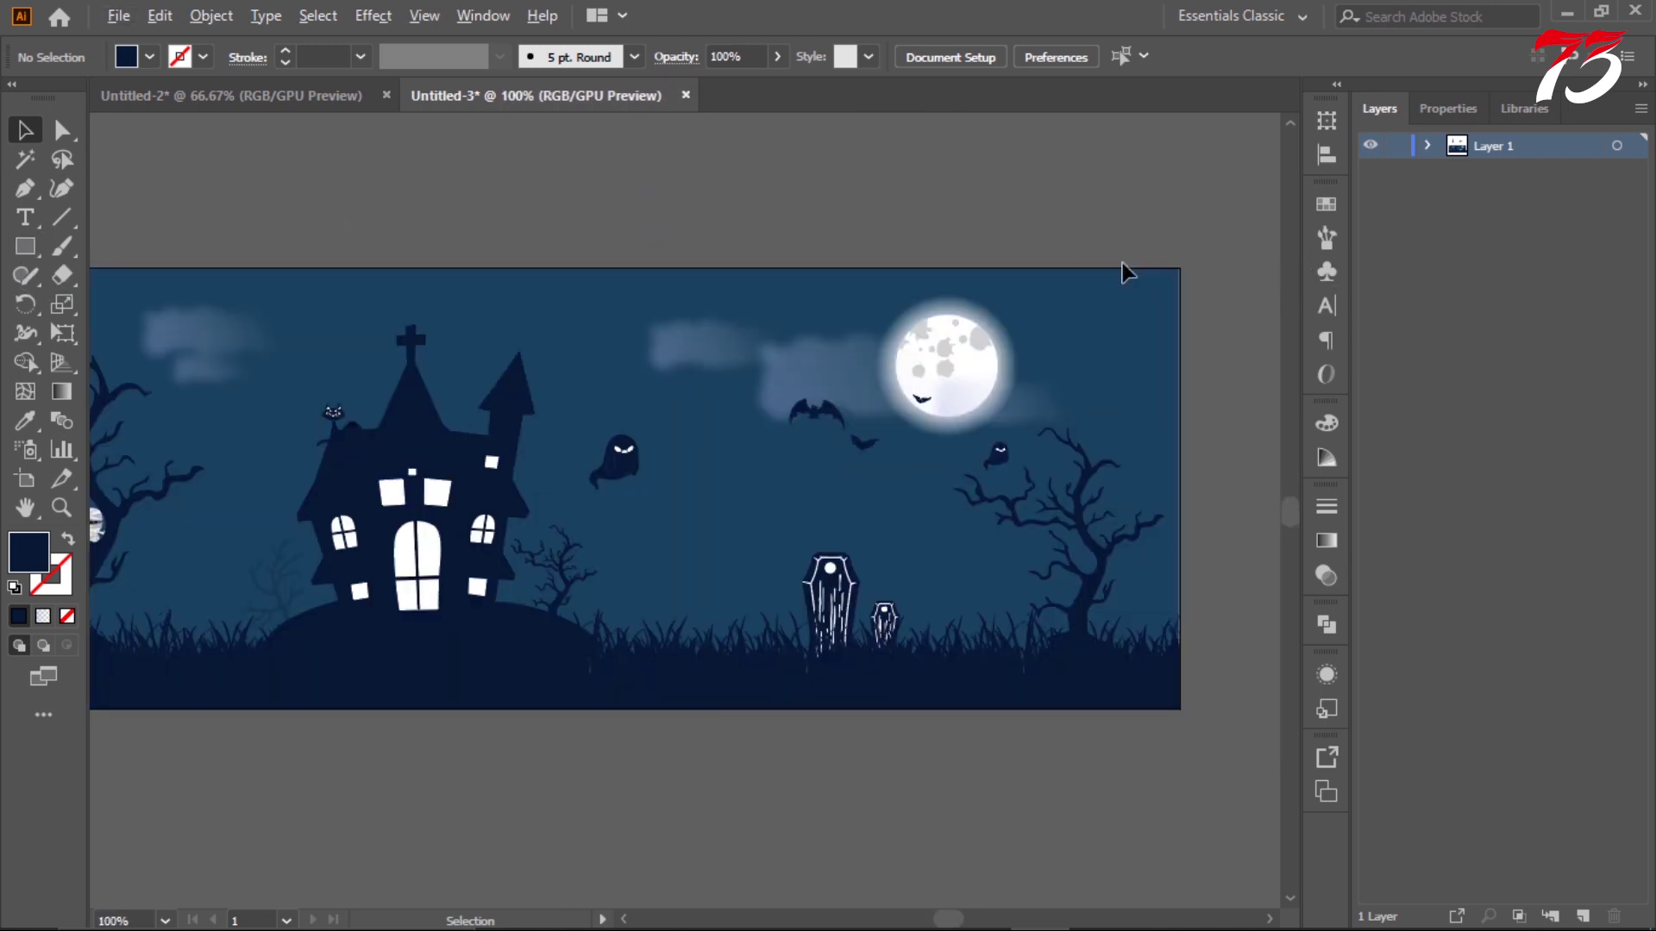
scroll(1058, 231, down, 1)
scroll(1188, 236, up, 3)
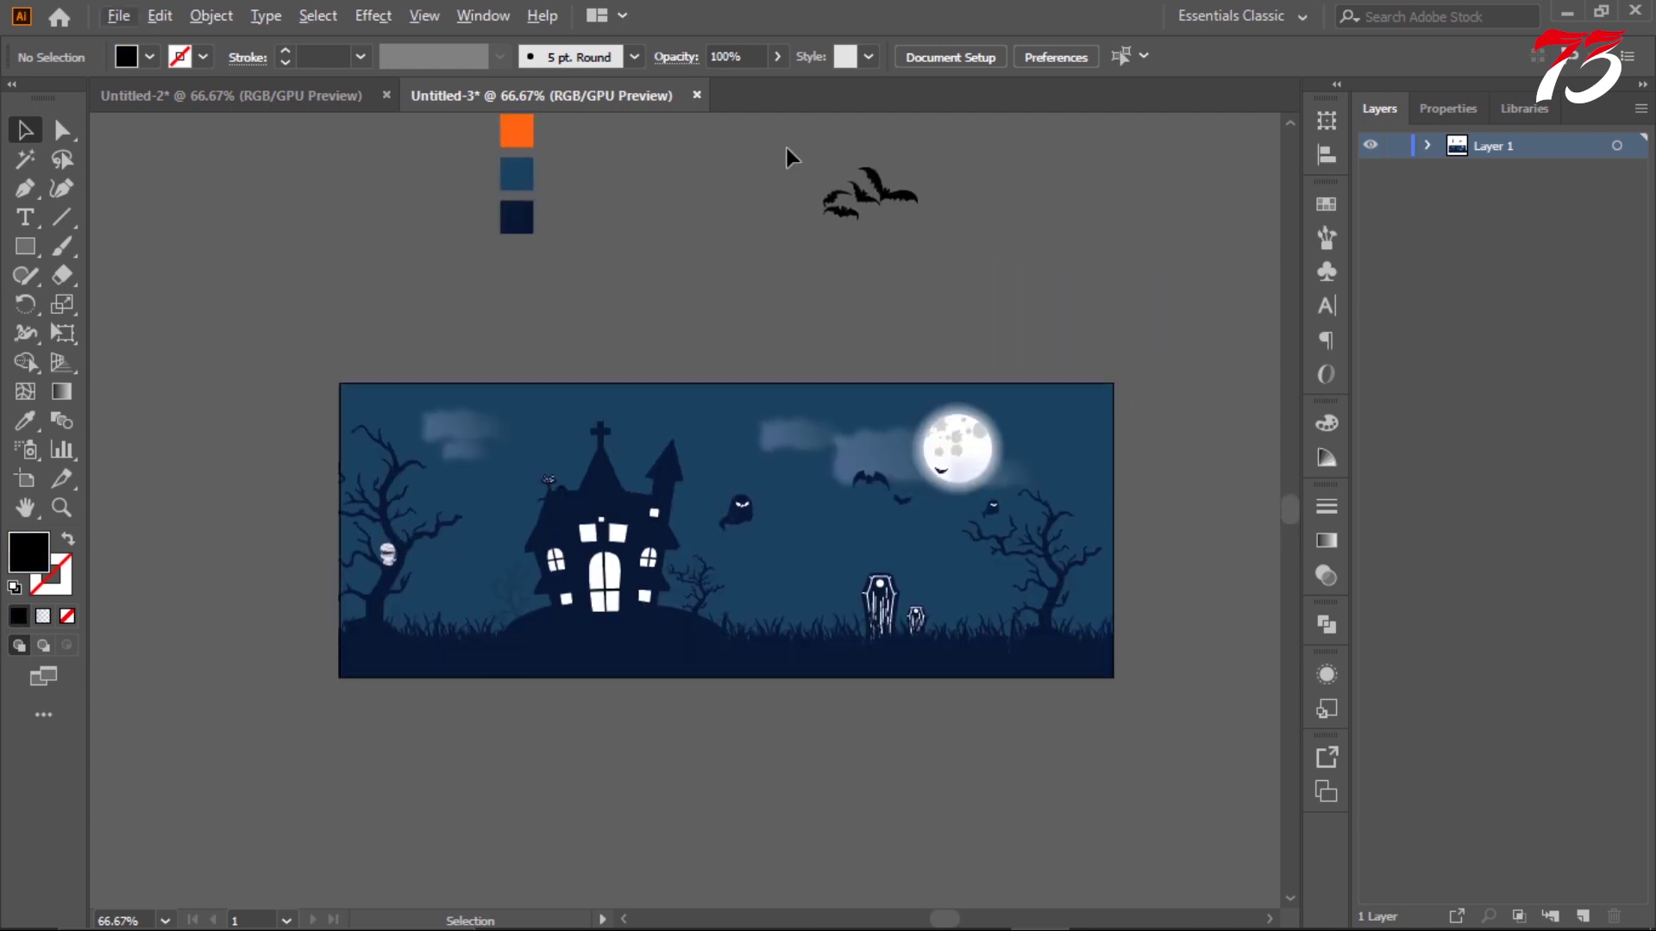
drag(784, 147, 954, 286)
key(Delete)
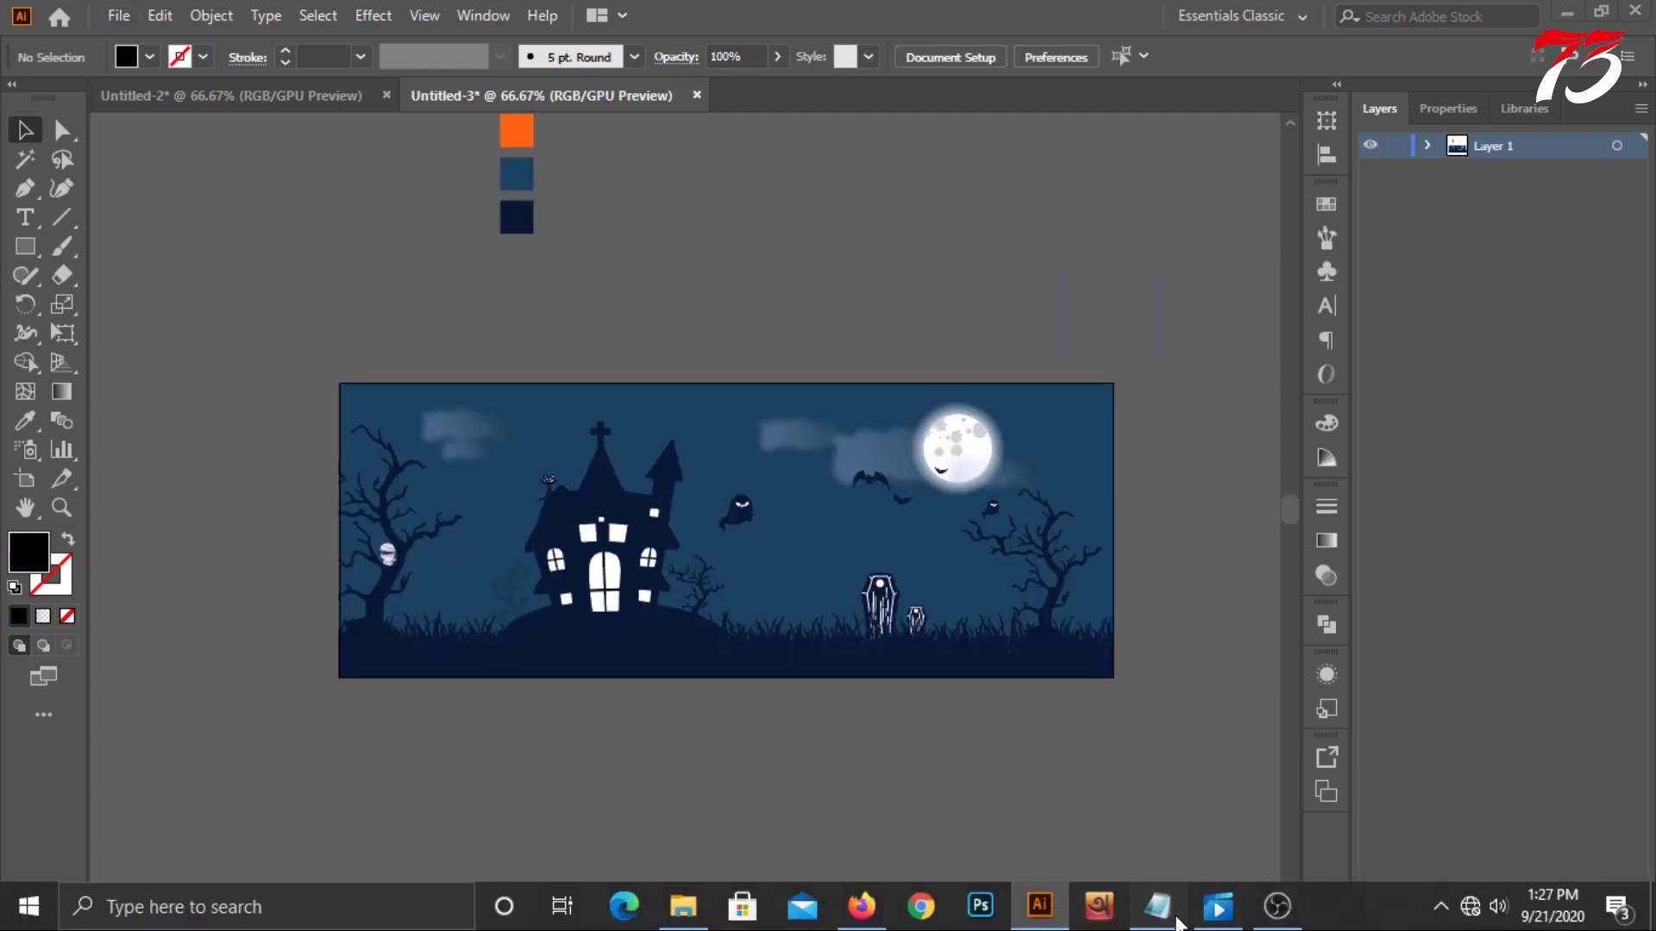
click(1178, 923)
drag(930, 659, 687, 658)
- Paste the banner wording as a new text object above the artboard
click(1202, 606)
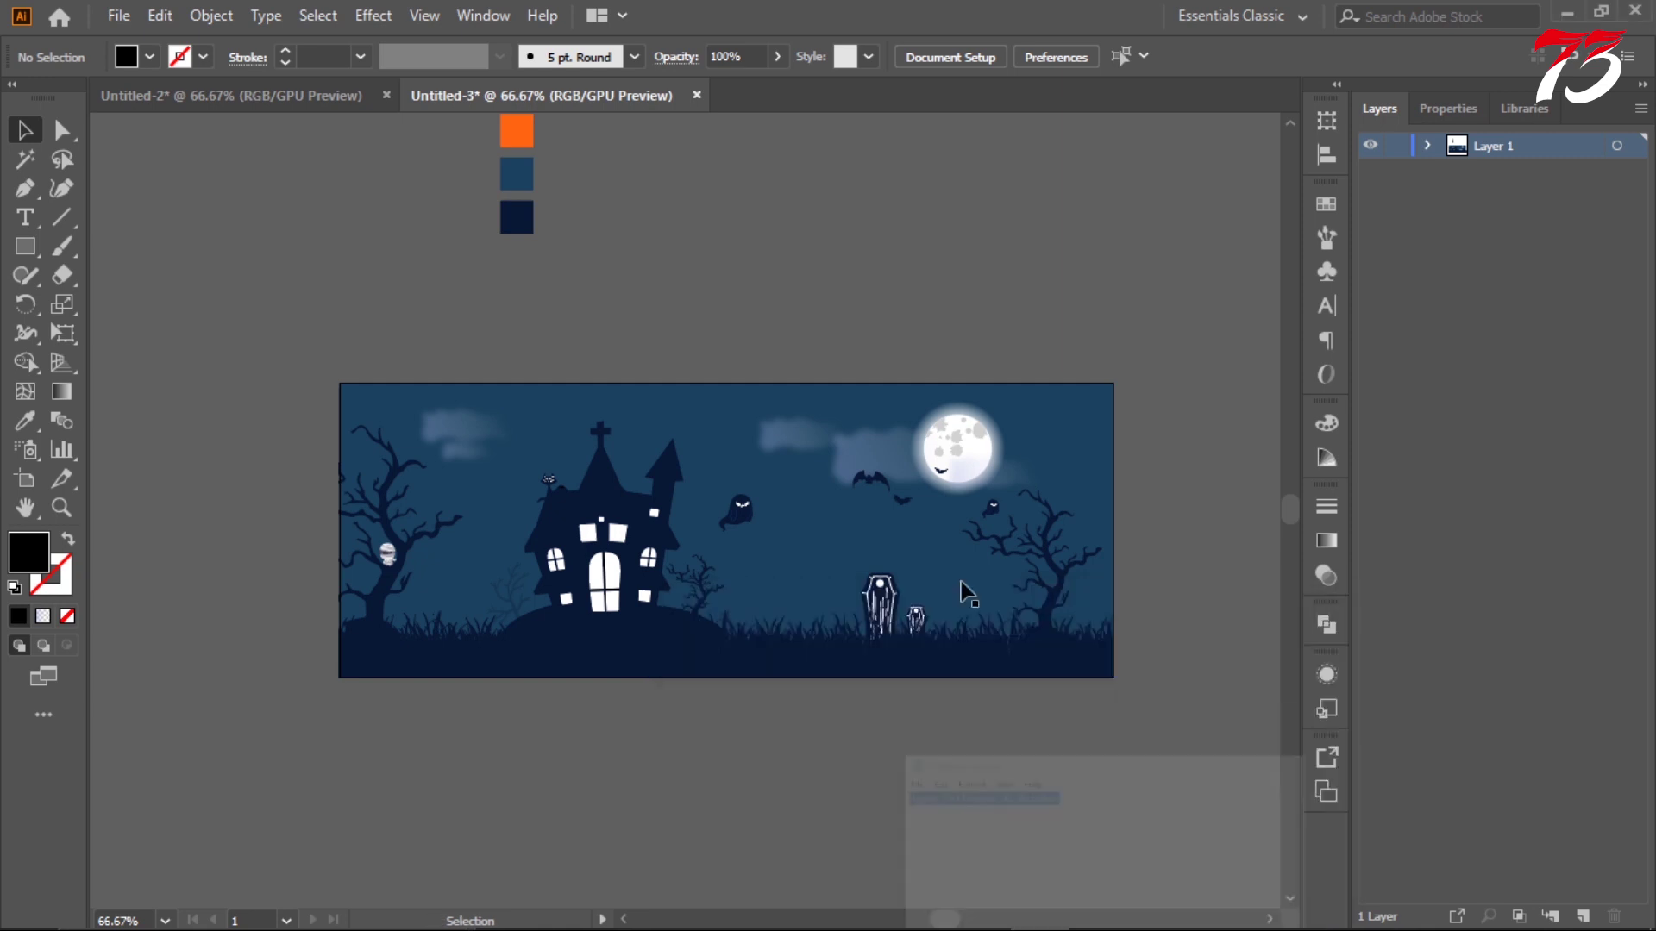
click(36, 227)
click(700, 263)
text(Happy Halloween 31 Octobe)
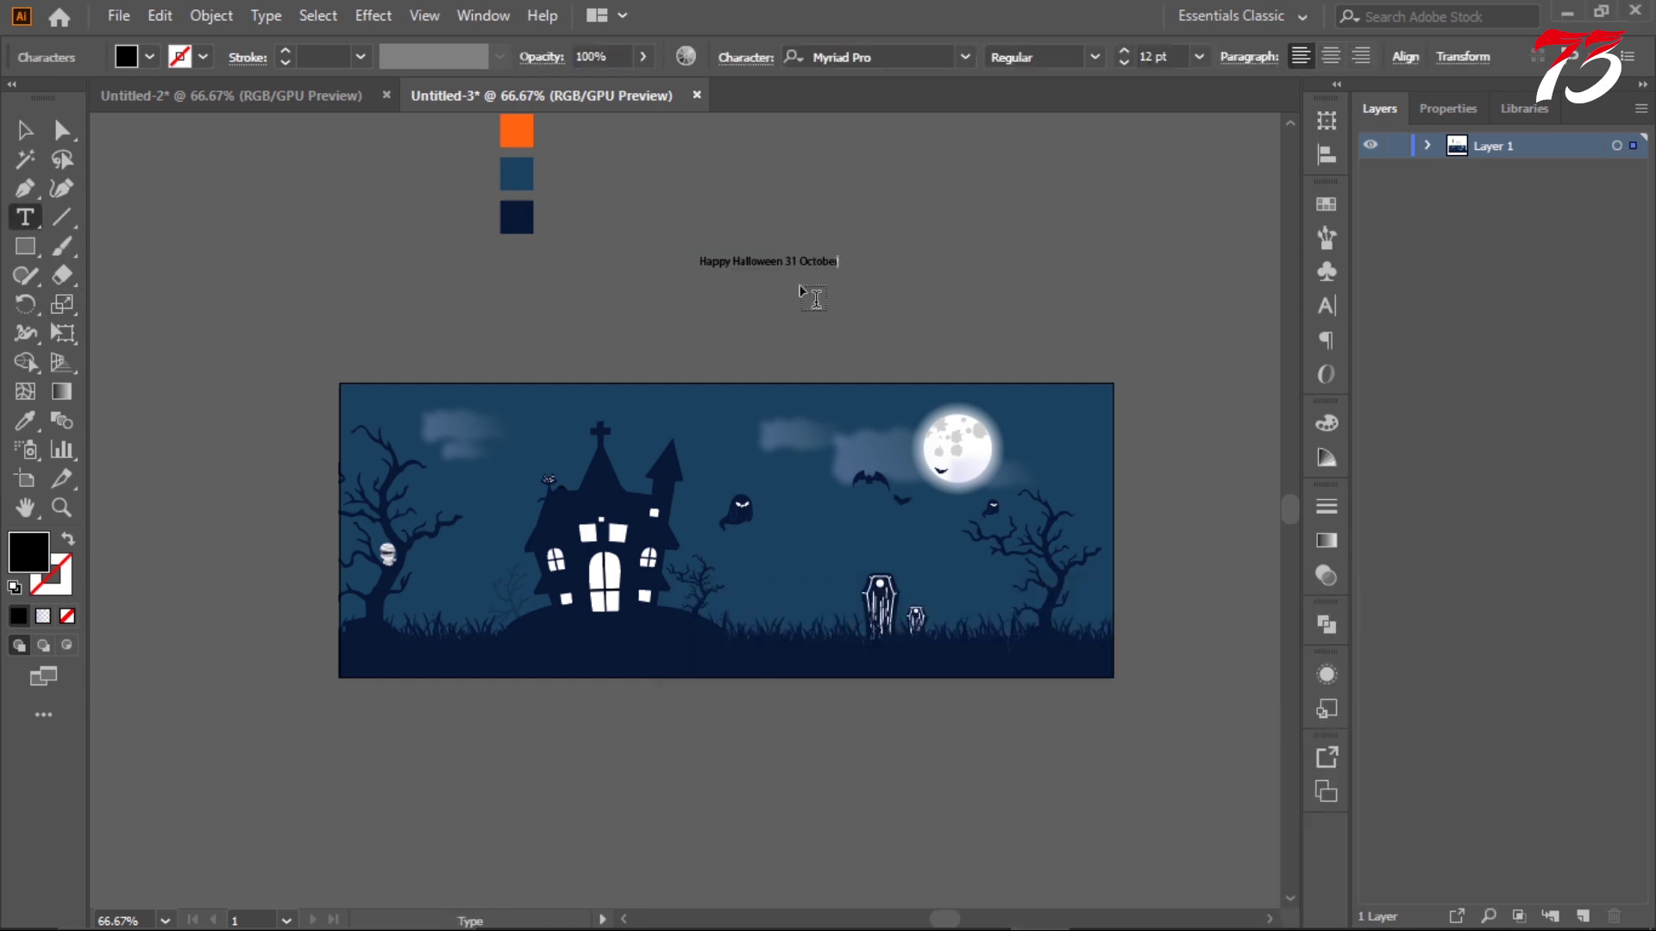
key(ctrl+plus)
key(ctrl+plus)
key(ctrl+plus)
double_click(490, 253)
ctrl+click(543, 412)
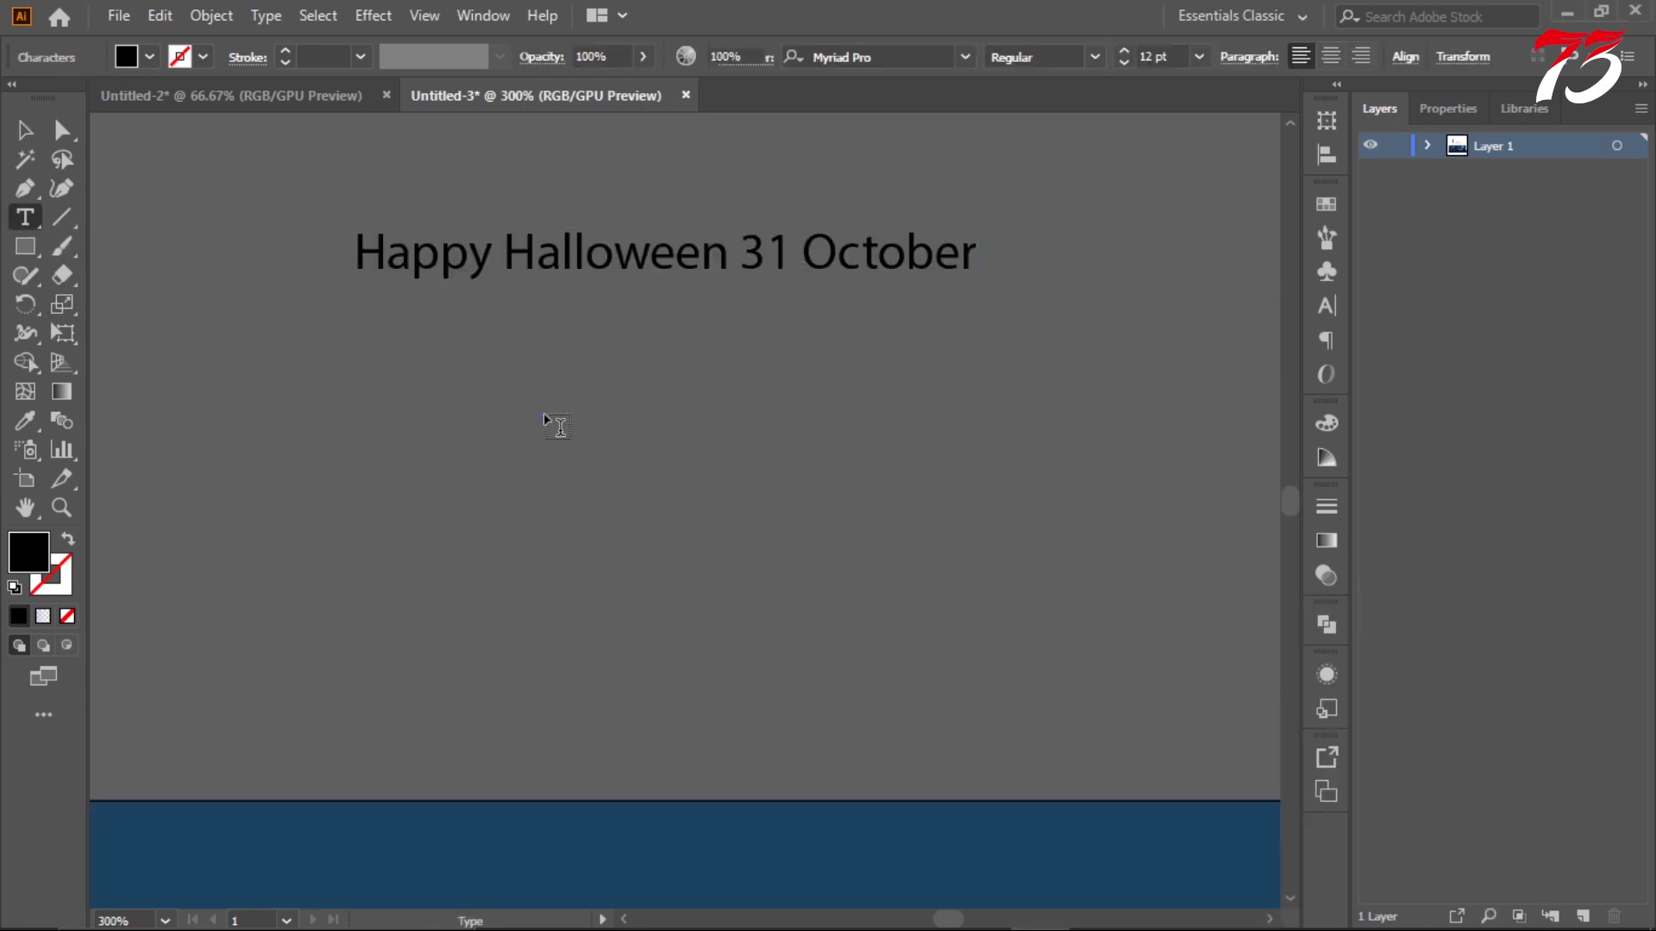
- Split '31 October' into its own text object and remove it from the first line
drag(736, 249, 997, 251)
key(ctrl+c)
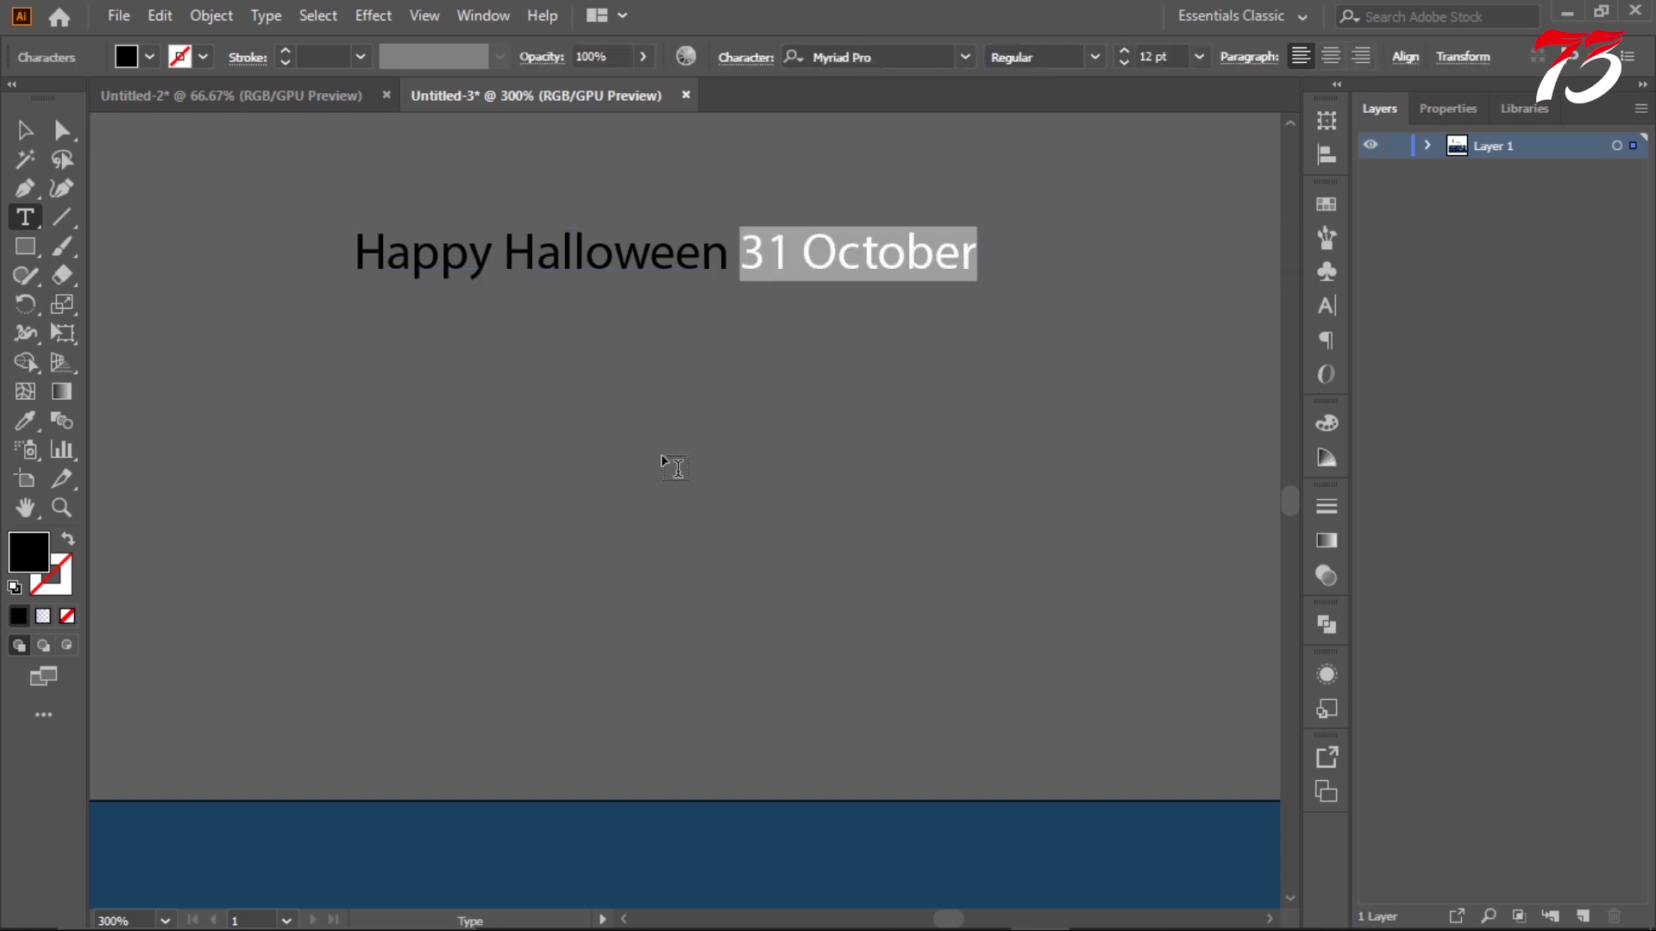
click(669, 457)
key(ctrl+v)
key(Escape)
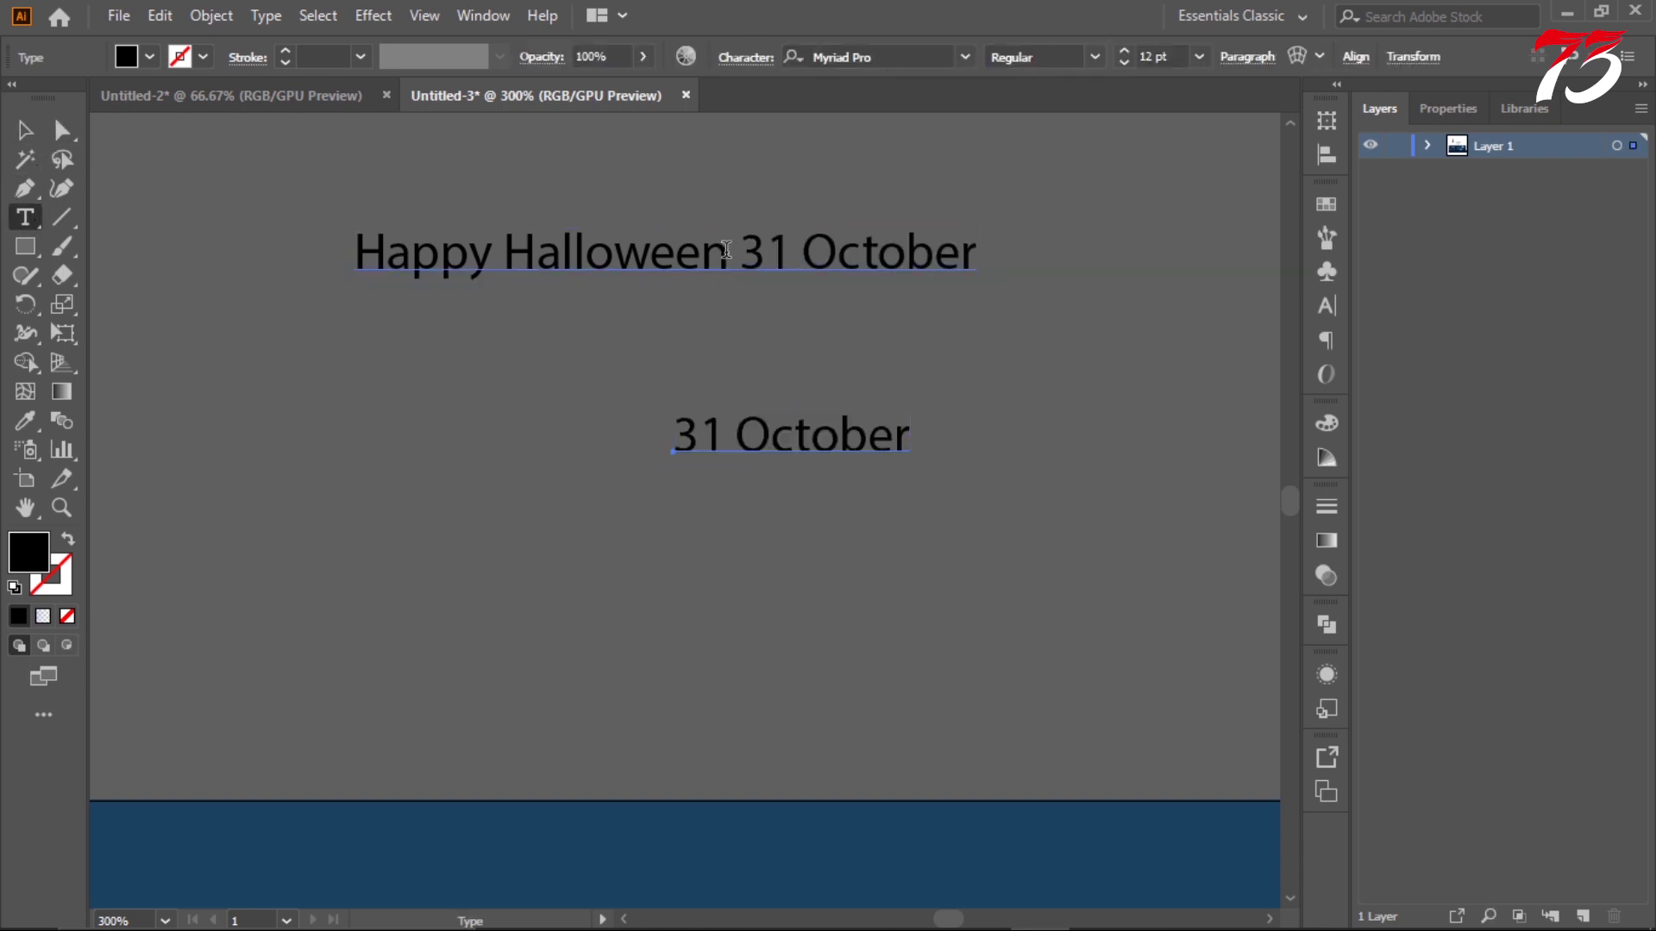
drag(726, 249, 991, 266)
key(BackSpace)
- Move the 'Happy Halloween' text down onto the night scene
click(23, 131)
scroll(664, 288, down, 3)
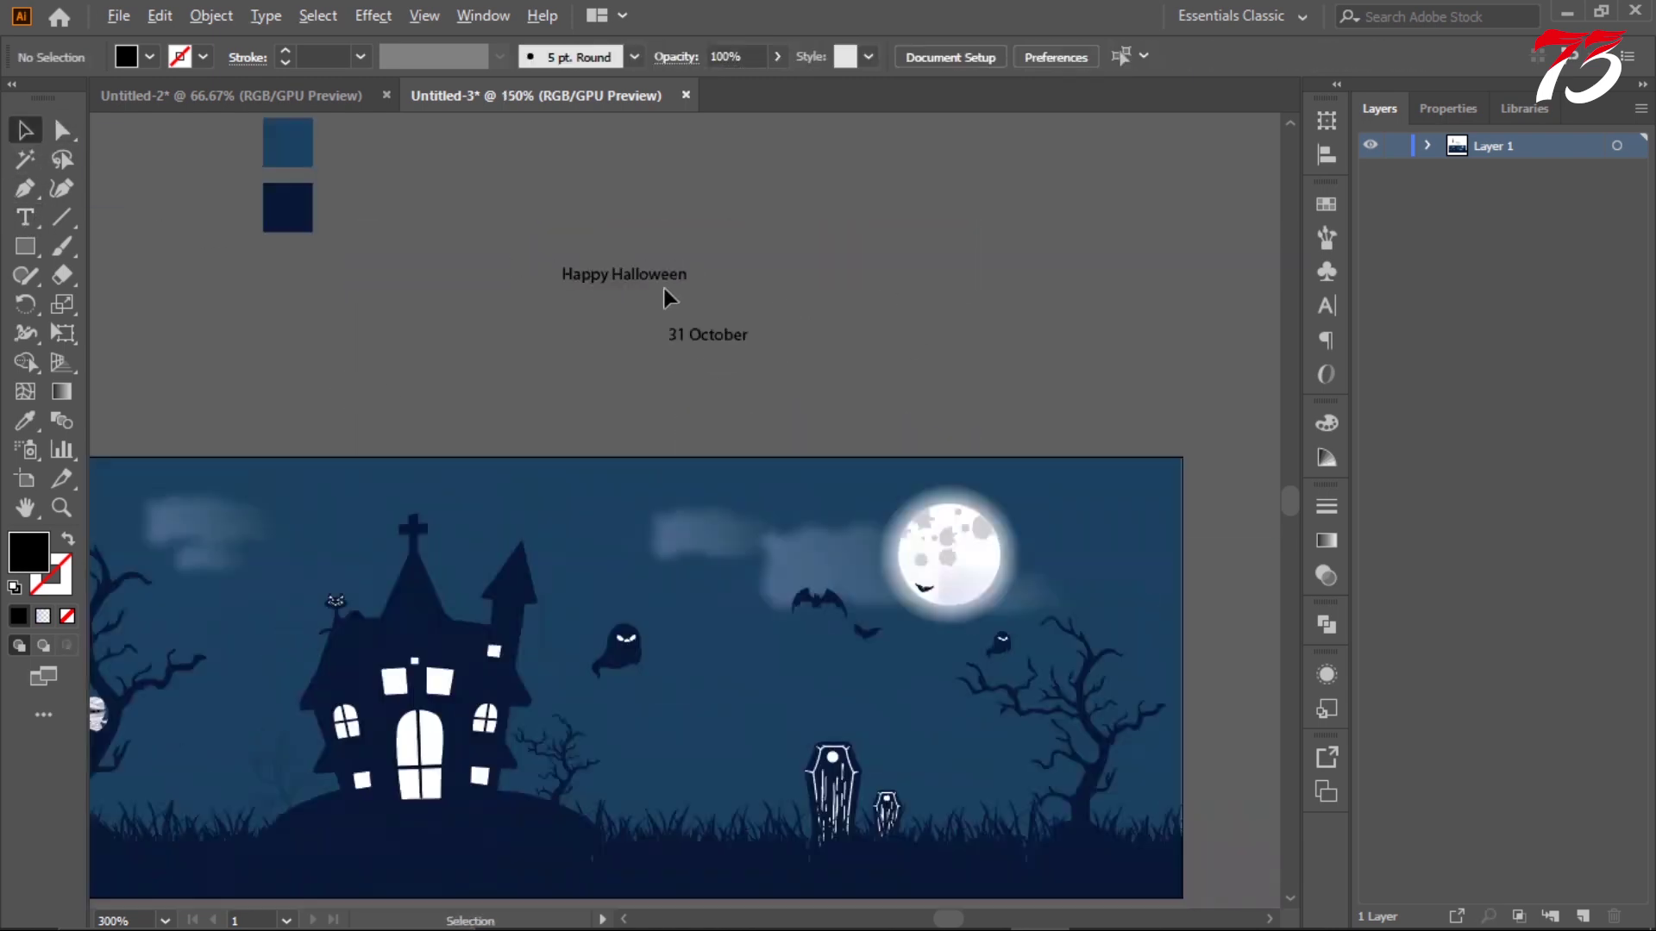
scroll(664, 288, up, 1)
drag(639, 273, 808, 731)
key(ctrl+t)
- Move 'Happy Halloween' back above 31 October and set it in Chelsea Market
click(804, 731)
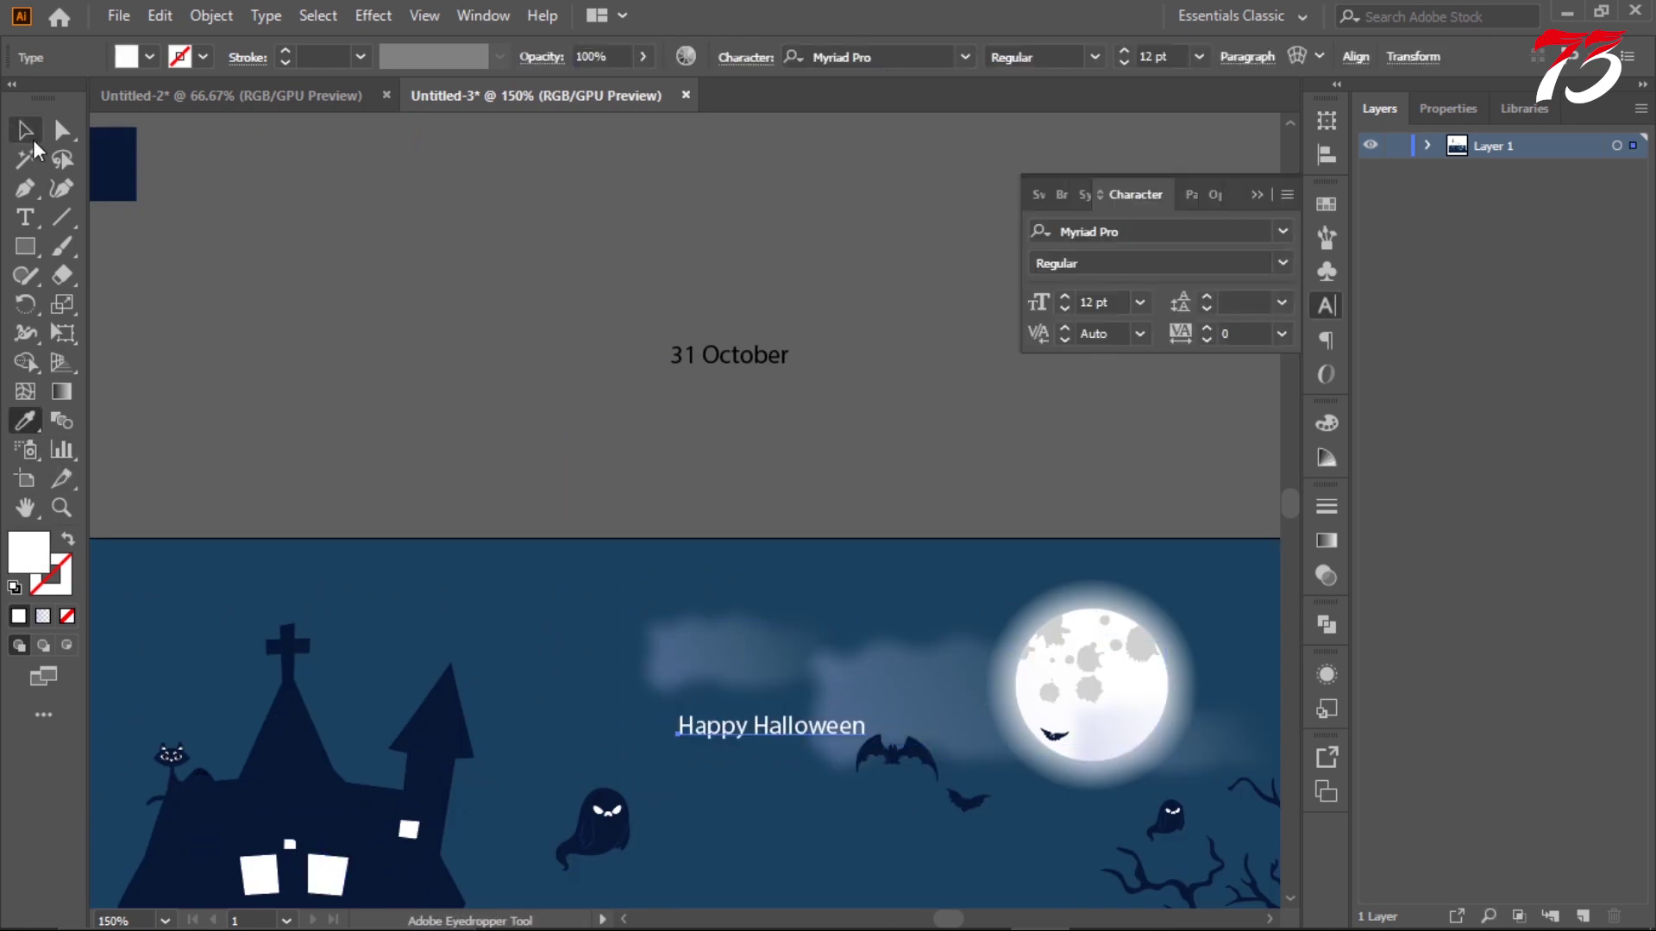
drag(780, 726, 742, 256)
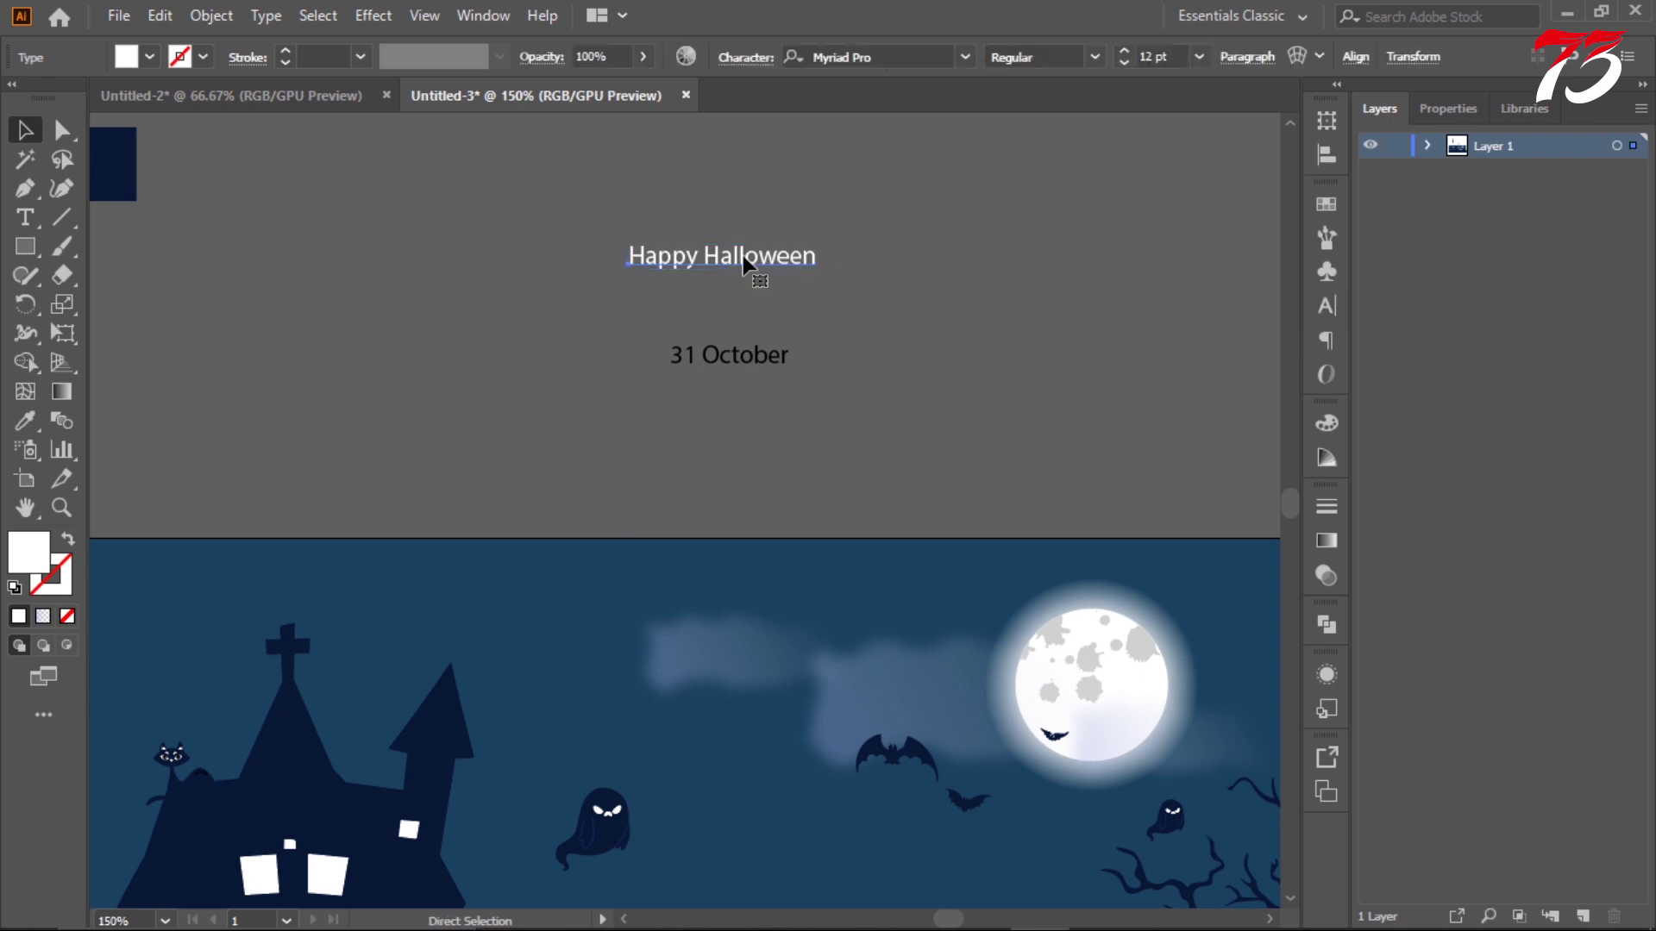
right_click(744, 256)
click(651, 437)
key(ctrl+t)
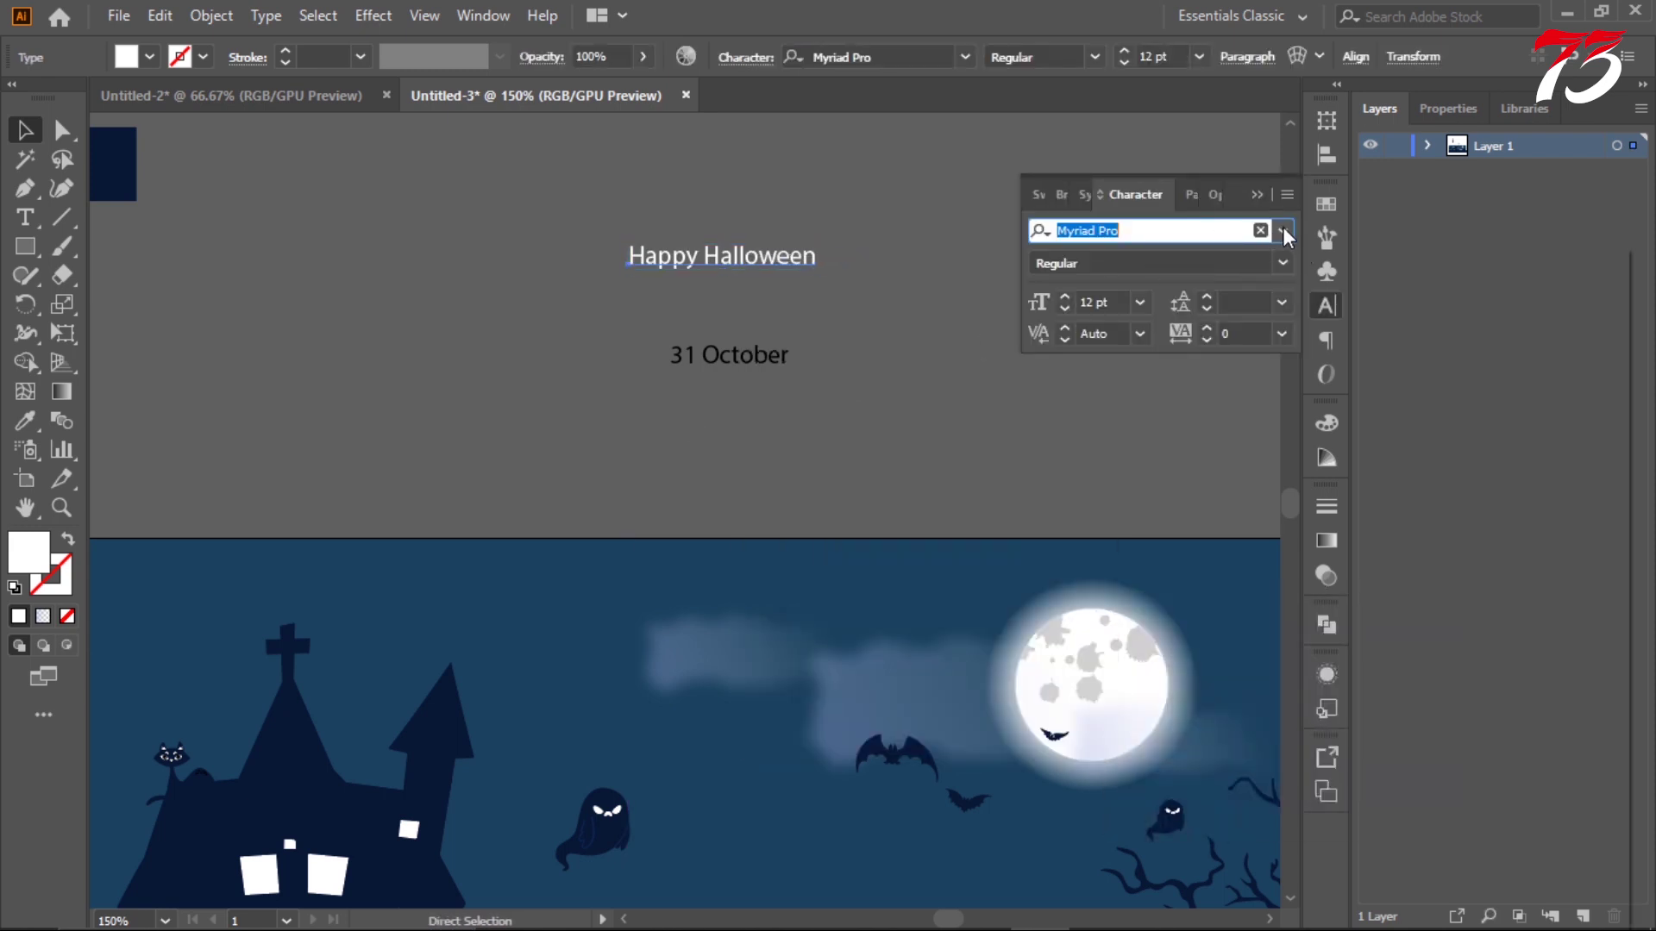
click(1284, 231)
click(1352, 427)
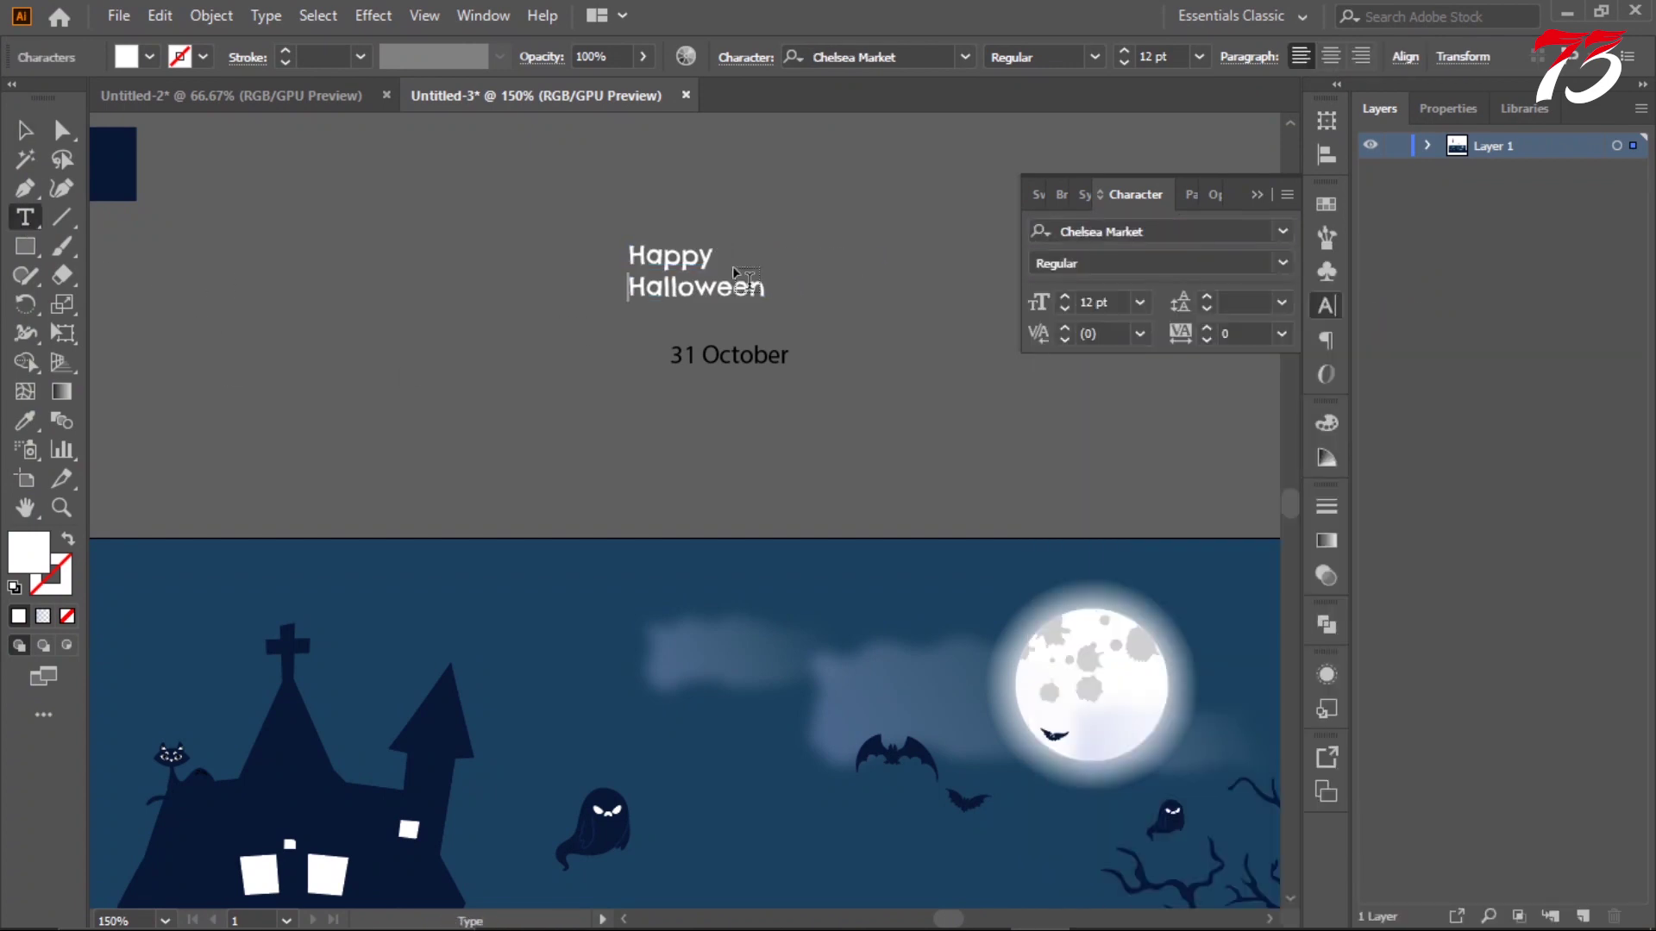
- Break 'Halloween' onto its own centred line and move the heading into the scene
key(ctrl+a)
click(1330, 56)
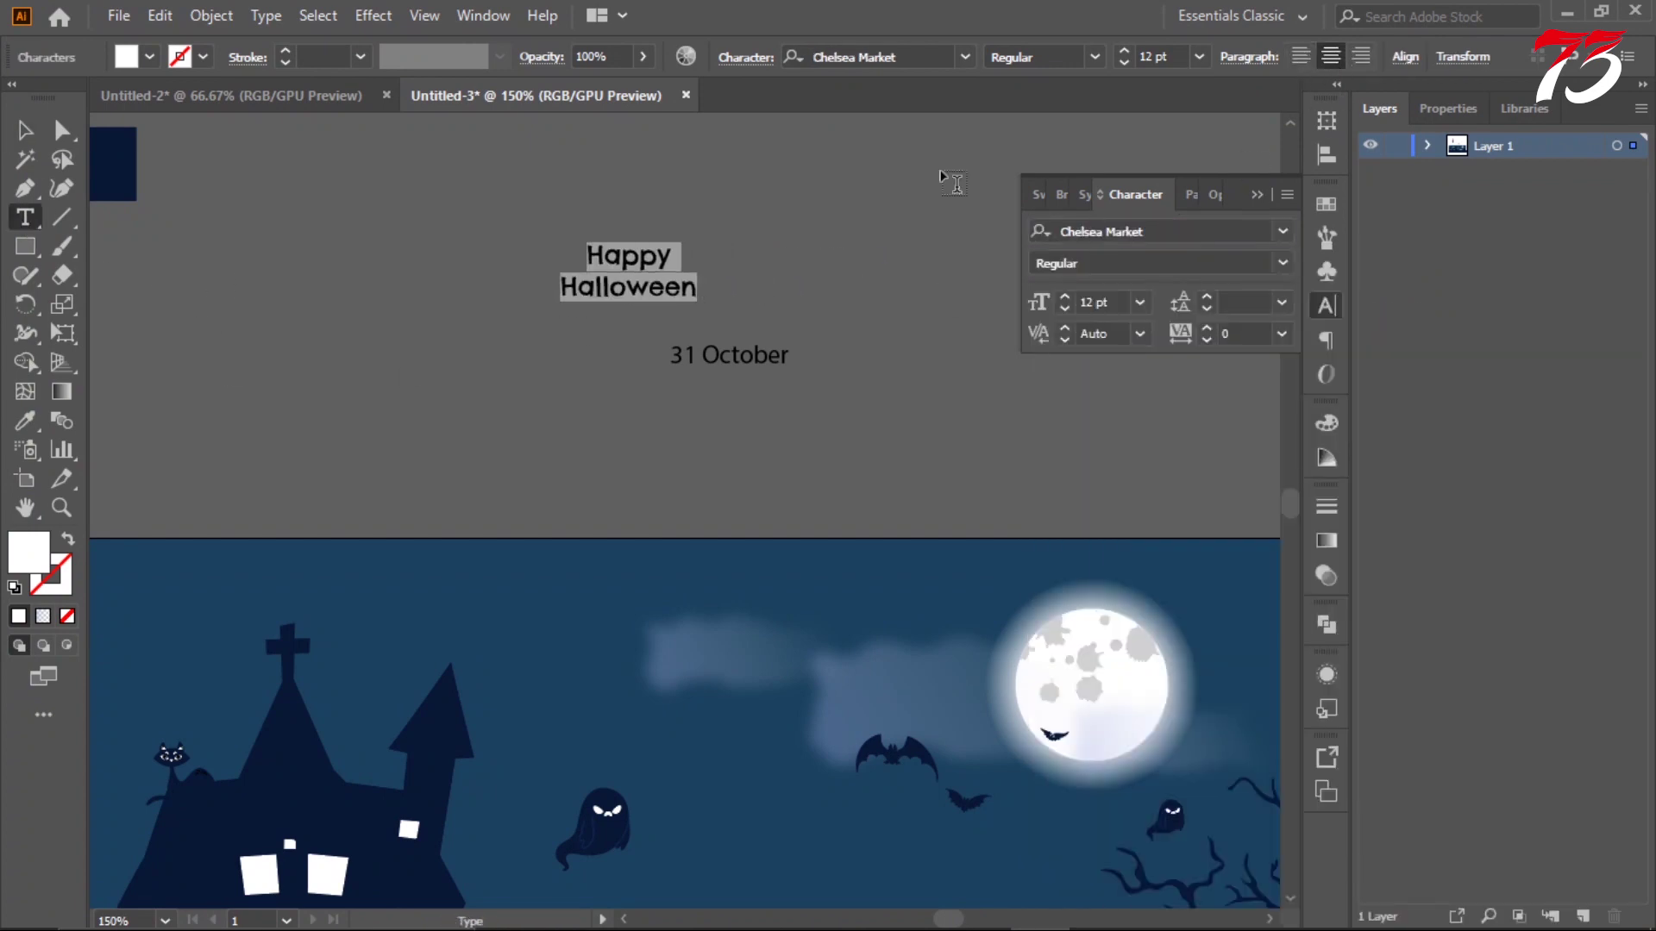
key(Escape)
click(593, 354)
scroll(593, 355, up, 1)
scroll(721, 285, down, 1)
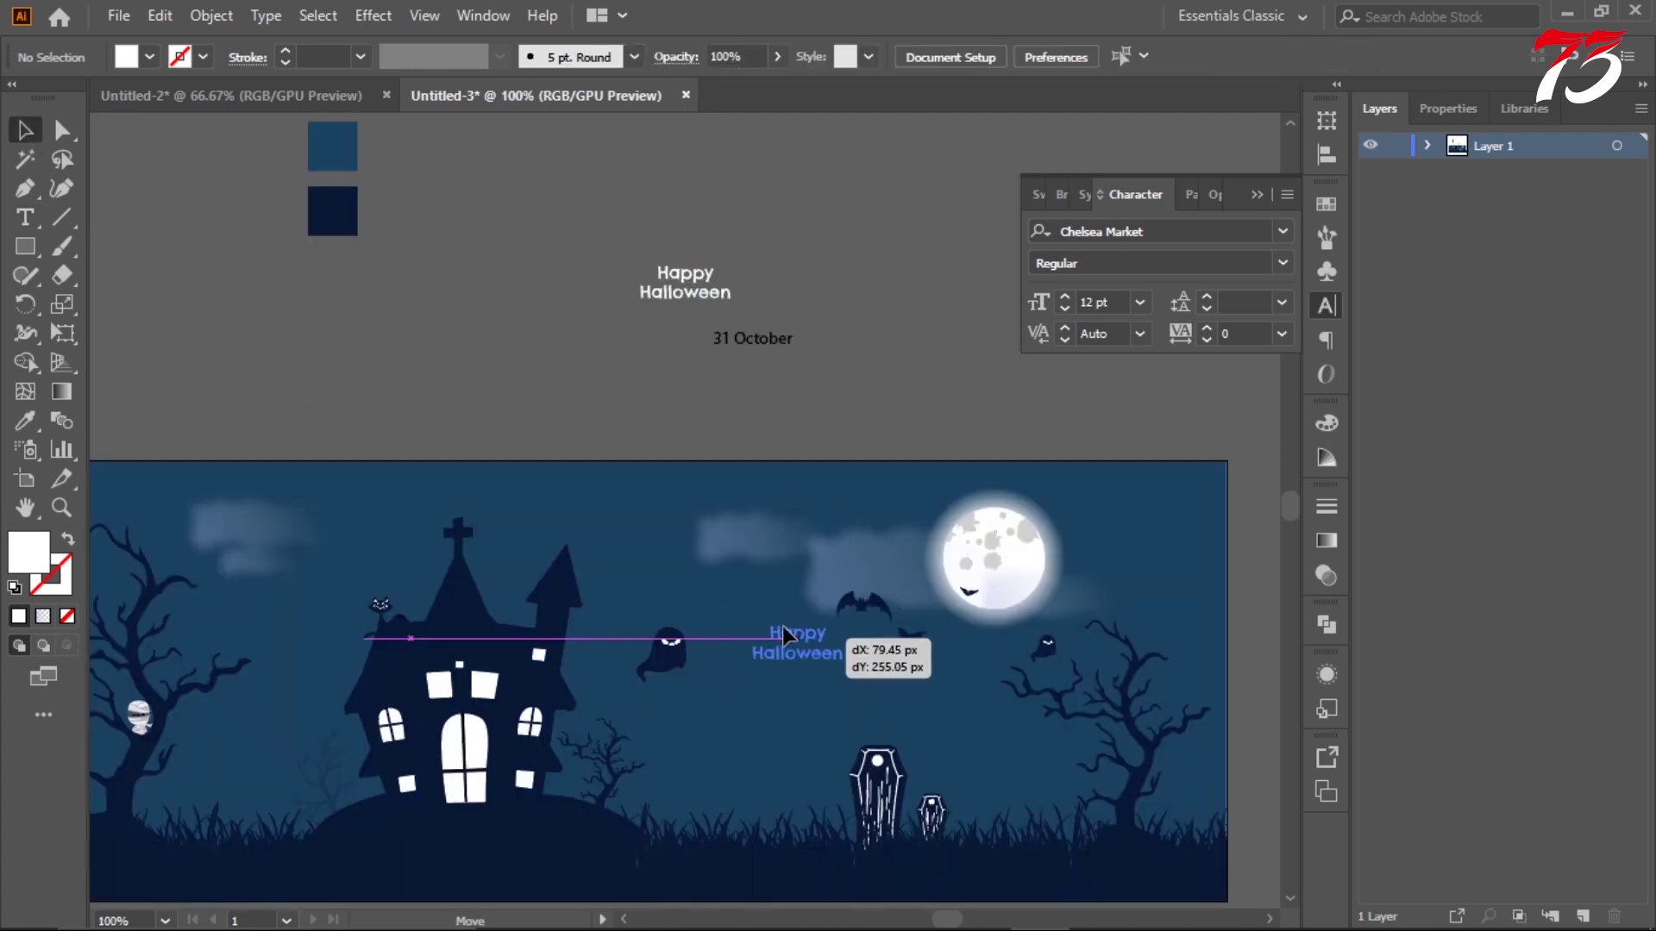
mouse_move(783, 626)
mouse_down()
mouse_move(870, 666)
mouse_move(838, 697)
mouse_up()
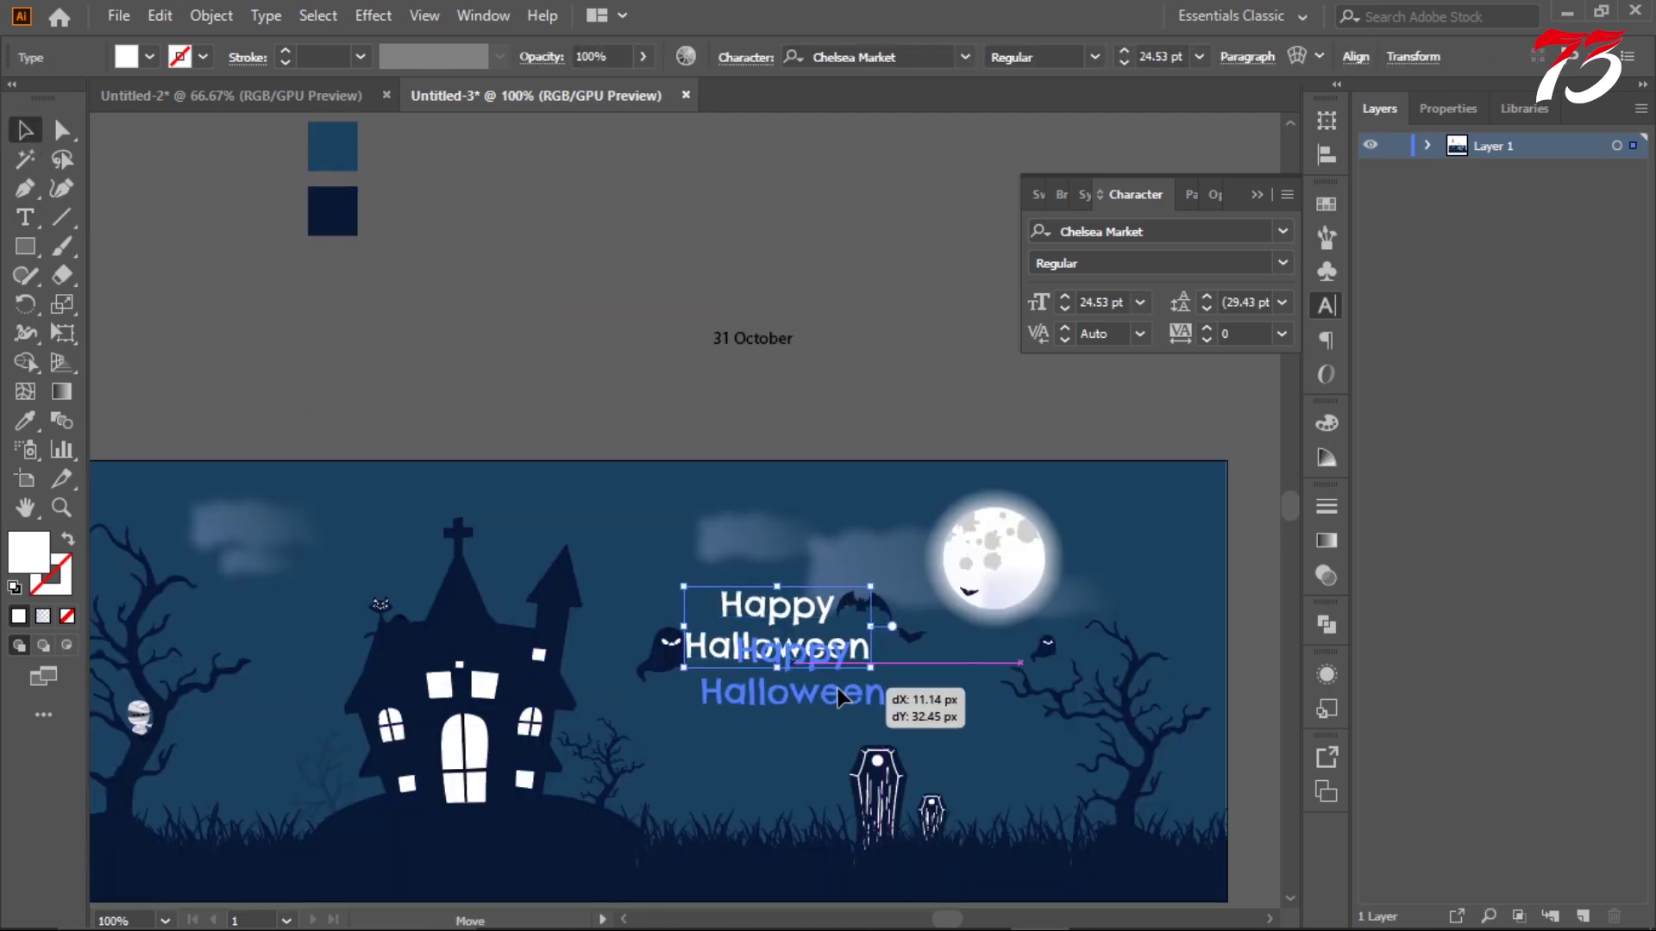
click(847, 374)
- Select the word 'Halloween' inside the heading for recolouring
scroll(370, 402, down, 2)
scroll(959, 210, up, 1)
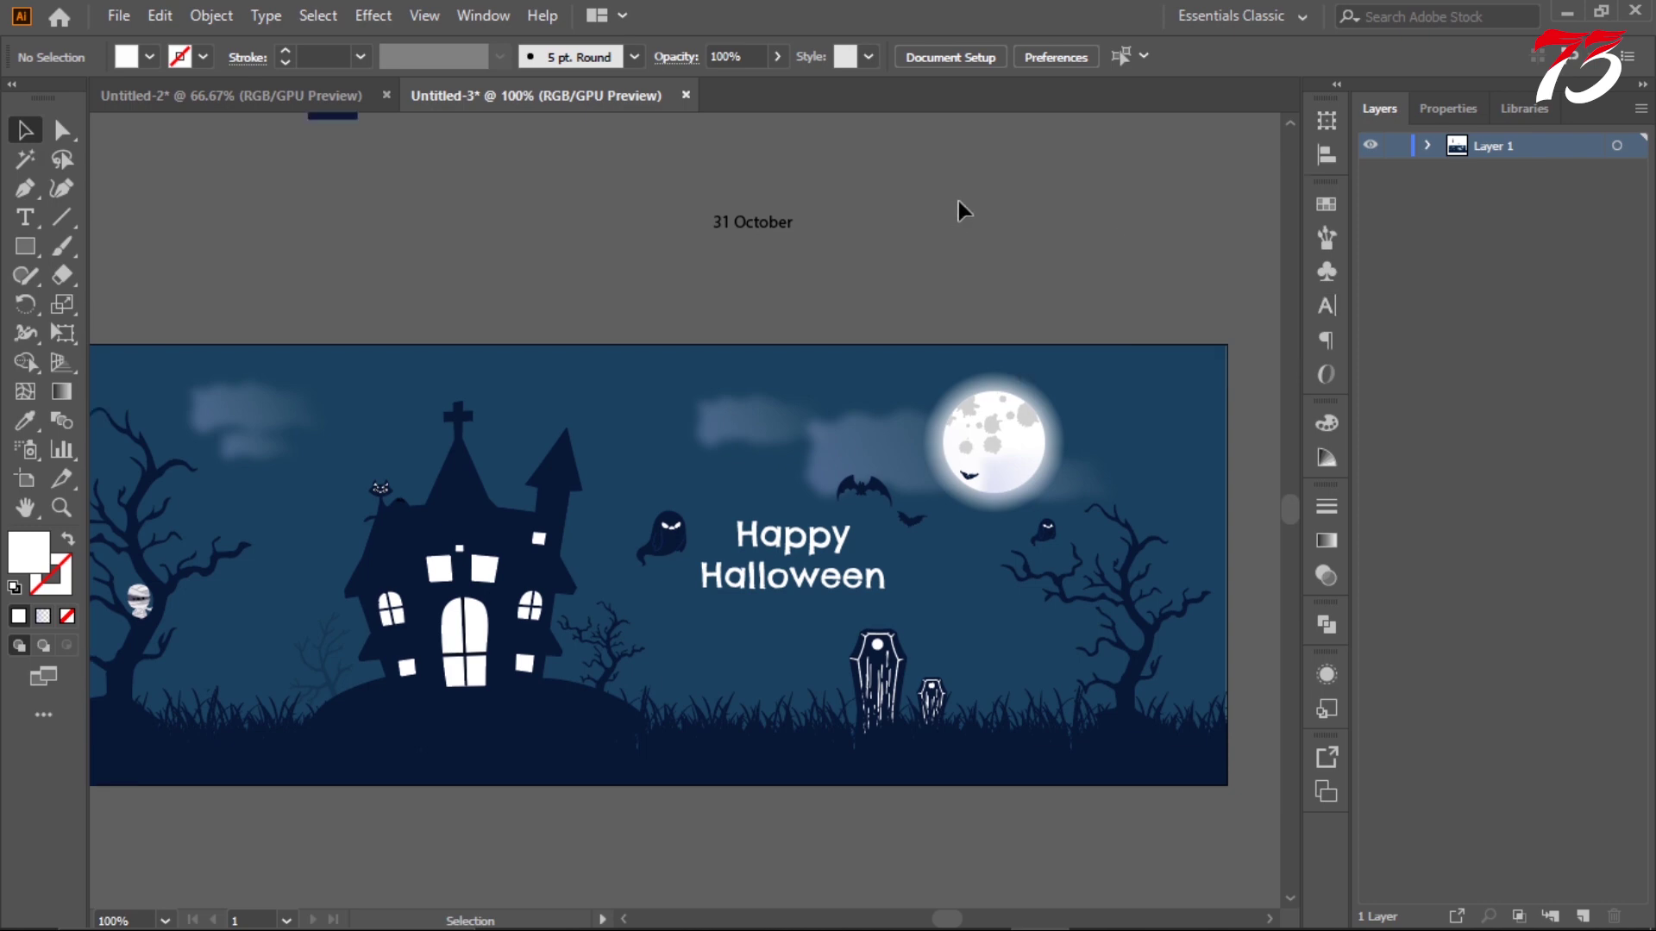
scroll(899, 278, down, 1)
scroll(898, 278, up, 1)
click(790, 609)
key(t)
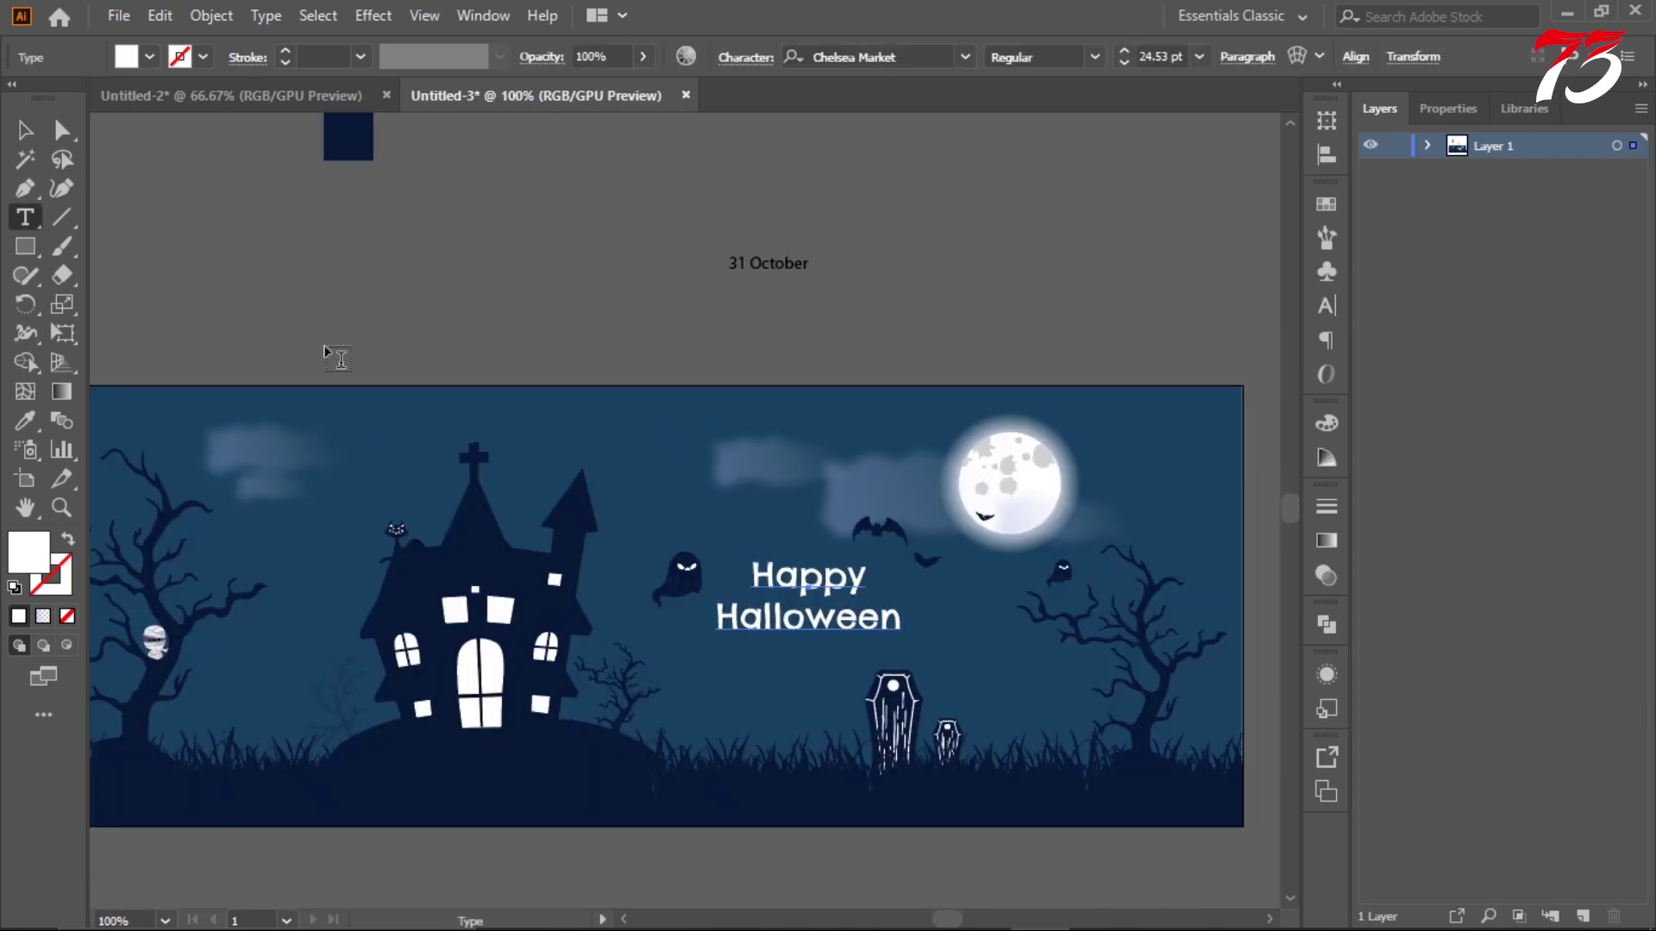
scroll(802, 776, down, 1)
scroll(776, 702, up, 1)
scroll(1019, 681, up, 1)
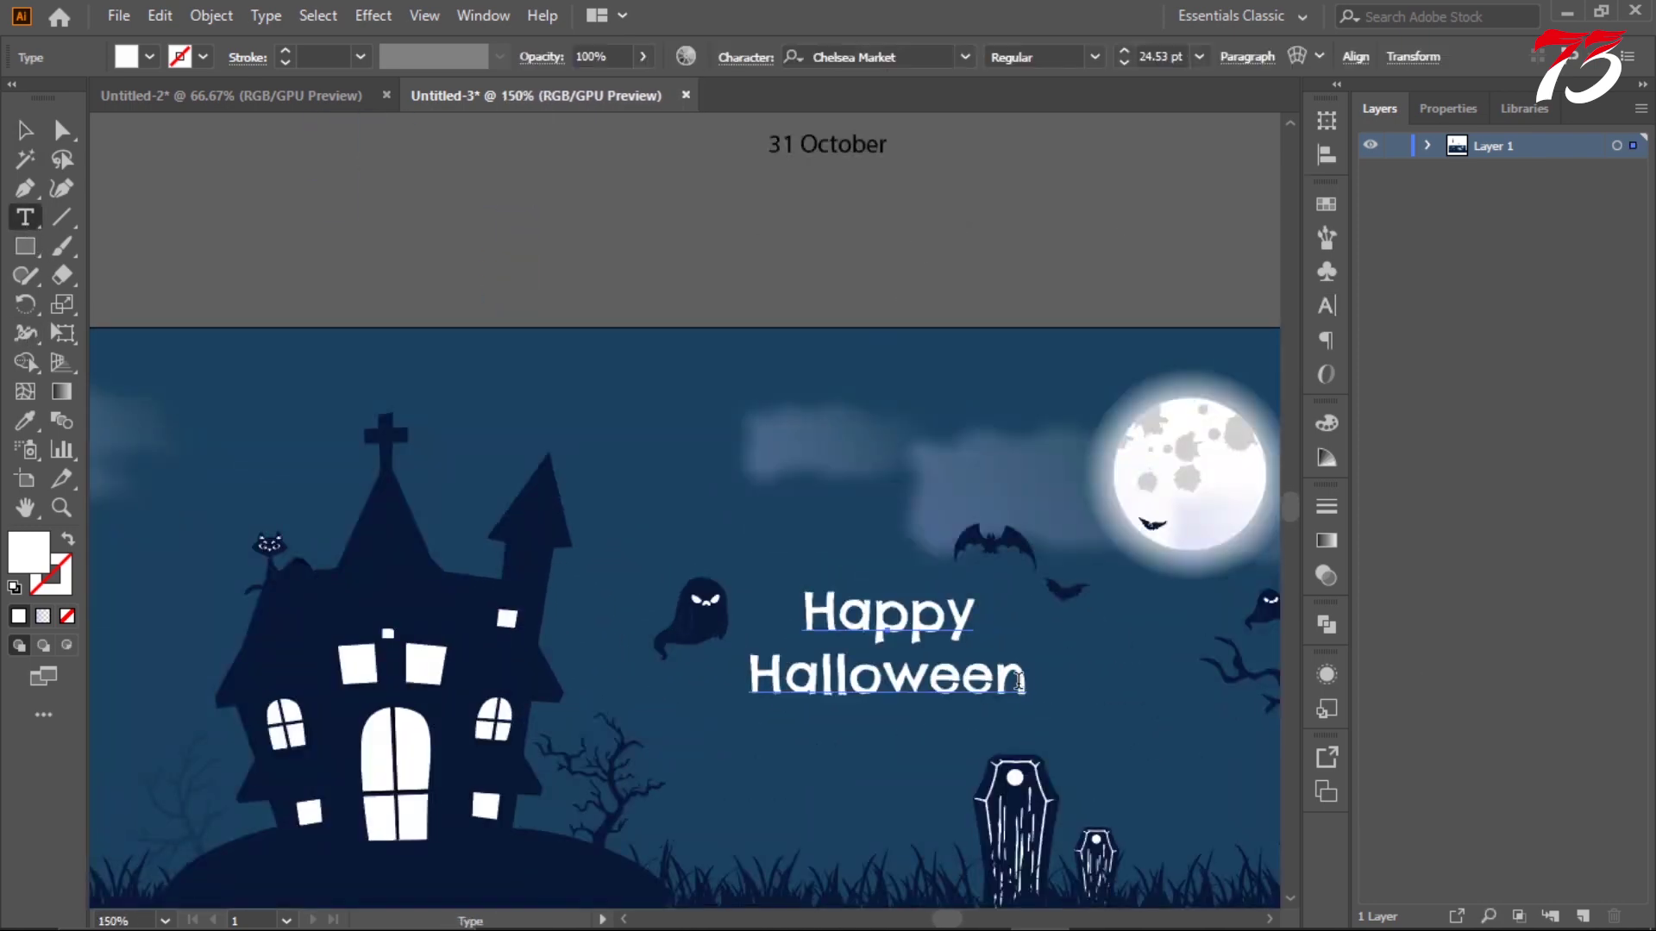
double_click(1019, 681)
scroll(958, 623, down, 3)
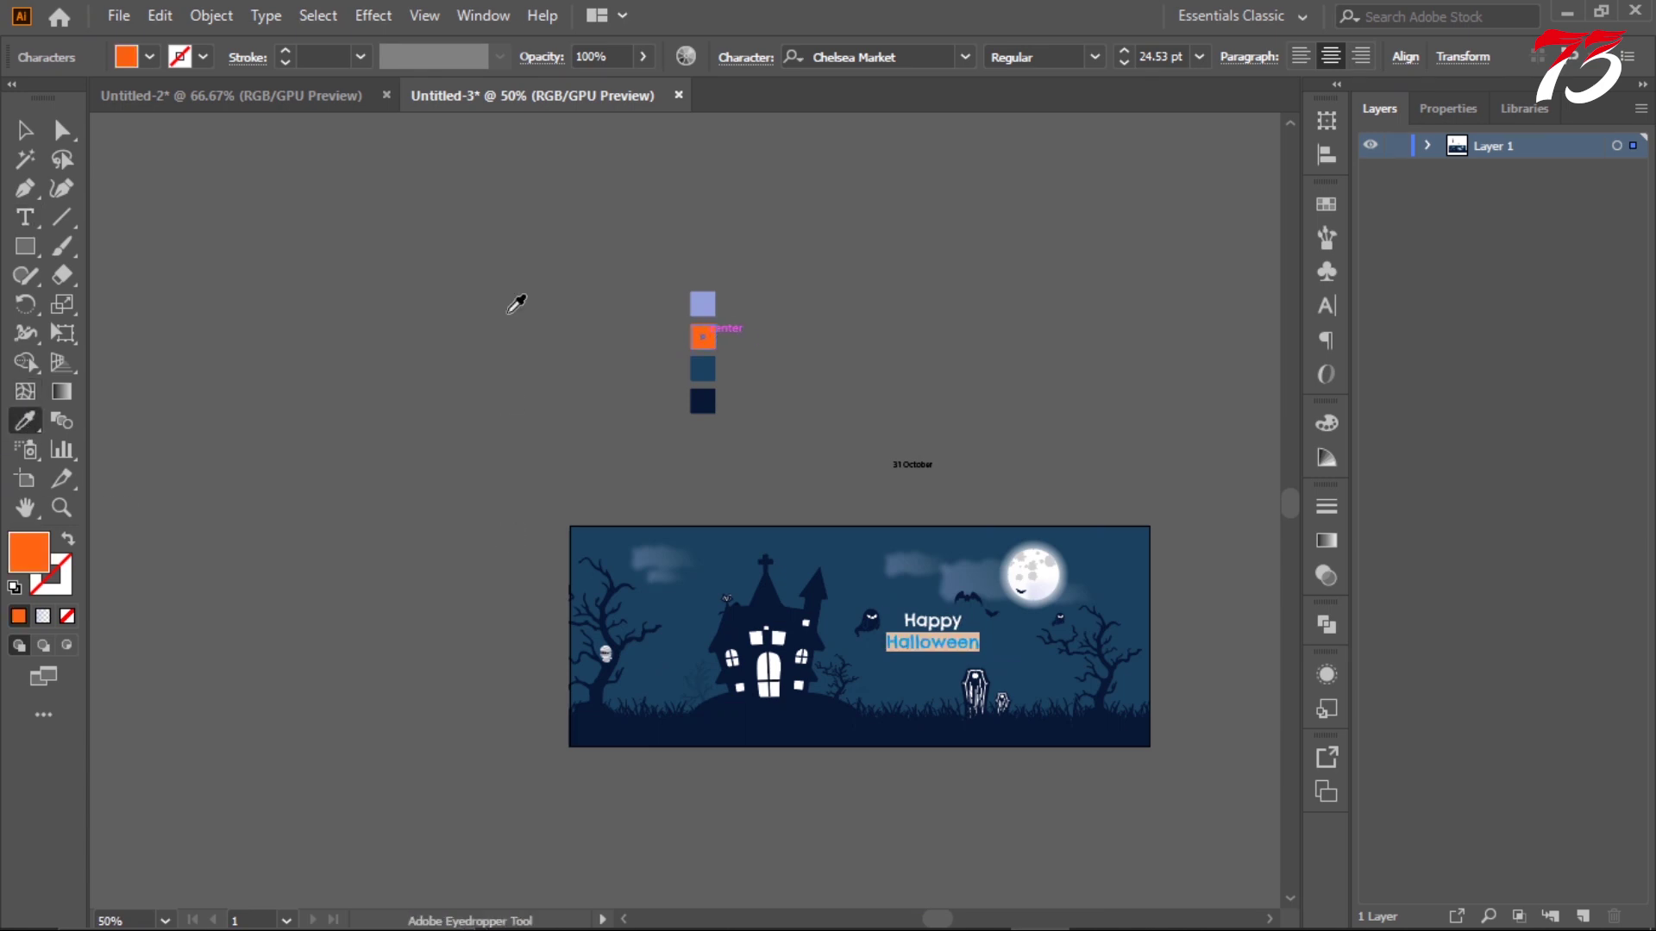
- Colour 'Halloween' with the orange #ff6512 swatch
click(24, 130)
click(703, 336)
double_click(28, 552)
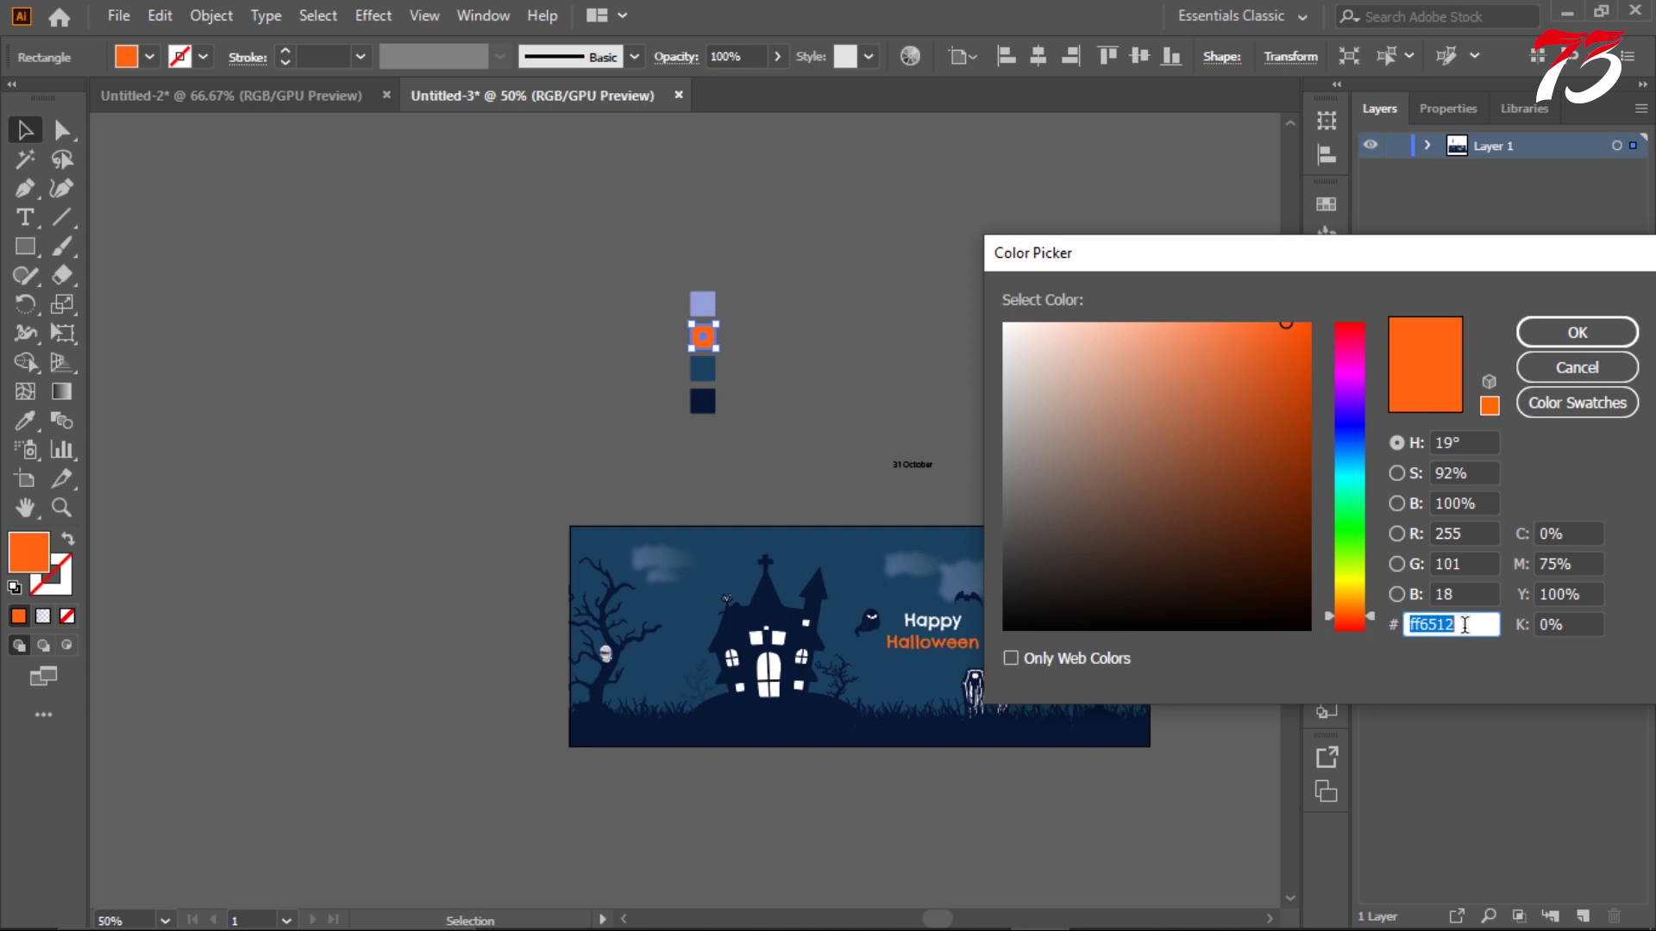
click(1541, 344)
- Scale the Happy Halloween heading up to about 32.51 pt
scroll(980, 673, up, 3)
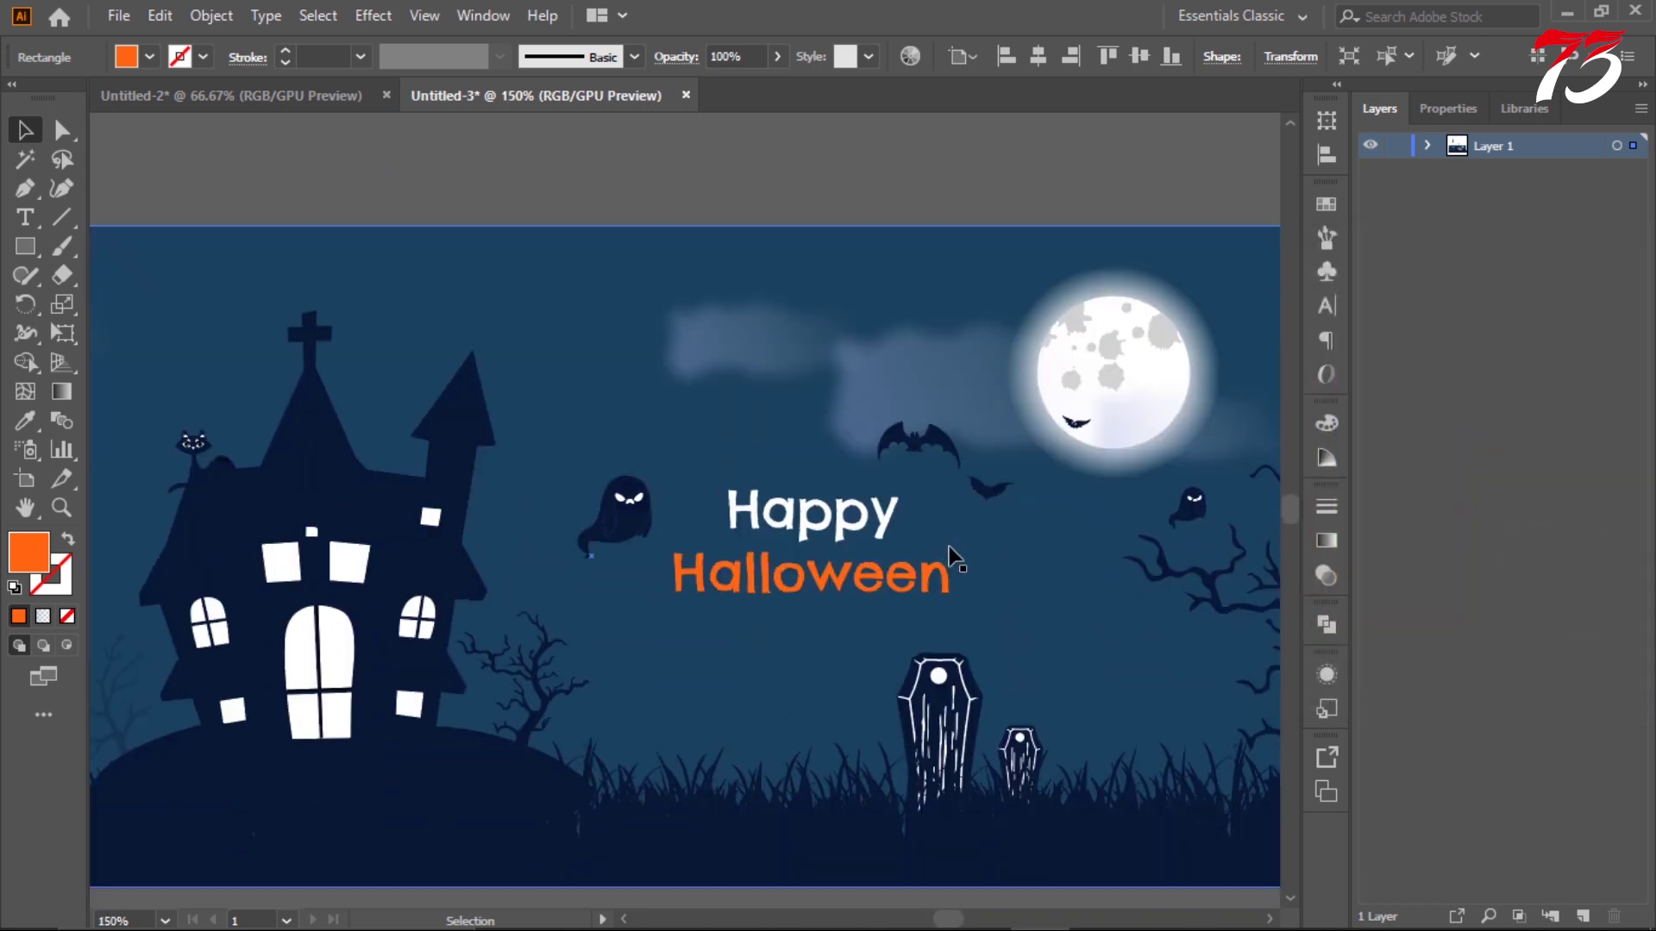
drag(958, 605, 1026, 622)
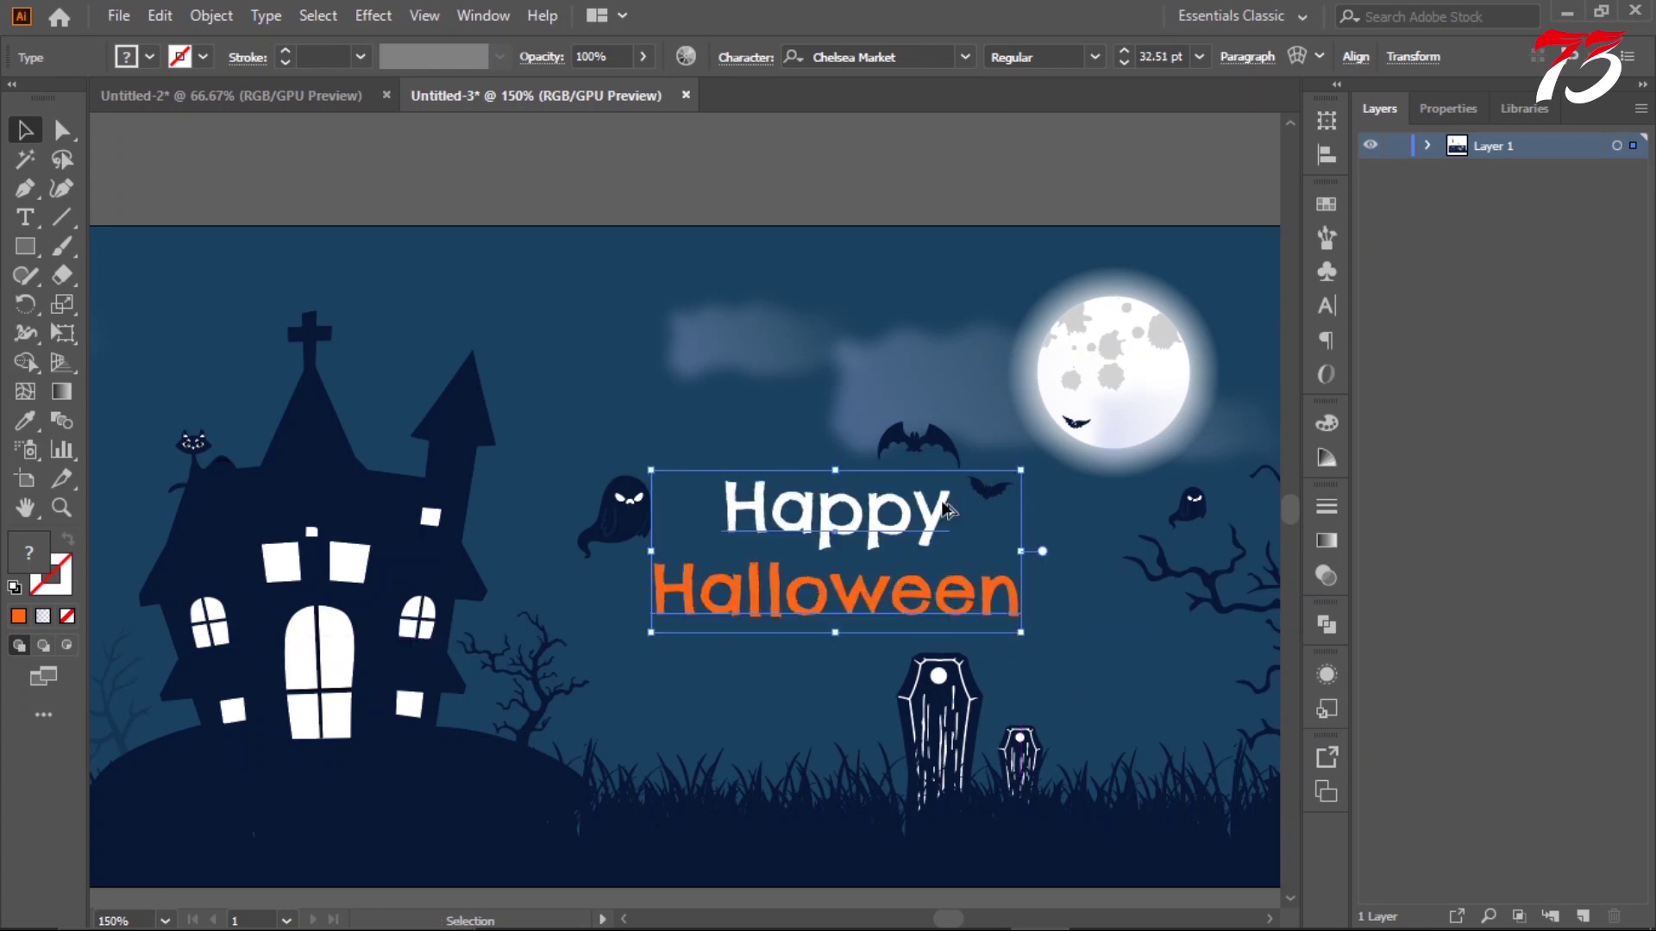
scroll(967, 302, down, 3)
click(969, 302)
scroll(948, 297, up, 2)
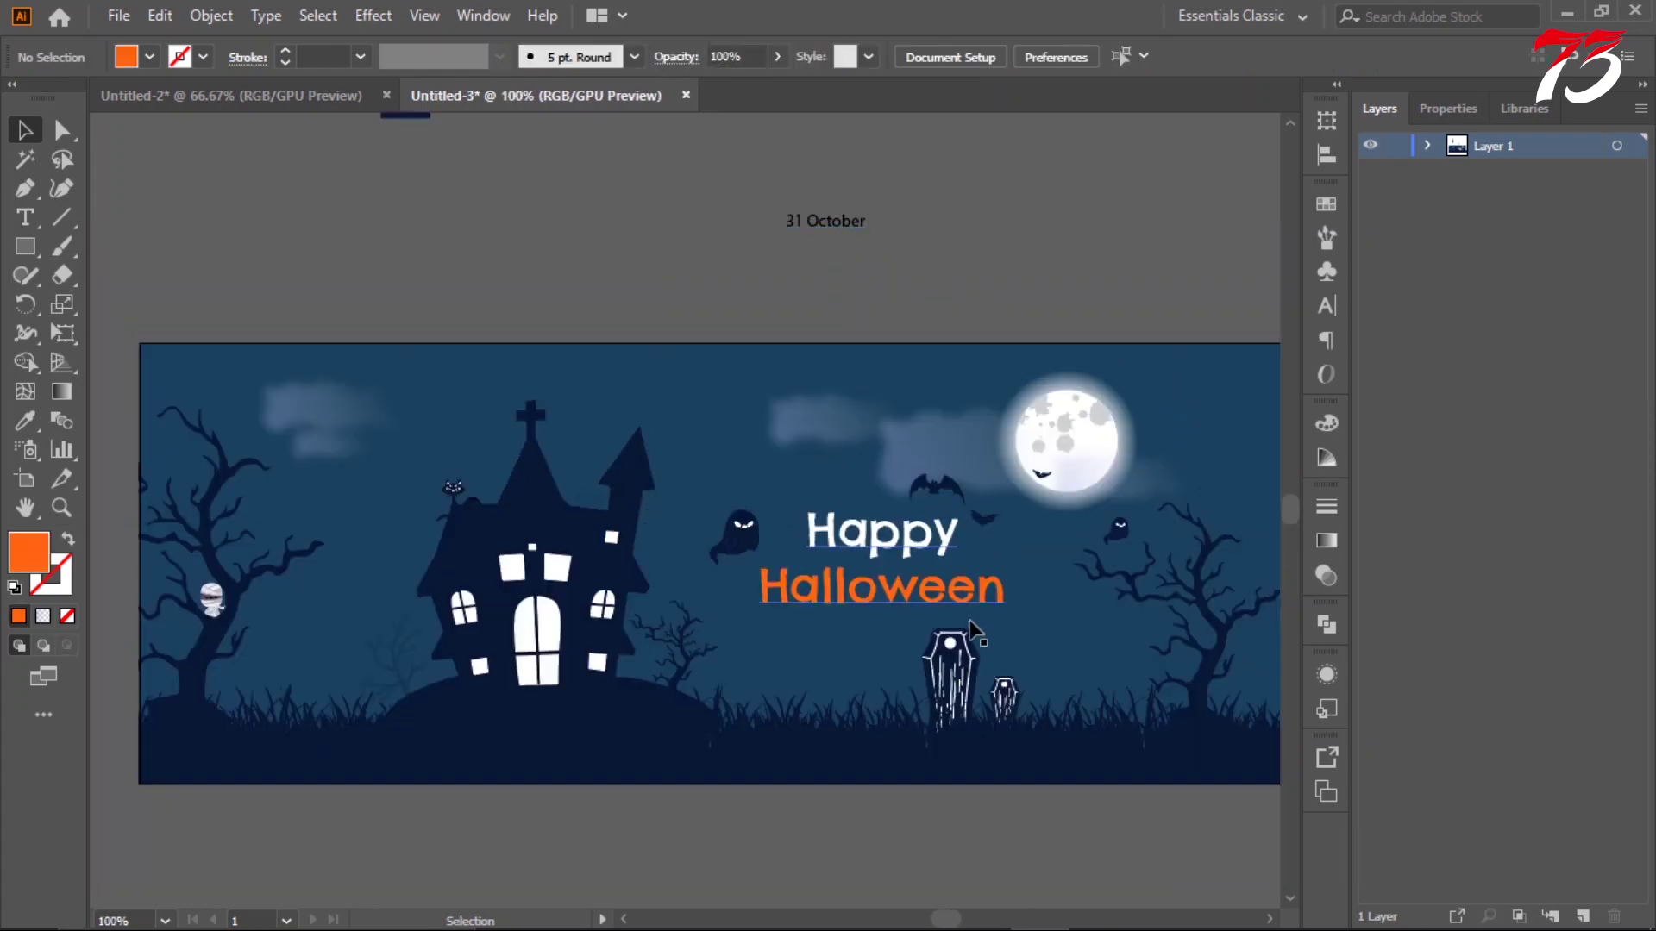
scroll(949, 561, up, 1)
scroll(839, 405, down, 1)
- Draw a rectangle beside 31 October and round it into a white pill
click(24, 249)
scroll(898, 340, up, 2)
drag(869, 313, 1108, 371)
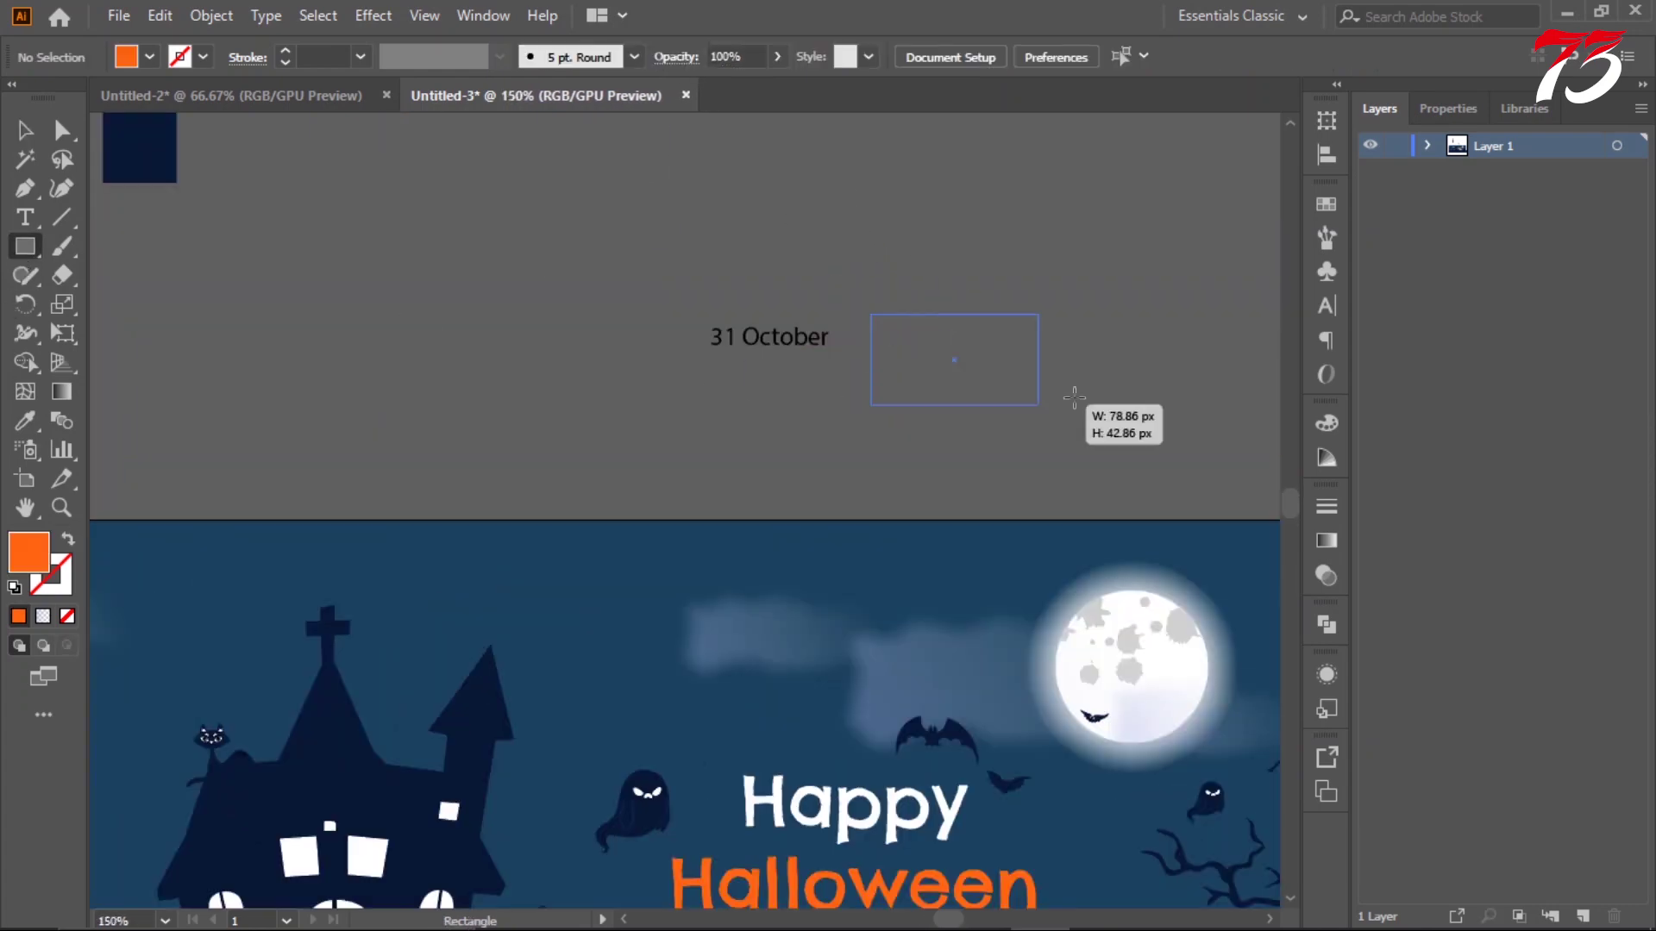
key(a)
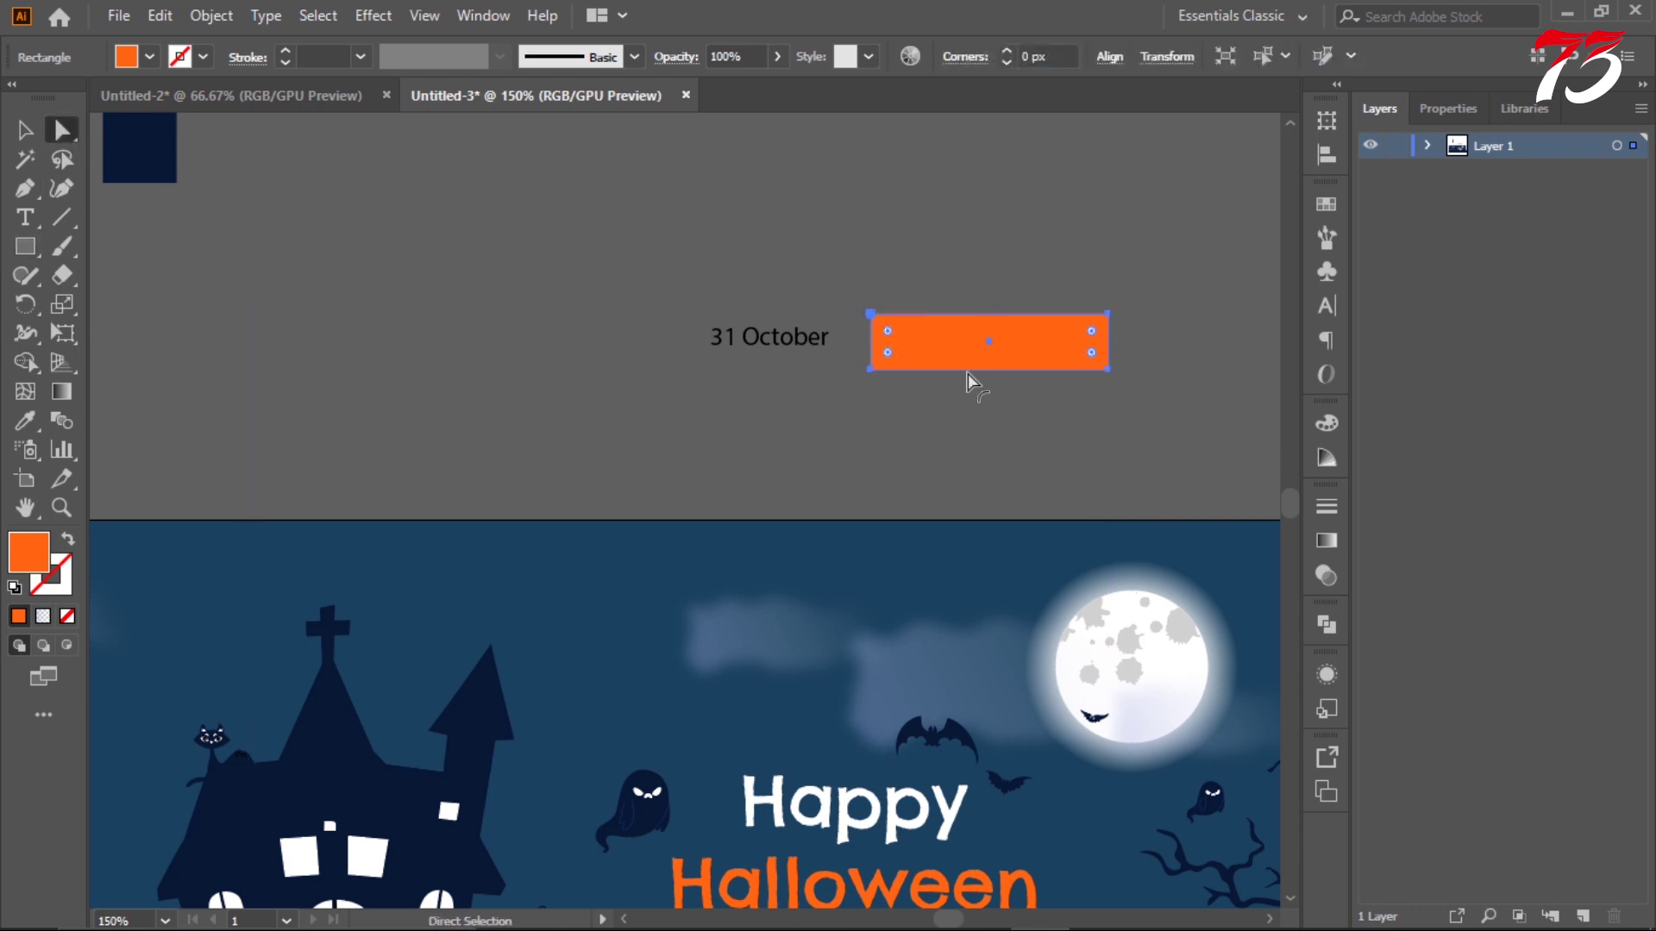
click(24, 422)
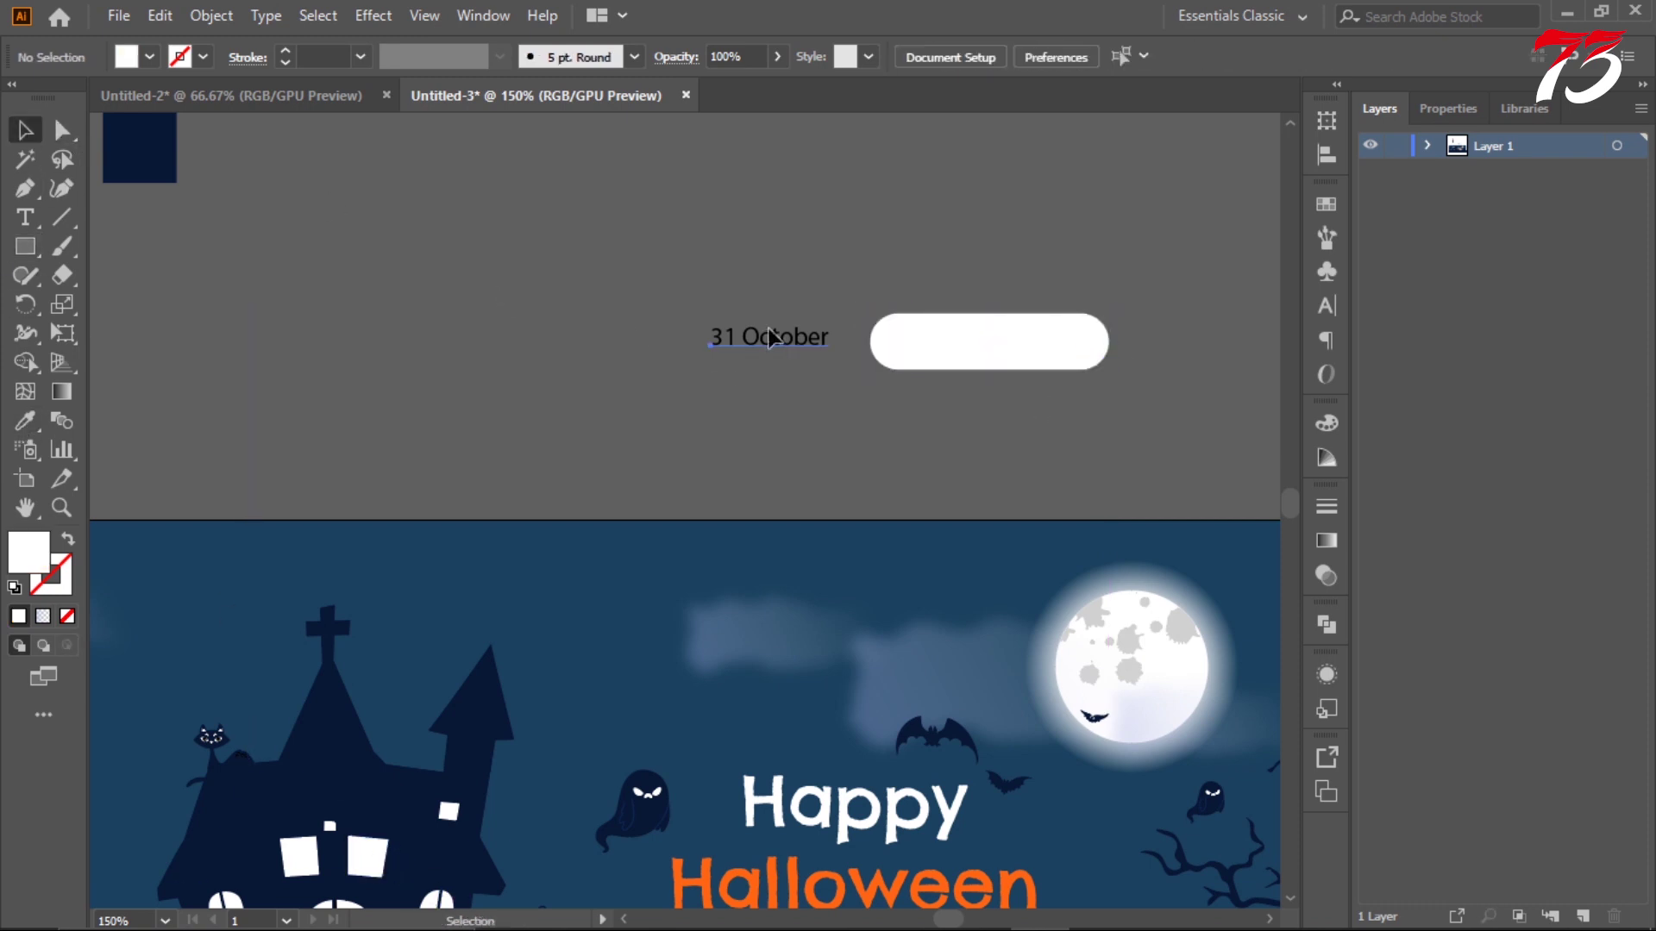
- Give 31 October the heading's text style at 28 pt and reposition it
click(789, 789)
key(v)
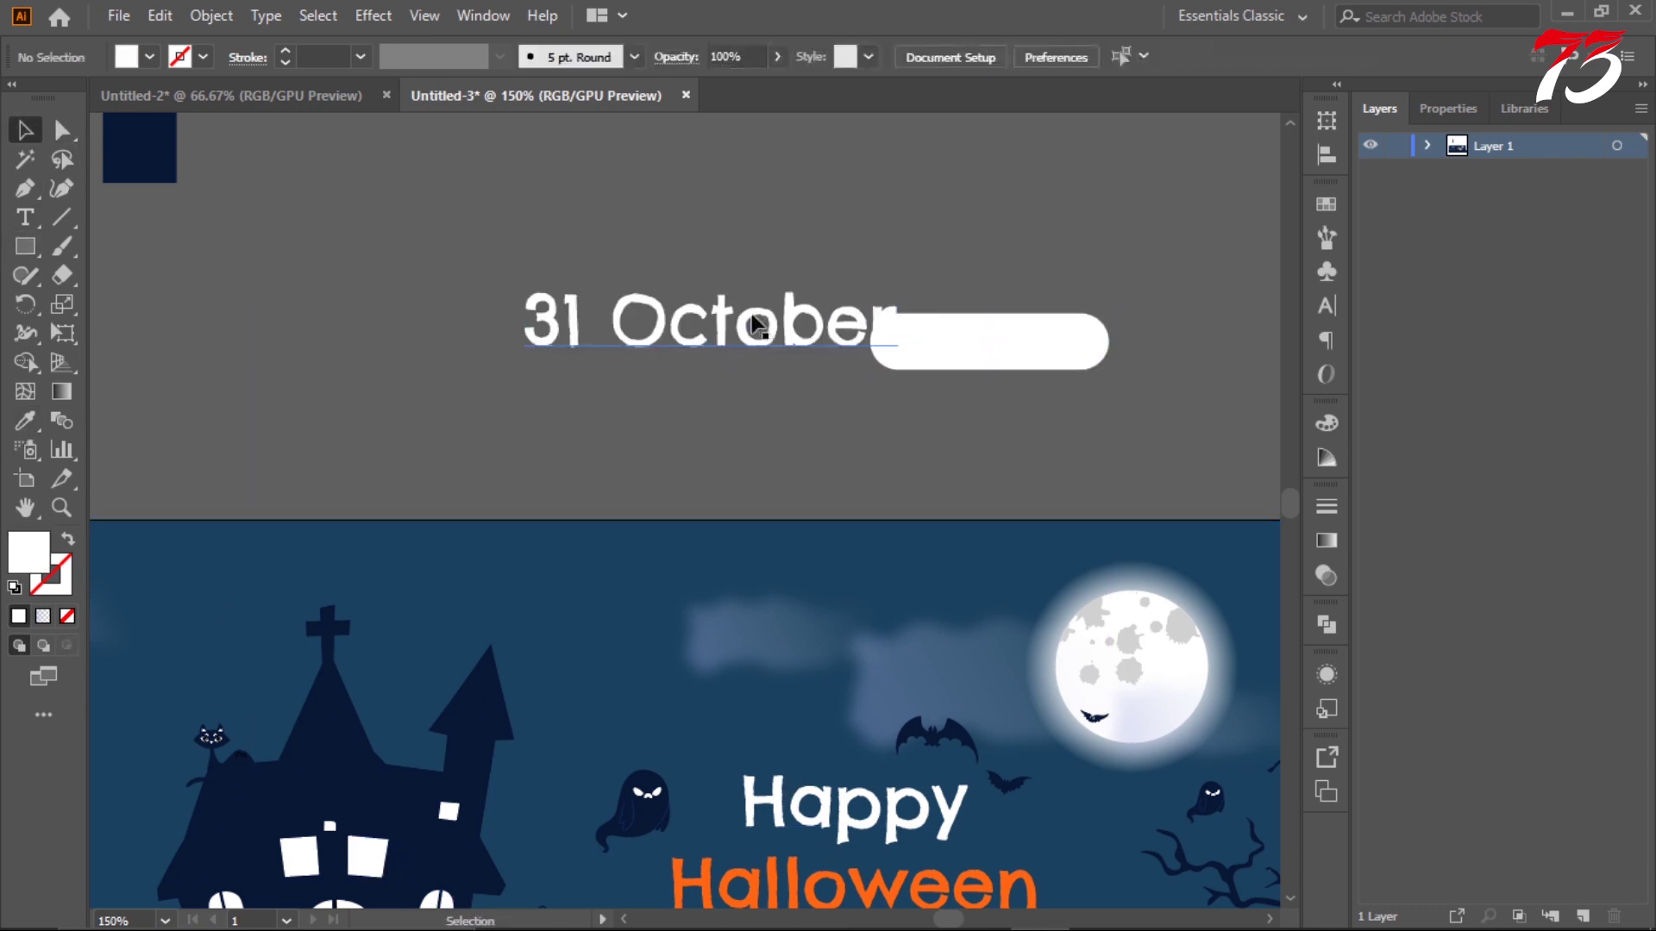
drag(561, 328, 465, 229)
click(1326, 305)
click(1102, 301)
text(28)
key(Return)
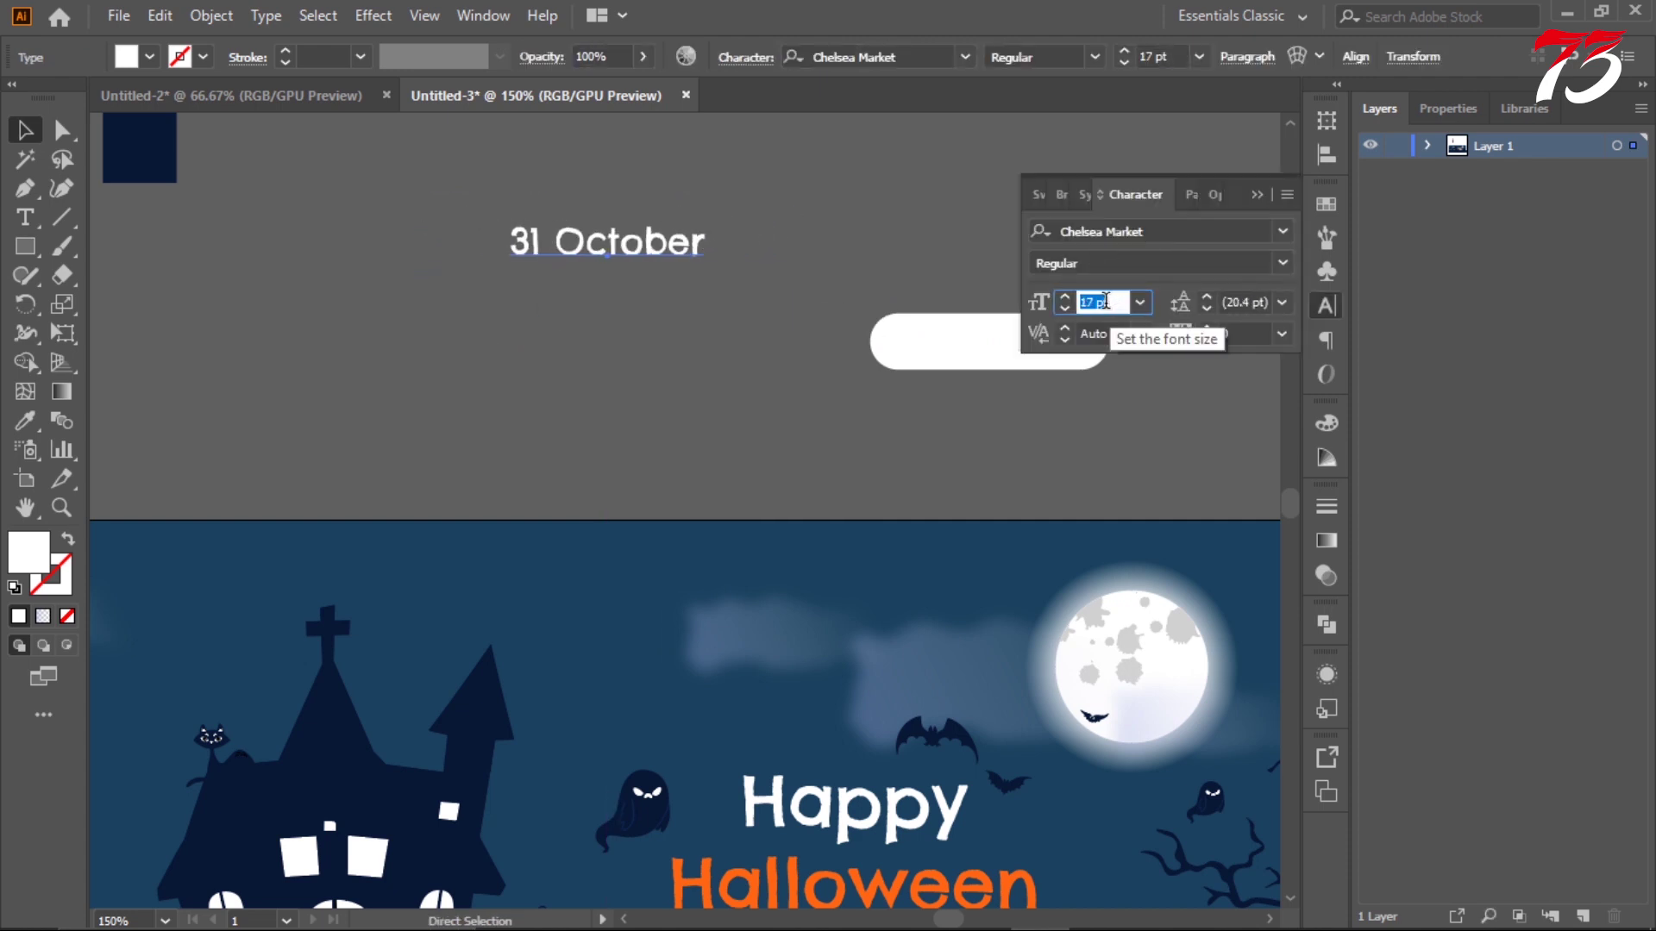
click(157, 211)
key(ctrl+minus)
key(ctrl+minus)
click(655, 565)
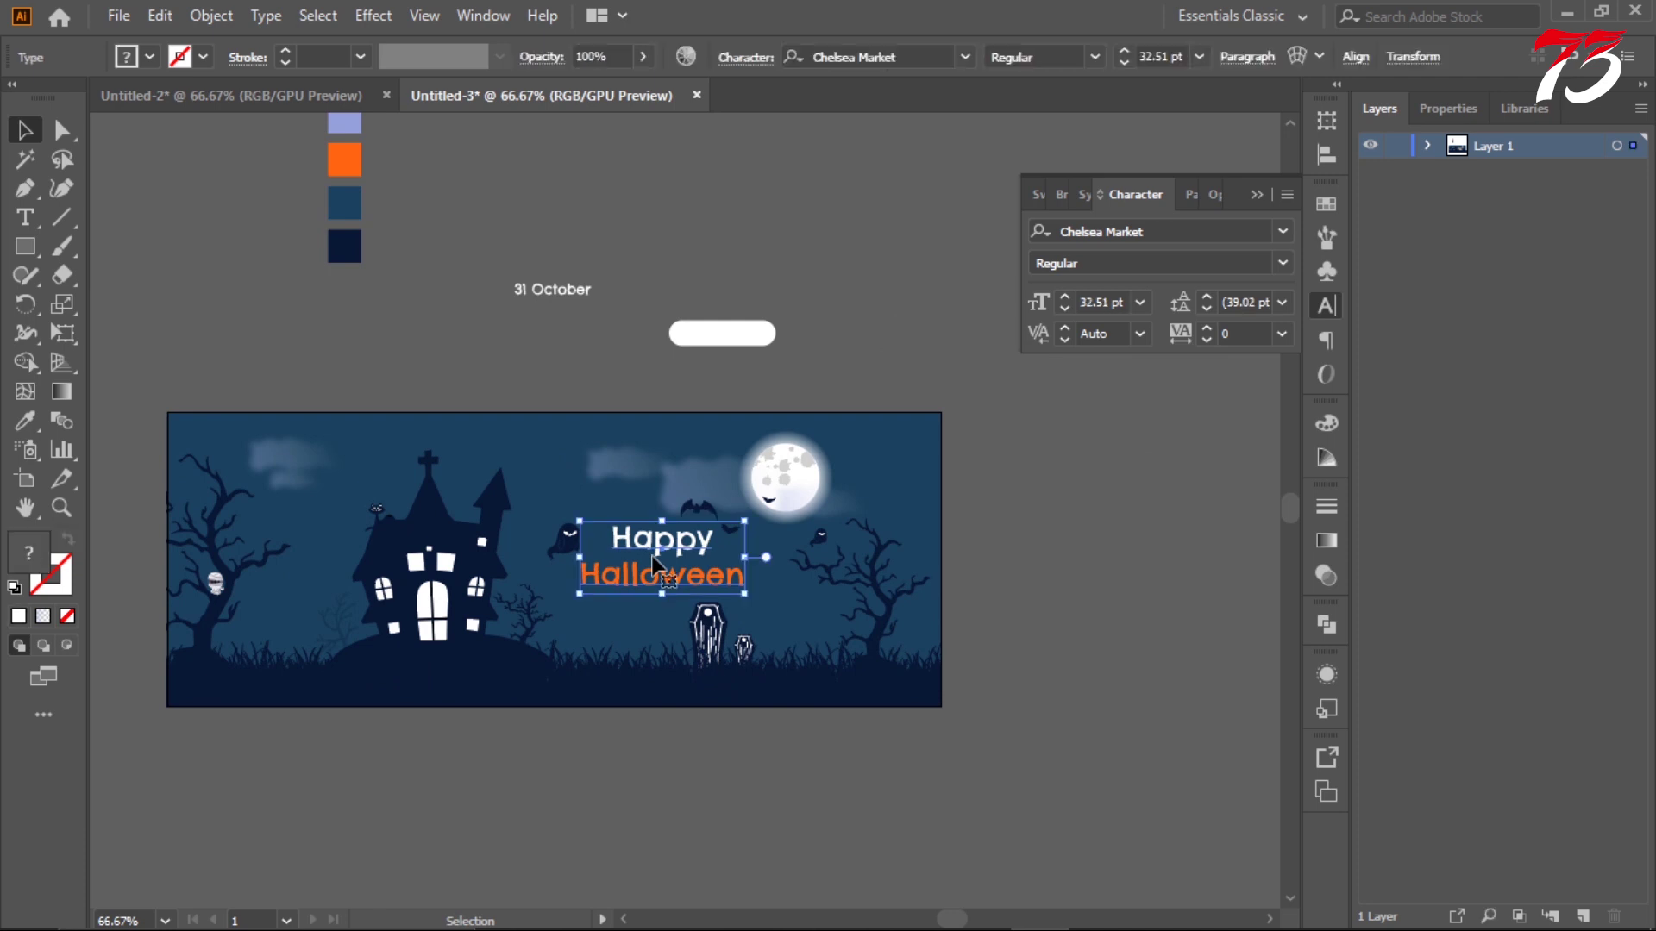
click(1255, 198)
- Move the 31 October text onto the pill and colour it with the orange swatch
scroll(616, 285, up, 2)
drag(535, 310, 901, 407)
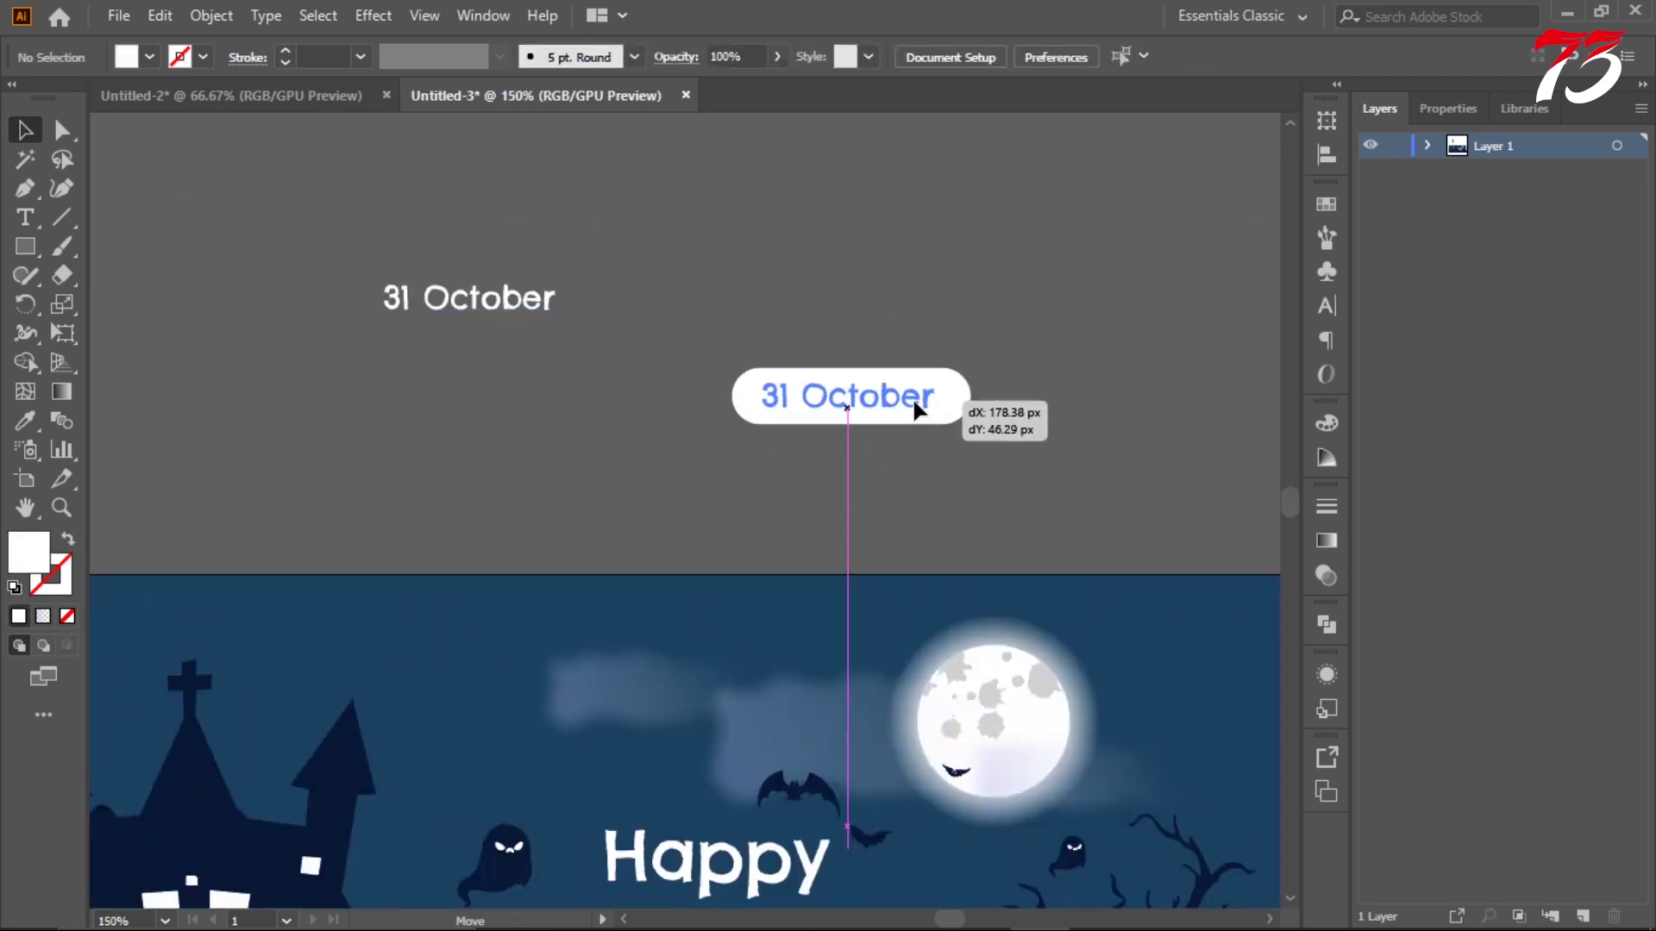
key(i)
click(735, 811)
key(ctrl+minus)
key(ctrl+minus)
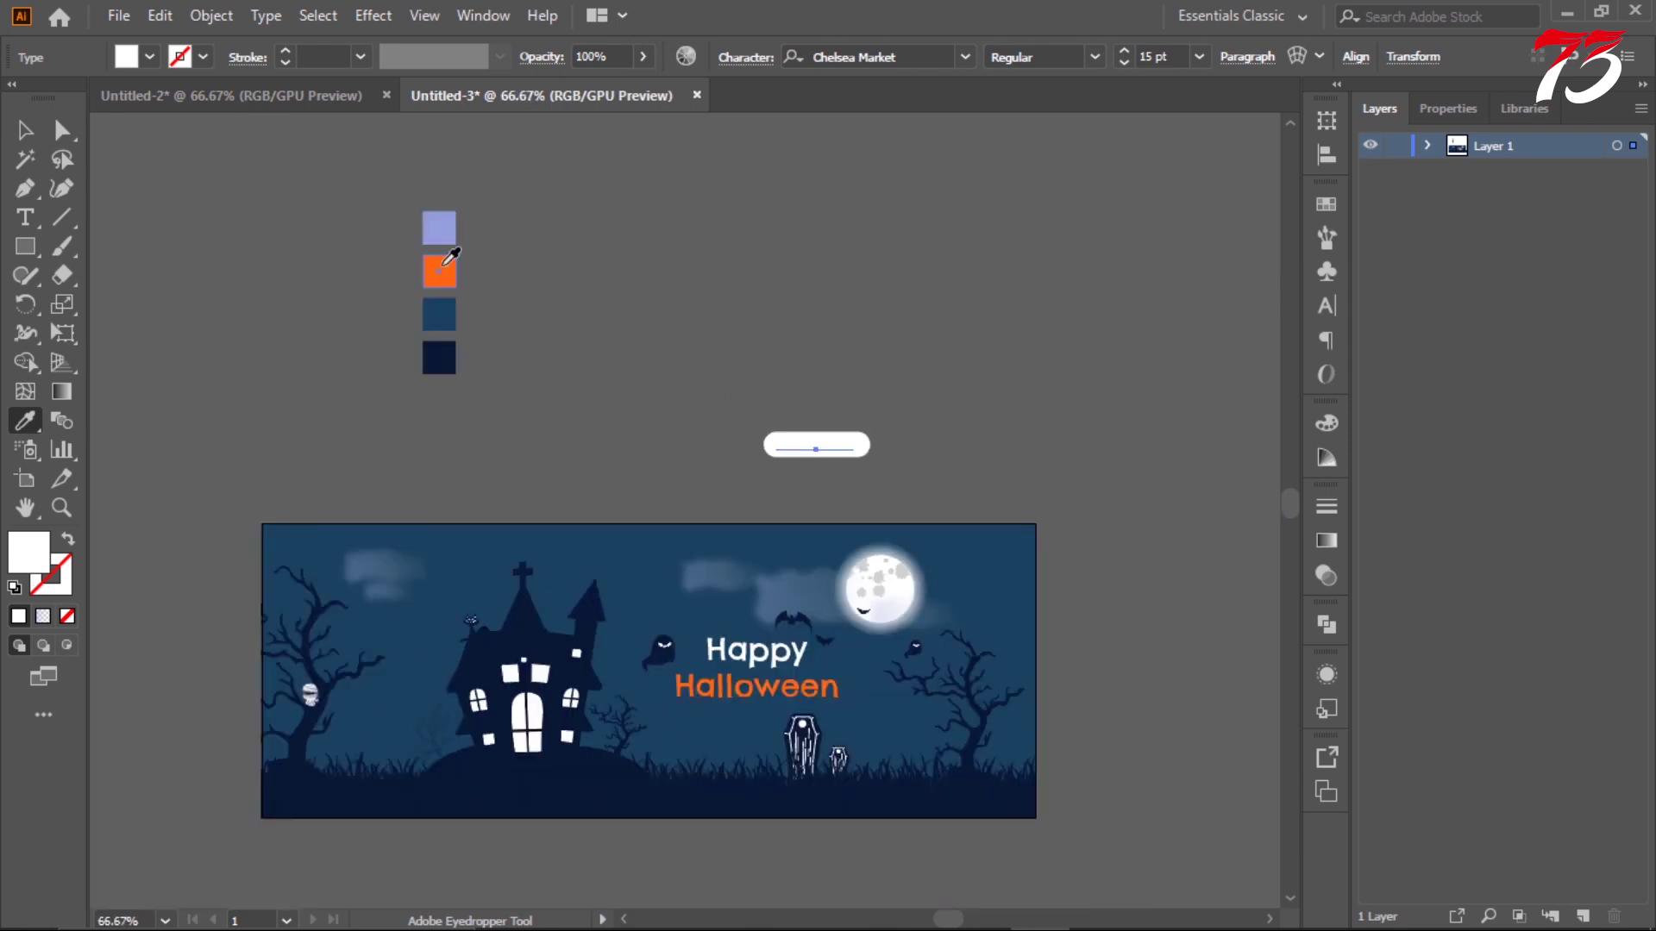
click(26, 131)
key(ctrl+plus)
key(ctrl+plus)
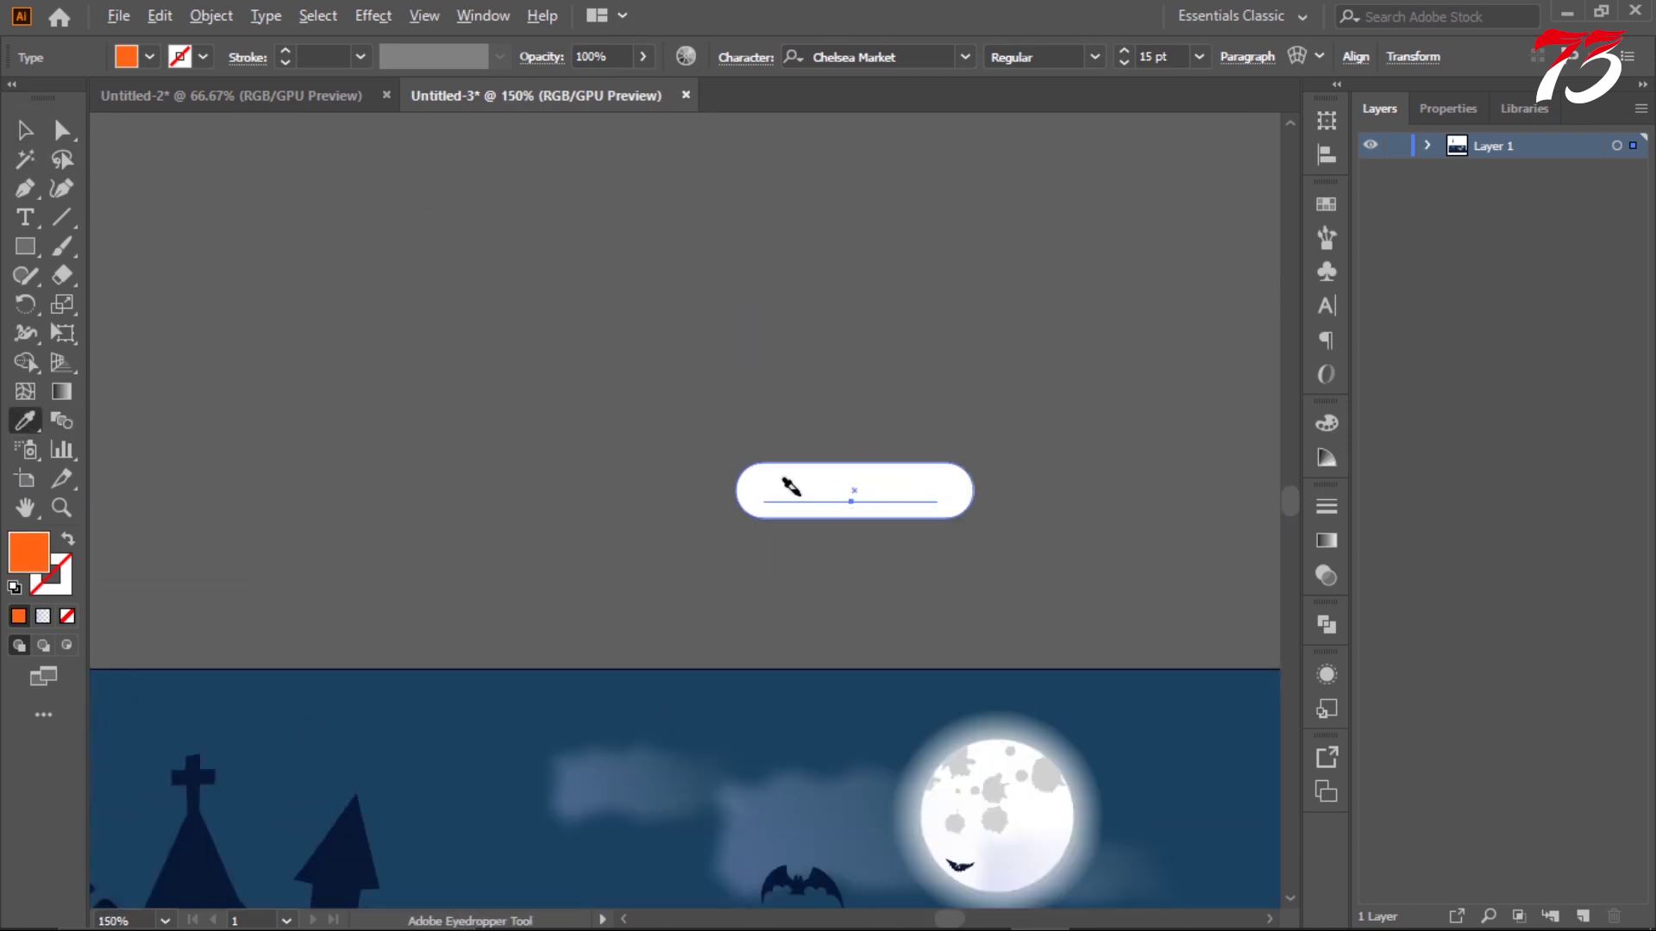
key(ctrl+minus)
key(ctrl+minus)
key(ctrl+plus)
key(ctrl+plus)
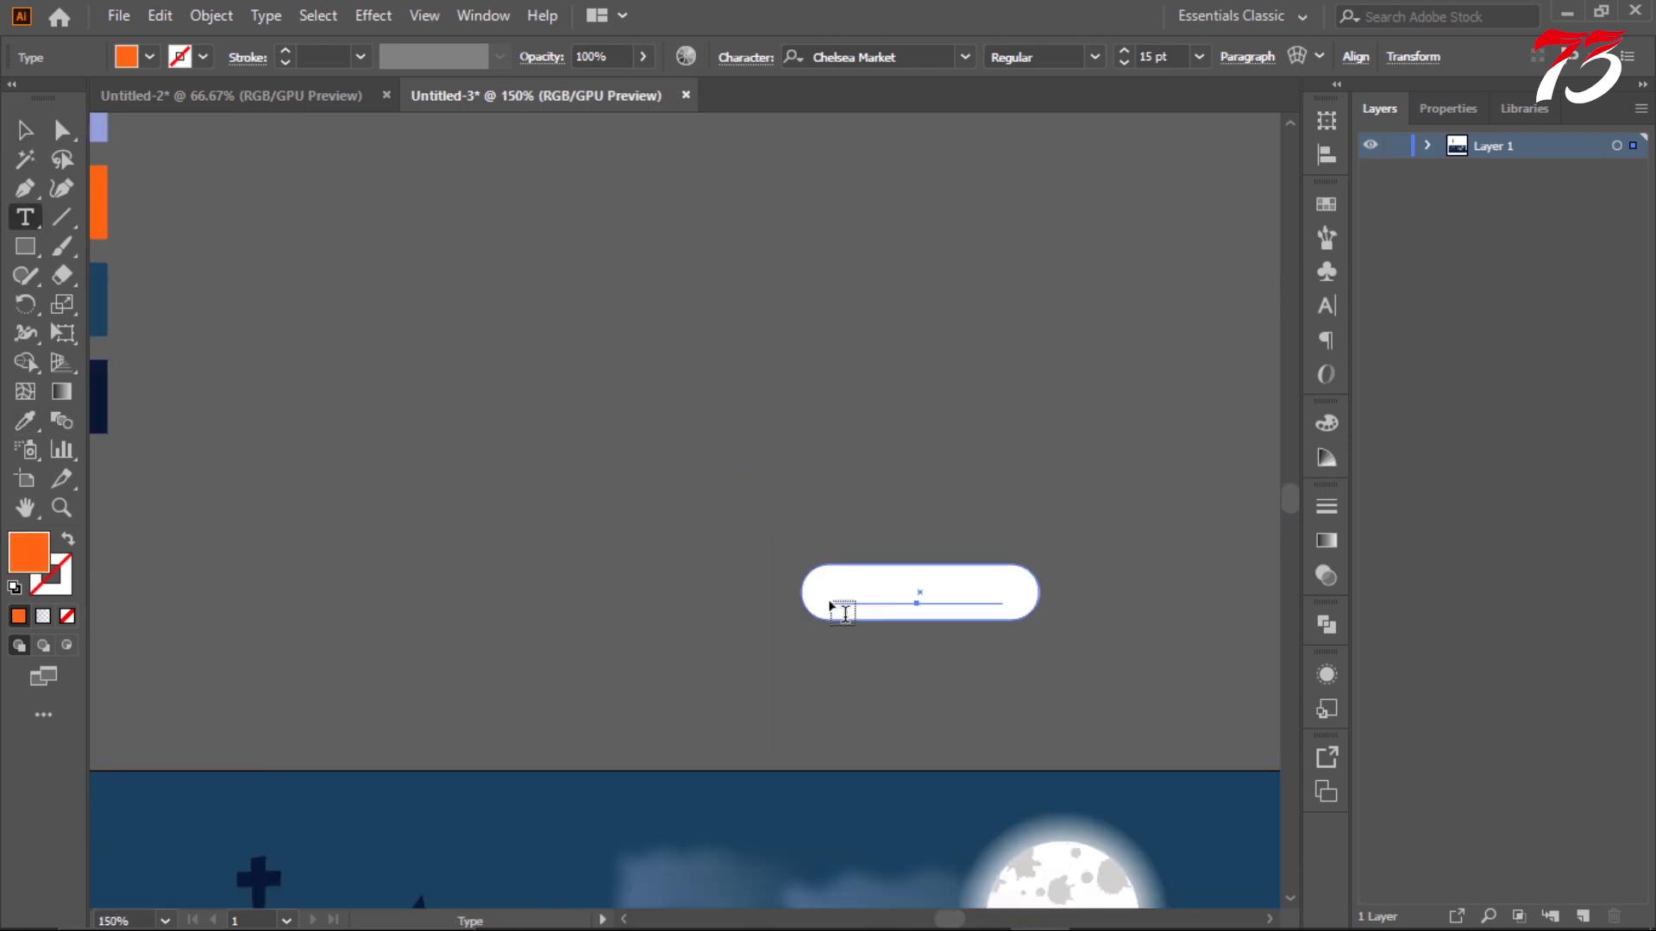
click(843, 614)
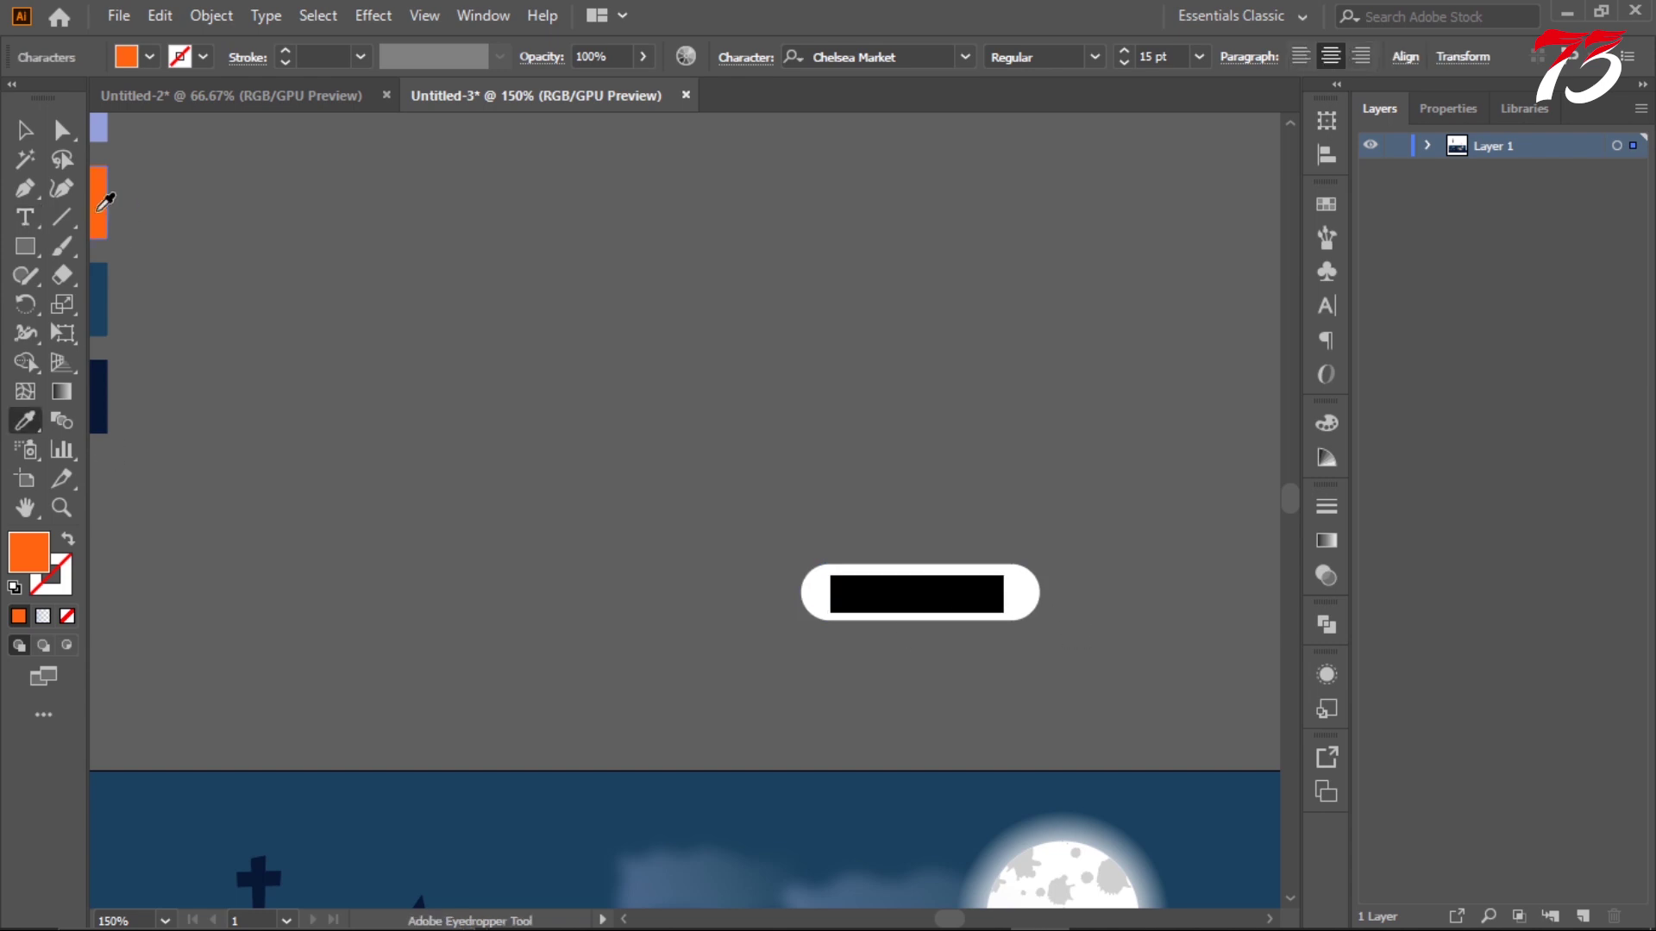
- Bring the date text in front of the white pill
right_click(948, 604)
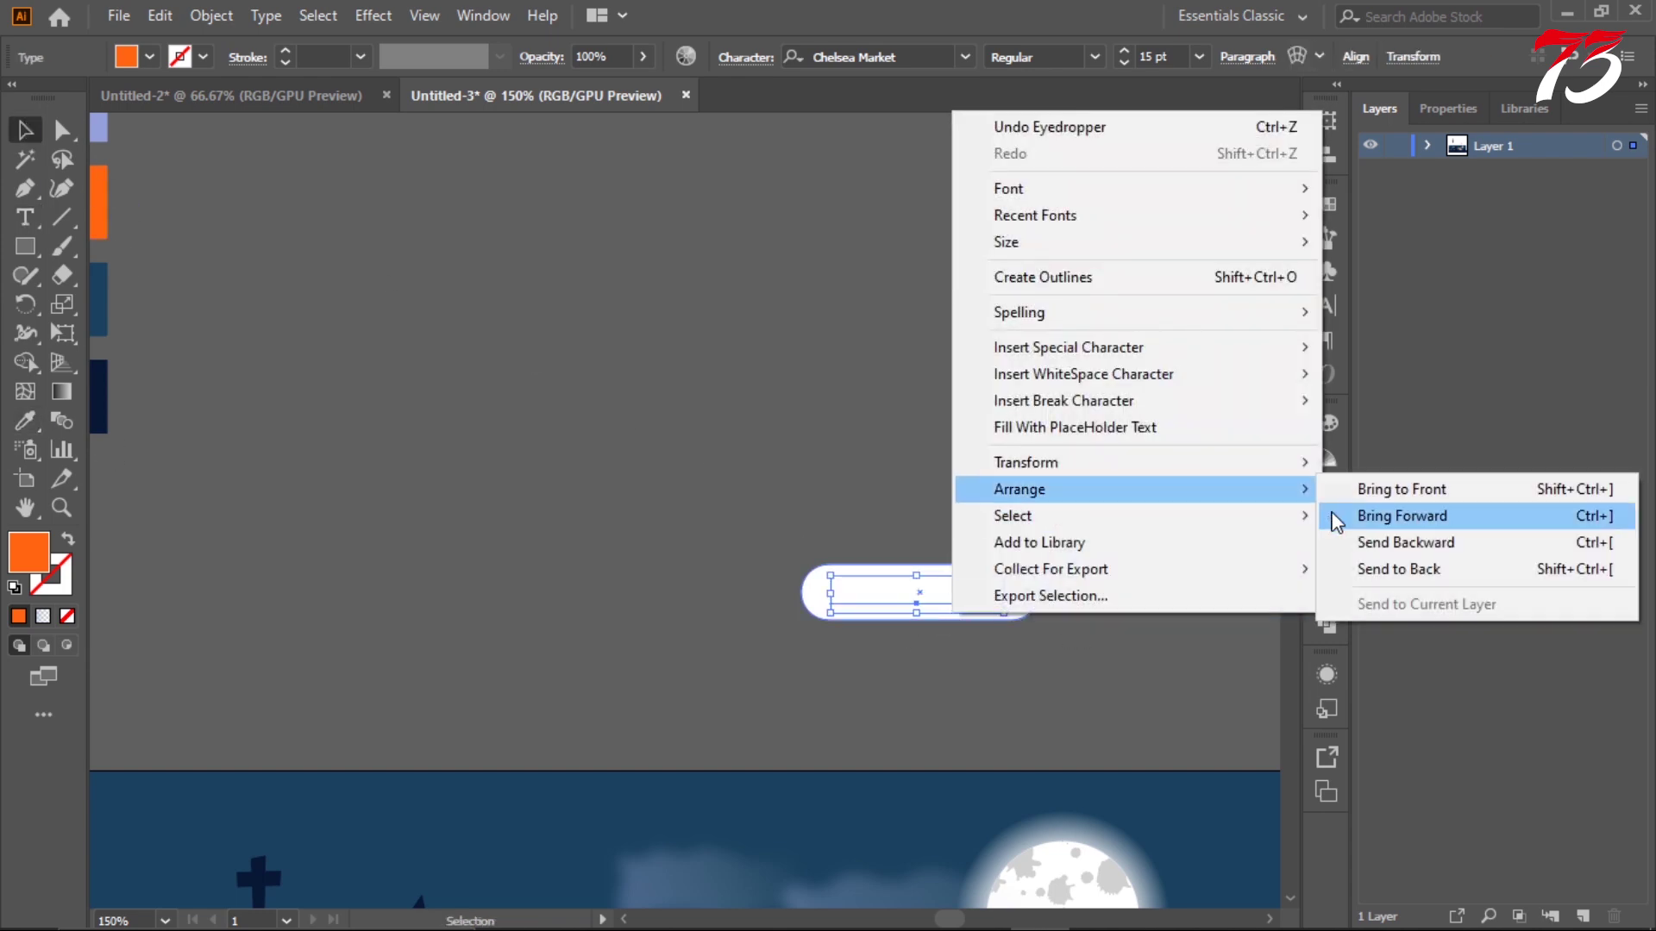
click(1380, 514)
key(ctrl+minus)
key(ctrl+minus)
key(ctrl+plus)
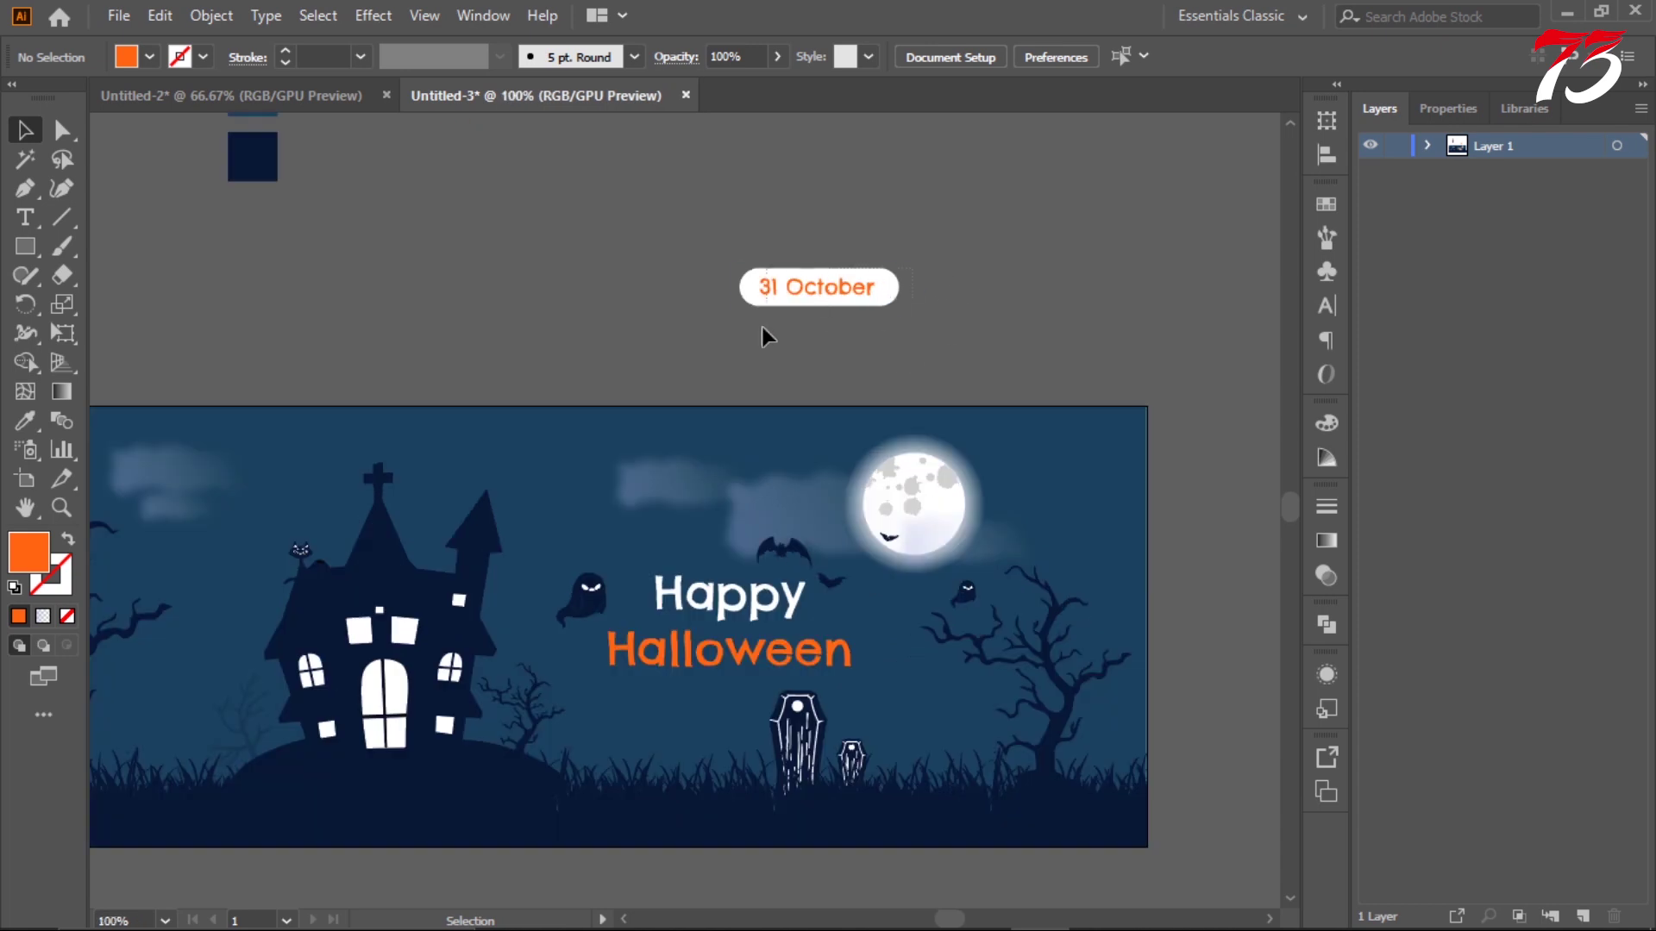
- Centre the date on the pill, group them, and place the badge at bottom-right
drag(764, 338, 862, 258)
key(ctrl+plus)
key(ctrl+plus)
click(810, 84)
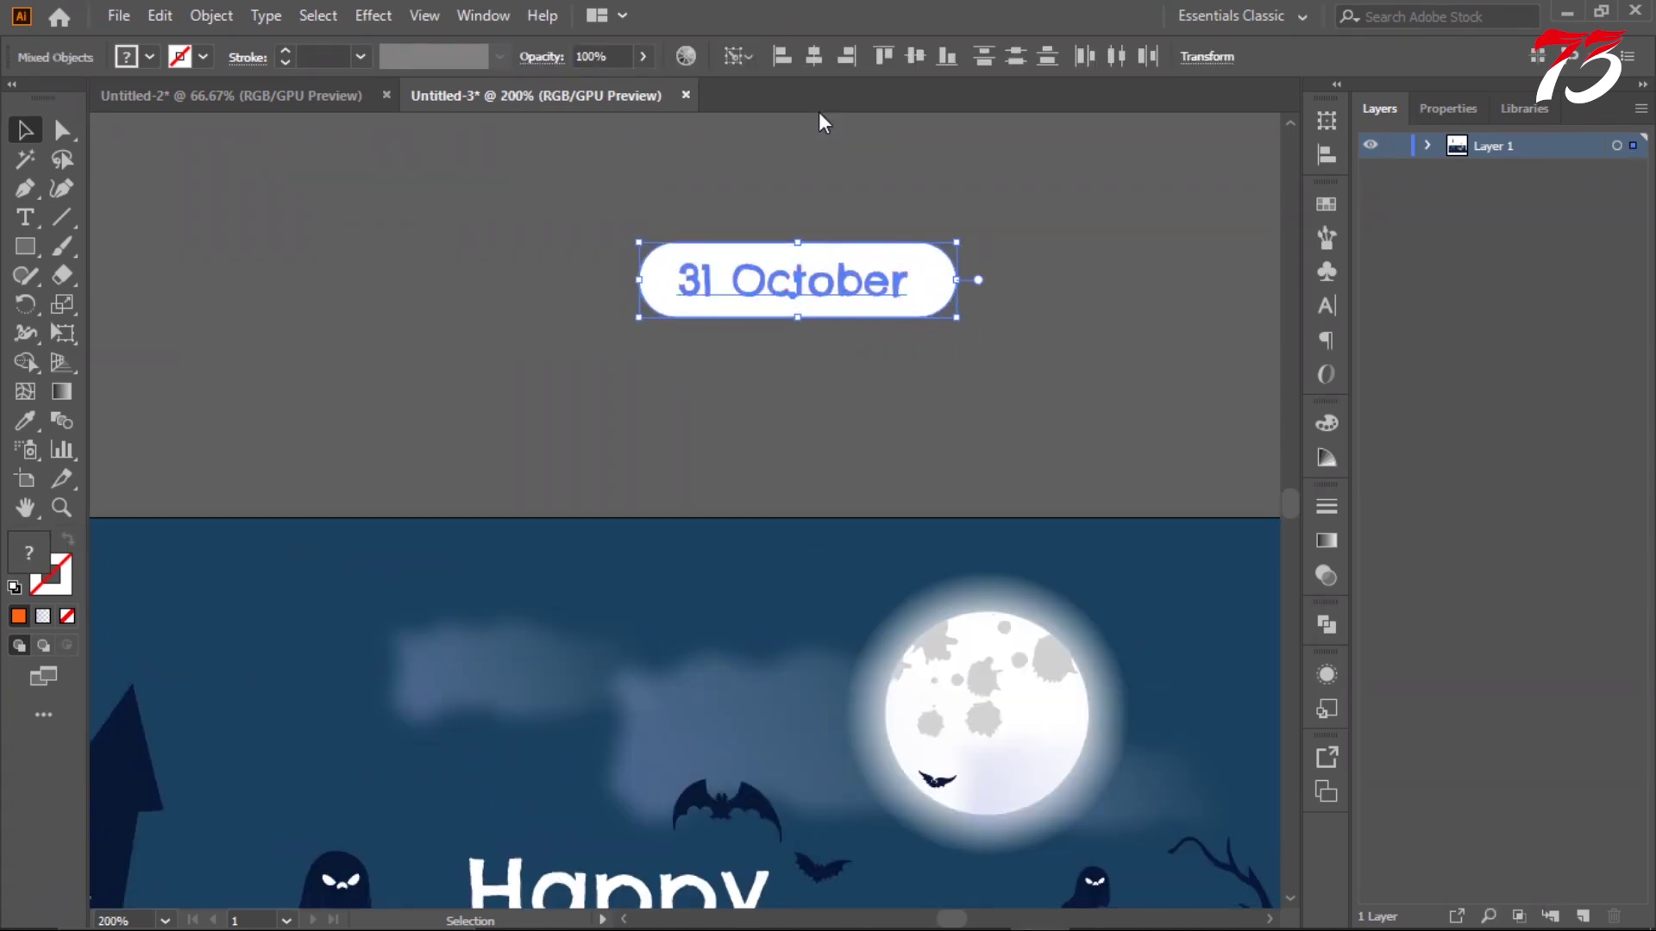
click(914, 56)
click(993, 241)
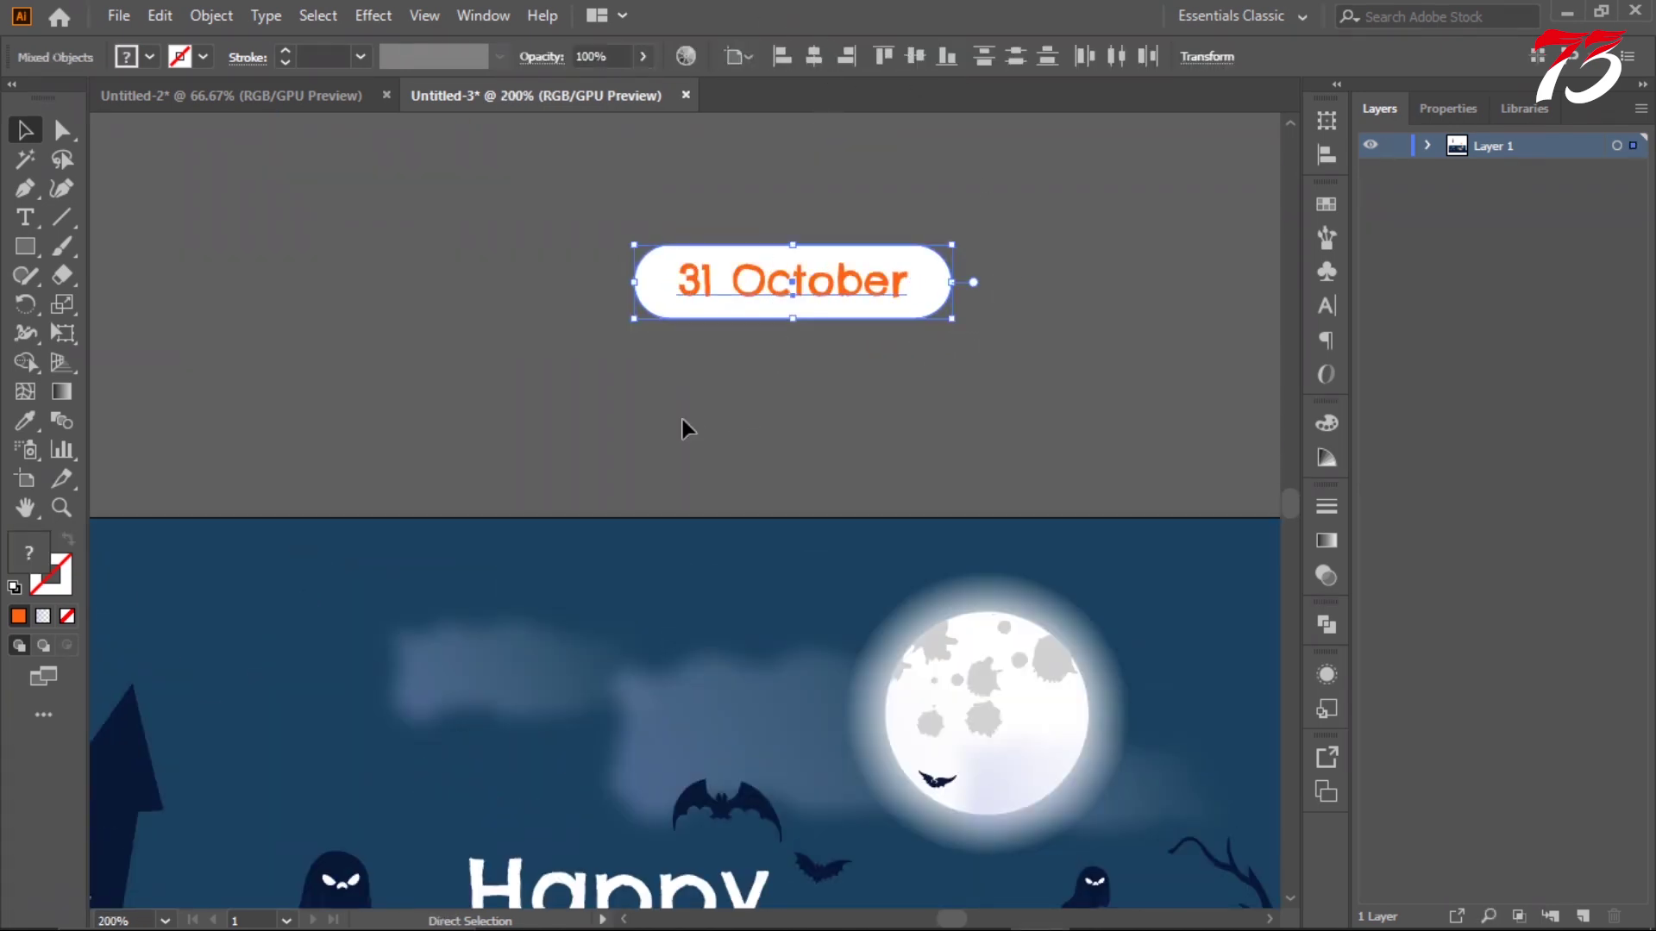
key(ctrl+minus)
key(ctrl+minus)
drag(735, 302, 994, 791)
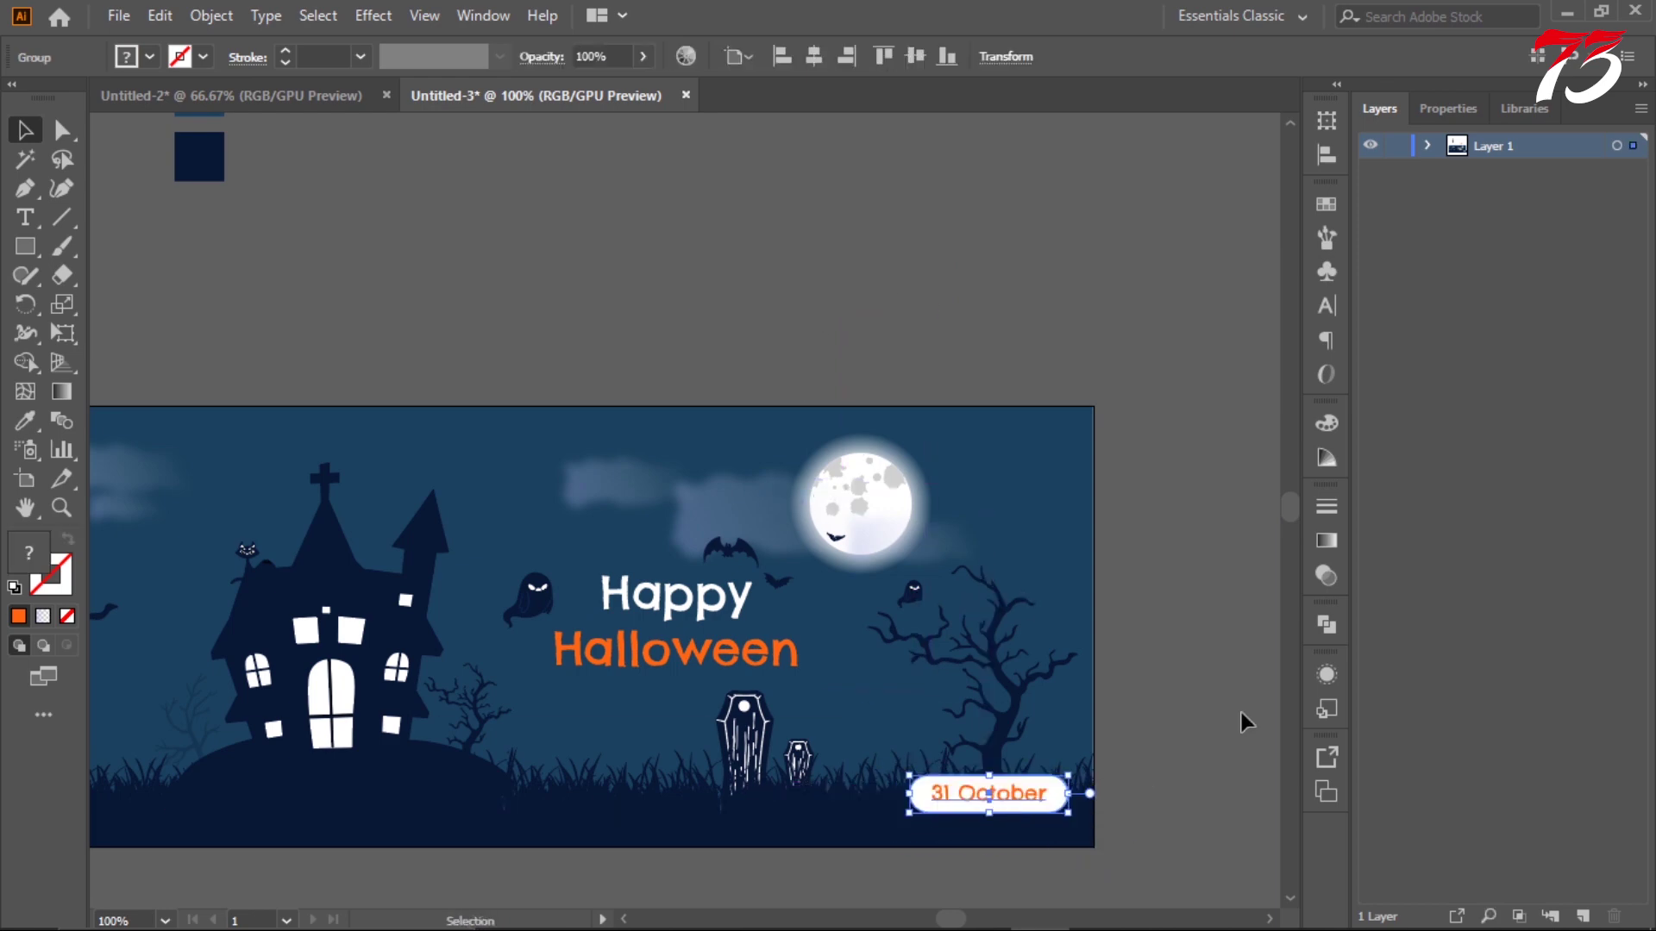
- Move a bat up so it sits beside the moon
key(ctrl+minus)
scroll(1087, 591, up, 1)
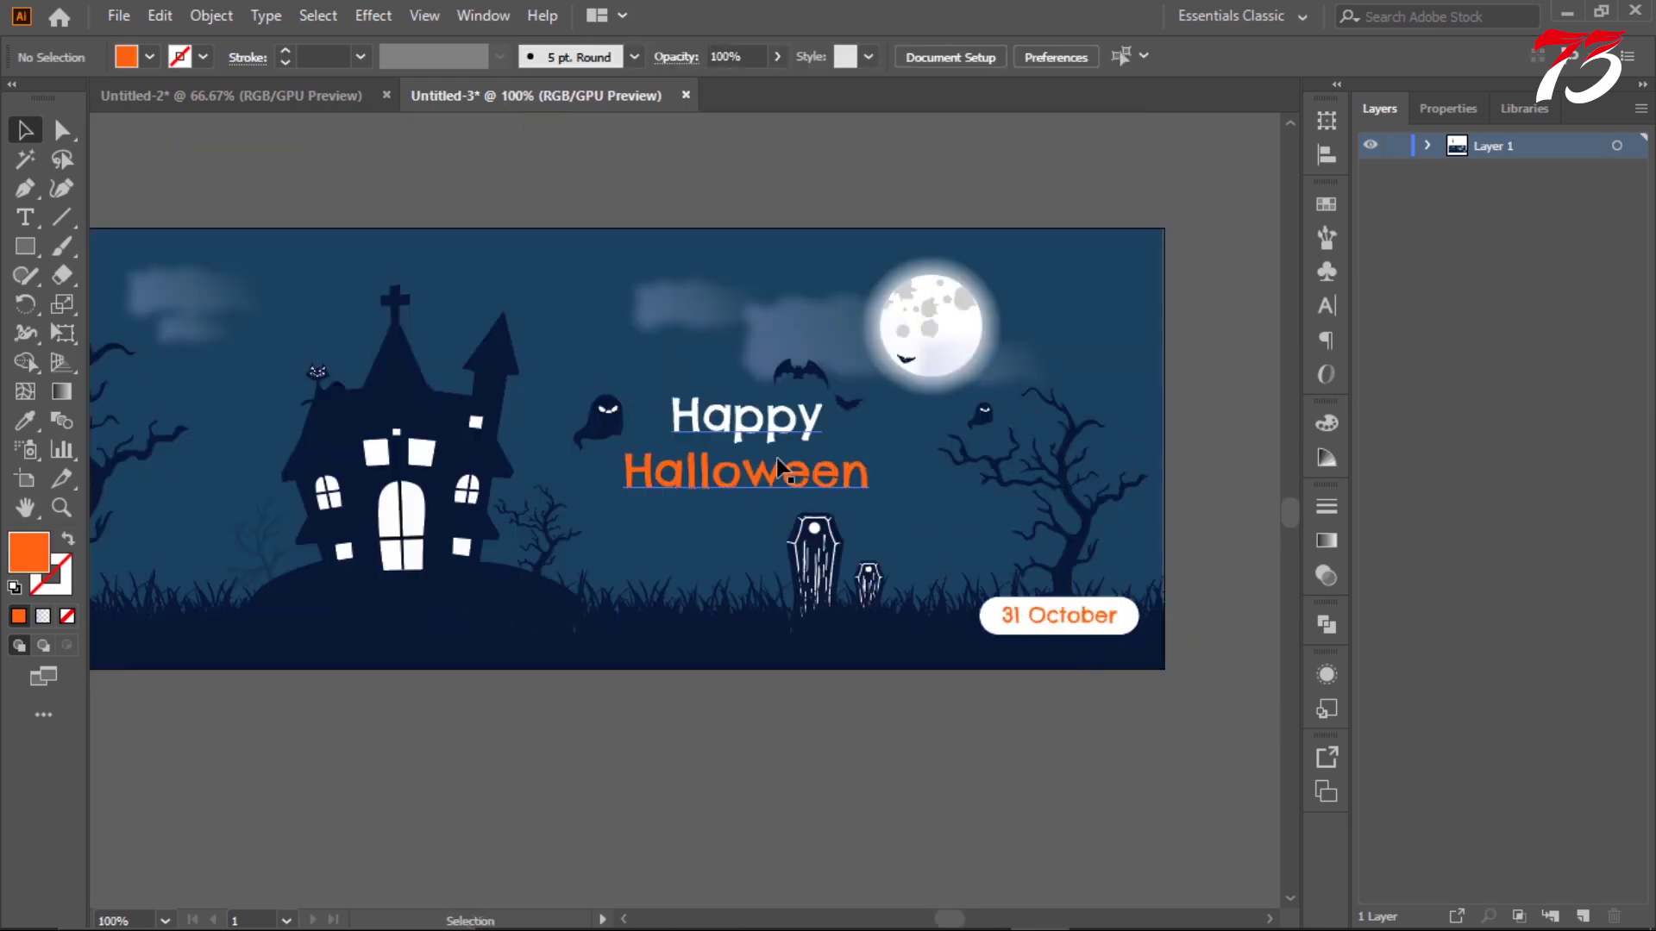
mouse_move(799, 365)
mouse_down()
mouse_move(812, 282)
mouse_move(905, 395)
mouse_up()
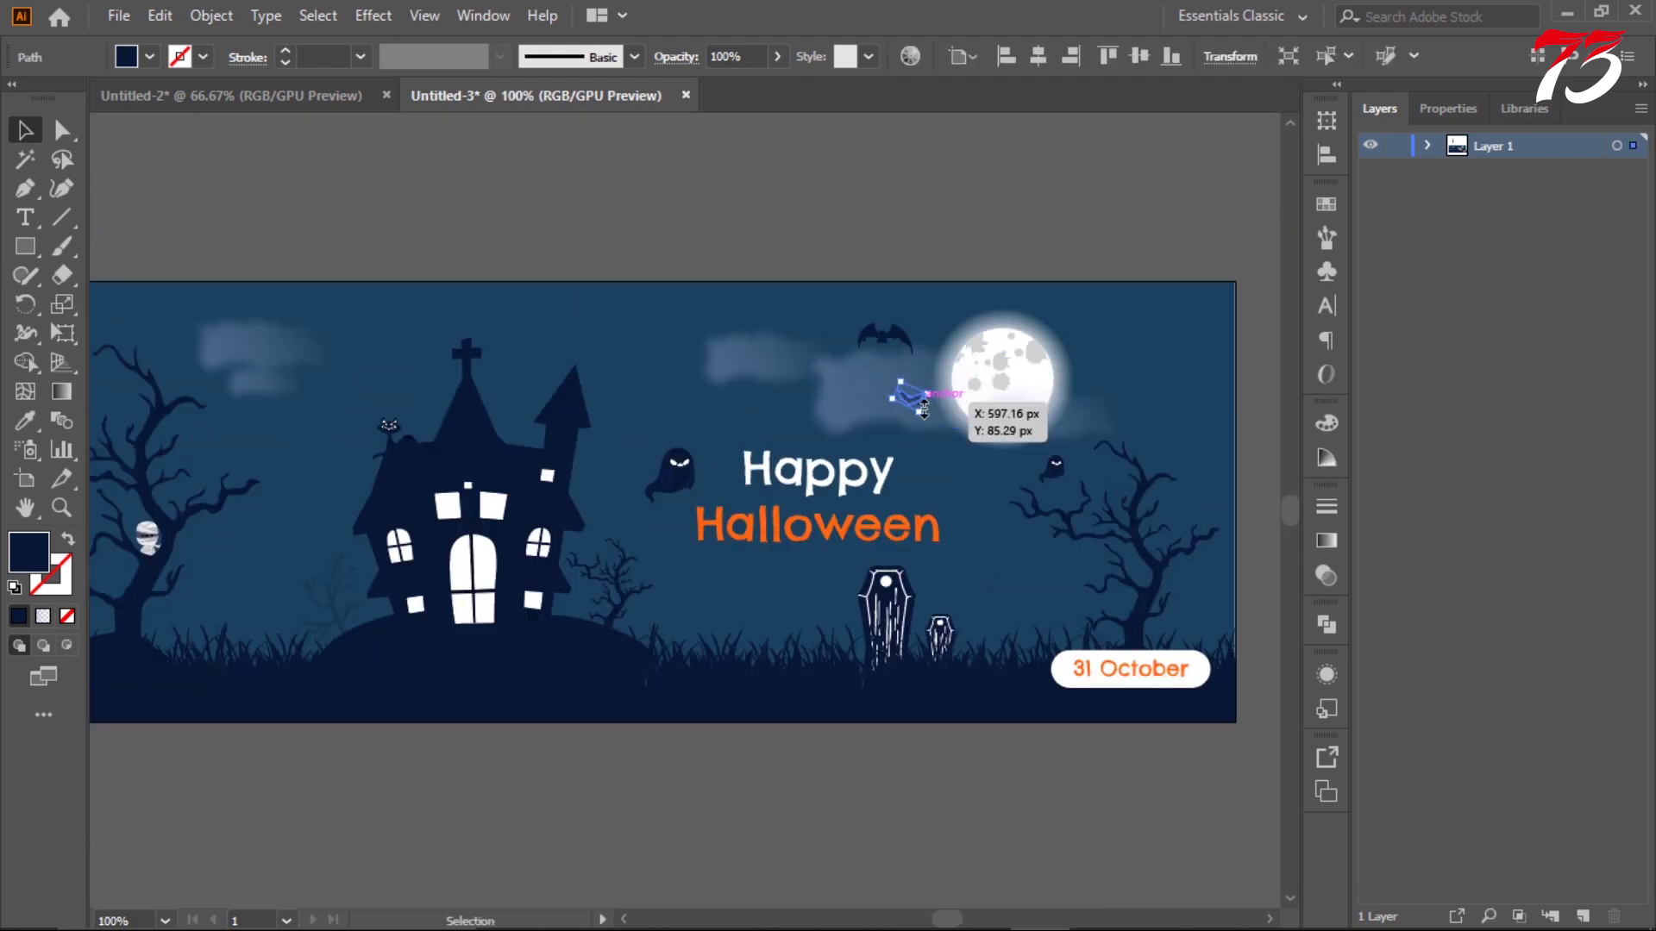
right_click(919, 399)
key(Escape)
scroll(1030, 225, up, 1)
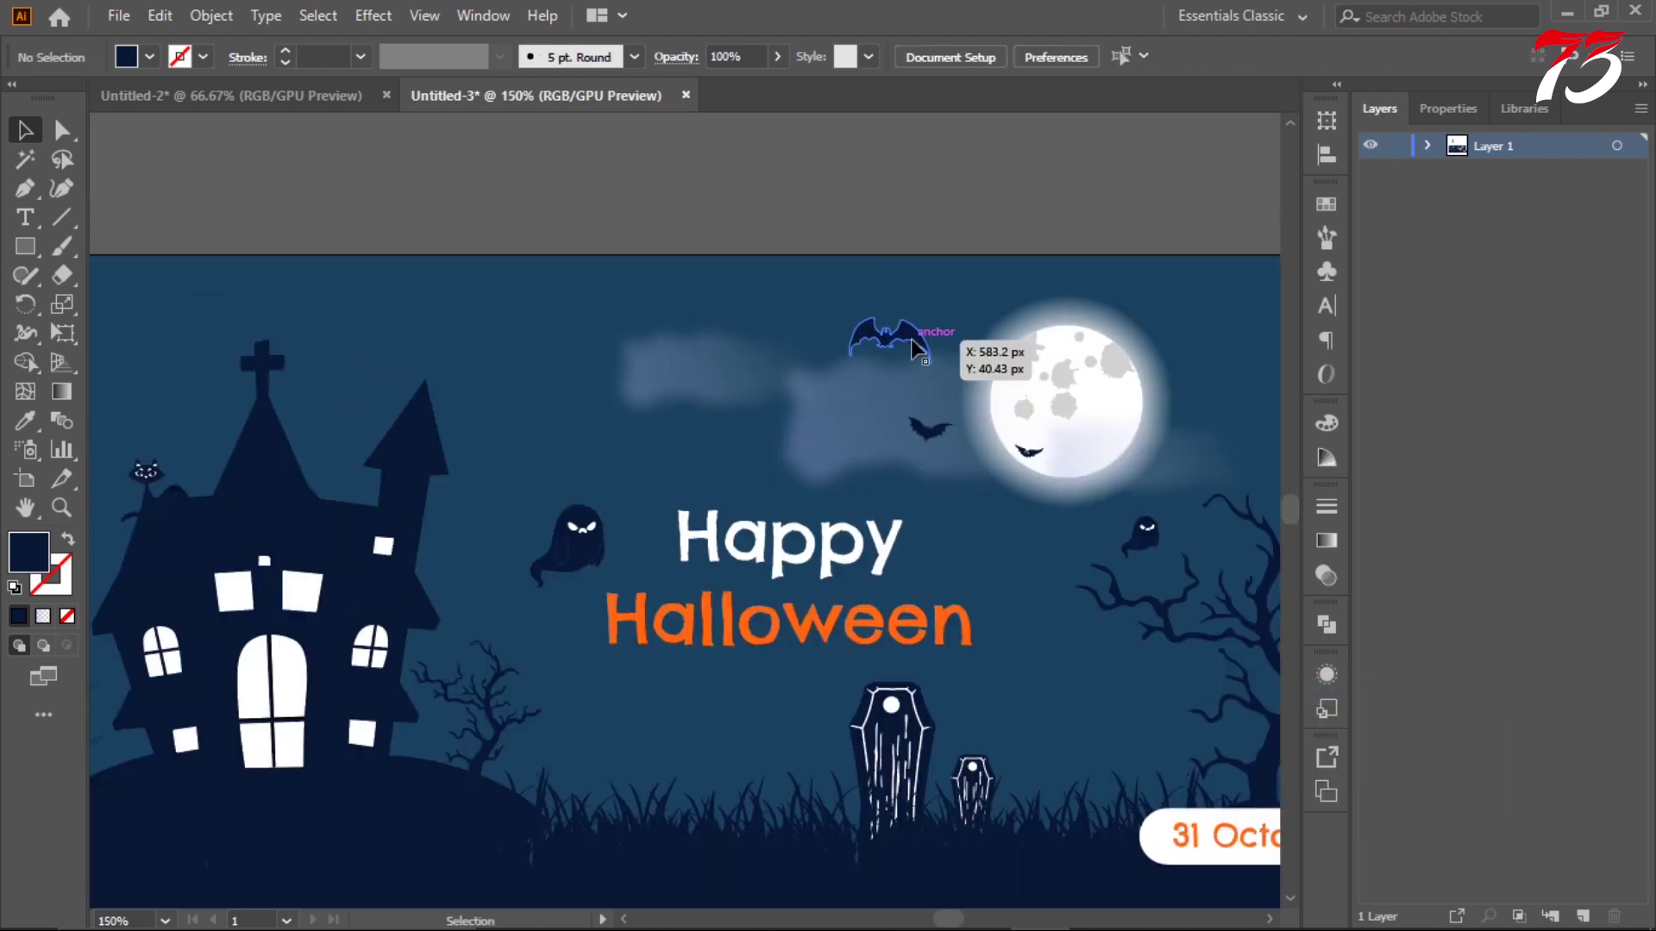
drag(910, 339, 931, 366)
click(940, 307)
scroll(923, 290, down, 2)
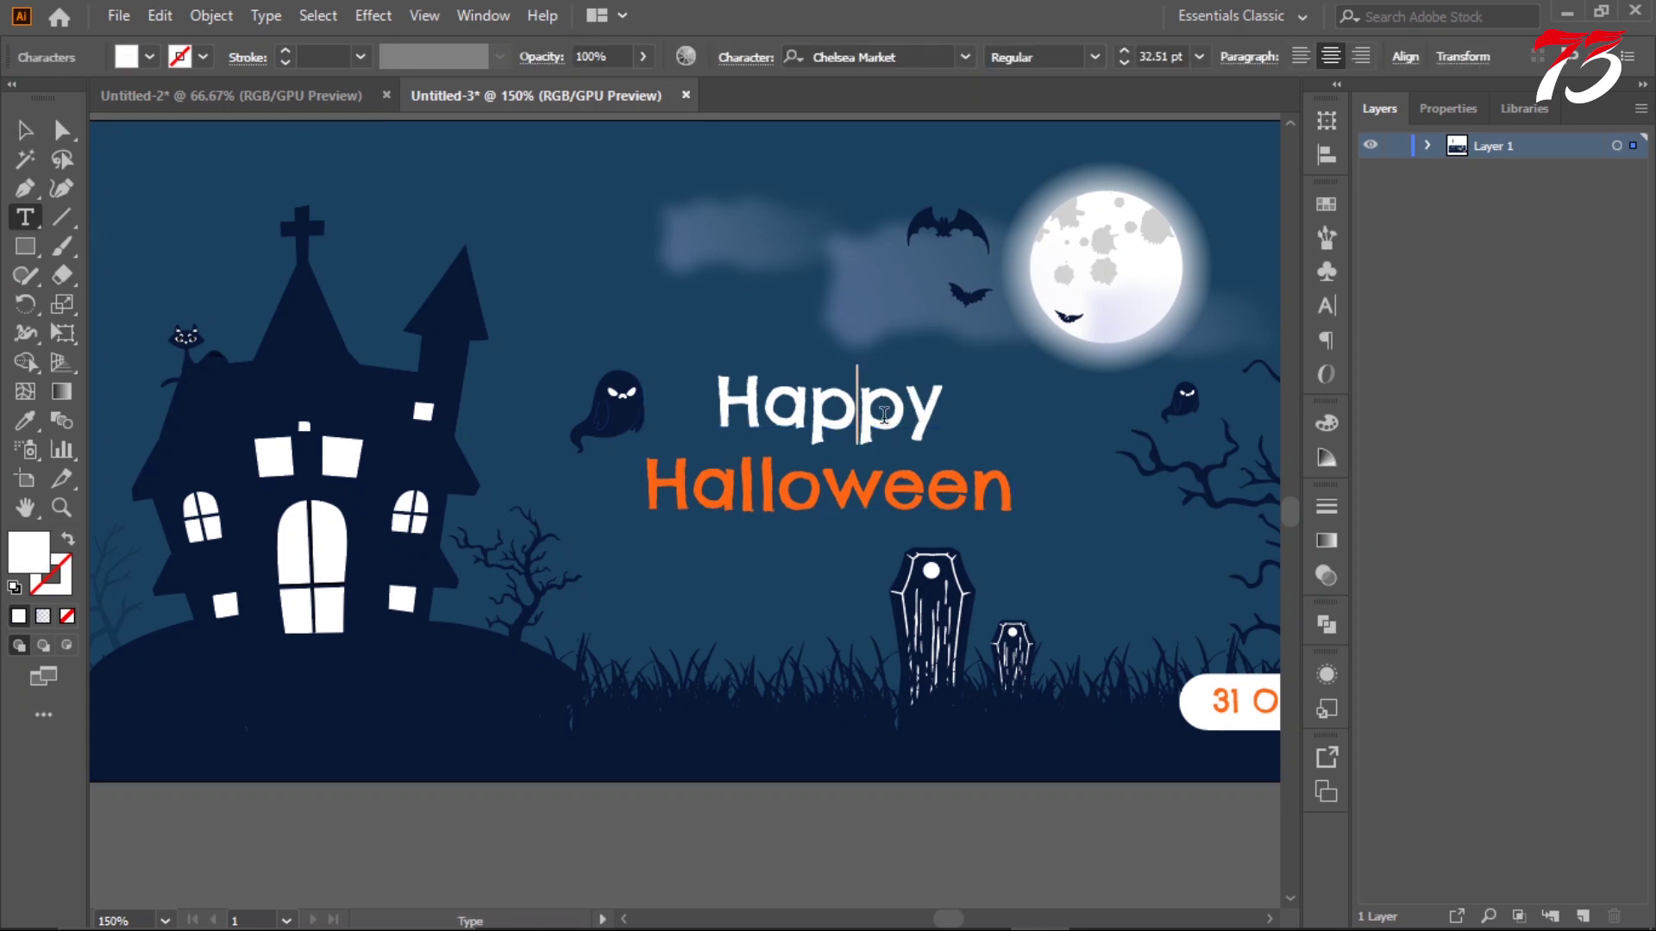
- Raise the Happy Halloween text and place the 31 October badge just below Halloween
drag(838, 411, 849, 377)
key(ctrl+0)
key(ctrl+1)
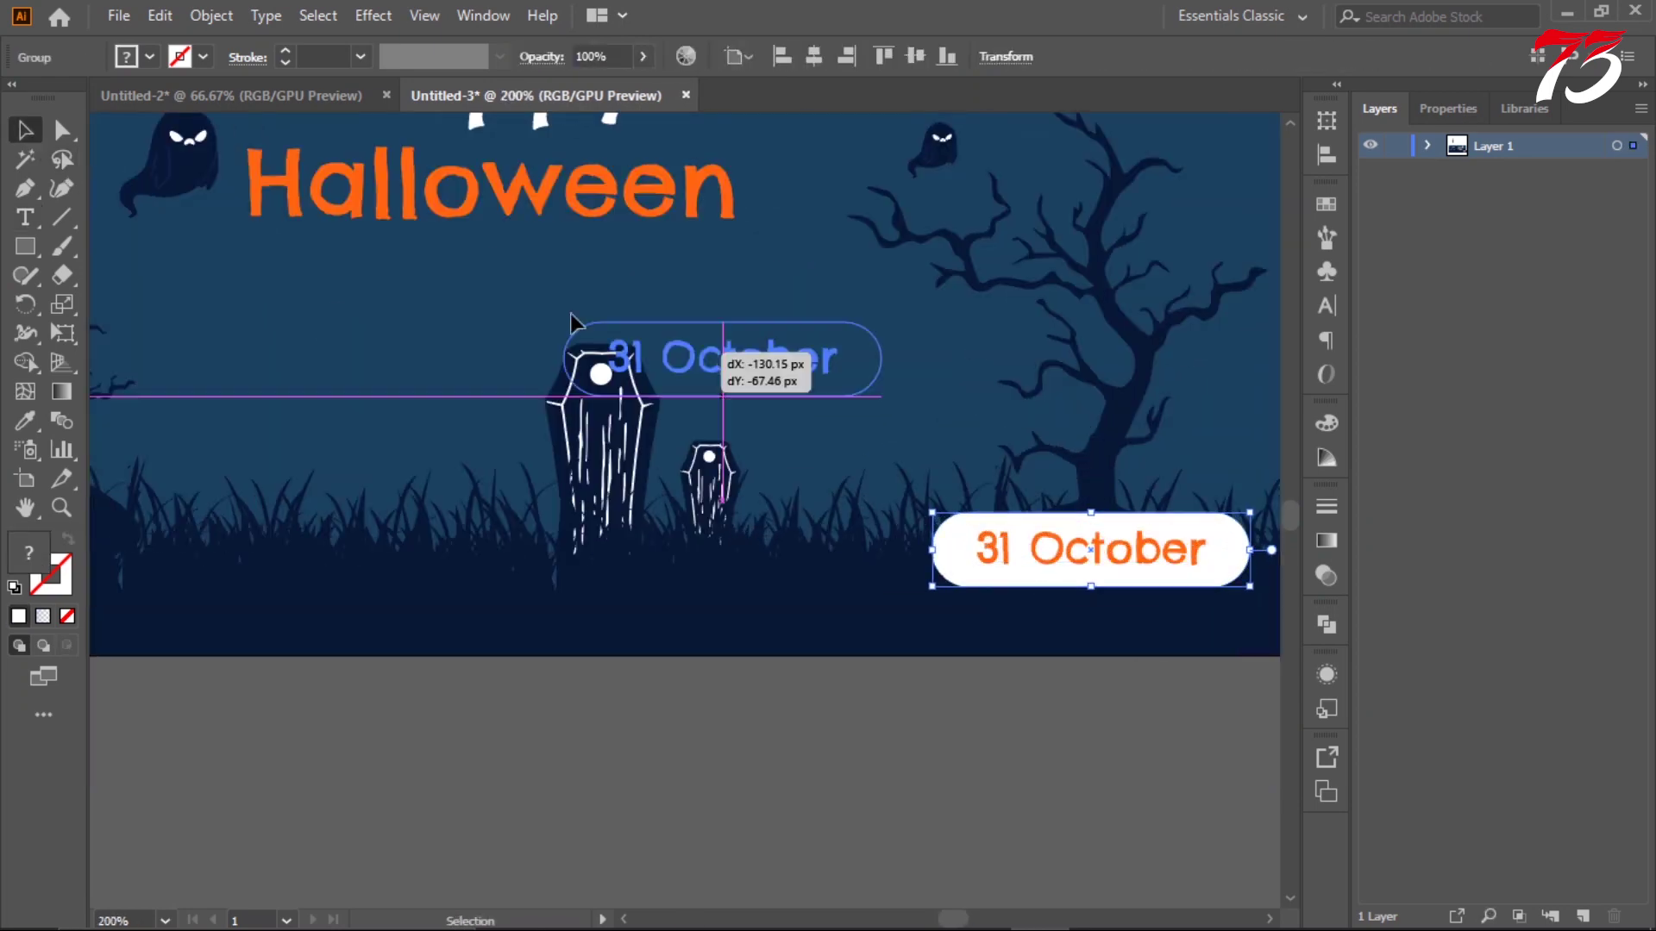
drag(1095, 580, 796, 443)
key(ctrl+0)
- Nudge the 31 October badge up, then scale the title and badge down together
click(473, 534)
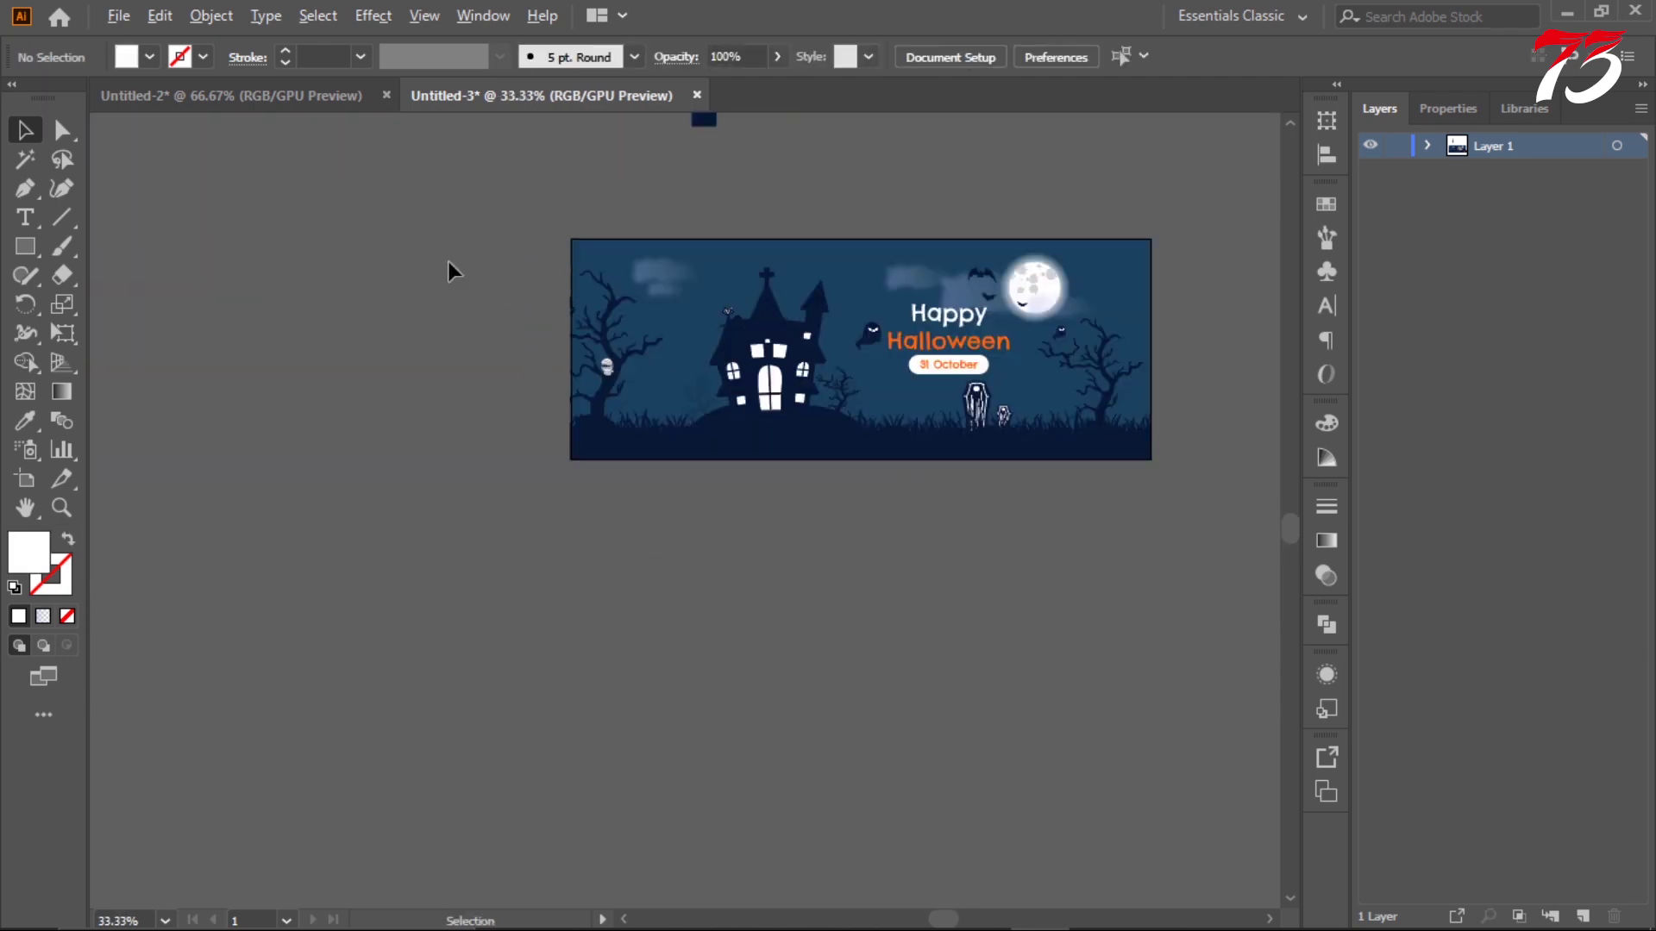
drag(900, 563, 899, 553)
shift+click(946, 472)
drag(1168, 614, 1046, 528)
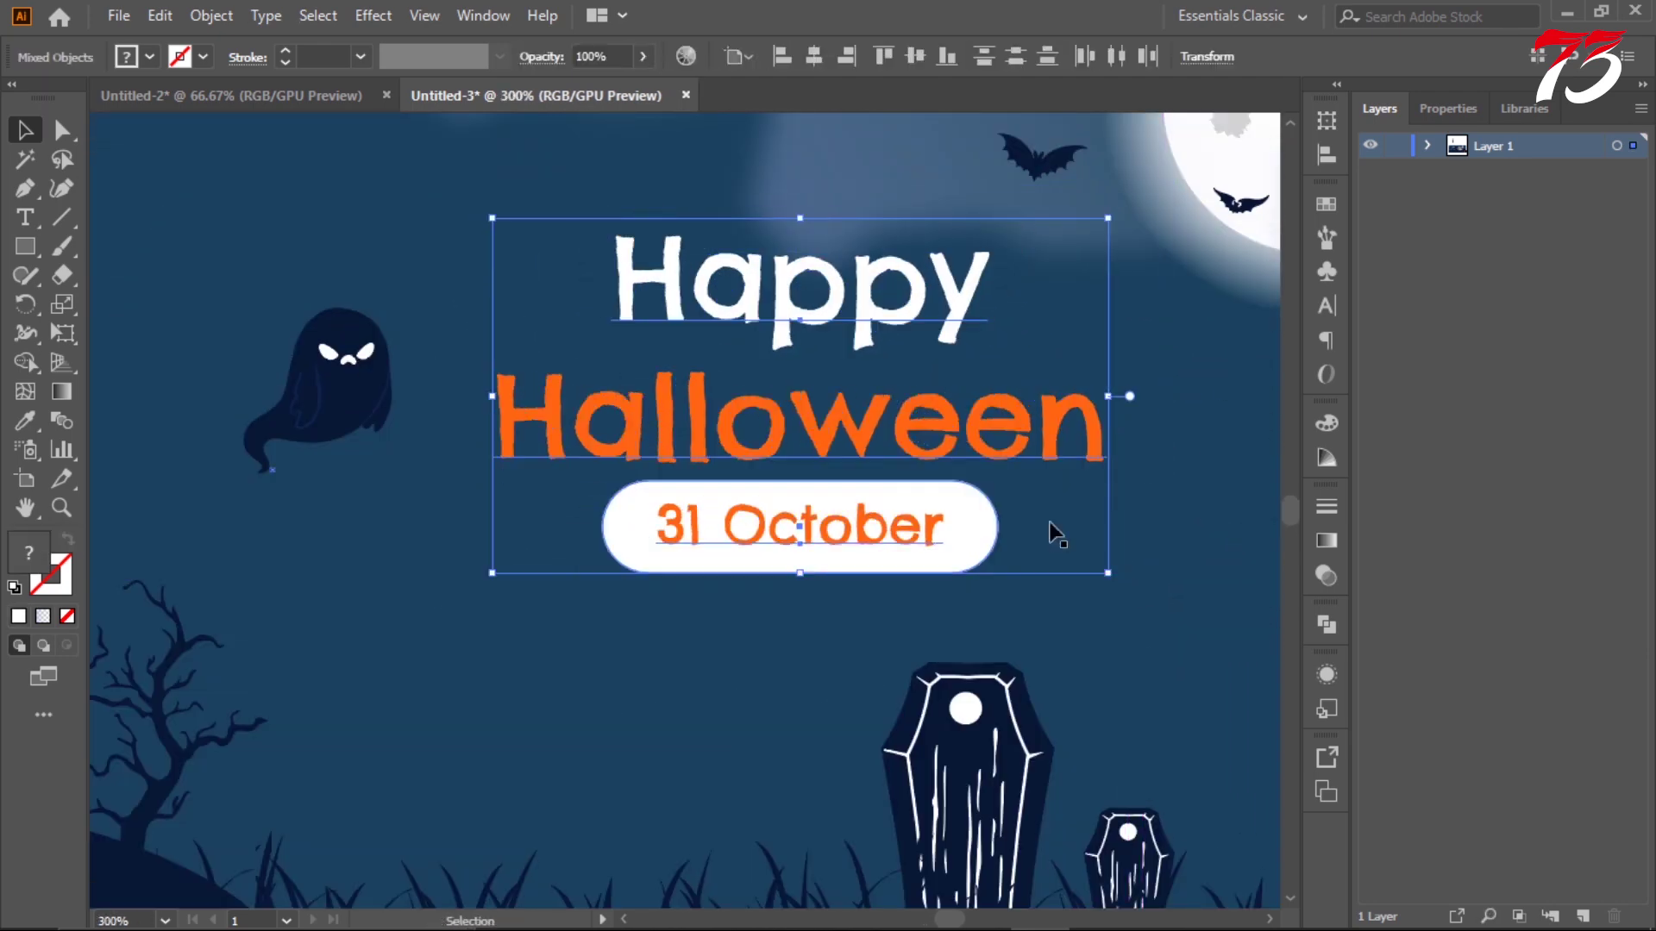
key(ctrl+0)
click(868, 166)
- Nudge the 31 October badge into place beneath the title
scroll(940, 270, up, 2)
scroll(1121, 414, up, 3)
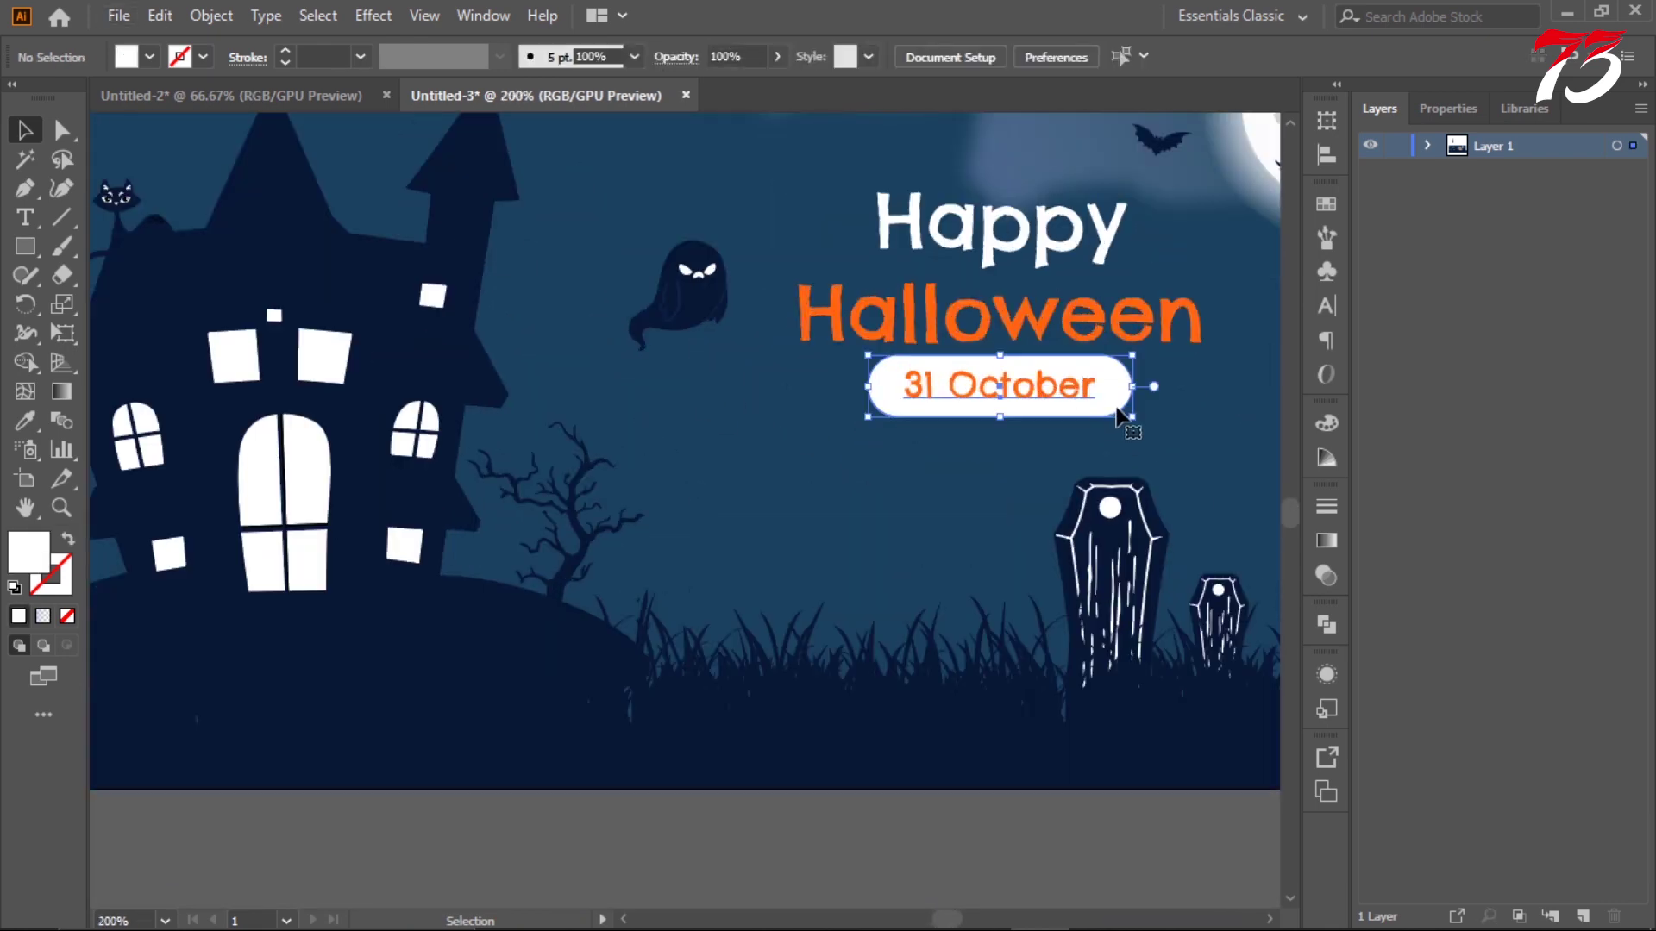
drag(1013, 366, 1016, 373)
scroll(935, 397, down, 5)
key(ctrl+shift+a)
scroll(1207, 319, up, 1)
scroll(1207, 319, up, 1)
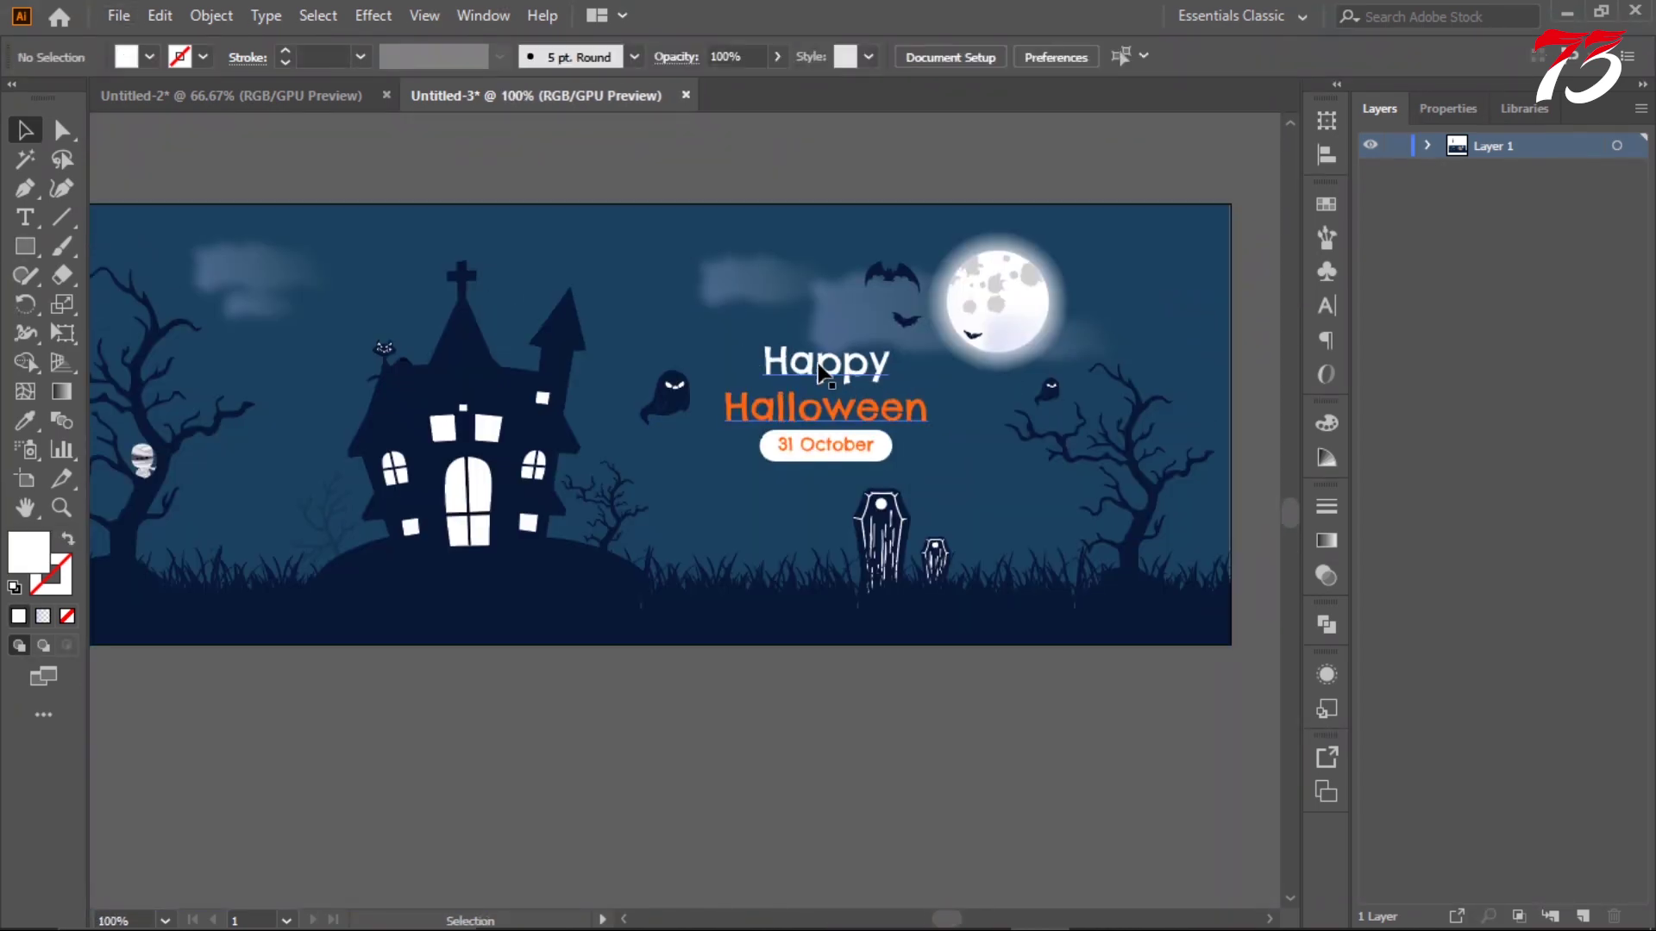
scroll(879, 258, up, 3)
- Set the Happy Halloween title's leading to 30 pt
key(t)
click(643, 342)
key(ctrl+a)
click(1327, 305)
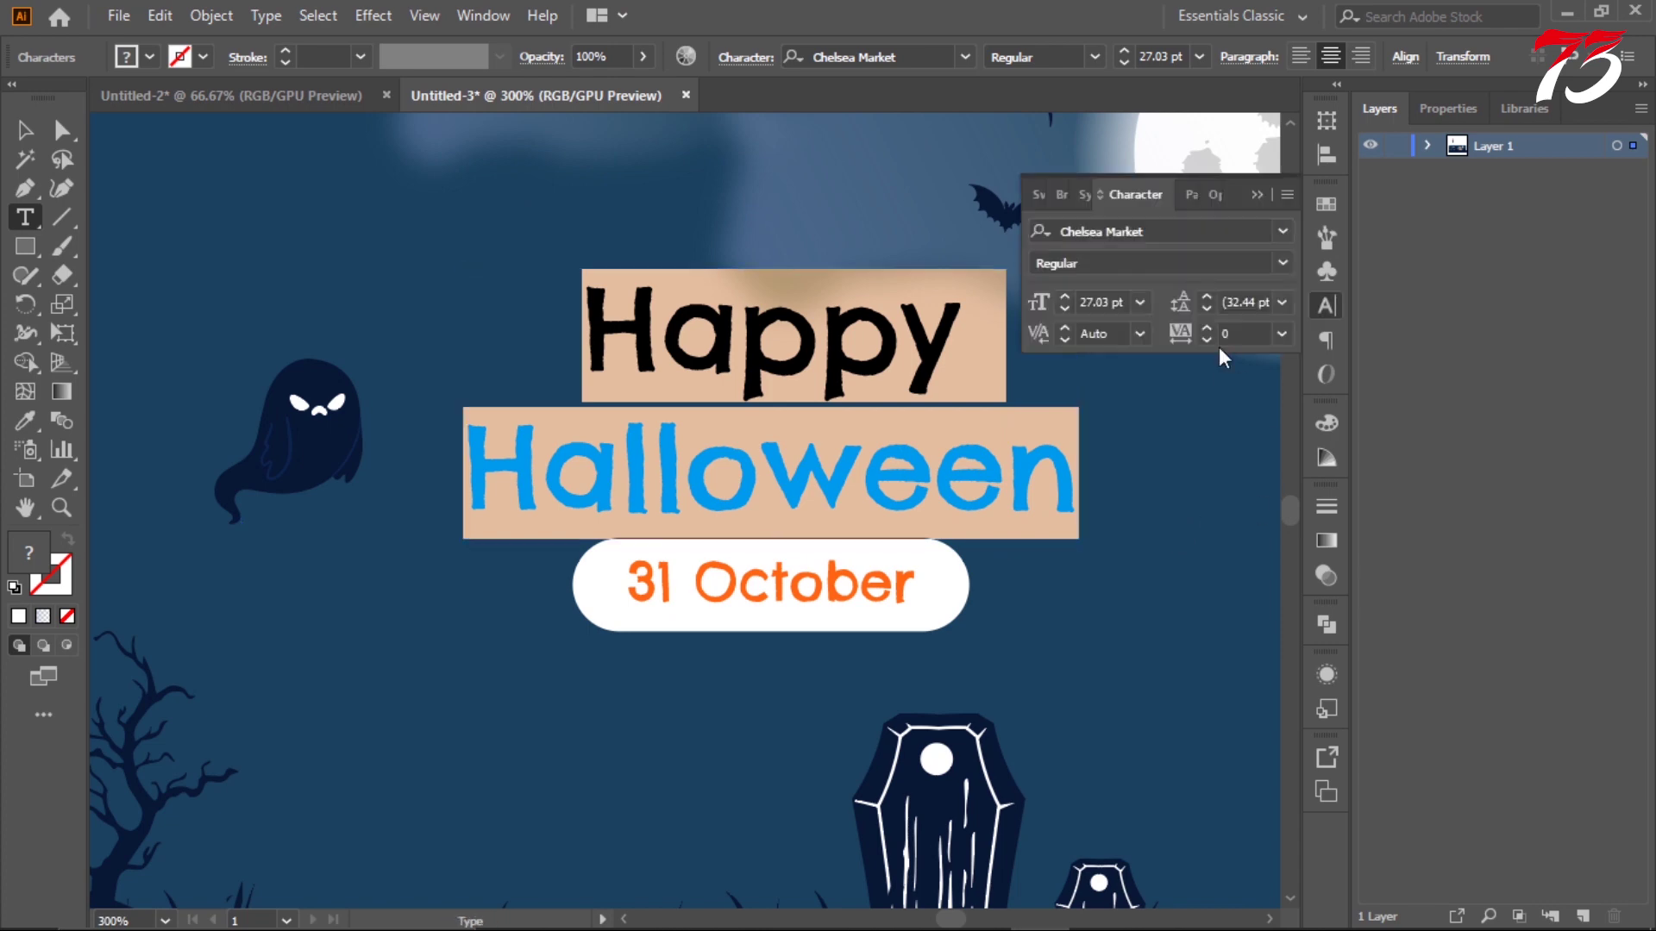
key(Down)
key(Down)
key(Down)
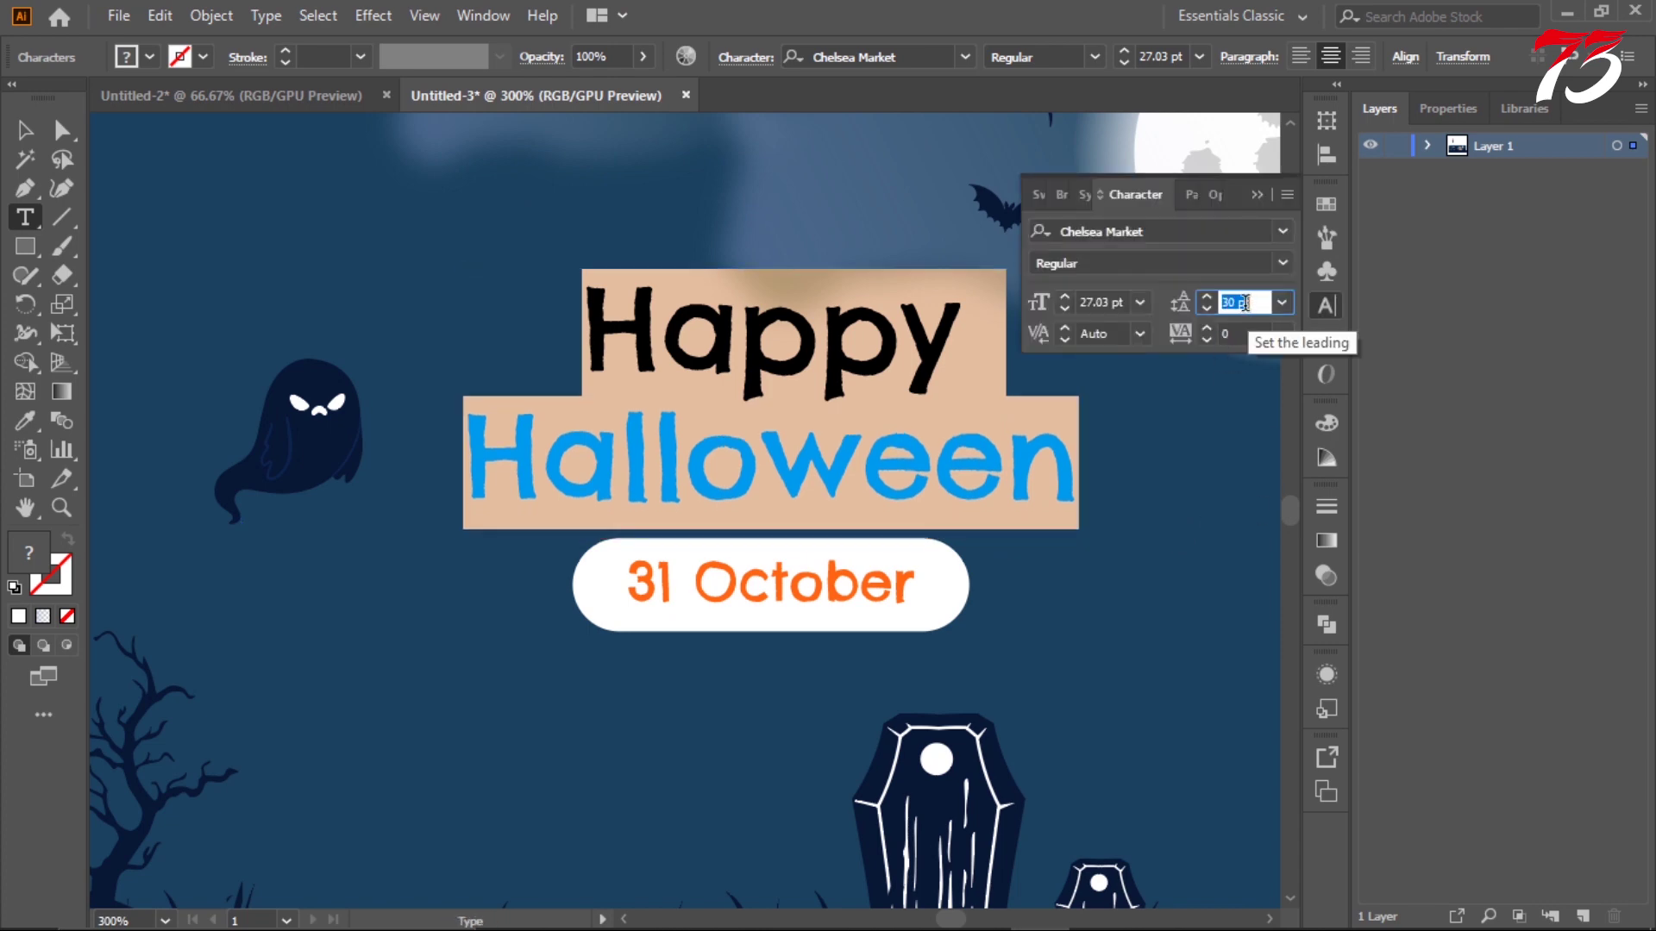
click(23, 133)
scroll(733, 204, down, 3)
scroll(806, 580, down, 1)
click(522, 628)
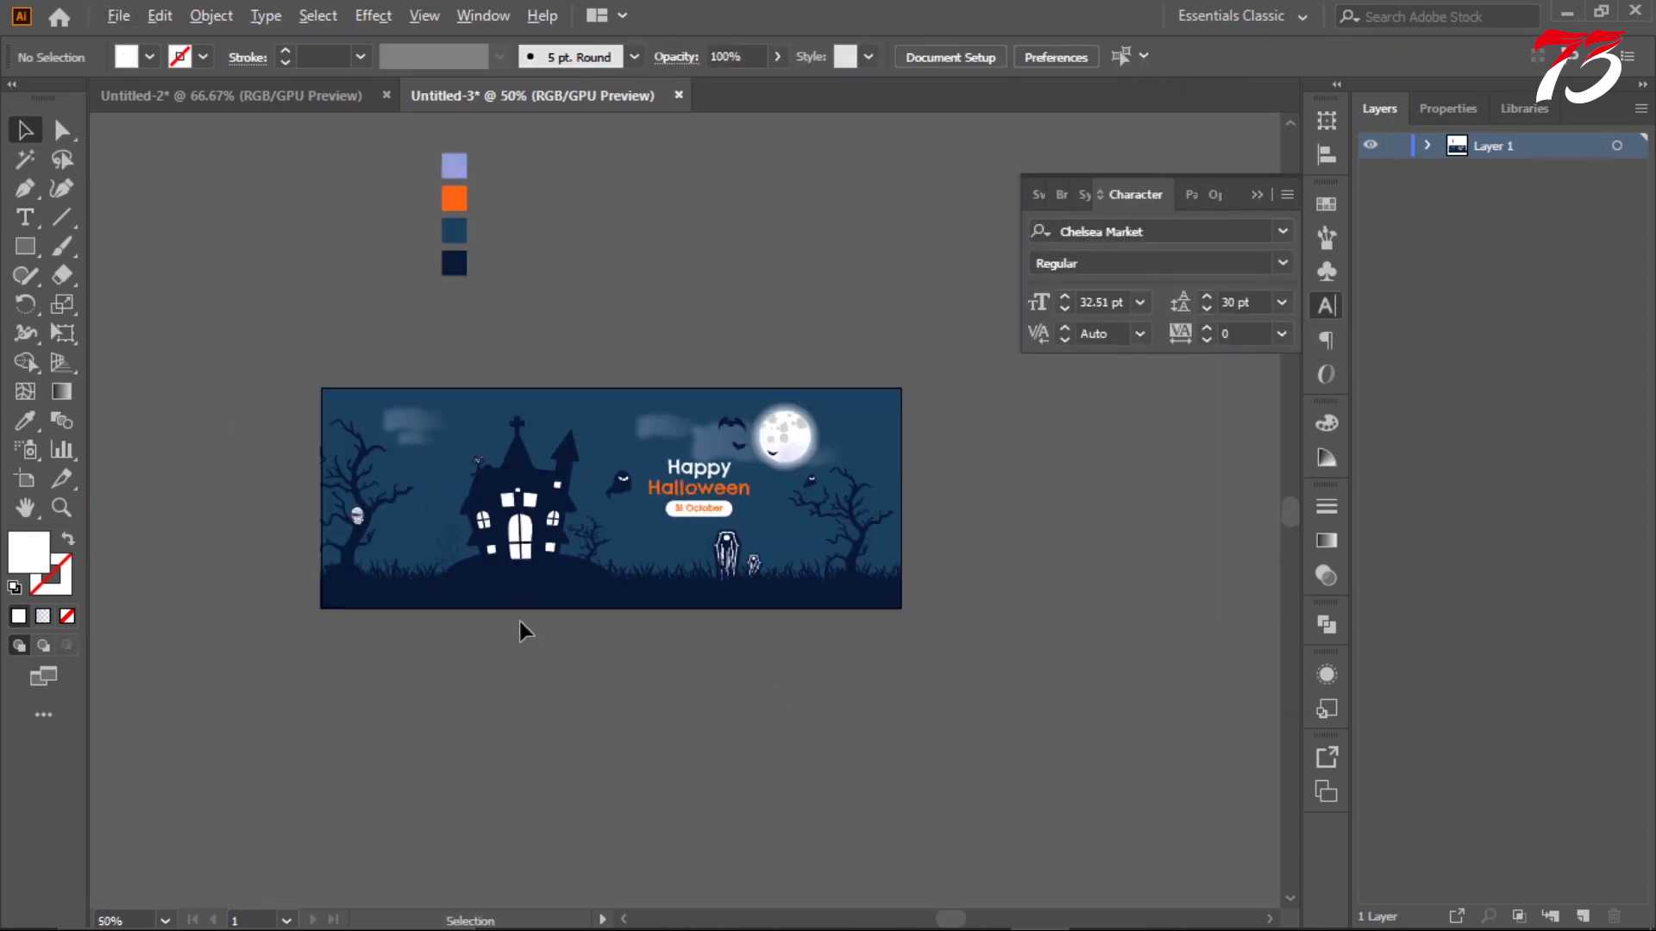
click(917, 251)
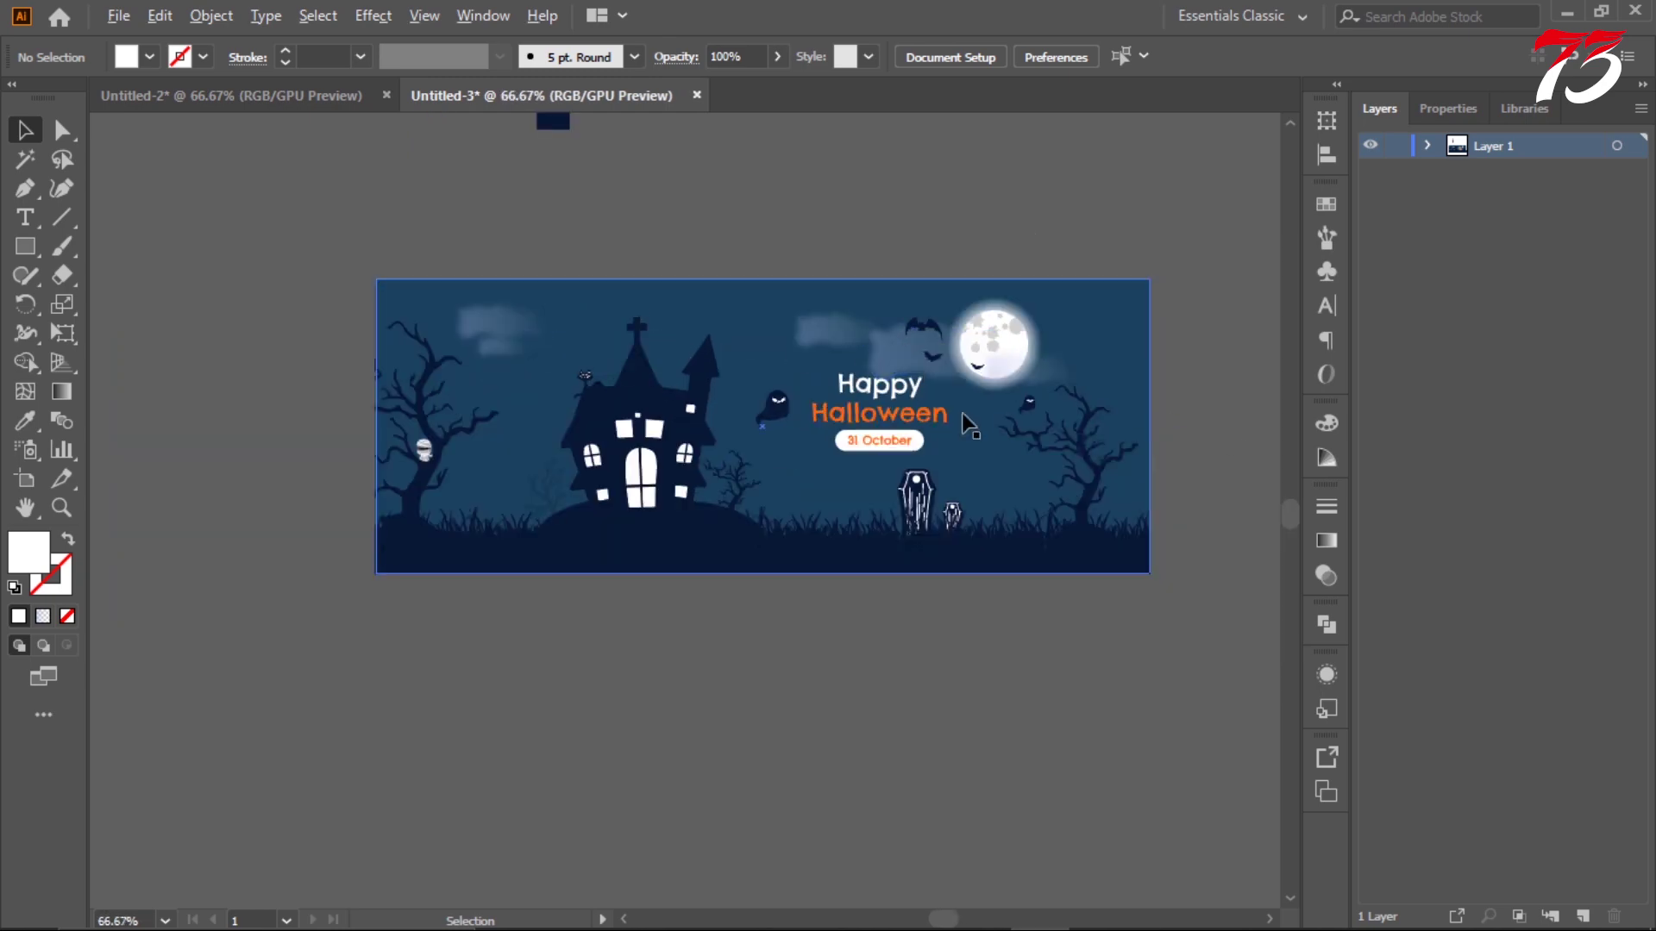
- Centre Happy Halloween on the 31 October badge, using the badge as key object
scroll(722, 509, up, 3)
click(723, 509)
scroll(722, 509, up, 2)
shift+click(794, 337)
scroll(809, 349, up, 1)
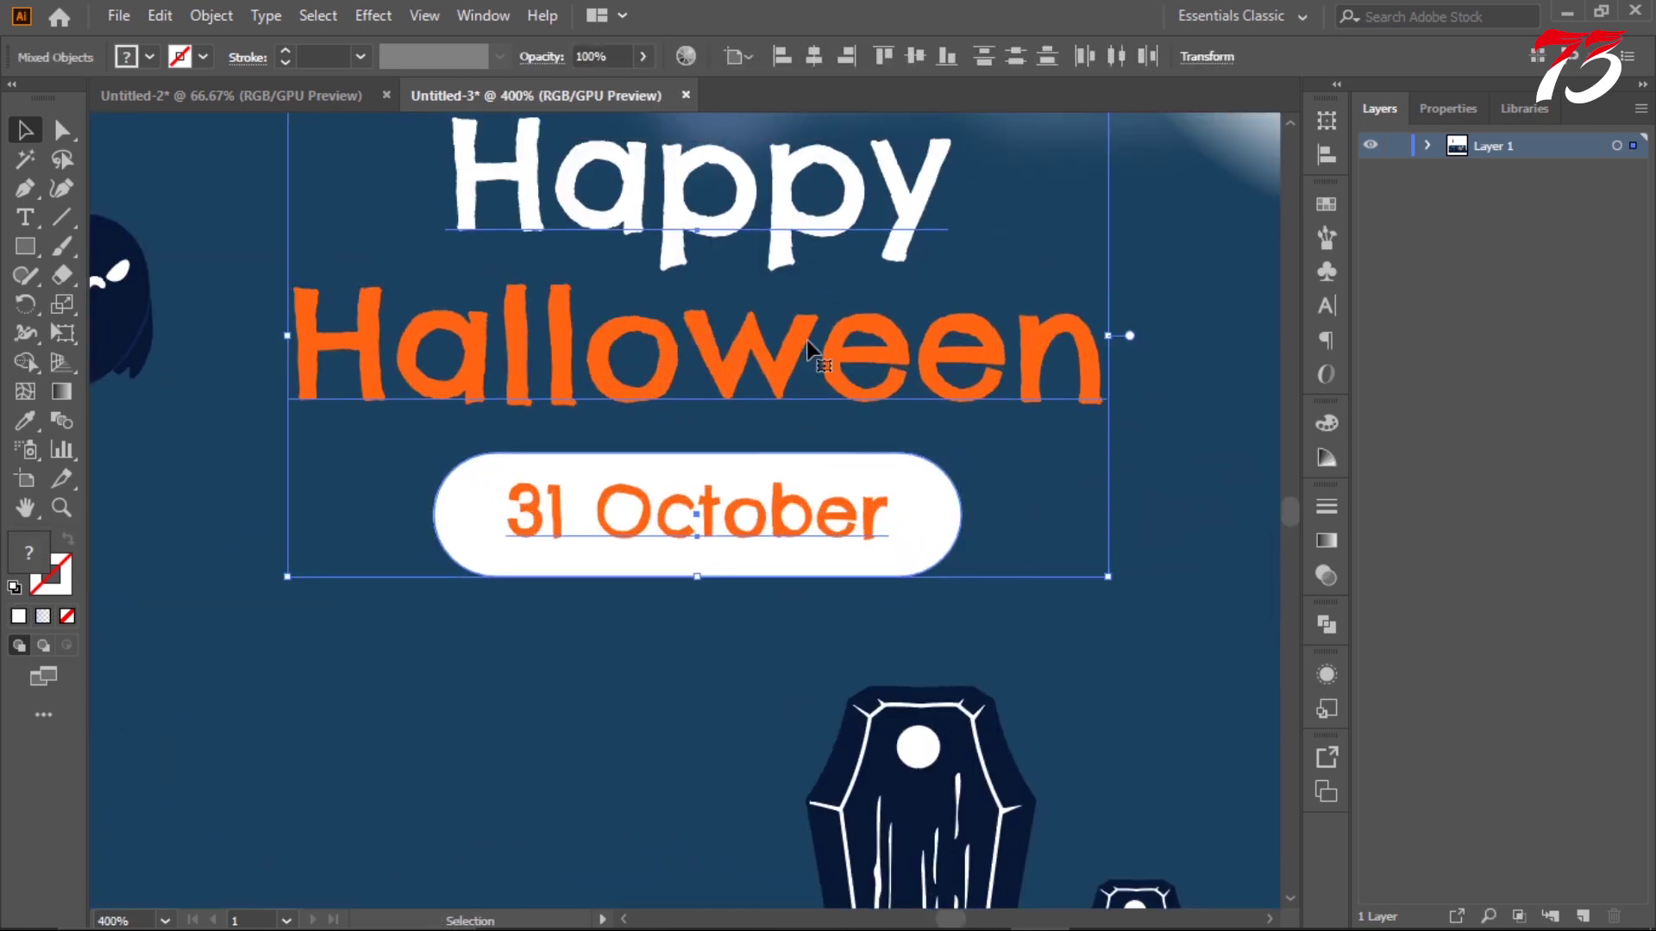
click(792, 425)
click(932, 539)
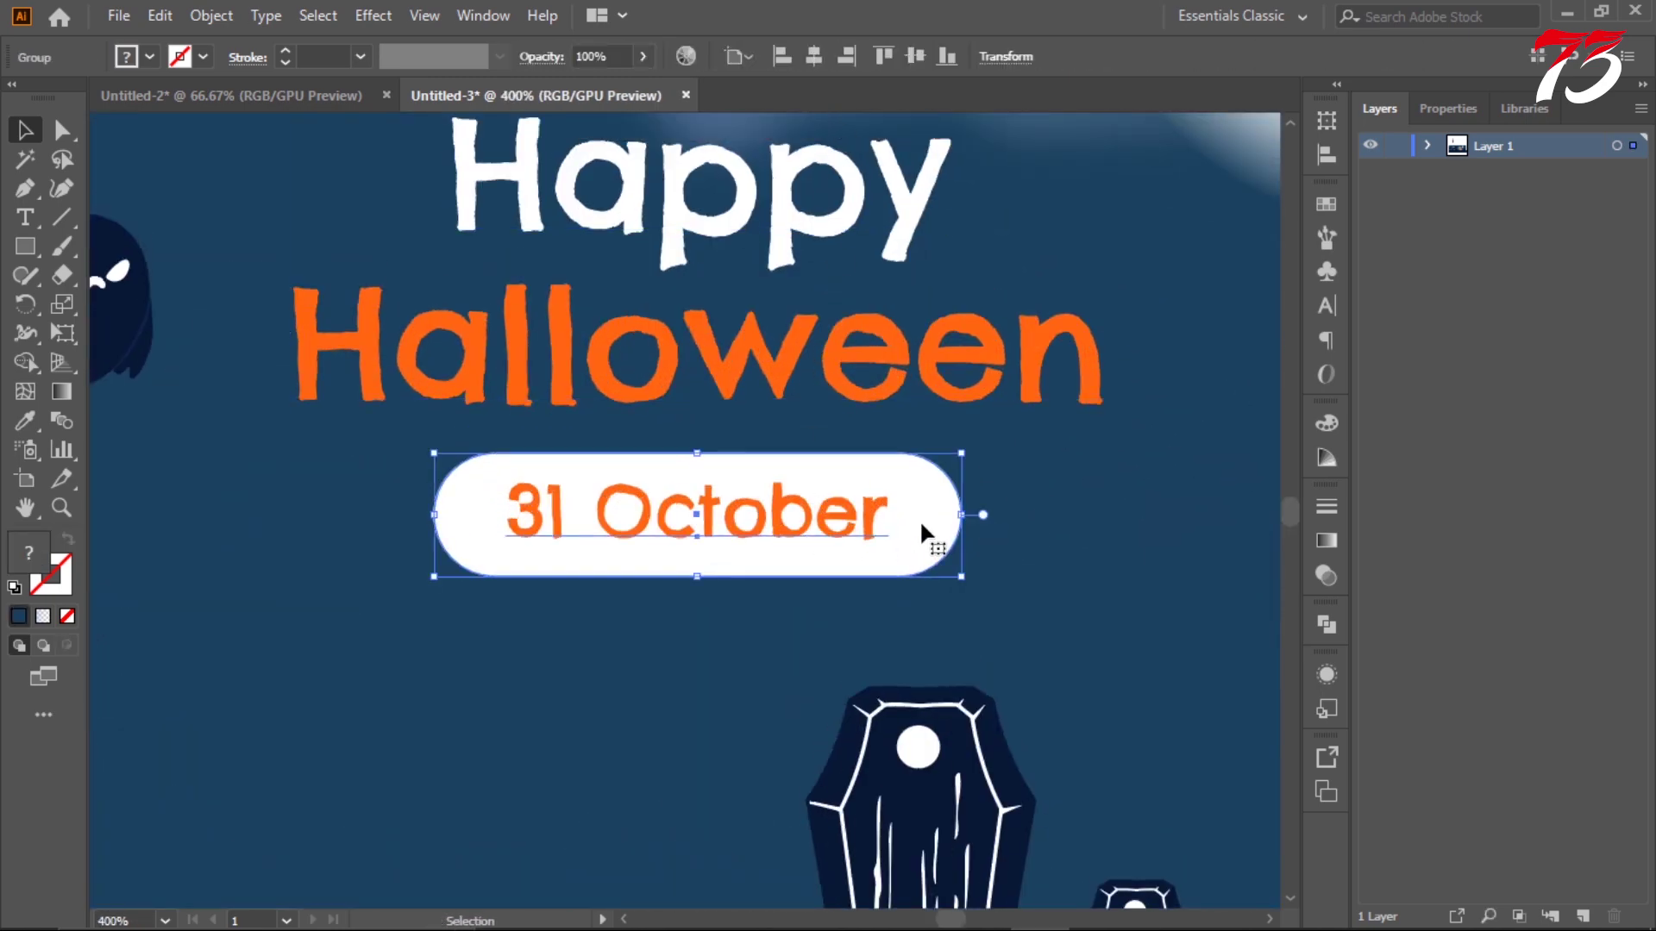
shift+click(728, 369)
click(742, 57)
click(776, 105)
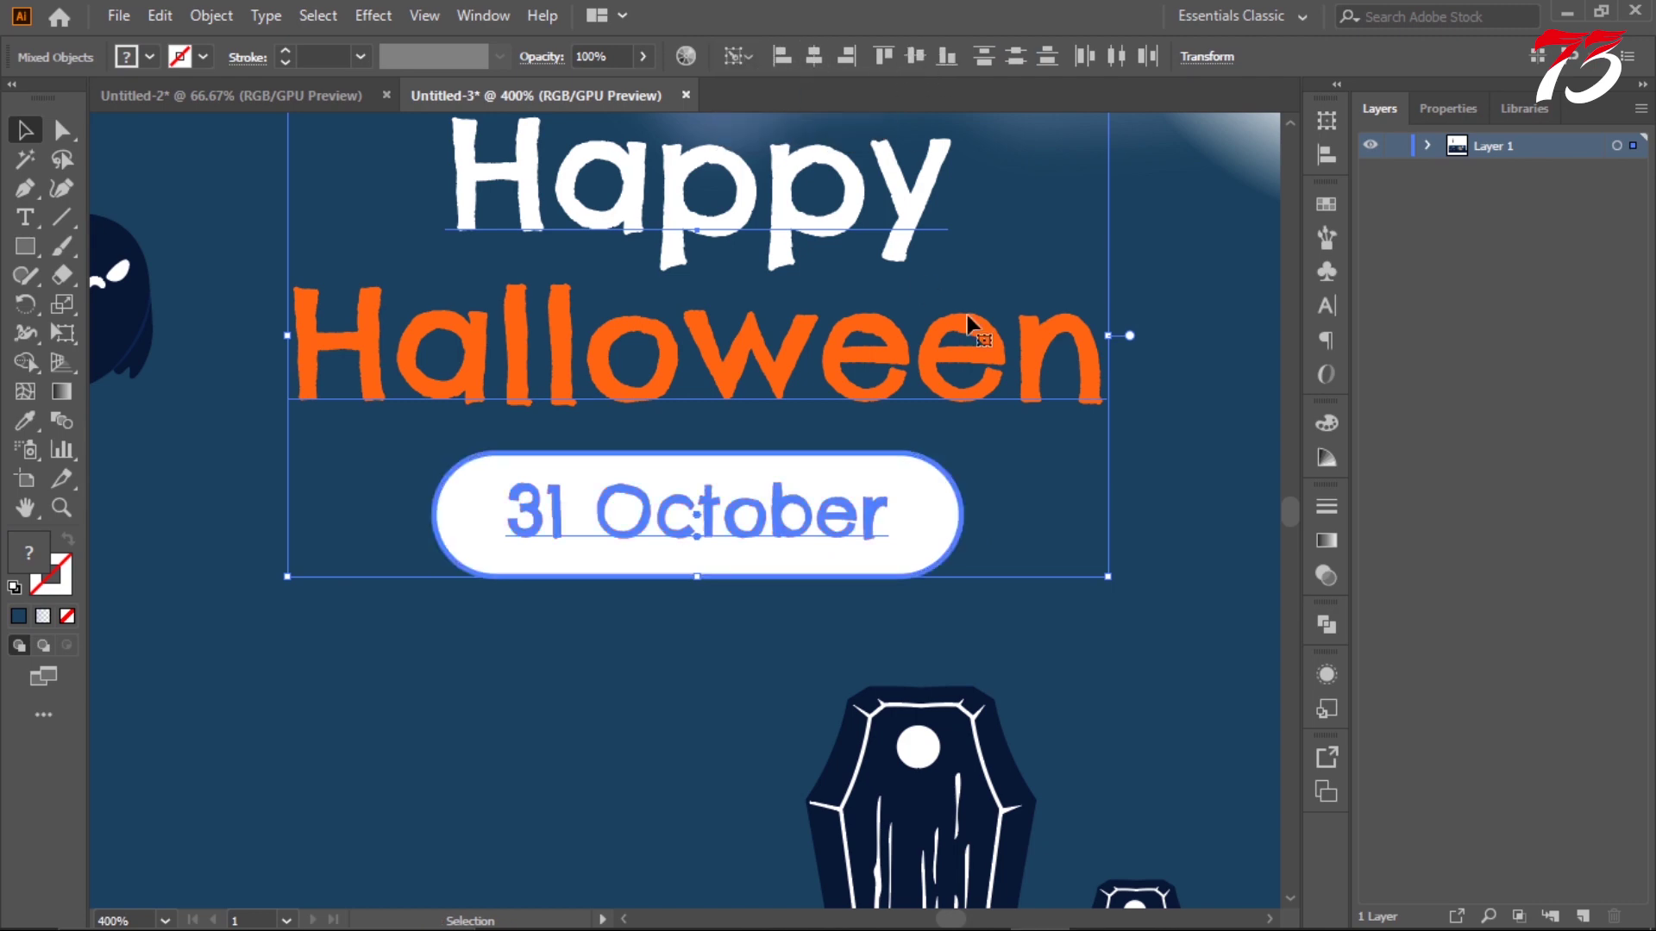
key(ctrl+minus)
key(ctrl+minus)
key(ctrl+minus)
key(ctrl+minus)
key(ctrl+minus)
click(880, 173)
- Marquee-select the four colour swatches and move them beside the banner's right edge
scroll(917, 217, up, 1)
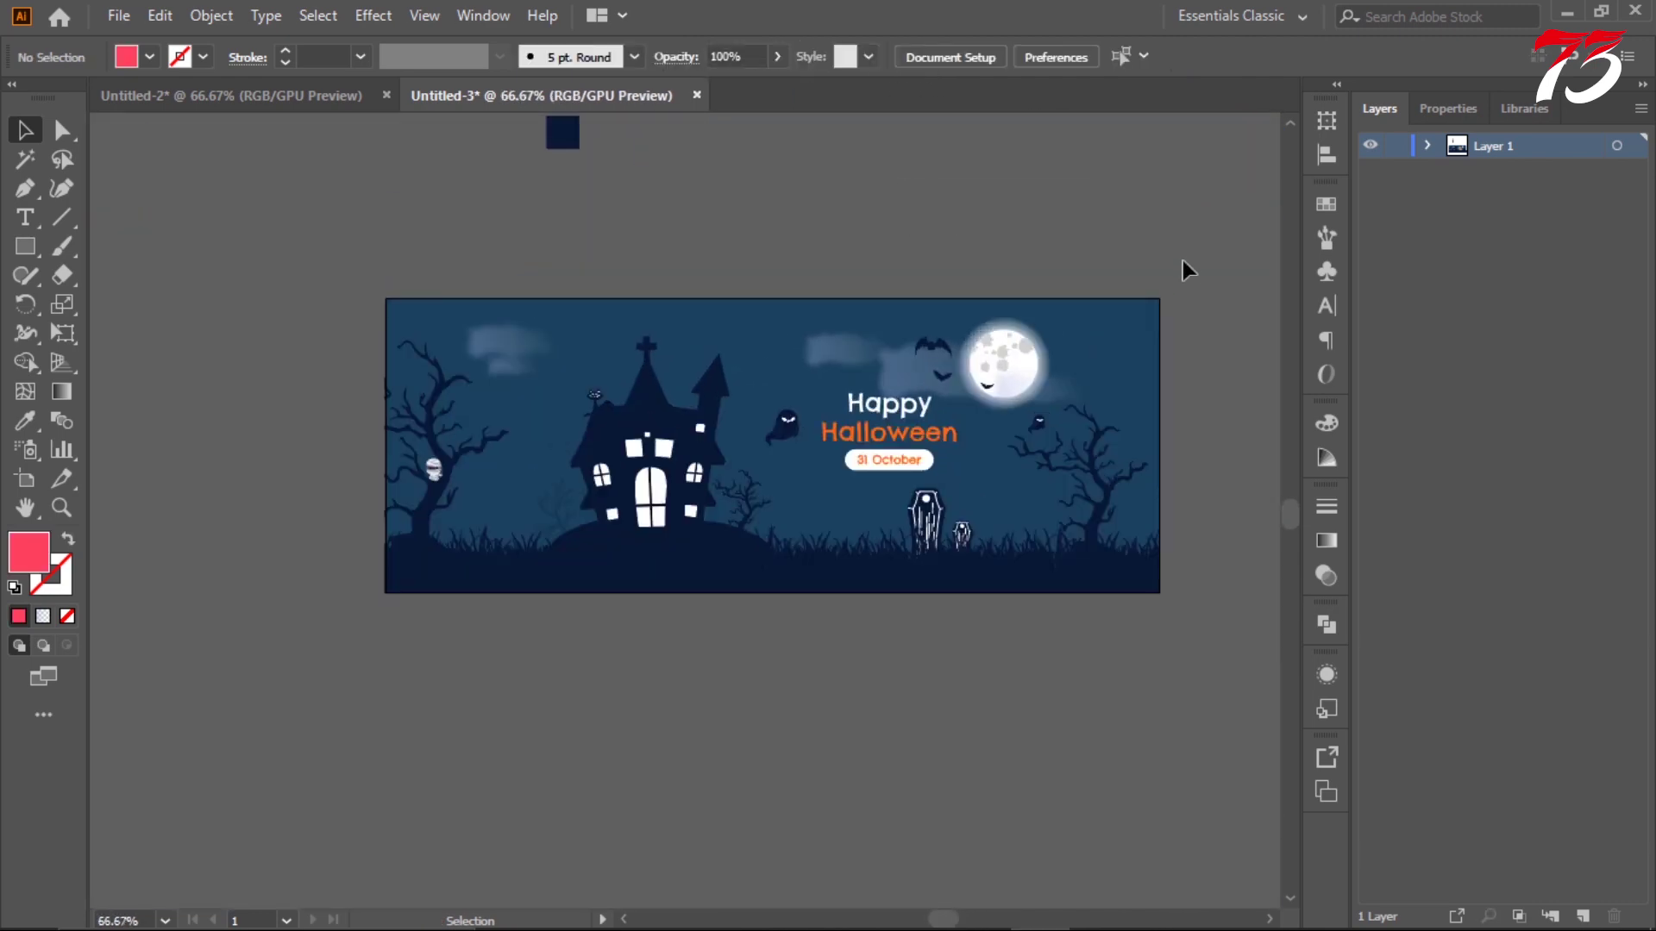
scroll(899, 210, down, 1)
scroll(804, 227, up, 1)
drag(626, 161, 529, 340)
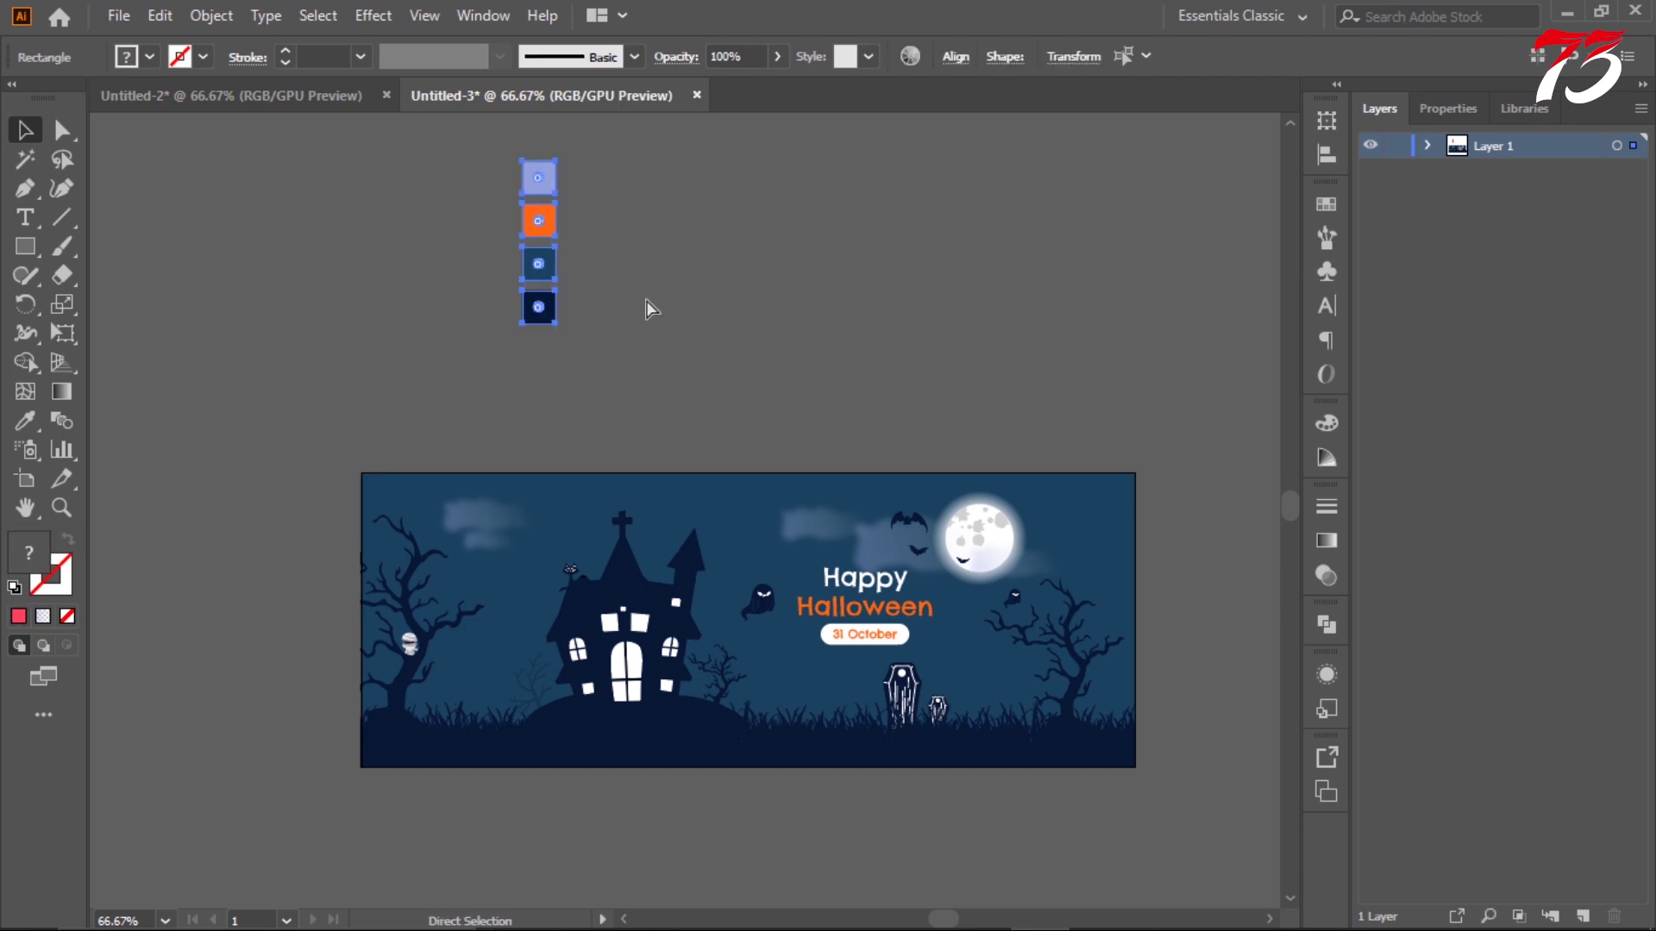
scroll(702, 221, down, 3)
drag(538, 154, 1182, 520)
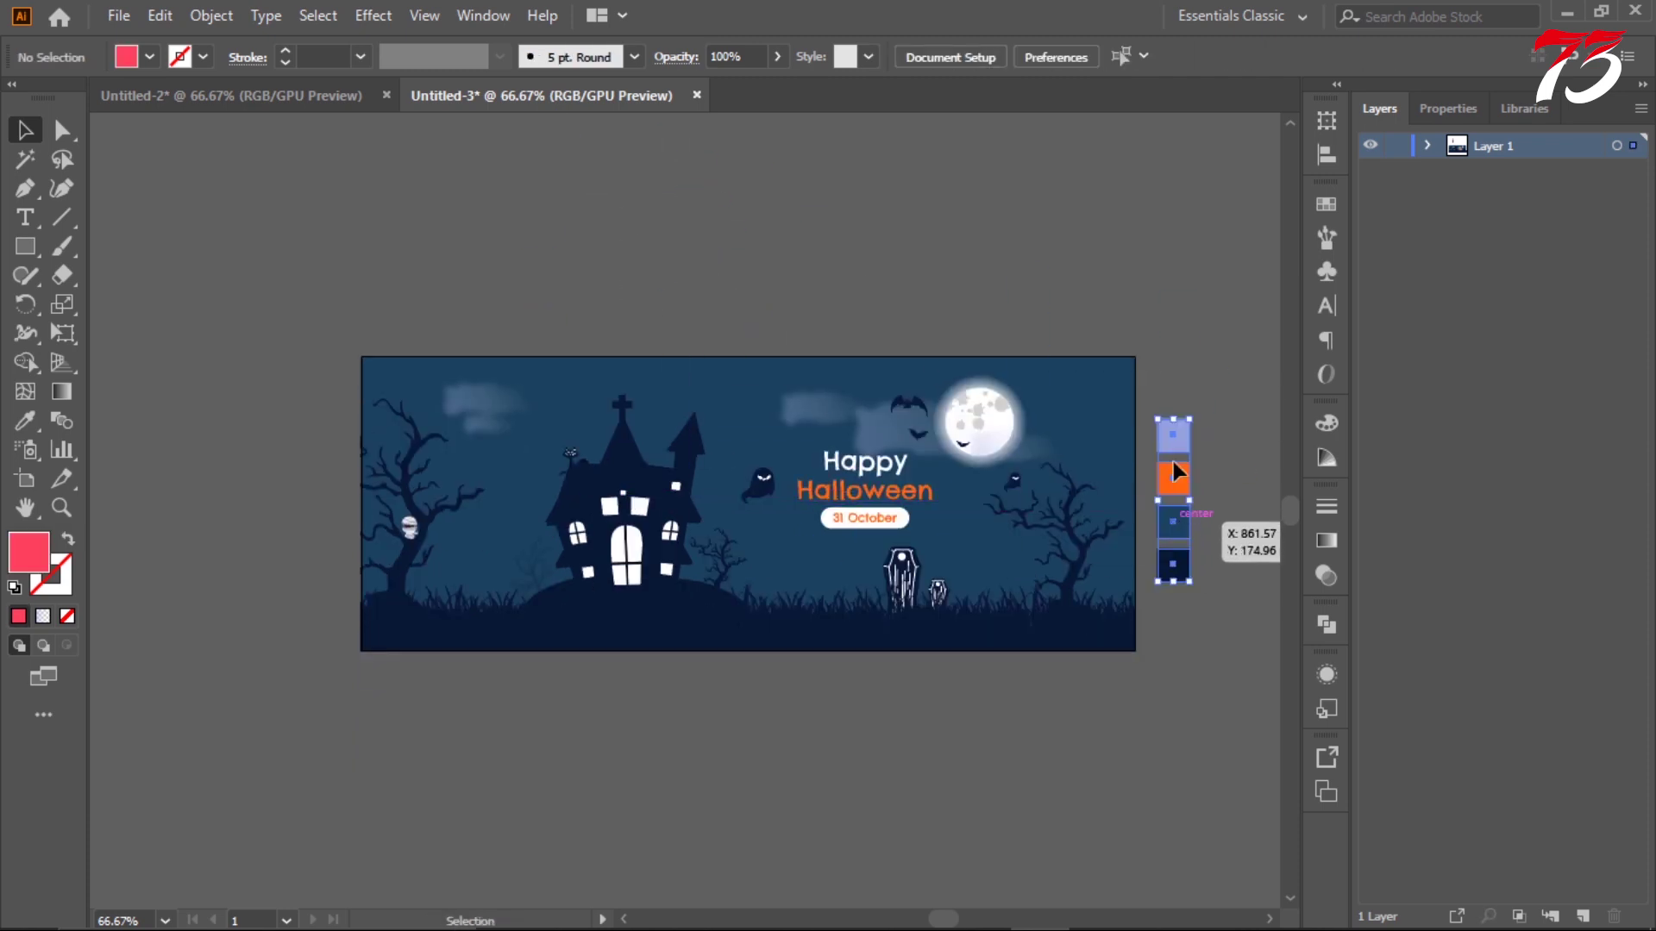